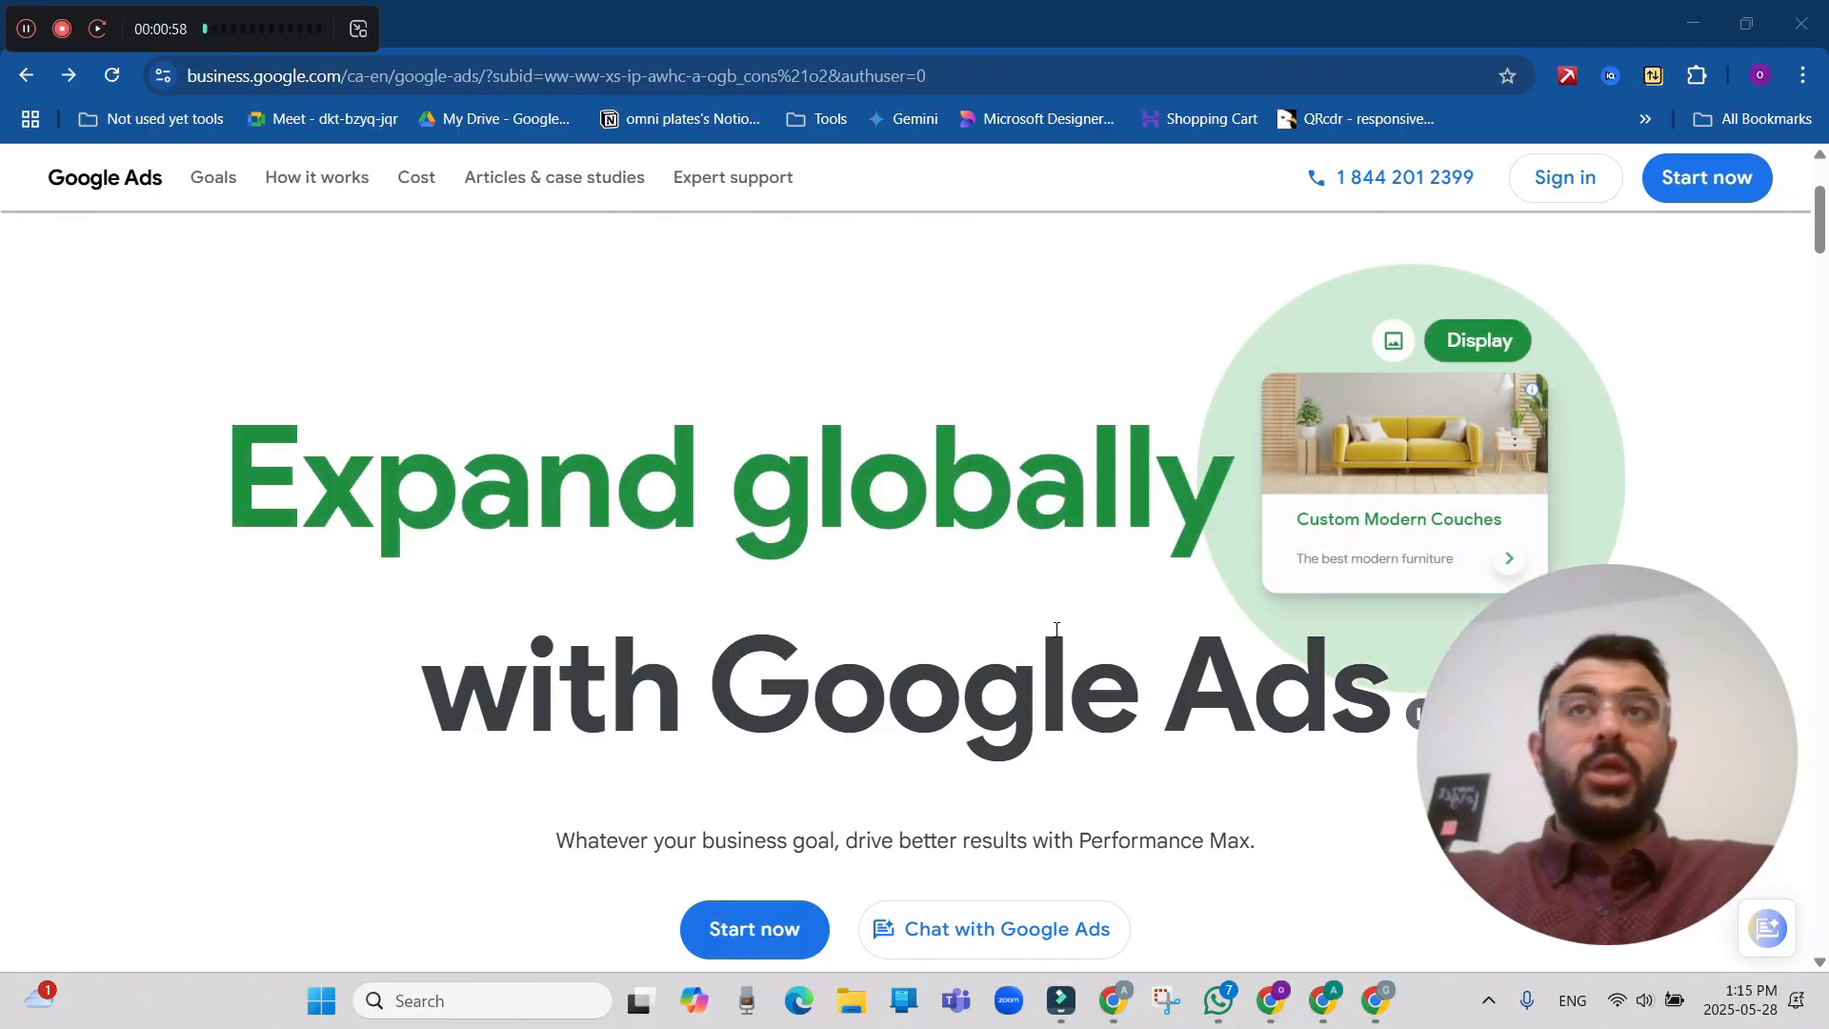
Search Google for "google ads" in a new browser tab.
{"action": "left_click_drag", "start_coordinate": [325, 31], "coordinate": [381, 169]}
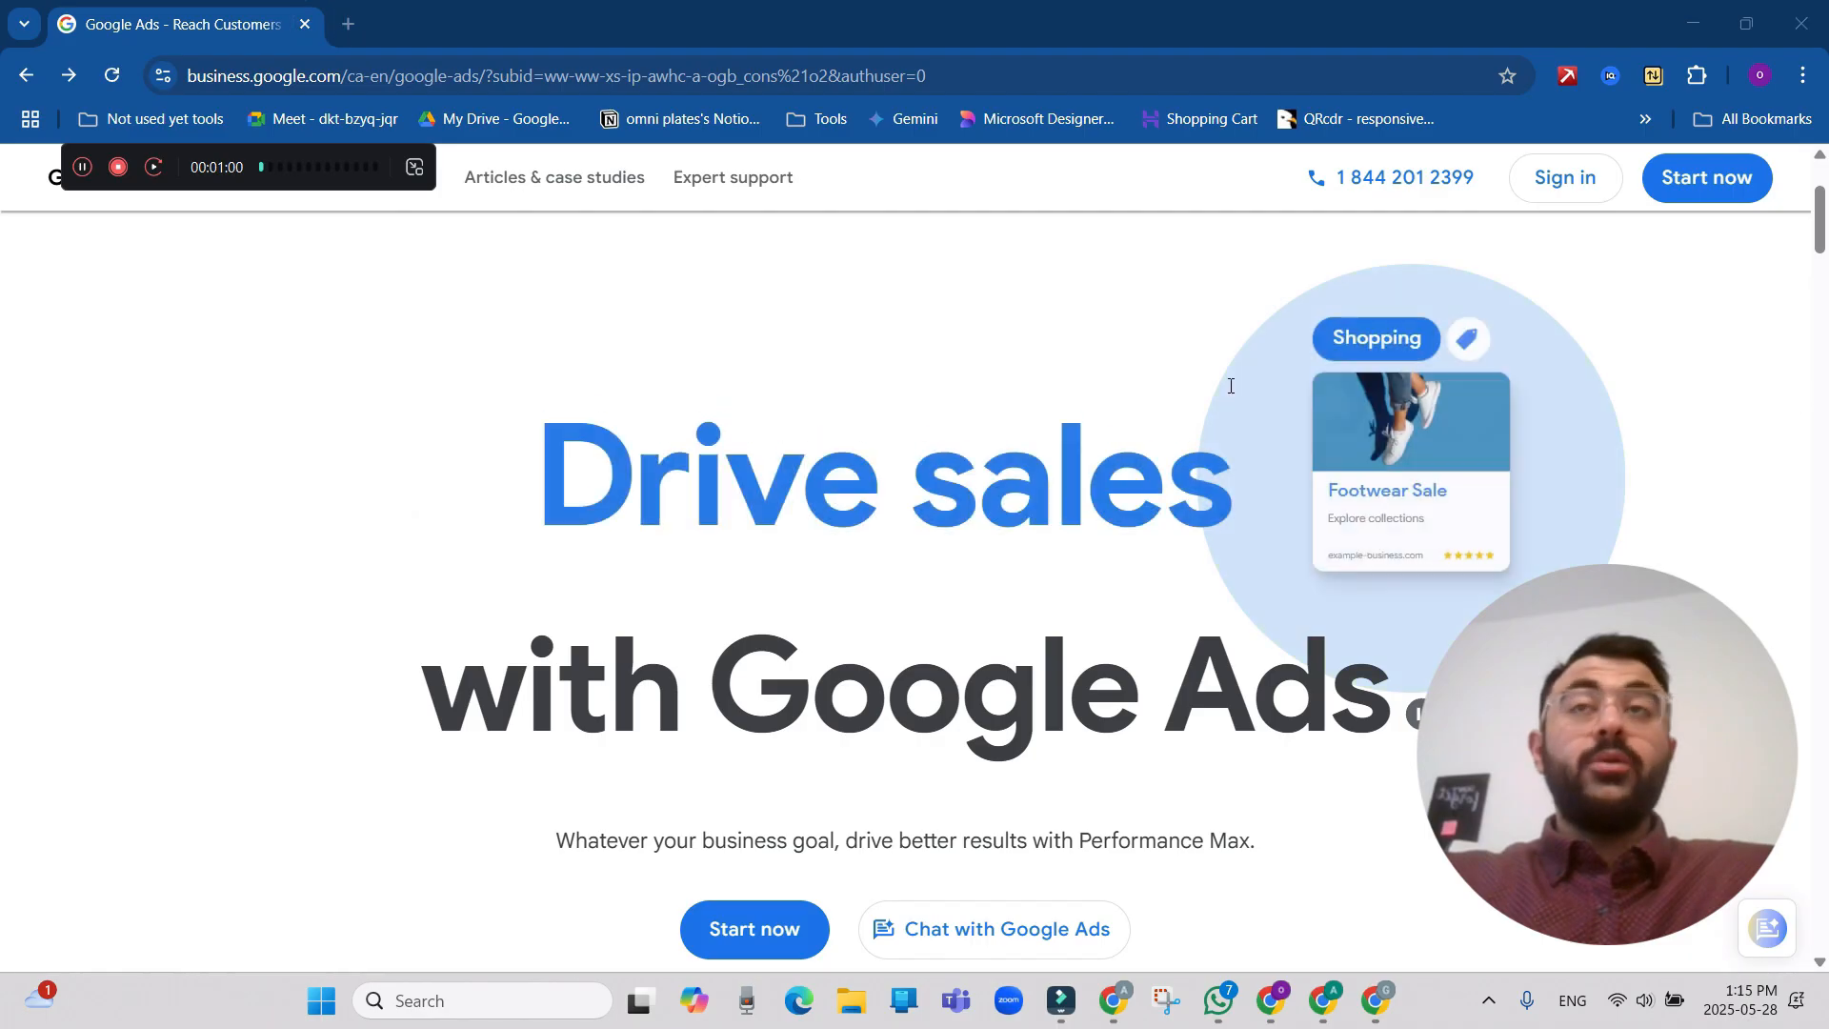
{"action": "left_click", "coordinate": [348, 25]}
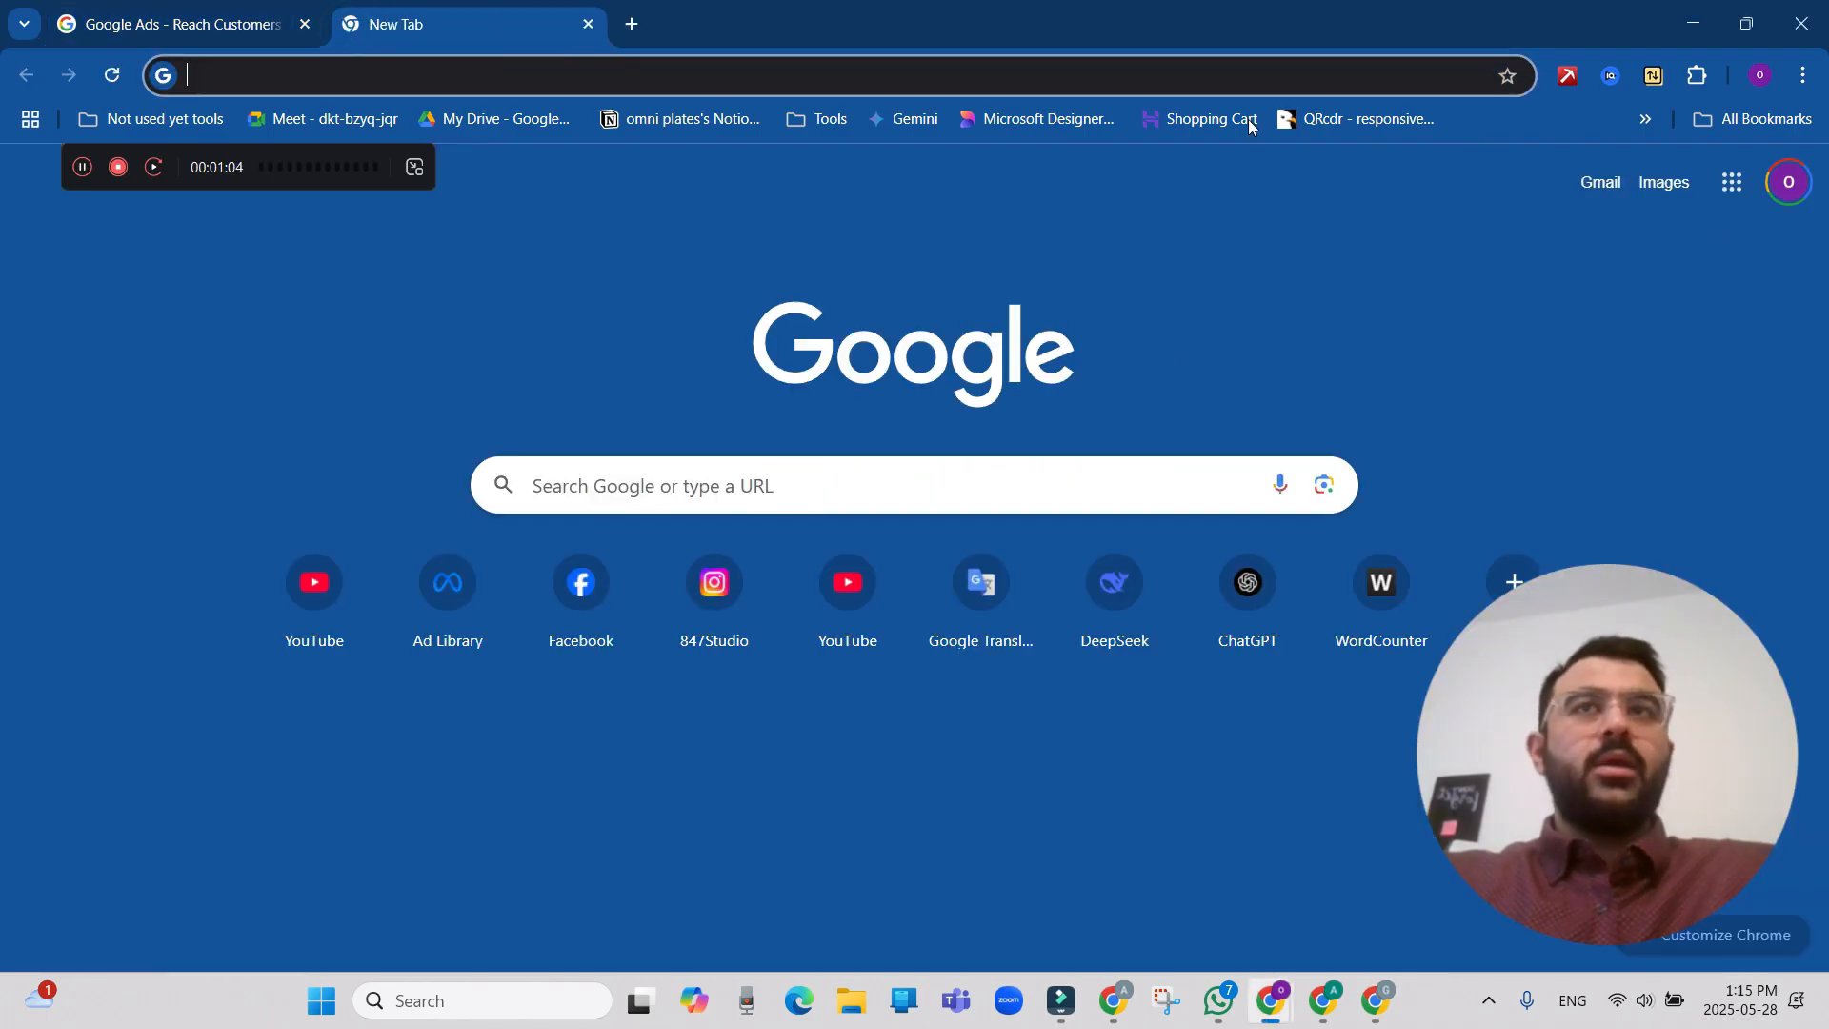
{"action": "type", "text": "google ads"}
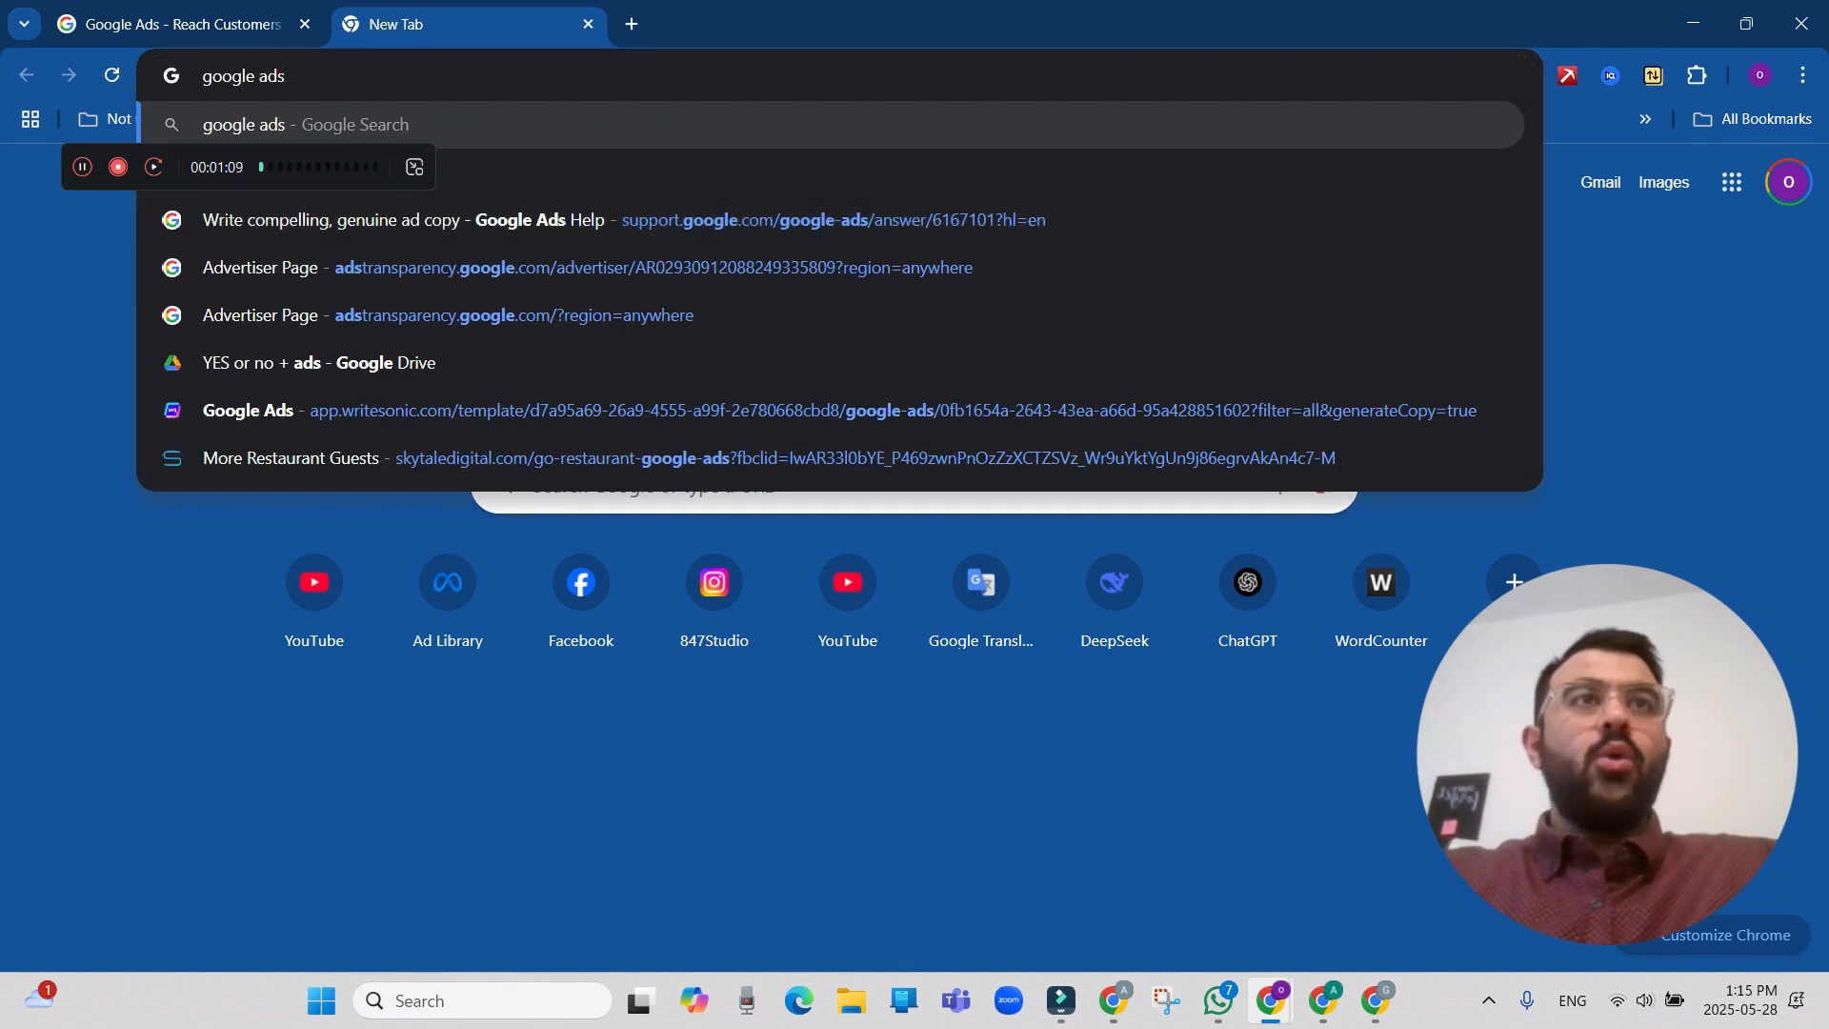
{"action": "key", "text": "Return"}
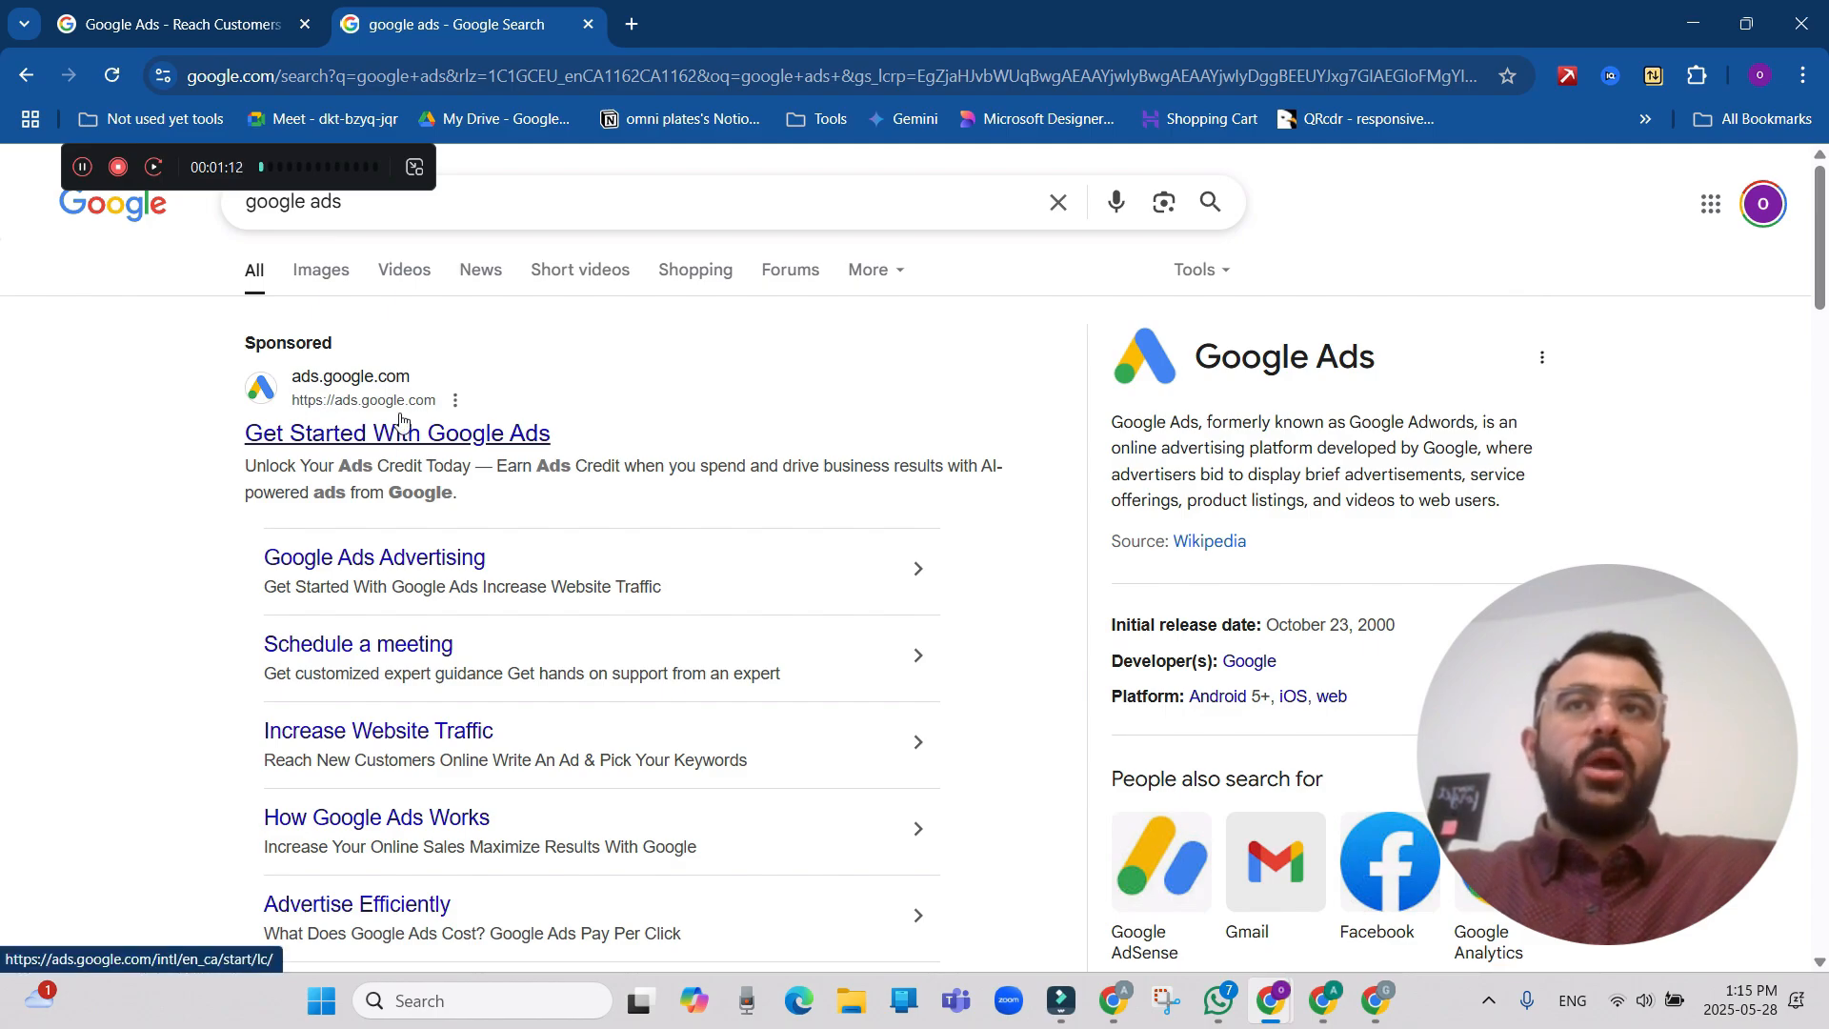
Open the Google Ads site from the Google apps list in another new tab.
{"action": "left_click", "coordinate": [631, 24]}
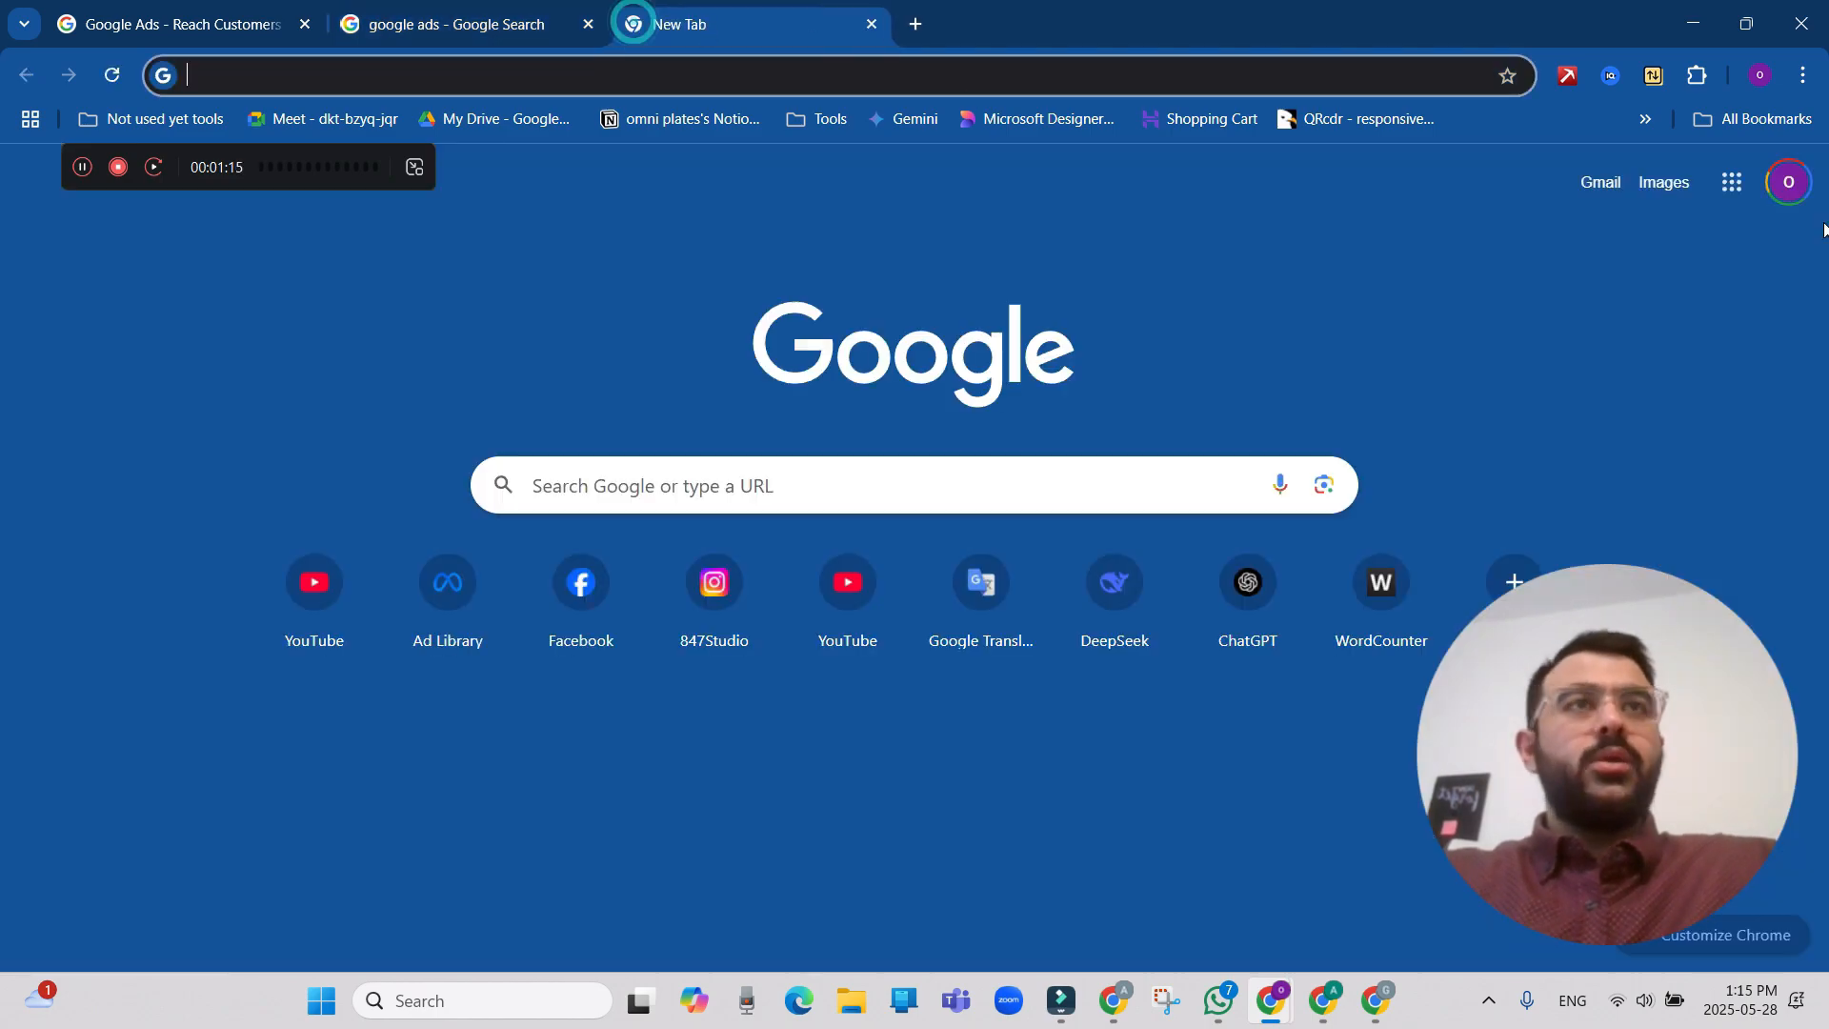
{"action": "left_click", "coordinate": [1748, 195]}
{"action": "scroll", "coordinate": [1681, 416], "scroll_direction": "down", "scroll_amount": 8}
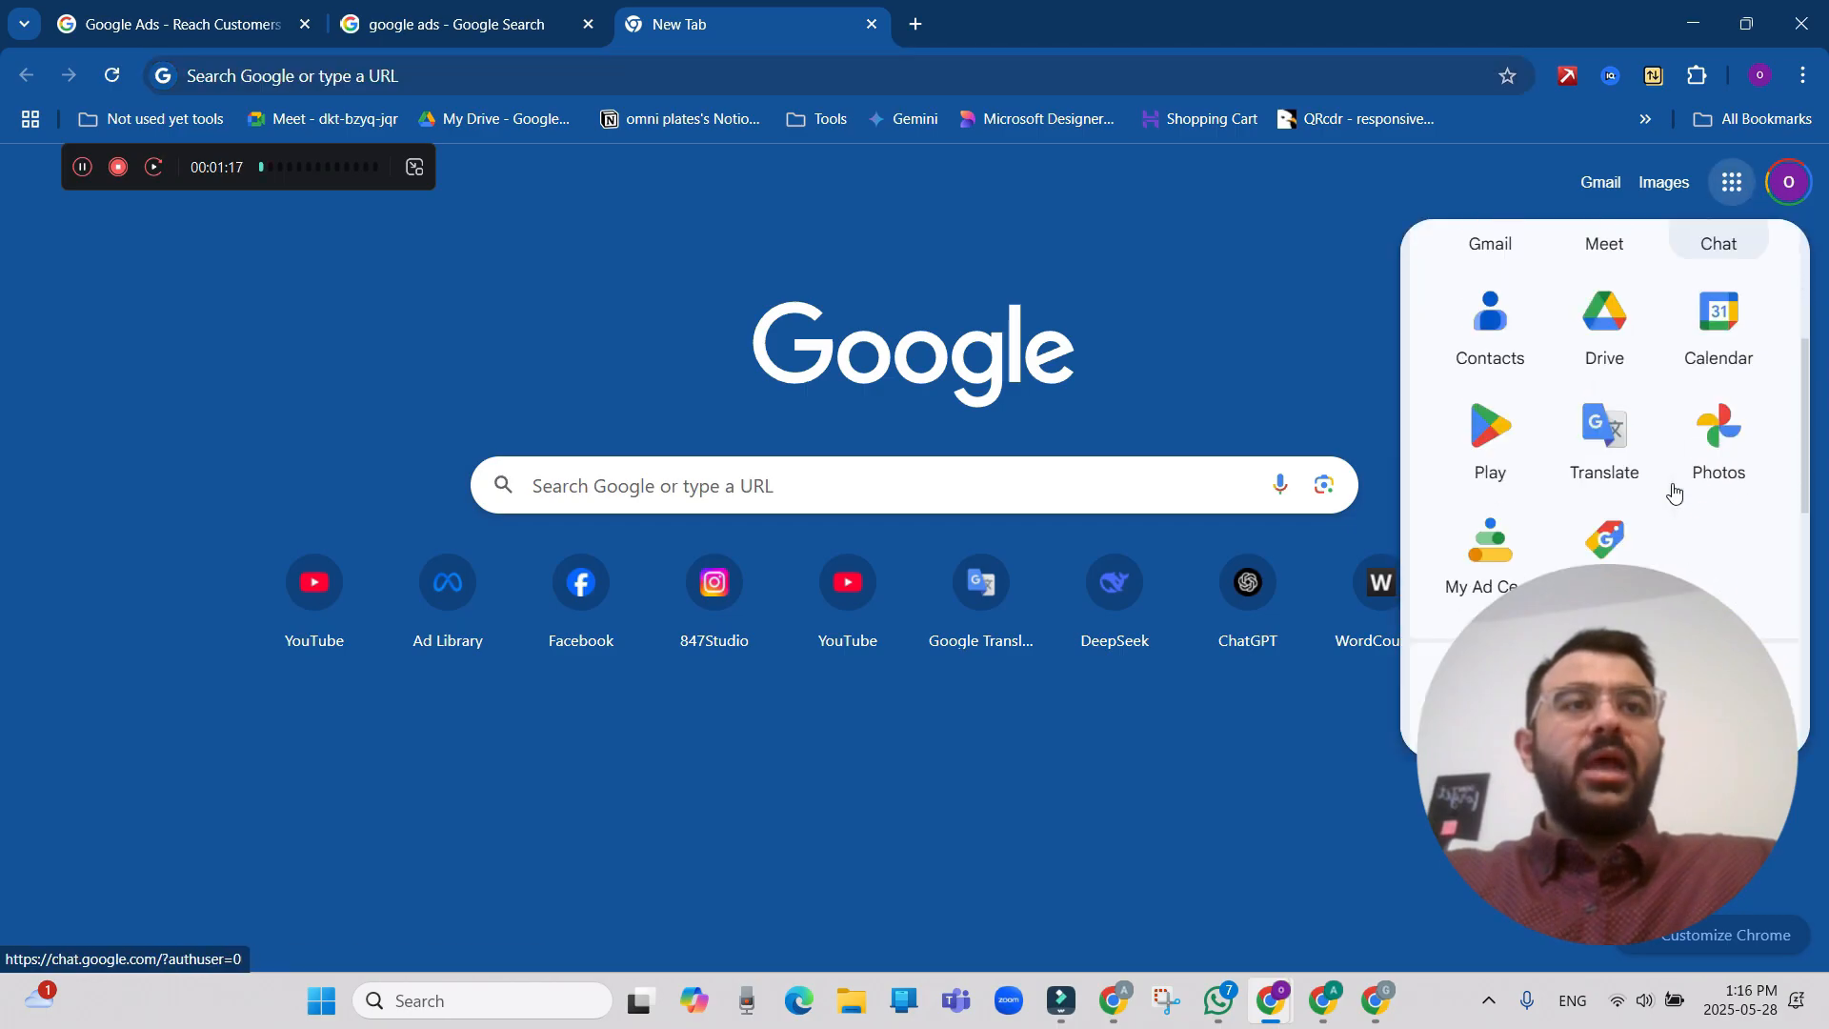
{"action": "left_click", "coordinate": [1734, 474]}
Return to the search results, open the sponsored "Get Started With Google Ads" result and sign in.
{"action": "left_click", "coordinate": [448, 23]}
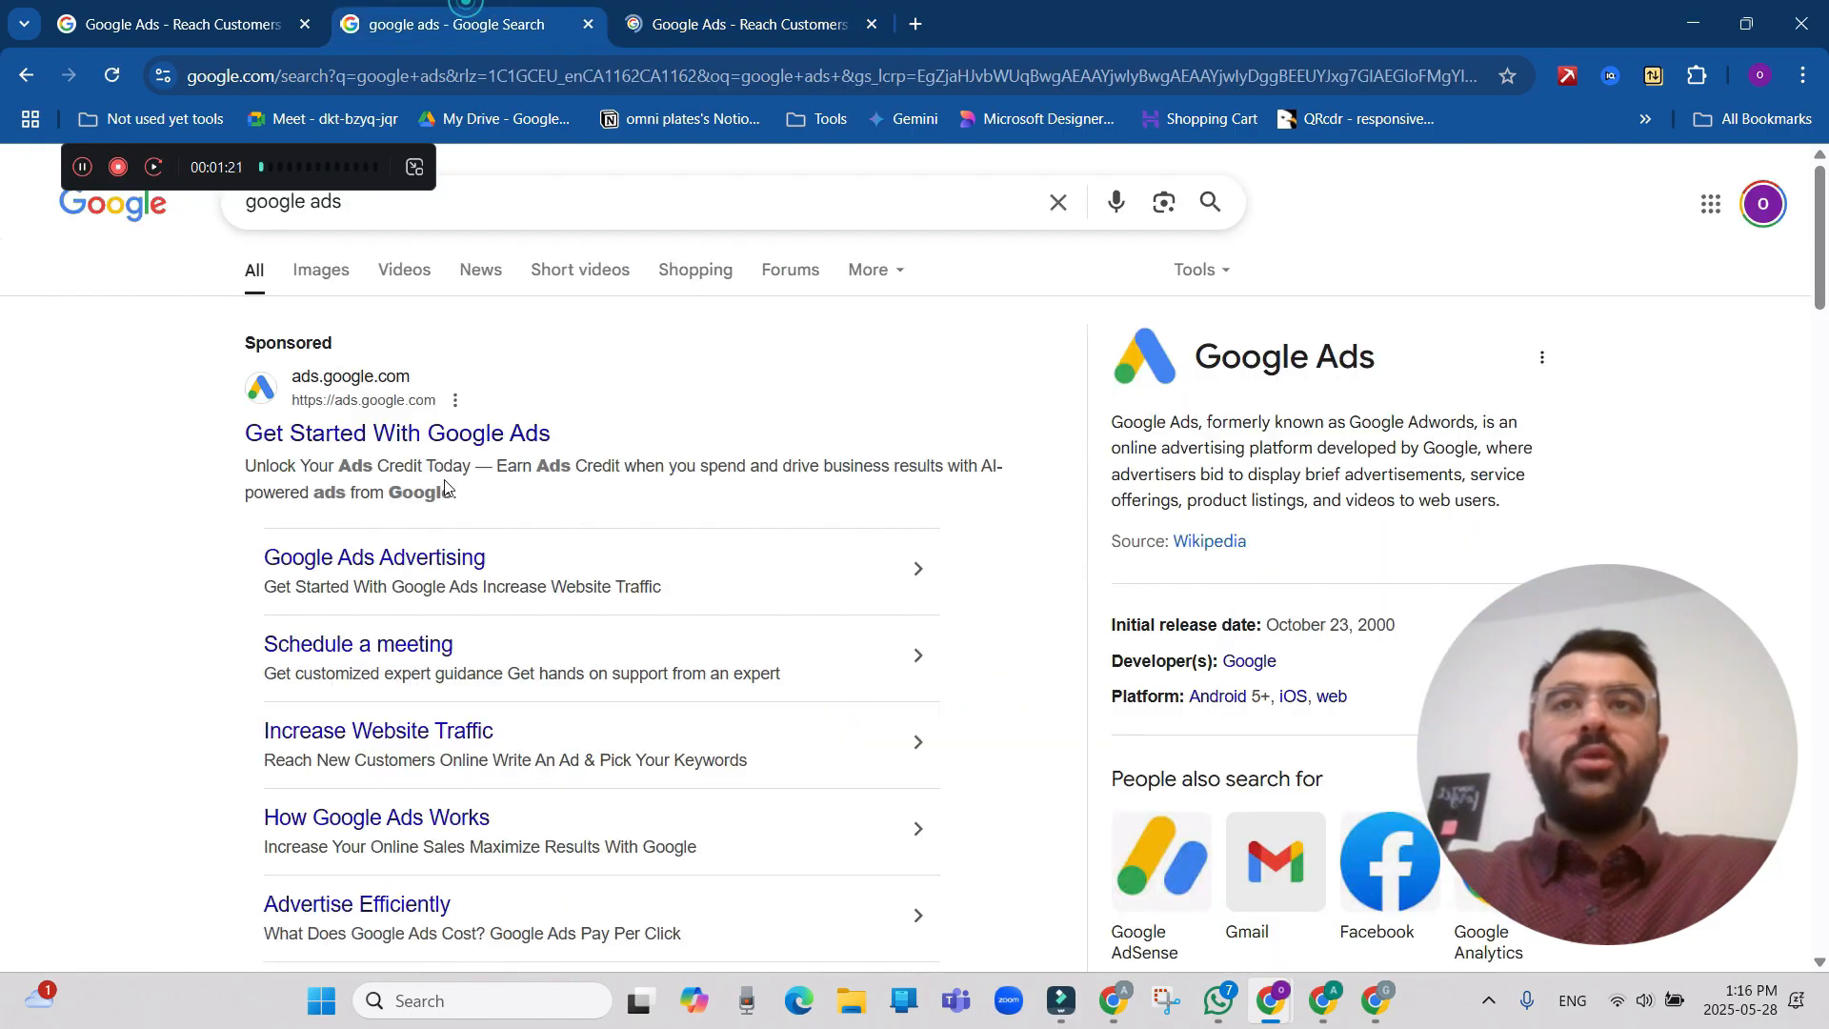
{"action": "left_click", "coordinate": [467, 440]}
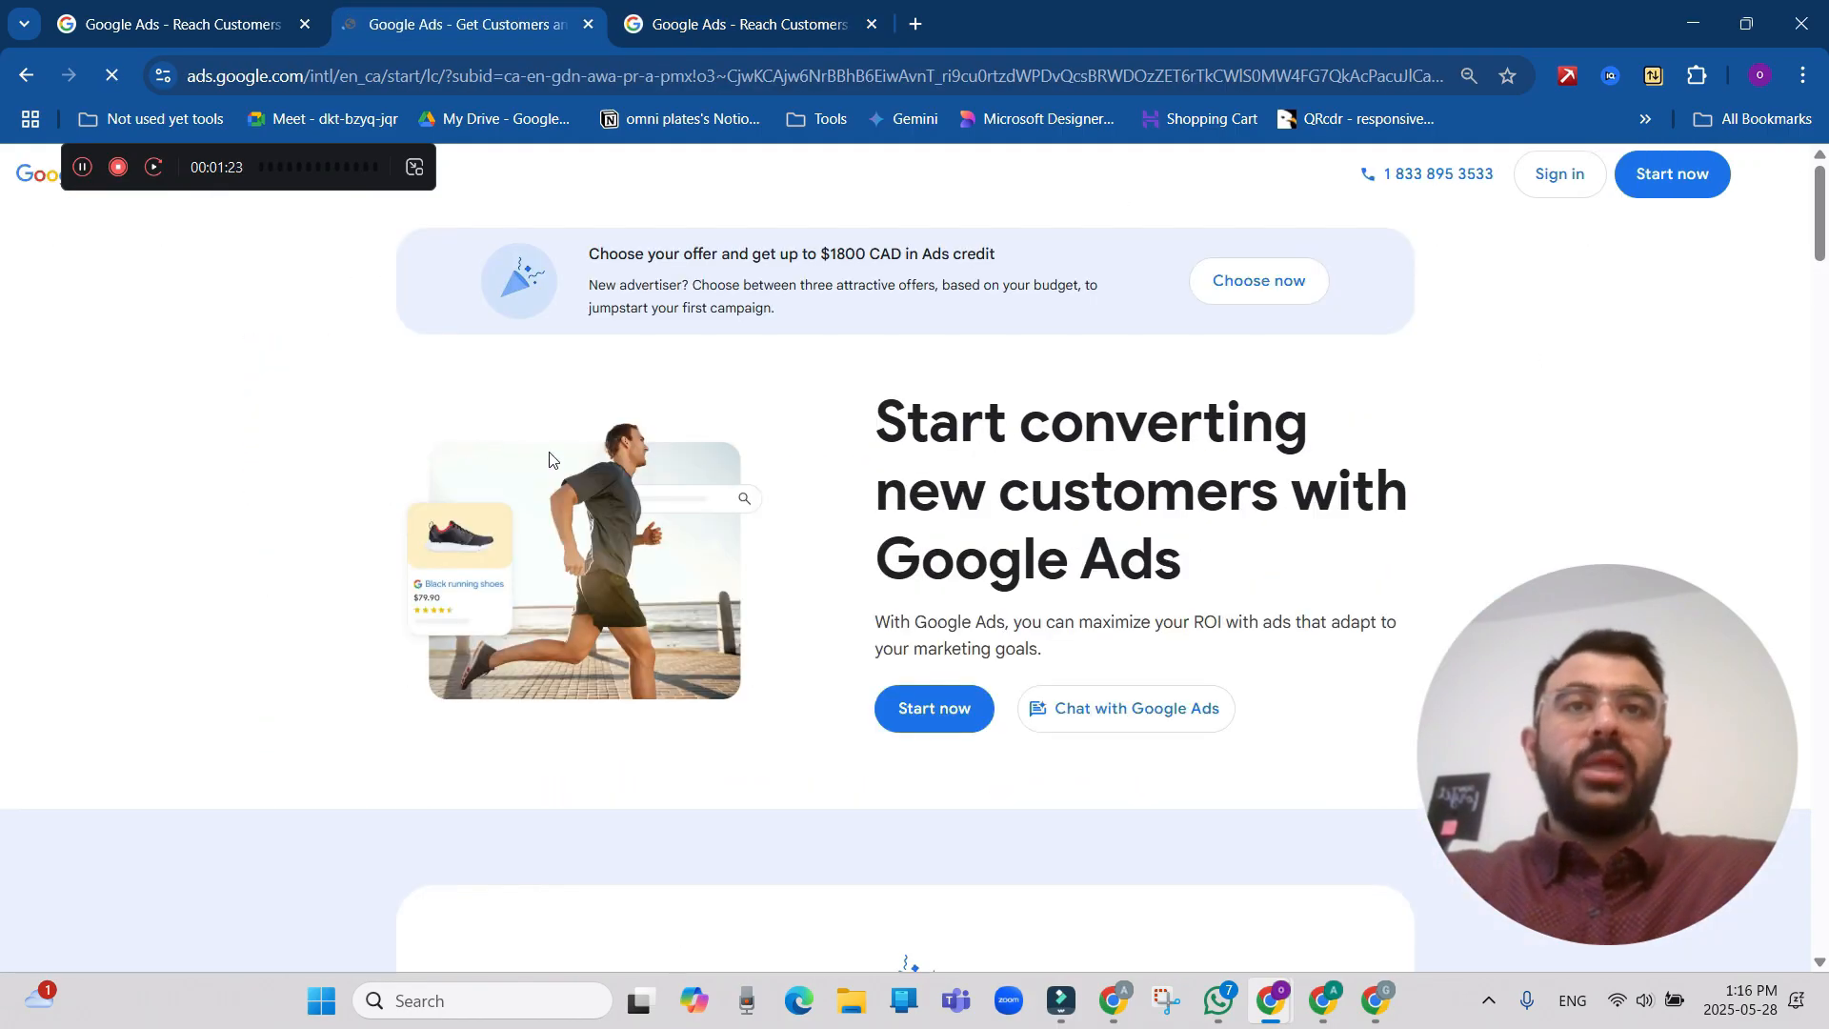
{"action": "scroll", "coordinate": [1442, 531], "scroll_direction": "down", "scroll_amount": 1}
{"action": "scroll", "coordinate": [1441, 530], "scroll_direction": "up", "scroll_amount": 1}
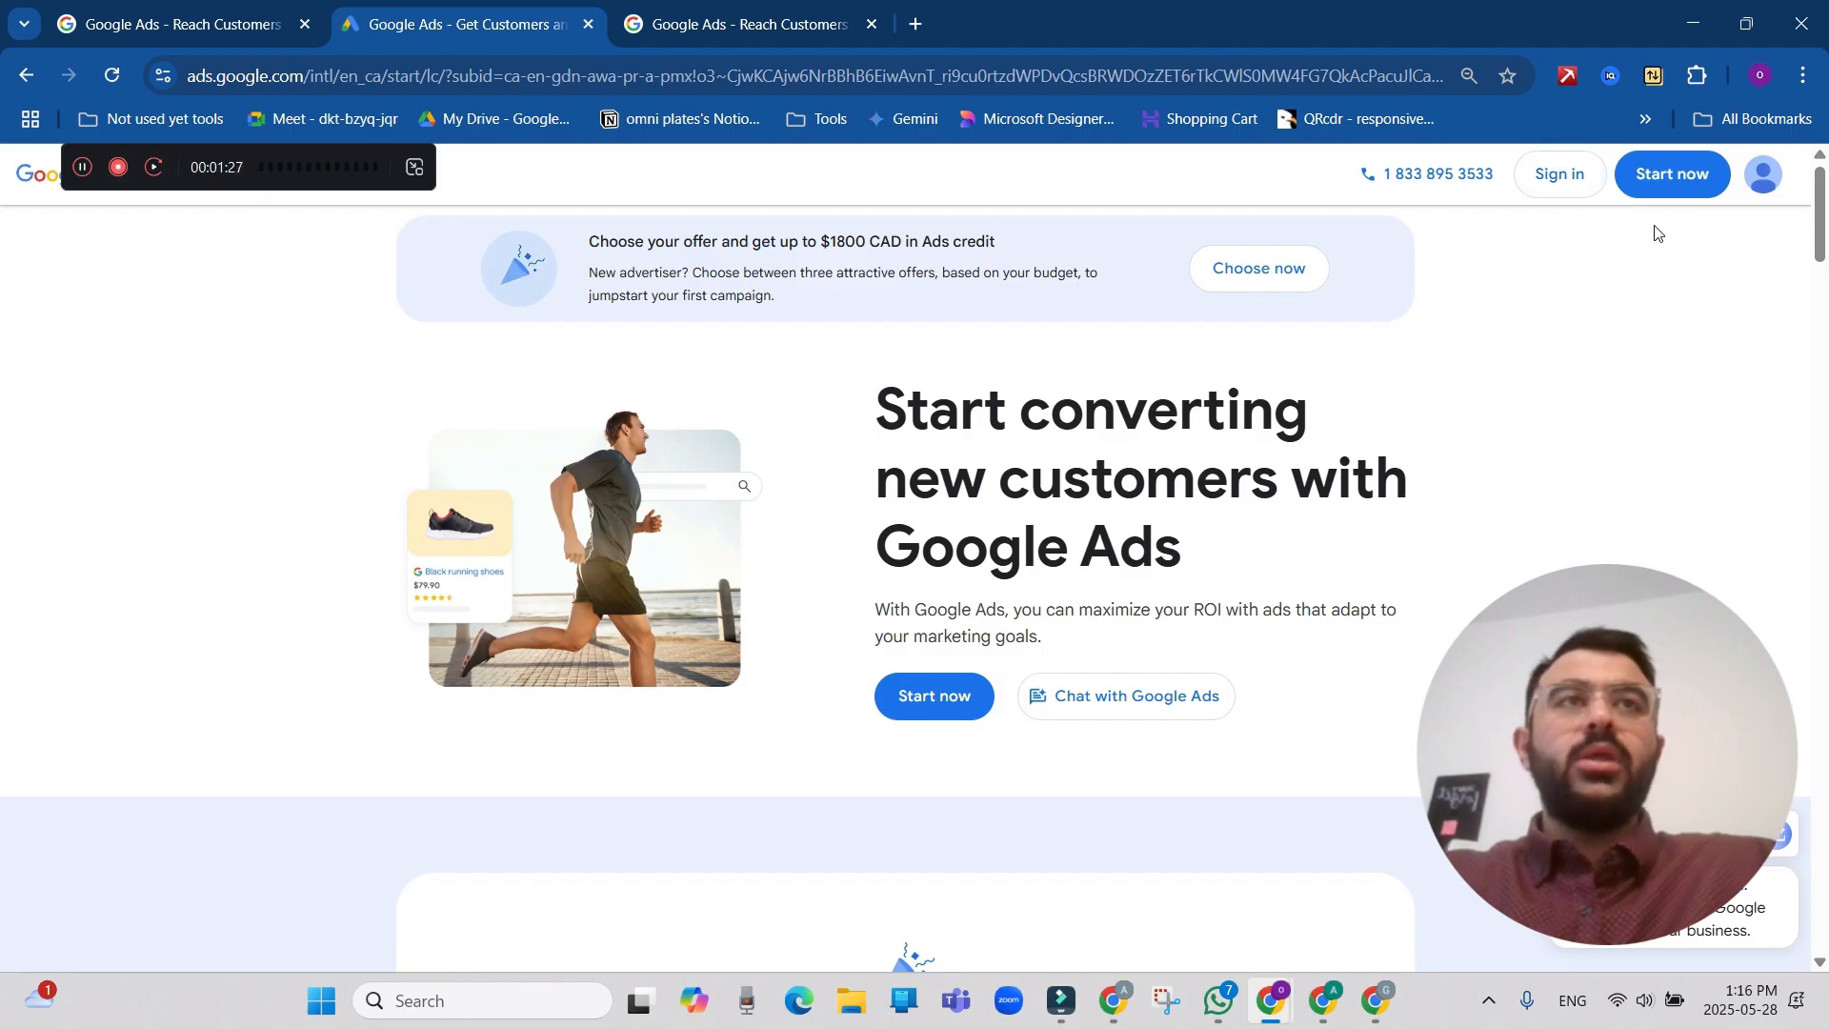
{"action": "left_click", "coordinate": [1577, 181]}
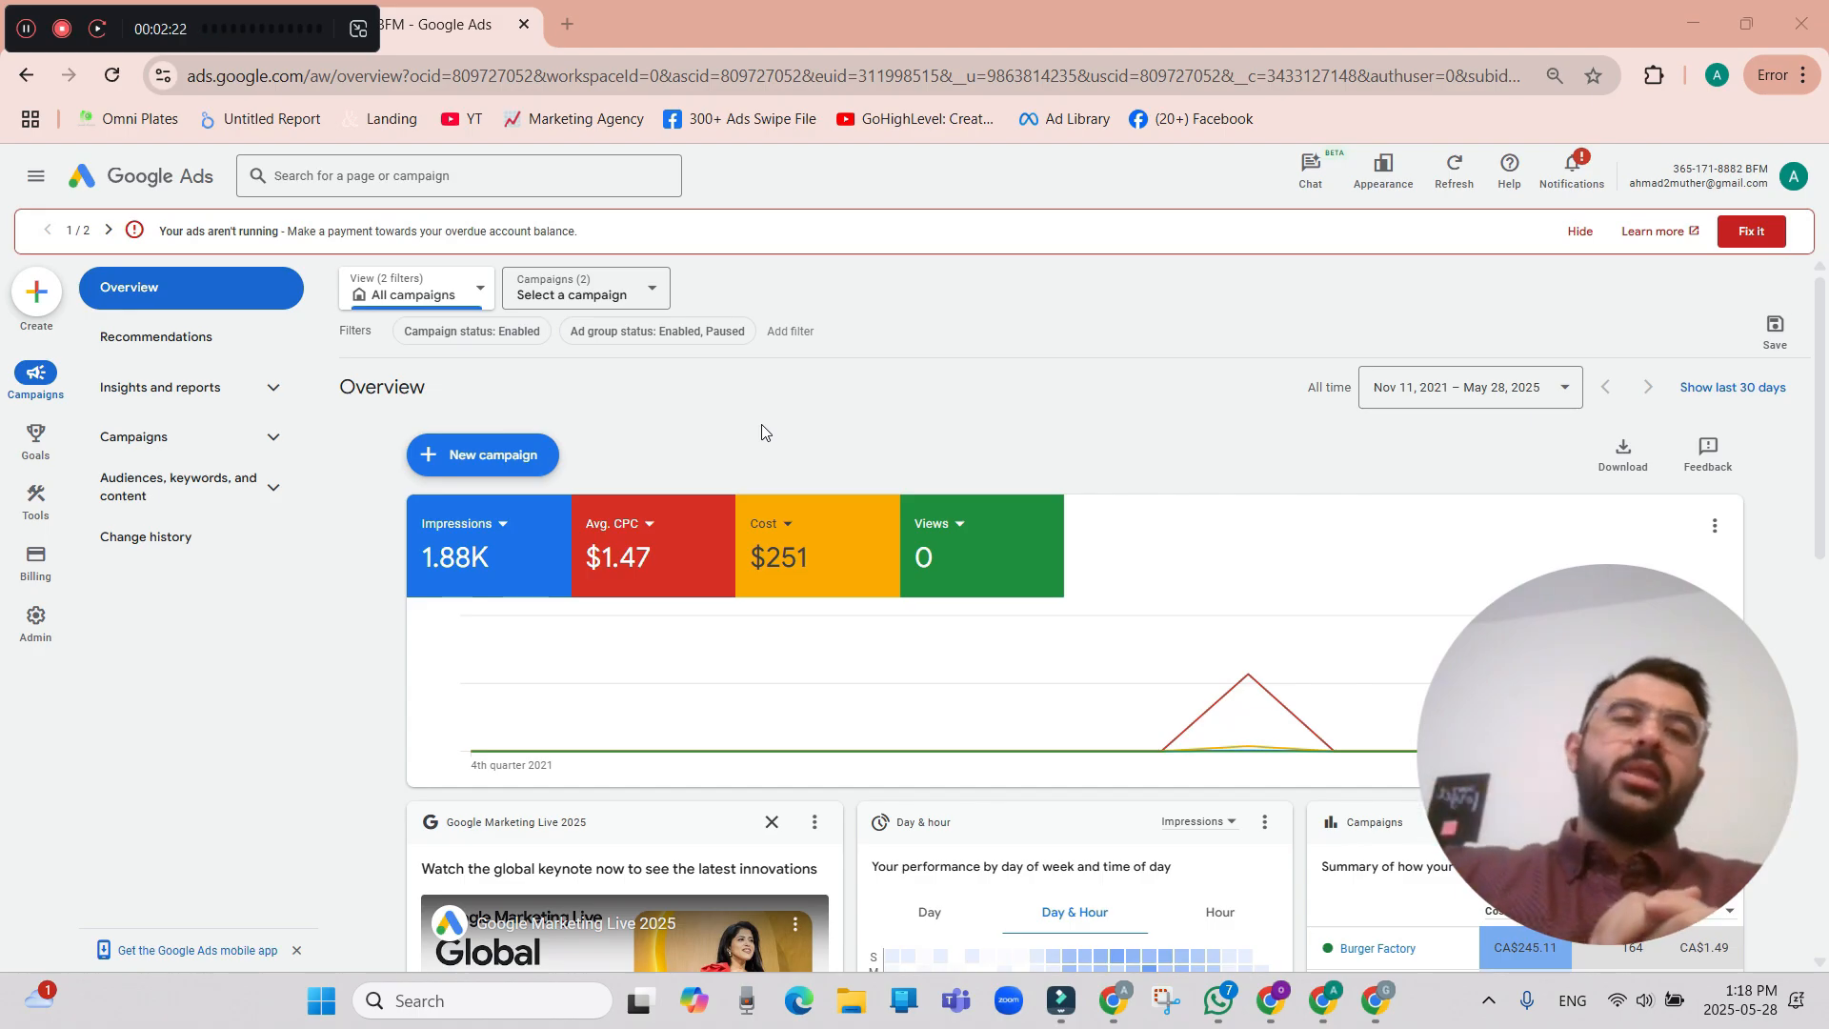
Start a new campaign in the Google Ads account and choose Sales as its objective.
{"action": "left_click", "coordinate": [38, 298]}
{"action": "left_click", "coordinate": [44, 301]}
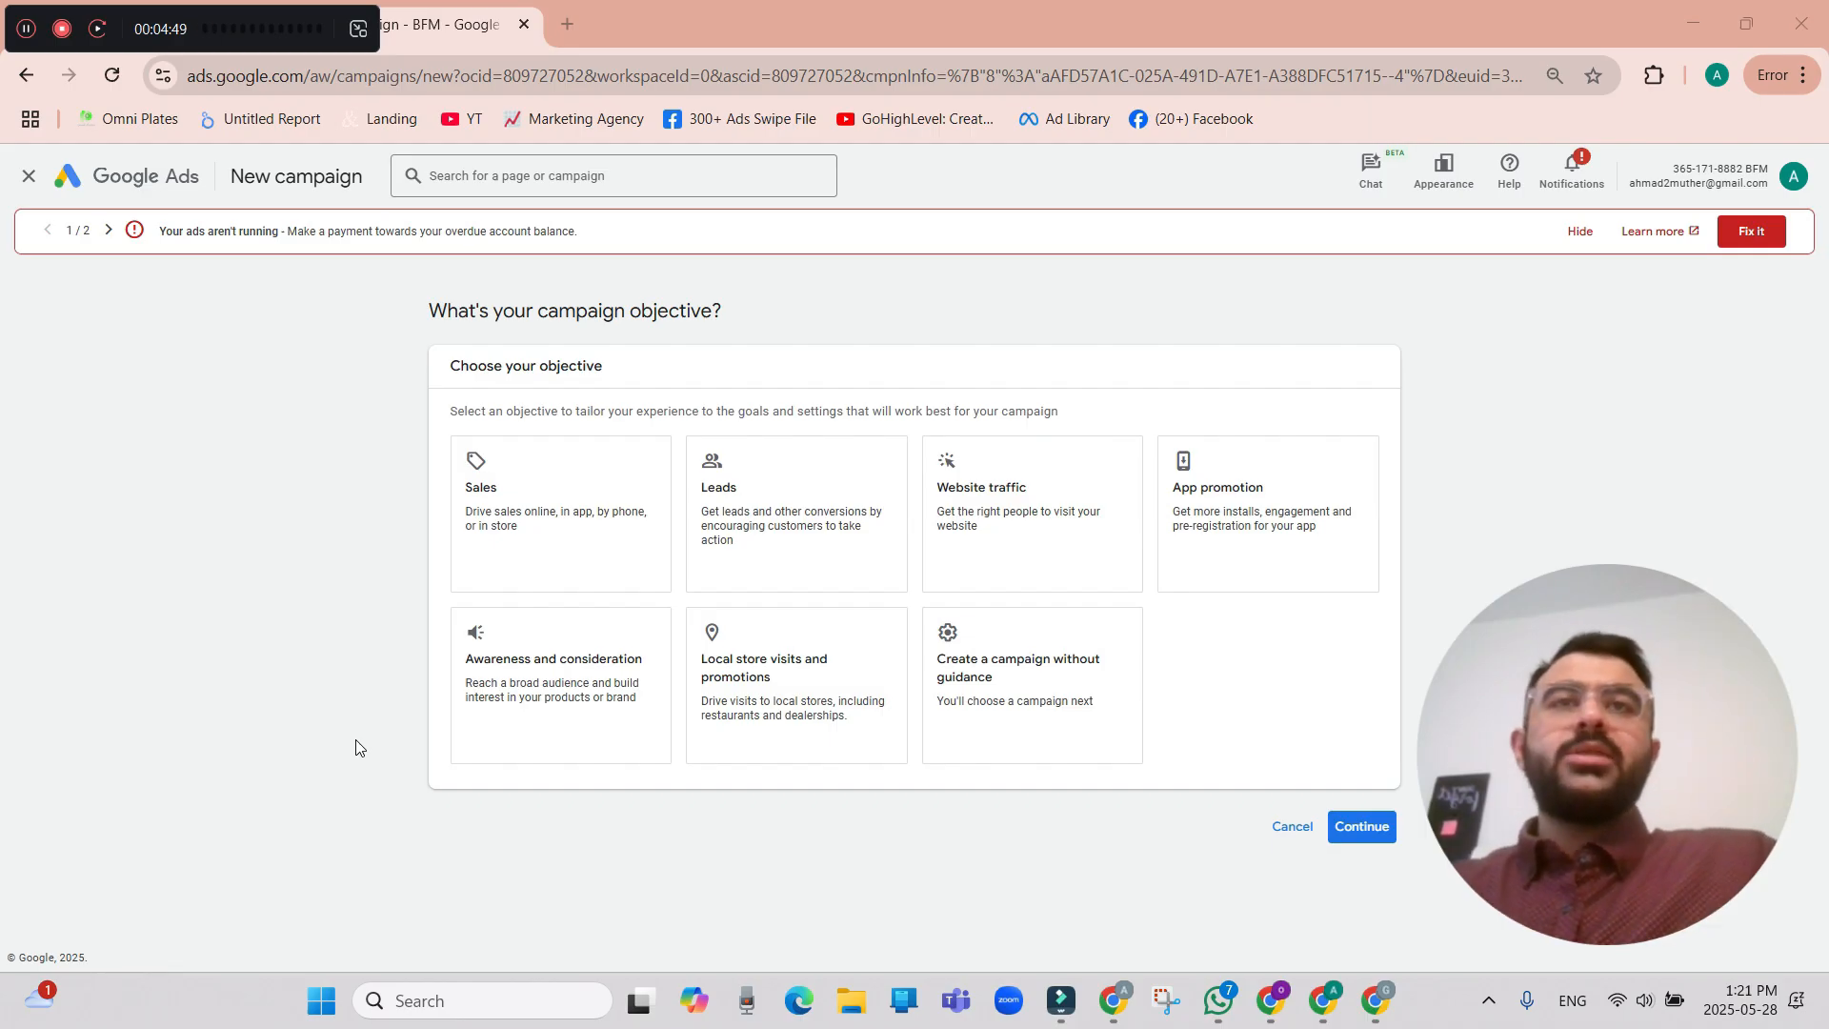
{"action": "left_click", "coordinate": [569, 568]}
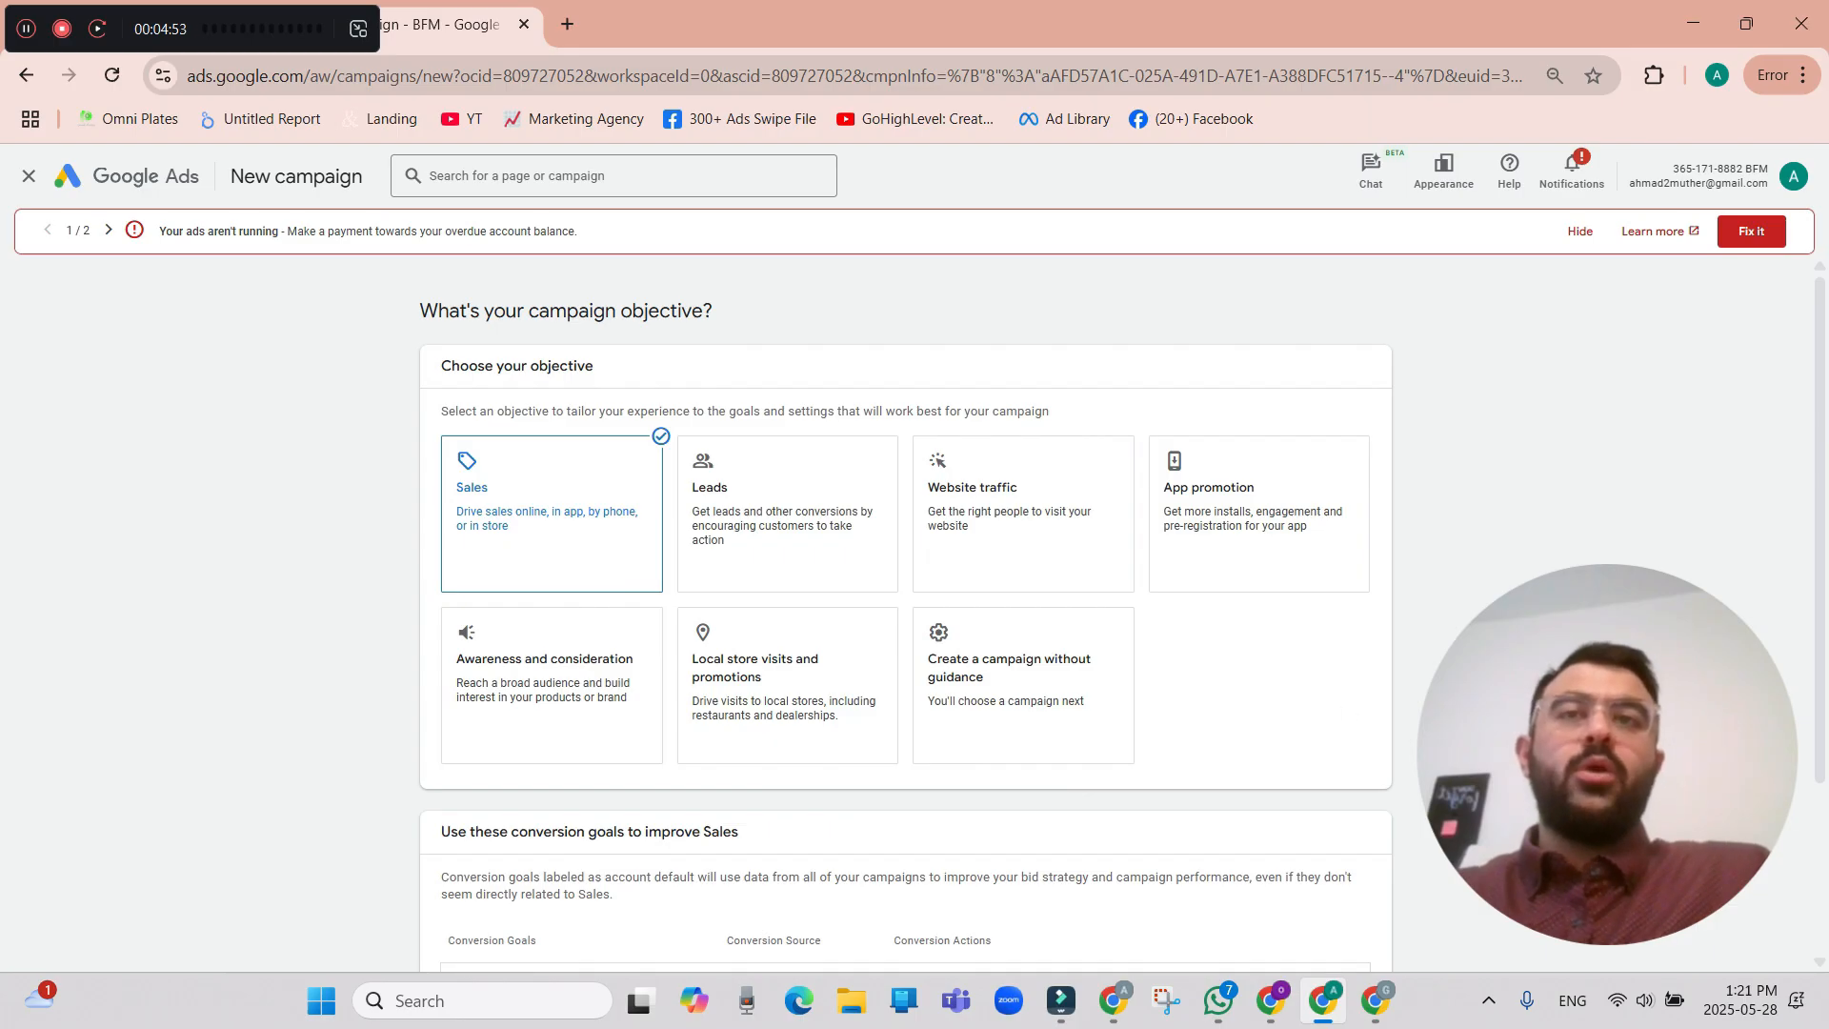
Look through the additional conversion goals that can be added to the Sales campaign, adding none.
{"action": "scroll", "coordinate": [905, 609], "scroll_direction": "down", "scroll_amount": 3}
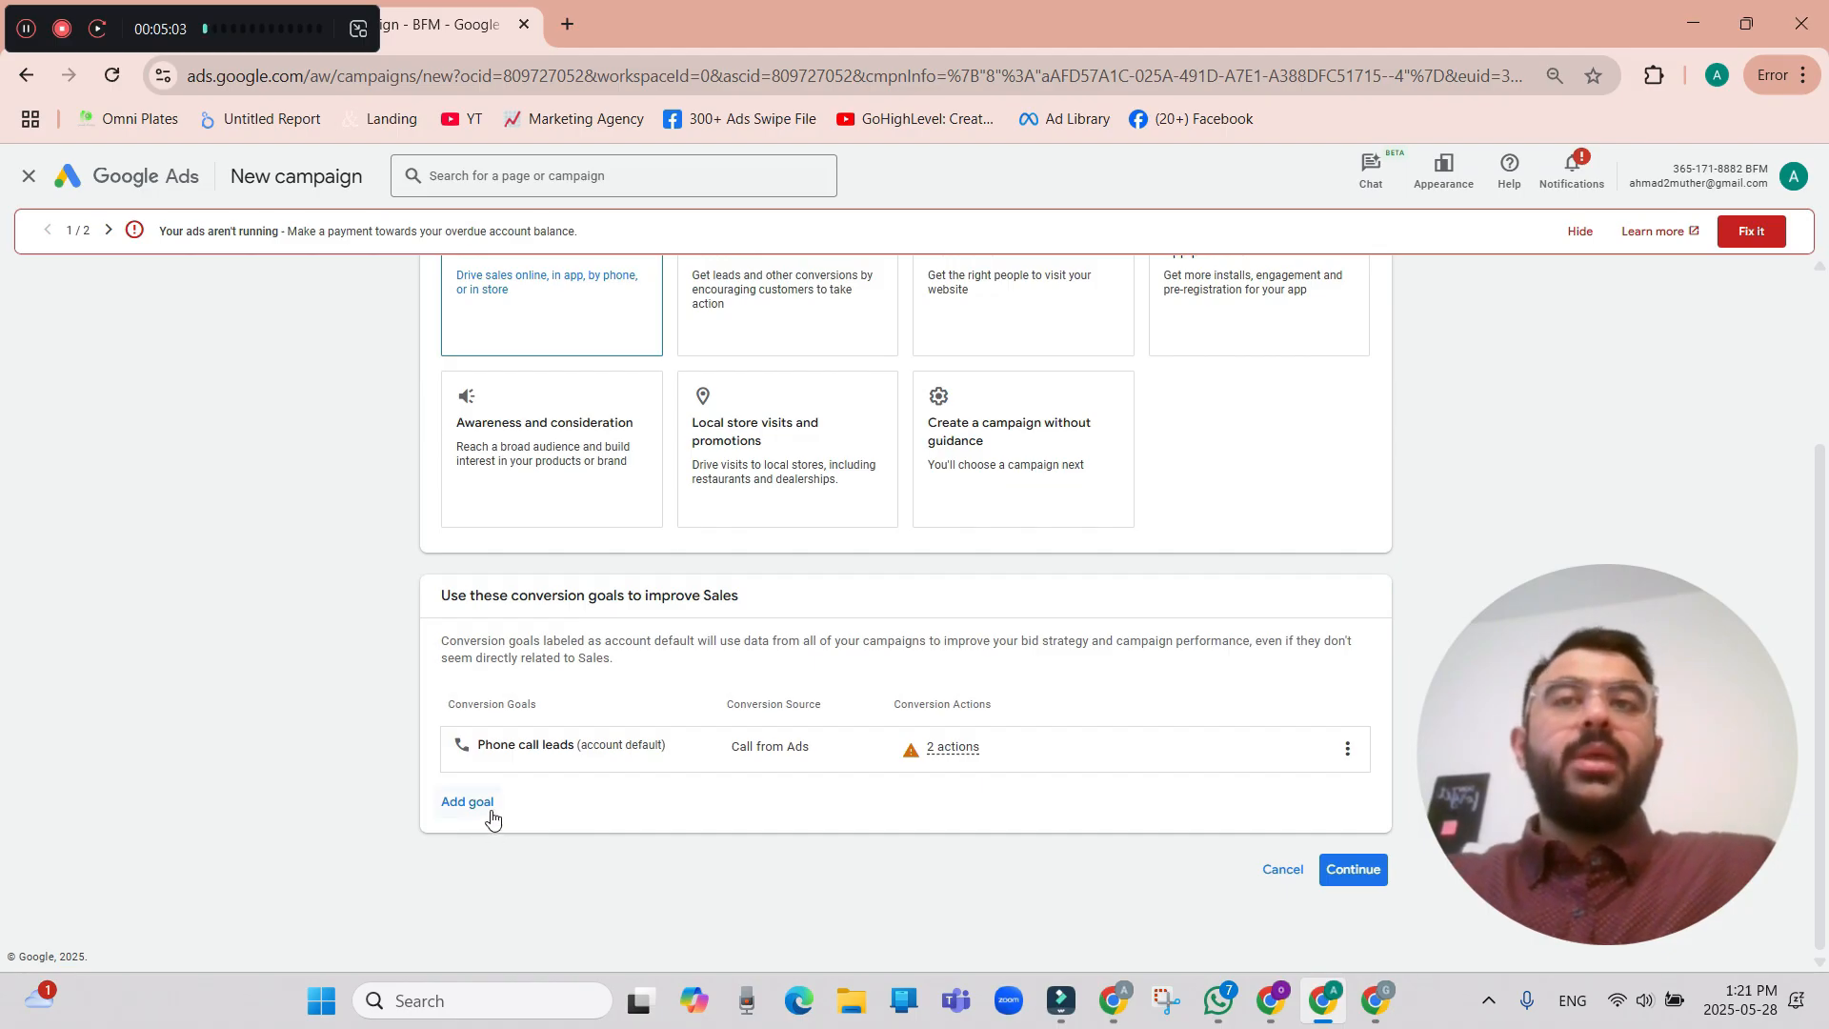
{"action": "left_click", "coordinate": [491, 818]}
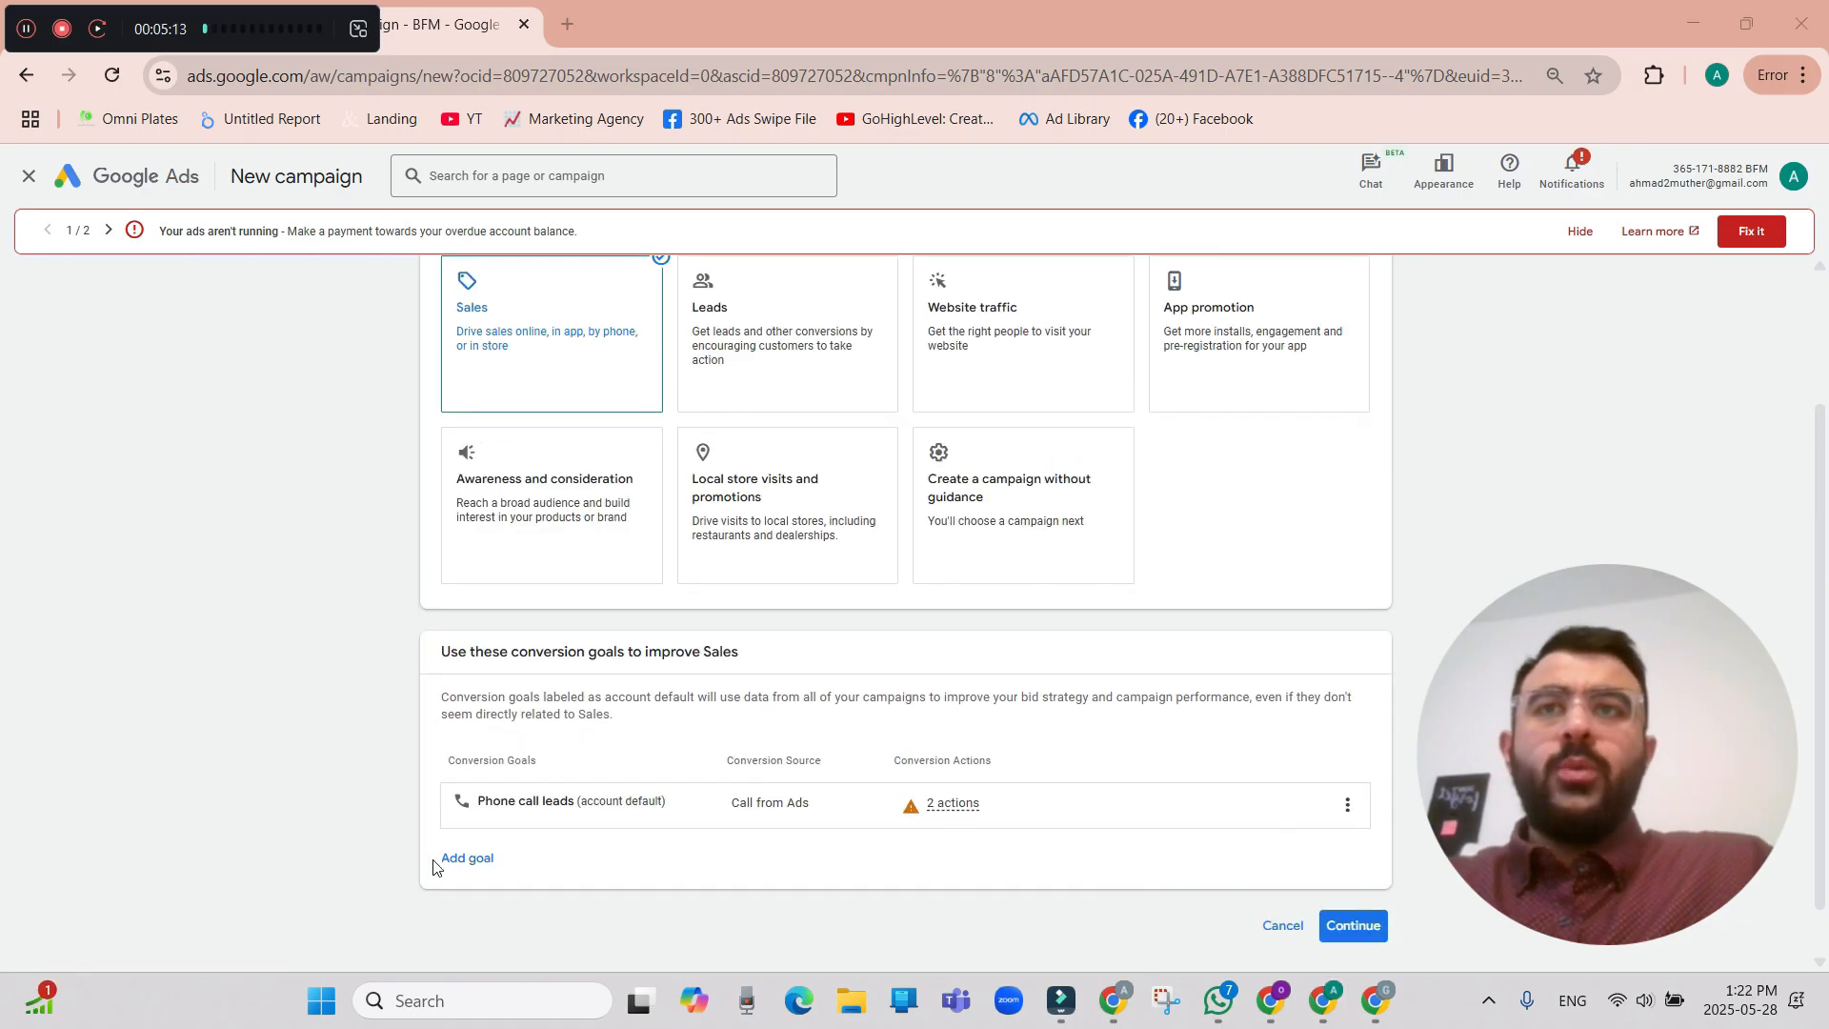
{"action": "left_click", "coordinate": [475, 861]}
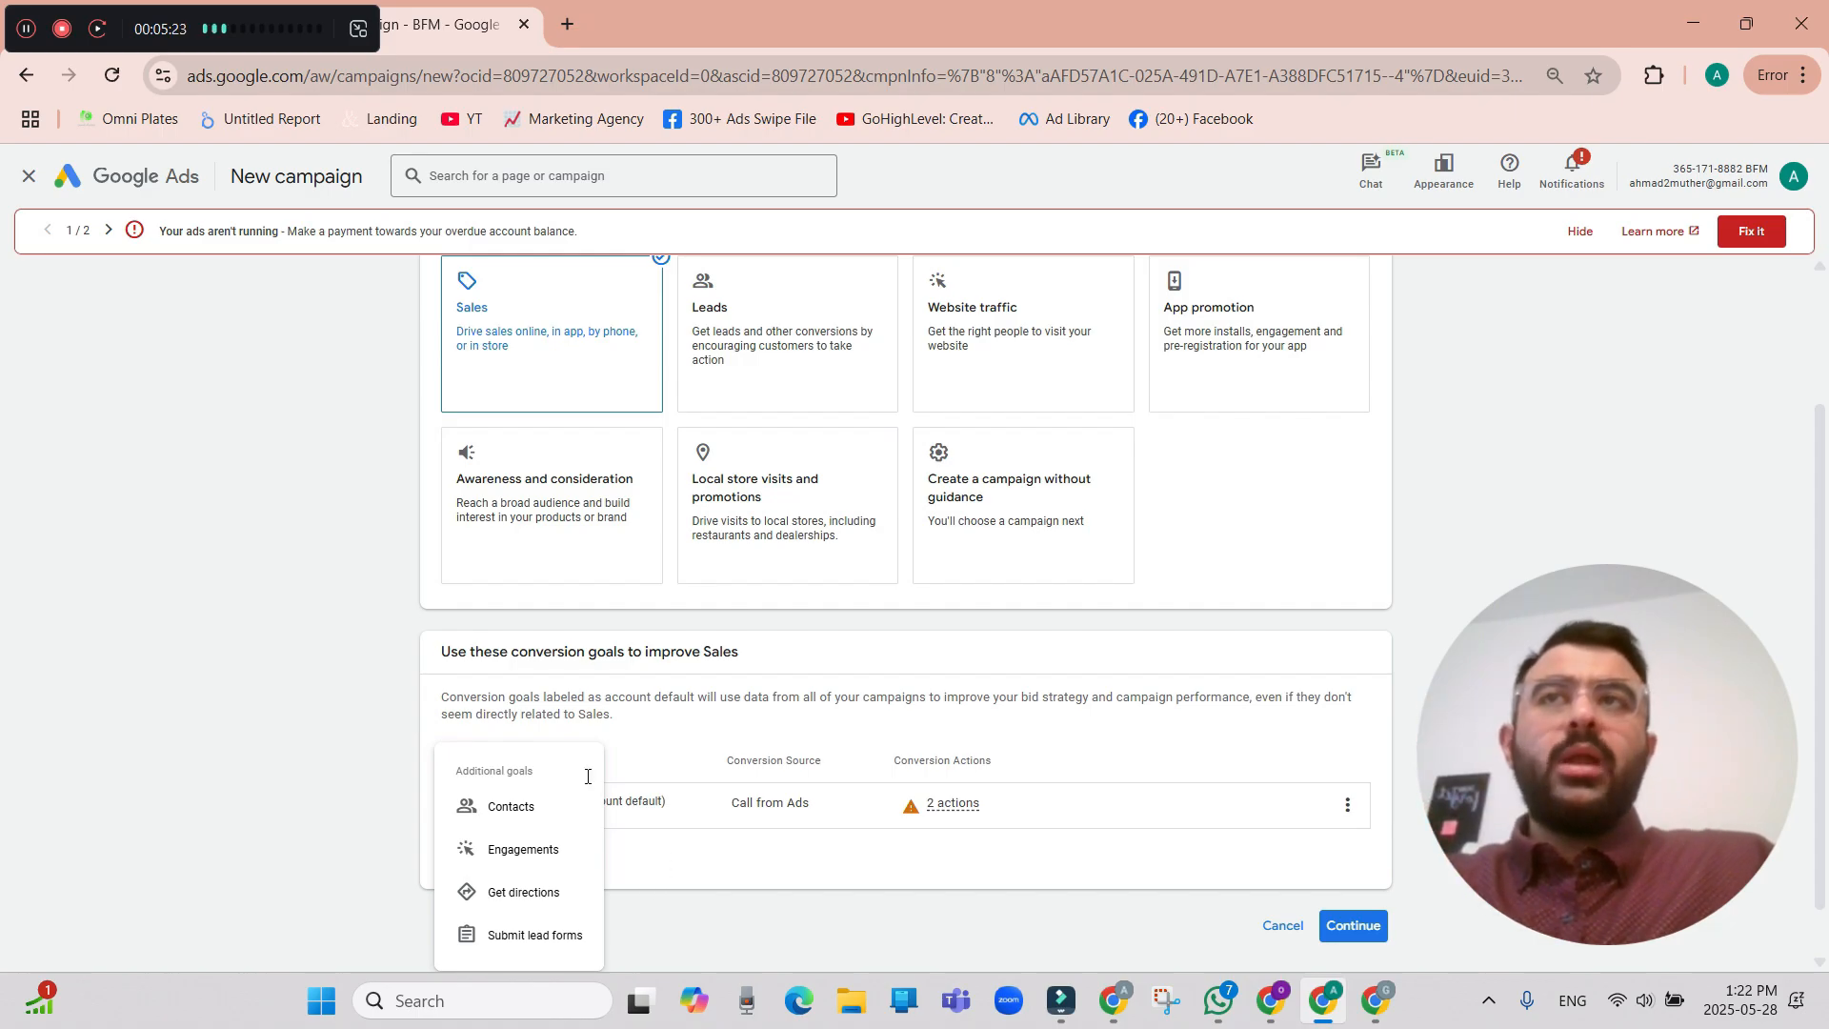
{"action": "left_click", "coordinate": [333, 671]}
Duplicate the campaign setup tab, leave campaign creation in the copy and review the account's conversion goals summary.
{"action": "right_click", "coordinate": [455, 29]}
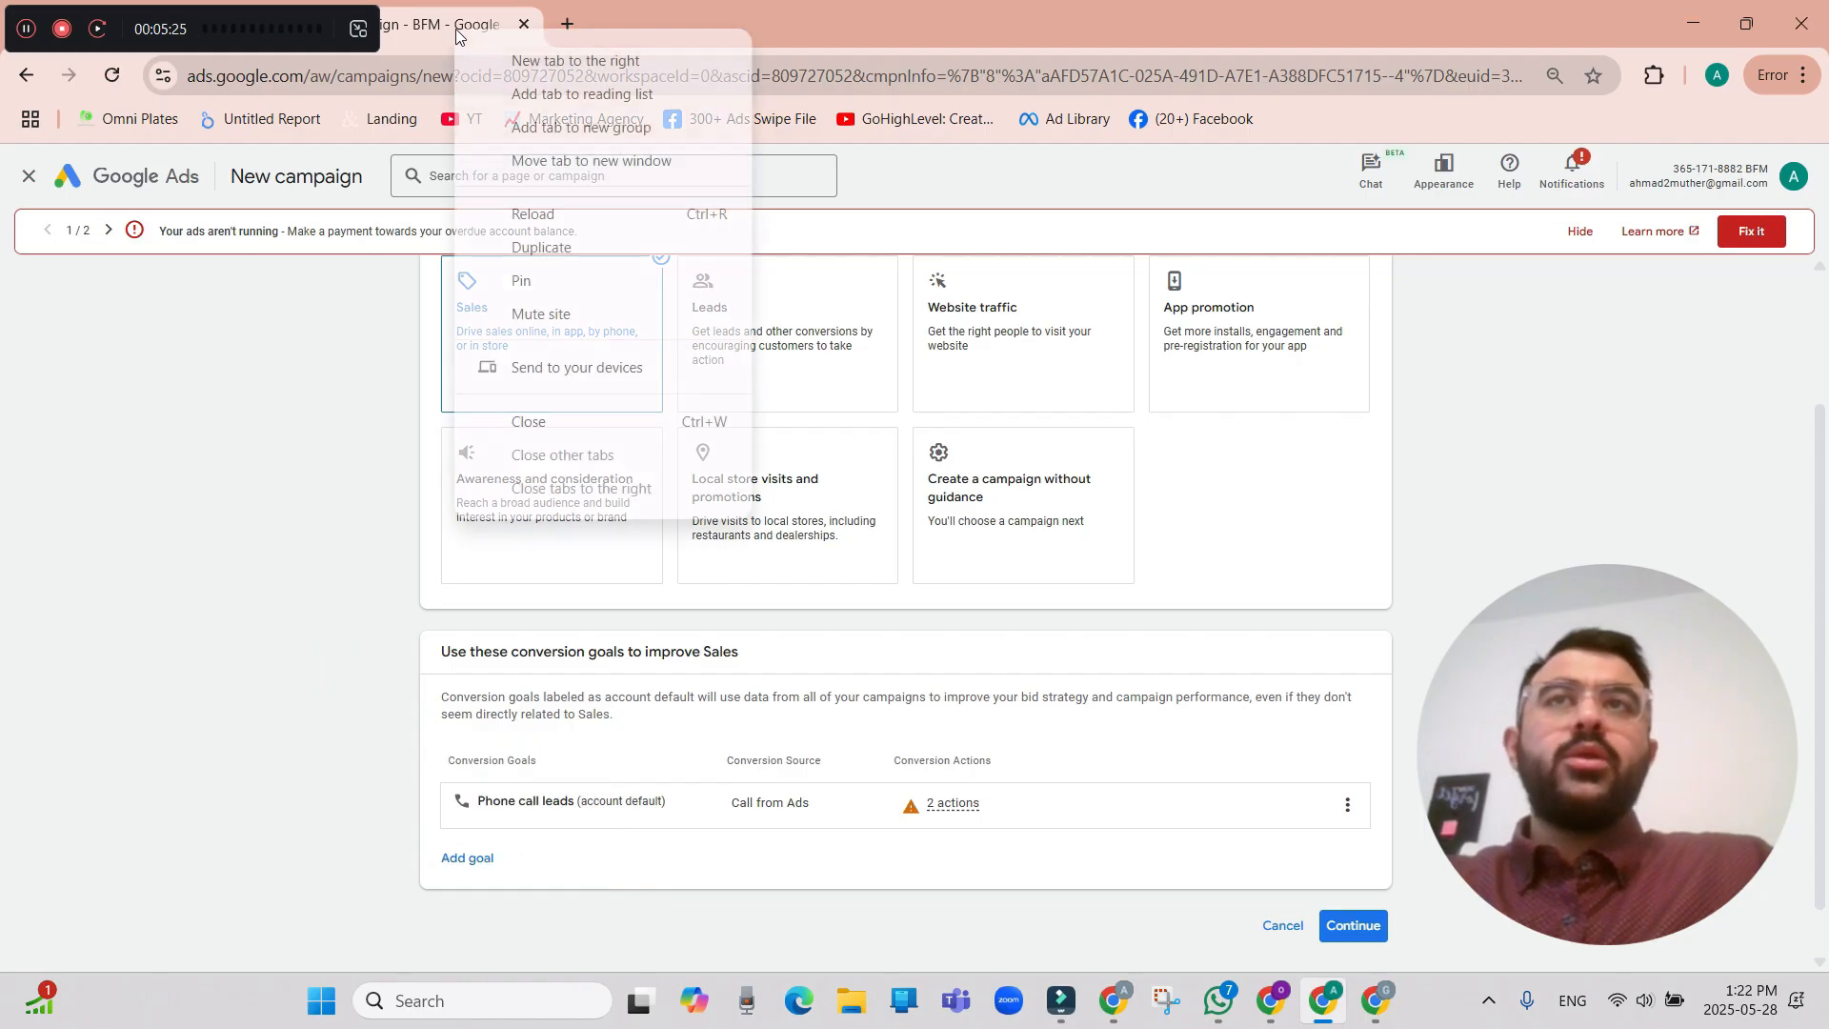
{"action": "left_click", "coordinate": [574, 248]}
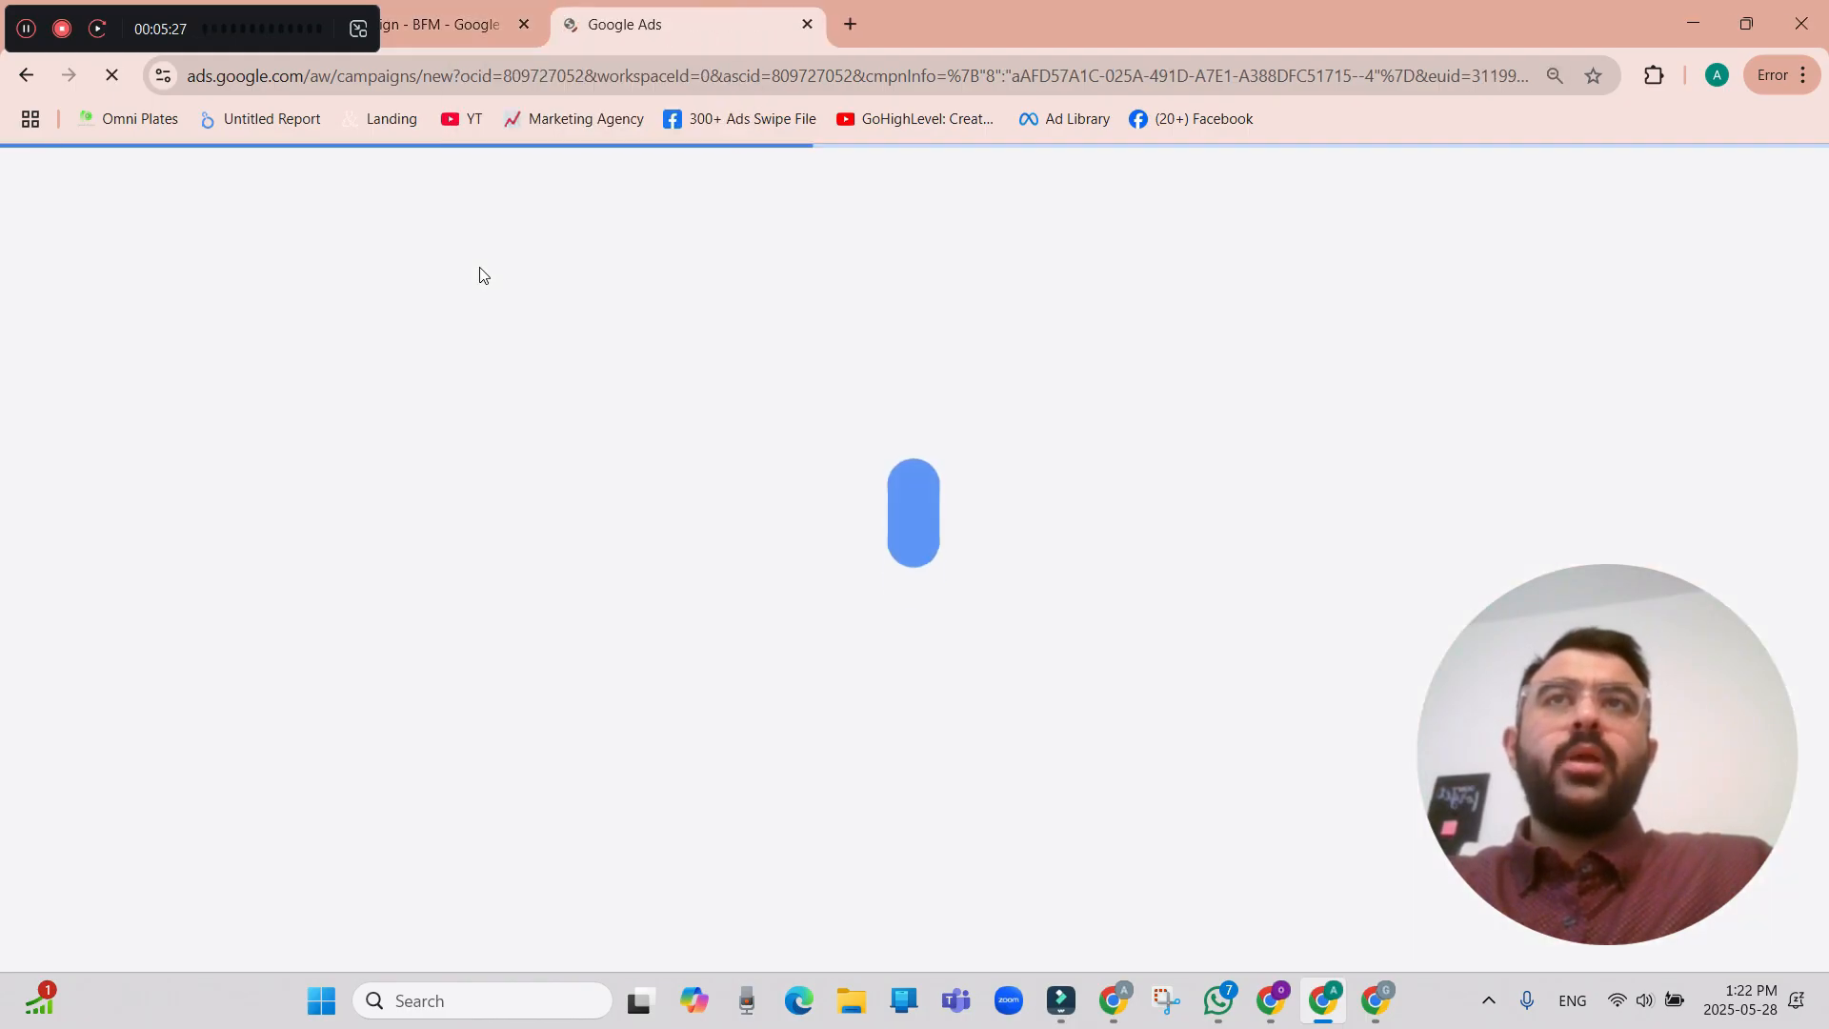
{"action": "left_click", "coordinate": [30, 178]}
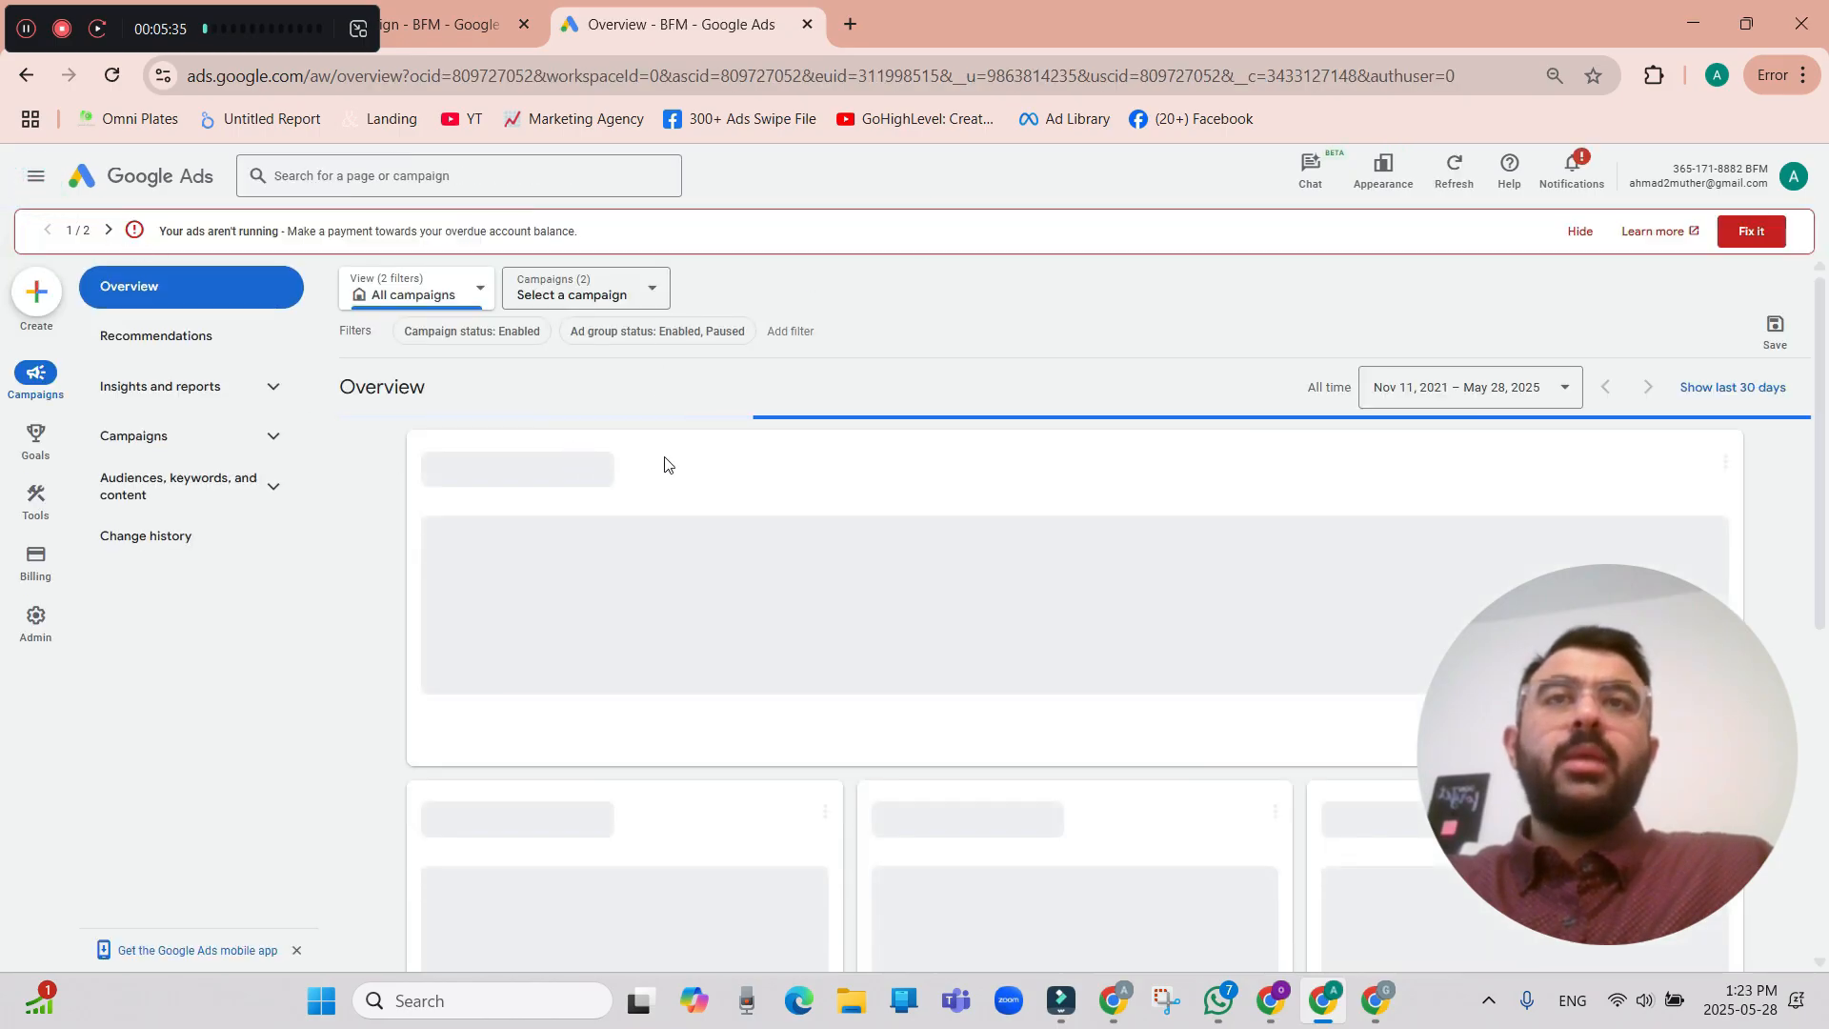
{"action": "left_click", "coordinate": [35, 458]}
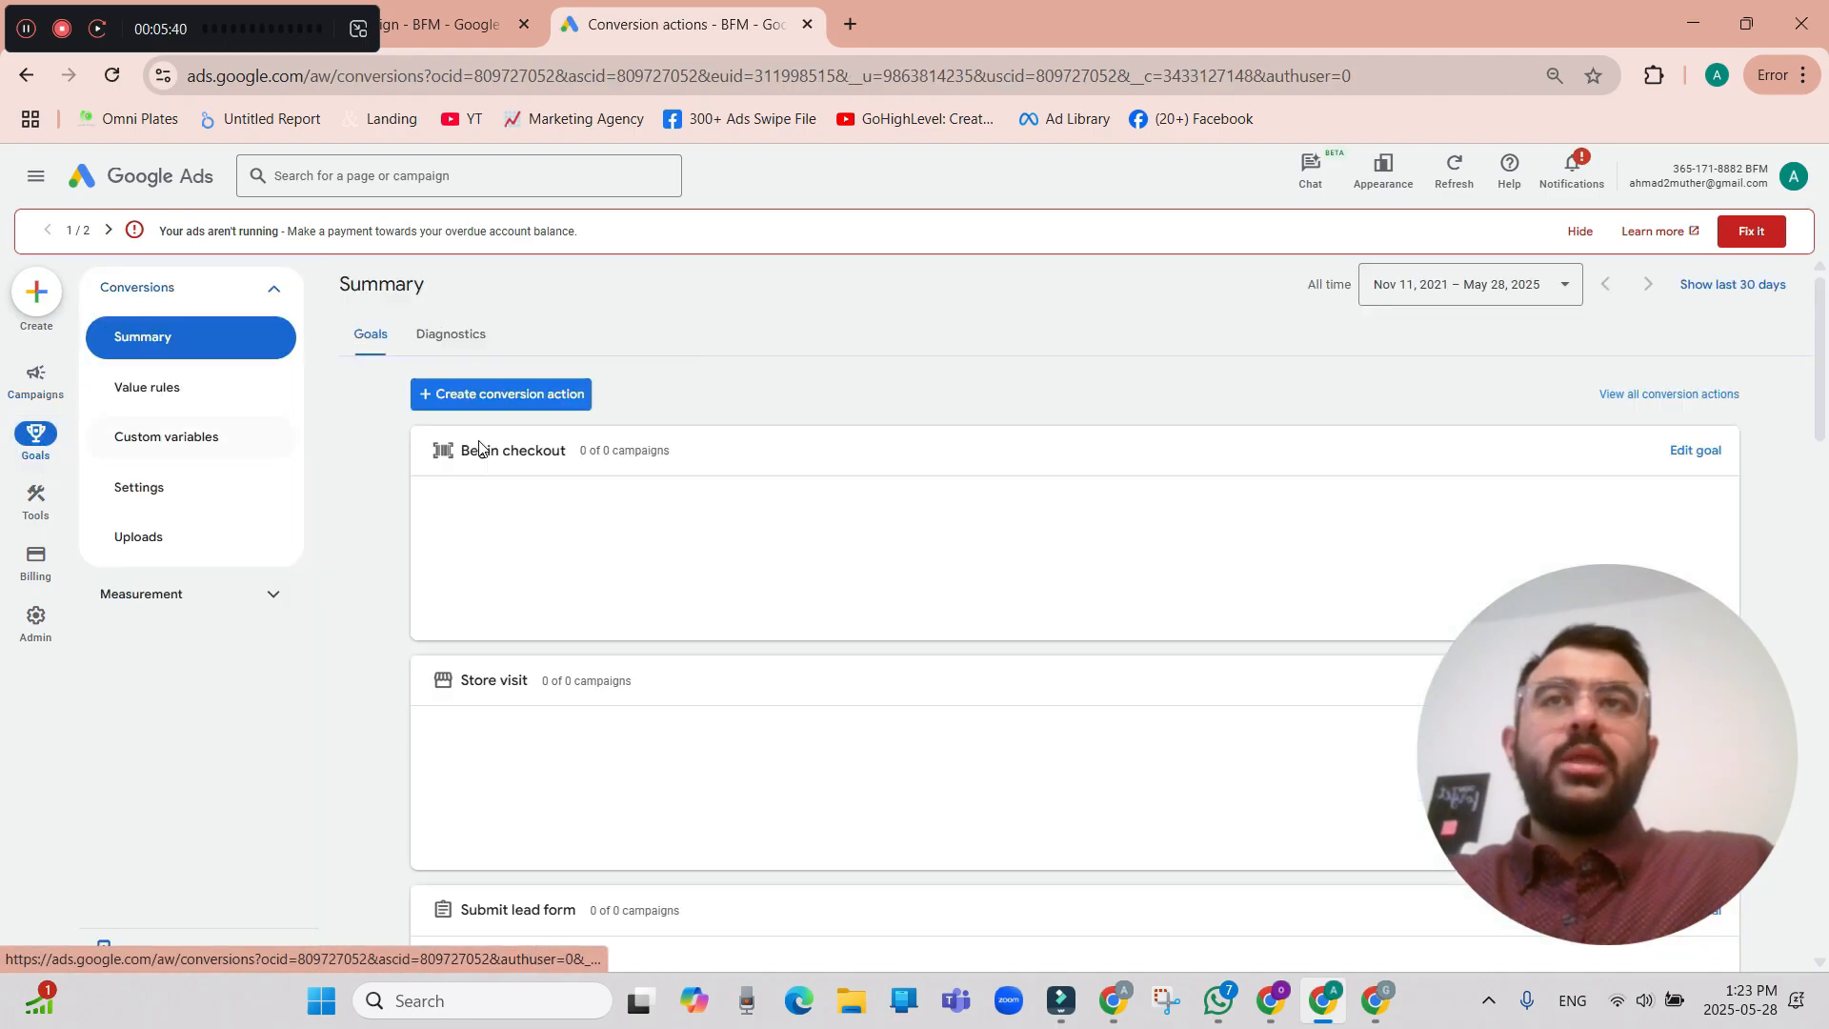
{"action": "scroll", "coordinate": [875, 701], "scroll_direction": "down", "scroll_amount": 10}
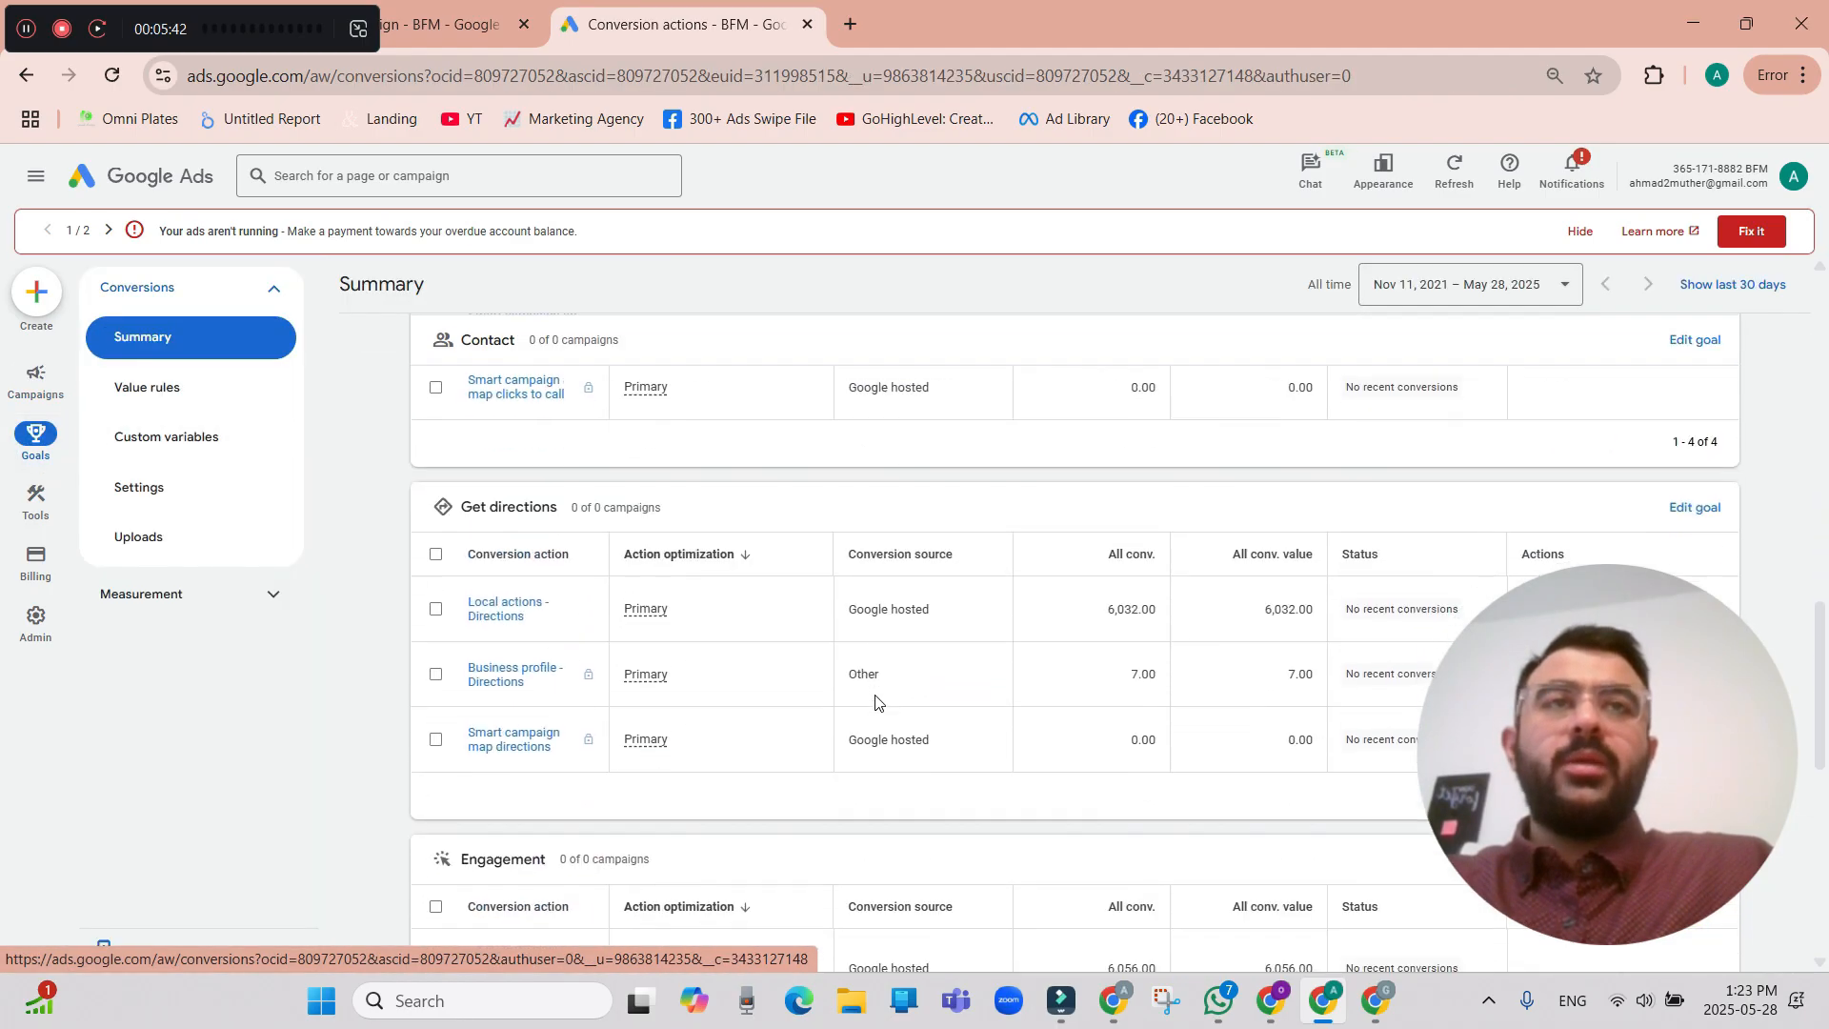
{"action": "scroll", "coordinate": [875, 701], "scroll_direction": "up", "scroll_amount": 15}
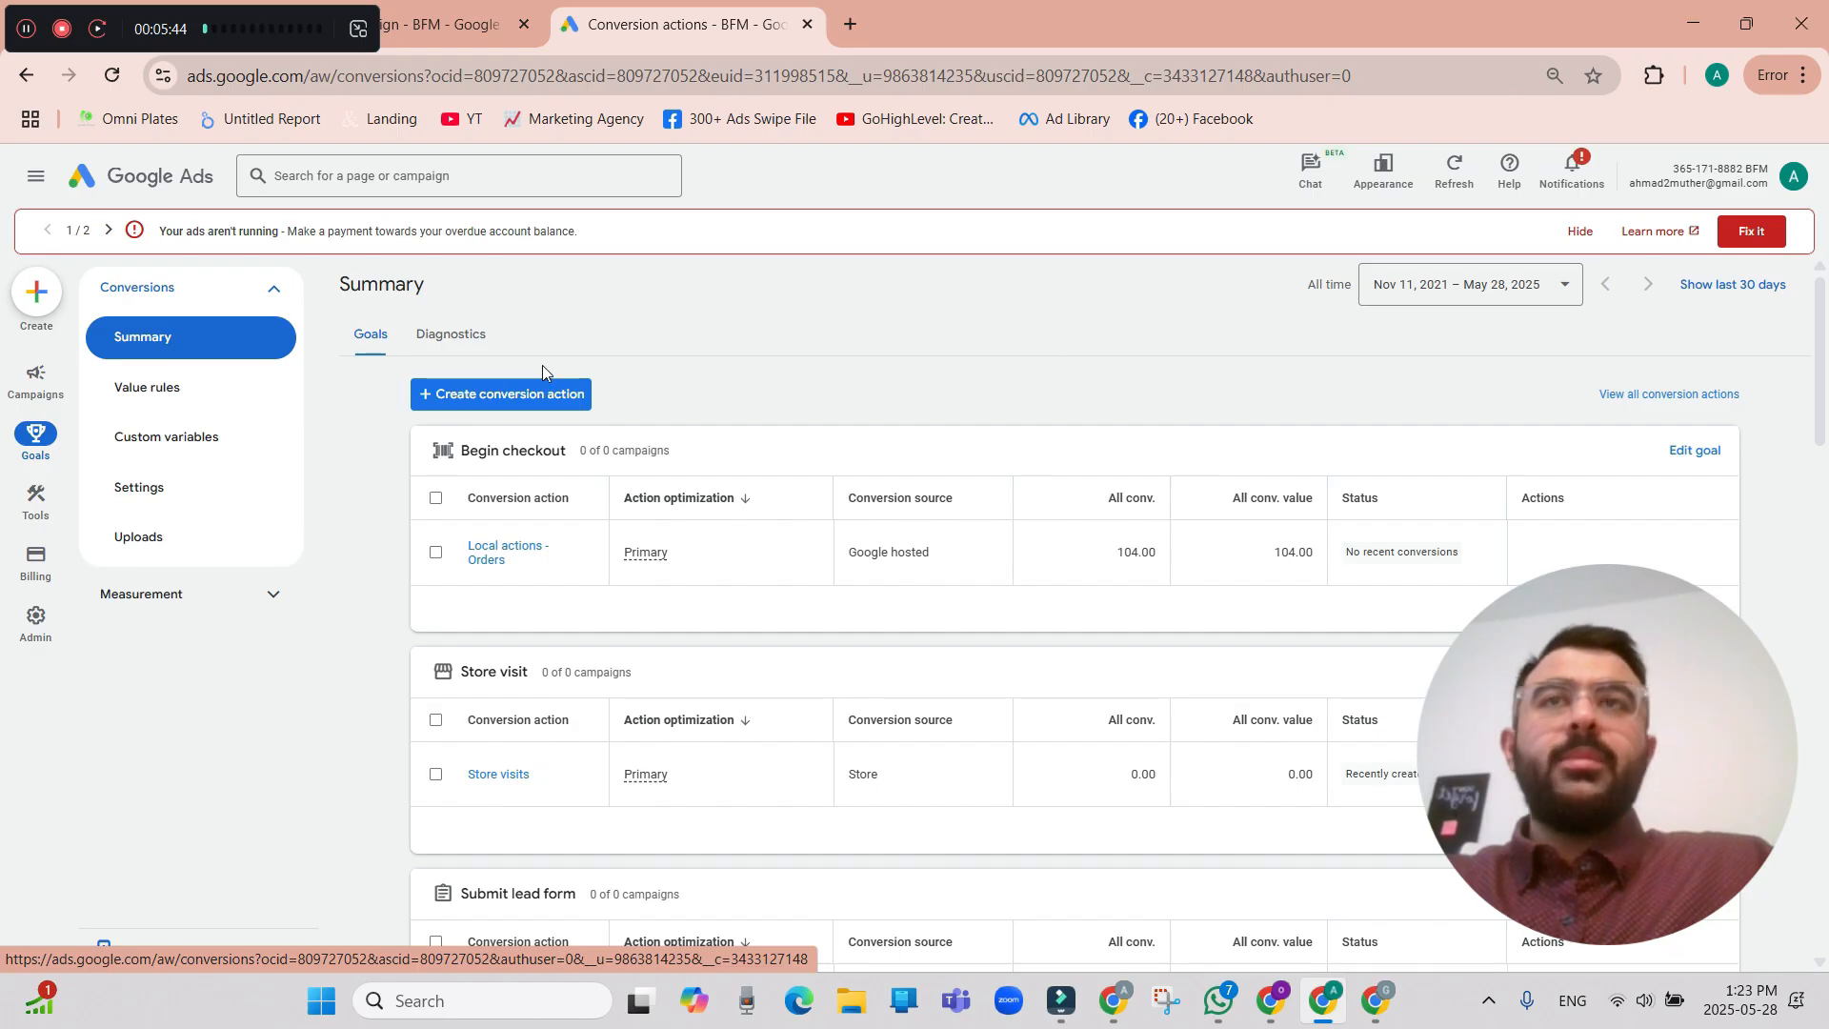
Start a new website conversion action and choose to add it manually using code.
{"action": "left_click", "coordinate": [502, 398]}
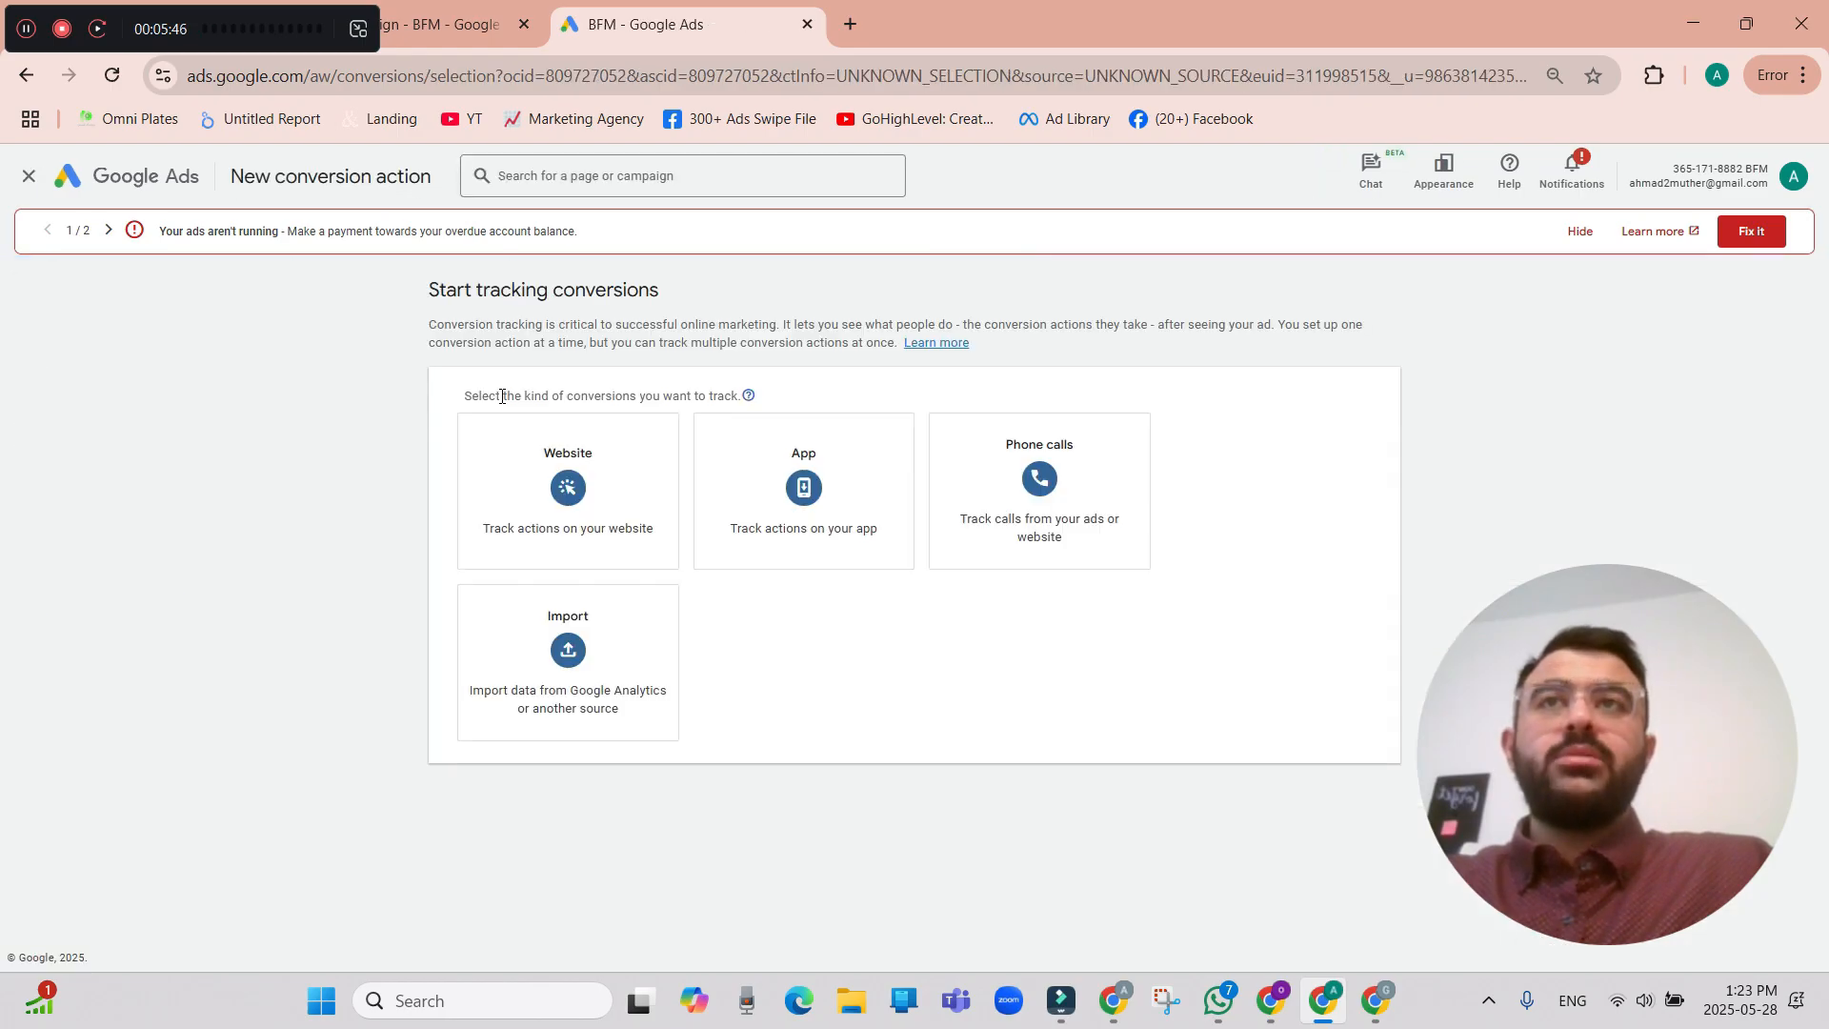
{"action": "left_click", "coordinate": [616, 535]}
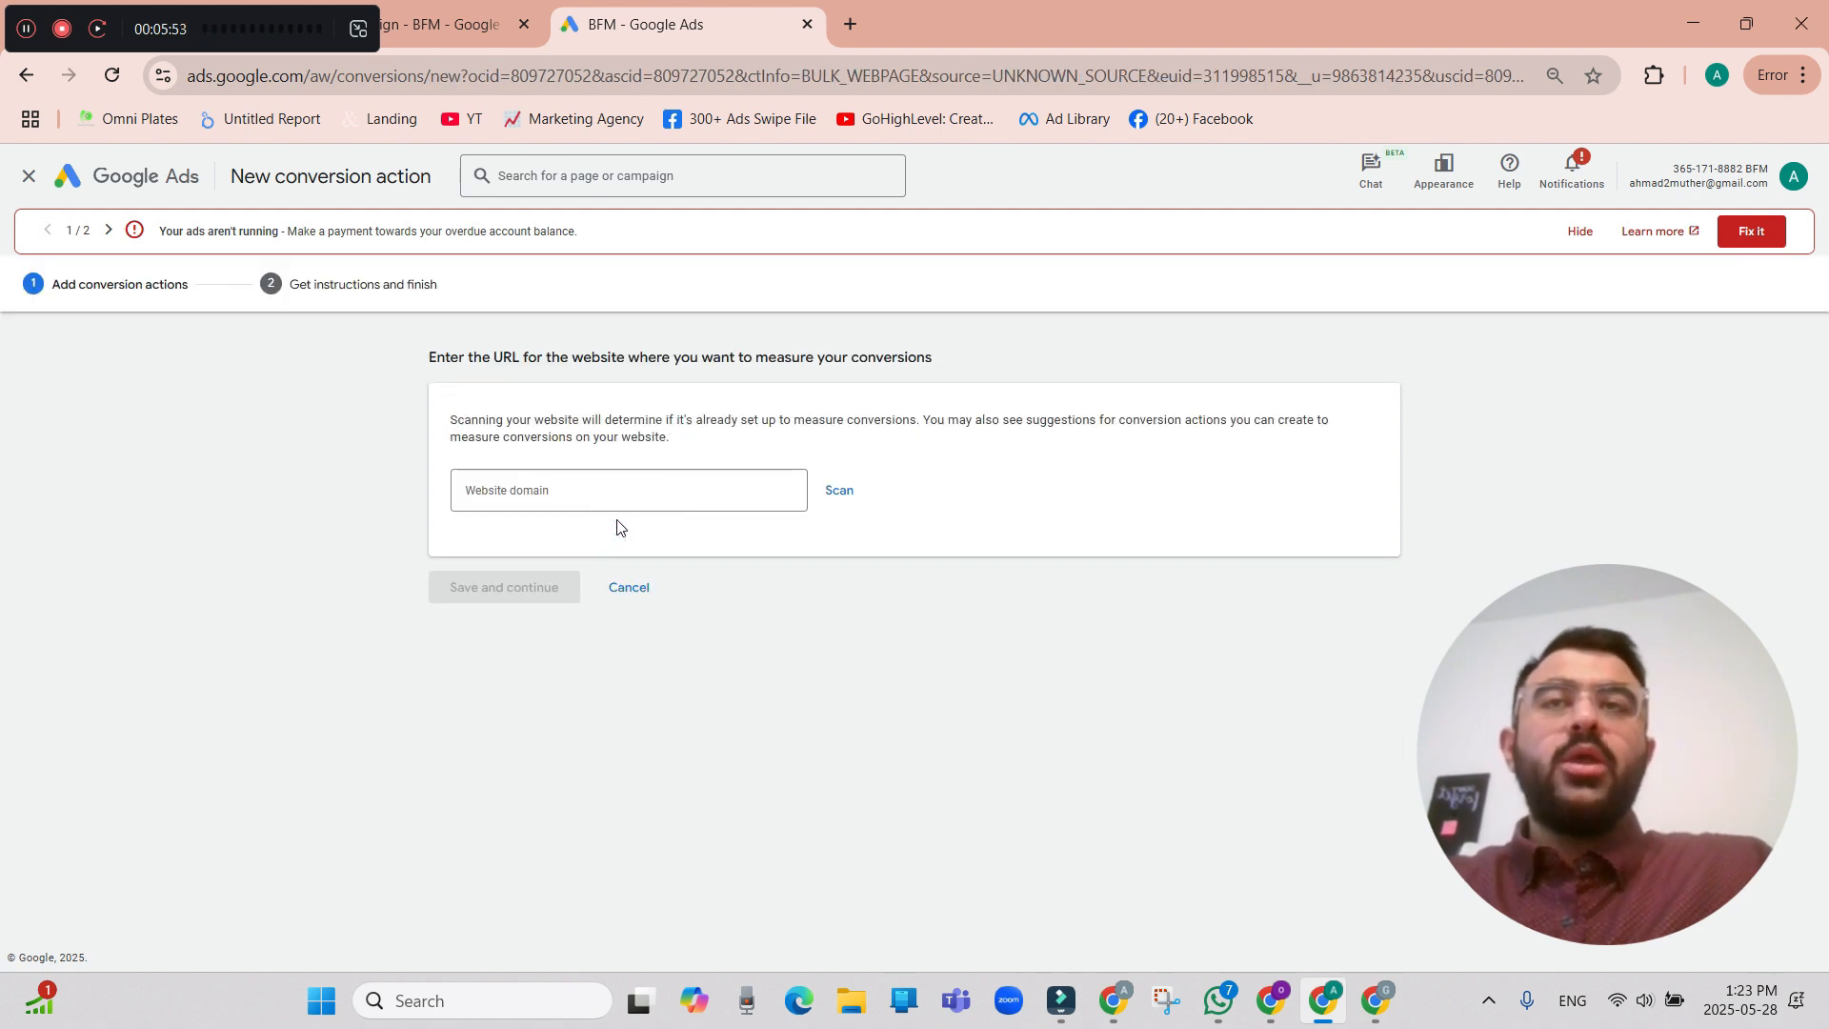
{"action": "left_click", "coordinate": [619, 494]}
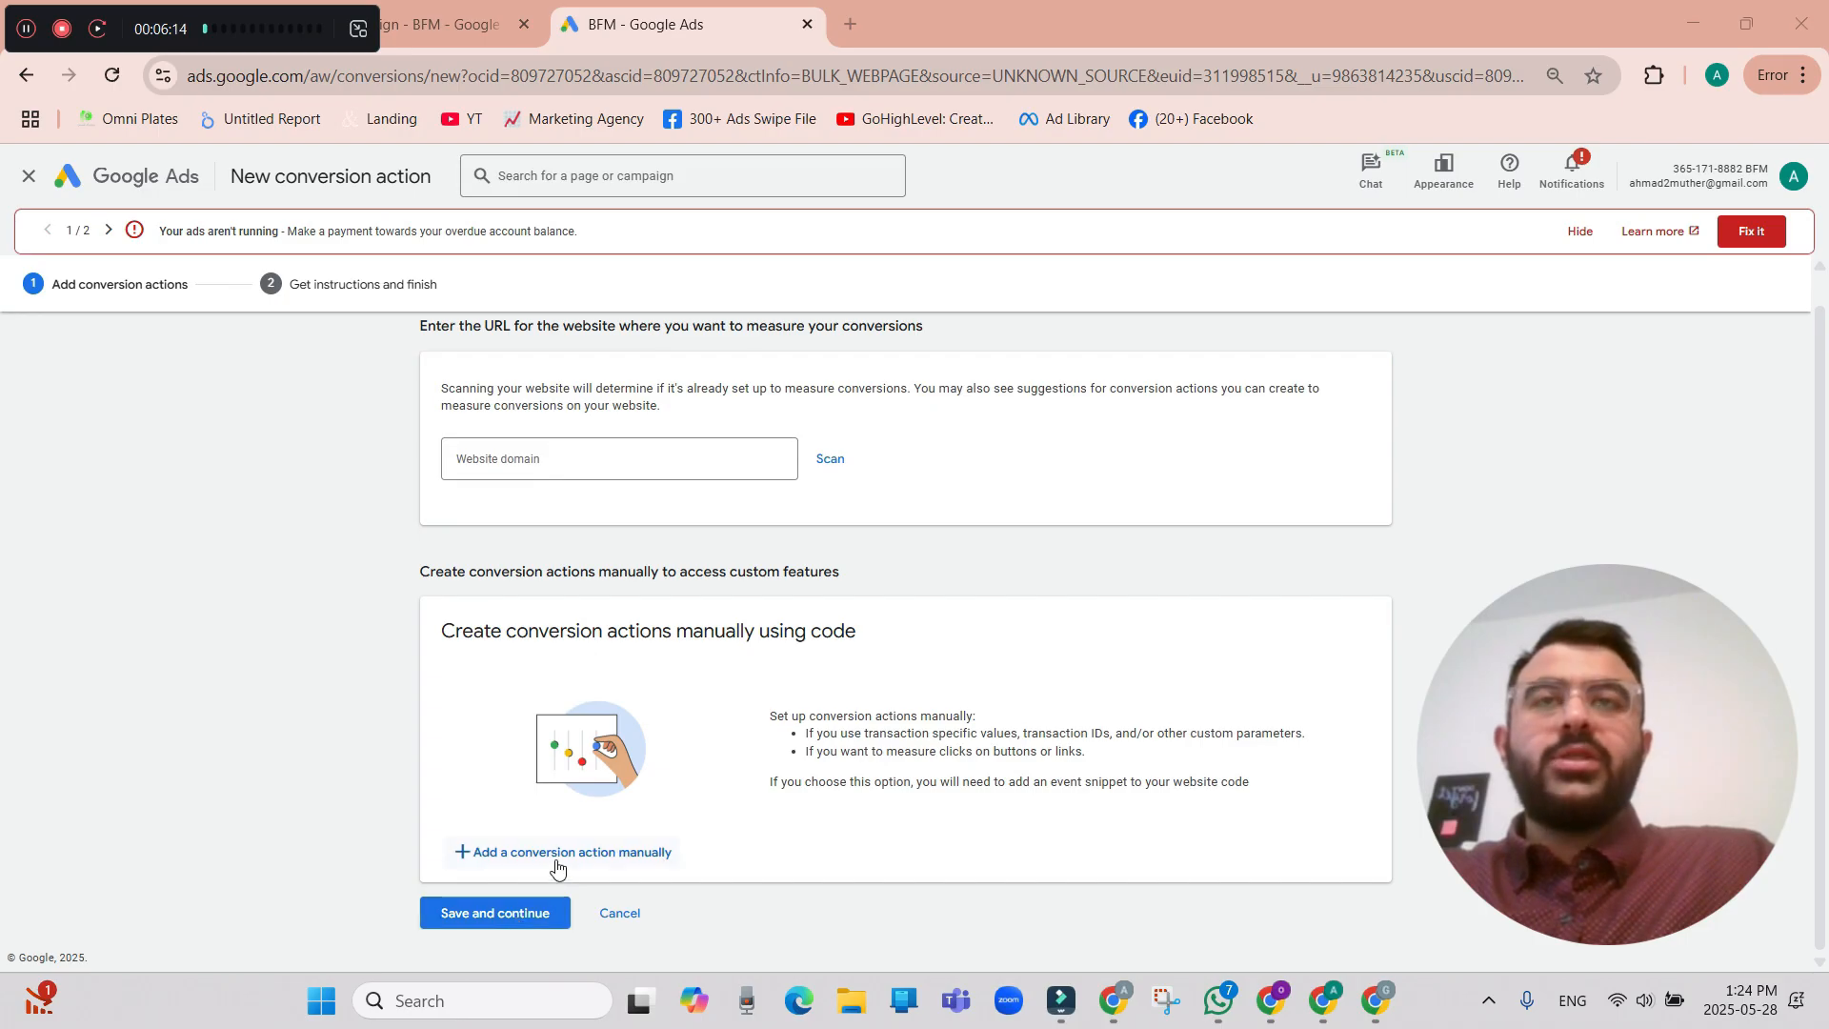
{"action": "left_click", "coordinate": [558, 858]}
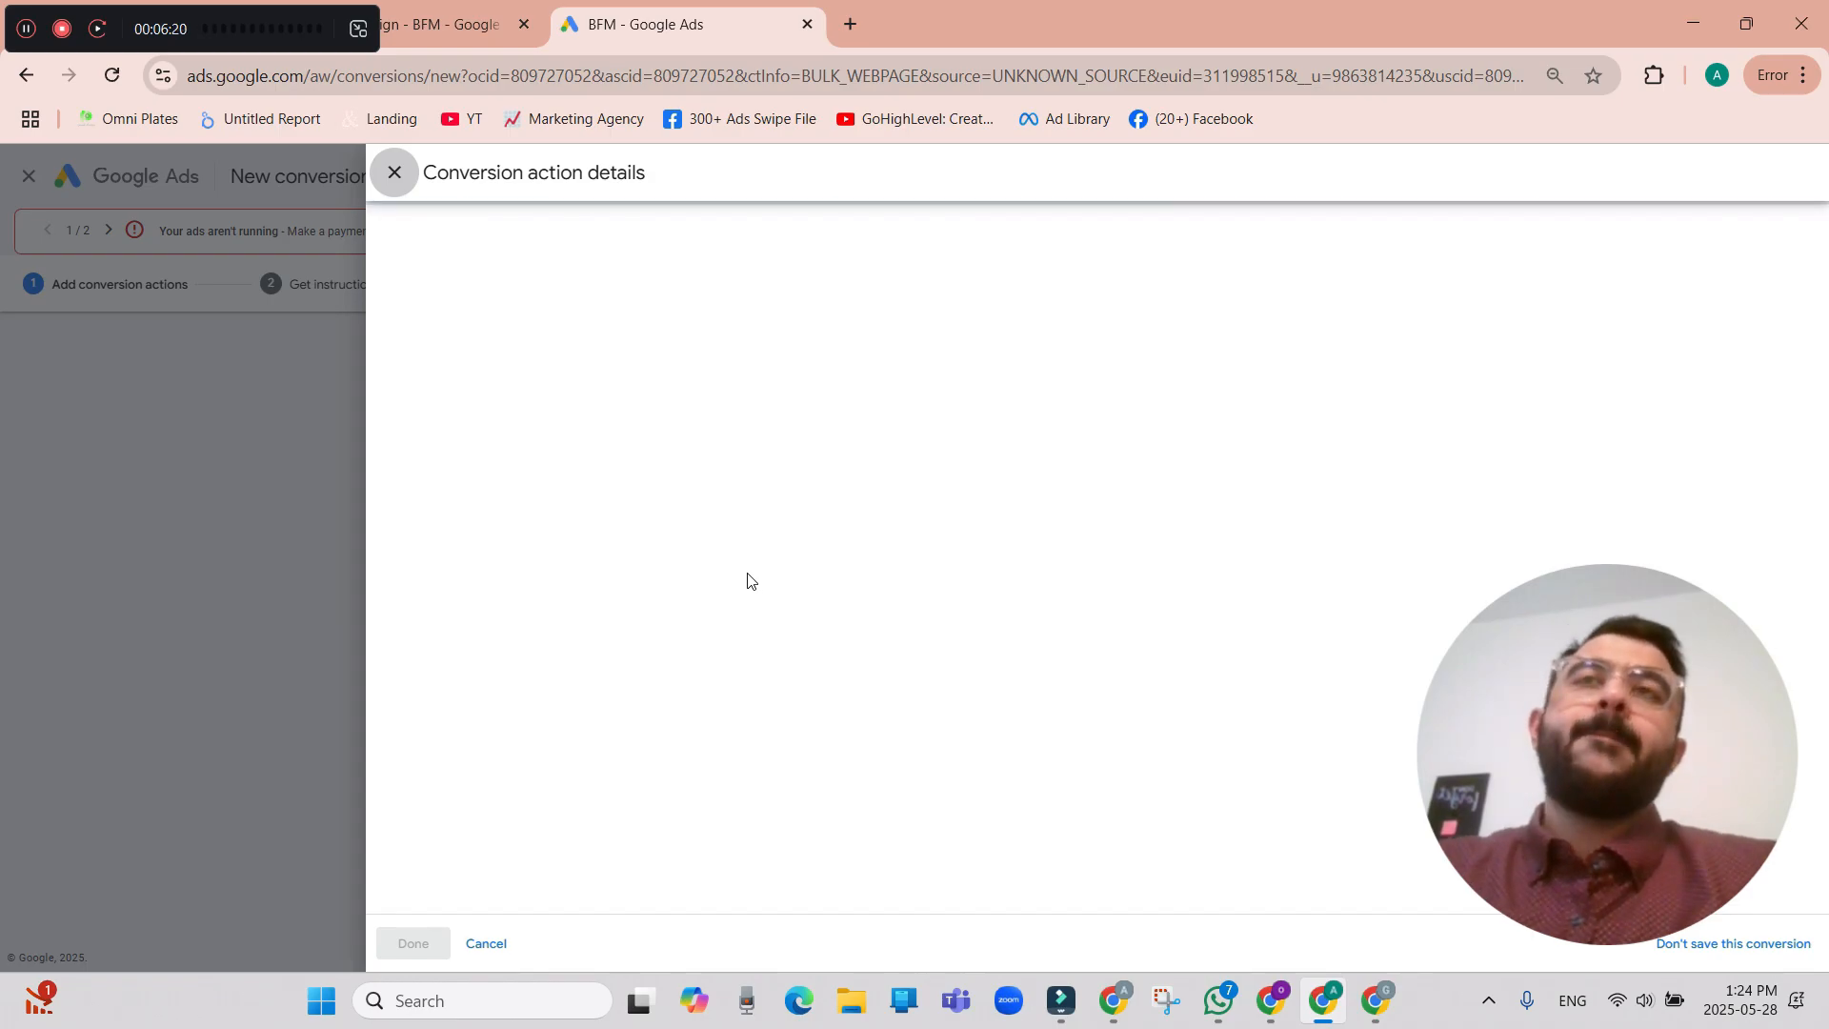
Set the conversion's goal category to Purchase and name it "Online ordering".
{"action": "left_click", "coordinate": [895, 398]}
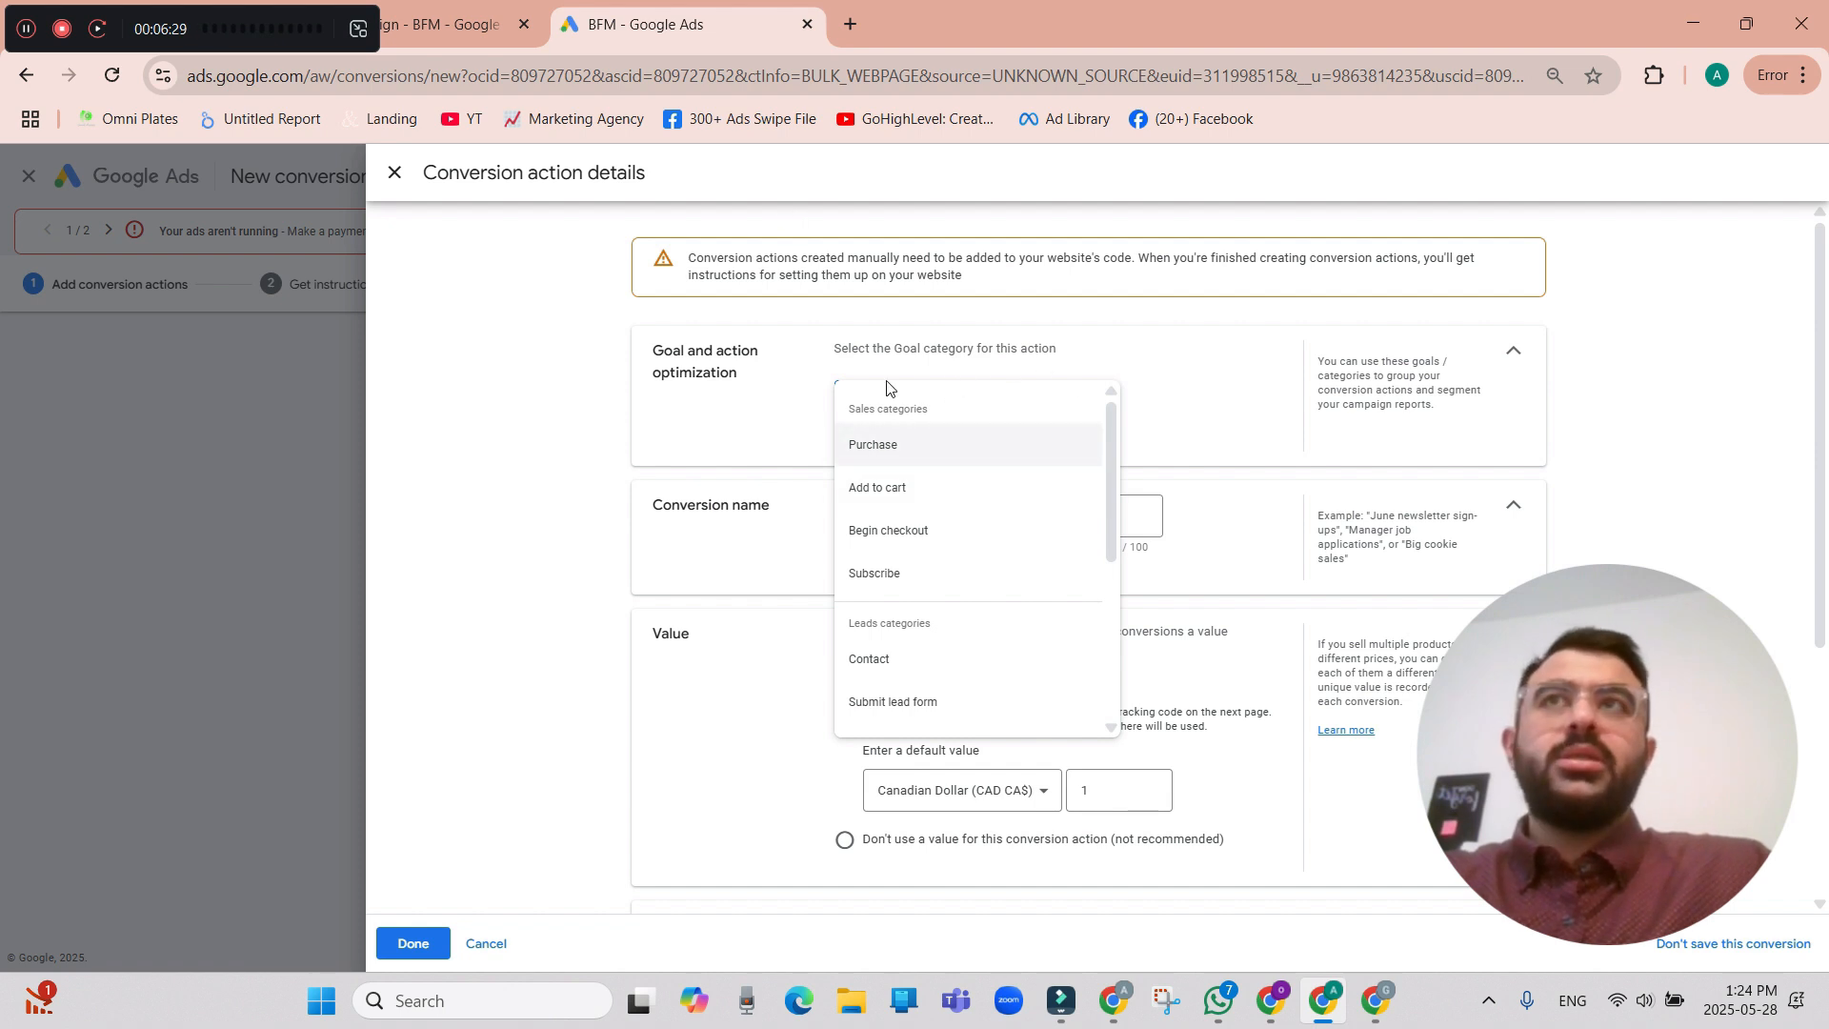
{"action": "left_click", "coordinate": [998, 463]}
{"action": "scroll", "coordinate": [1000, 533], "scroll_direction": "down", "scroll_amount": 1}
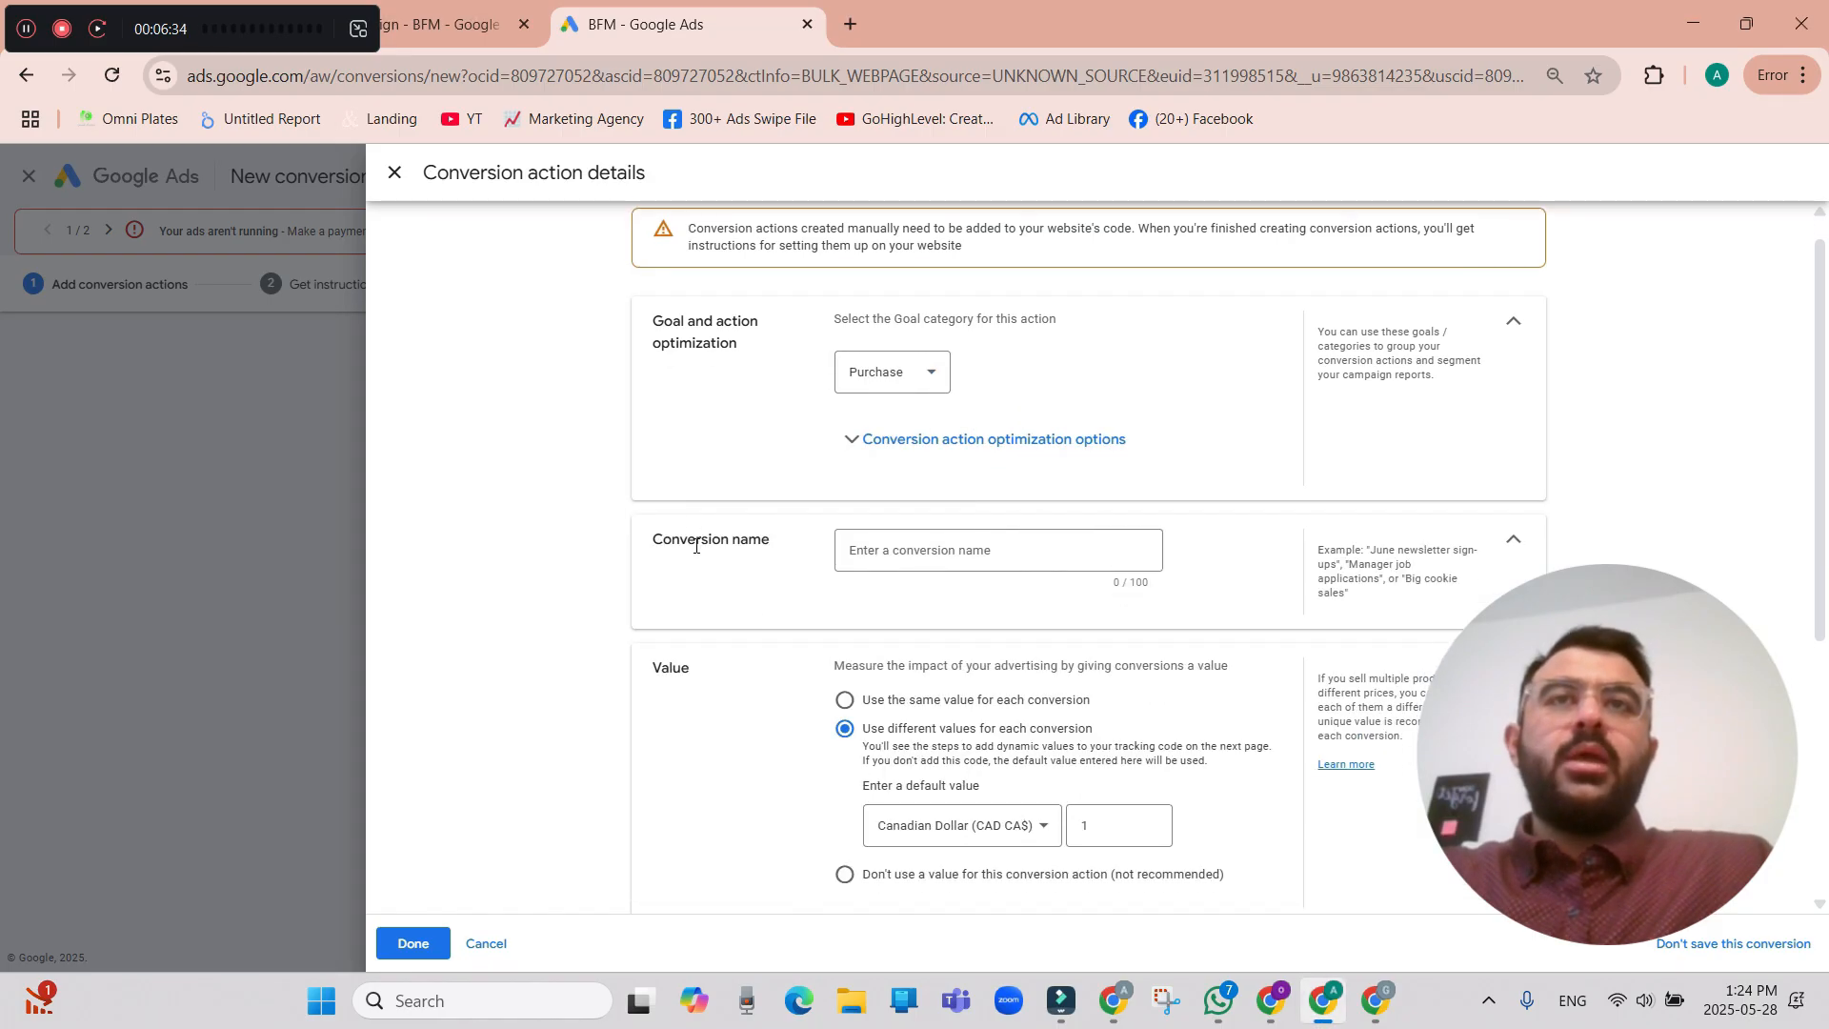
{"action": "left_click", "coordinate": [1001, 534]}
{"action": "type", "text": "O"}
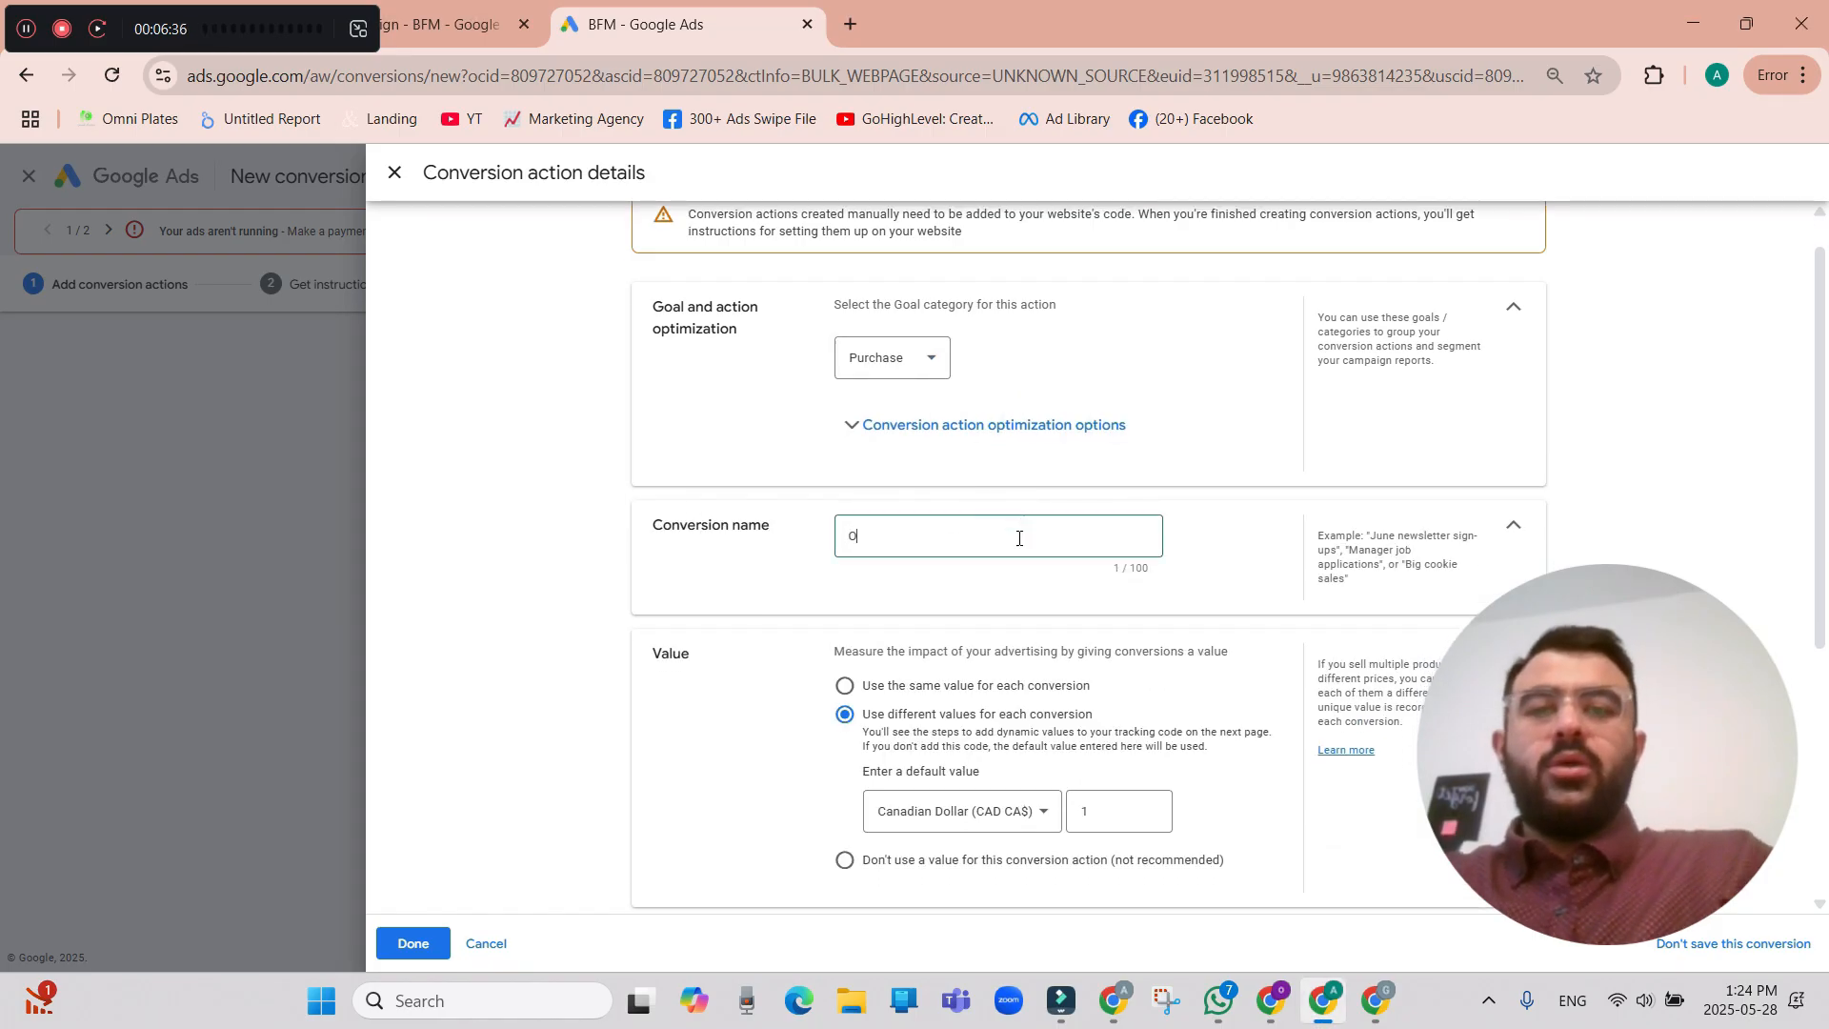
{"action": "type", "text": "nline orderoing"}
{"action": "key", "text": "BackSpace"}
{"action": "key", "text": "BackSpace"}
{"action": "key", "text": "BackSpace"}
{"action": "key", "text": "BackSpace"}
{"action": "type", "text": "ing"}
Review the value and count settings, finish the Online ordering conversion action and save it to reach the tag instructions.
{"action": "scroll", "coordinate": [1057, 589], "scroll_direction": "down", "scroll_amount": 2}
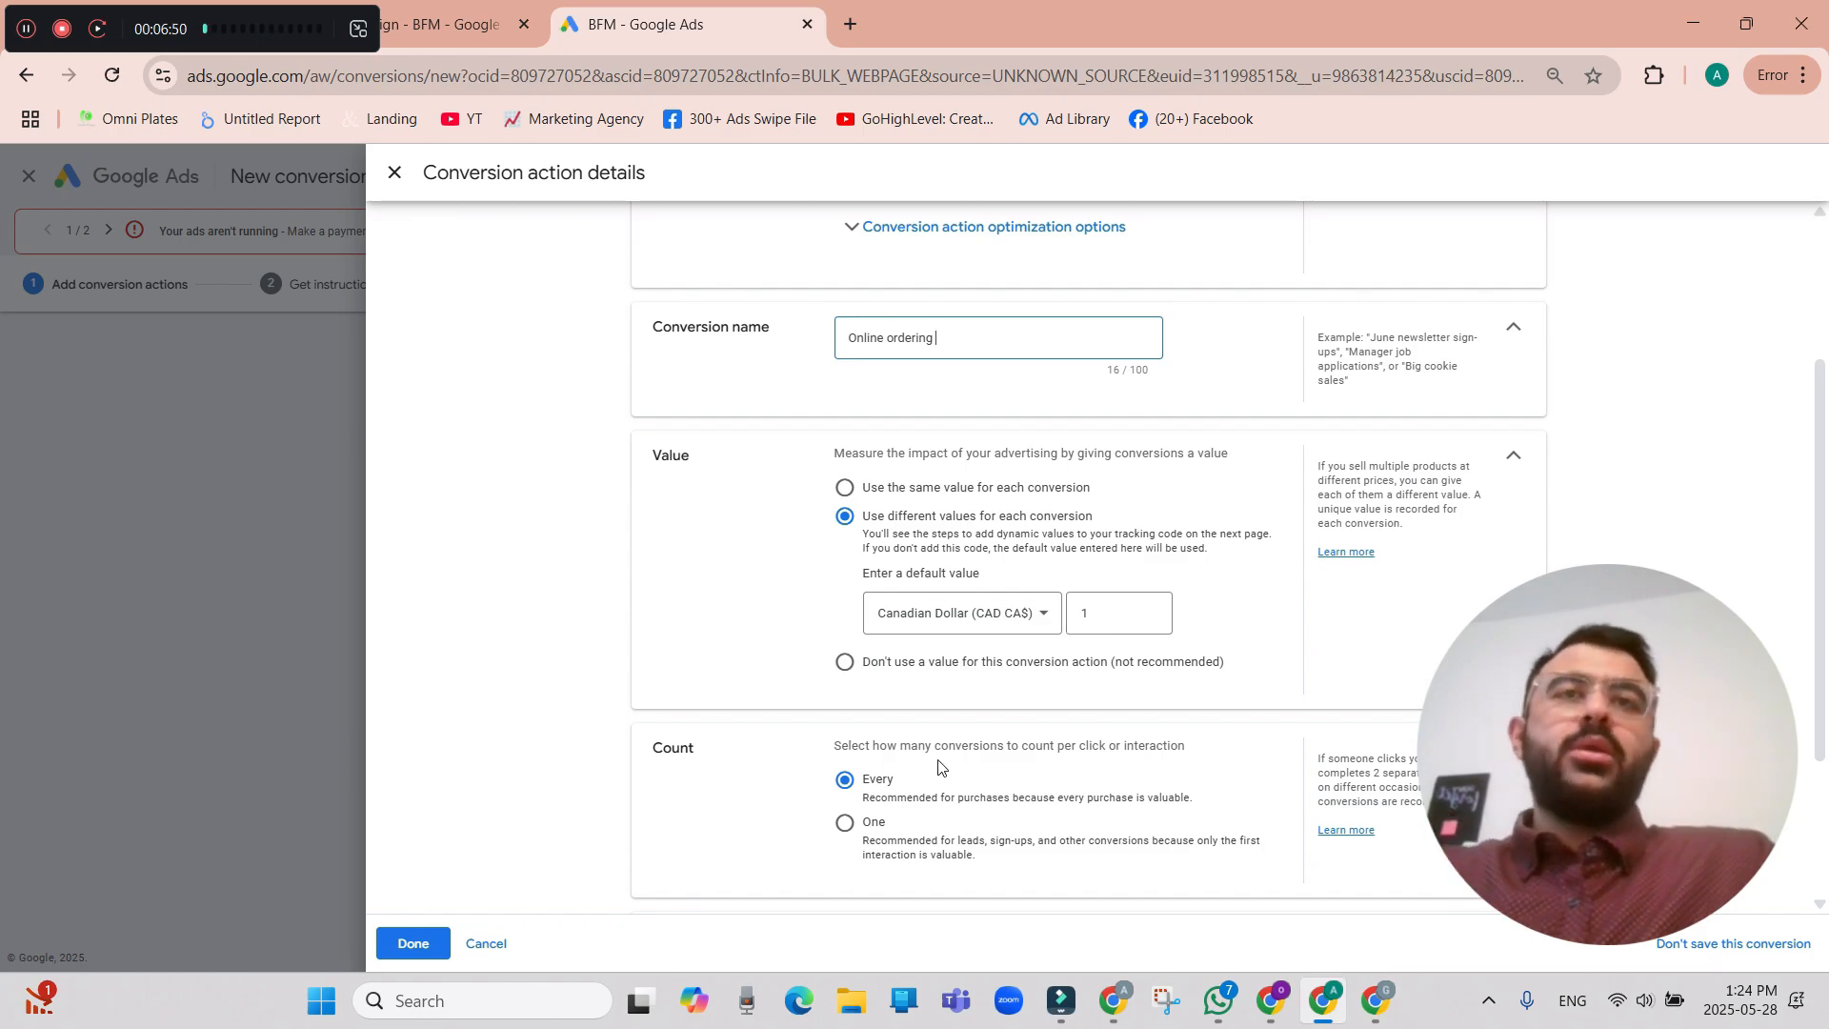
{"action": "scroll", "coordinate": [1010, 762], "scroll_direction": "up", "scroll_amount": 3}
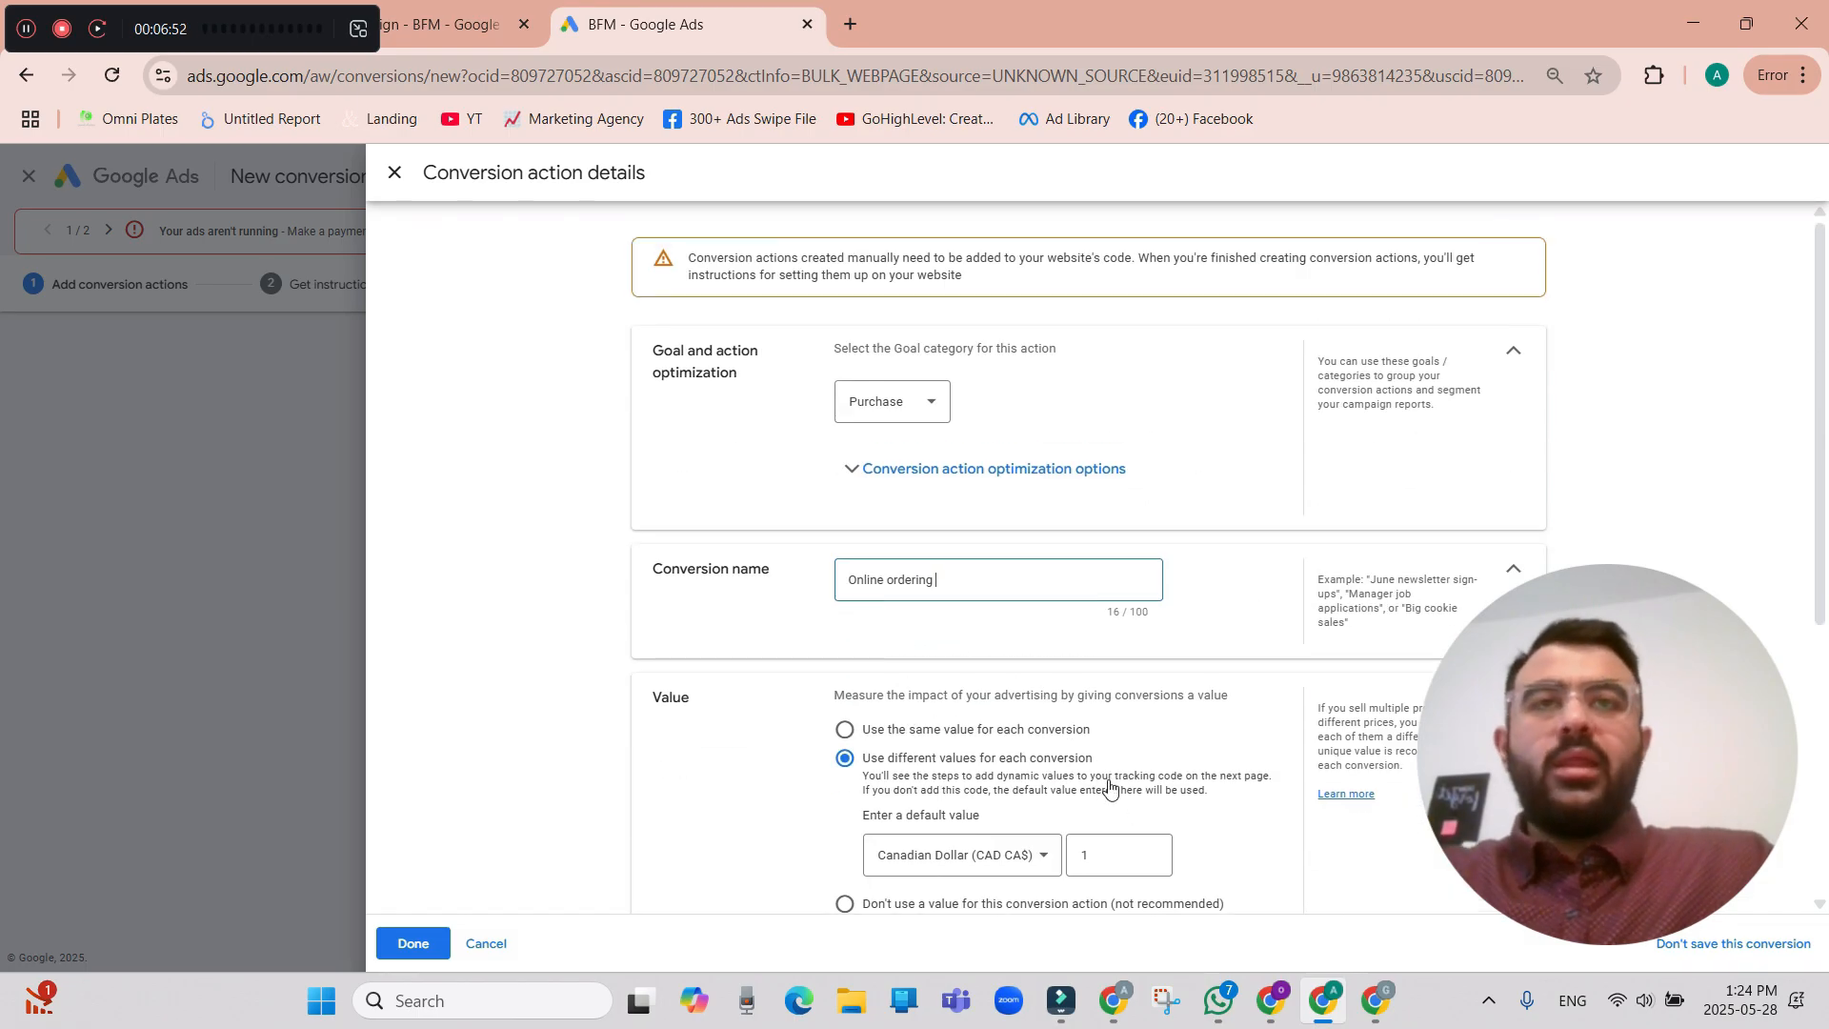
{"action": "scroll", "coordinate": [1072, 657], "scroll_direction": "down", "scroll_amount": 3}
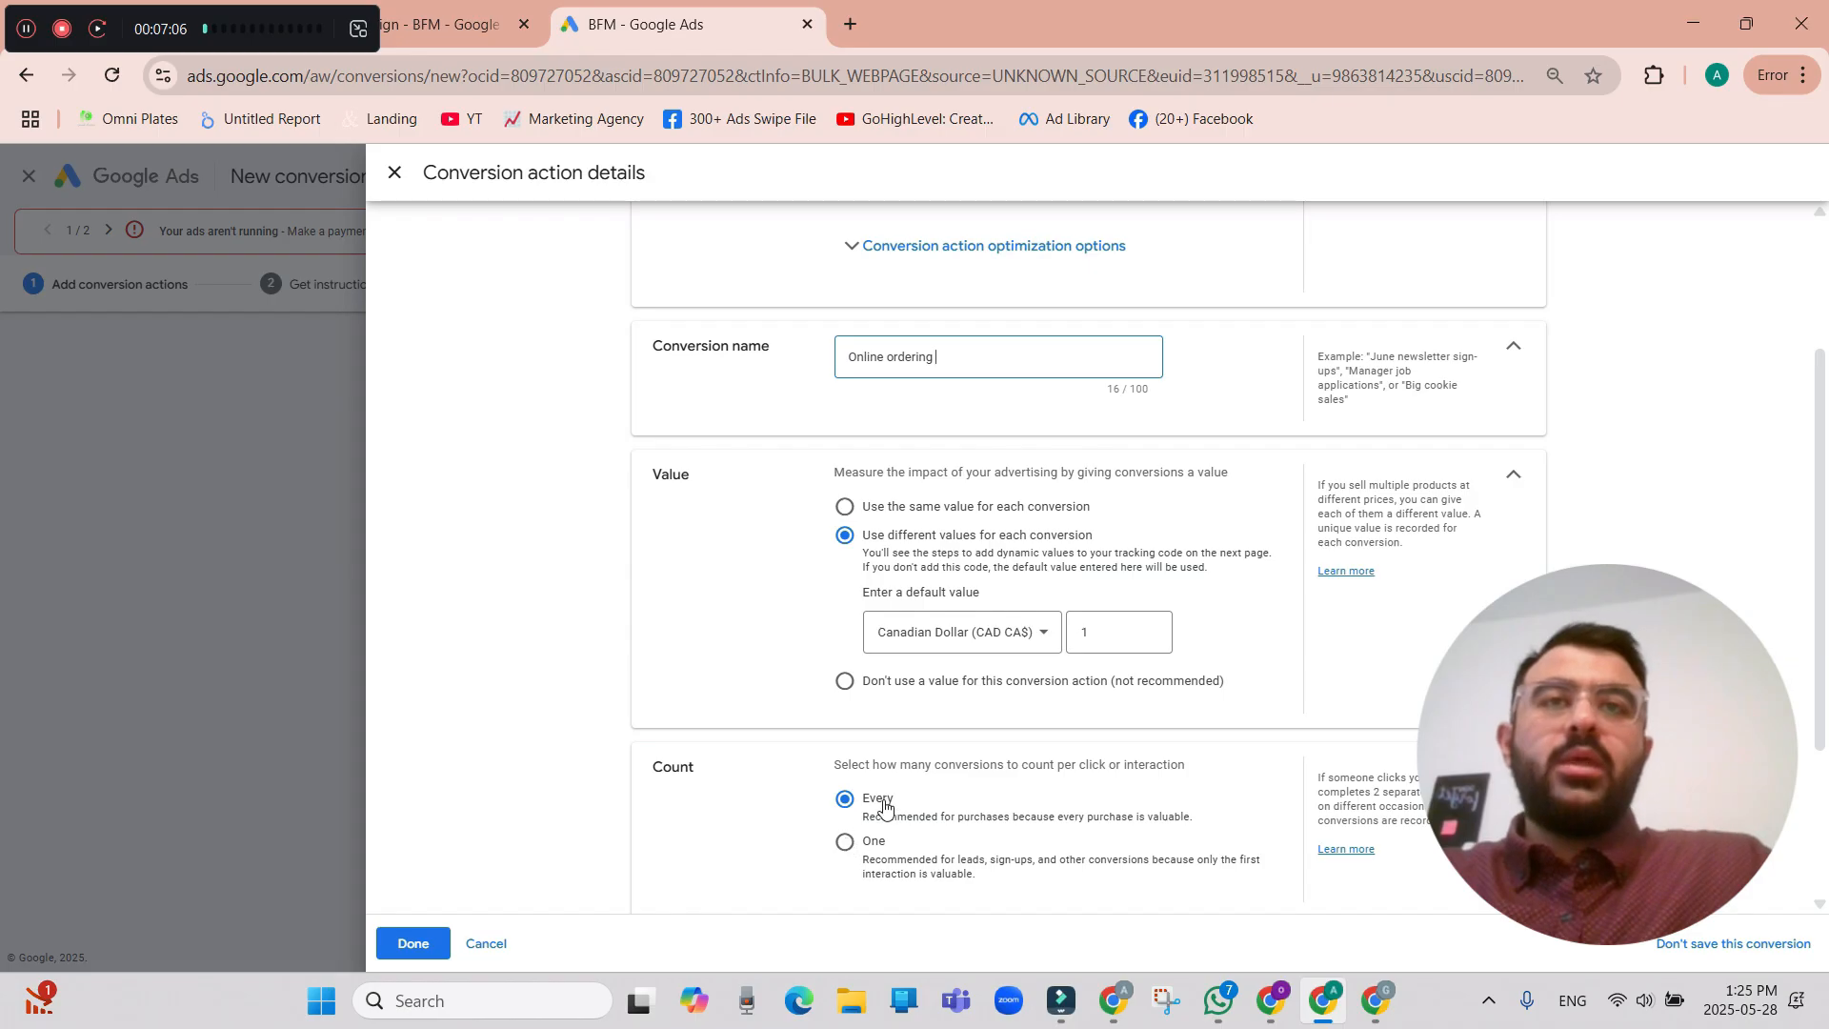
{"action": "left_click", "coordinate": [414, 943]}
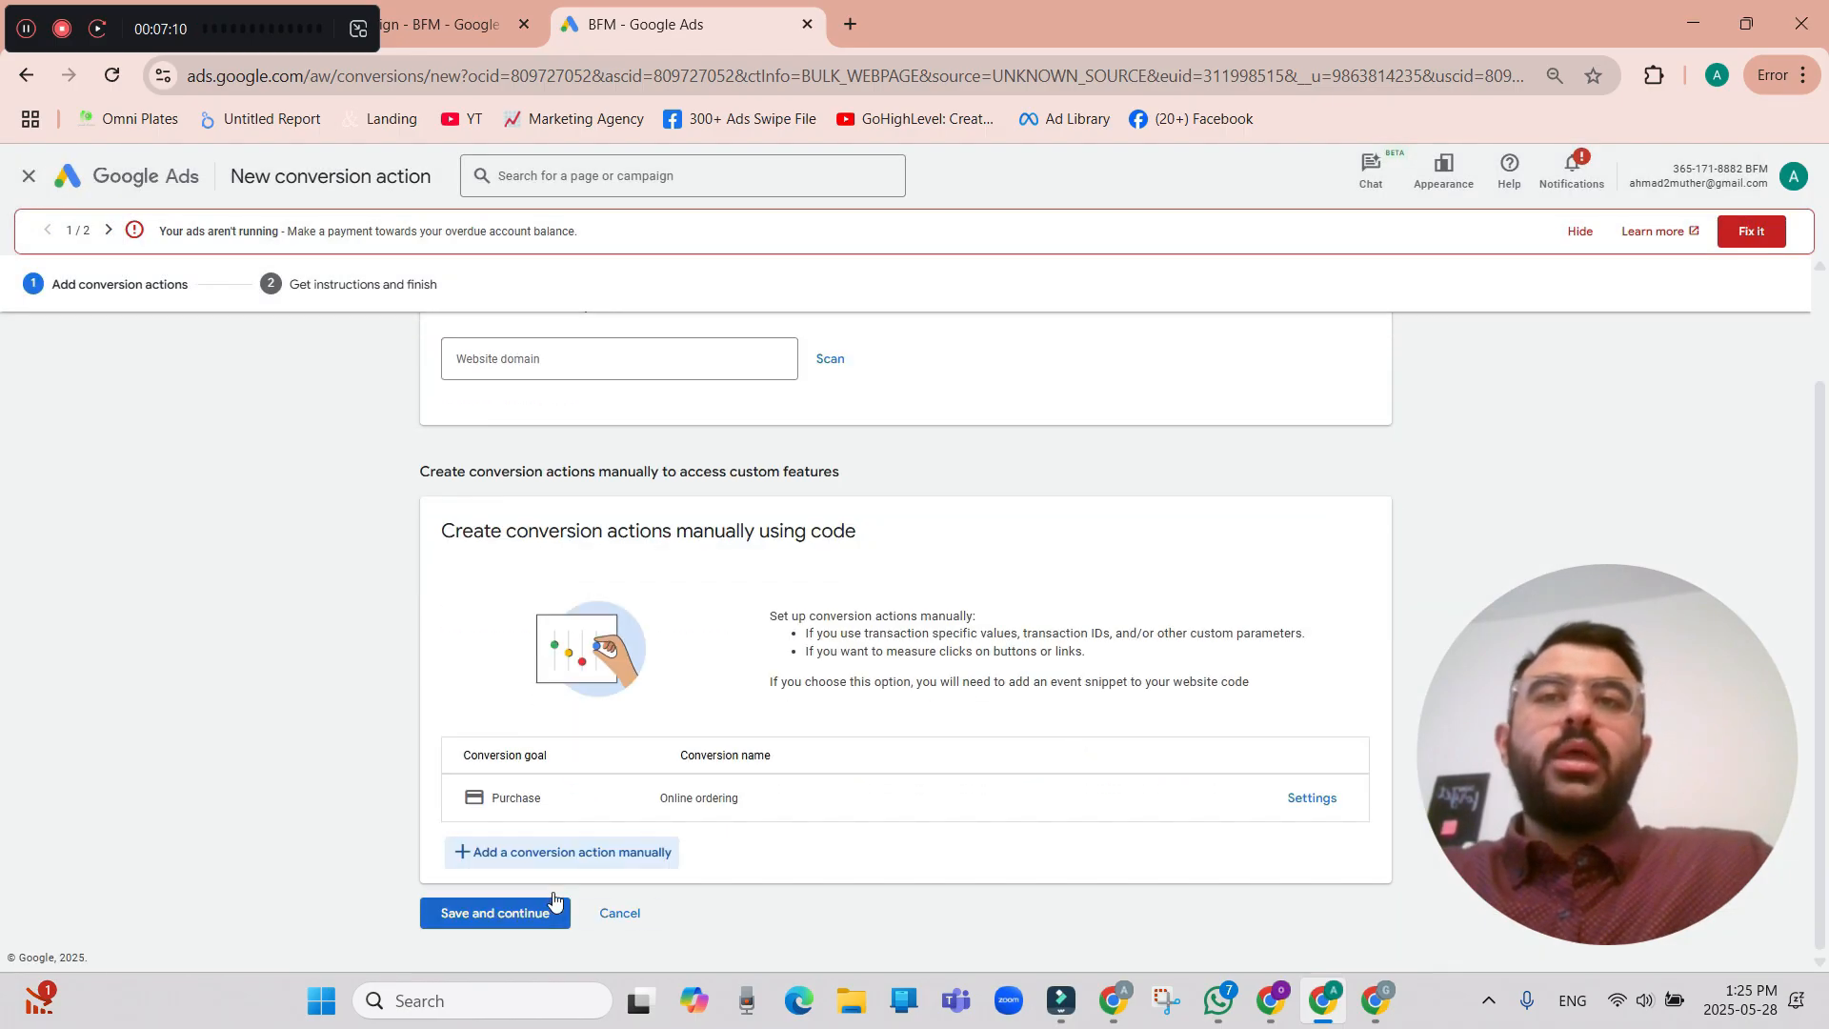
{"action": "left_click", "coordinate": [535, 907]}
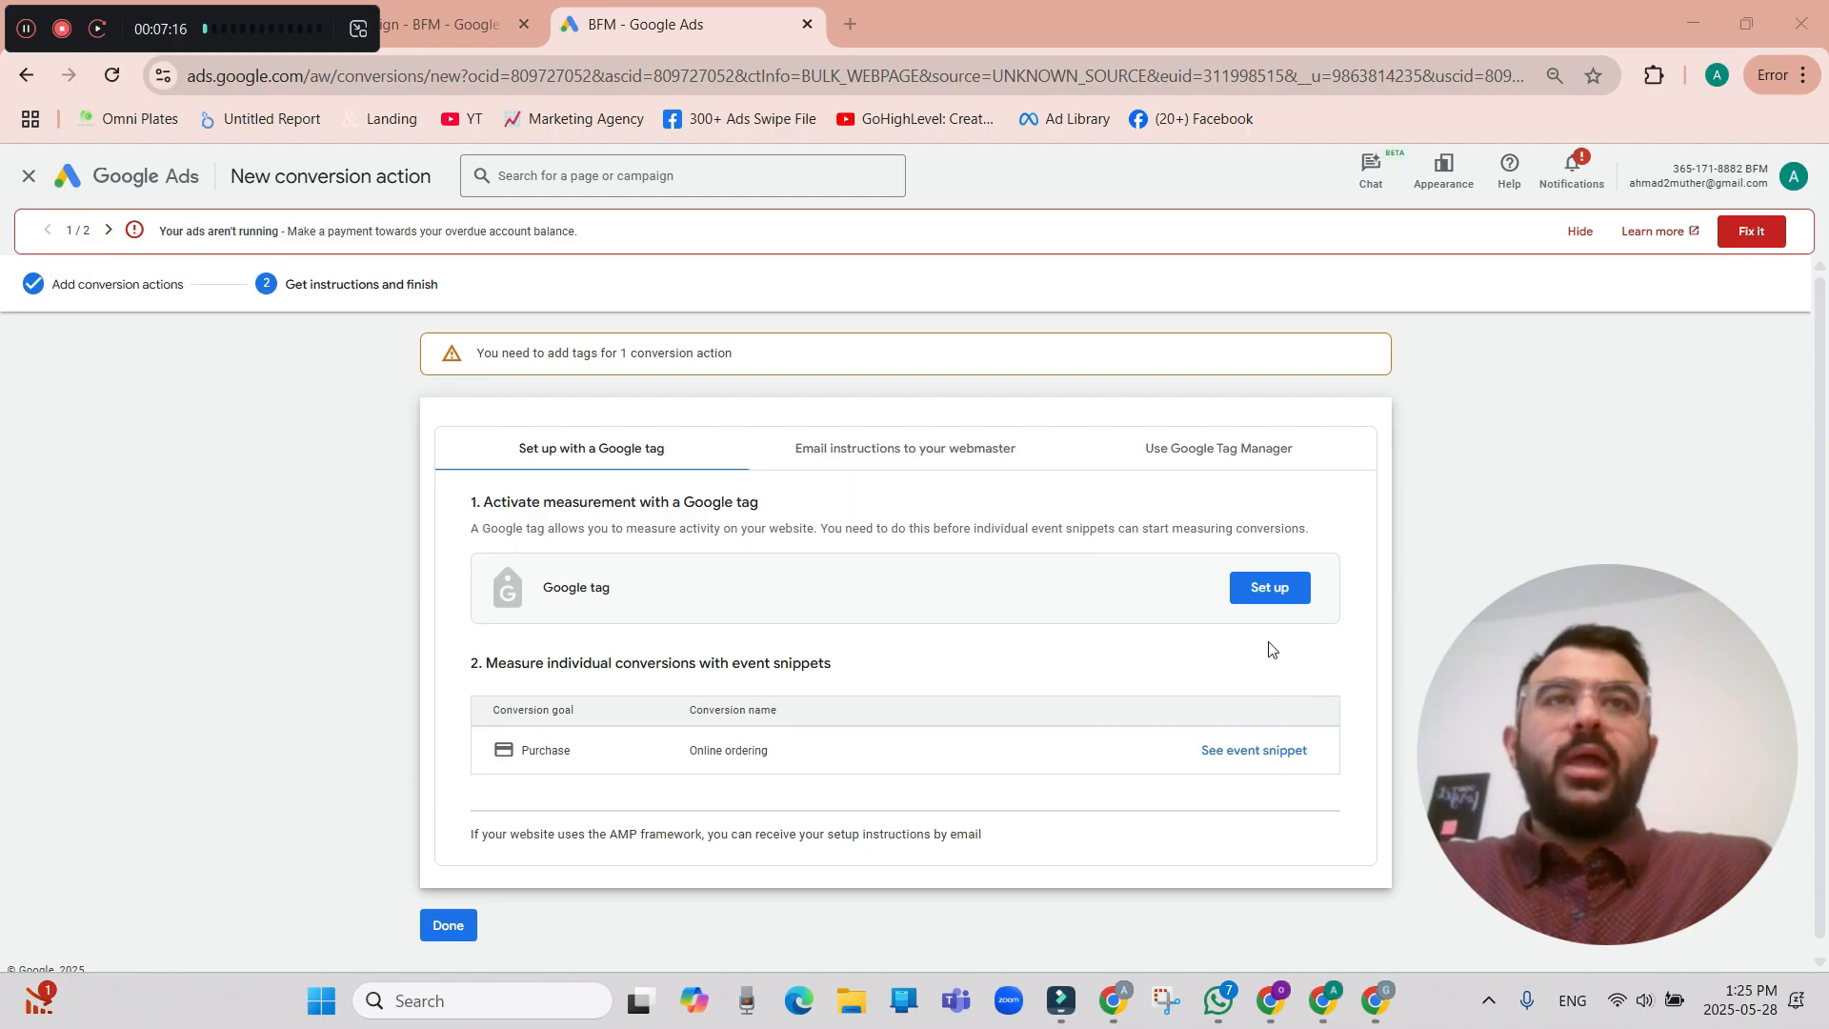
Show the event snippet for the Online ordering conversion and look through its code.
{"action": "left_click", "coordinate": [1272, 753]}
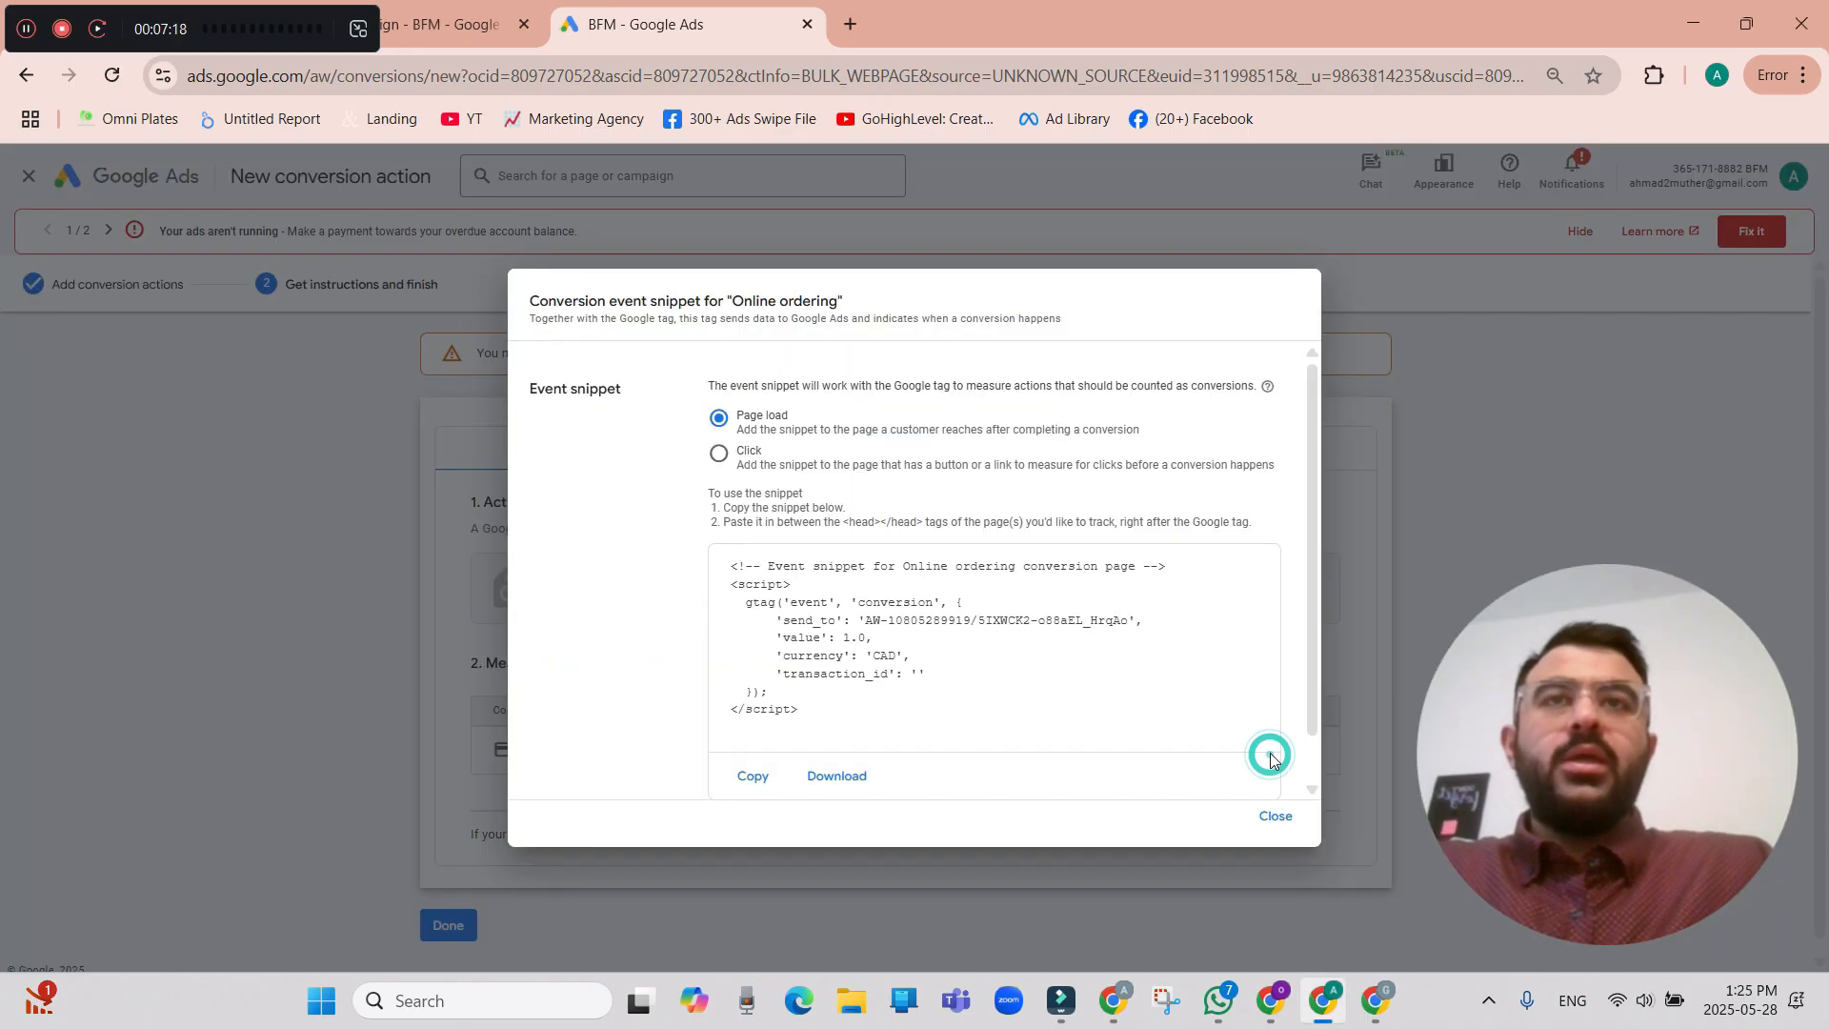
{"action": "scroll", "coordinate": [971, 667], "scroll_direction": "down", "scroll_amount": 1}
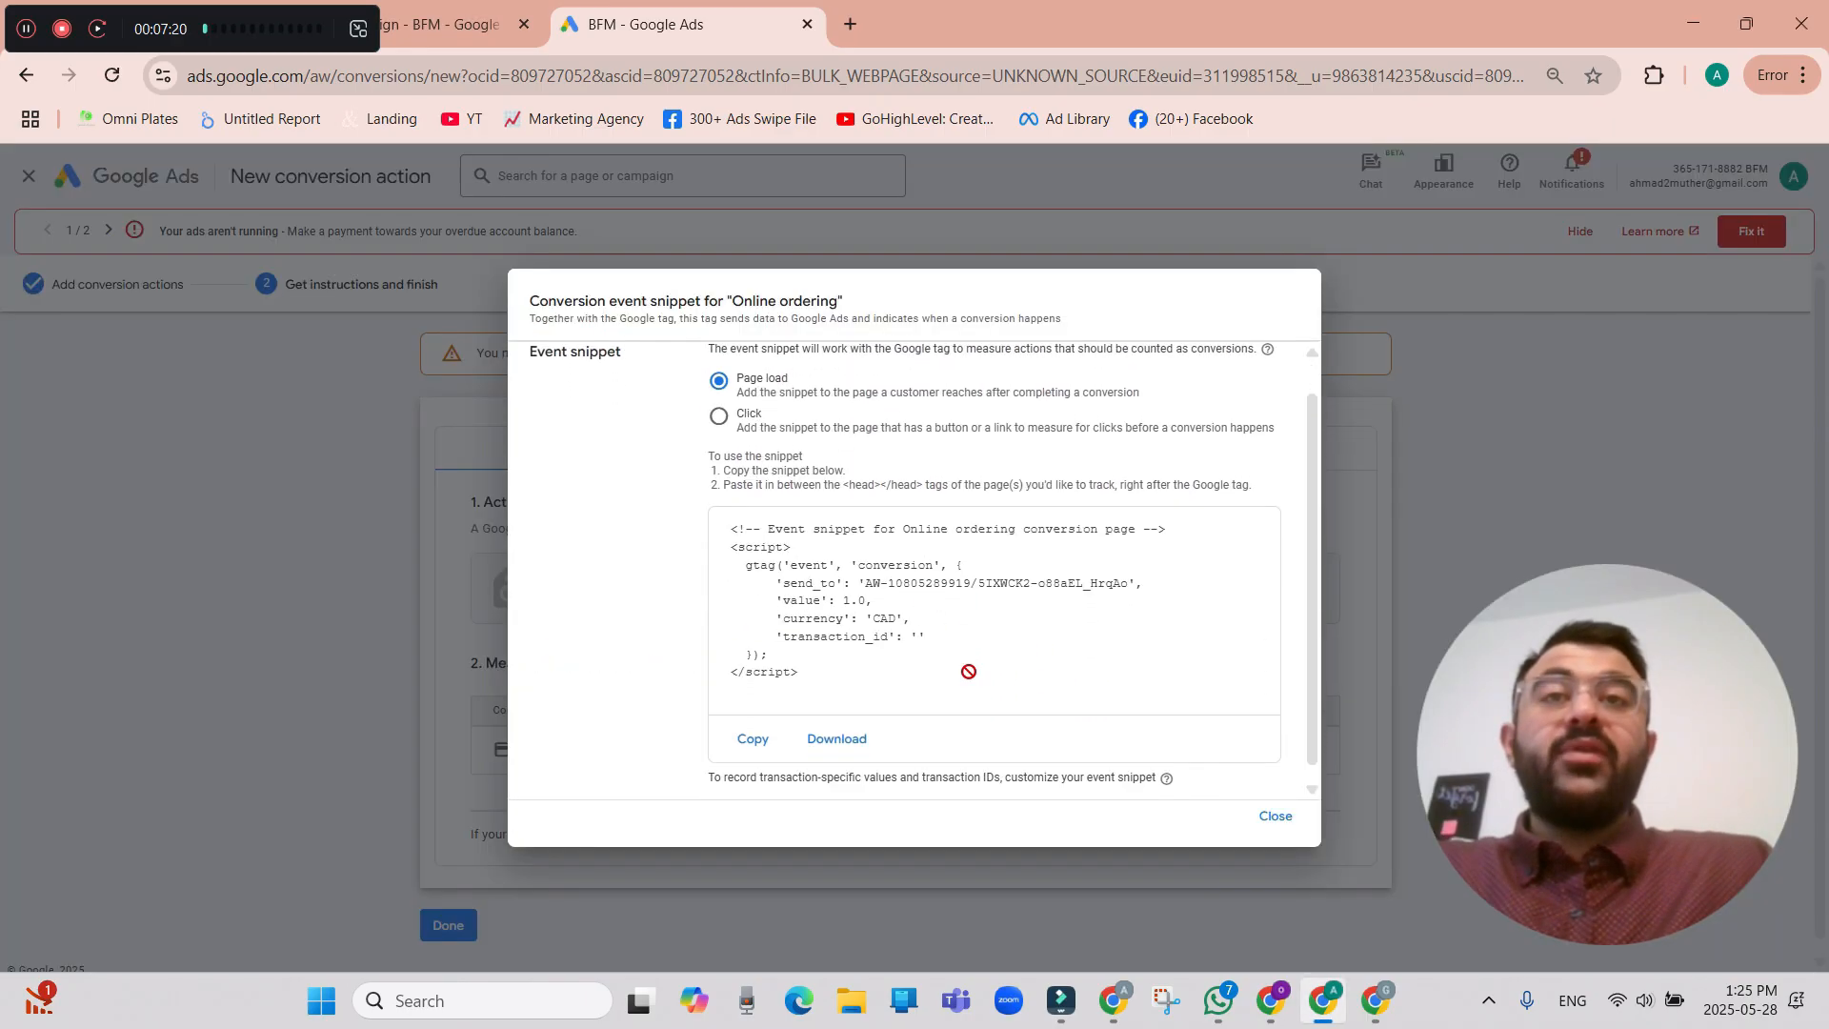
Copy the page-load event snippet for the Online ordering conversion and close the snippet dialog.
{"action": "scroll", "coordinate": [968, 671], "scroll_direction": "down", "scroll_amount": 1}
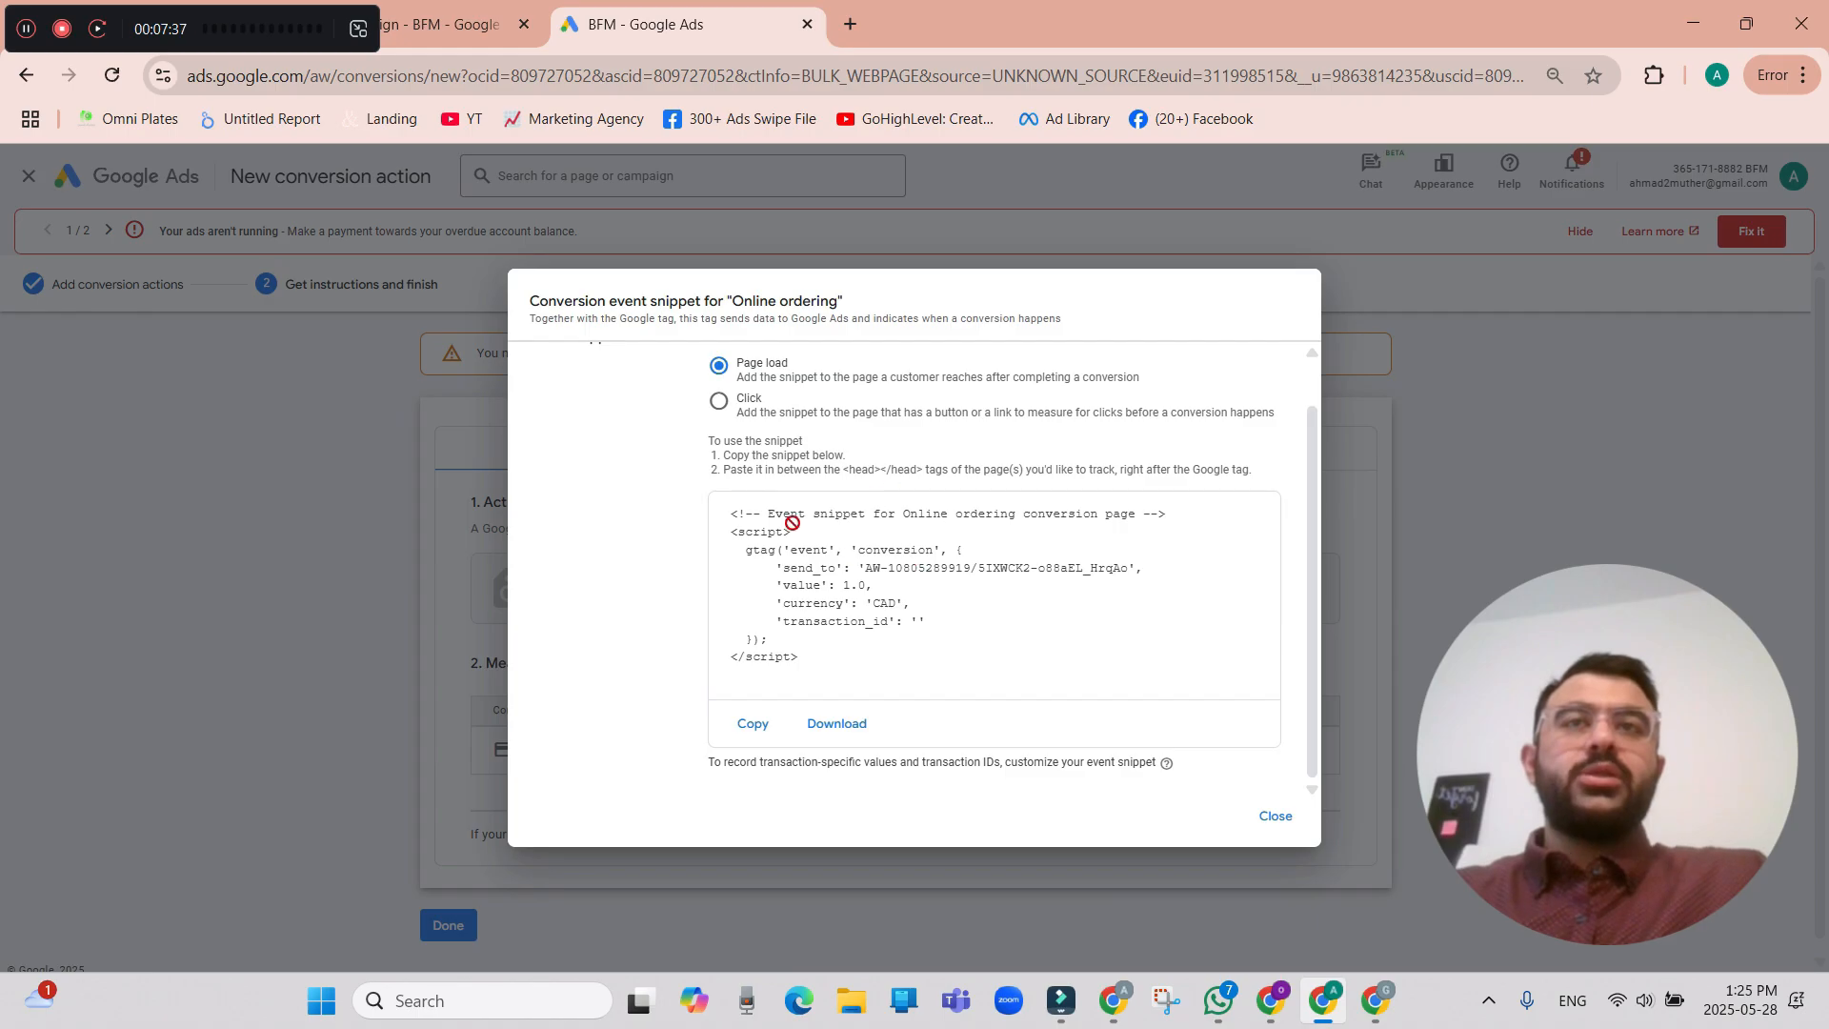
{"action": "left_click", "coordinate": [746, 722]}
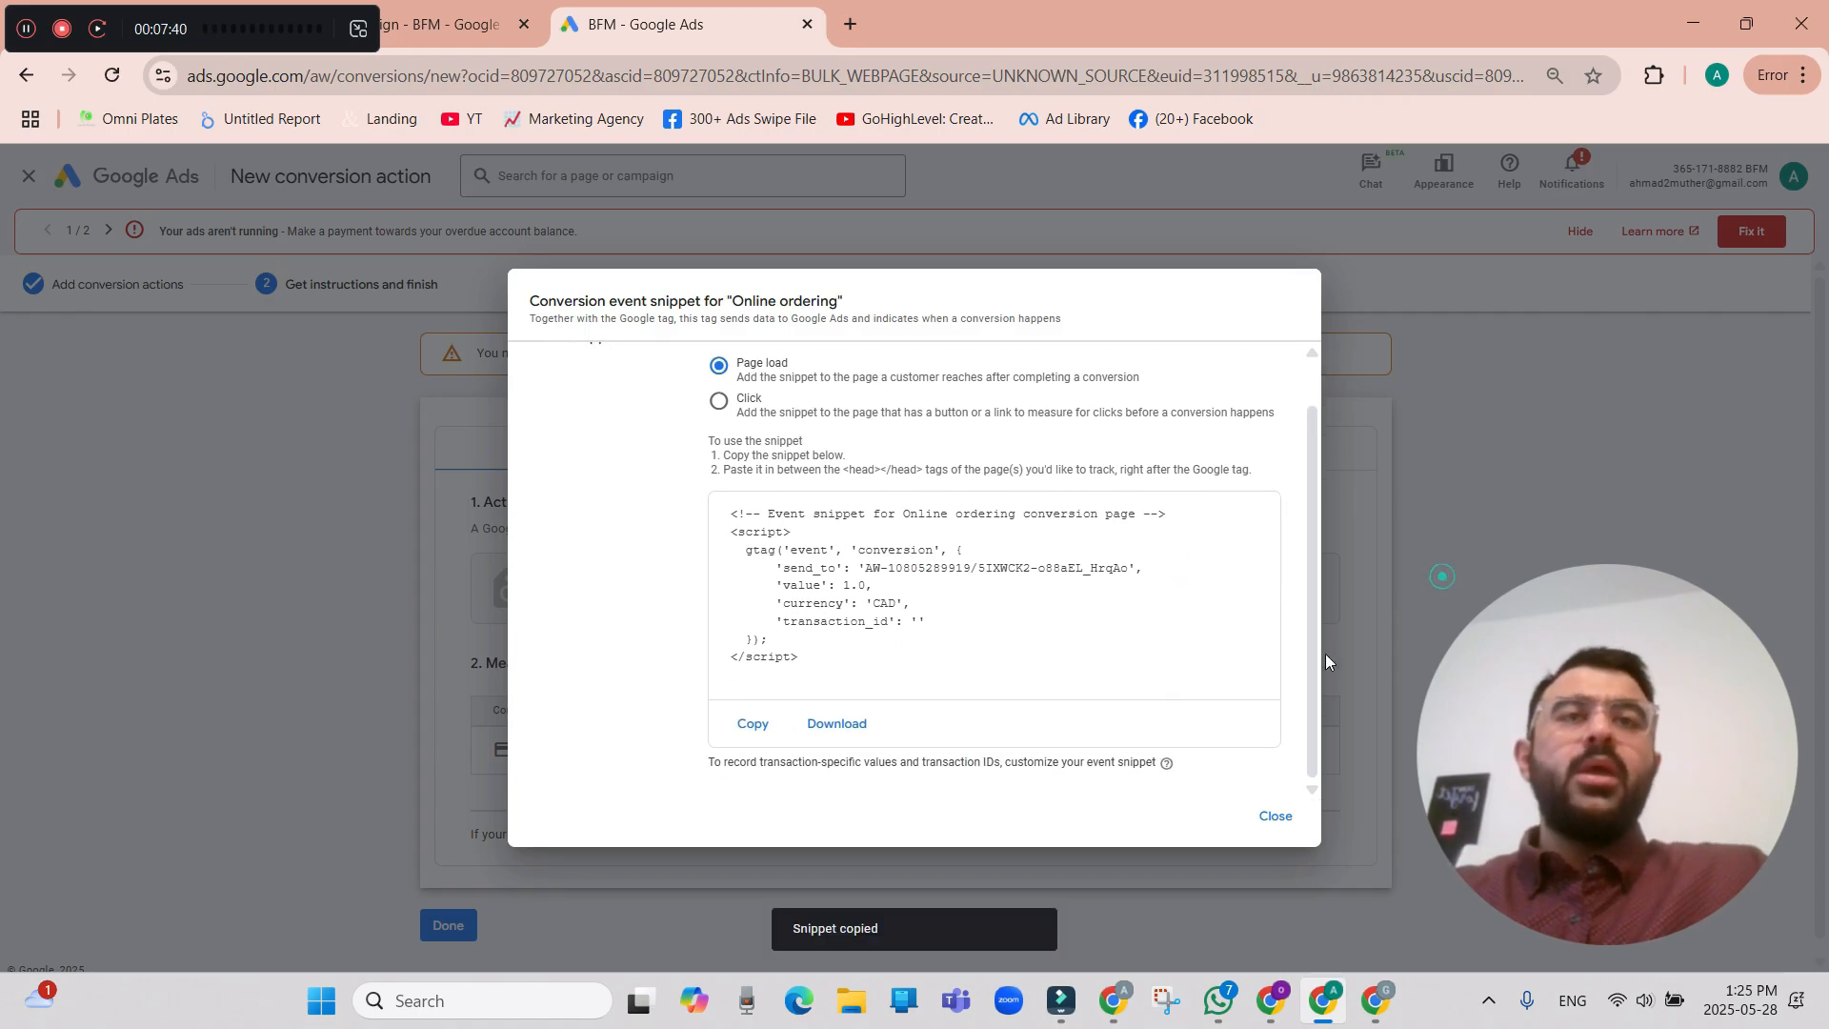
{"action": "left_click", "coordinate": [1275, 816]}
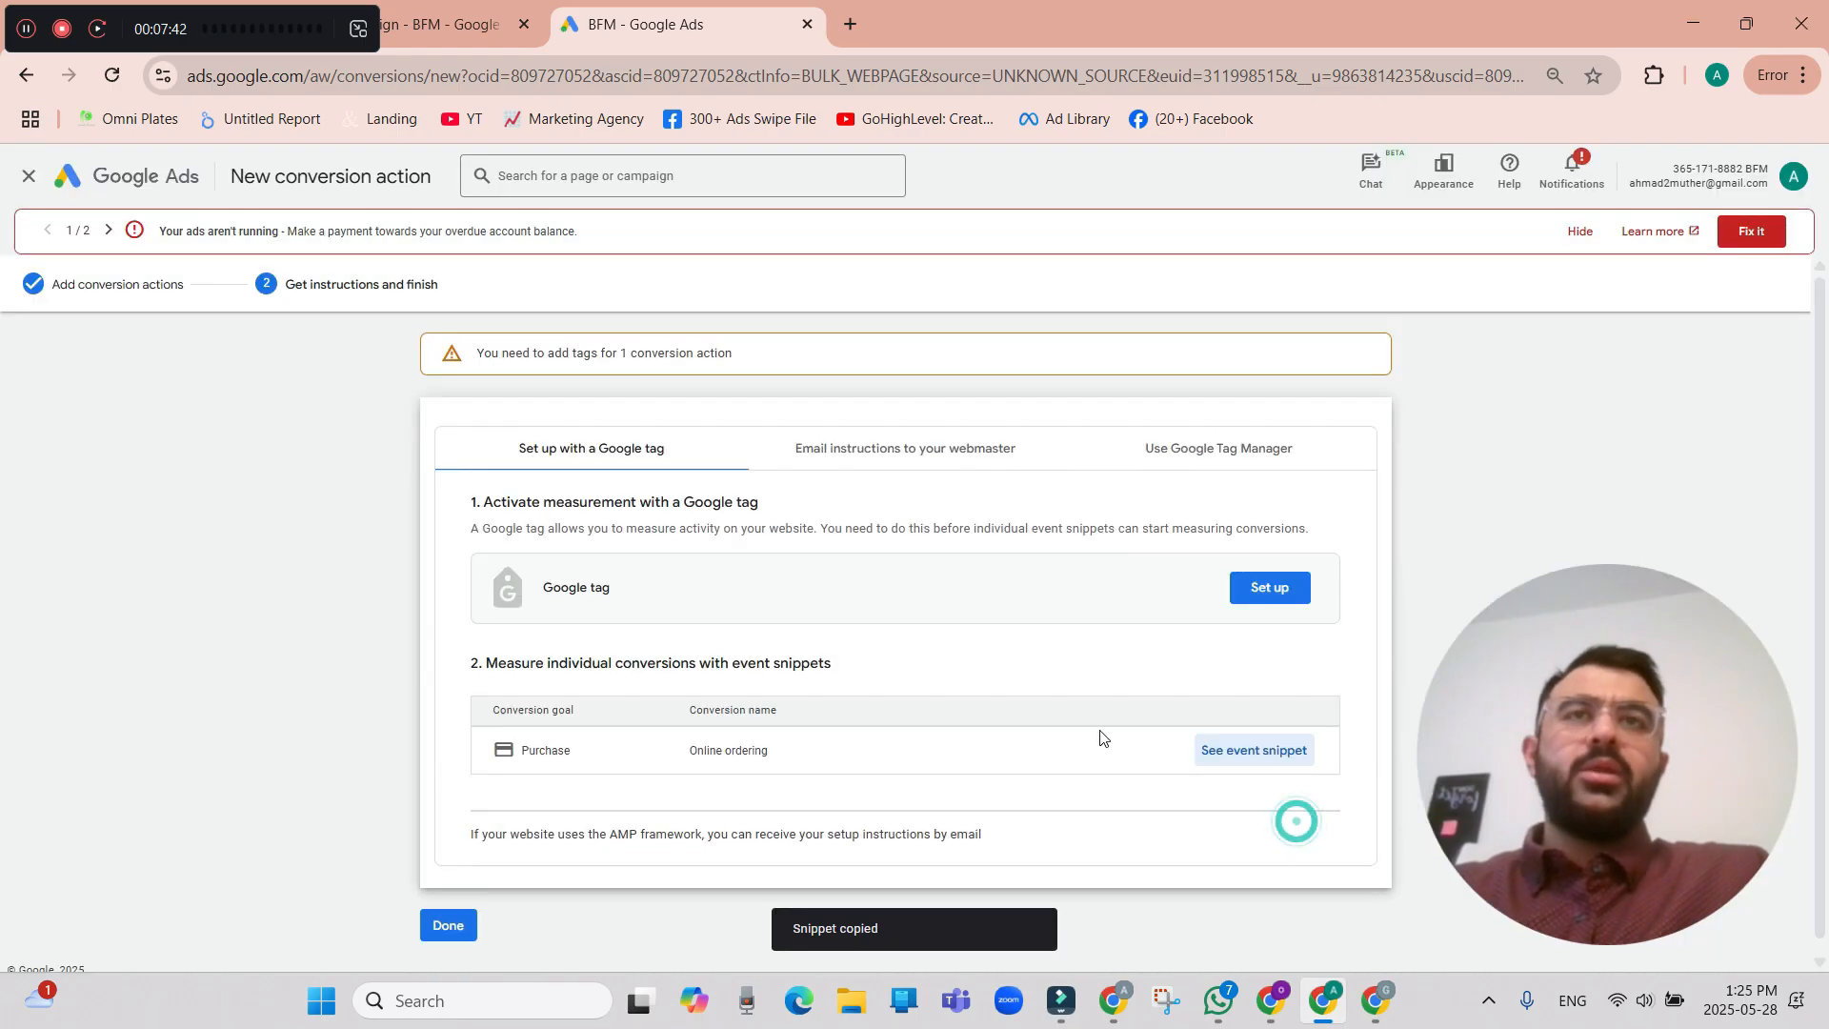
Review the webmaster email and Google Tag Manager installation options, and finish the conversion action setup.
{"action": "left_click", "coordinate": [947, 459]}
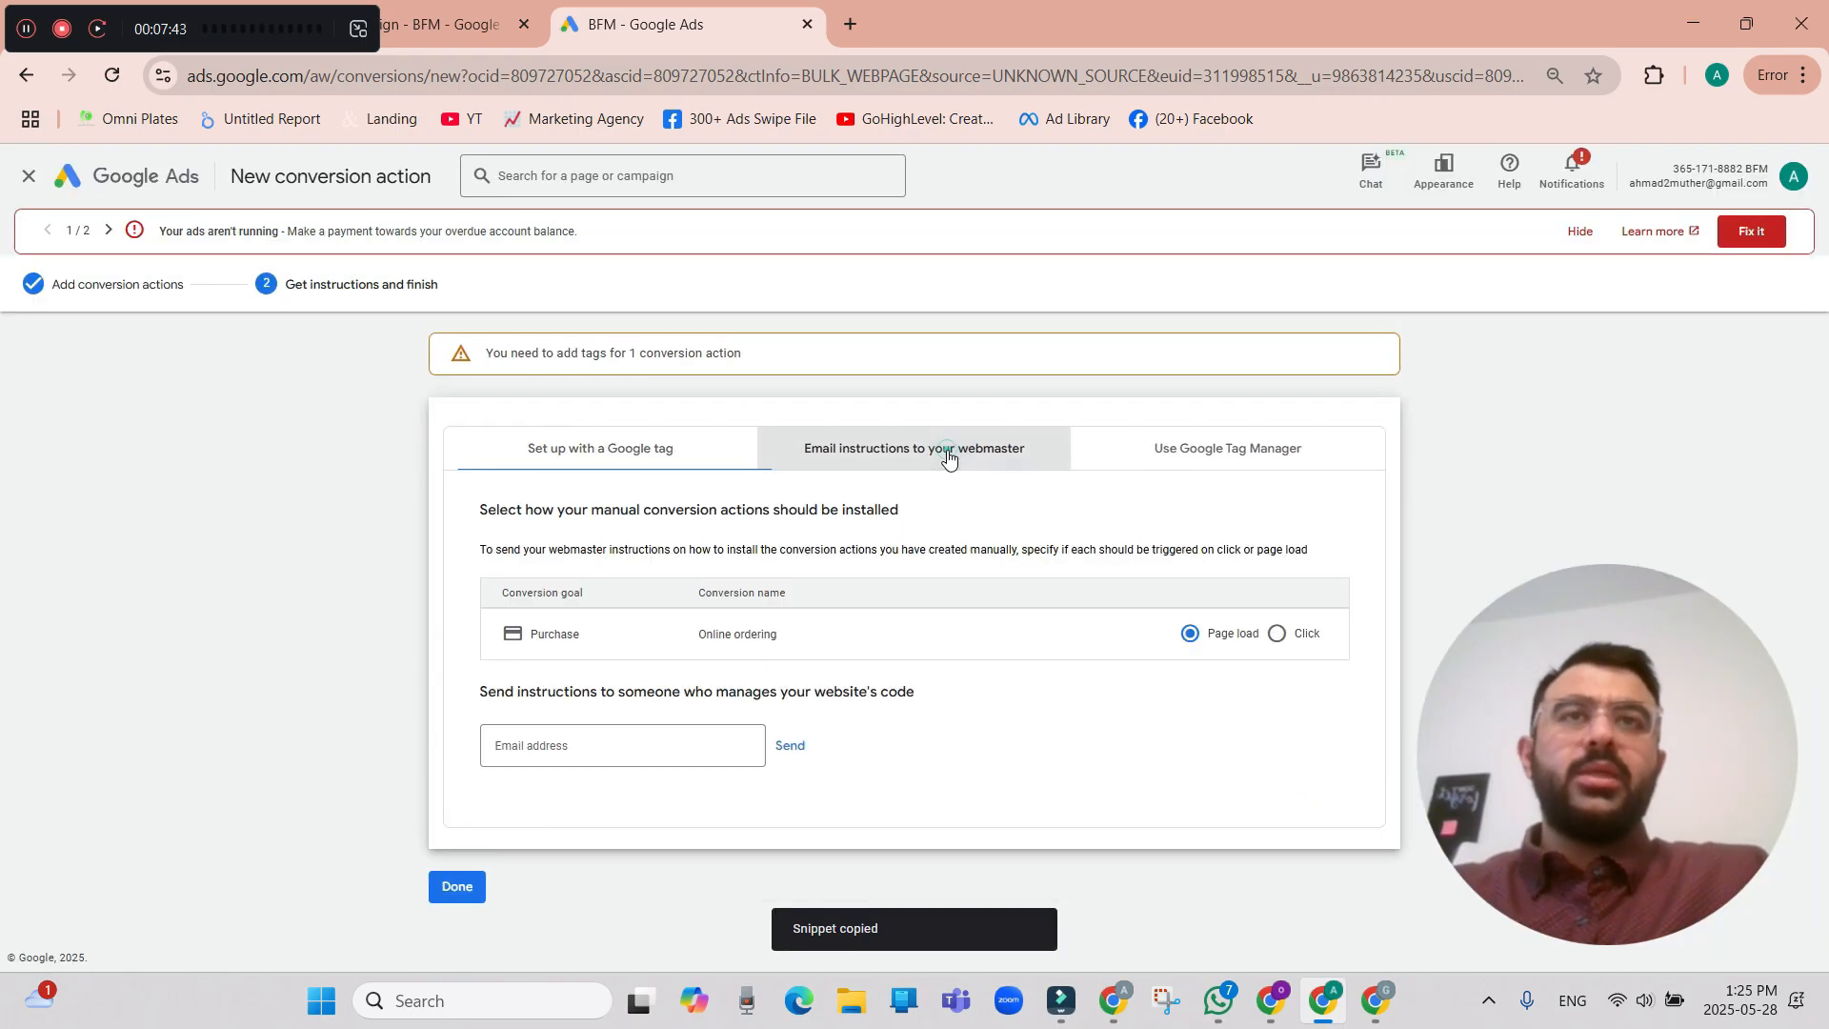
{"action": "left_click", "coordinate": [636, 750]}
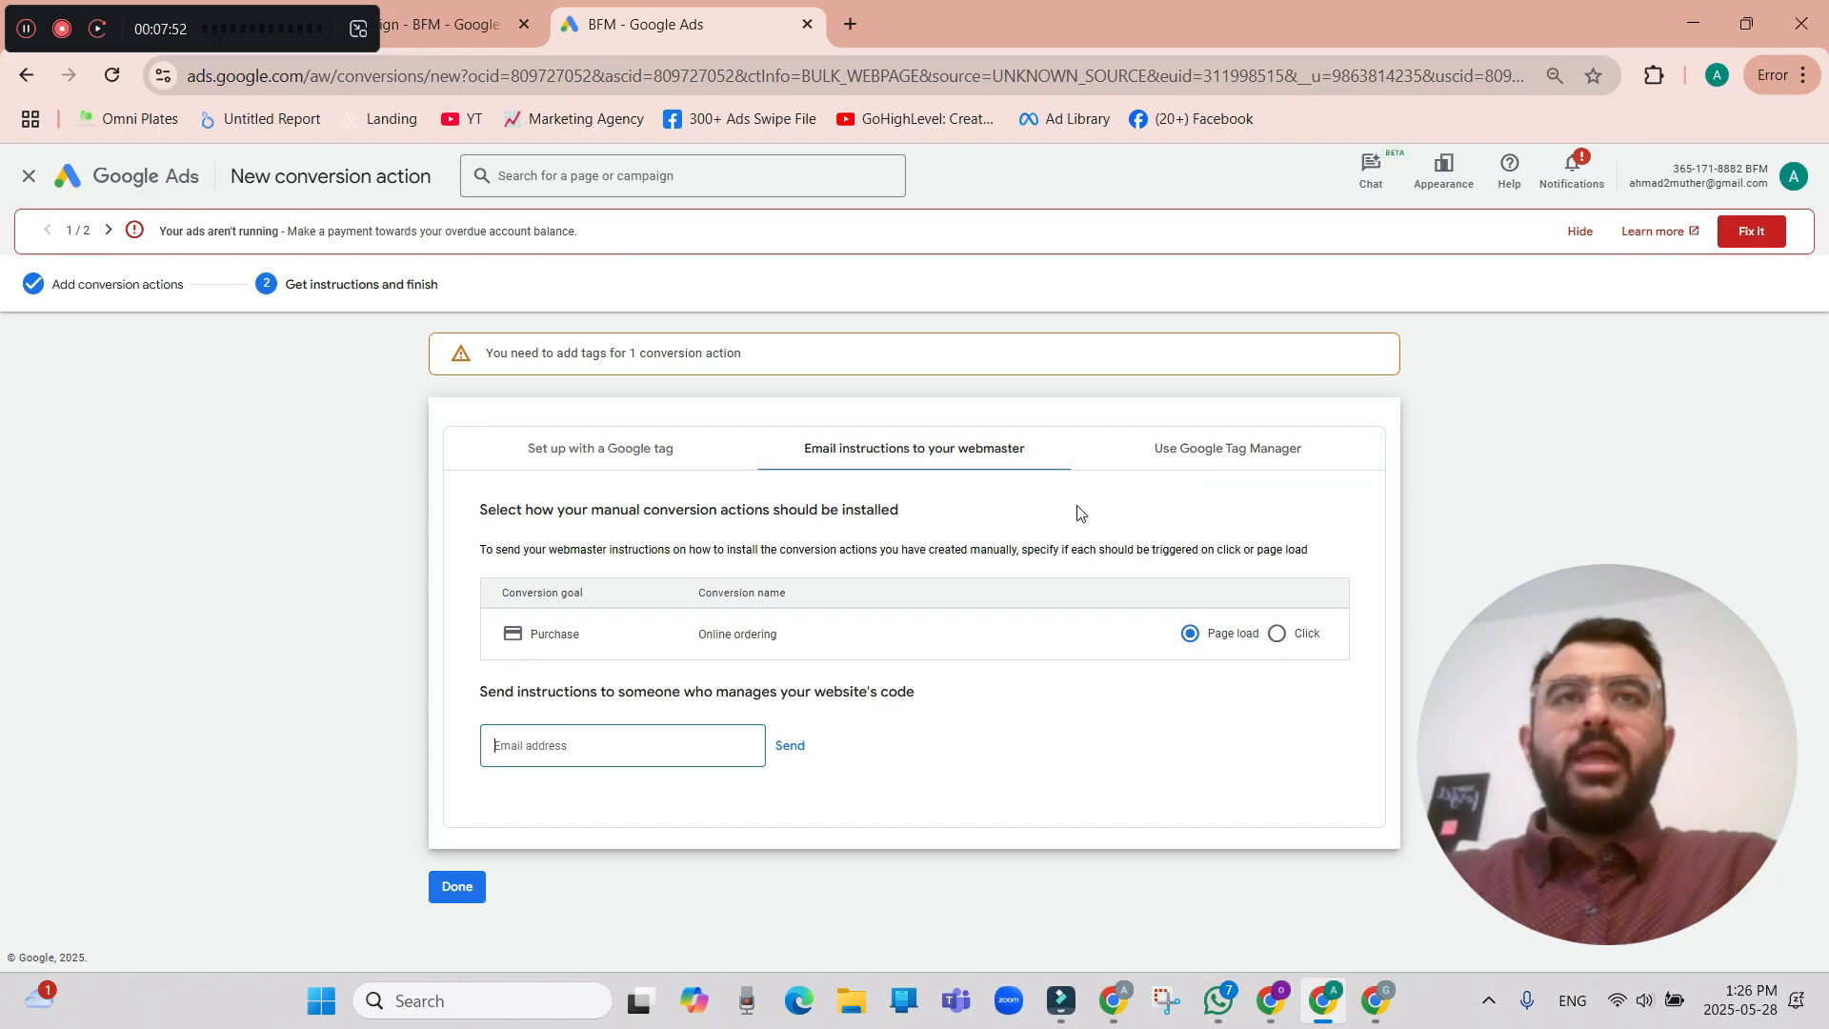
{"action": "left_click", "coordinate": [1296, 456]}
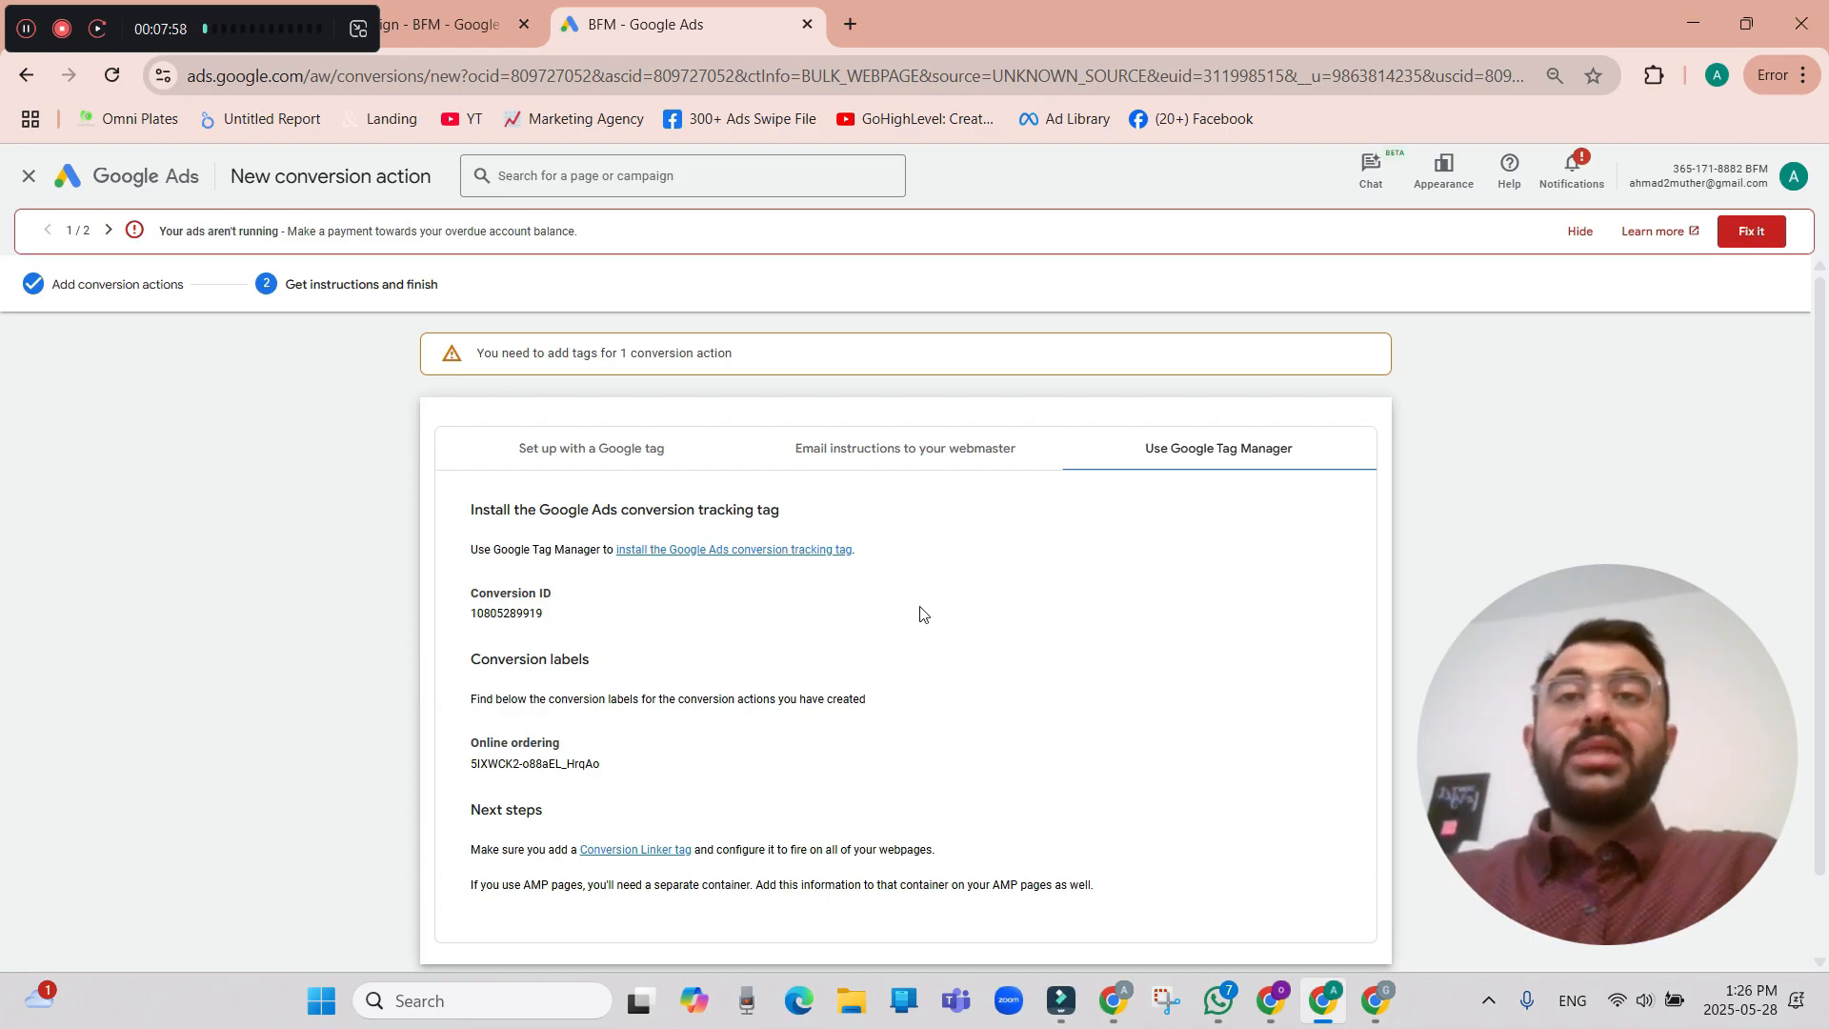
{"action": "scroll", "coordinate": [916, 634], "scroll_direction": "down", "scroll_amount": 2}
{"action": "scroll", "coordinate": [584, 351], "scroll_direction": "up", "scroll_amount": 2}
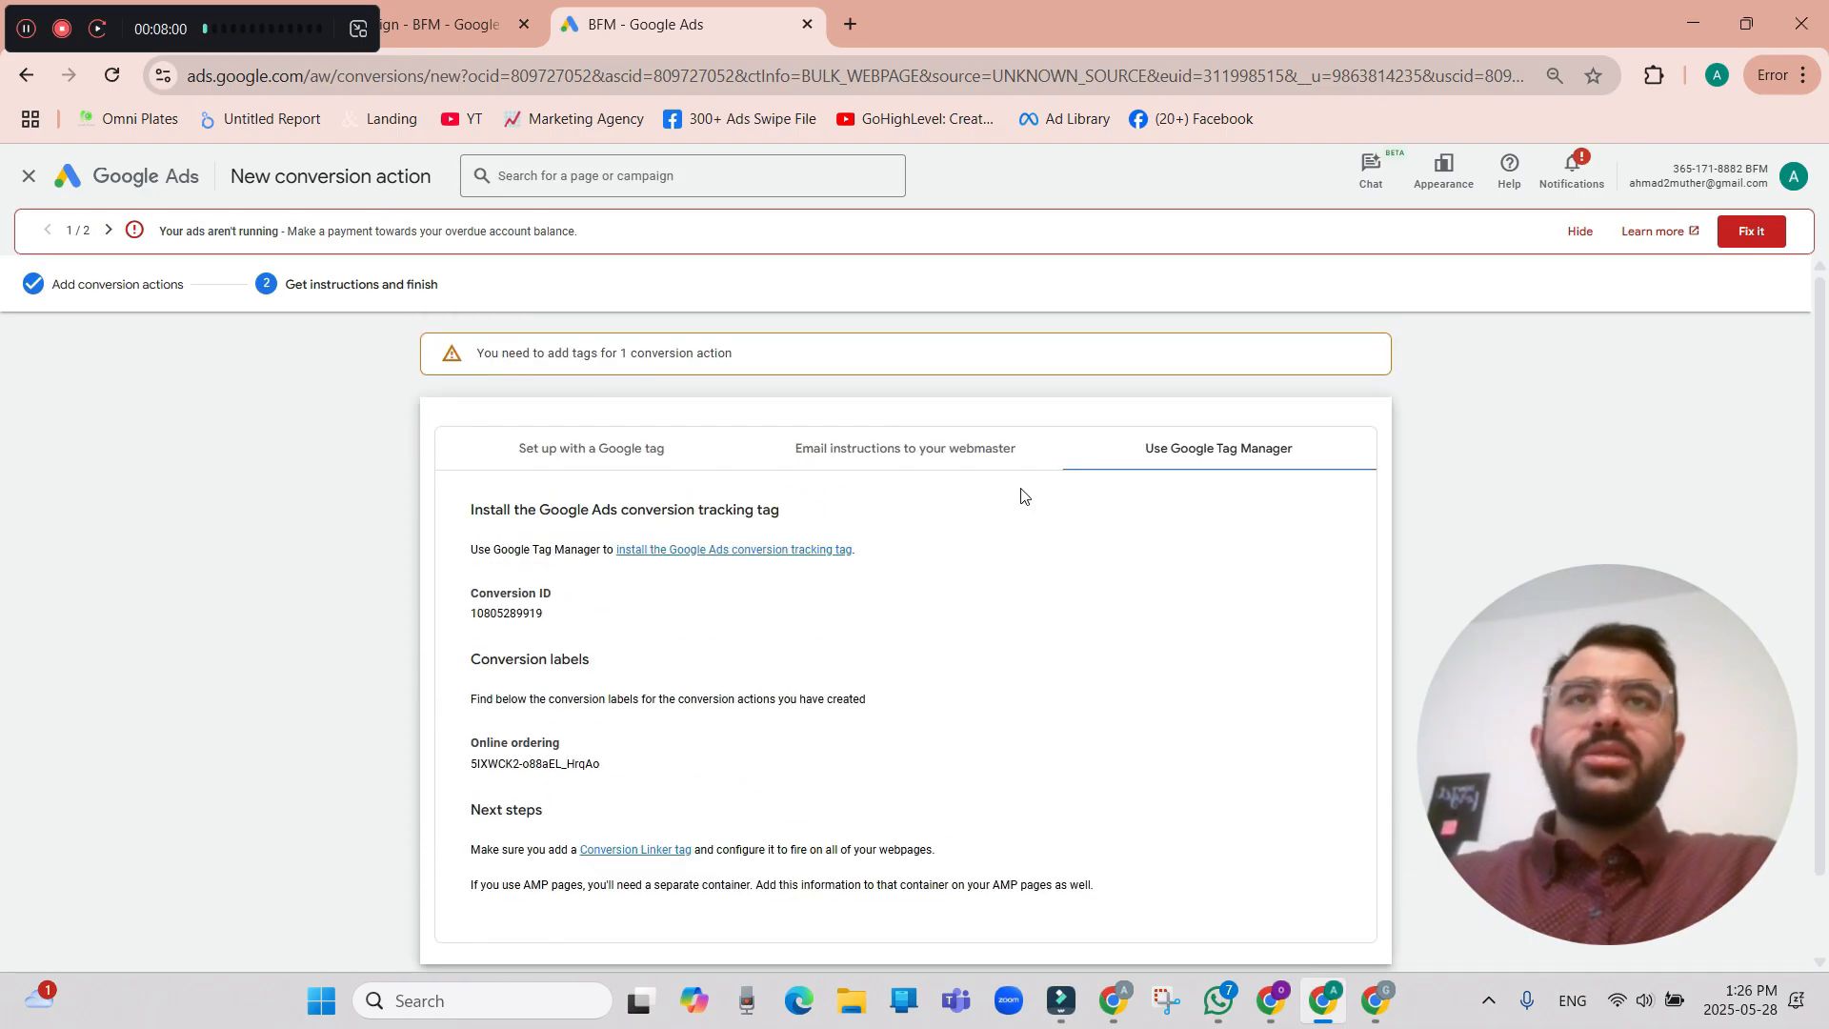
{"action": "left_click", "coordinate": [948, 467]}
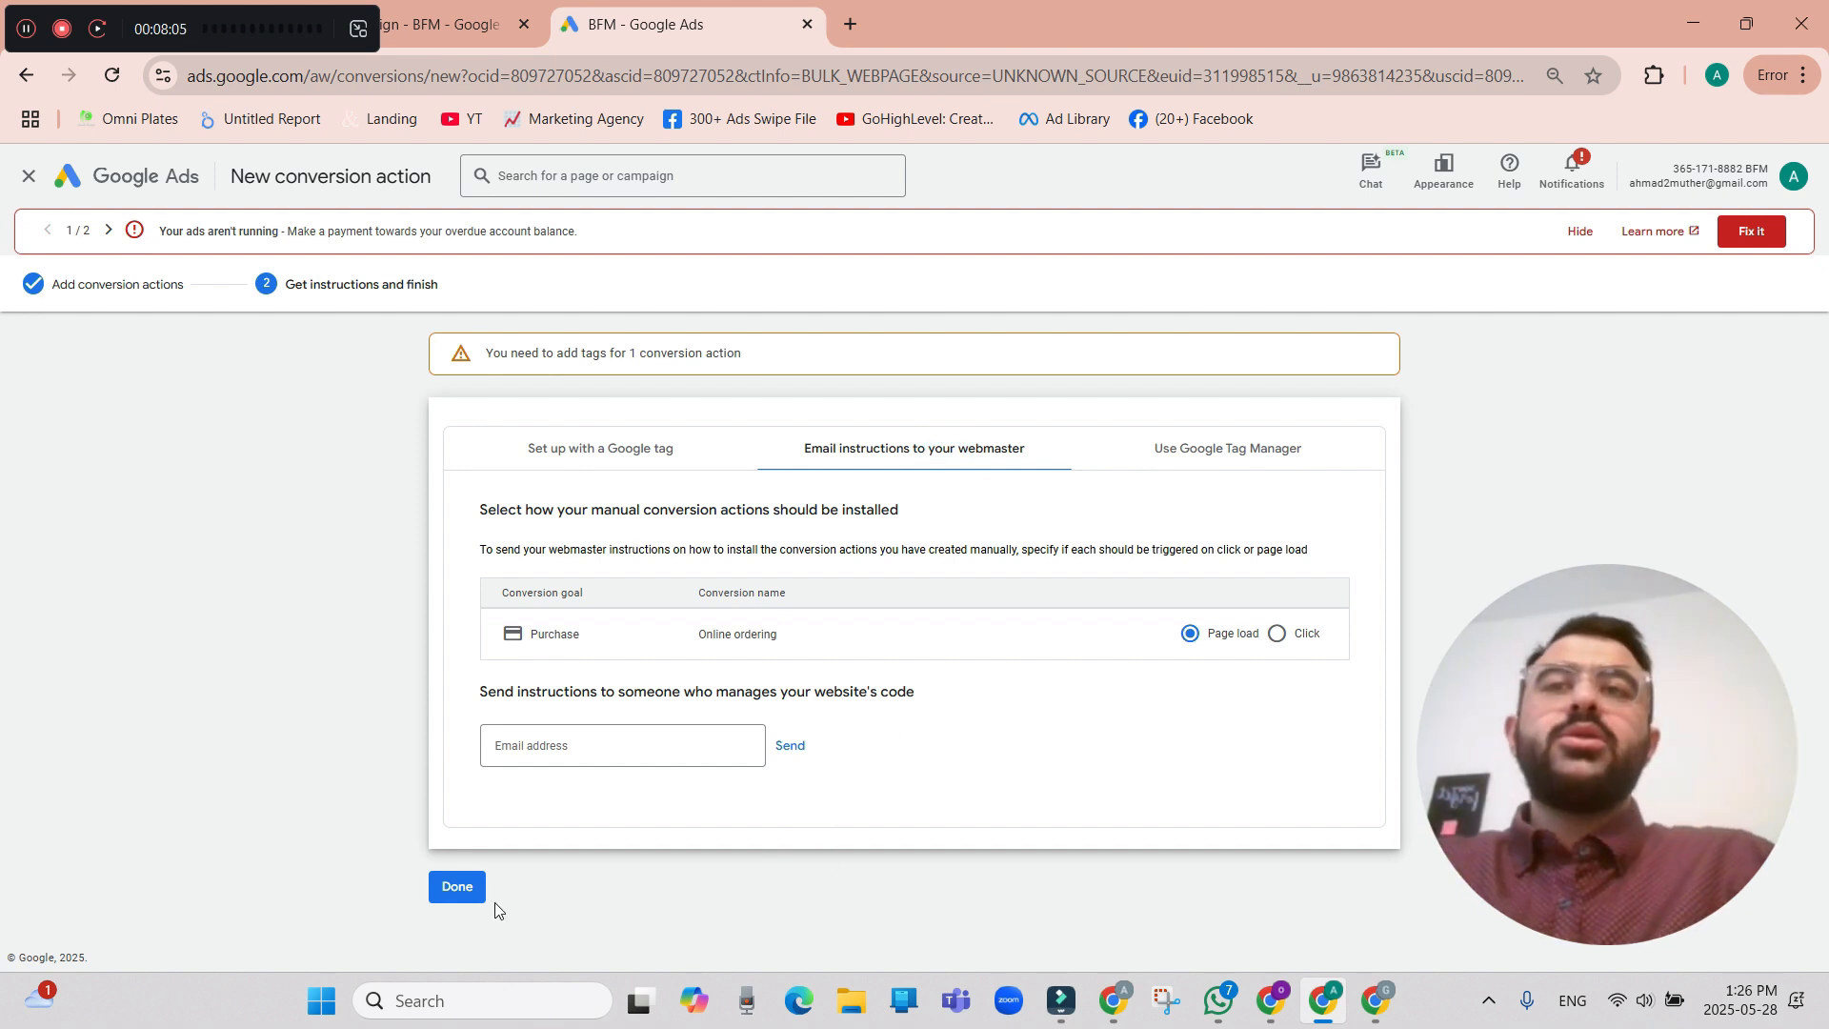
{"action": "left_click", "coordinate": [451, 896]}
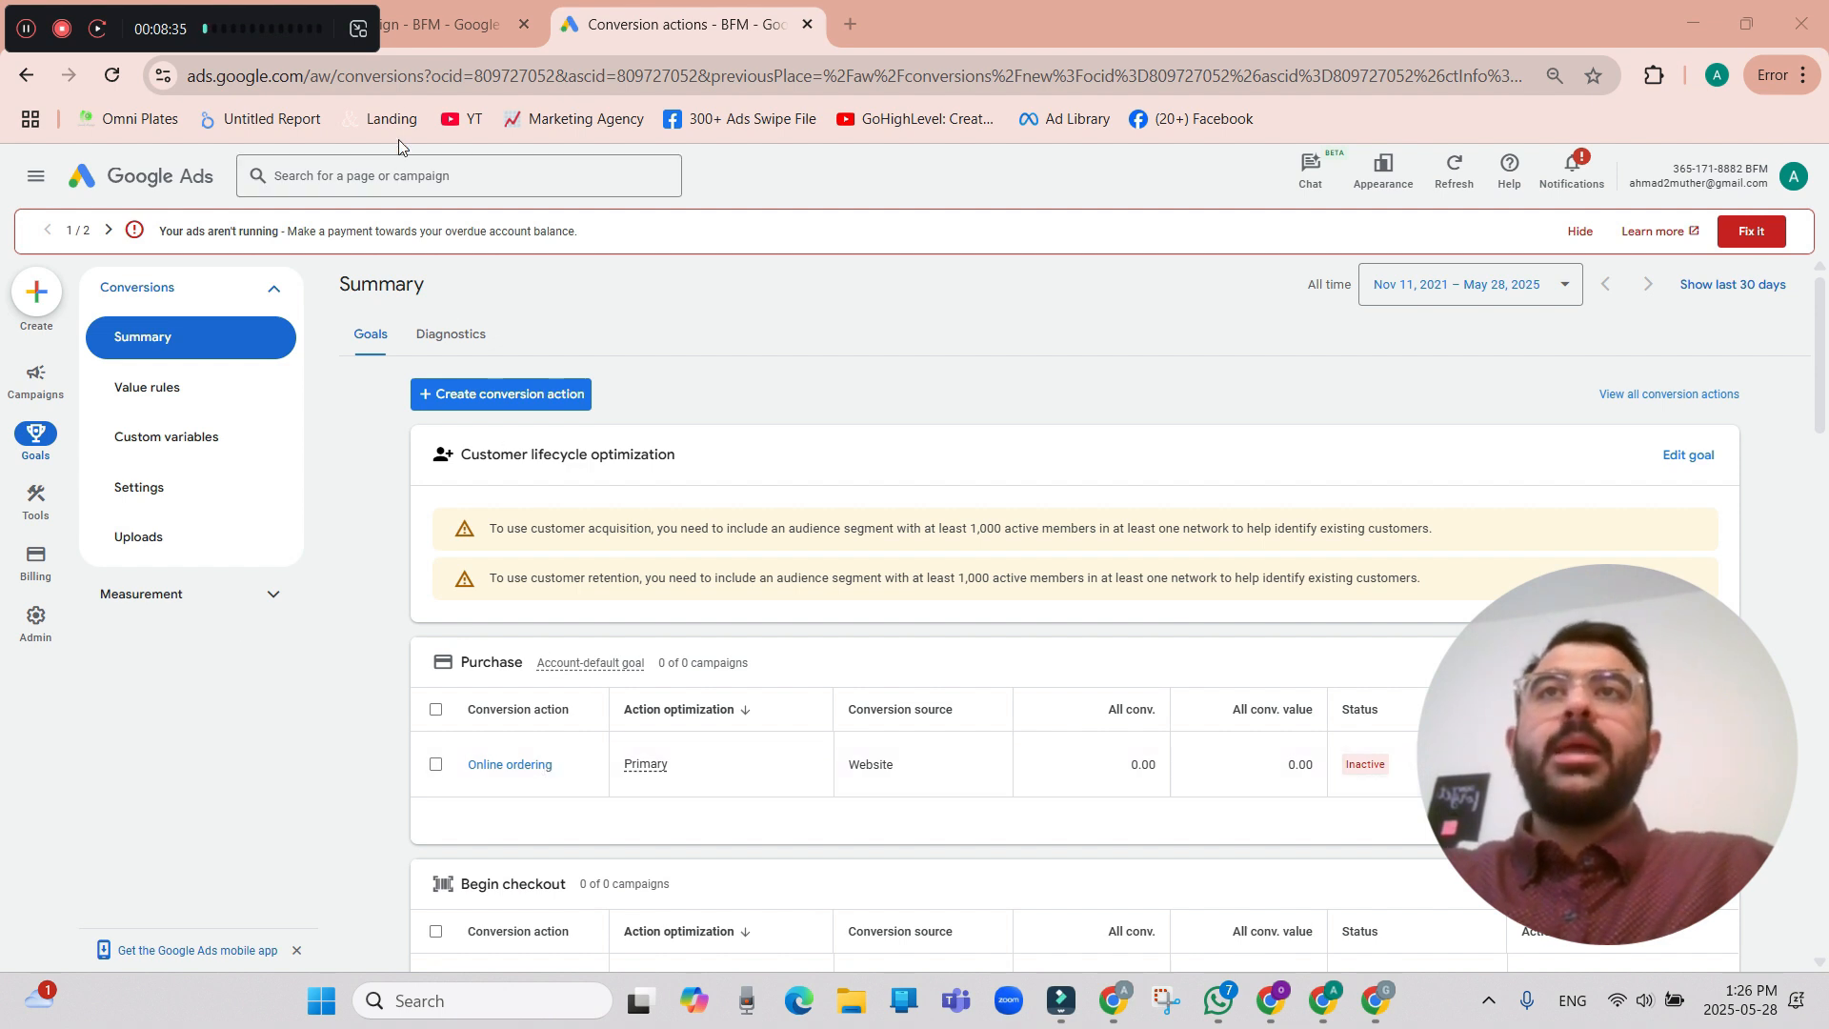
Return to the new campaign setup, reload it and choose Sales as the campaign objective.
{"action": "left_click", "coordinate": [425, 21]}
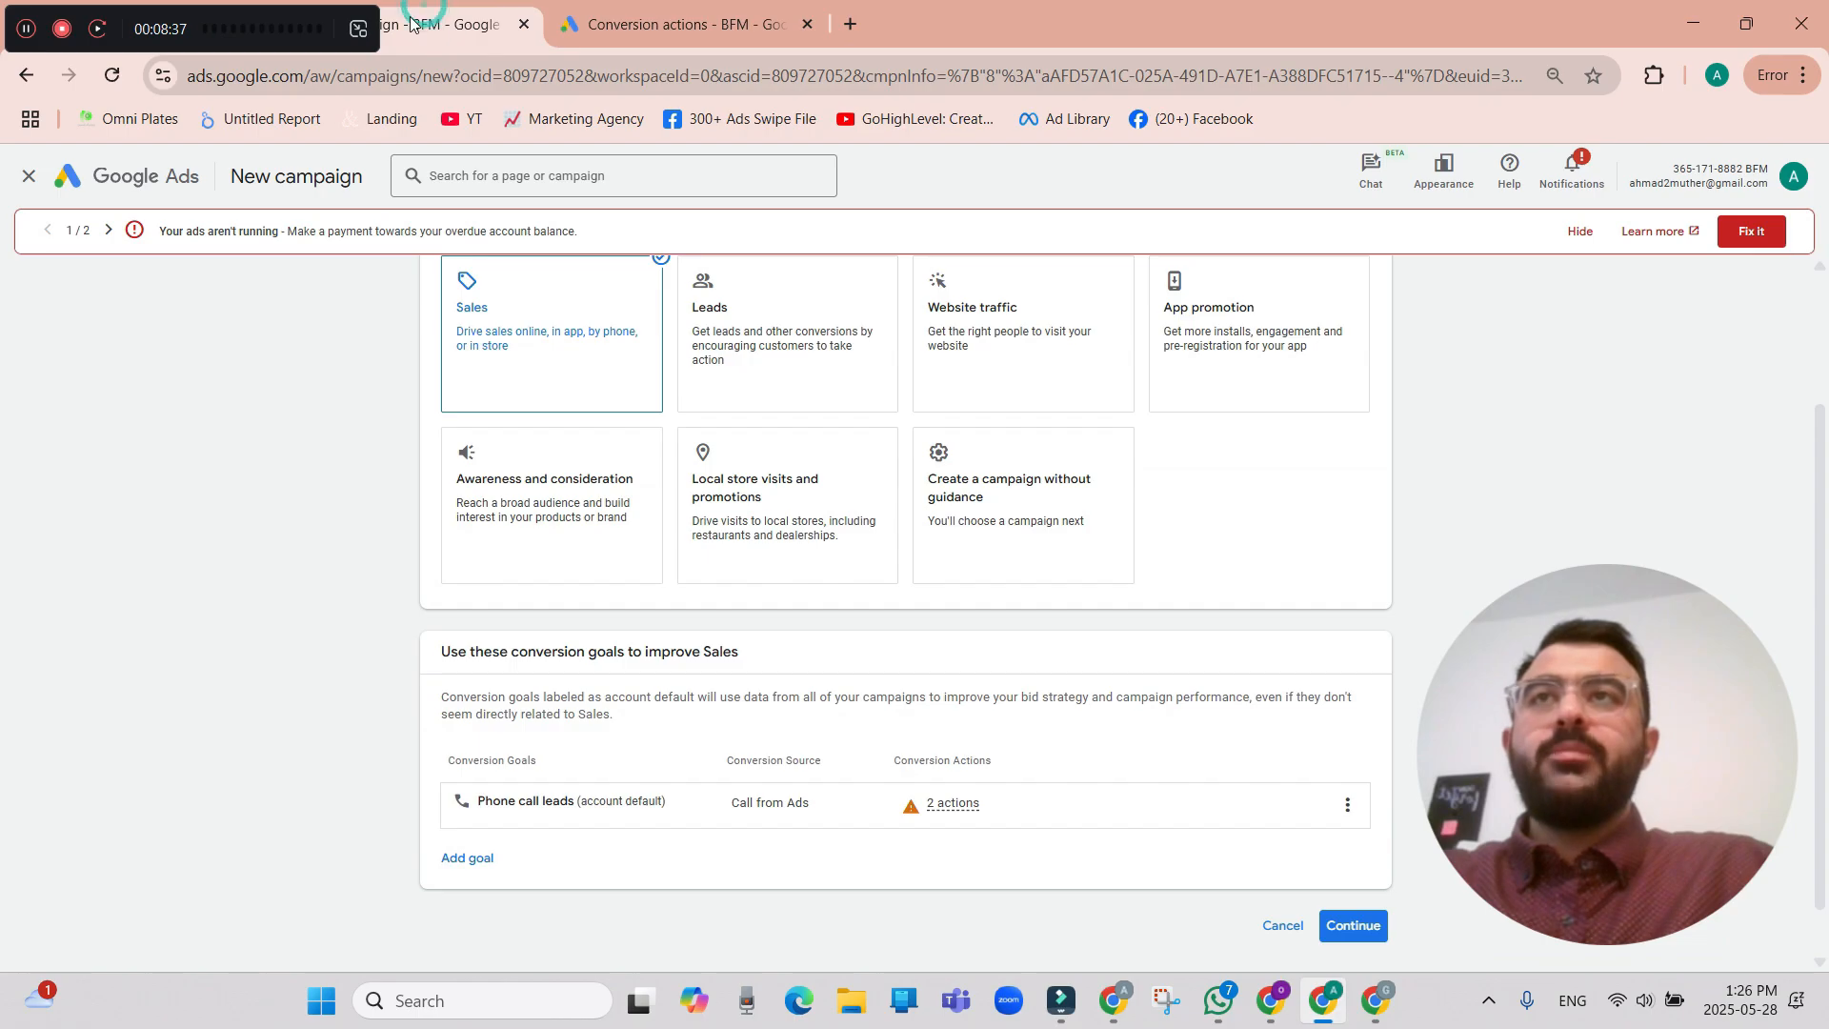
{"action": "left_click", "coordinate": [110, 84]}
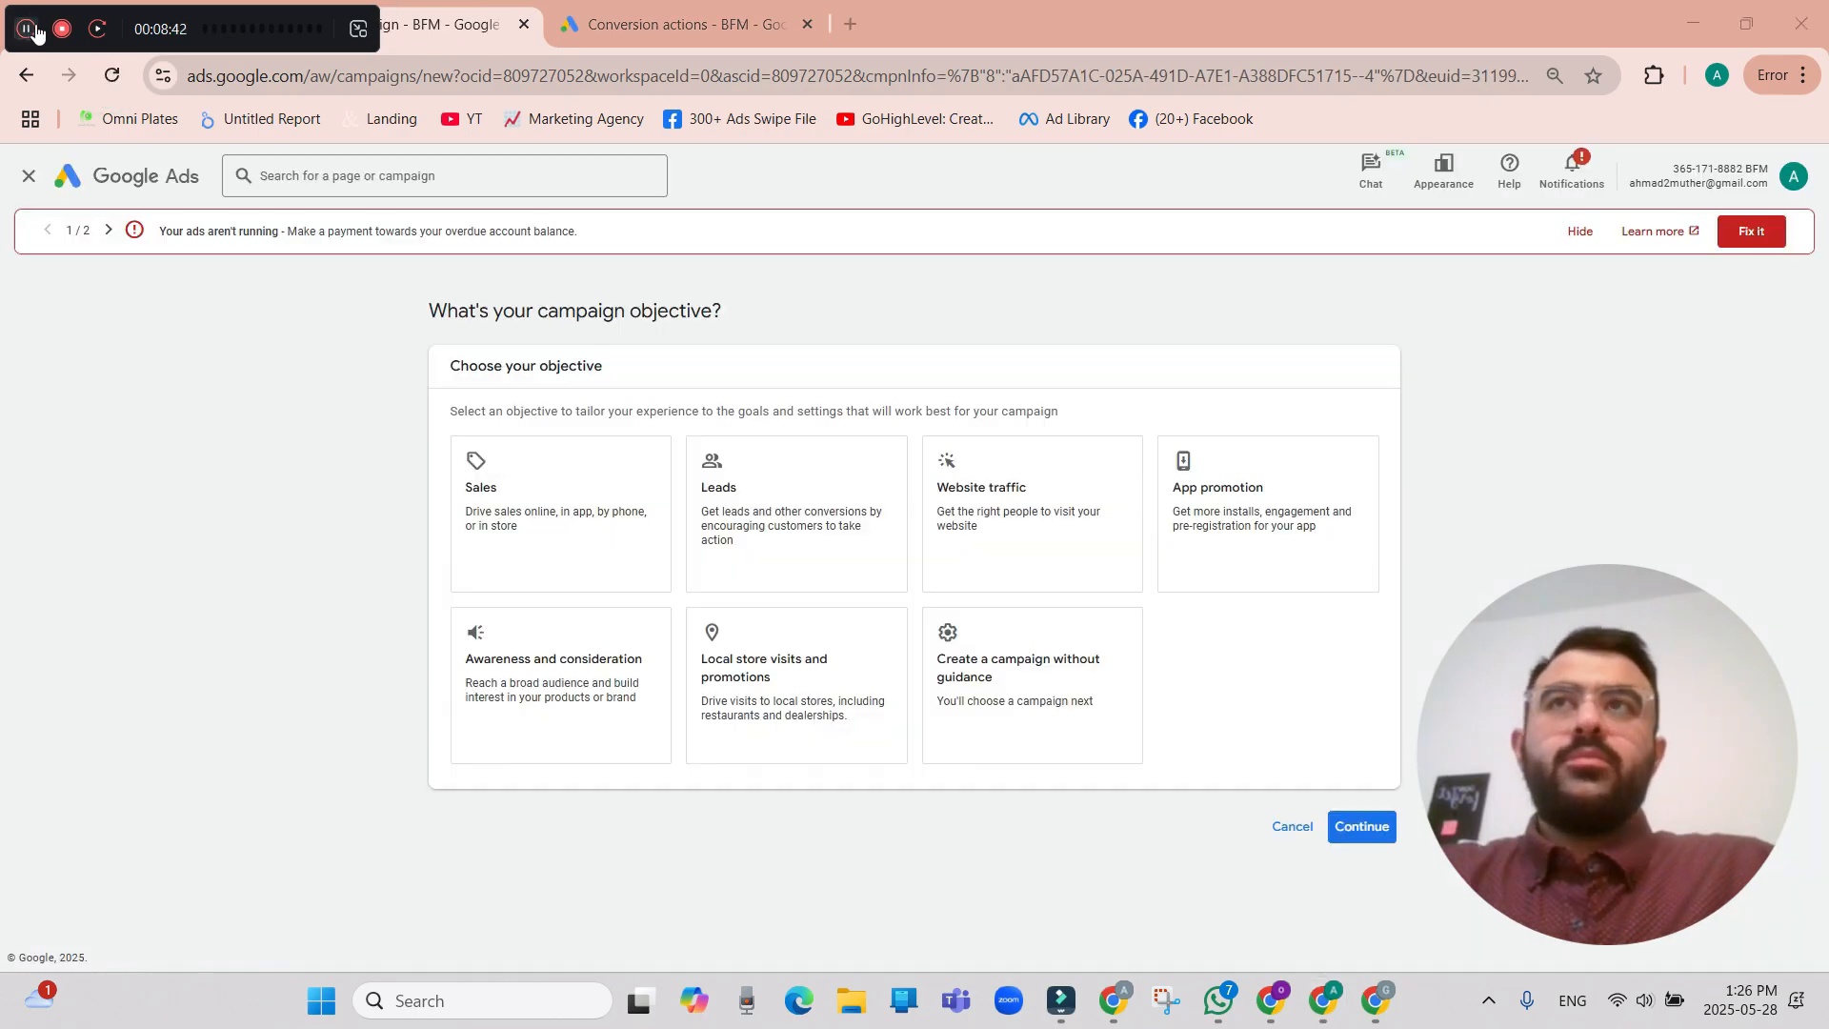
{"action": "left_click", "coordinate": [598, 527]}
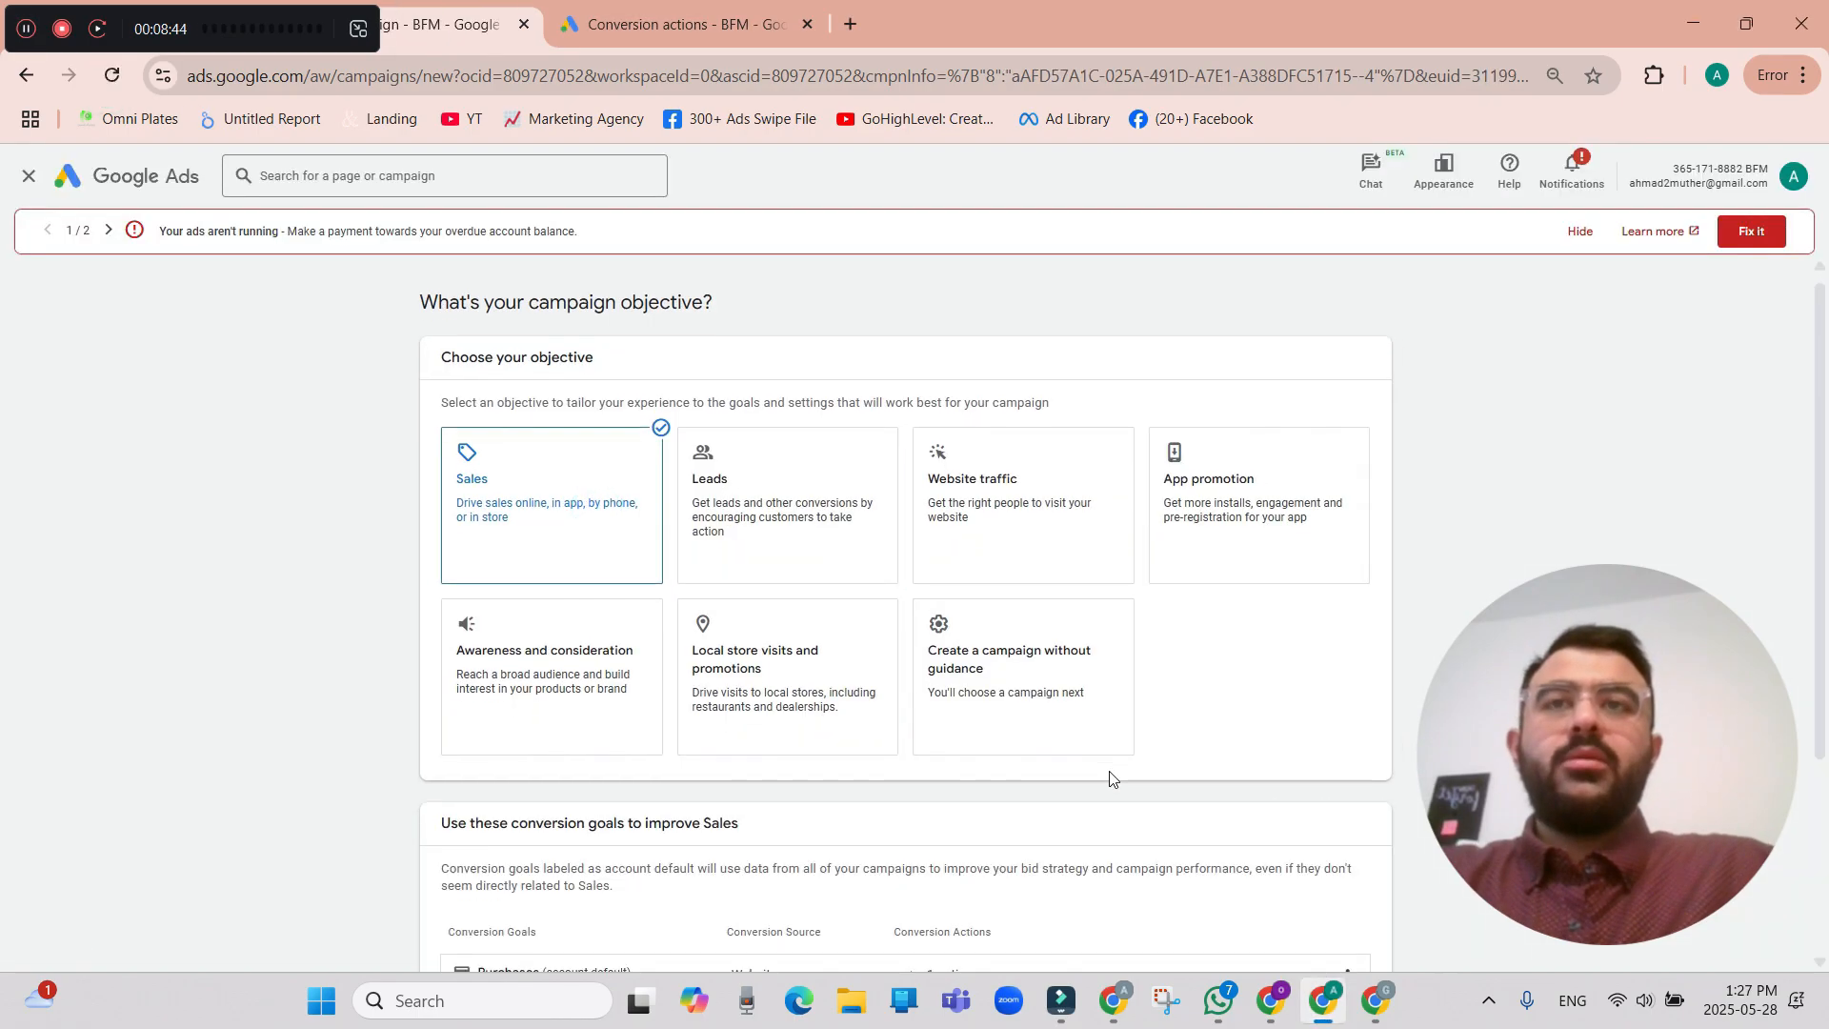
{"action": "scroll", "coordinate": [953, 667], "scroll_direction": "down", "scroll_amount": 3}
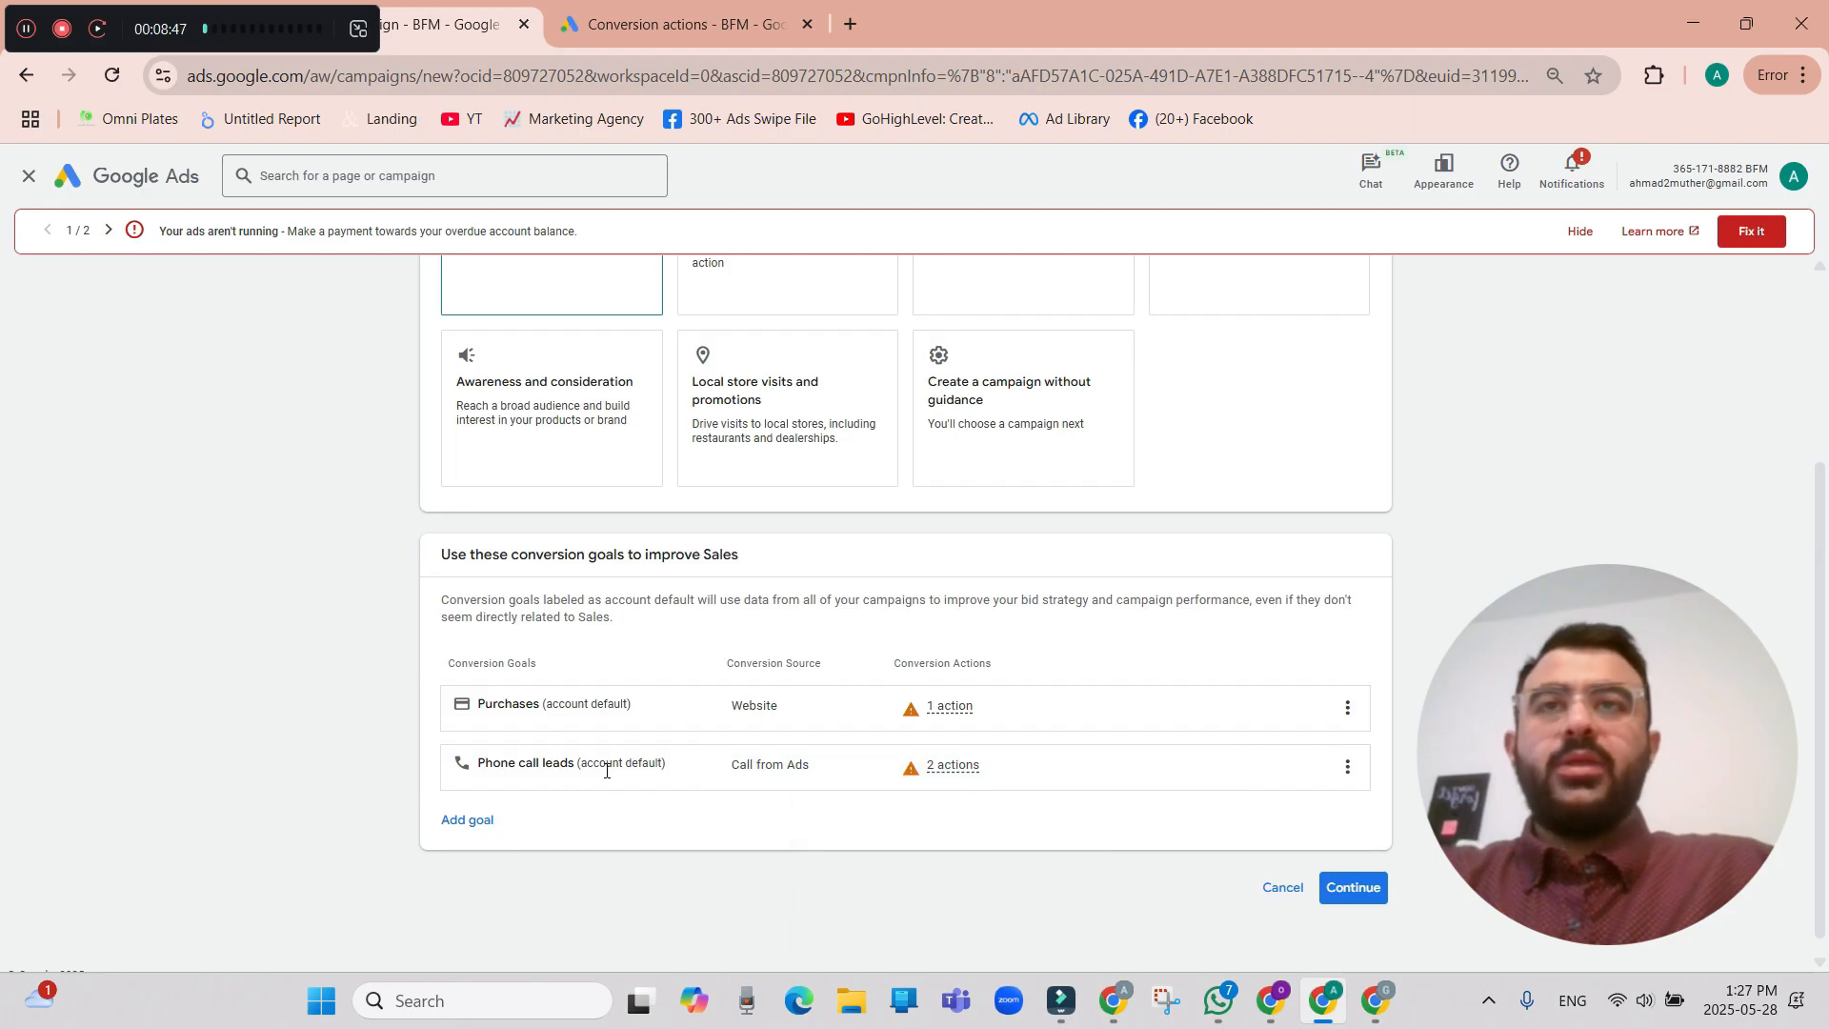
Remove the Phone call leads goal from the campaign and continue with Purchases as its only conversion goal.
{"action": "left_click", "coordinate": [1347, 767]}
{"action": "left_click", "coordinate": [1402, 797]}
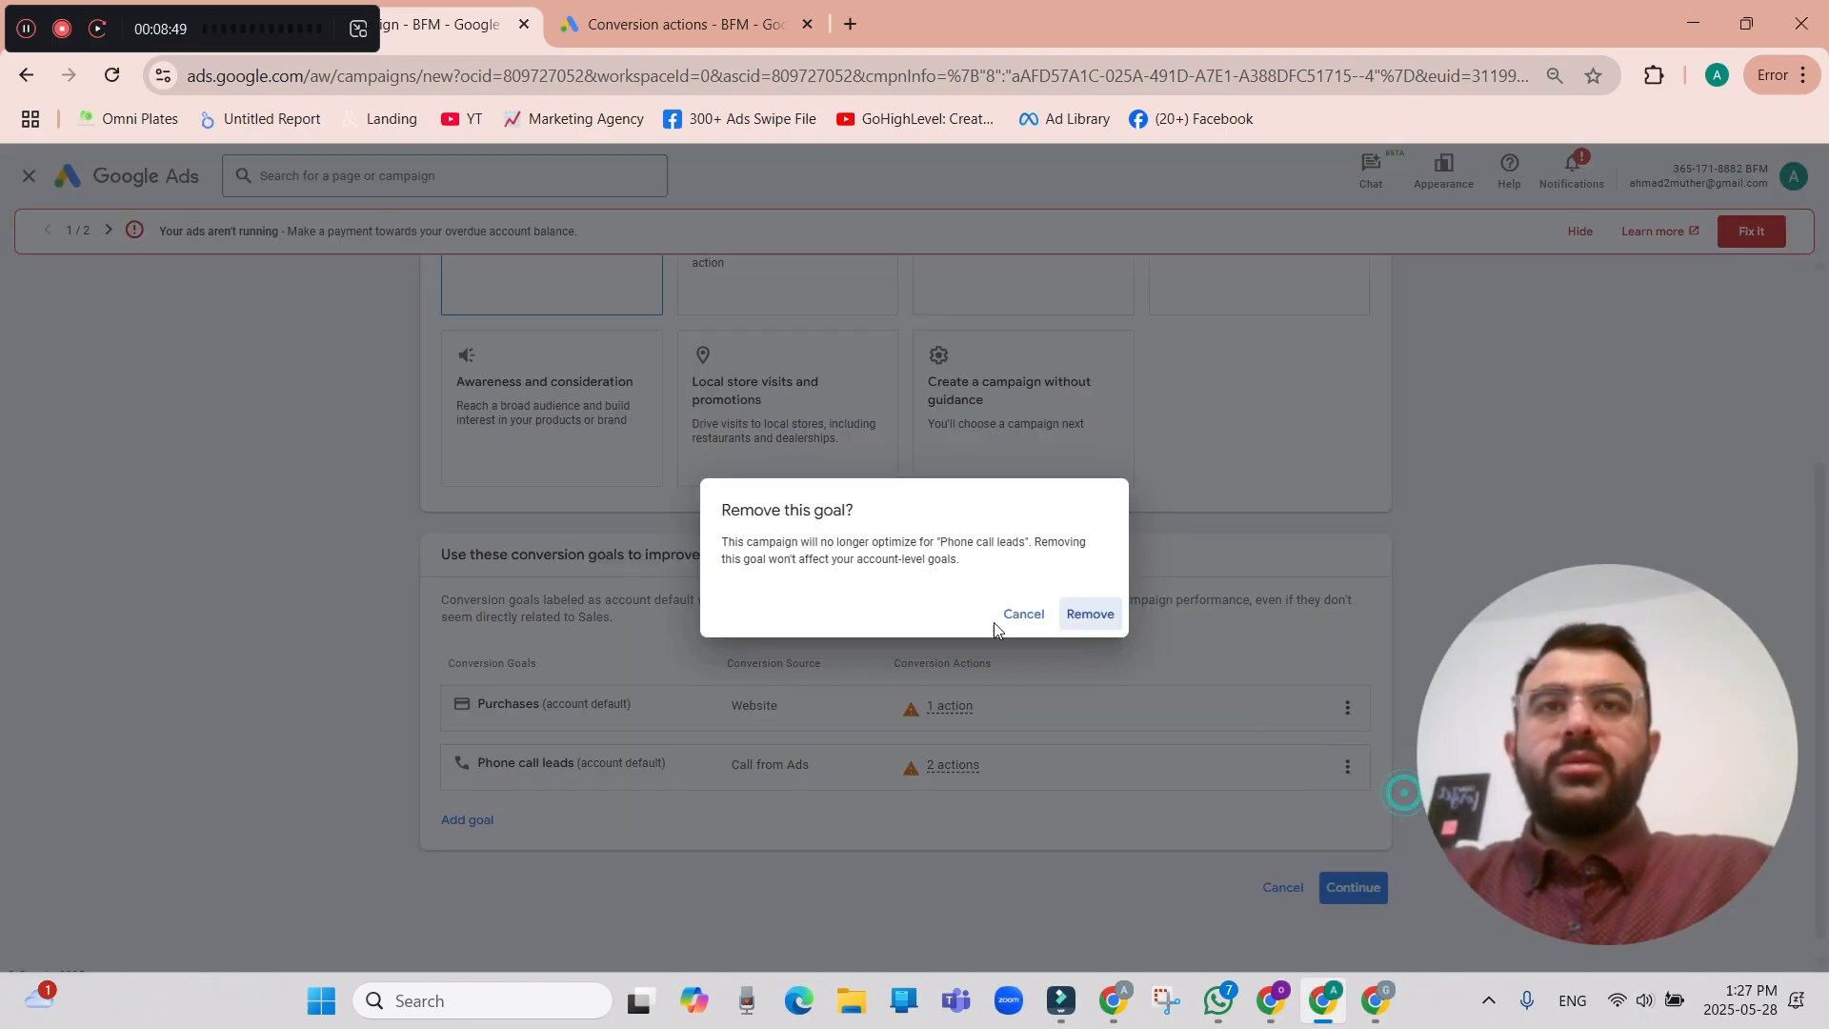
{"action": "left_click", "coordinate": [1090, 613]}
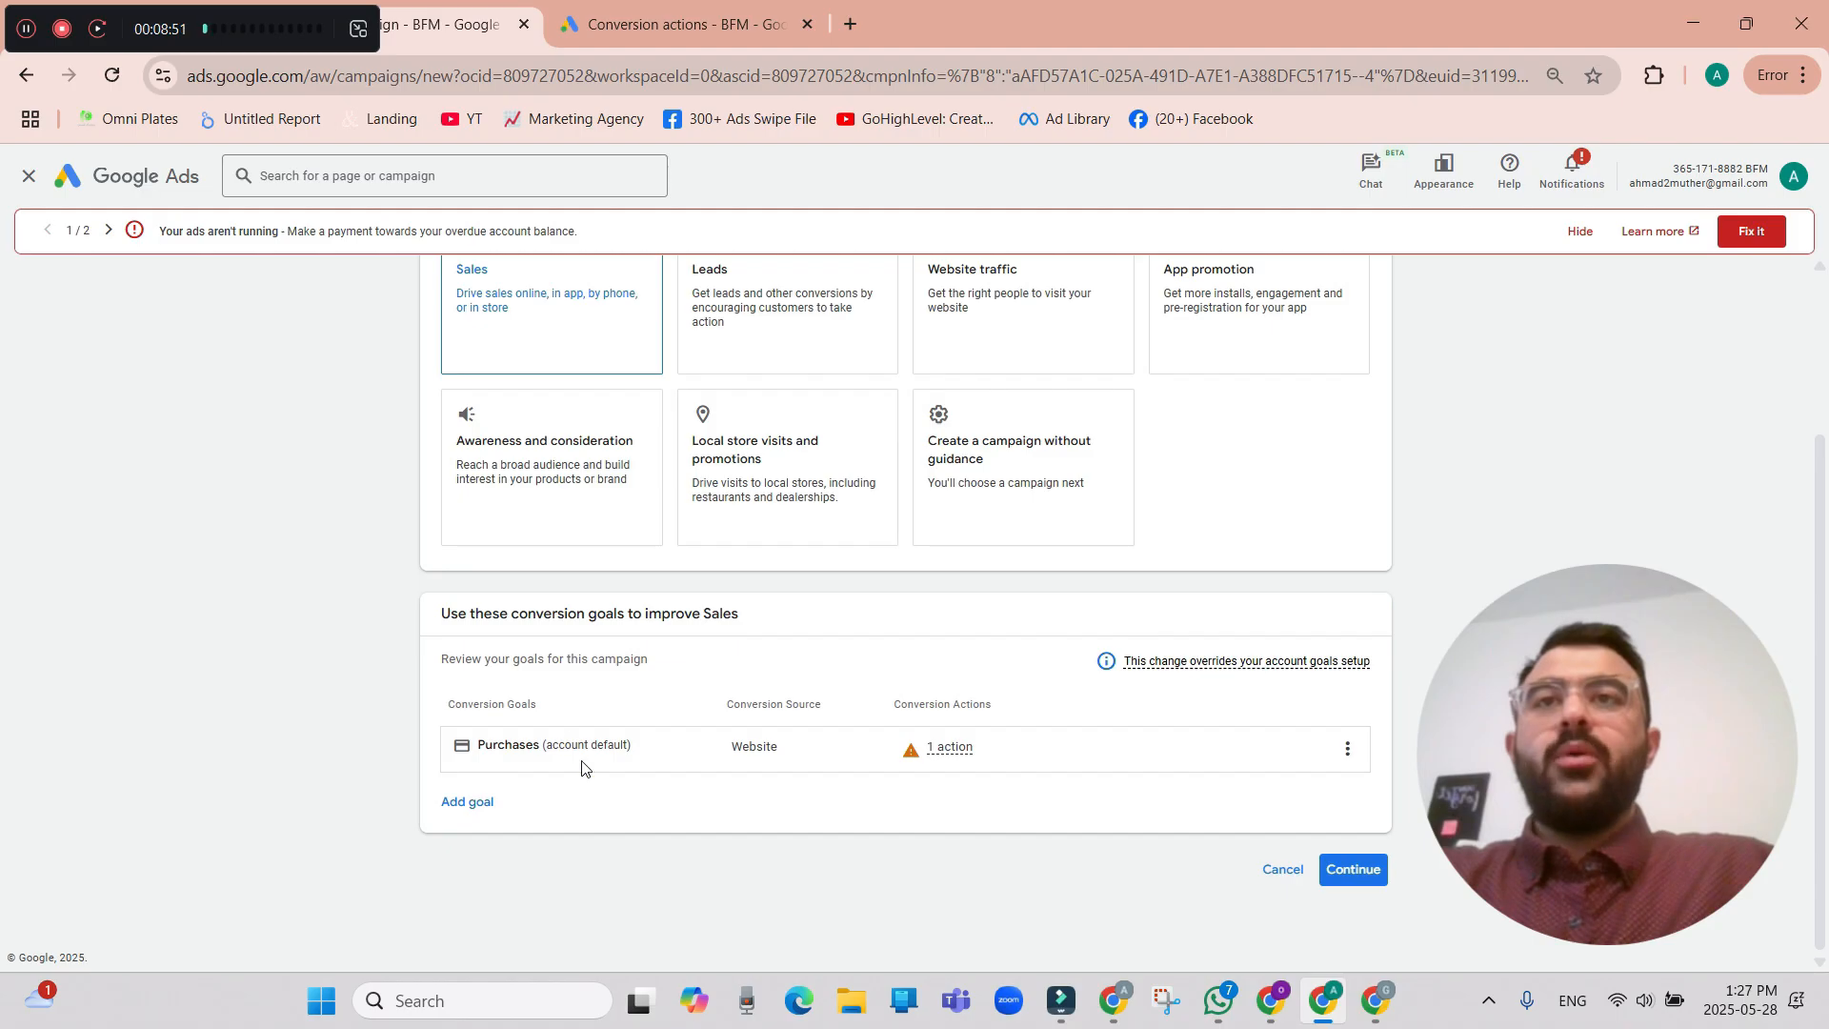
{"action": "scroll", "coordinate": [586, 768], "scroll_direction": "up", "scroll_amount": 1}
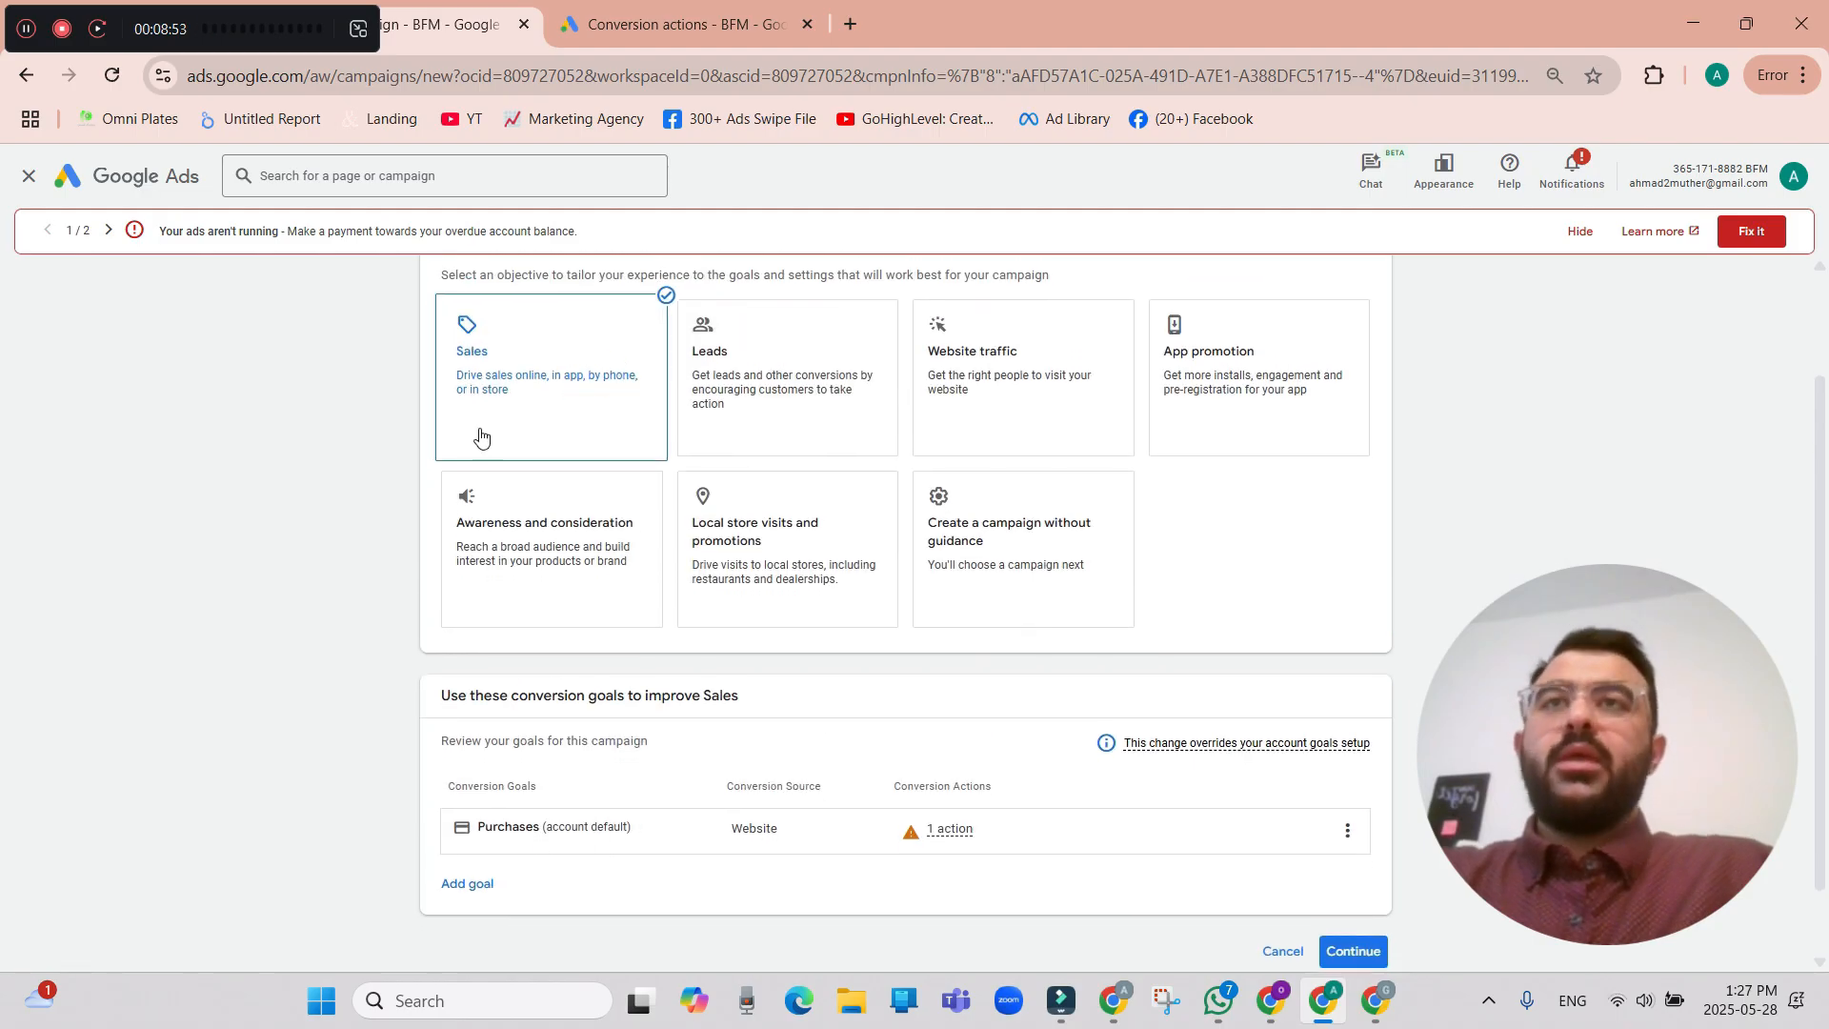
{"action": "left_click", "coordinate": [1351, 945]}
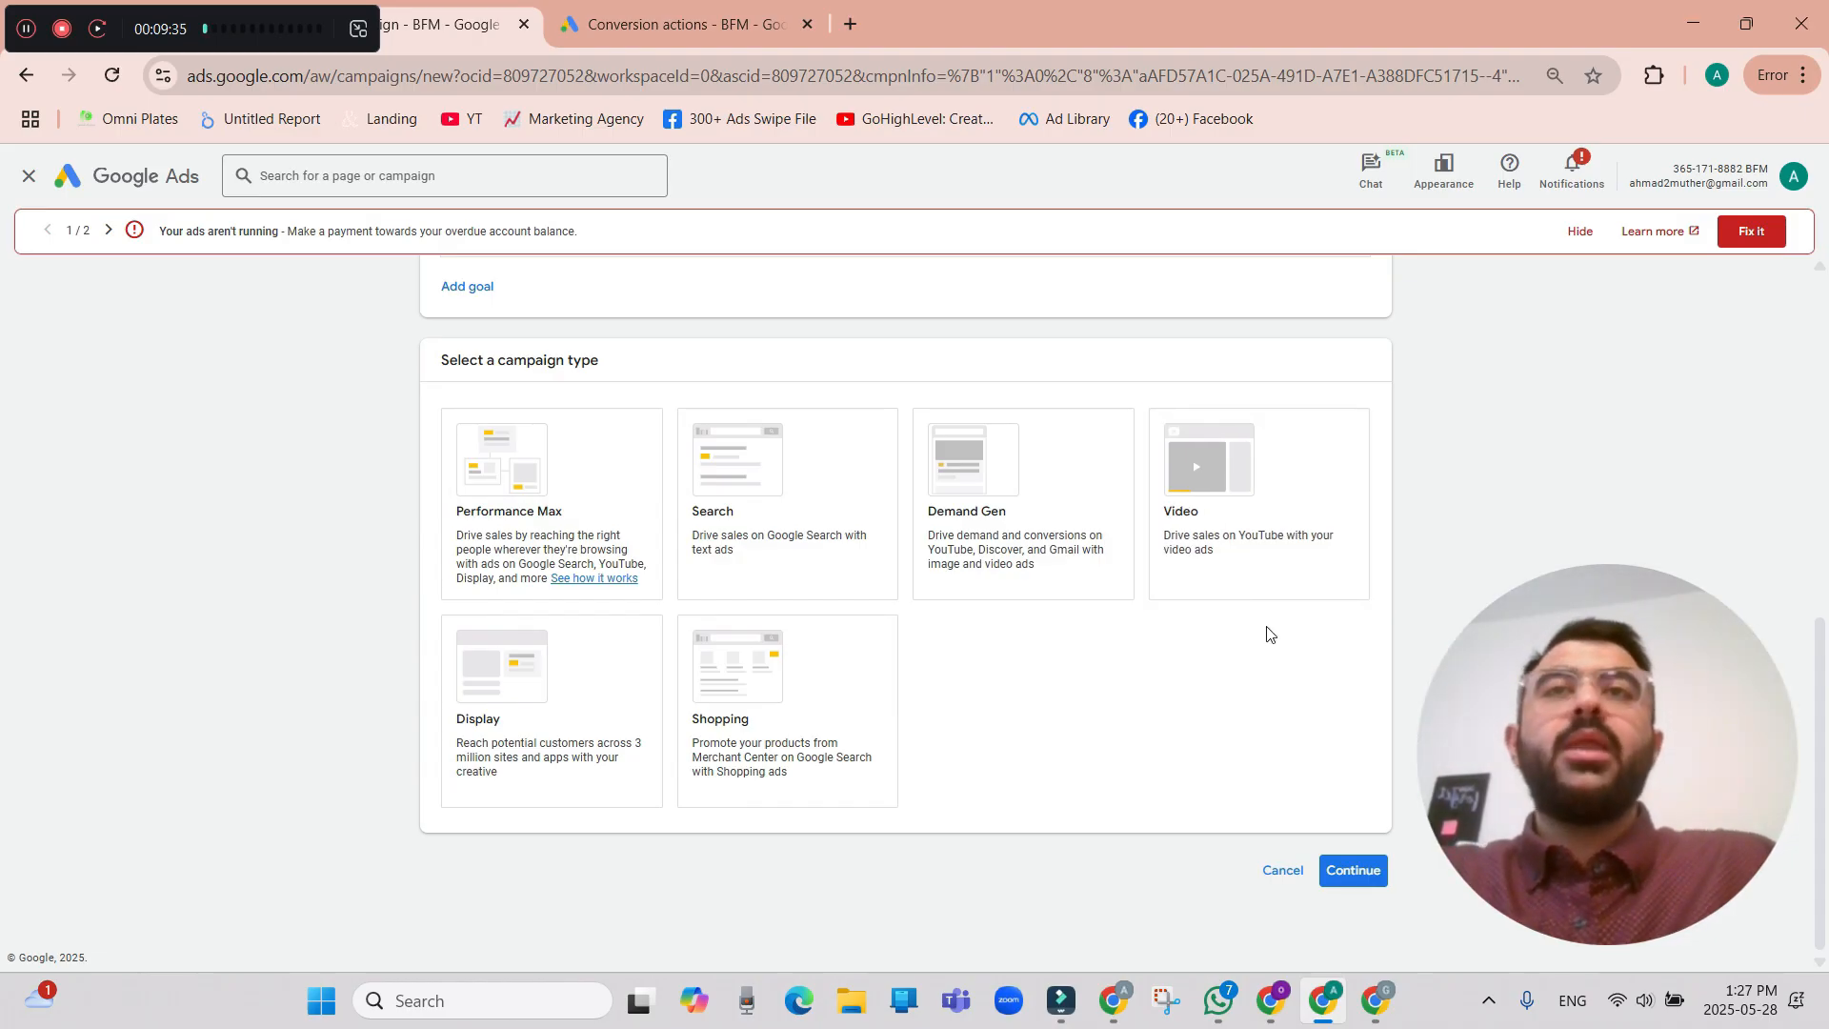
Choose Search as the campaign type with Website visits as the way to reach the goal, and continue.
{"action": "left_click", "coordinate": [813, 469]}
{"action": "scroll", "coordinate": [1205, 786], "scroll_direction": "down", "scroll_amount": 1}
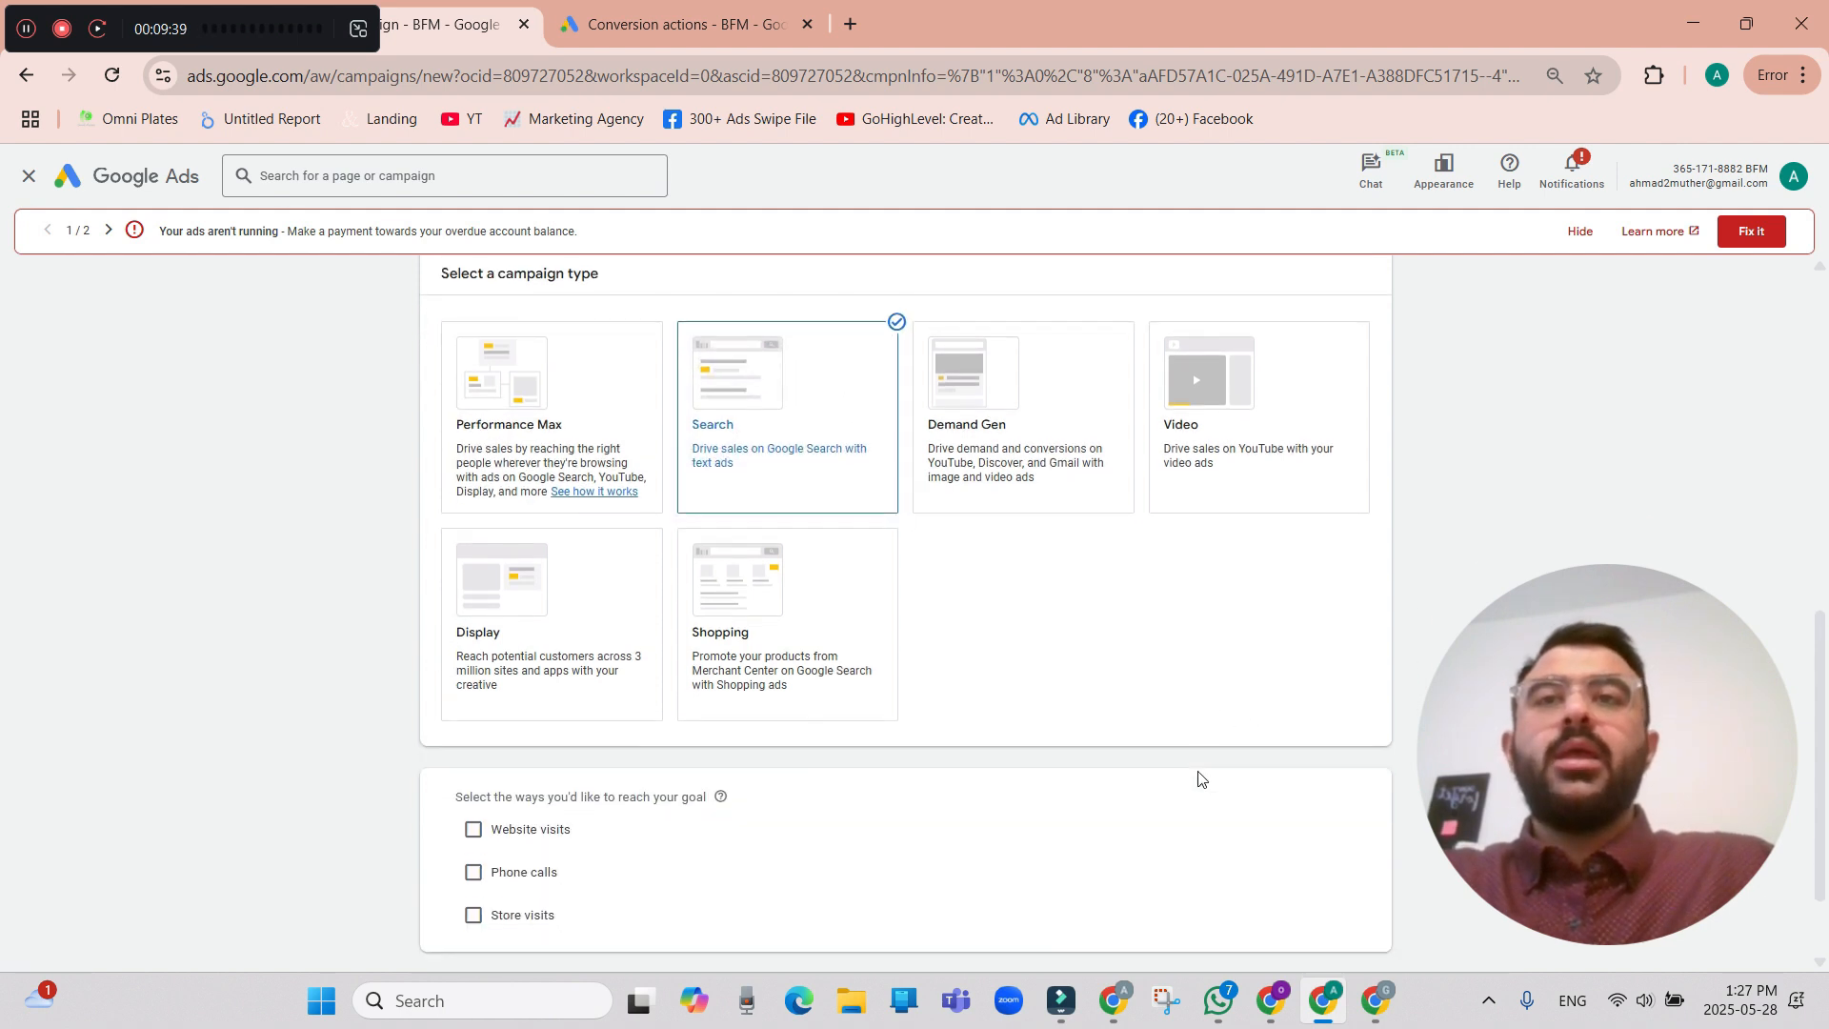
{"action": "scroll", "coordinate": [1200, 779], "scroll_direction": "down", "scroll_amount": 1}
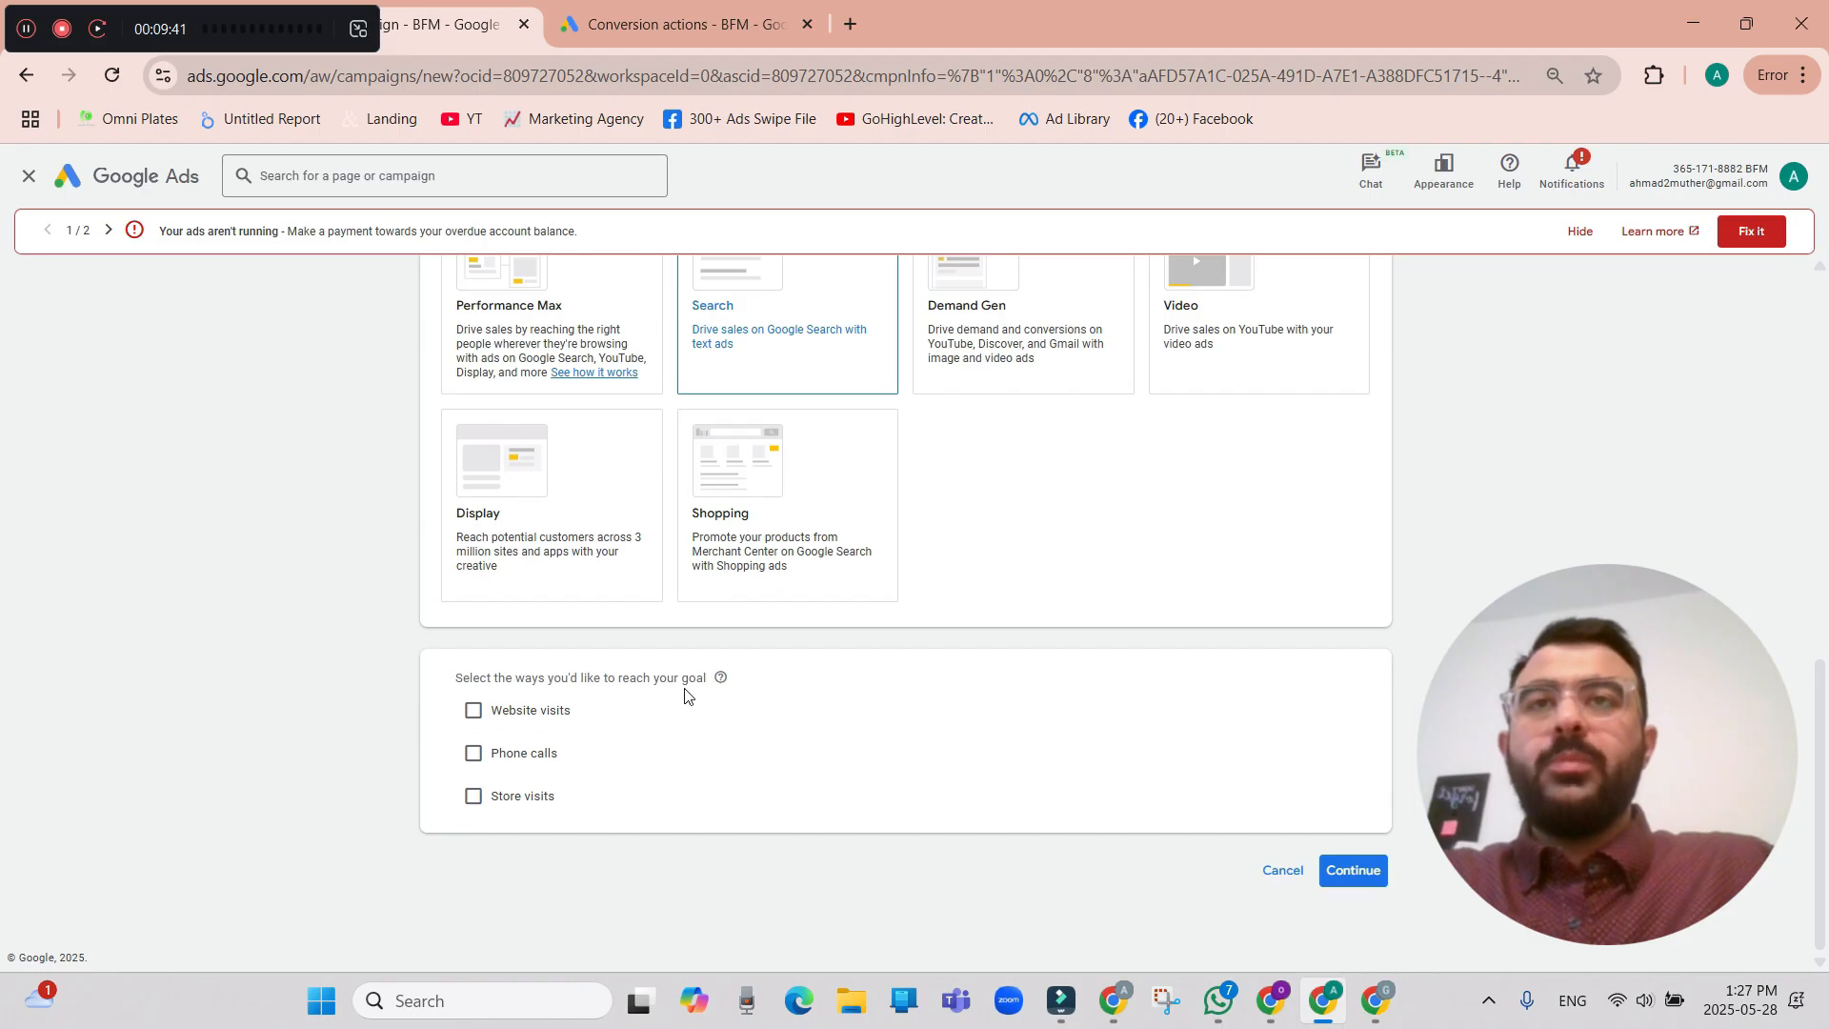
{"action": "left_click", "coordinate": [472, 715]}
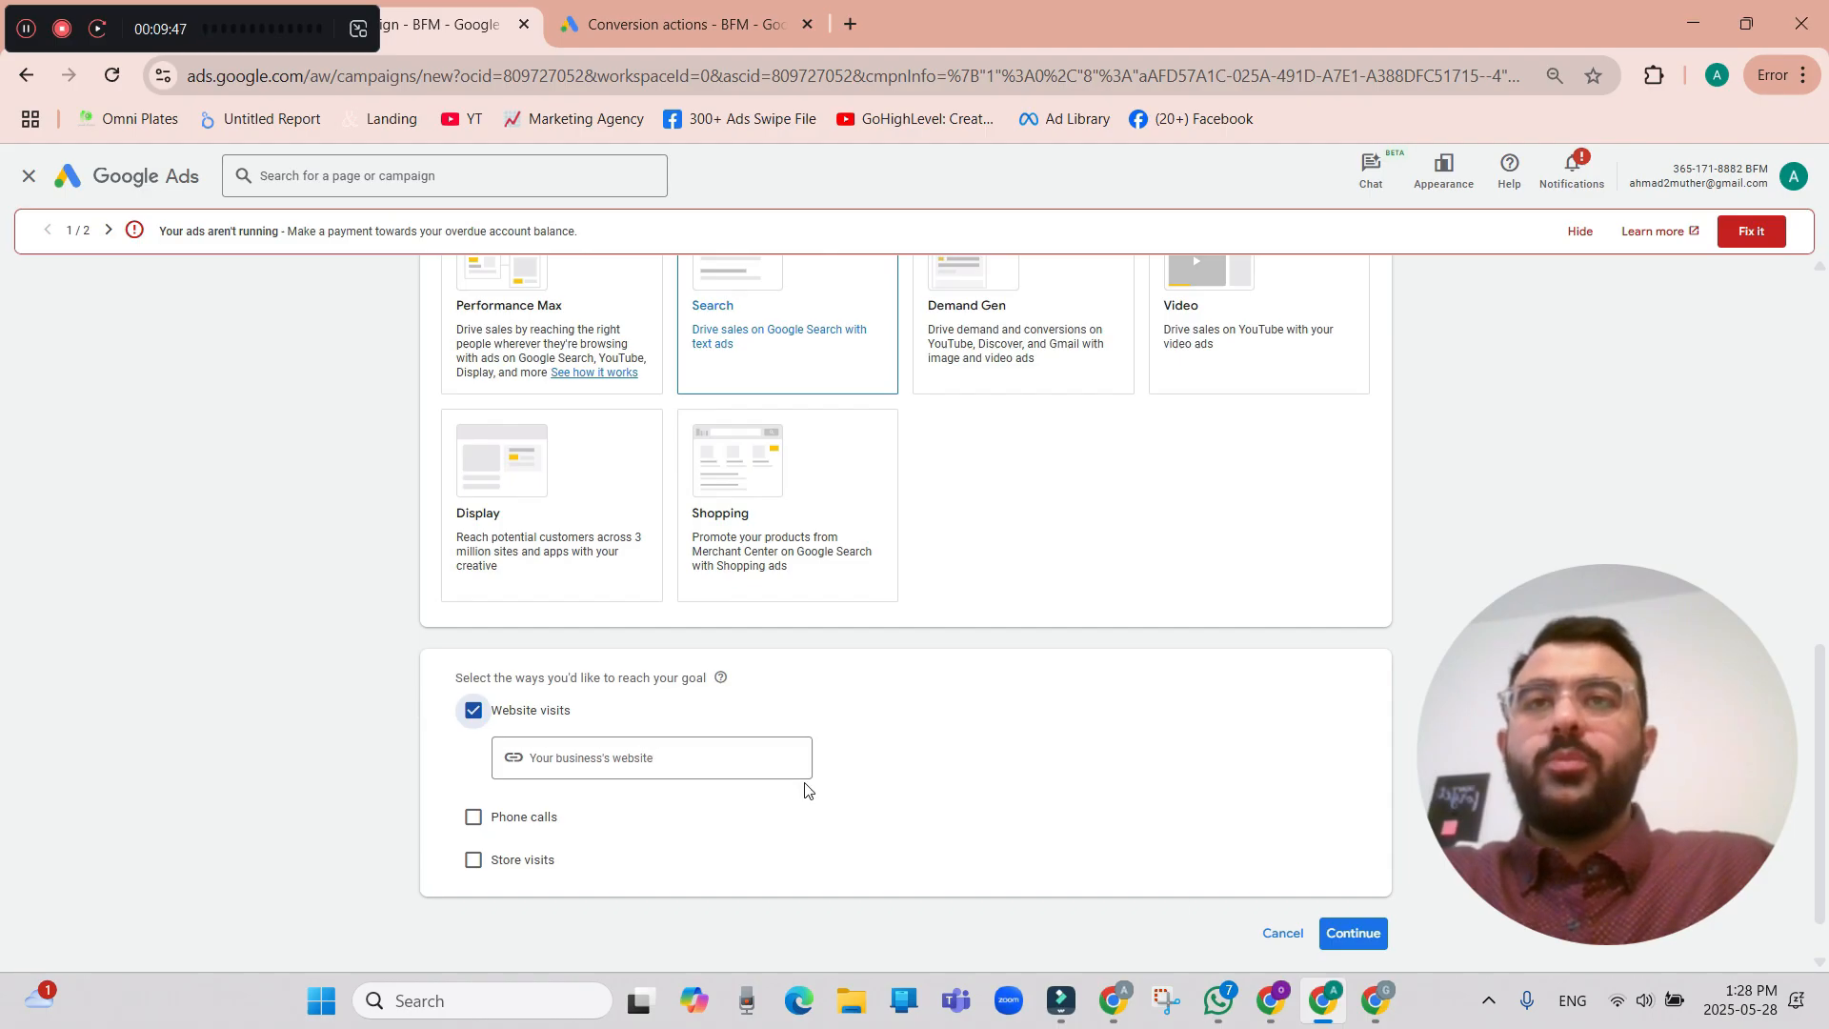
{"action": "left_click", "coordinate": [1368, 931]}
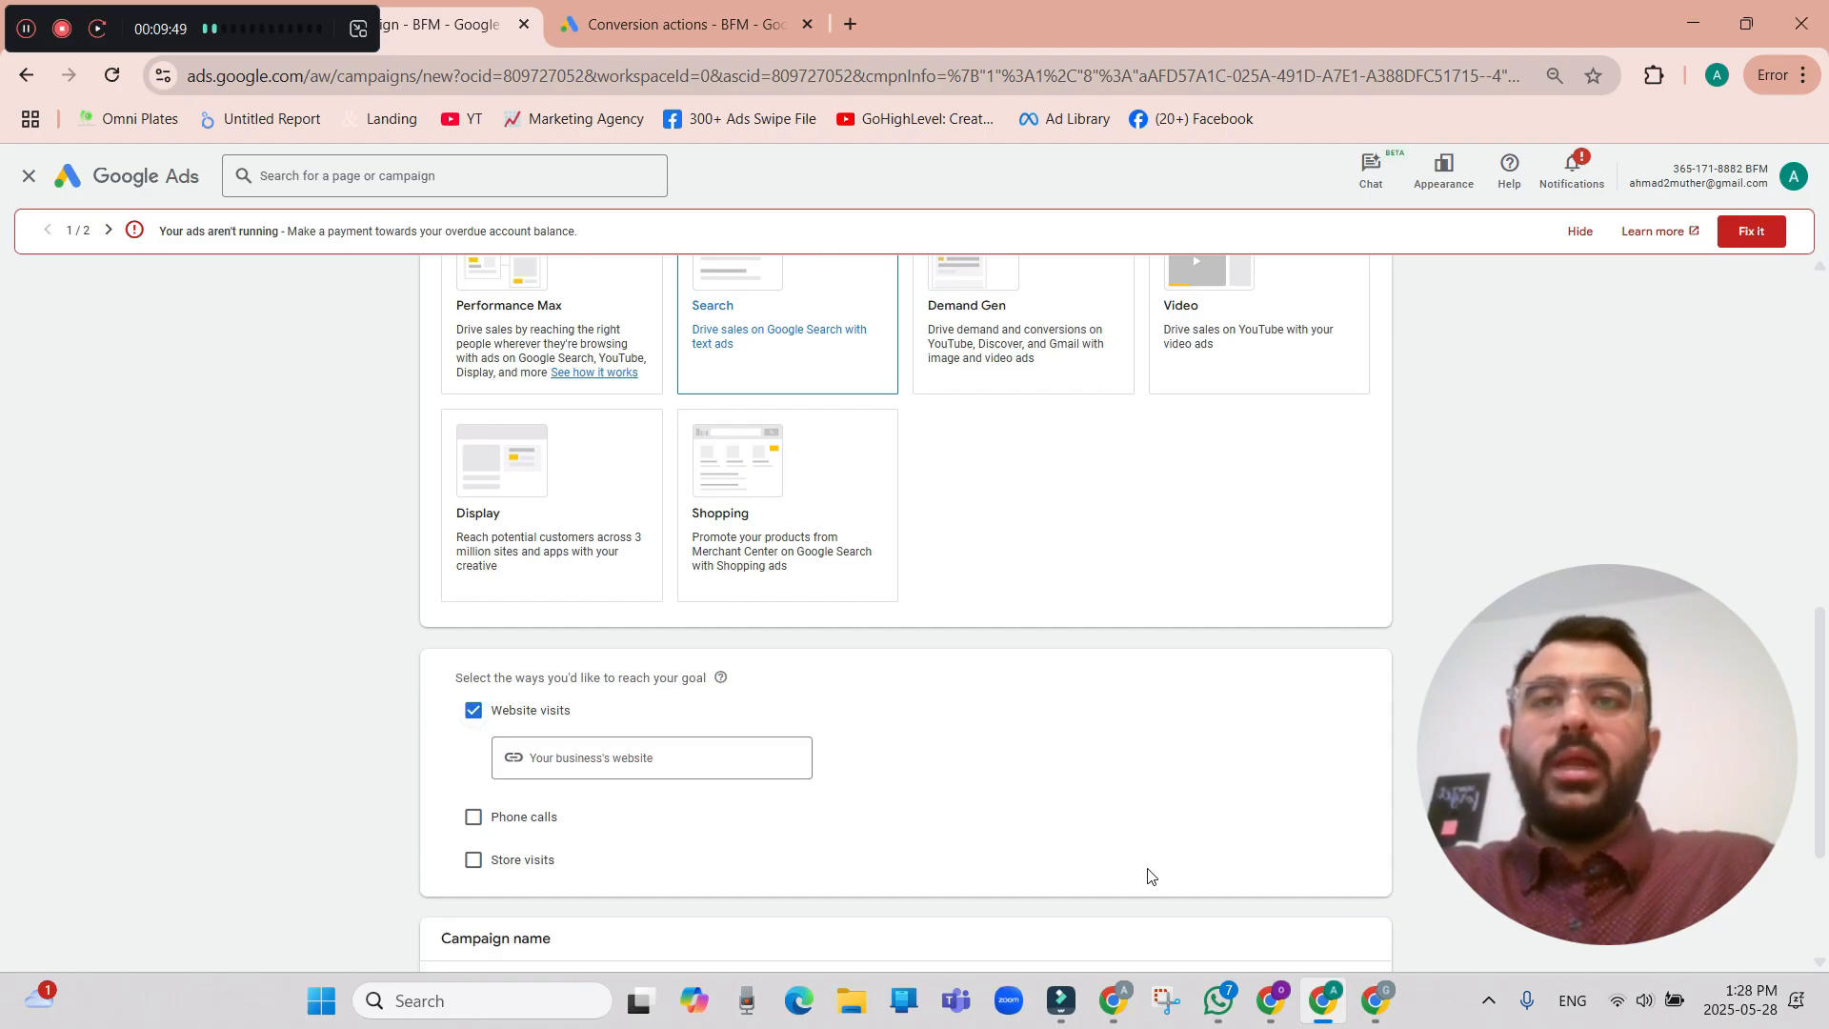
Name the campaign "Test 123" and continue to the bidding settings.
{"action": "scroll", "coordinate": [1148, 875], "scroll_direction": "down", "scroll_amount": 3}
{"action": "left_click", "coordinate": [563, 755]}
{"action": "left_click_drag", "start_coordinate": [577, 755], "coordinate": [453, 759]}
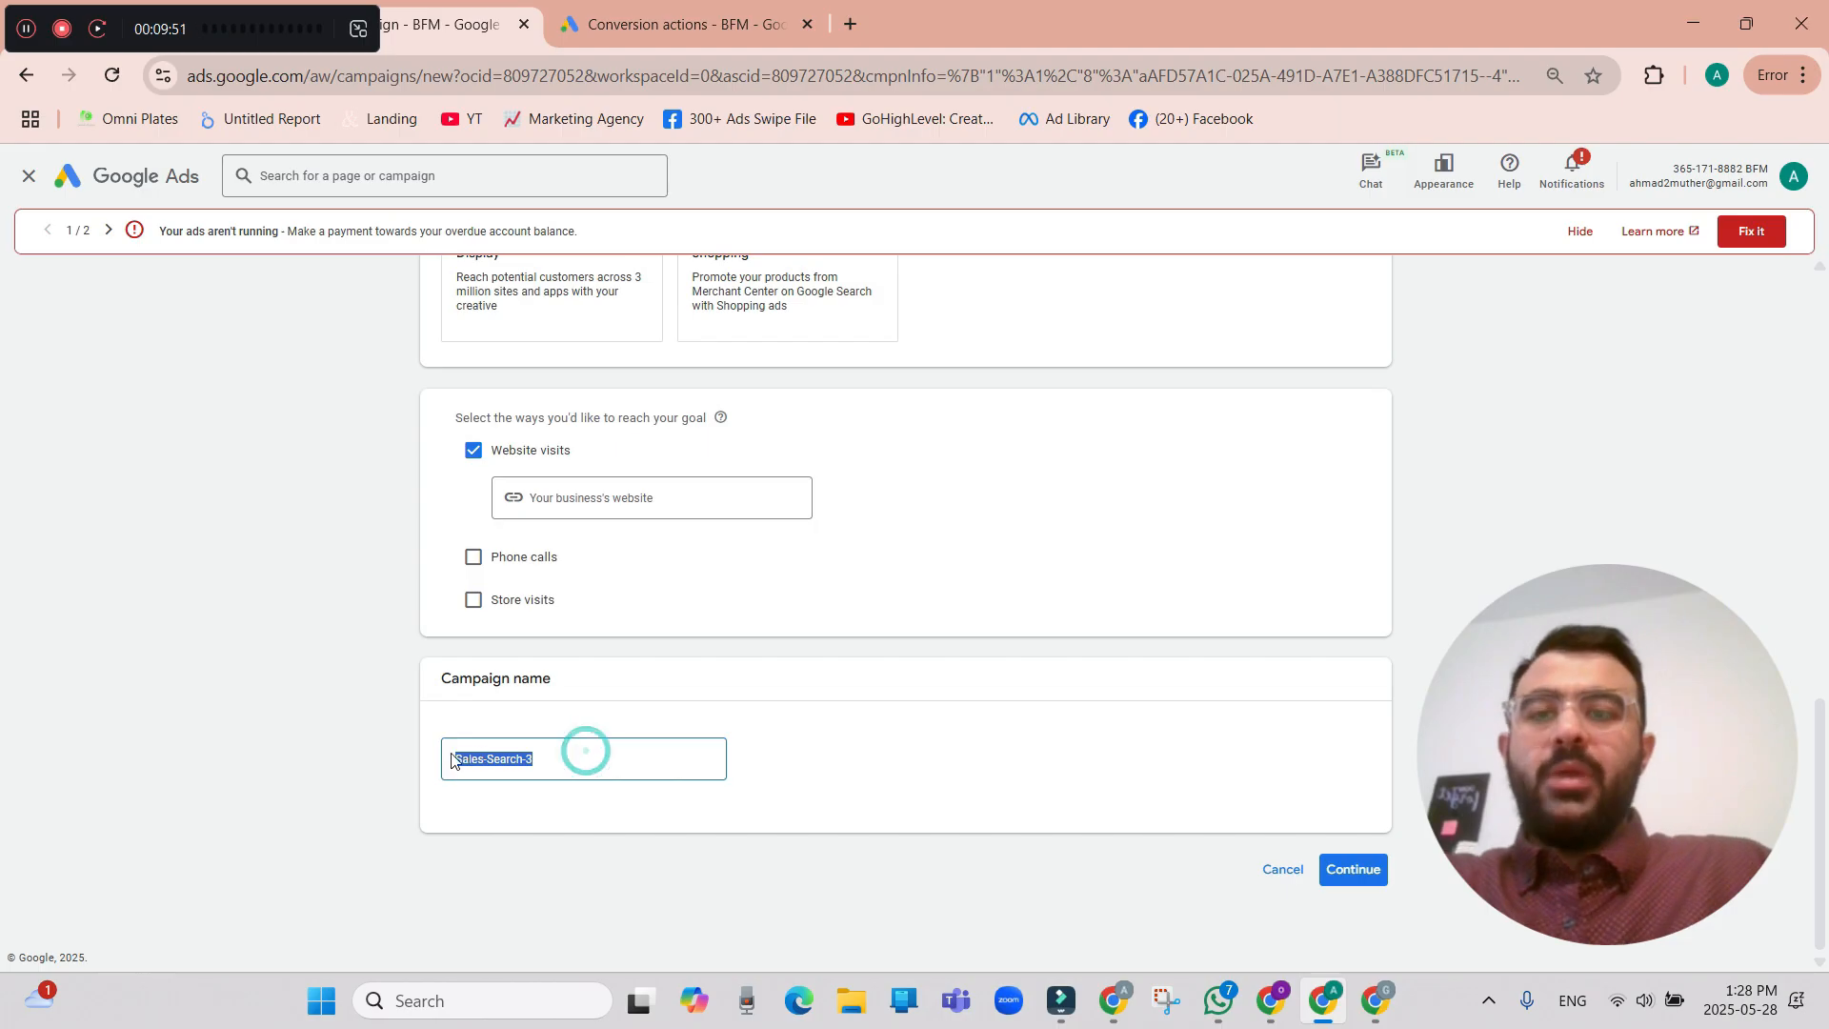
{"action": "type", "text": "Test"}
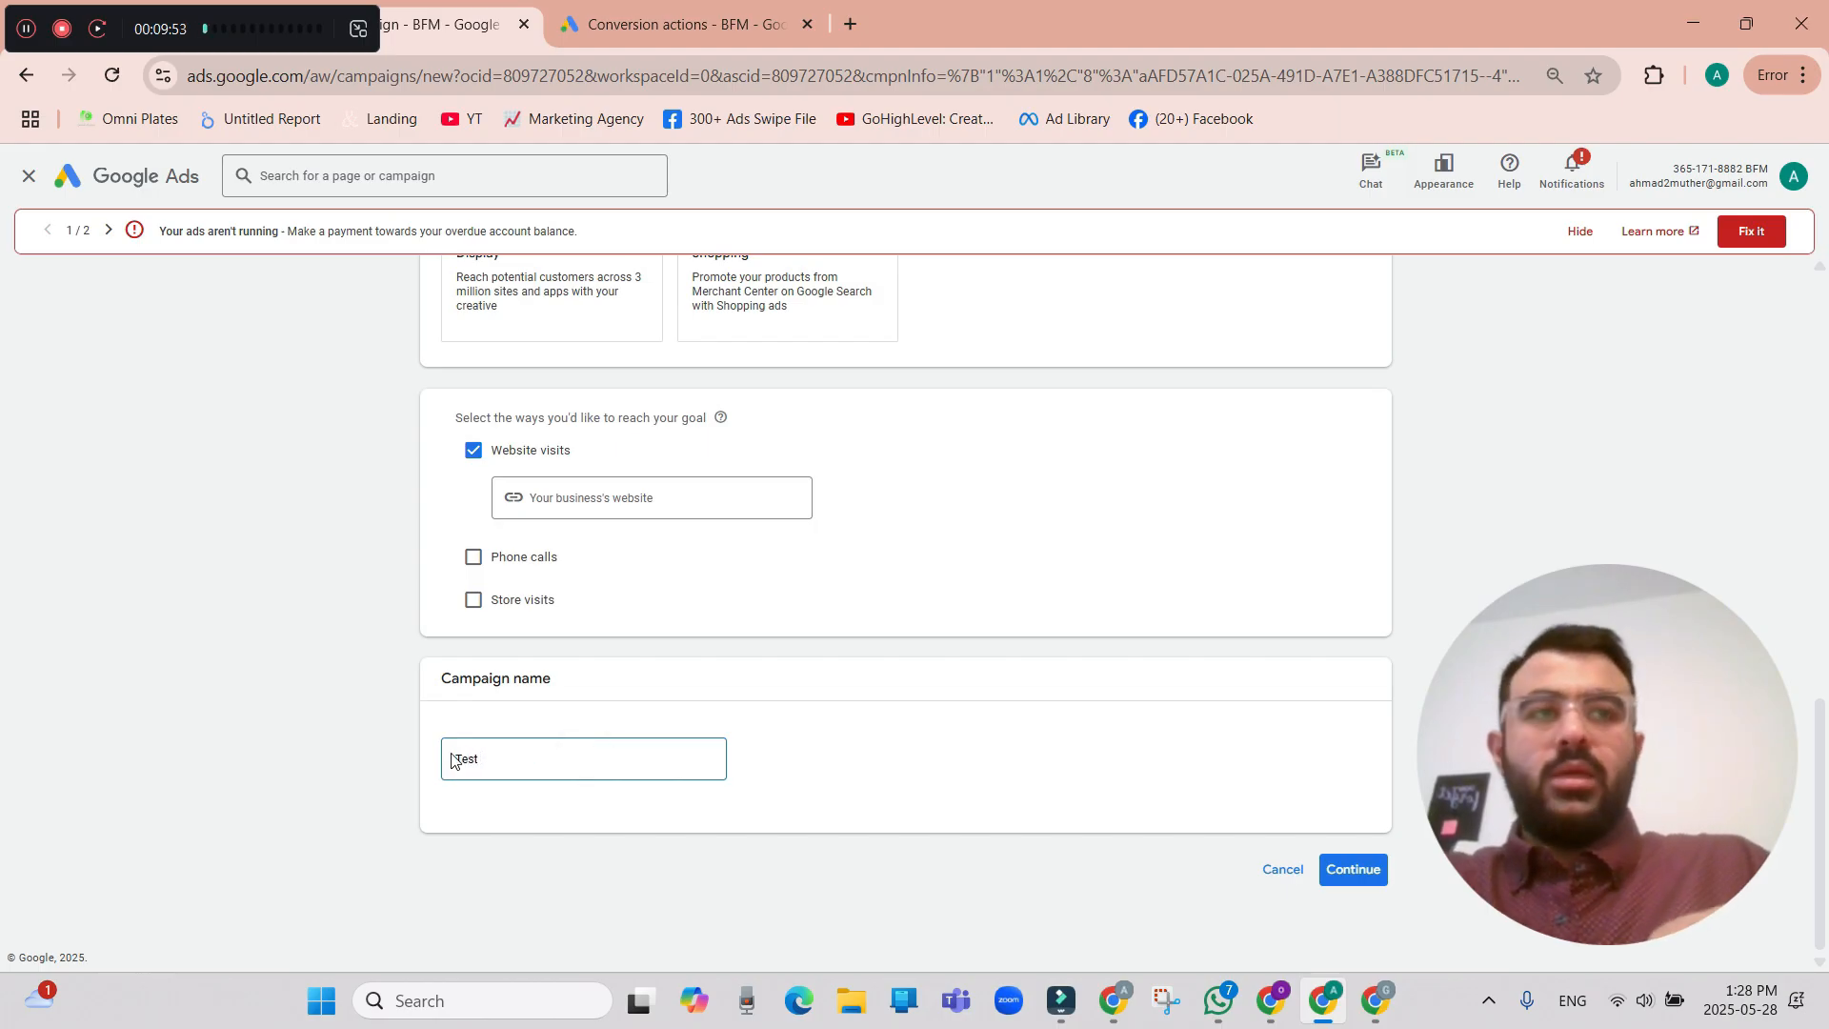
{"action": "type", "text": " 123"}
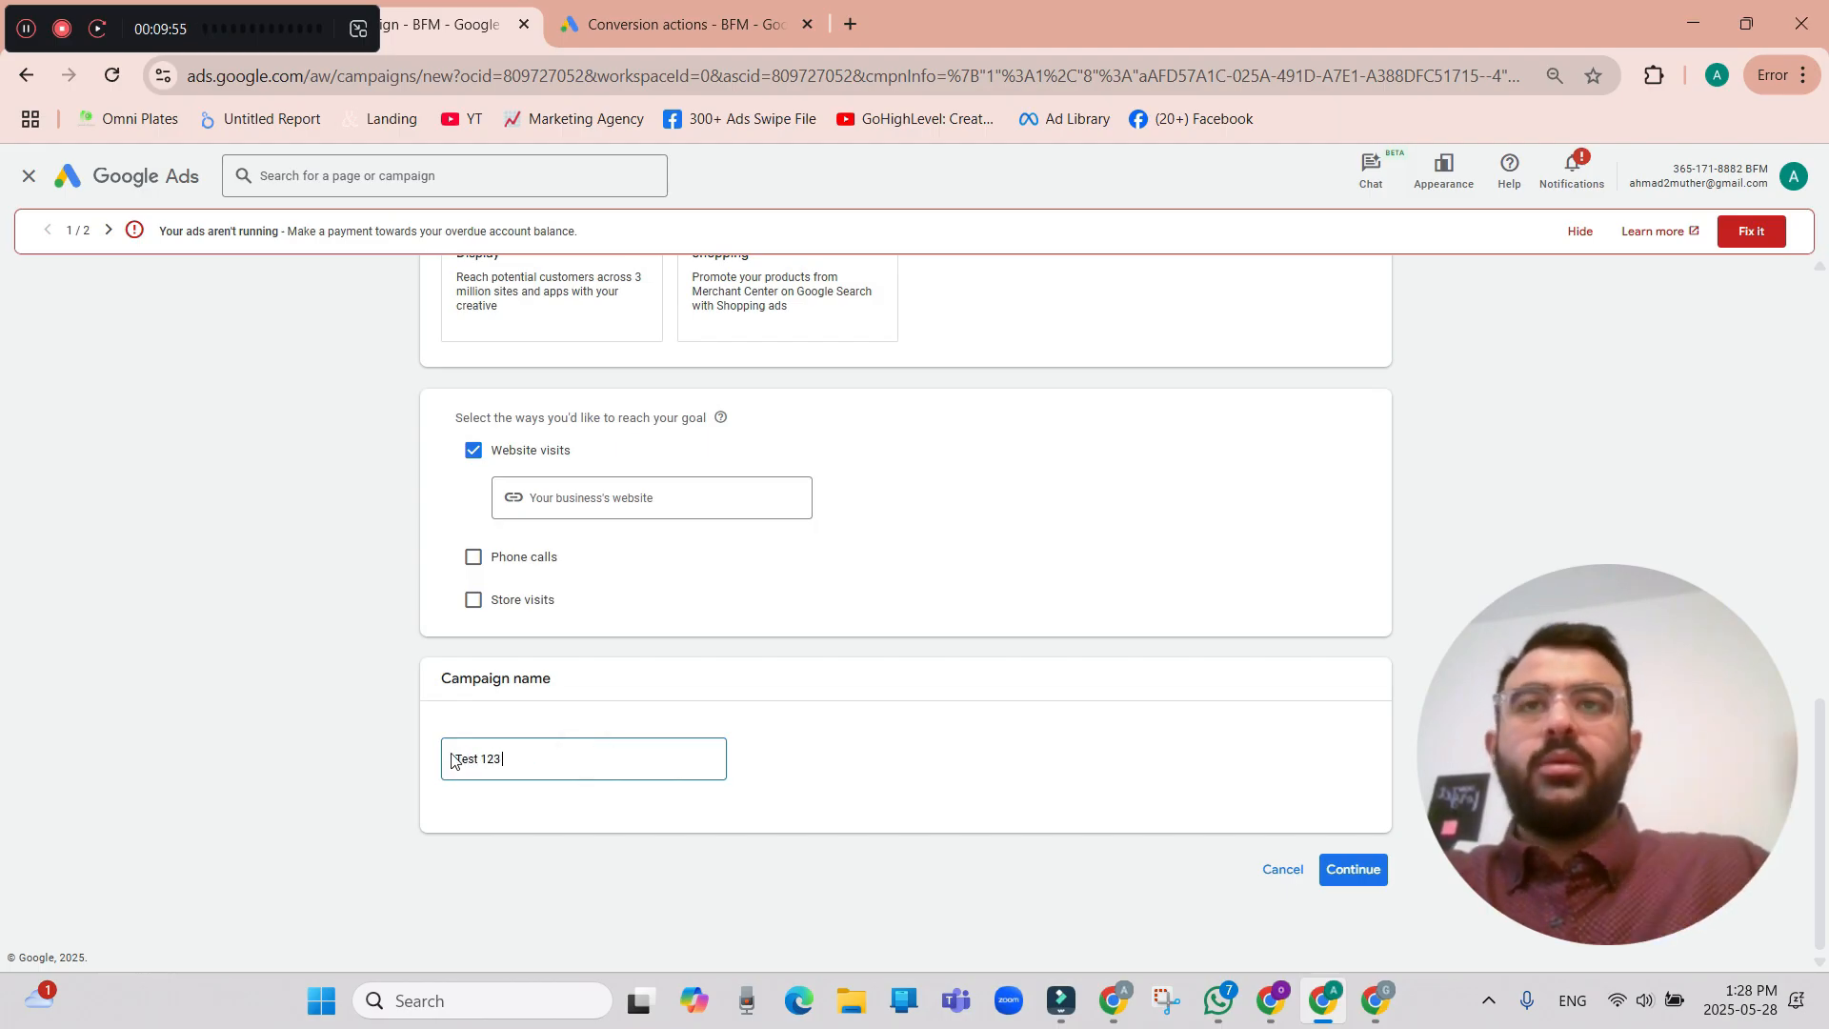
{"action": "scroll", "coordinate": [829, 677], "scroll_direction": "up", "scroll_amount": 1}
{"action": "scroll", "coordinate": [931, 768], "scroll_direction": "down", "scroll_amount": 1}
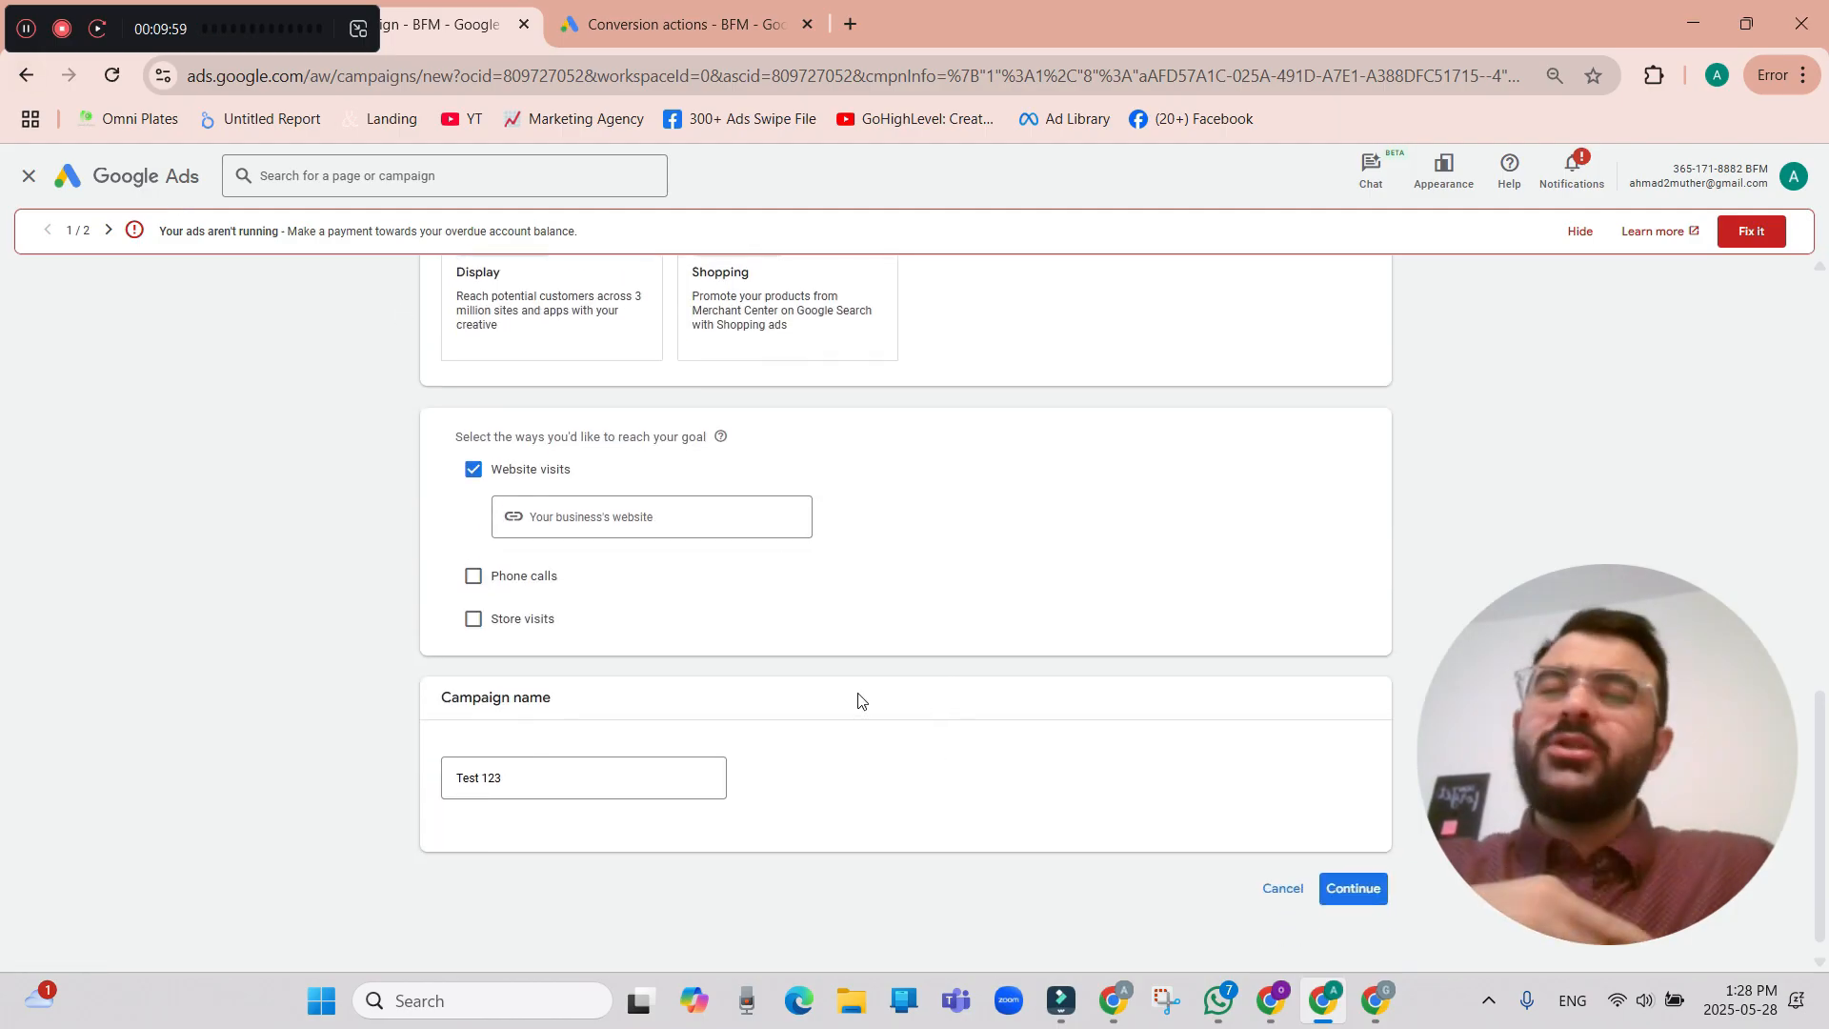
{"action": "left_click", "coordinate": [1372, 884]}
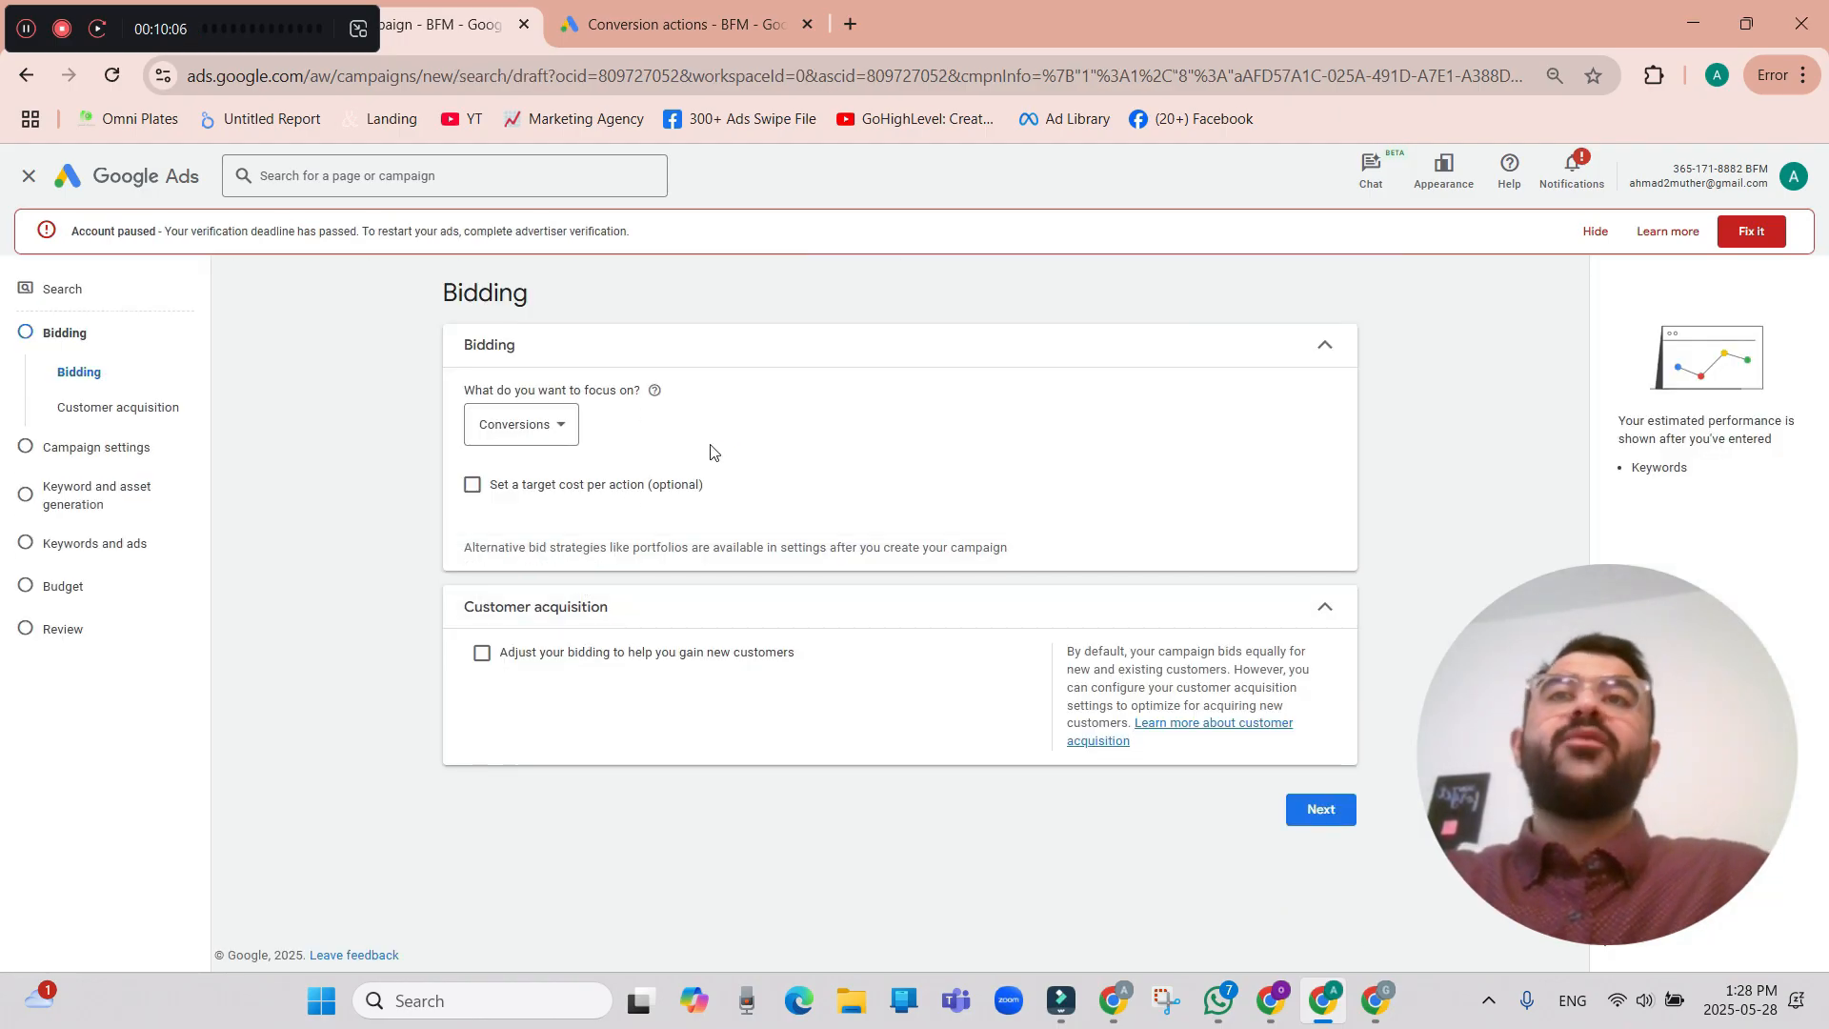
Review the bidding focus options, choose Conversions and proceed to the campaign settings.
{"action": "left_click", "coordinate": [559, 434]}
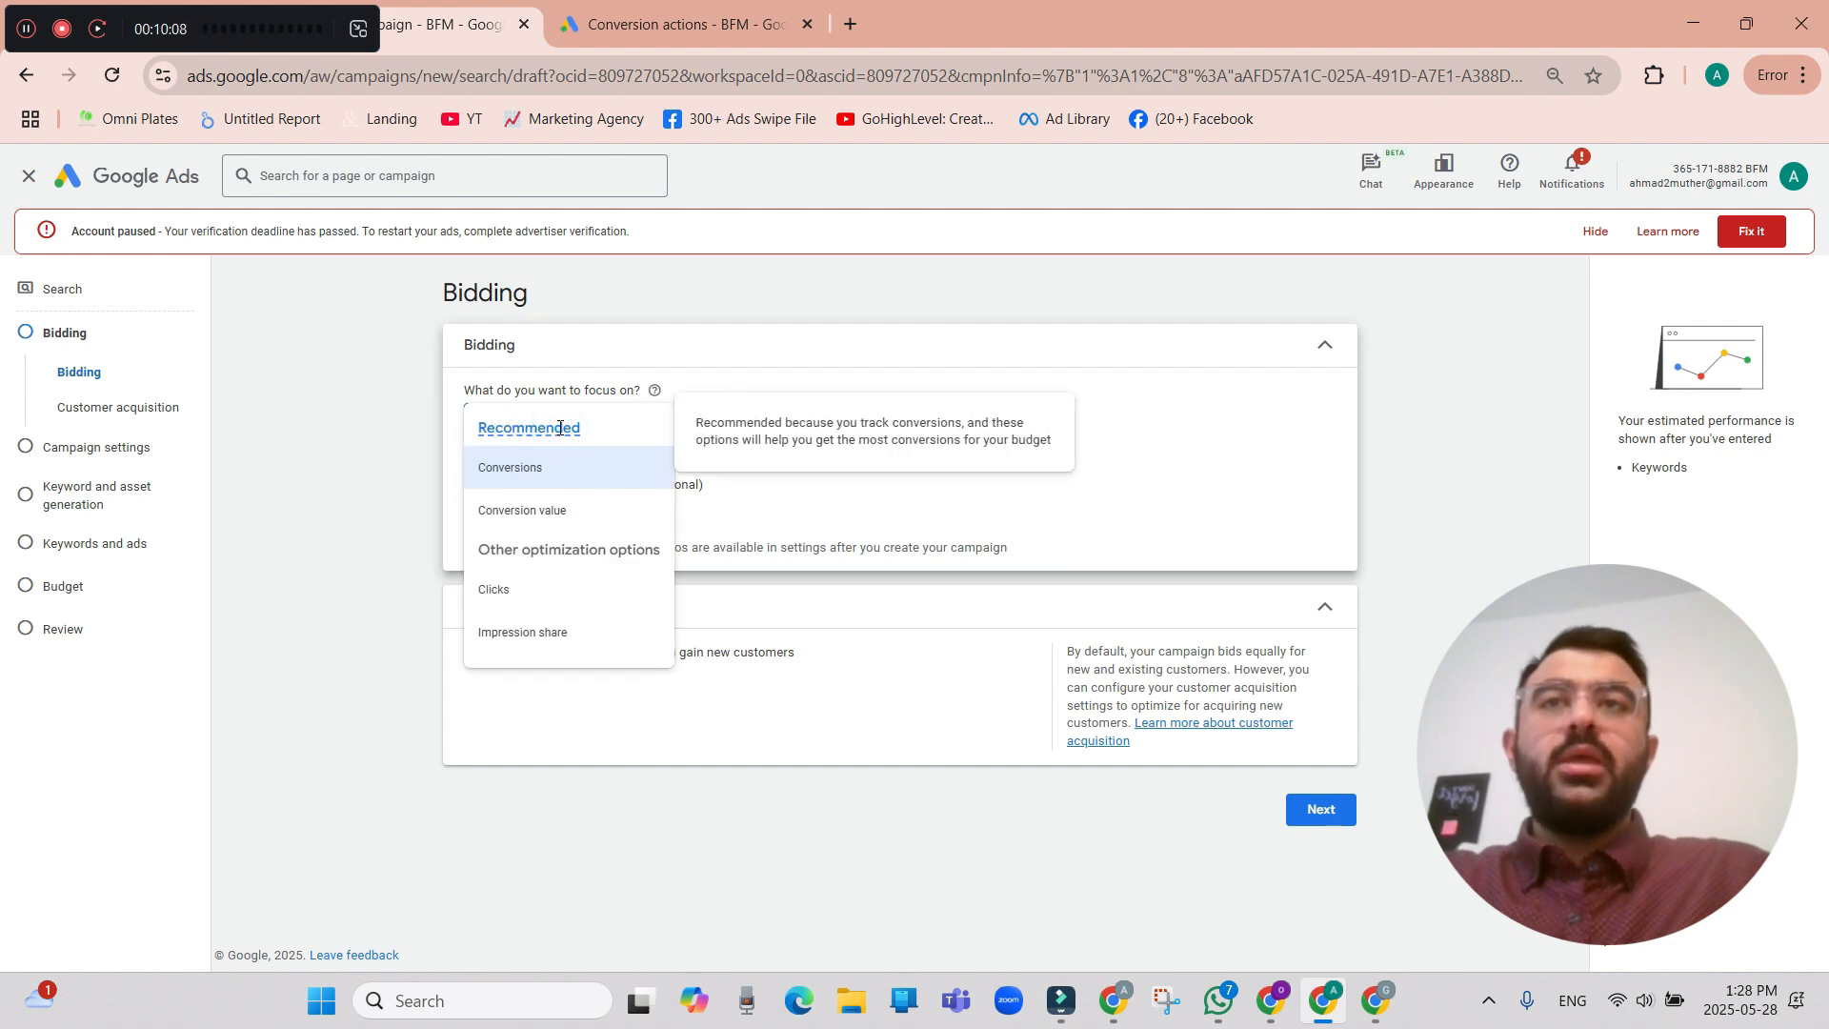
{"action": "left_click", "coordinate": [788, 370]}
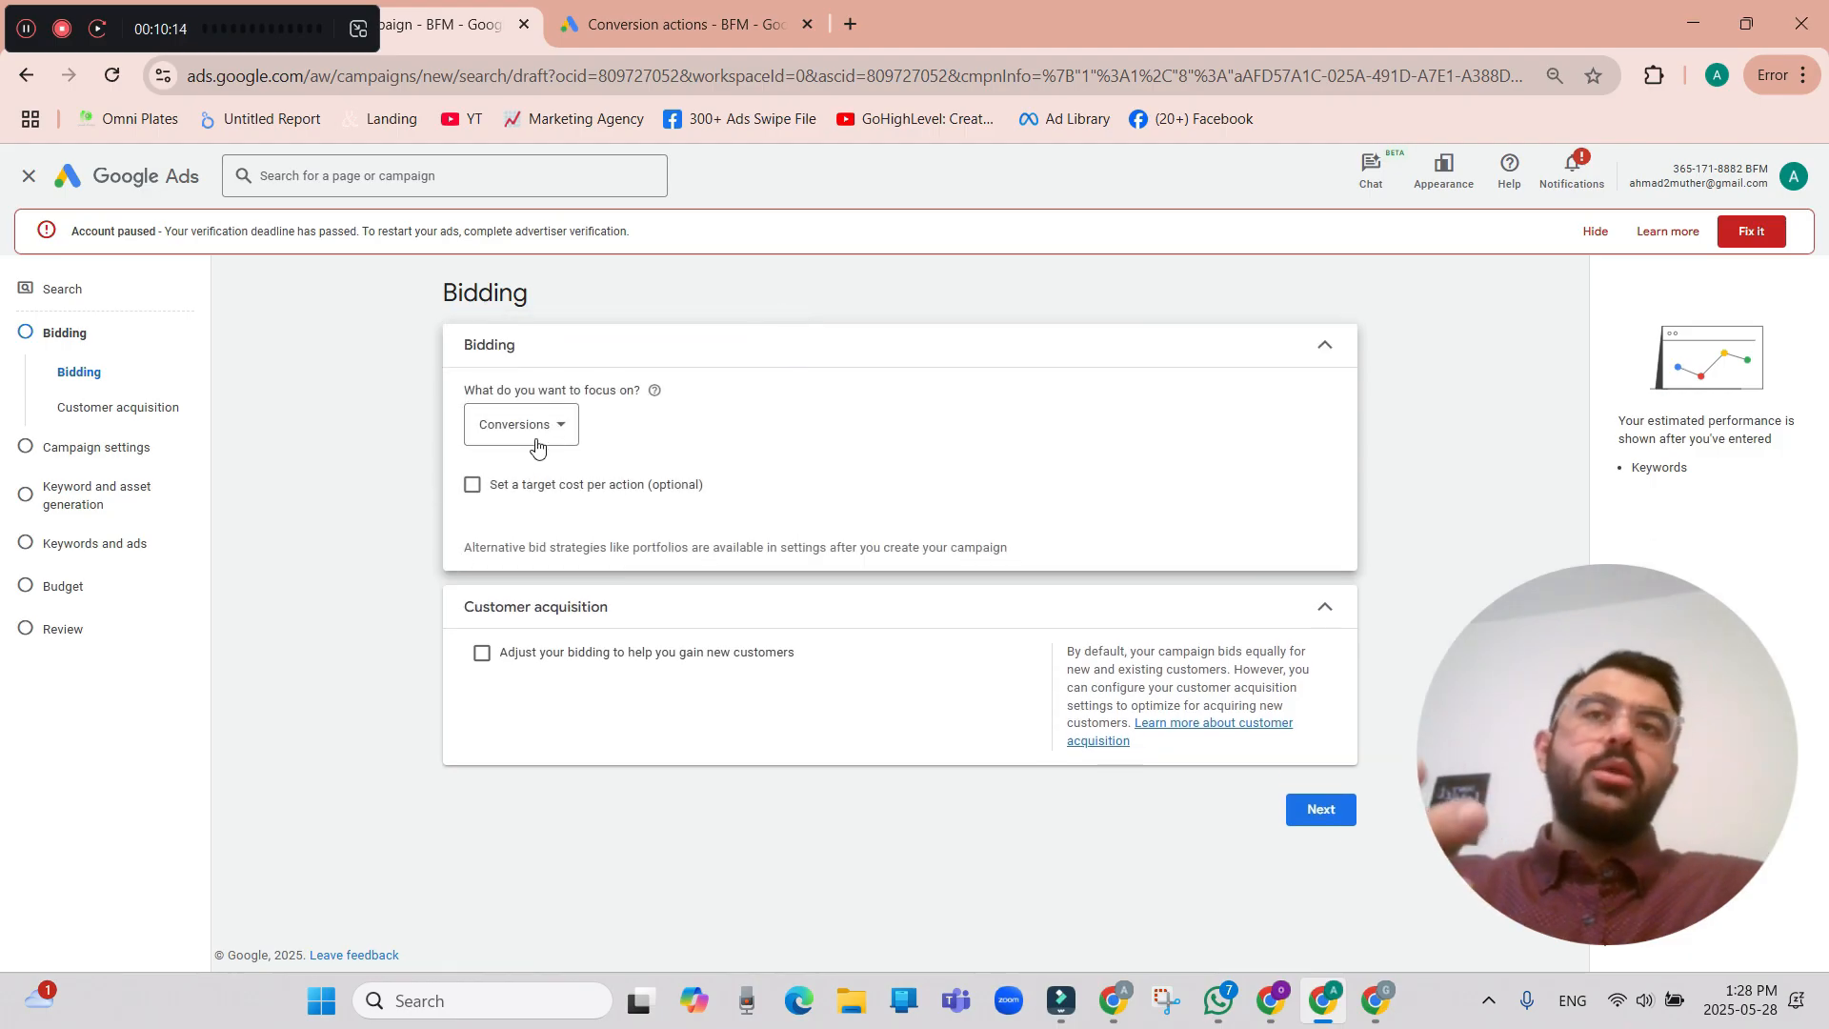
{"action": "left_click", "coordinate": [545, 430]}
{"action": "mouse_move", "coordinate": [585, 517]}
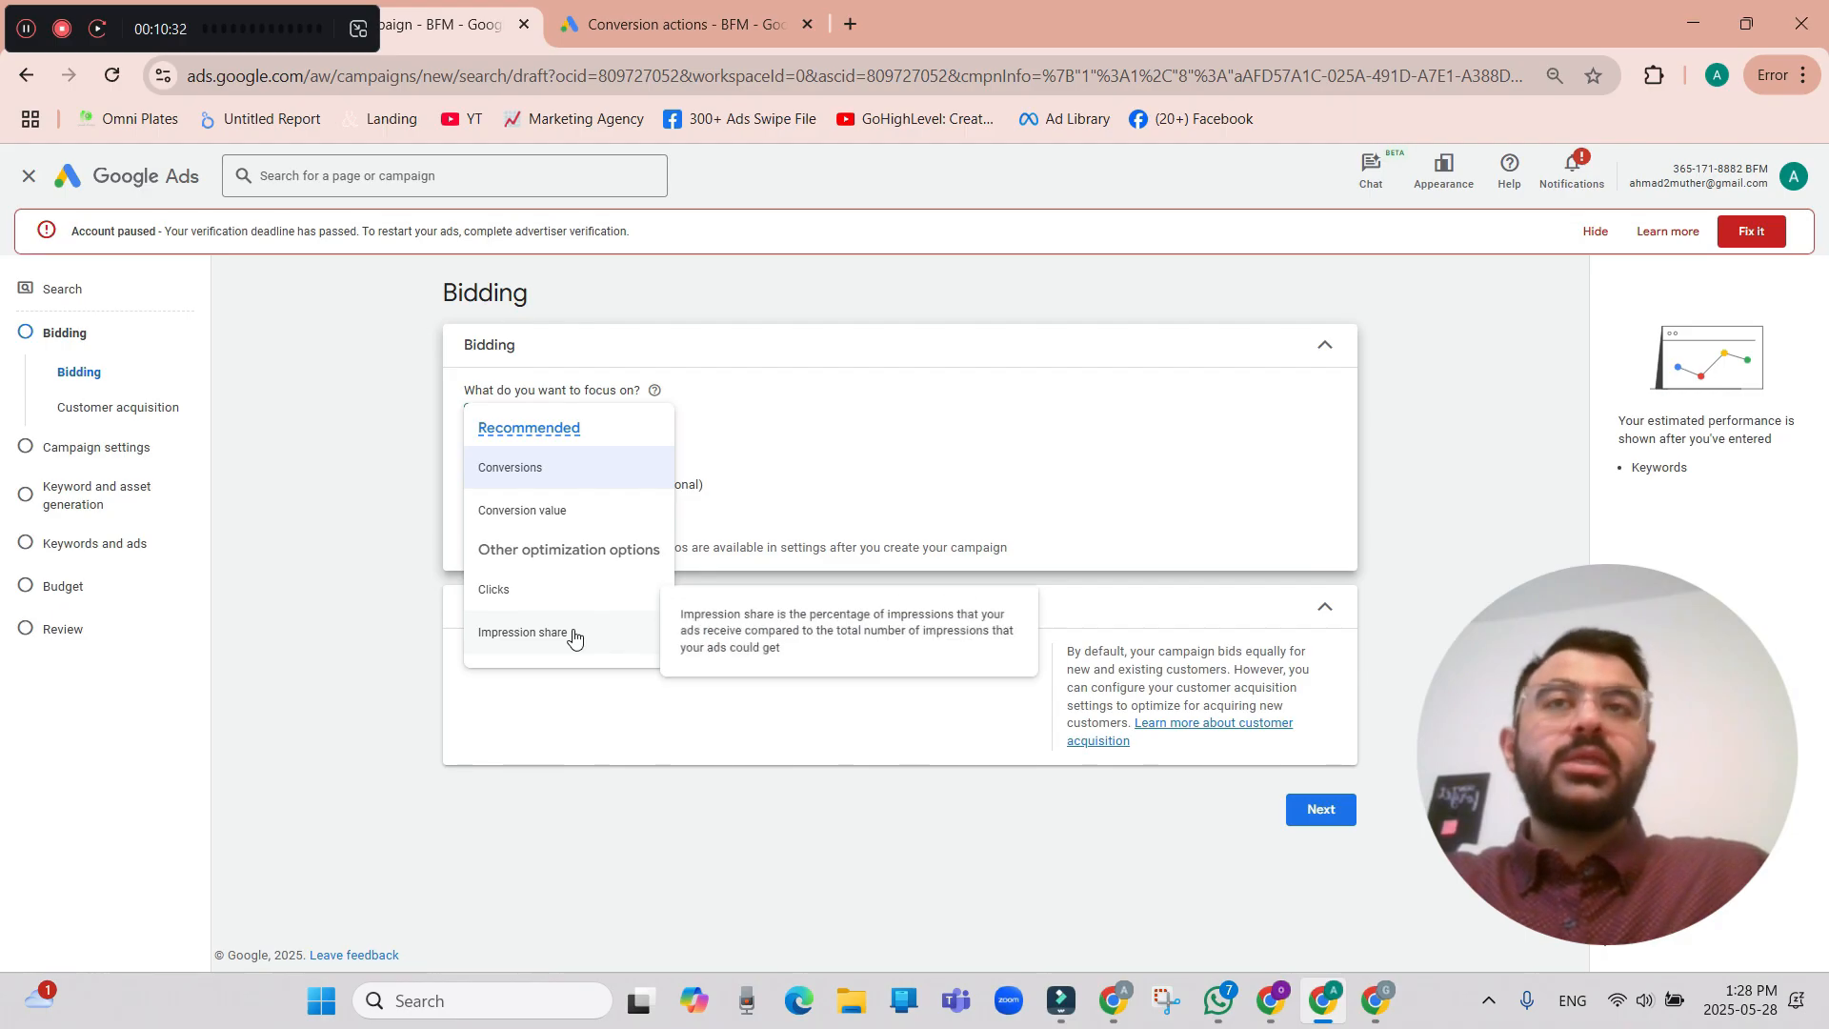
{"action": "left_click", "coordinate": [572, 468]}
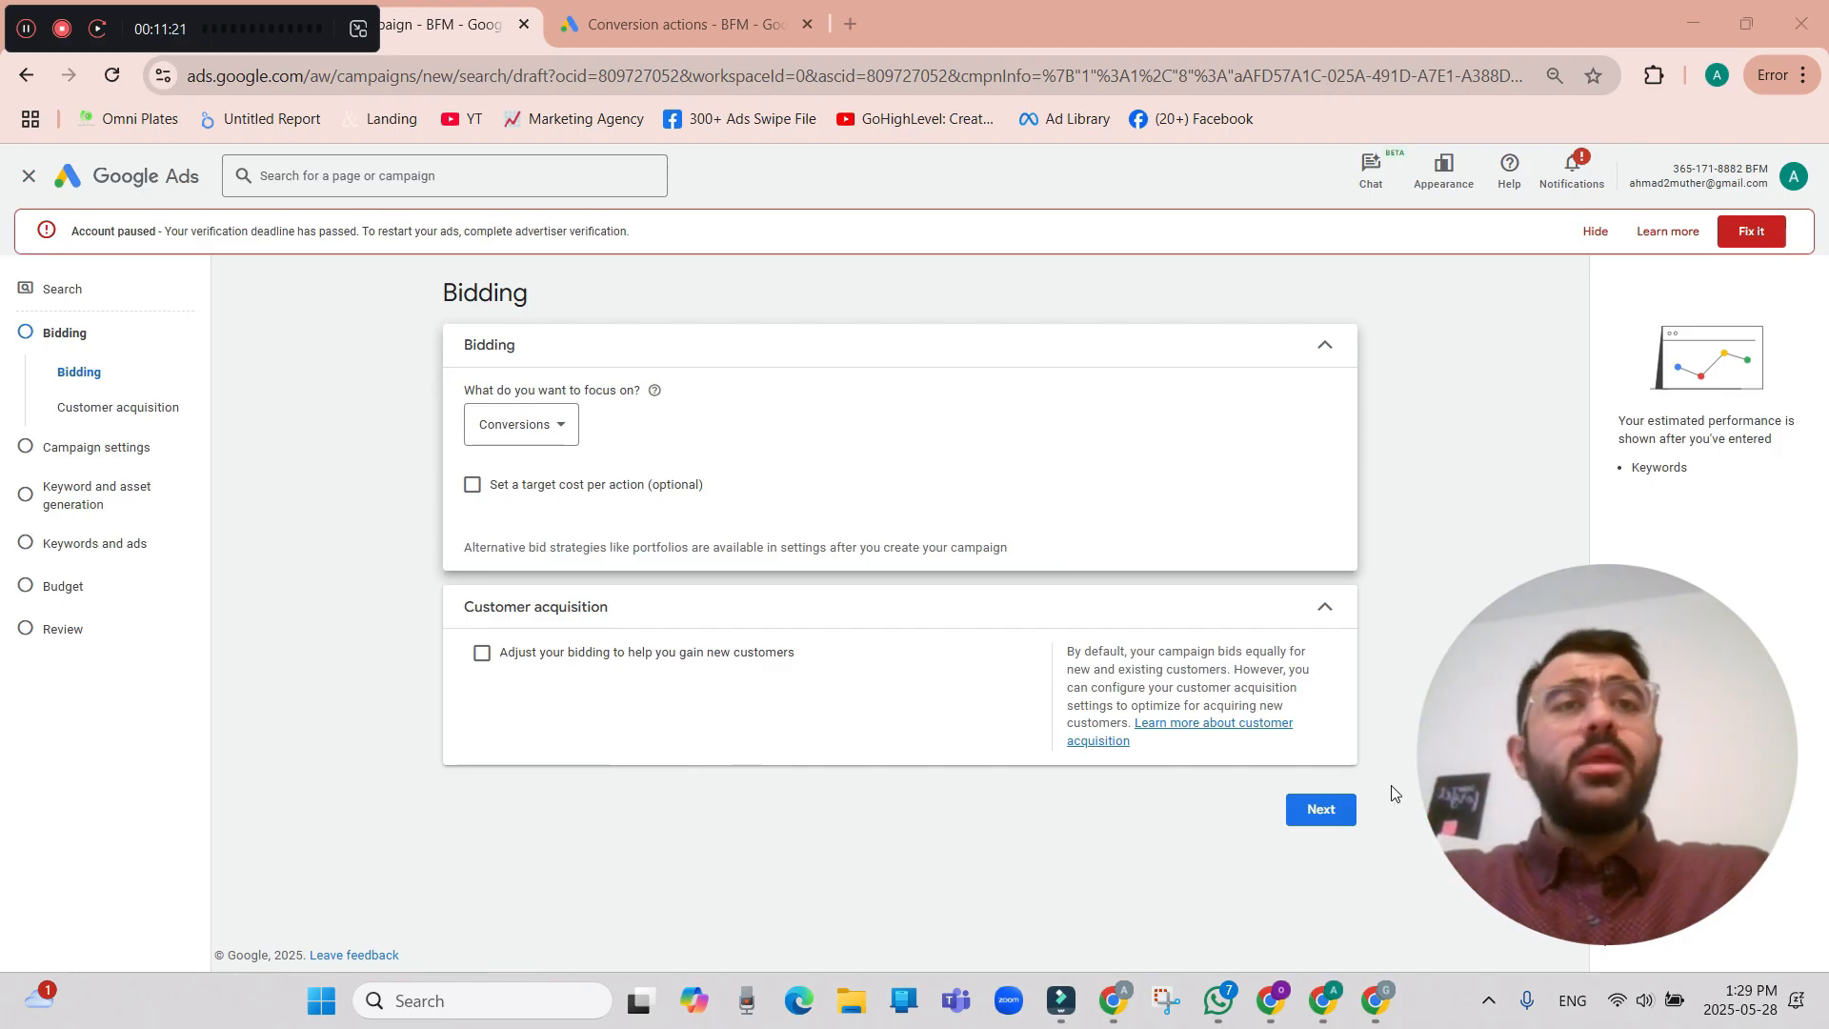
{"action": "left_click", "coordinate": [1349, 812]}
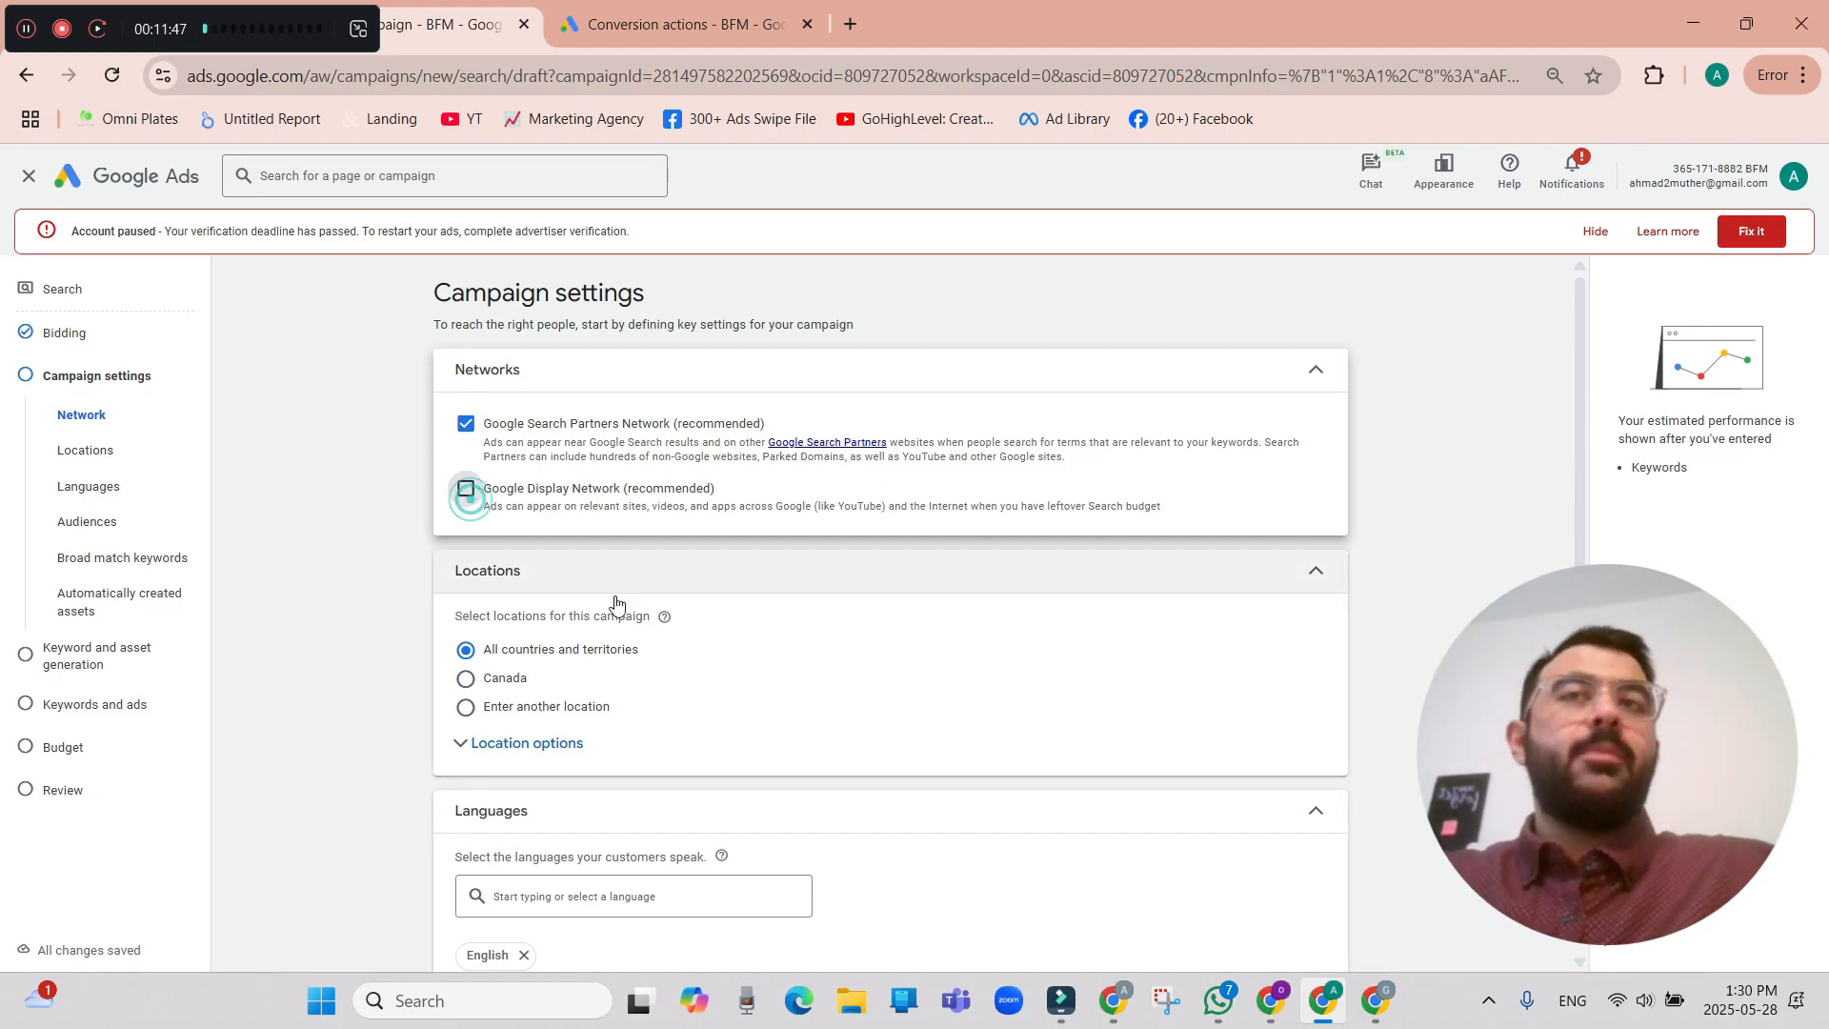
Exclude the Google Display Network from the campaign's networks and go to the location settings.
{"action": "left_click", "coordinate": [466, 490]}
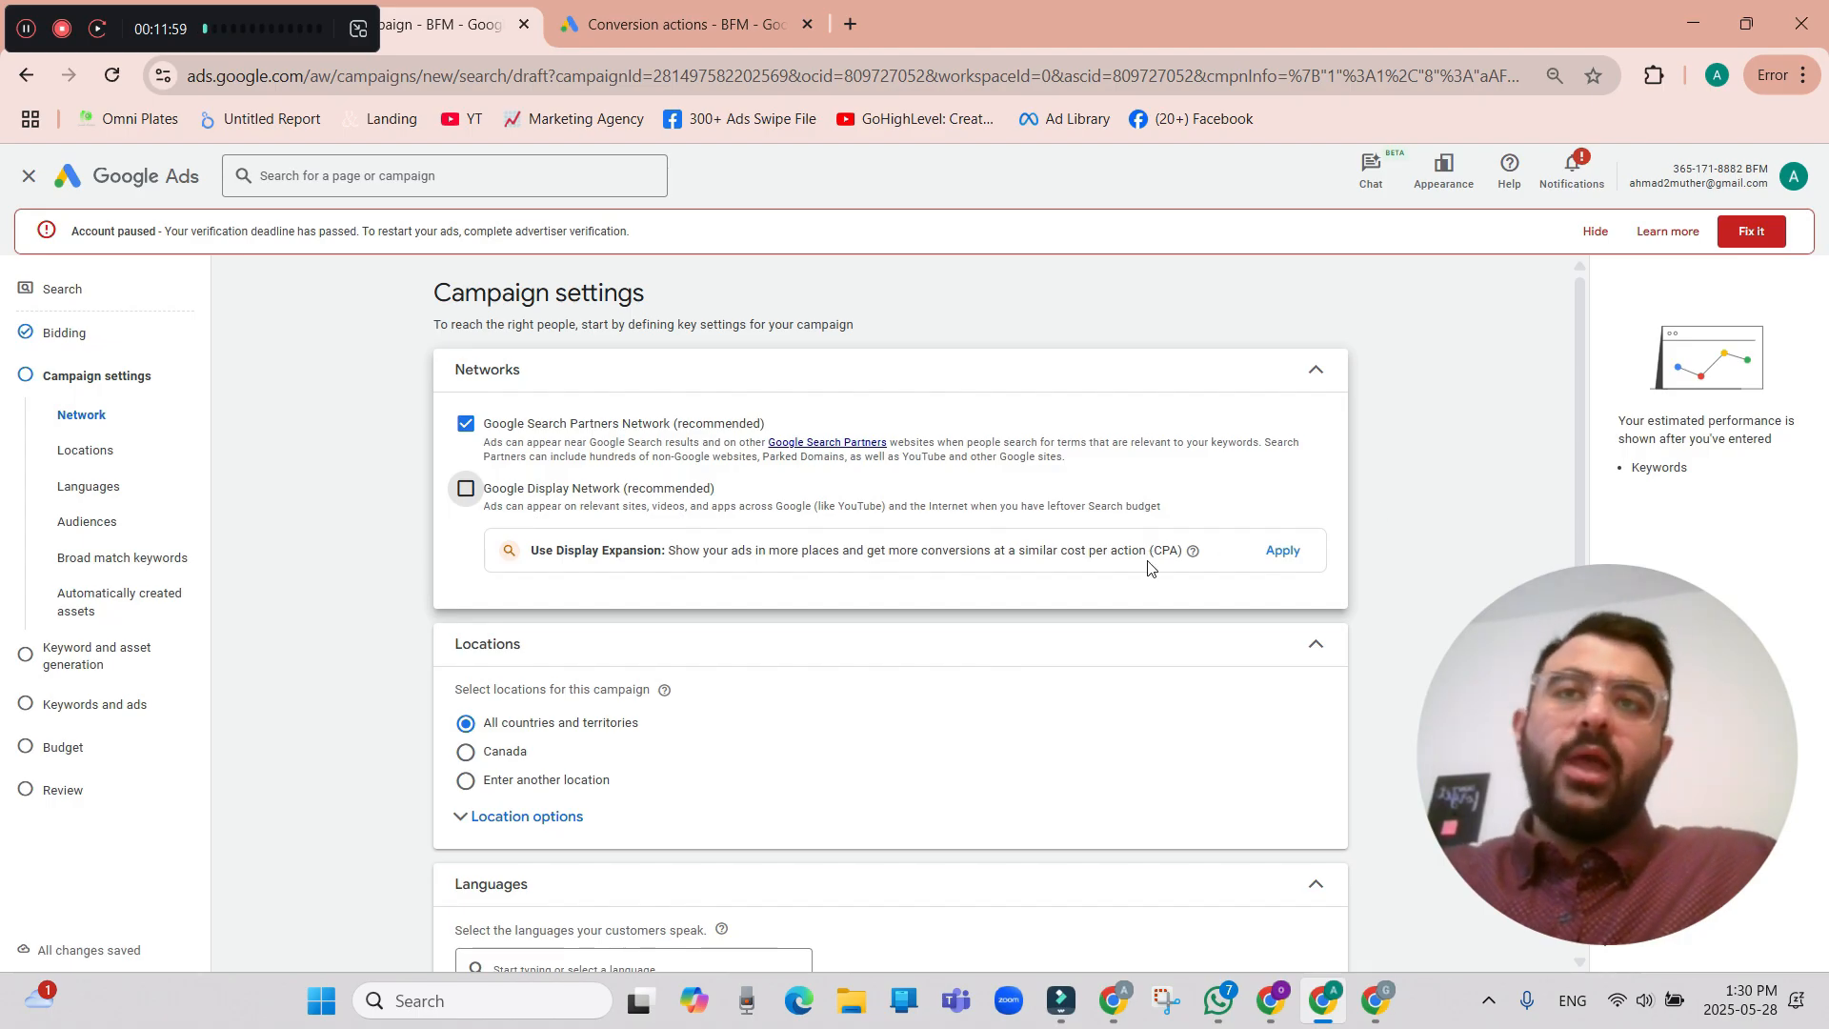
{"action": "scroll", "coordinate": [747, 579], "scroll_direction": "down", "scroll_amount": 1}
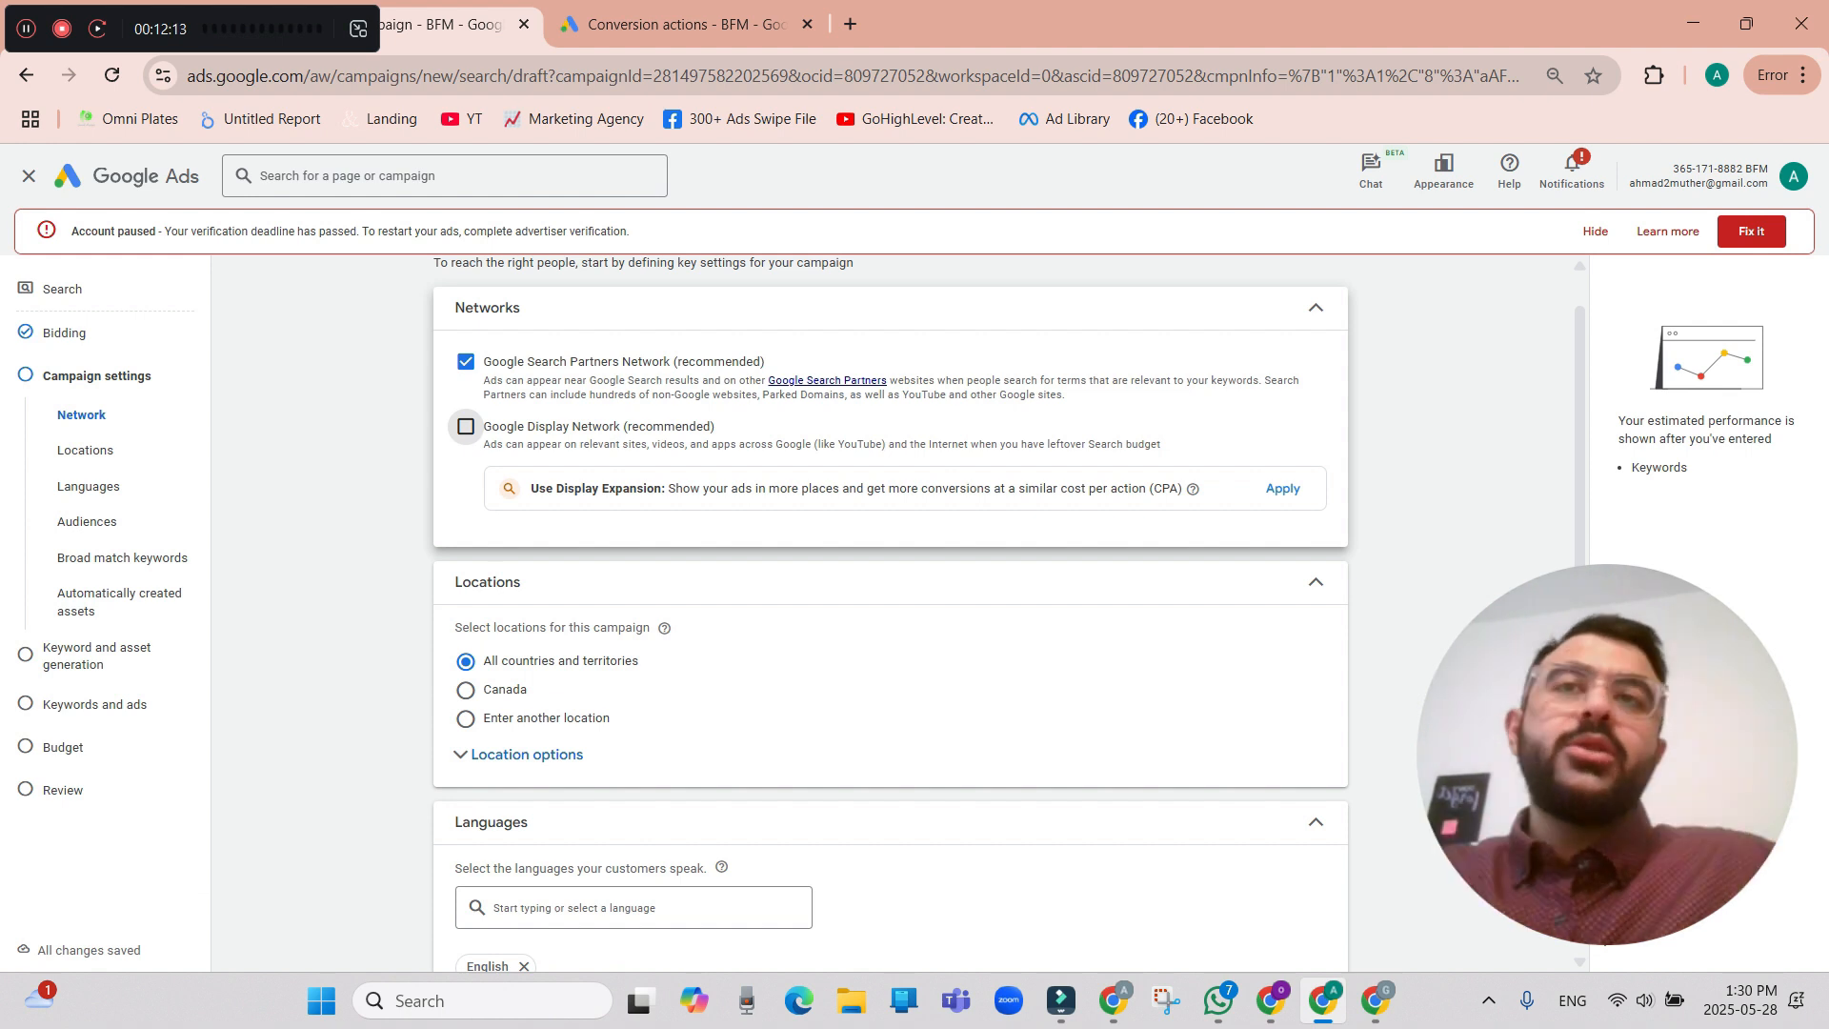
{"action": "scroll", "coordinate": [1006, 612], "scroll_direction": "down", "scroll_amount": 1}
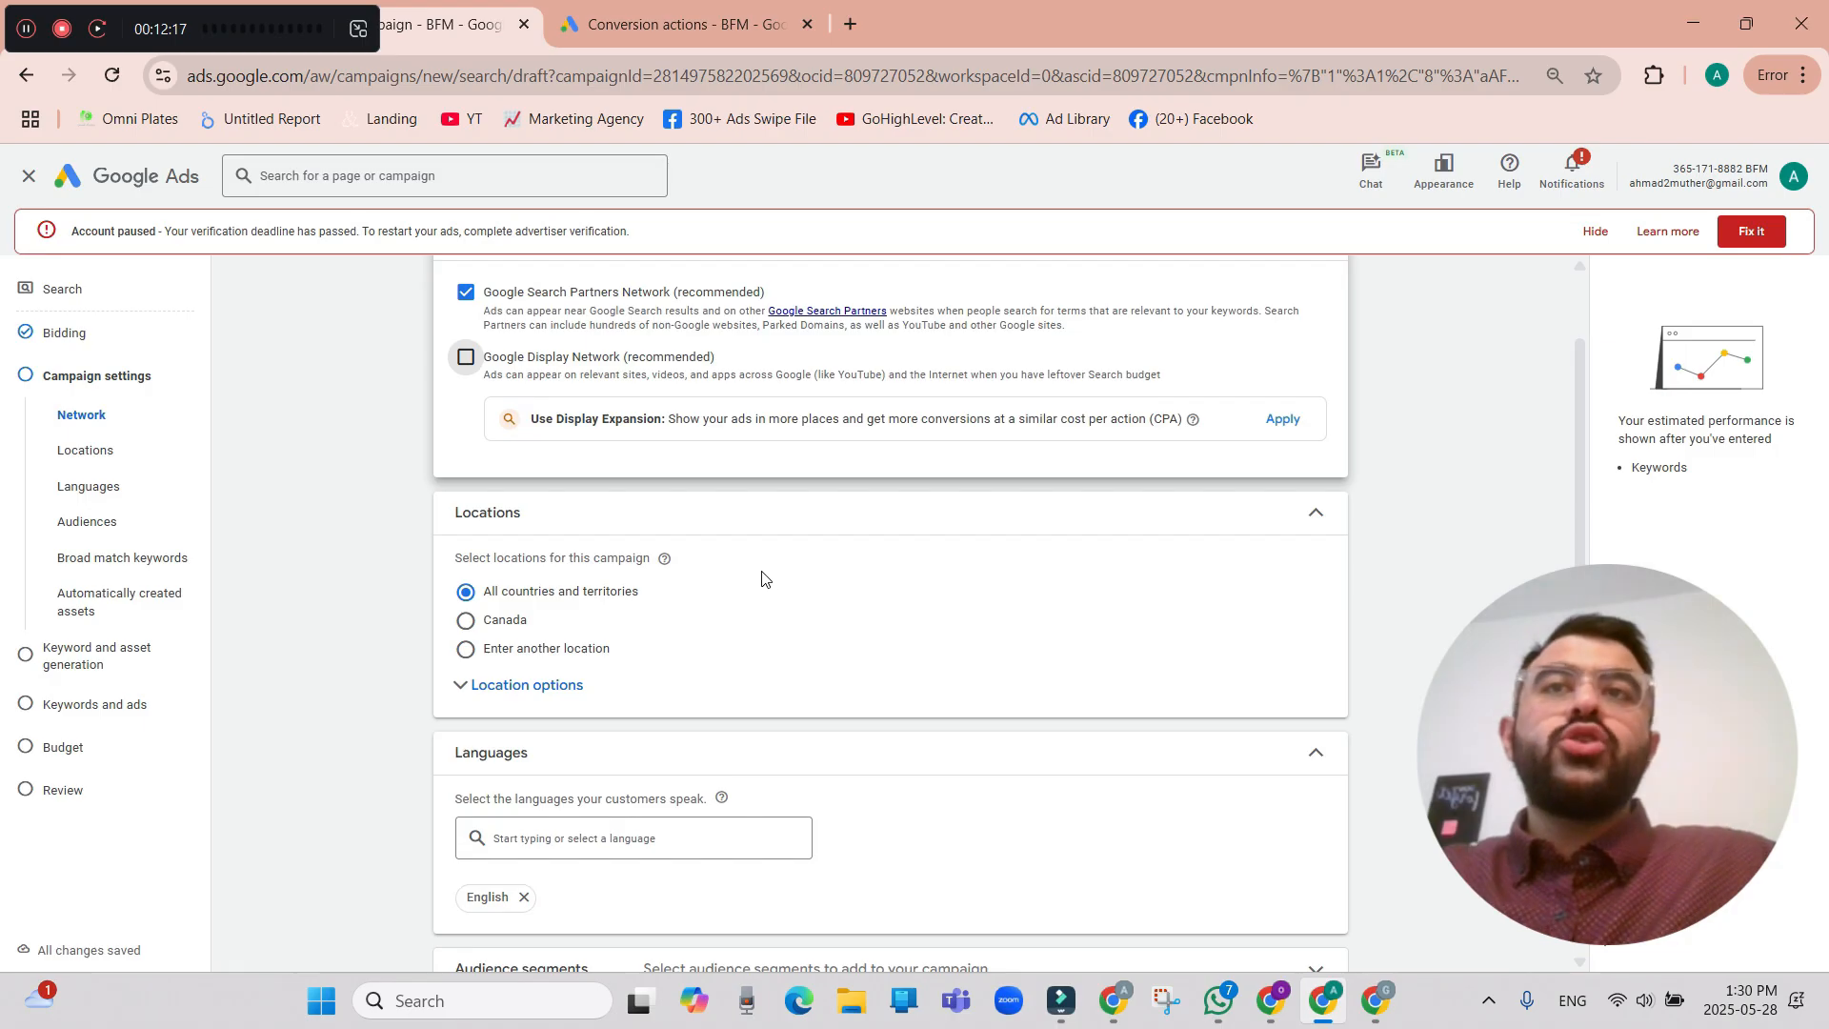
{"action": "scroll", "coordinate": [733, 585], "scroll_direction": "down", "scroll_amount": 1}
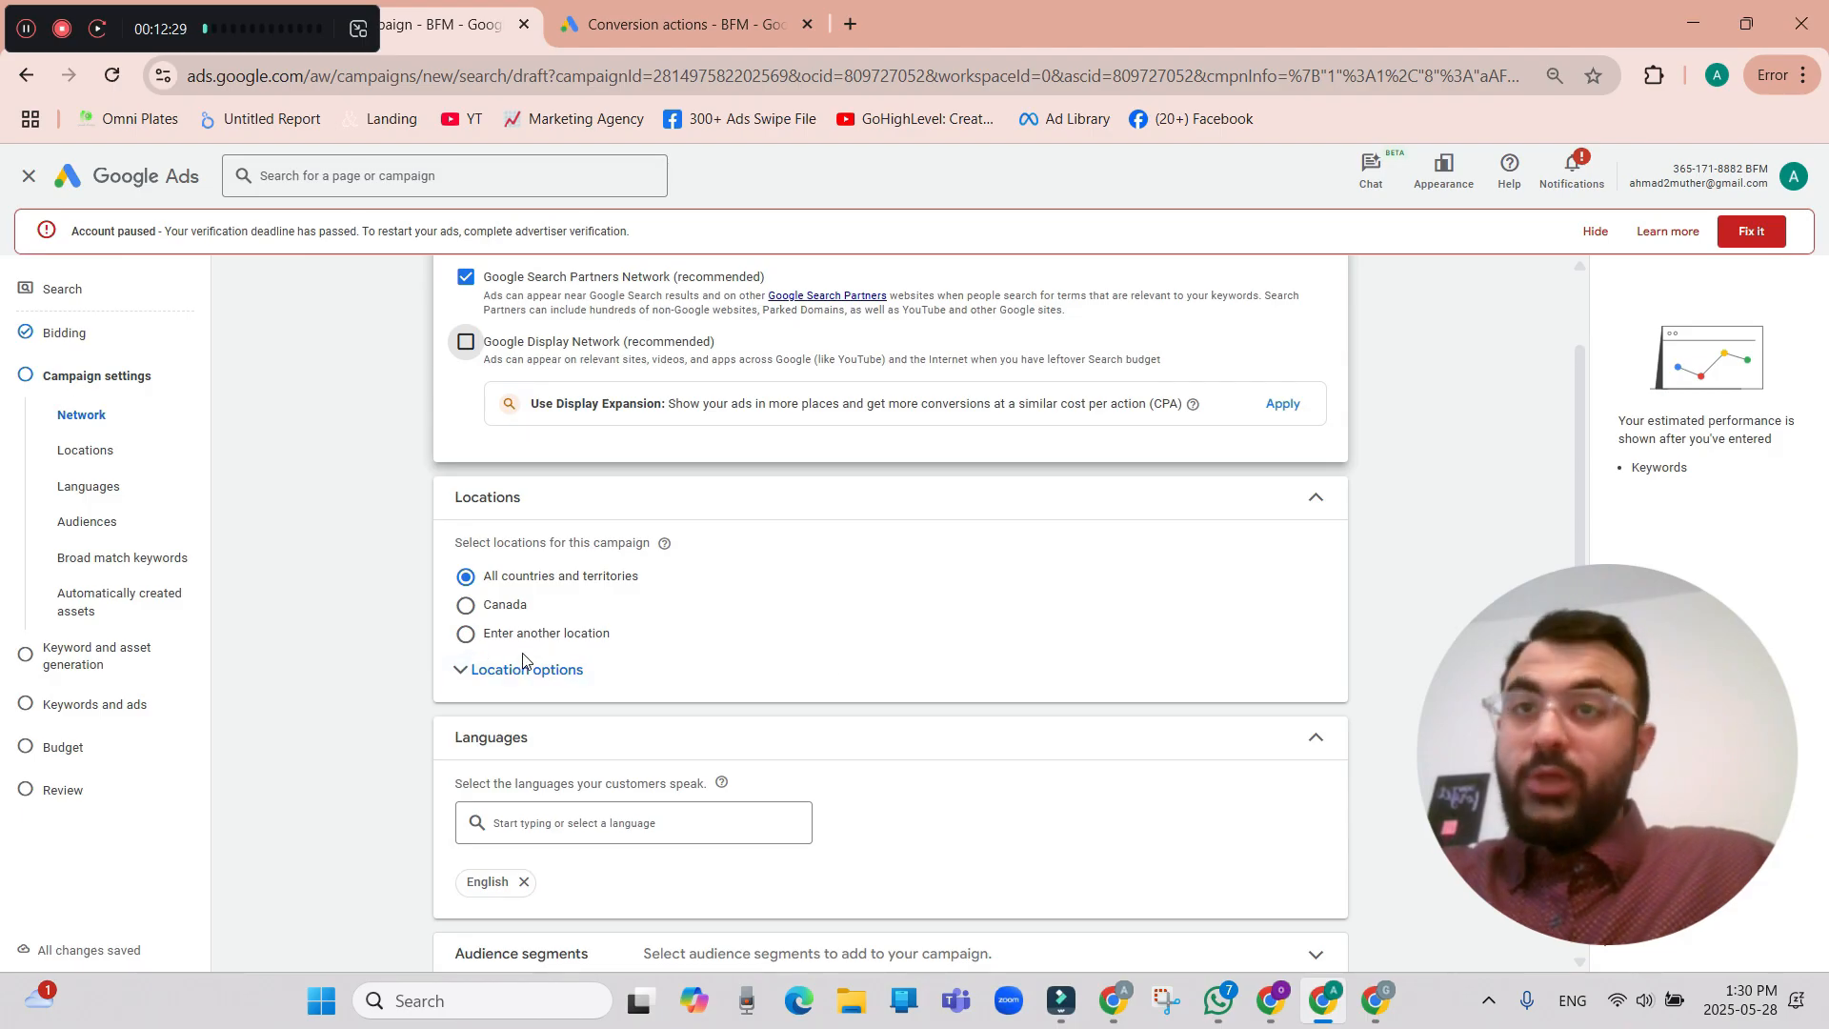
Choose to enter another location for the campaign and limit targeting to Presence: people in or regularly in the included locations.
{"action": "left_click", "coordinate": [467, 638]}
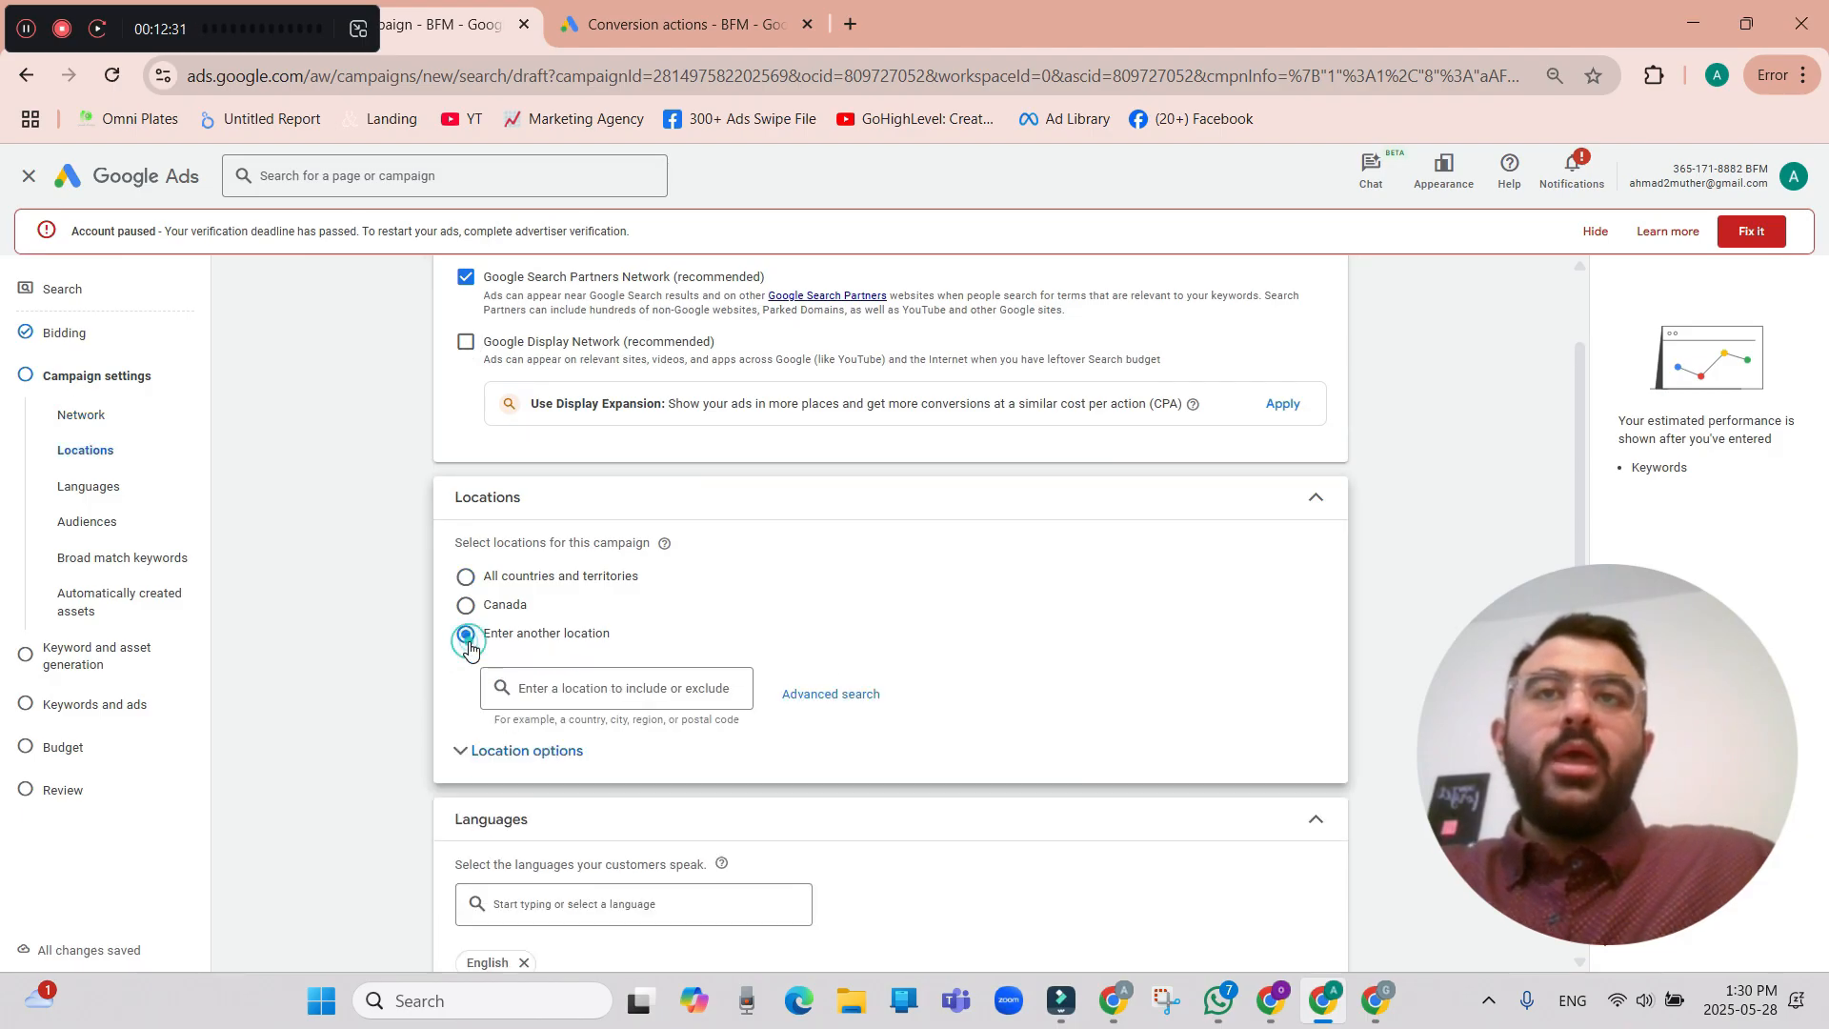
{"action": "left_click", "coordinate": [447, 762]}
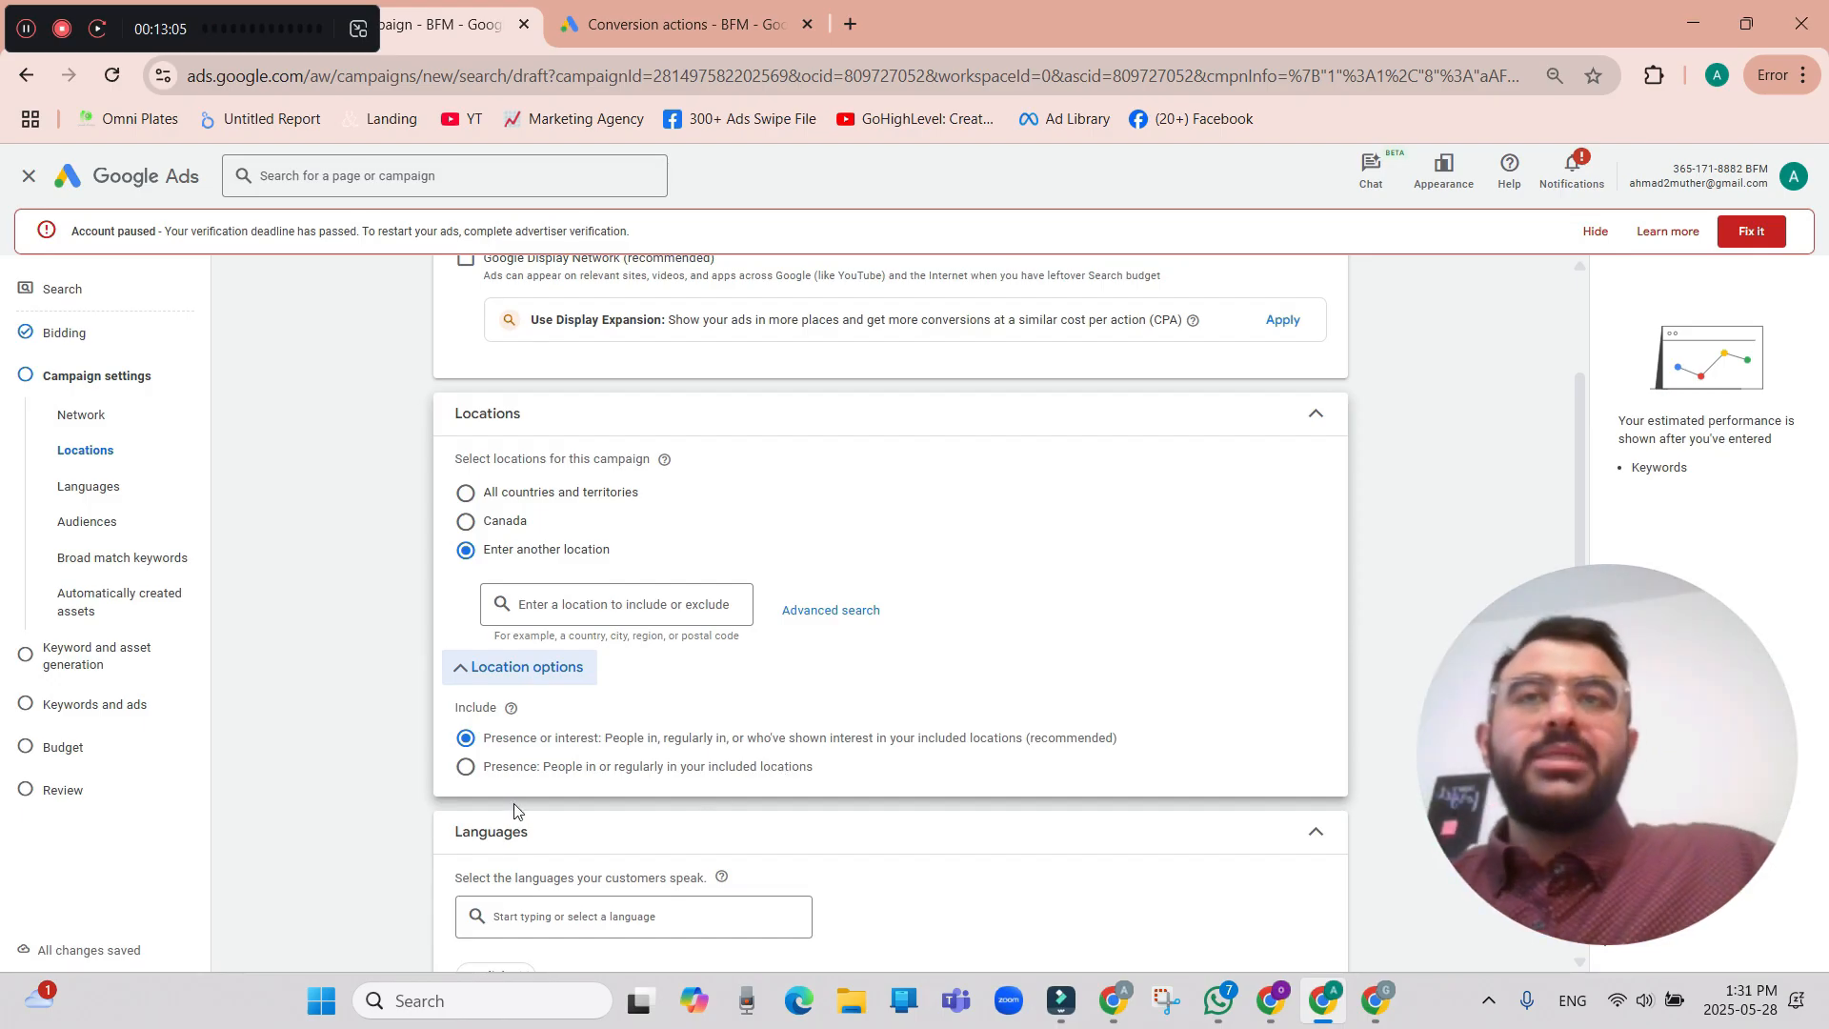
{"action": "left_click", "coordinate": [466, 767]}
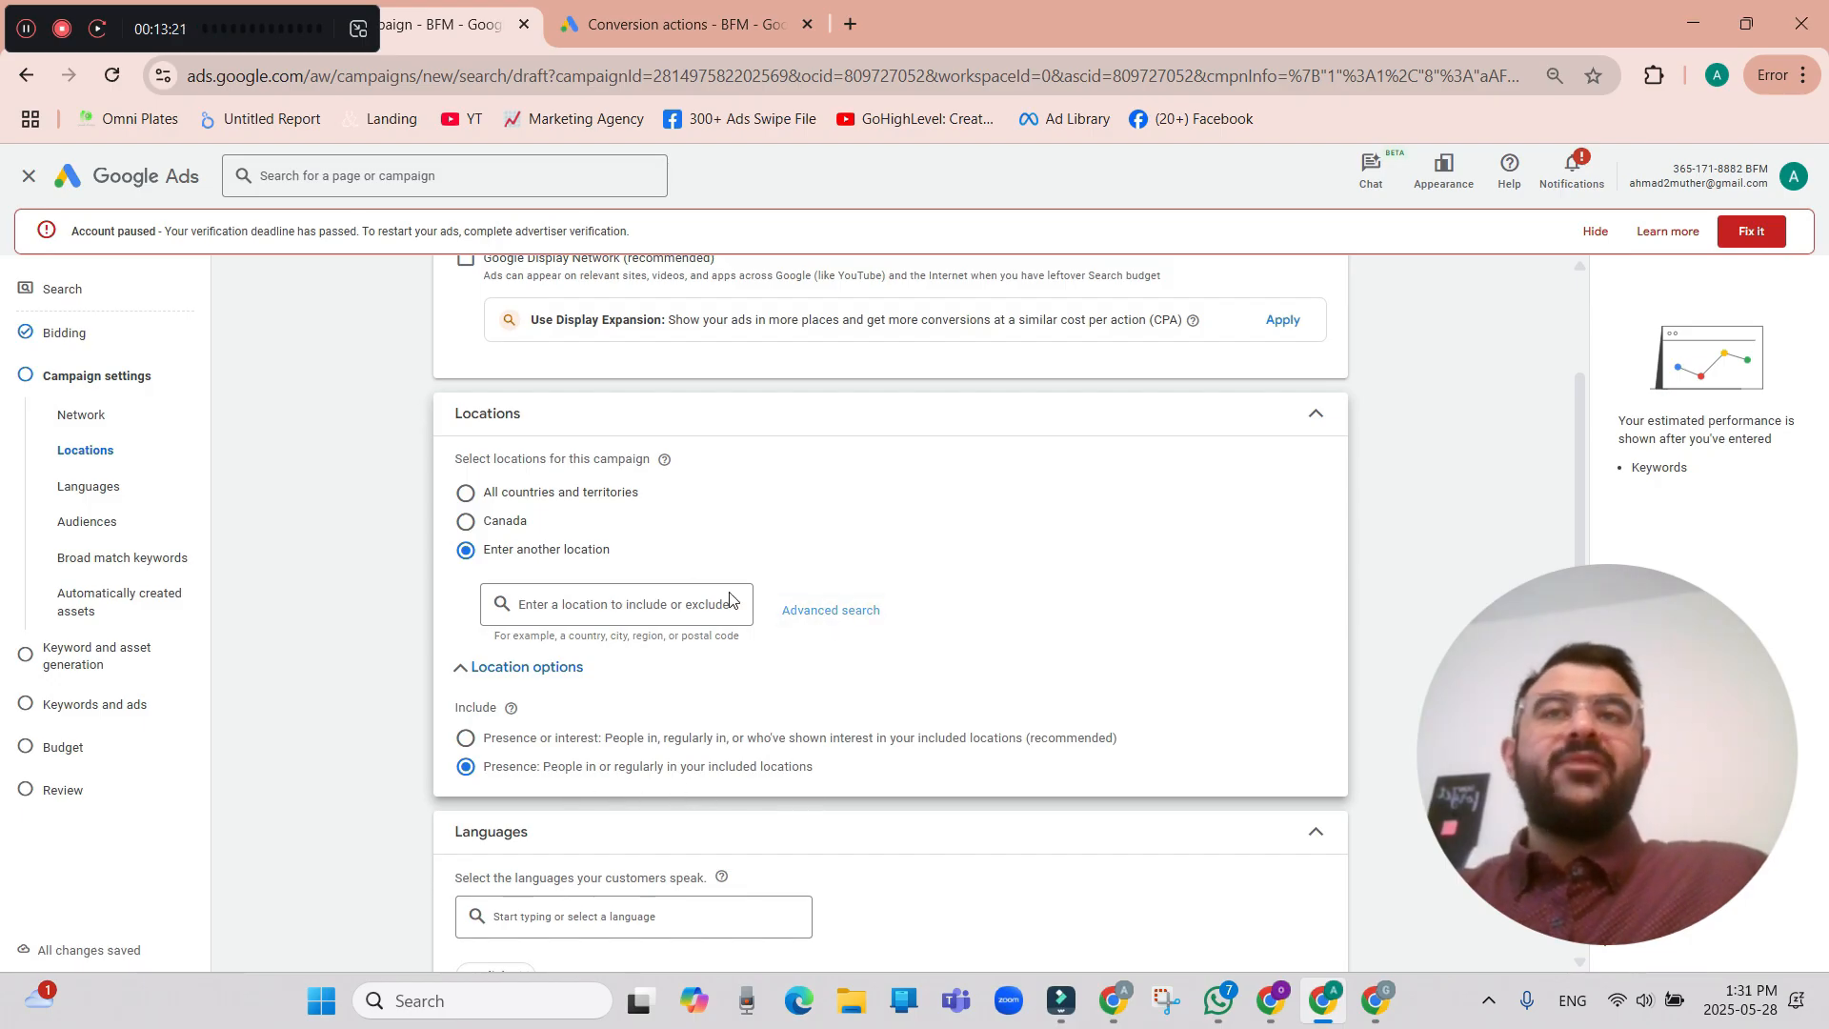
Open the advanced location search, switch to radius targeting and enter the New York street address as the centre.
{"action": "left_click", "coordinate": [809, 621]}
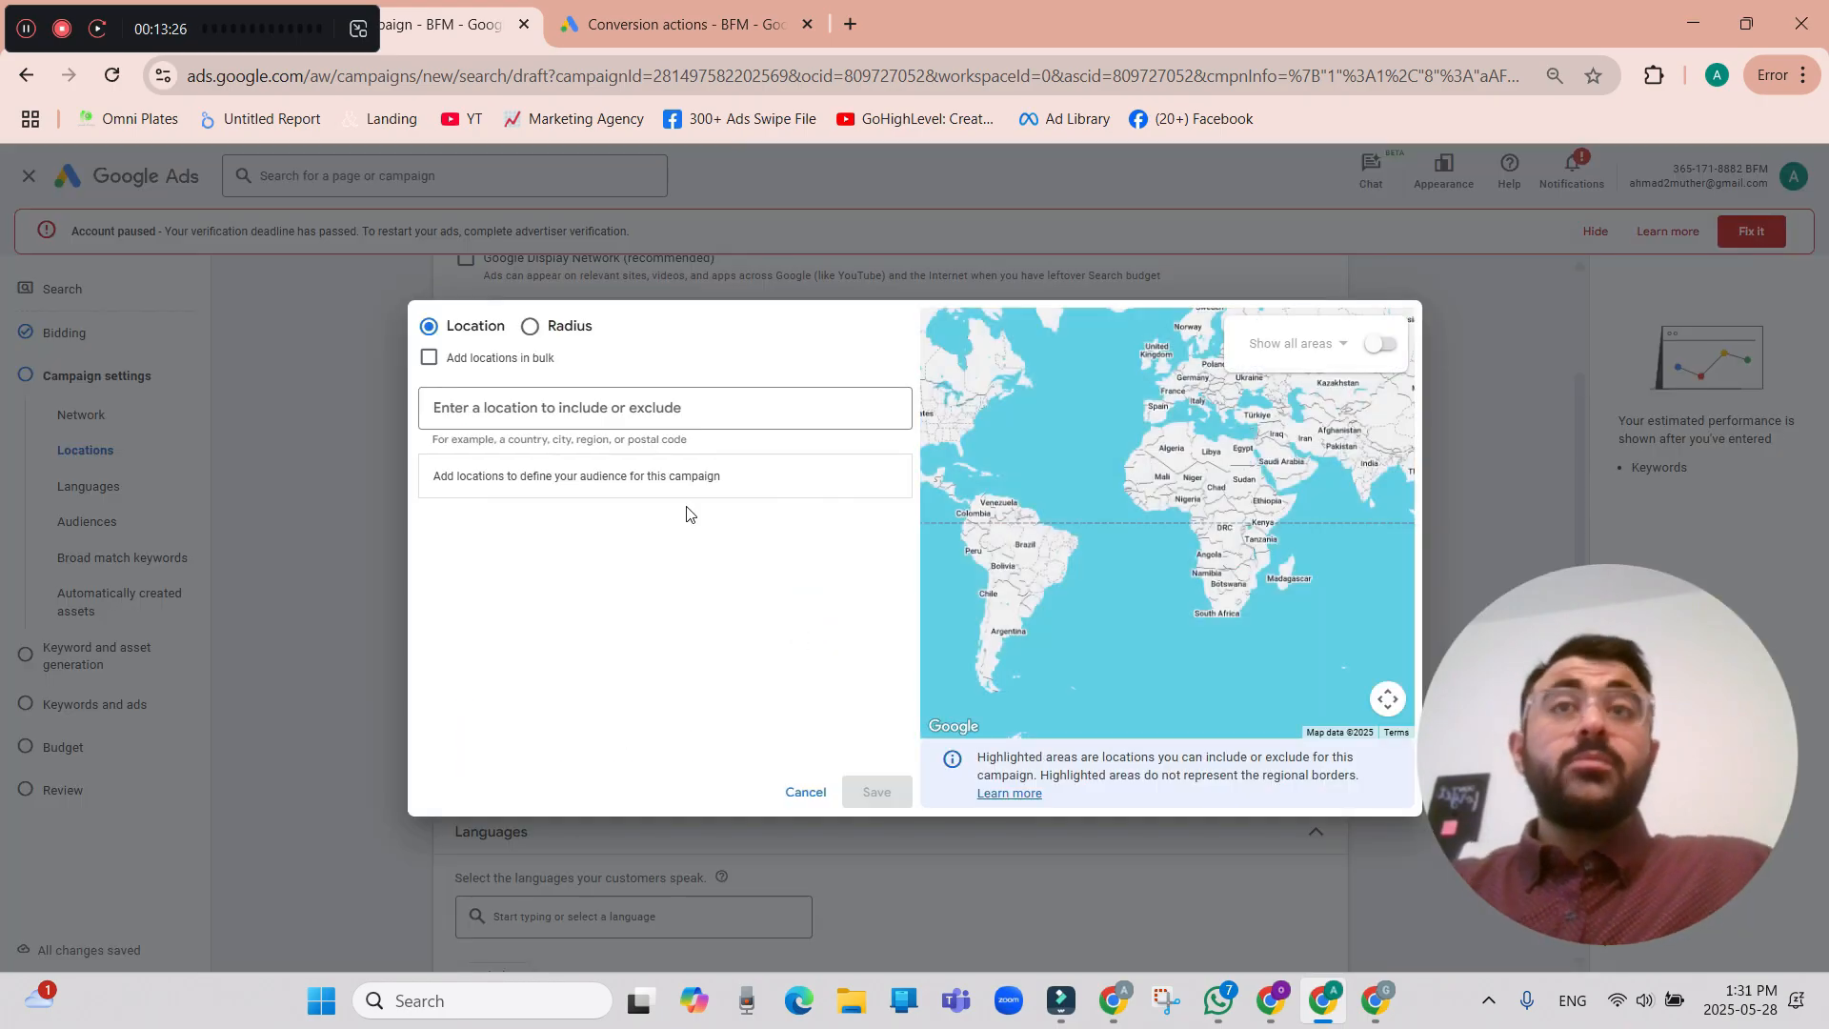
{"action": "left_click", "coordinate": [634, 408]}
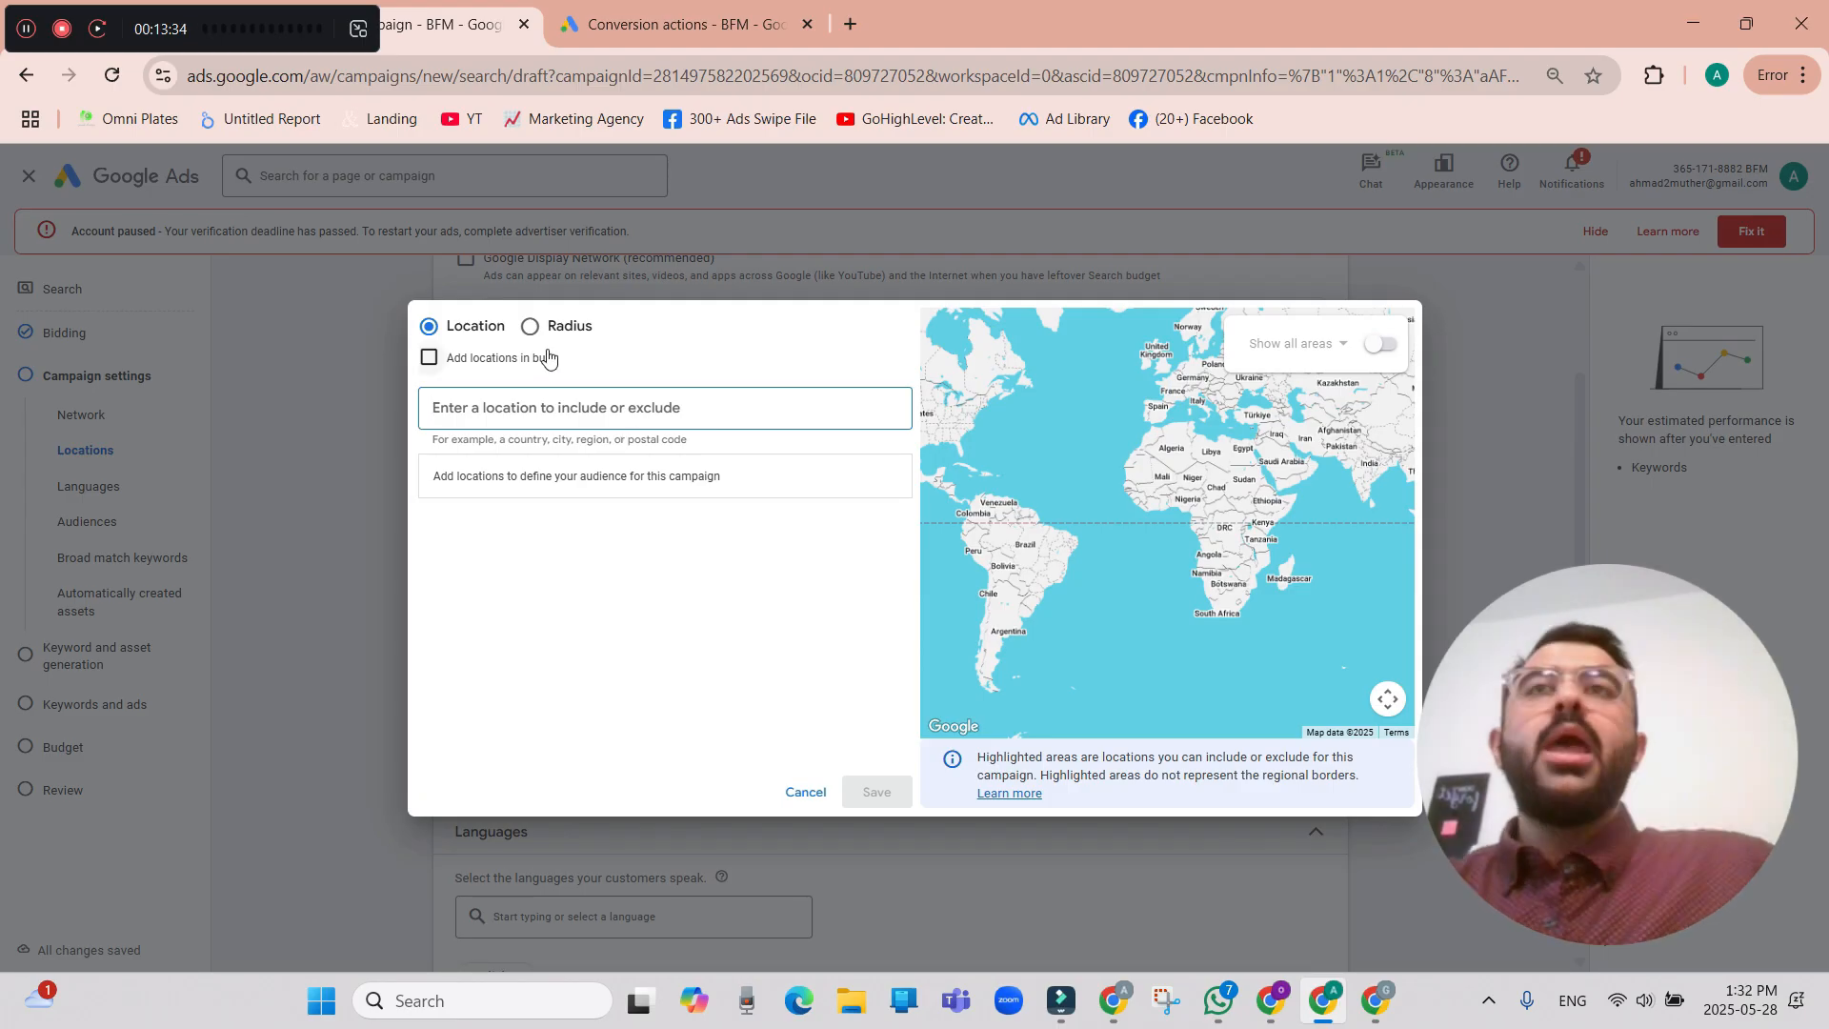
{"action": "left_click", "coordinate": [531, 327]}
{"action": "left_click", "coordinate": [583, 406]}
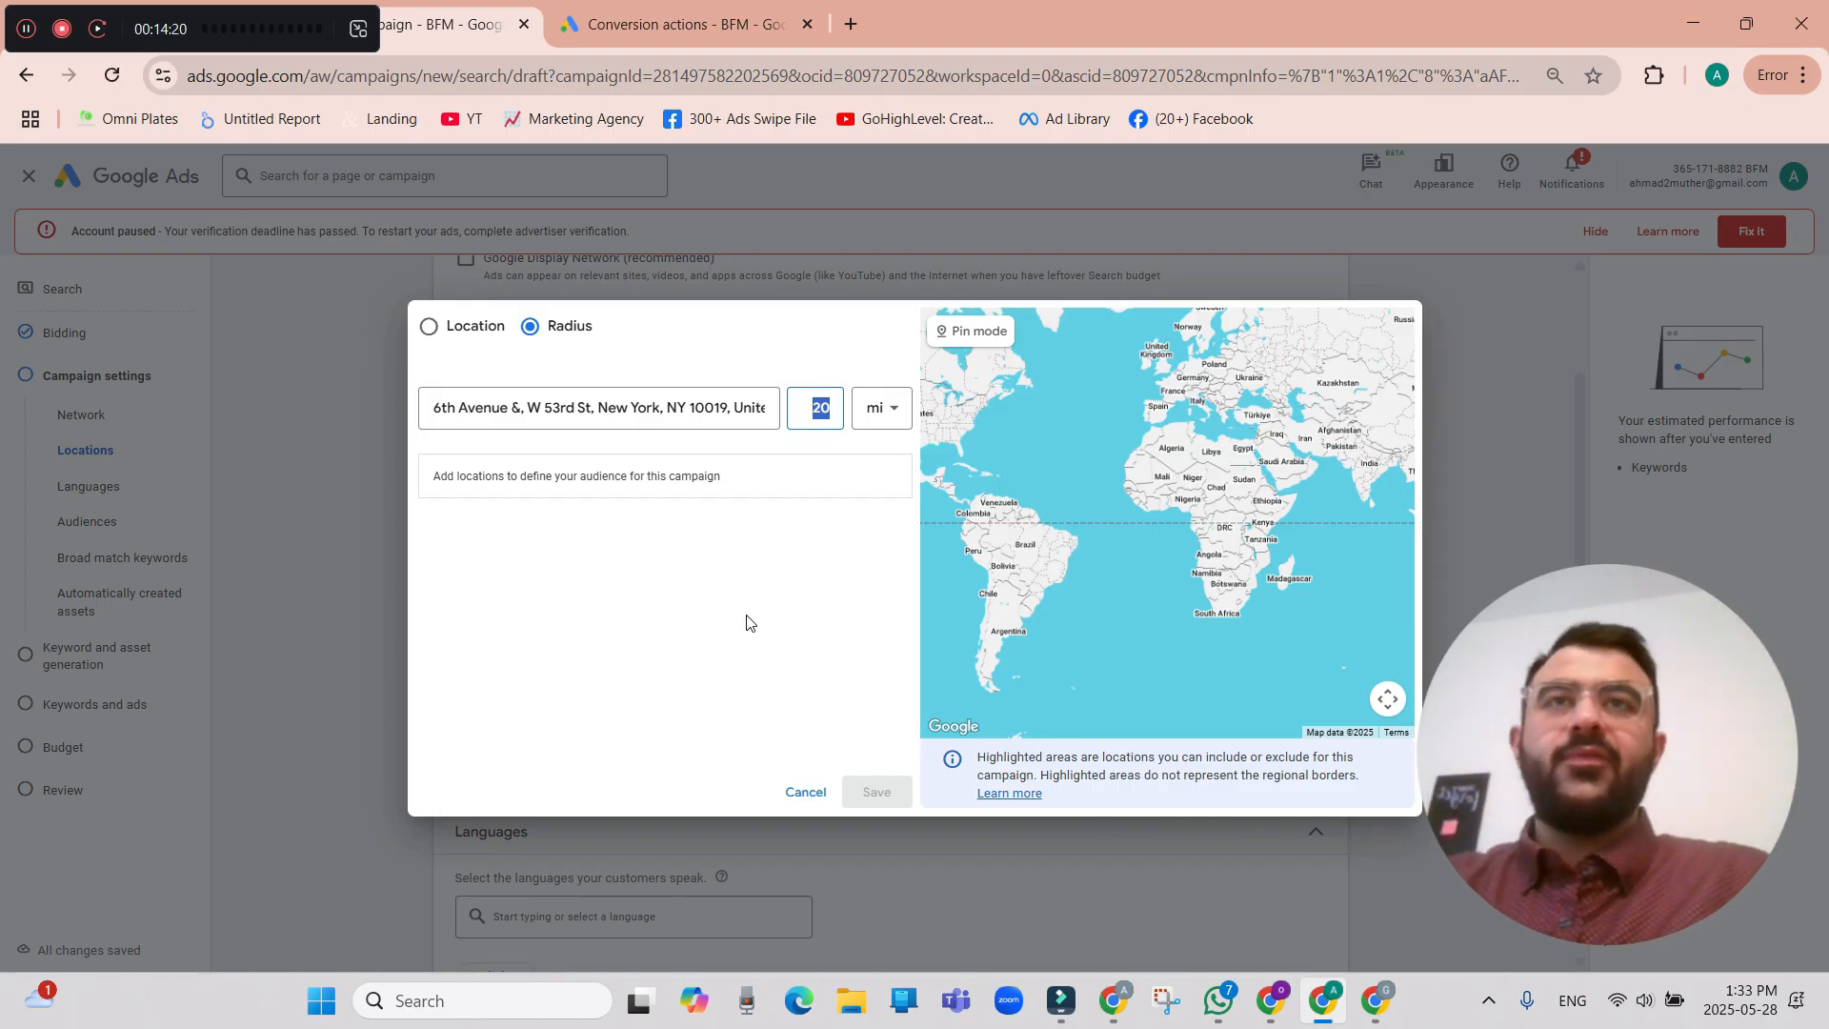
{"action": "left_click", "coordinate": [821, 410]}
{"action": "left_click", "coordinate": [834, 406]}
{"action": "left_click", "coordinate": [825, 403]}
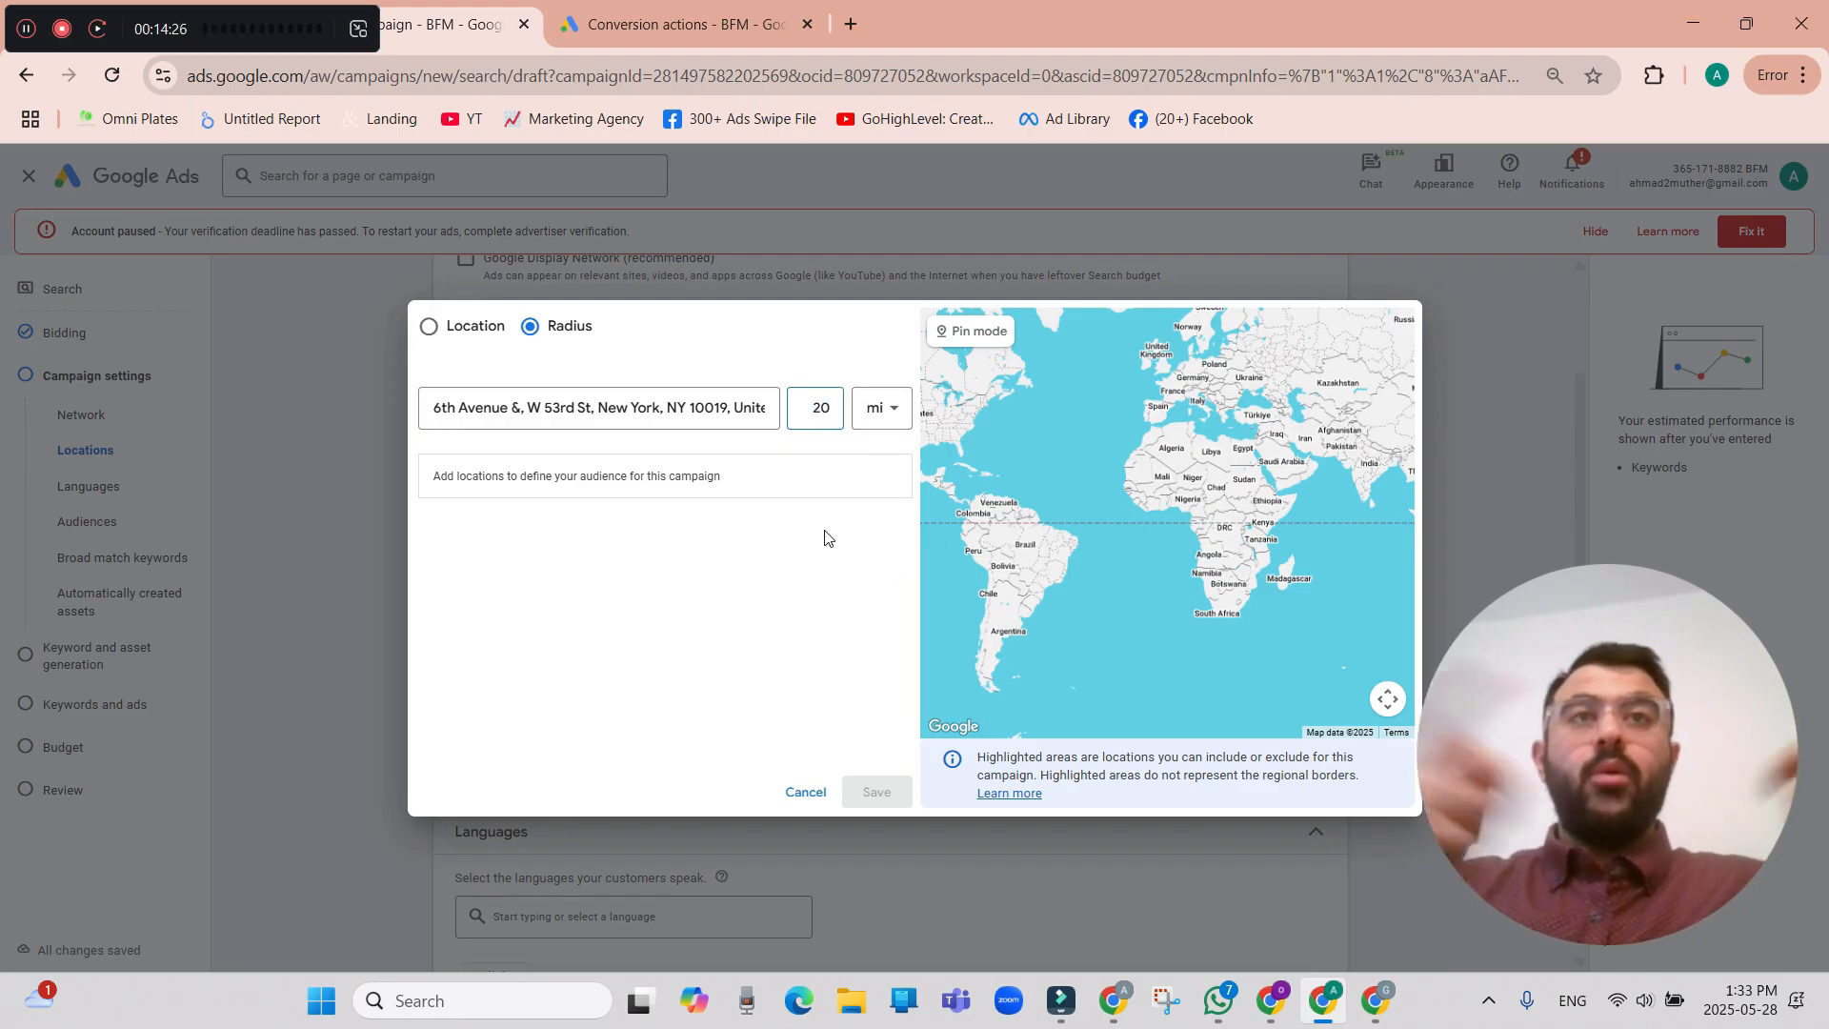
{"action": "left_click", "coordinate": [751, 408]}
{"action": "left_click", "coordinate": [822, 407]}
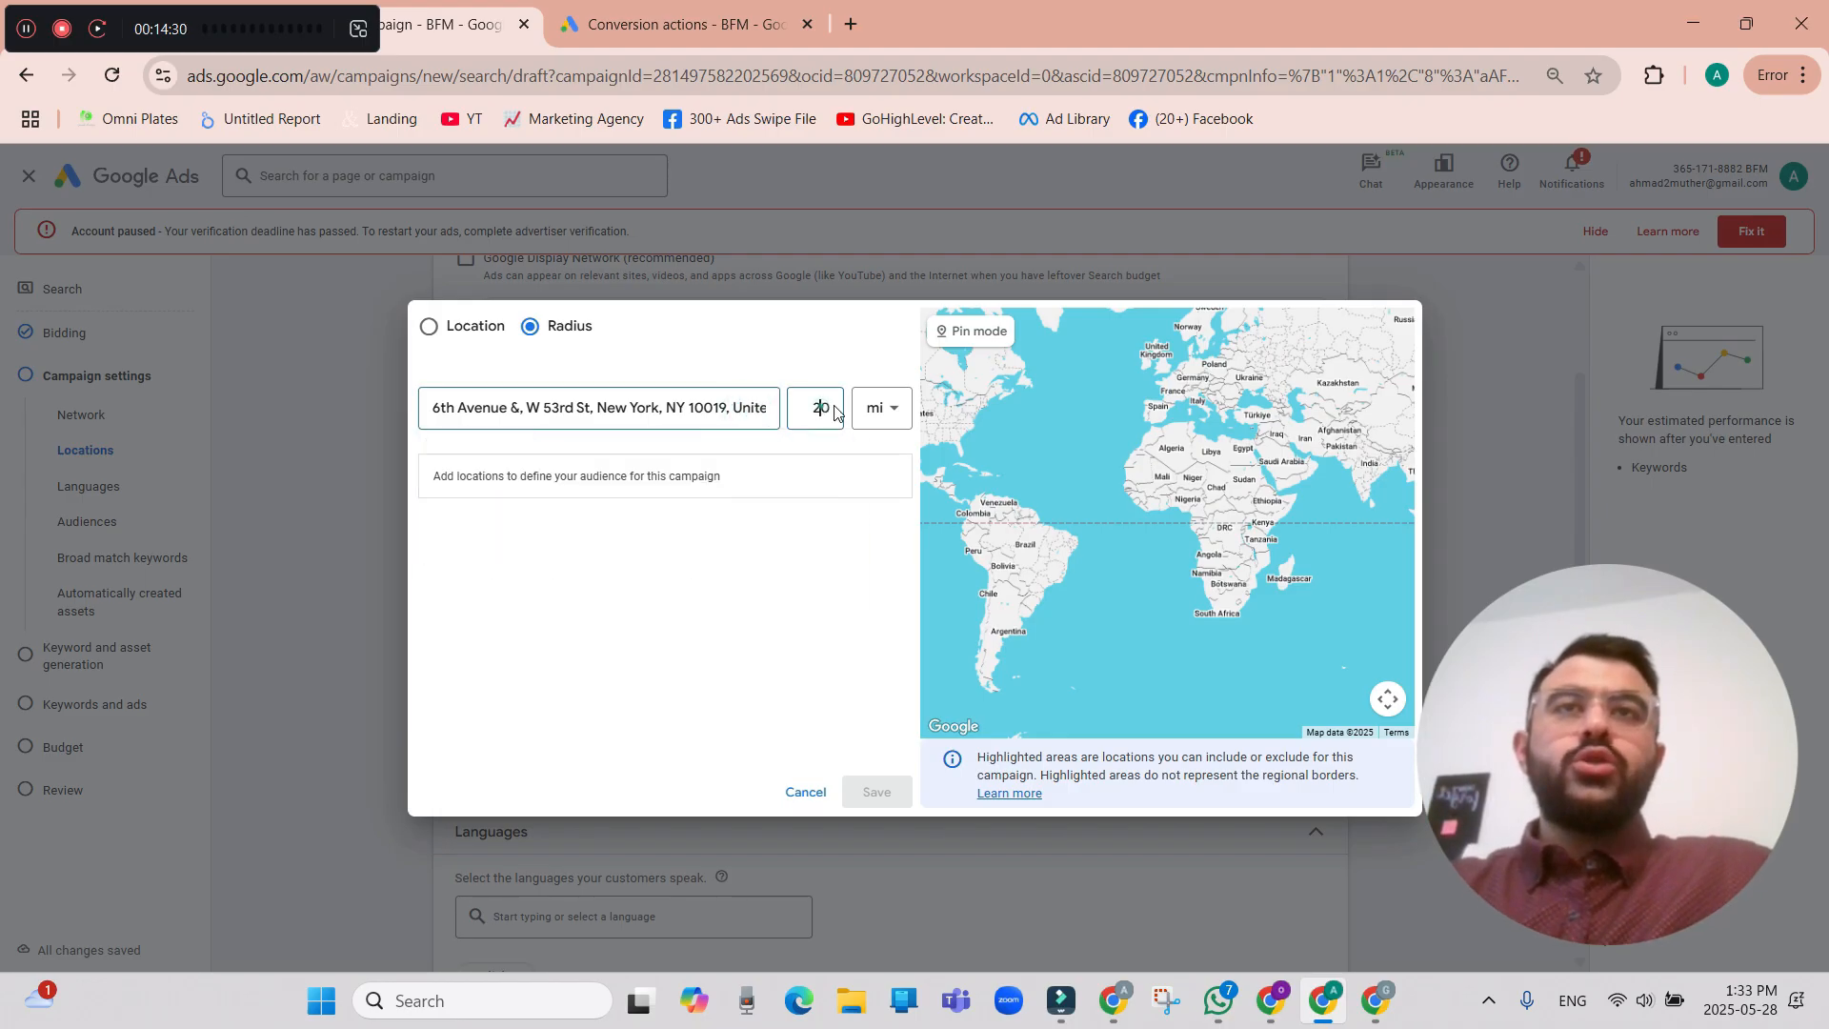
{"action": "left_click", "coordinate": [867, 412]}
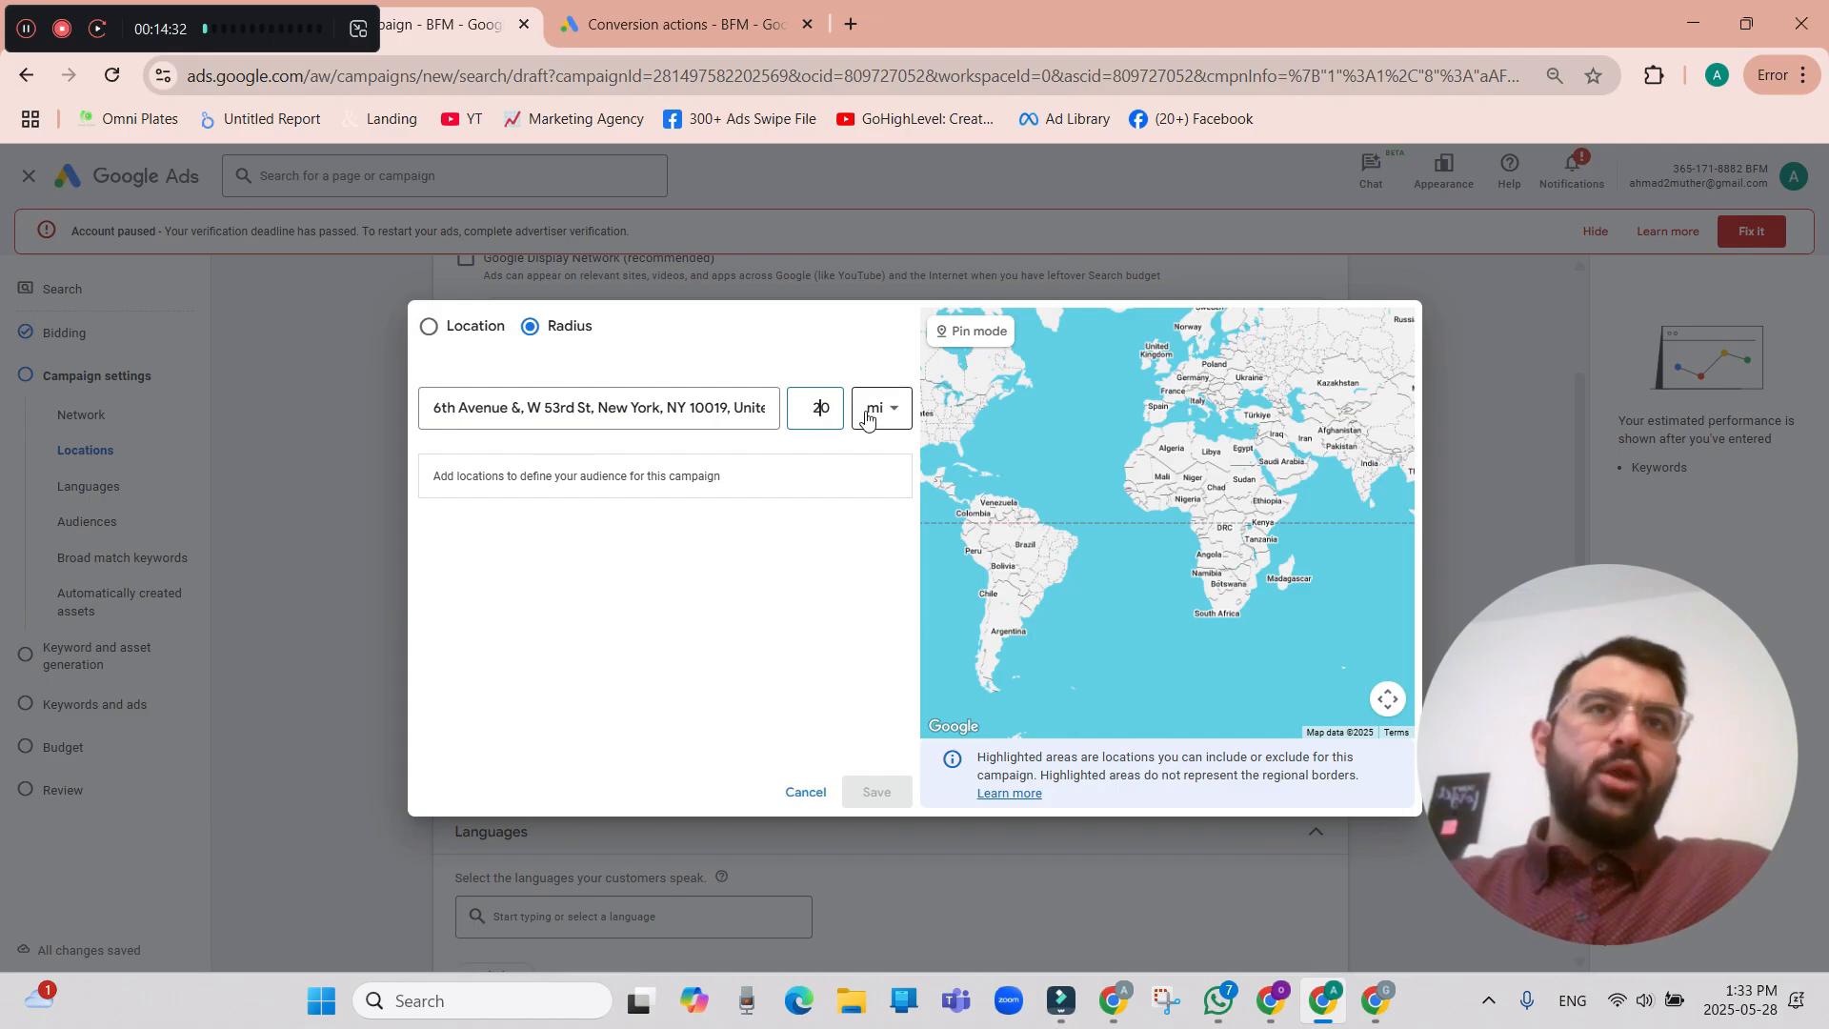
{"action": "left_click", "coordinate": [823, 649]}
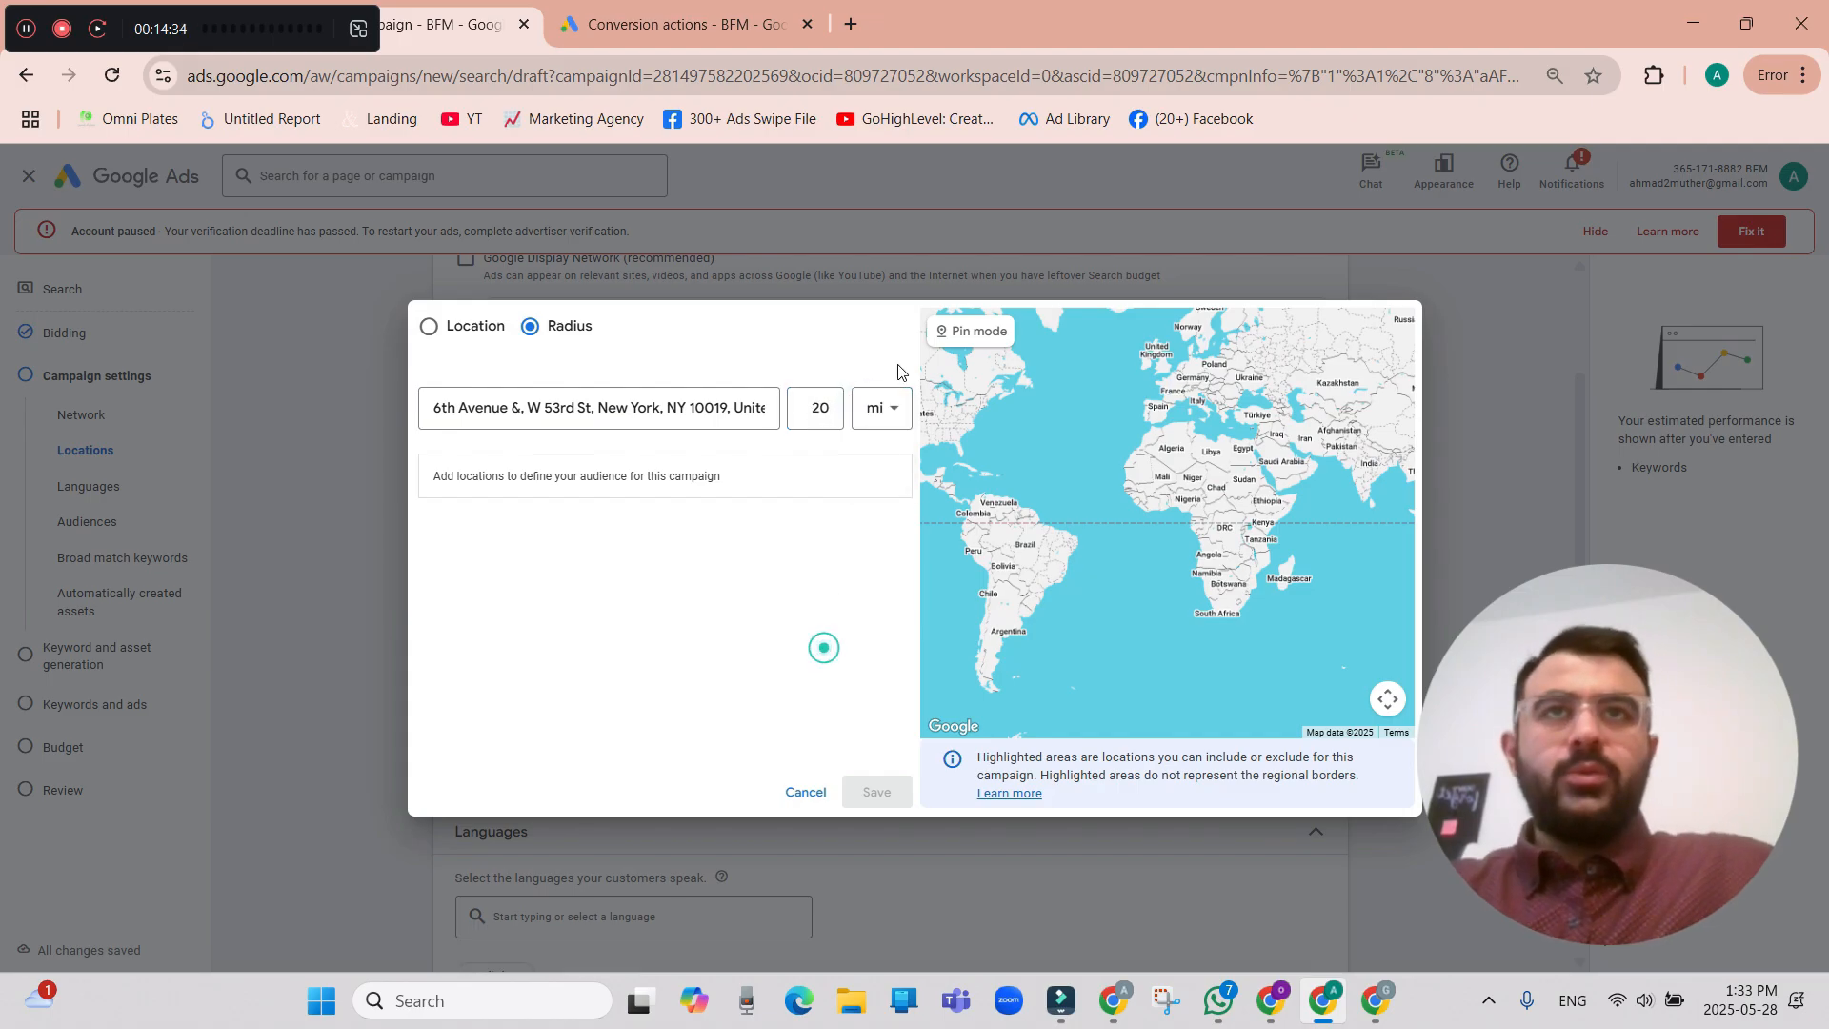
{"action": "left_click", "coordinate": [825, 408]}
{"action": "double_click", "coordinate": [825, 408]}
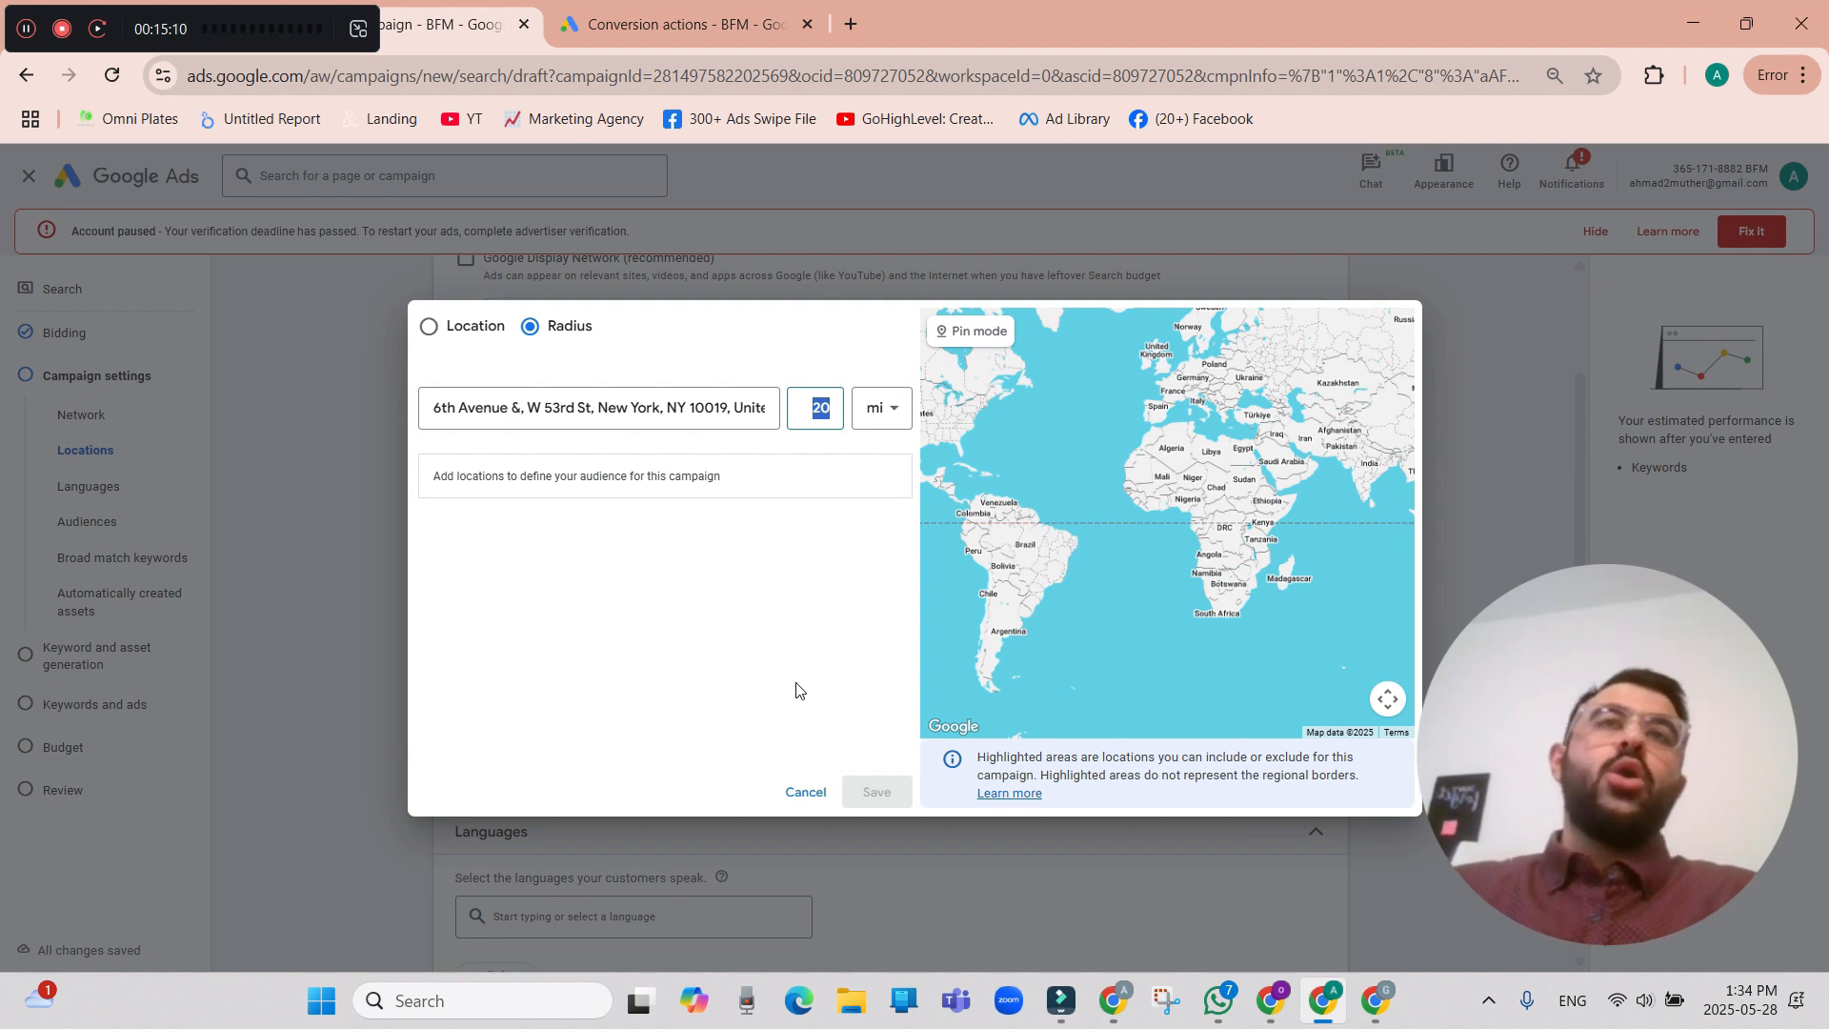
{"action": "left_click", "coordinate": [898, 415]}
{"action": "left_click", "coordinate": [894, 420]}
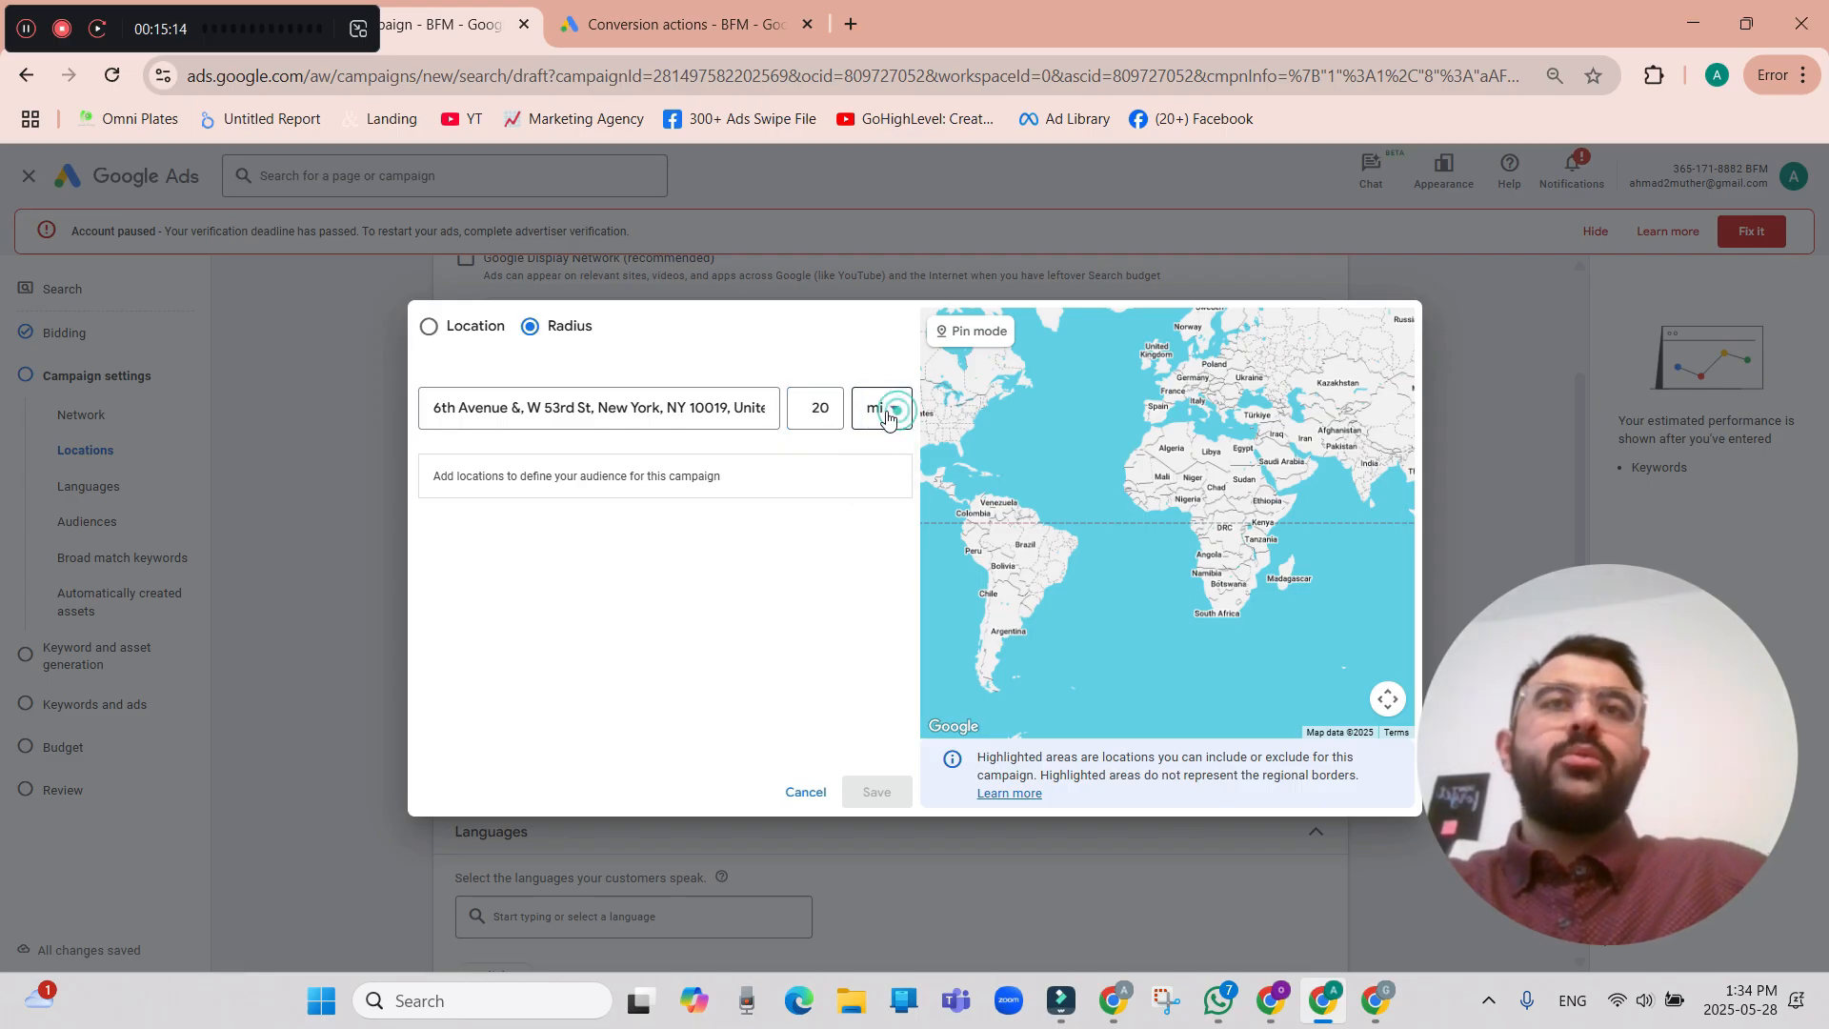
Set the radius to 5 mi, include the matching New York address as a target location and save it.
{"action": "double_click", "coordinate": [821, 407]}
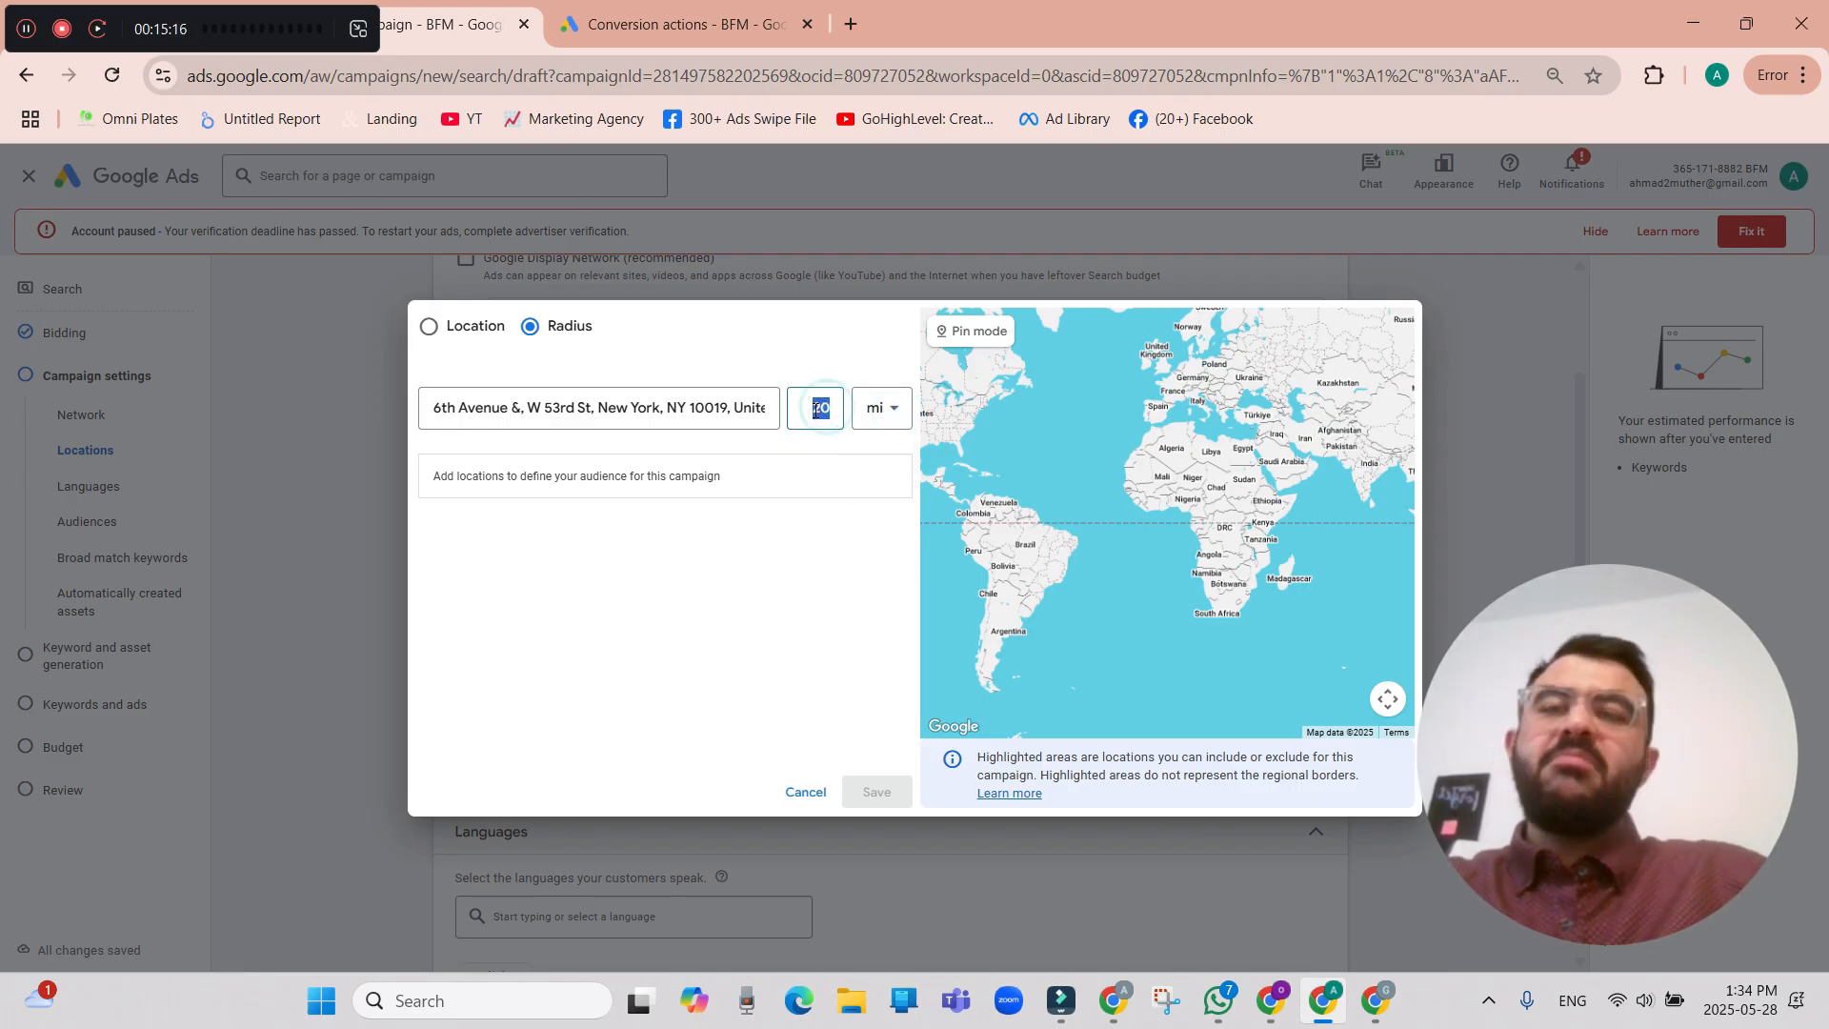
{"action": "type", "text": "5"}
{"action": "left_click", "coordinate": [764, 408]}
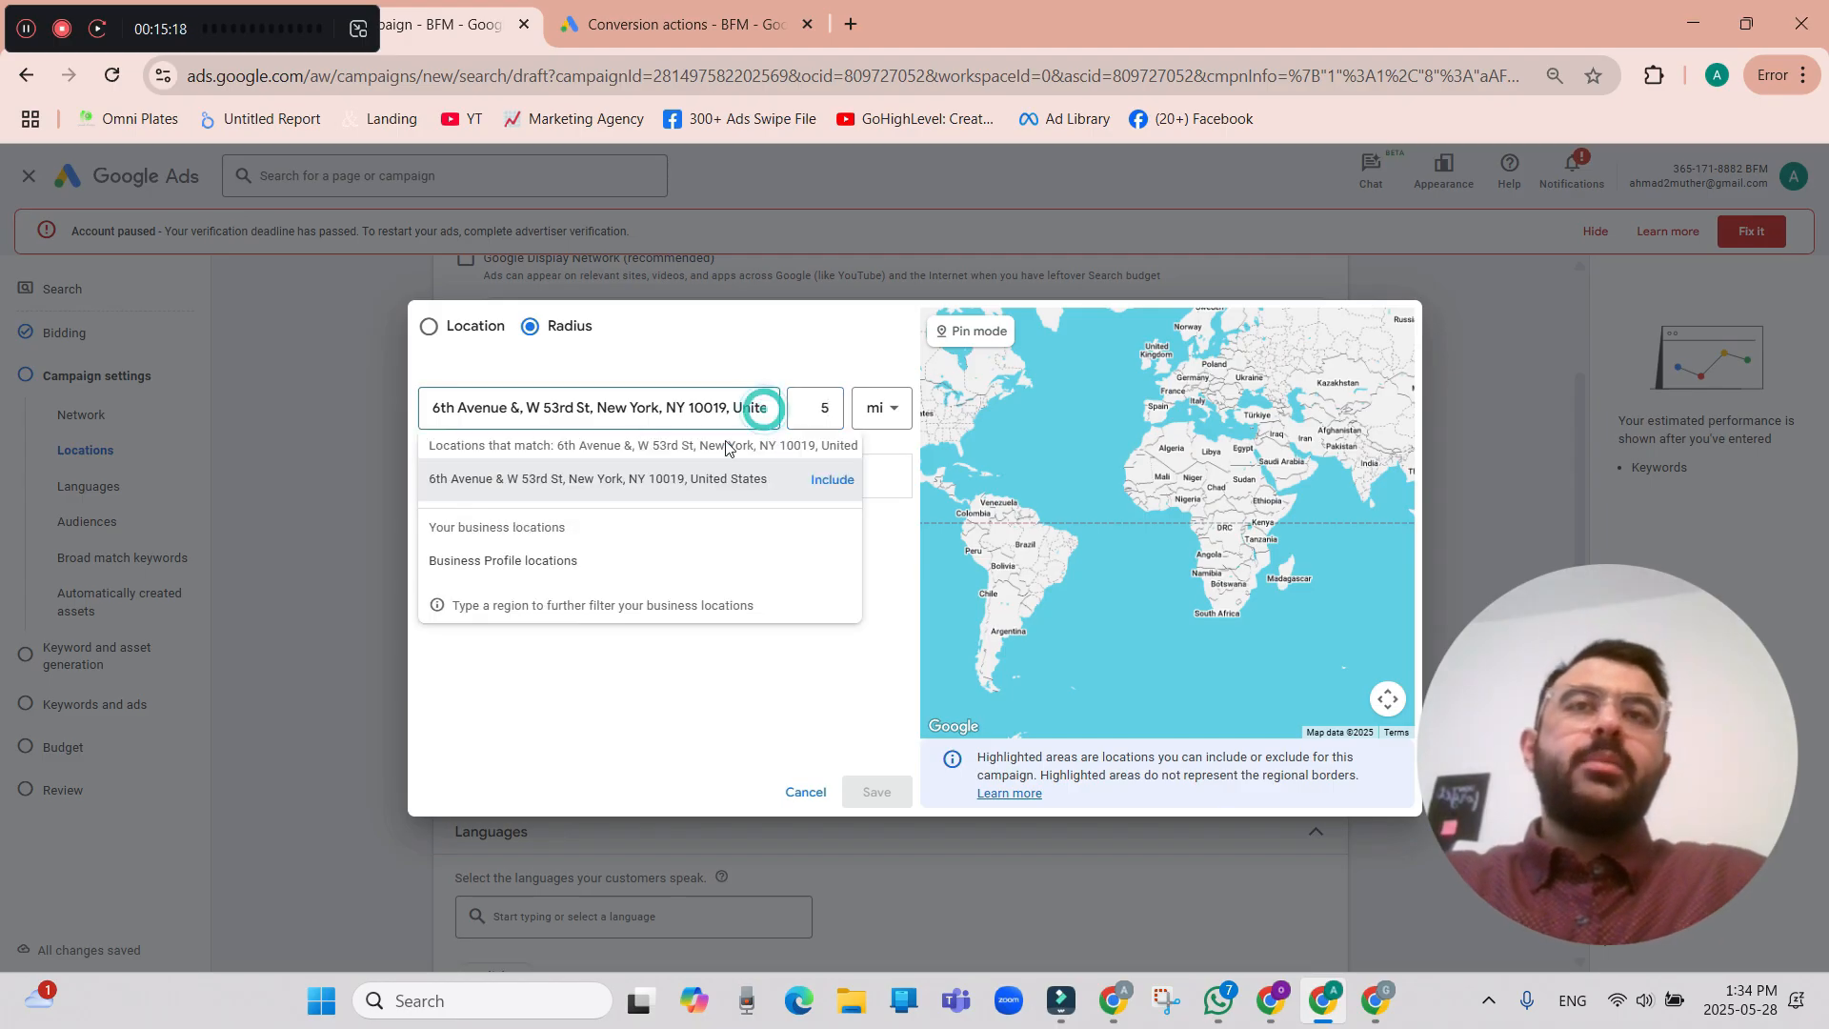
{"action": "left_click", "coordinate": [832, 480]}
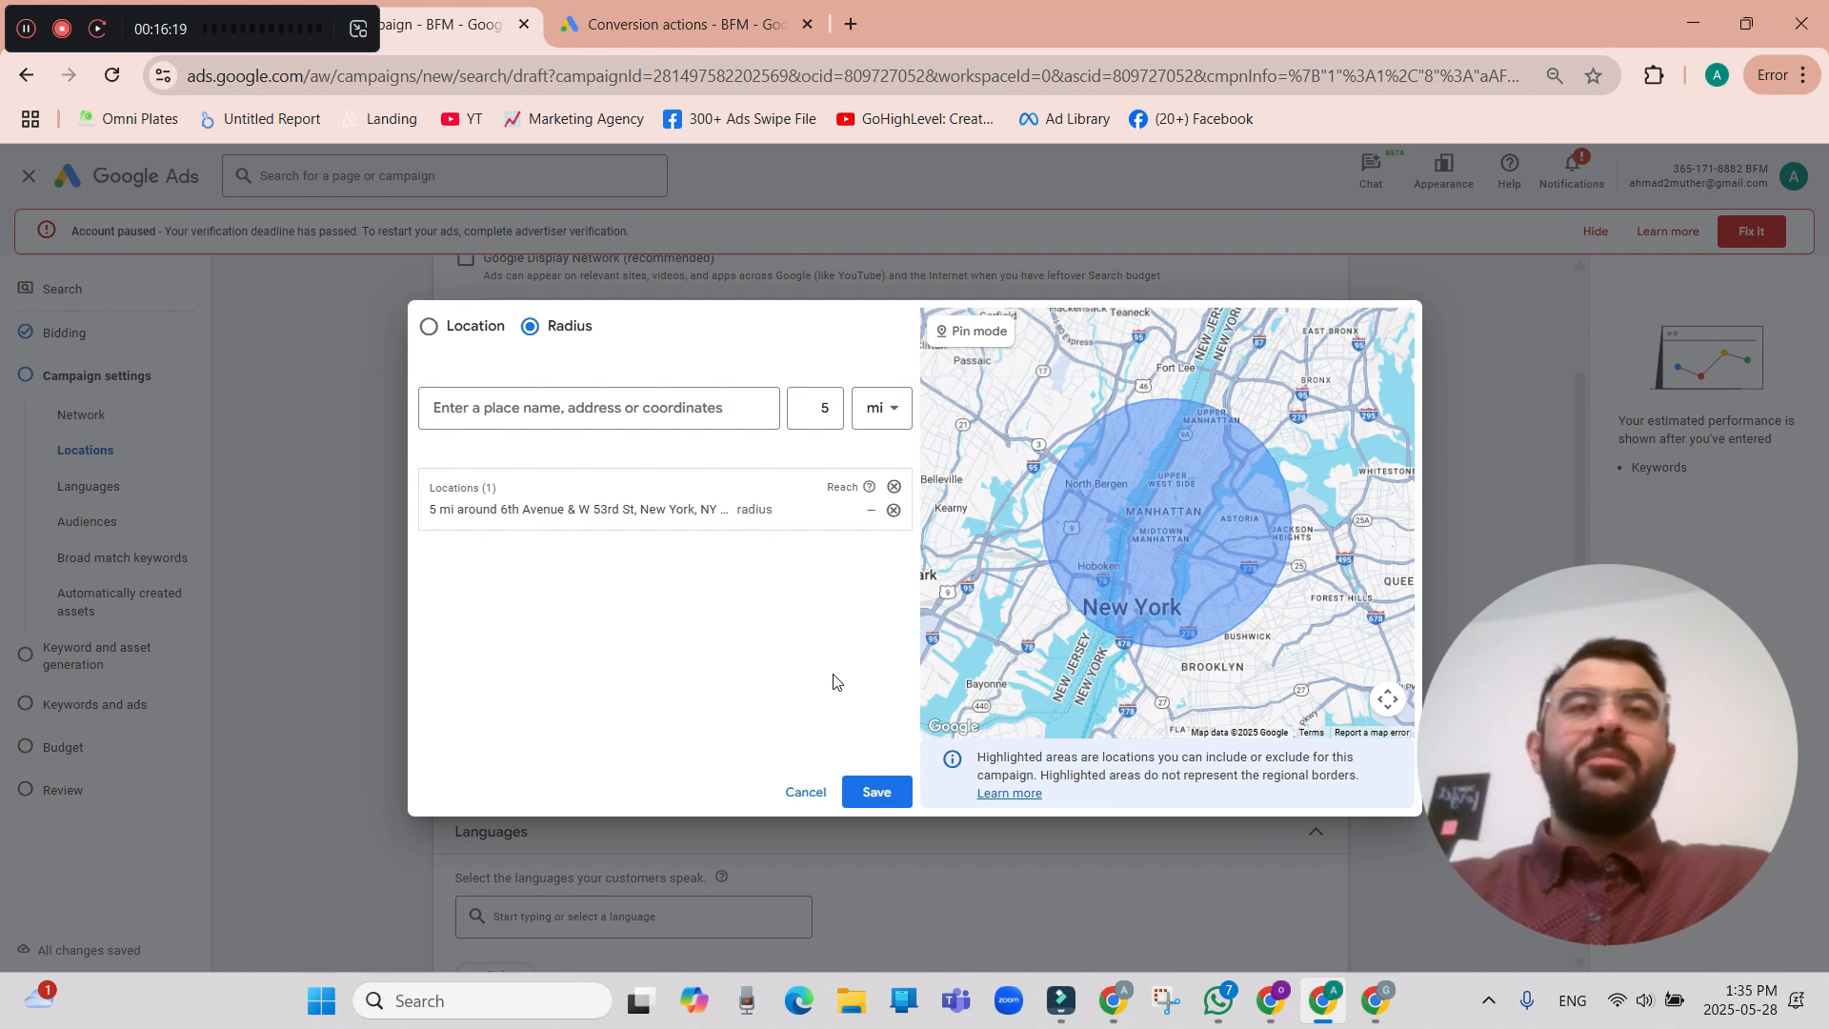
{"action": "left_click", "coordinate": [878, 794]}
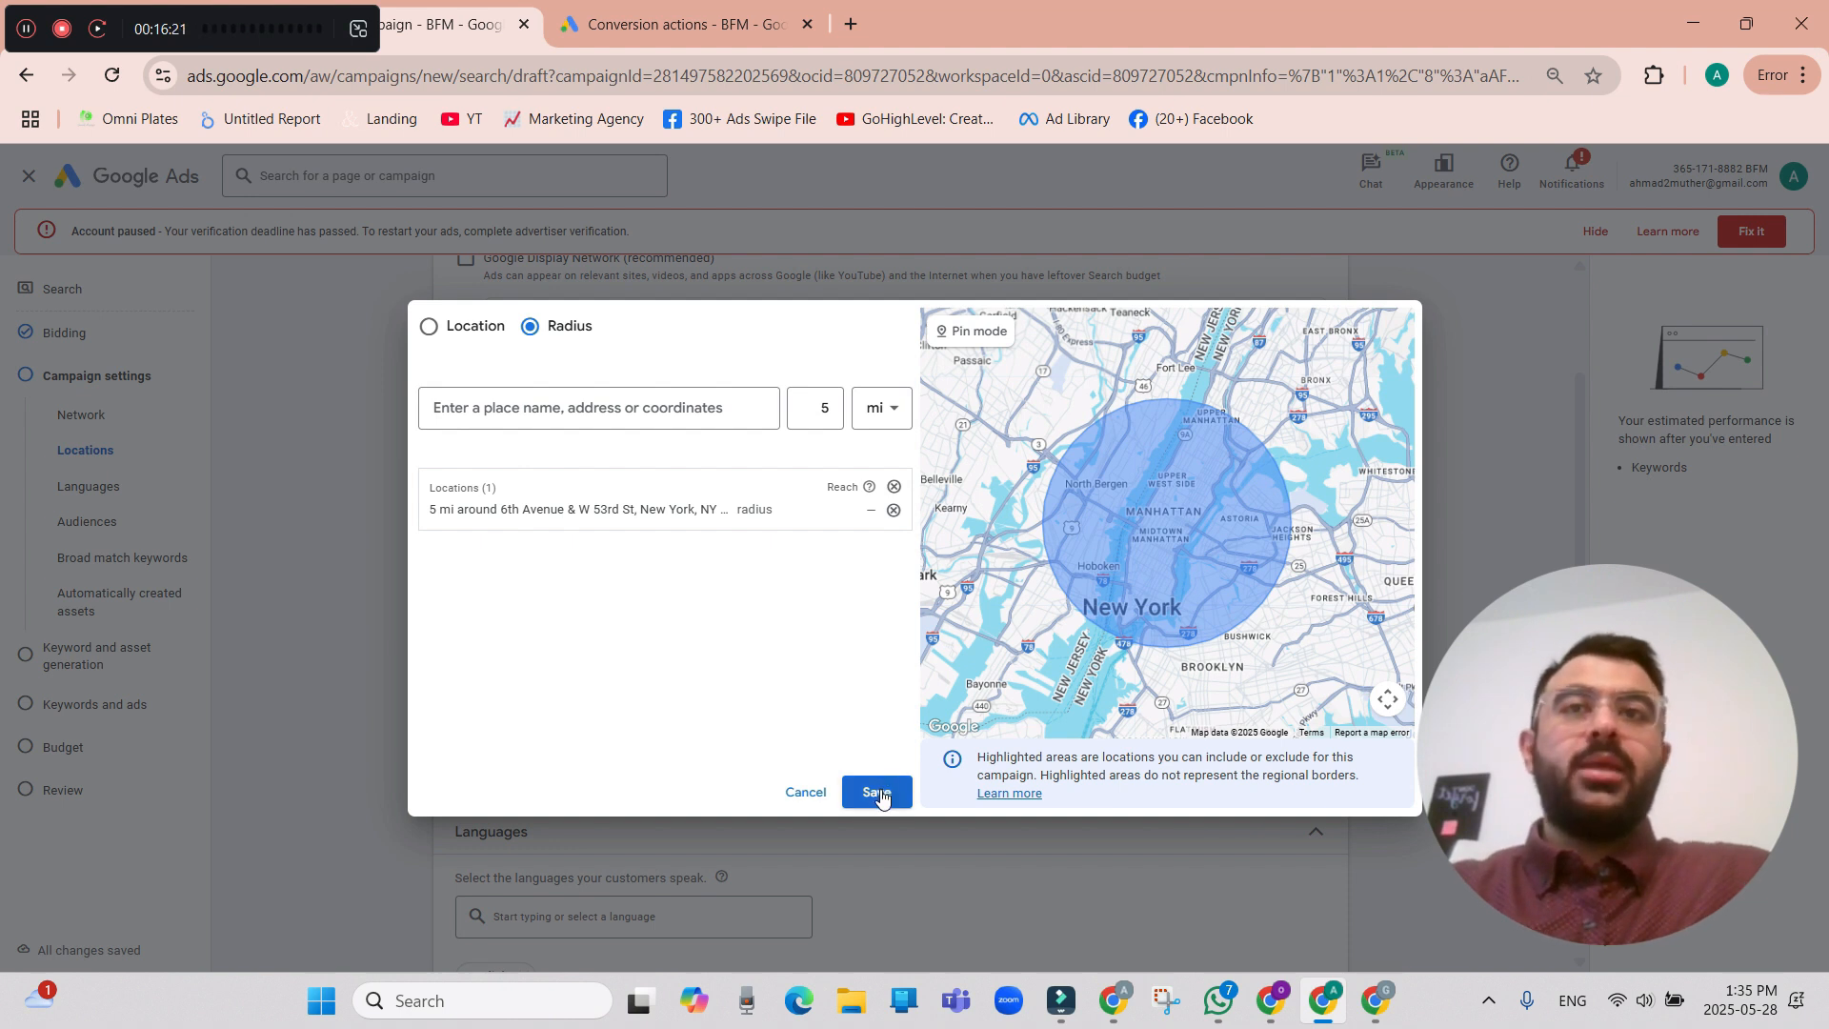
{"action": "left_click", "coordinate": [878, 794]}
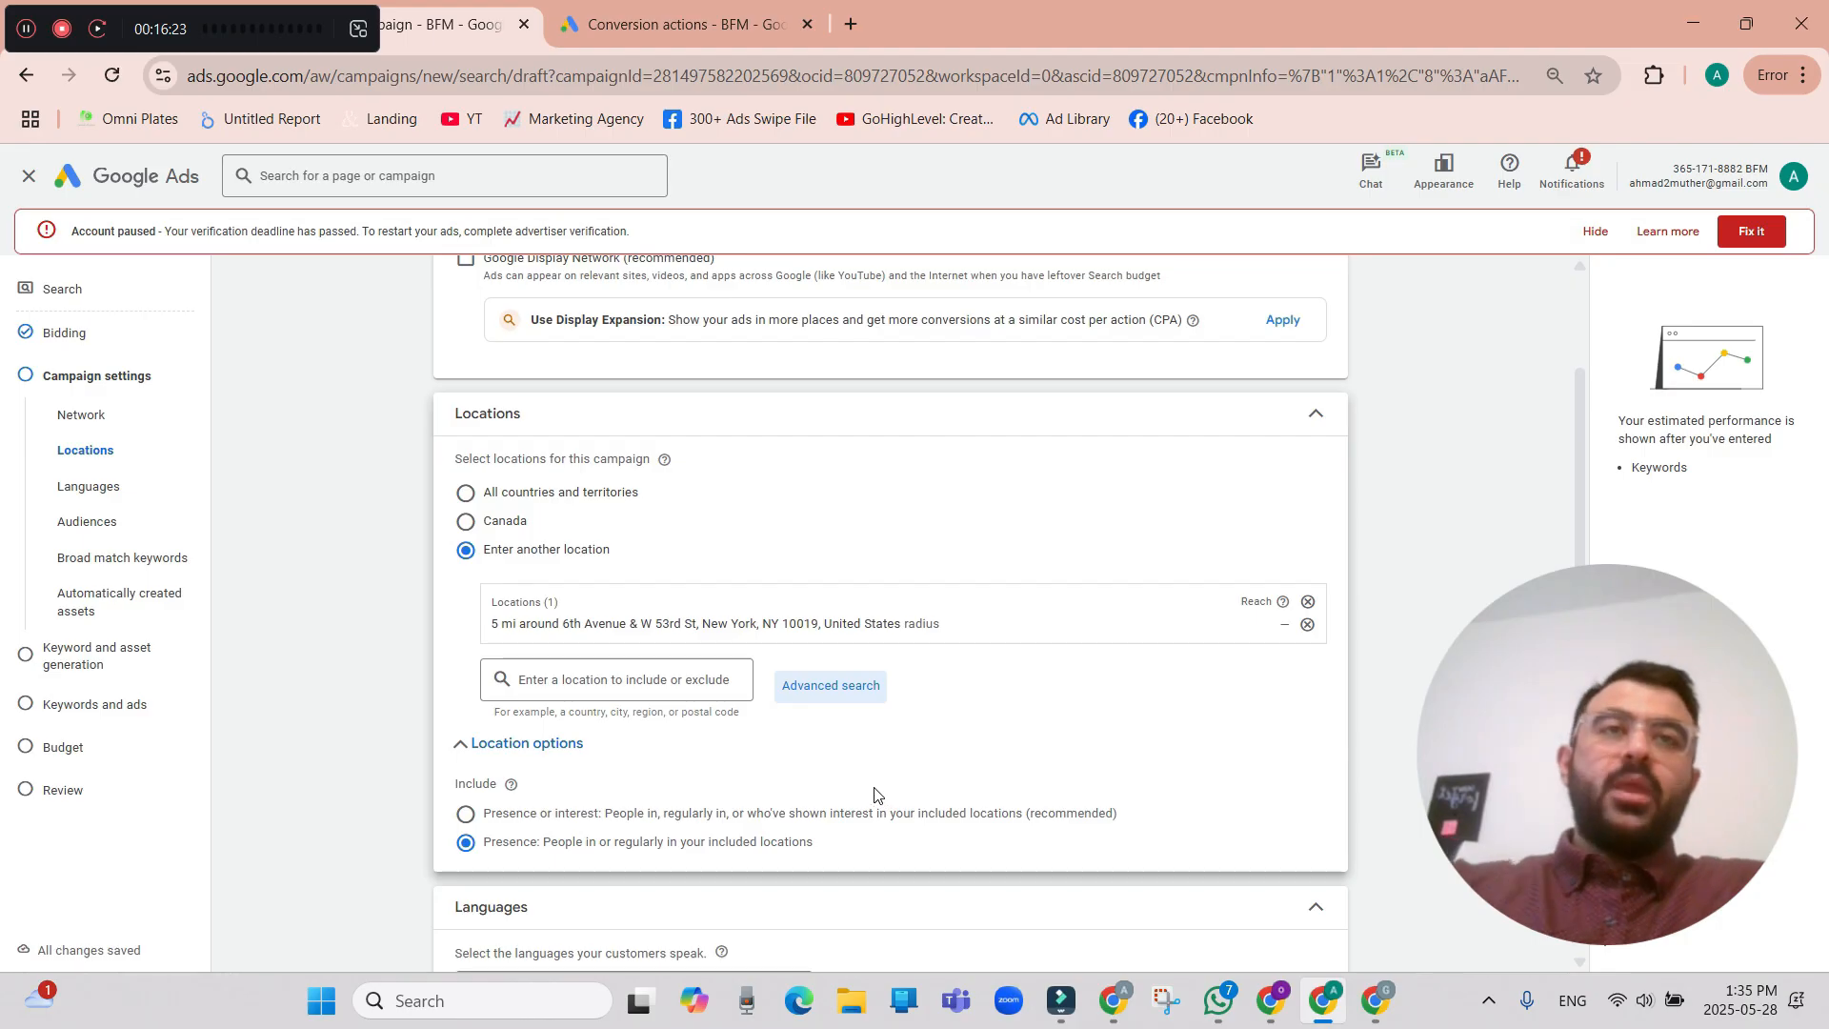
Check the language and audience segment settings, and turn off campaign-wide broad match keywords in favour of keyword match types.
{"action": "scroll", "coordinate": [877, 794], "scroll_direction": "down", "scroll_amount": 5}
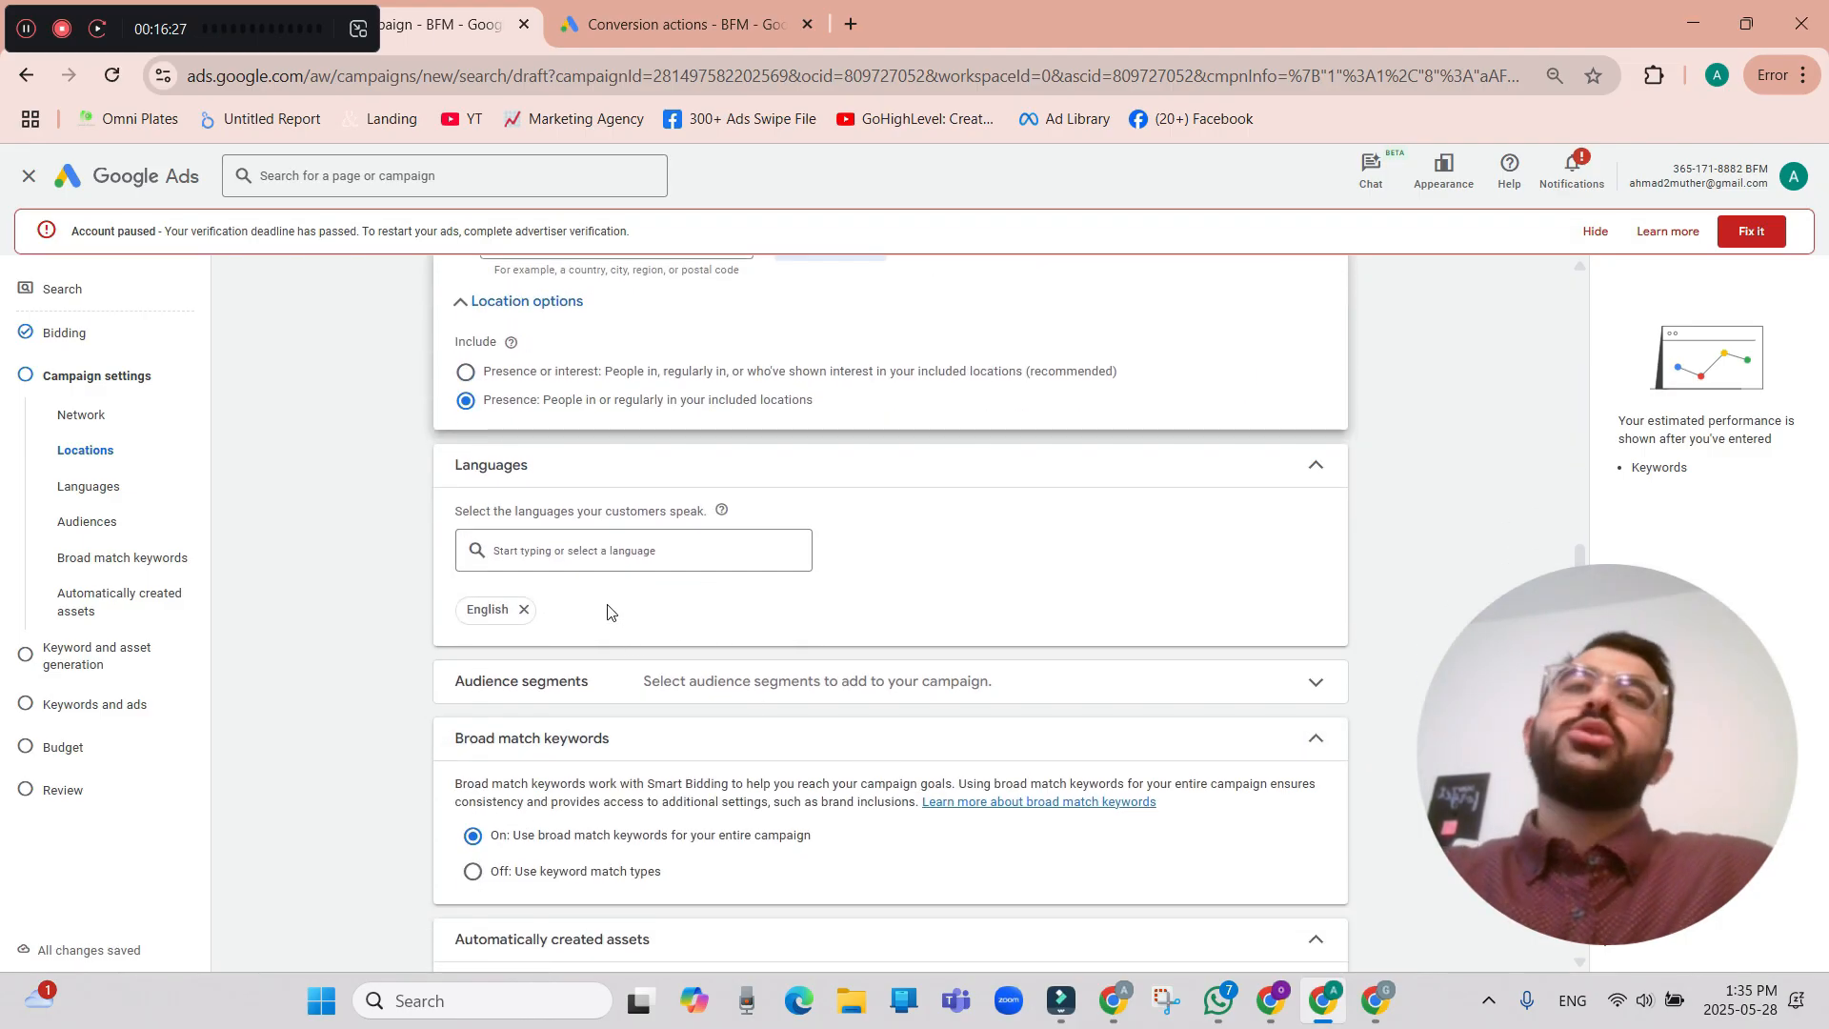
{"action": "scroll", "coordinate": [834, 629], "scroll_direction": "down", "scroll_amount": 1}
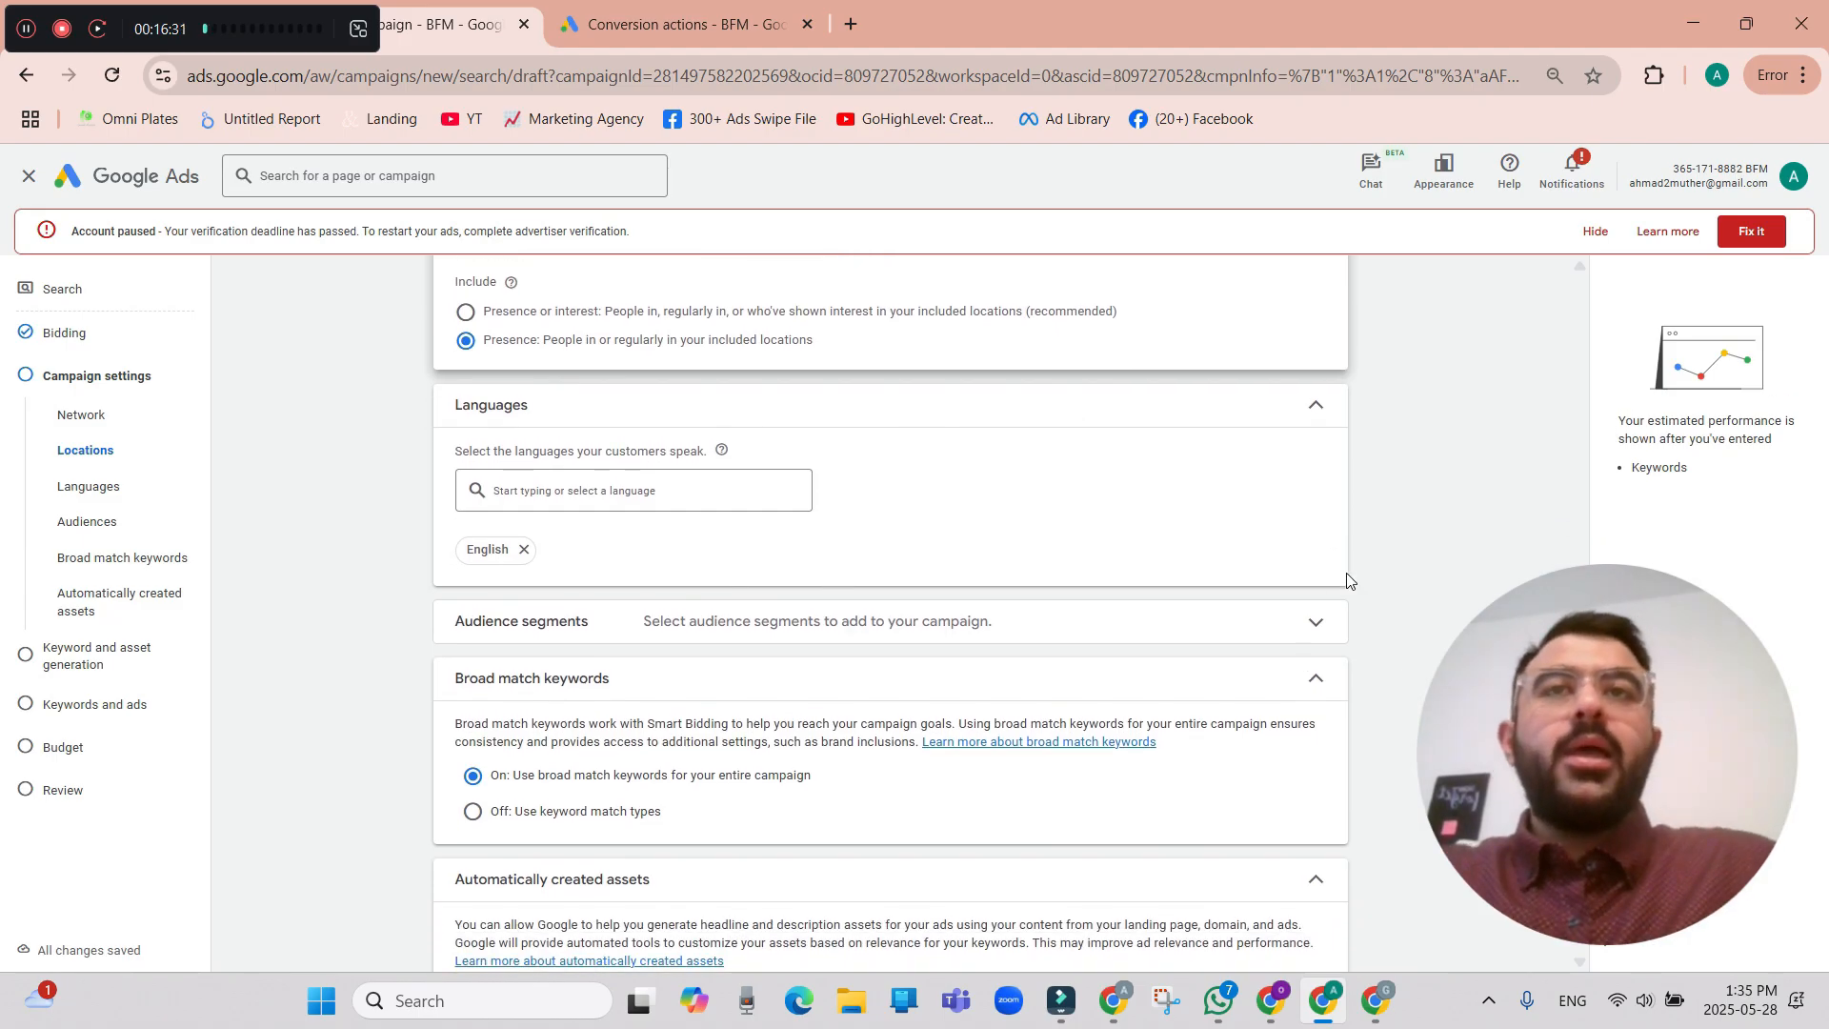
{"action": "scroll", "coordinate": [1349, 580], "scroll_direction": "down", "scroll_amount": 2}
{"action": "left_click", "coordinate": [1316, 513]}
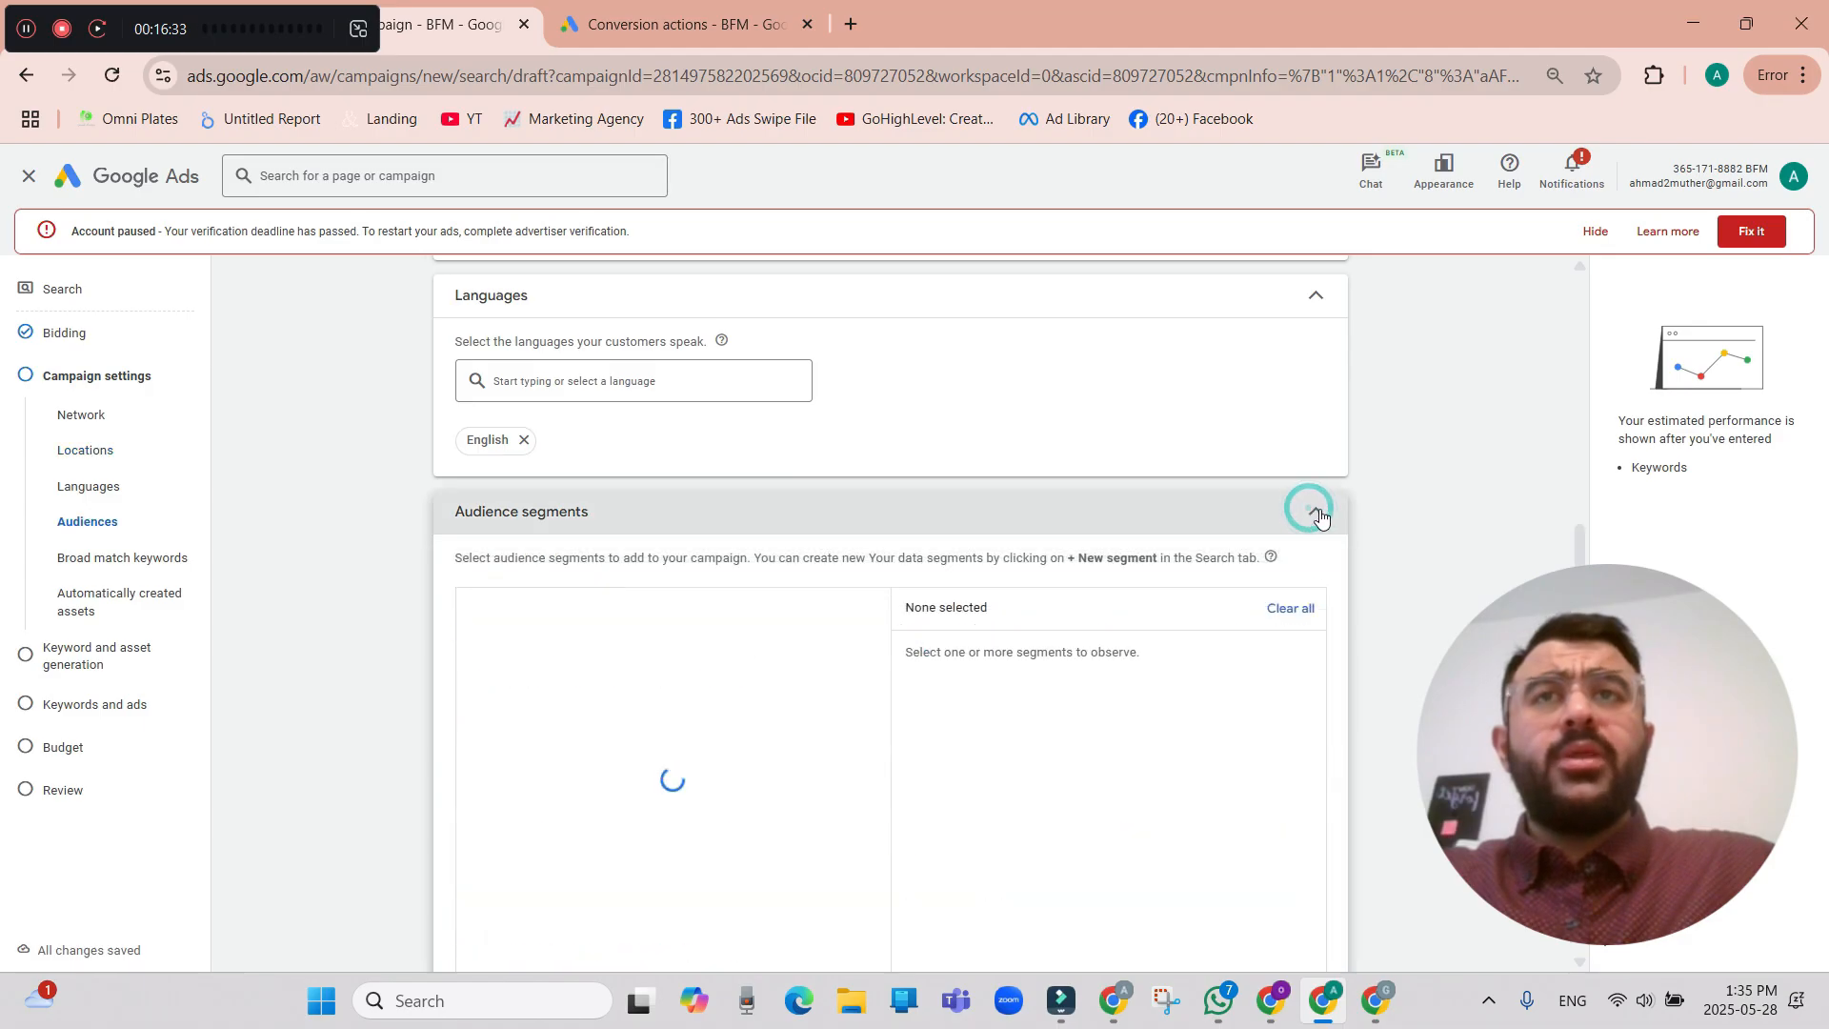
{"action": "left_click", "coordinate": [1318, 512]}
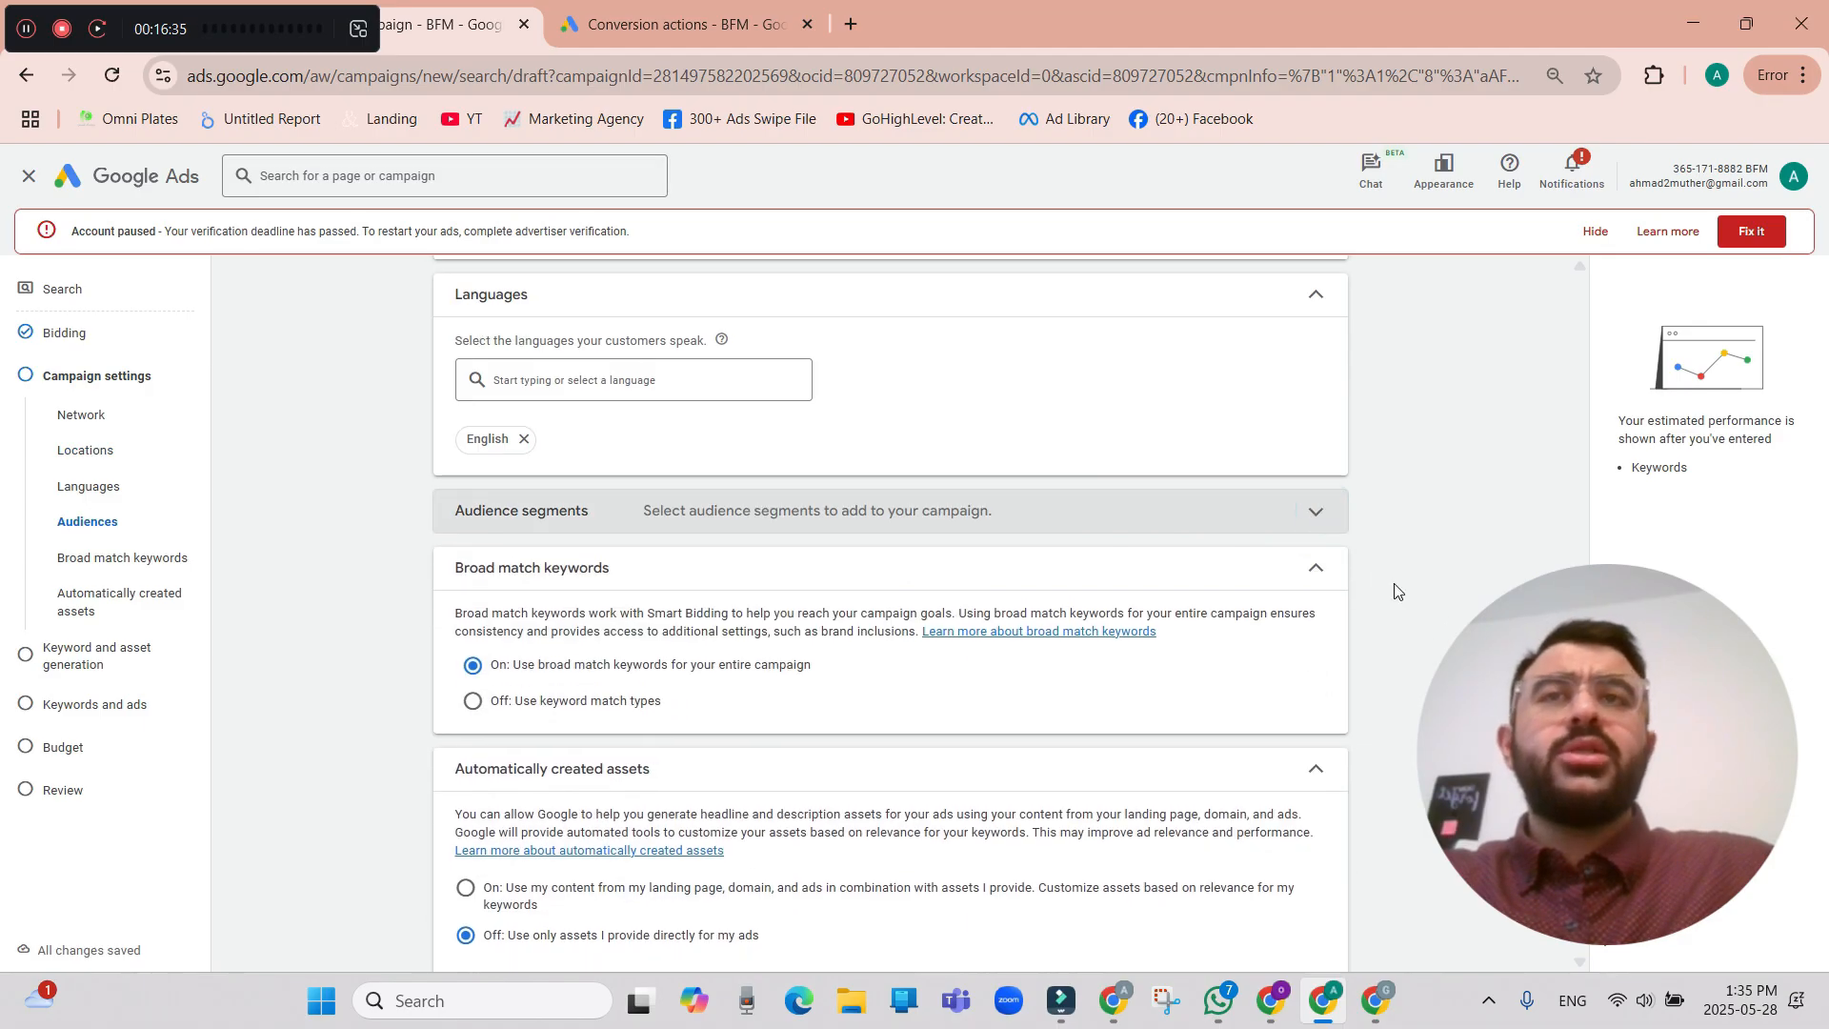
{"action": "scroll", "coordinate": [1396, 591], "scroll_direction": "down", "scroll_amount": 2}
{"action": "scroll", "coordinate": [1372, 610], "scroll_direction": "up", "scroll_amount": 2}
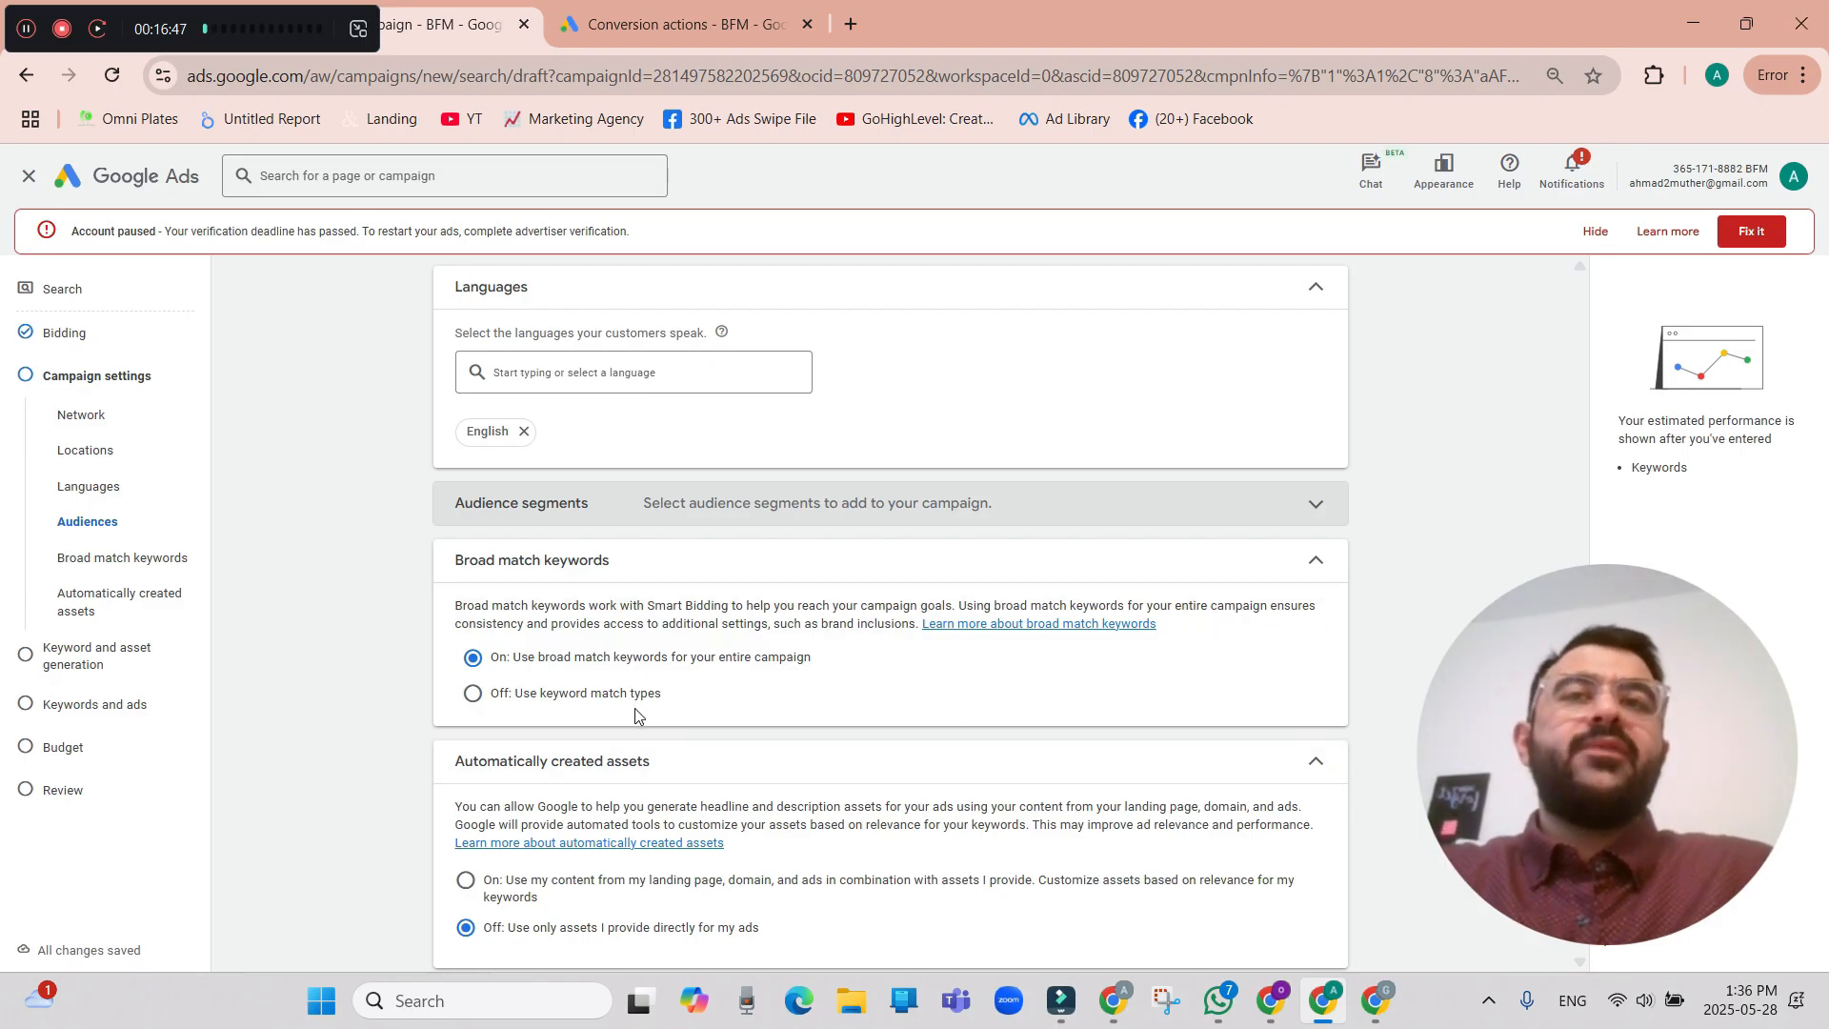
{"action": "left_click", "coordinate": [471, 694]}
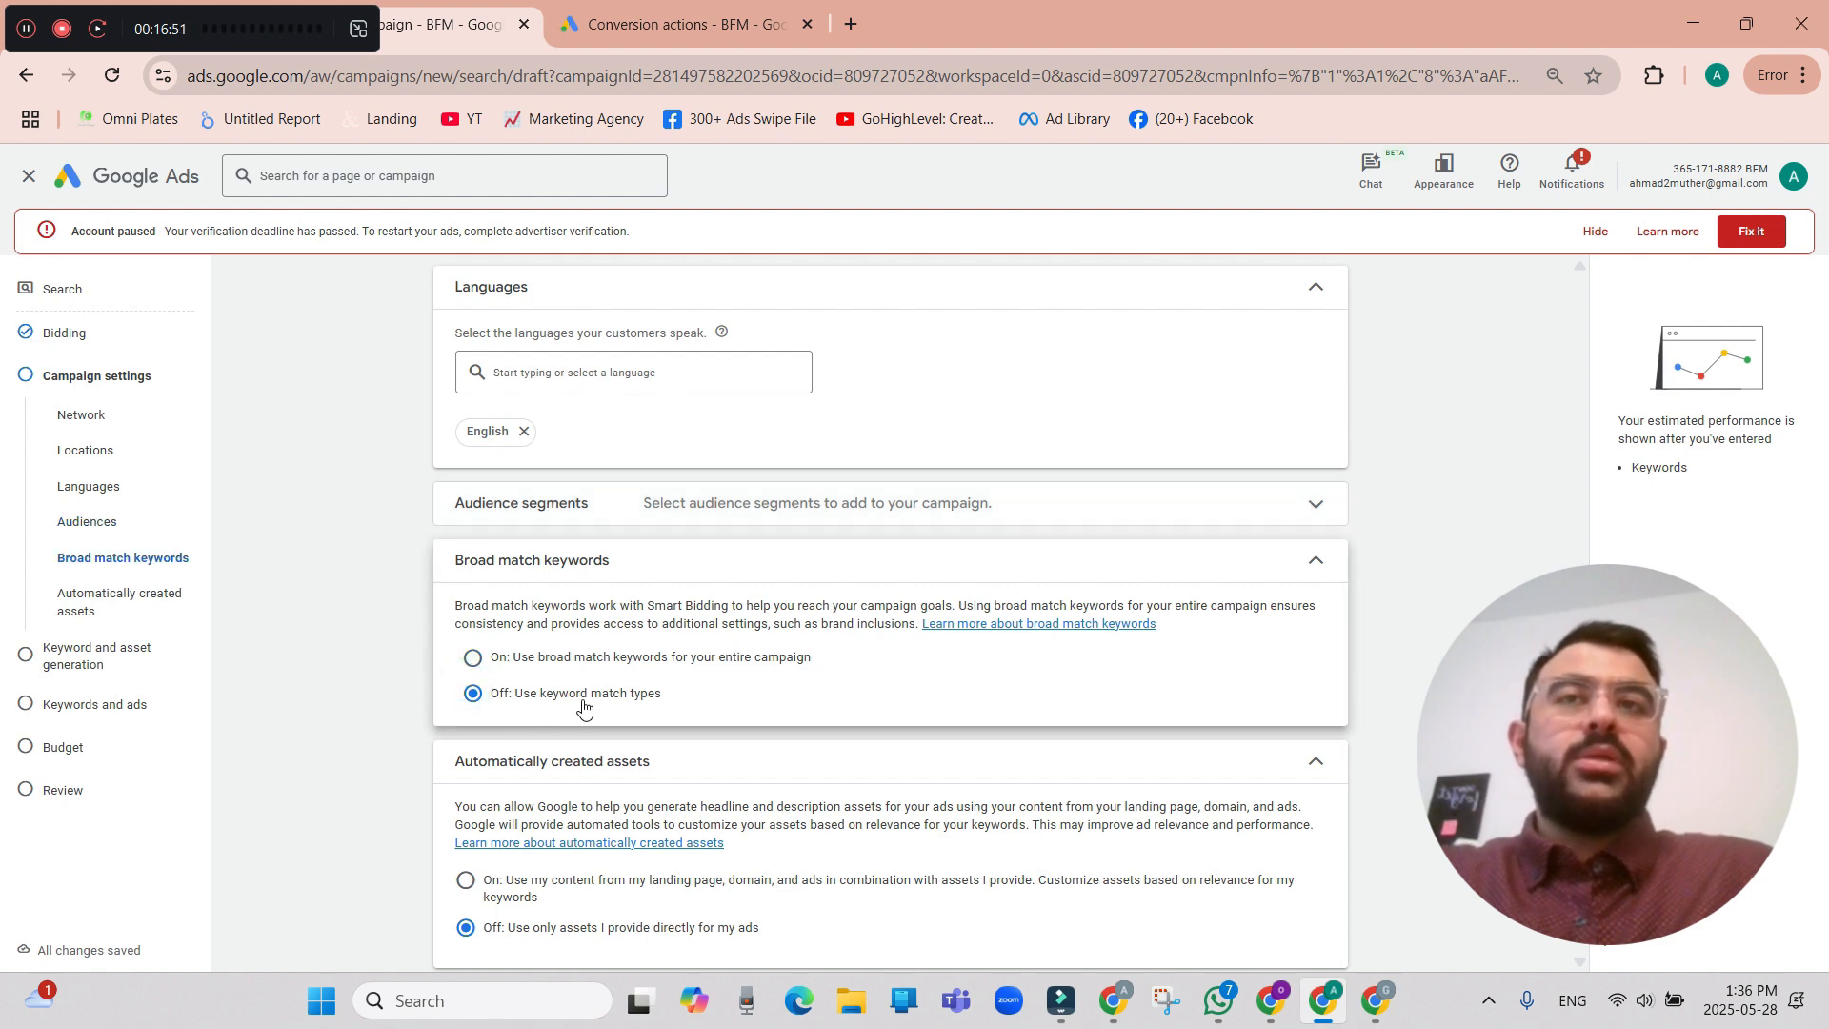
Examine the additional campaign settings, including the start and end dates and the day options of the ad schedule.
{"action": "scroll", "coordinate": [1229, 681], "scroll_direction": "down", "scroll_amount": 2}
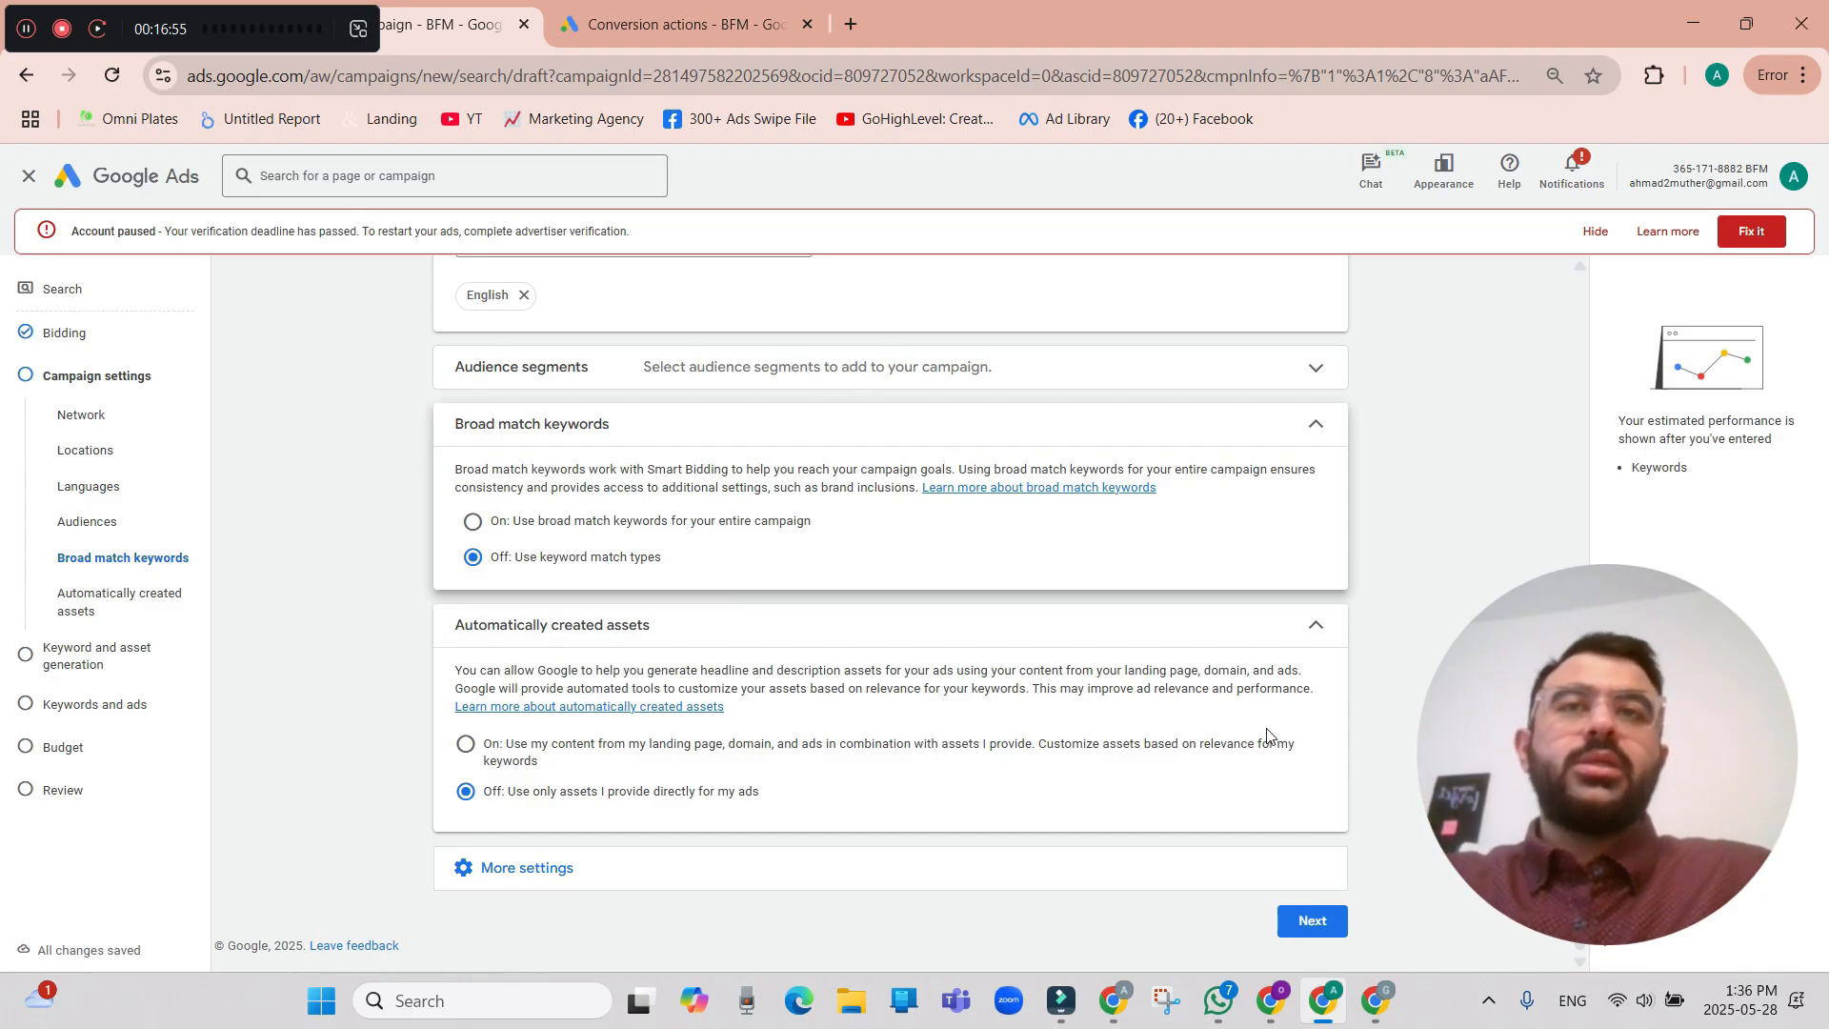
{"action": "left_click", "coordinate": [1222, 869]}
{"action": "scroll", "coordinate": [1143, 829], "scroll_direction": "down", "scroll_amount": 2}
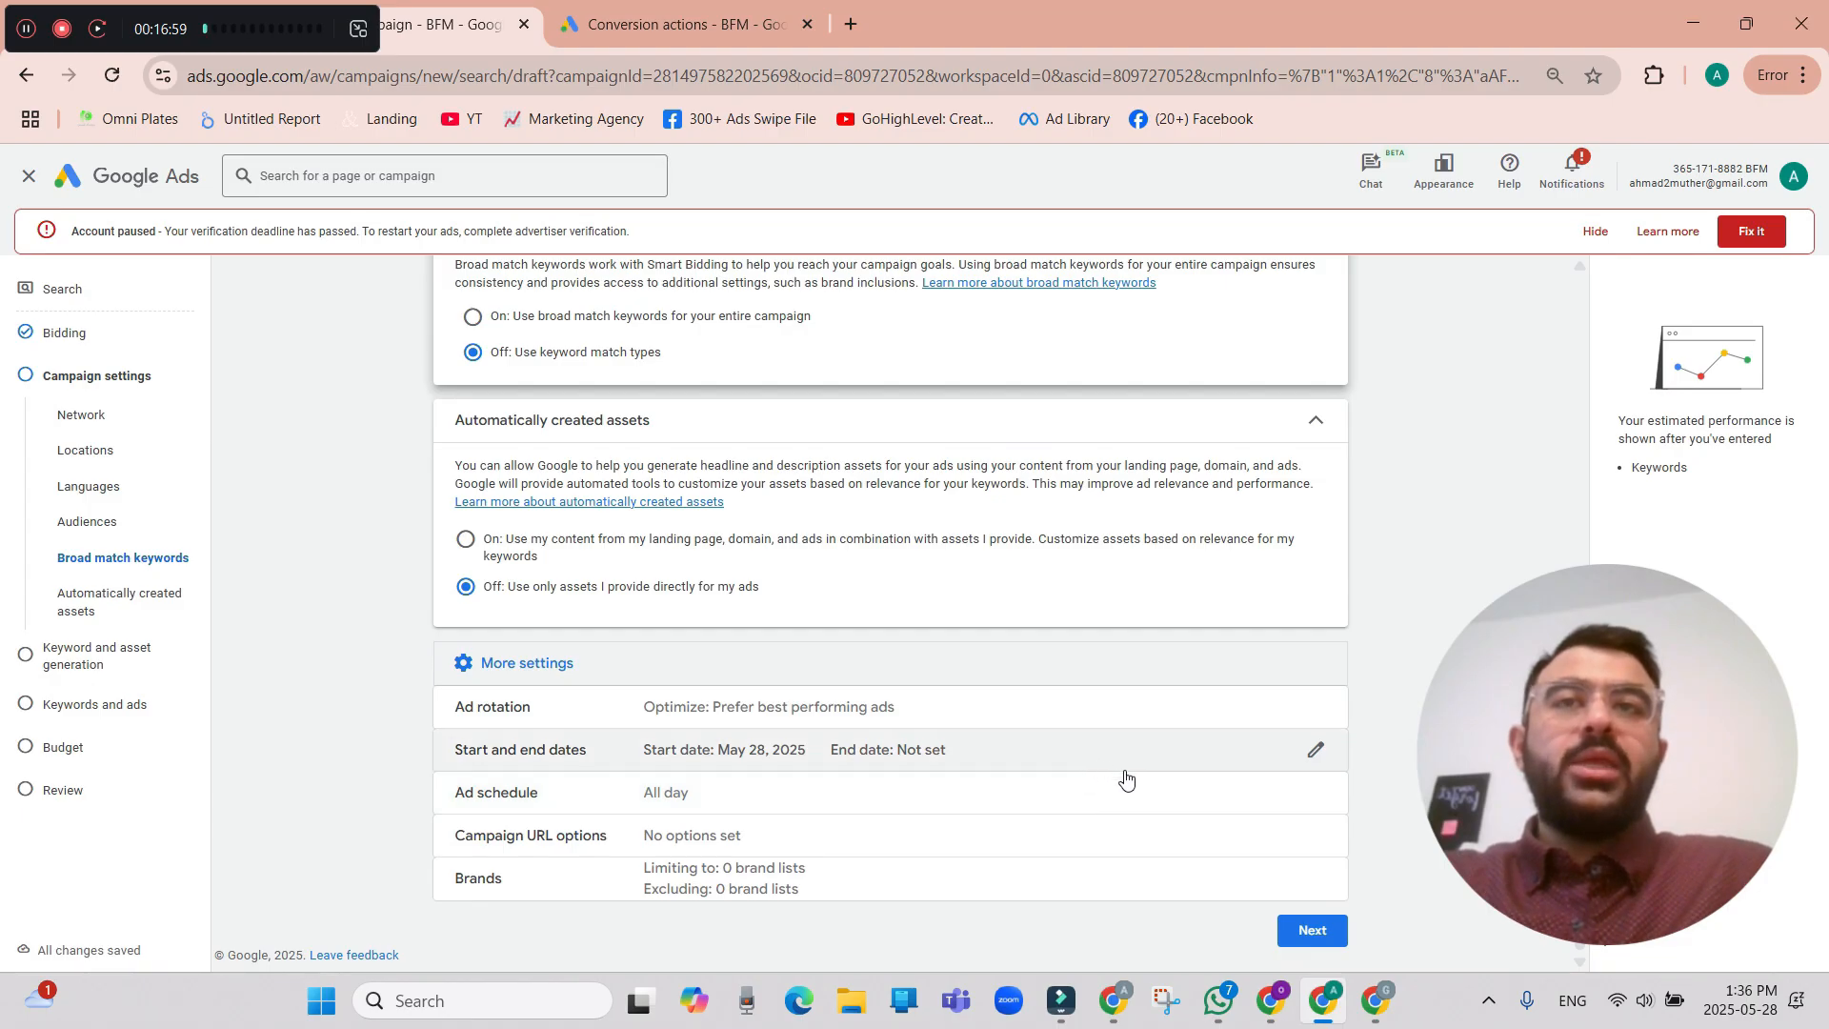
{"action": "left_click", "coordinate": [1315, 752]}
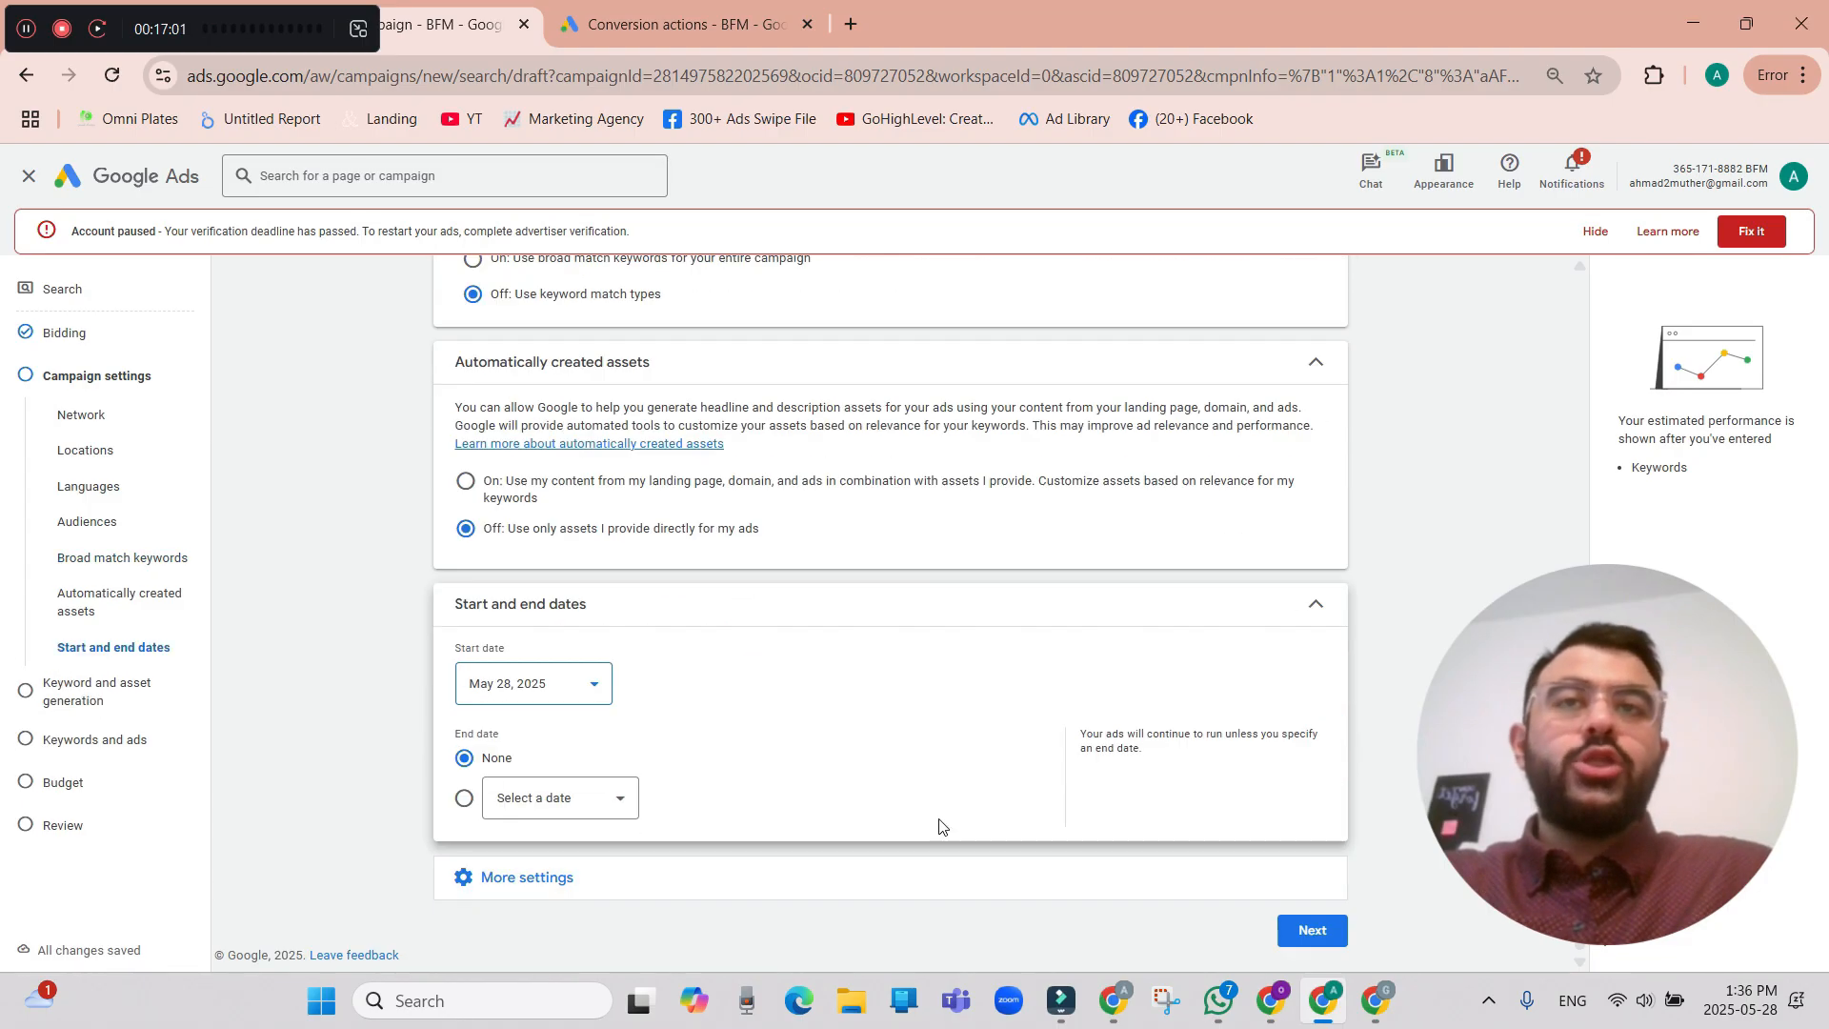
{"action": "left_click", "coordinate": [1316, 604]}
{"action": "left_click", "coordinate": [670, 801]}
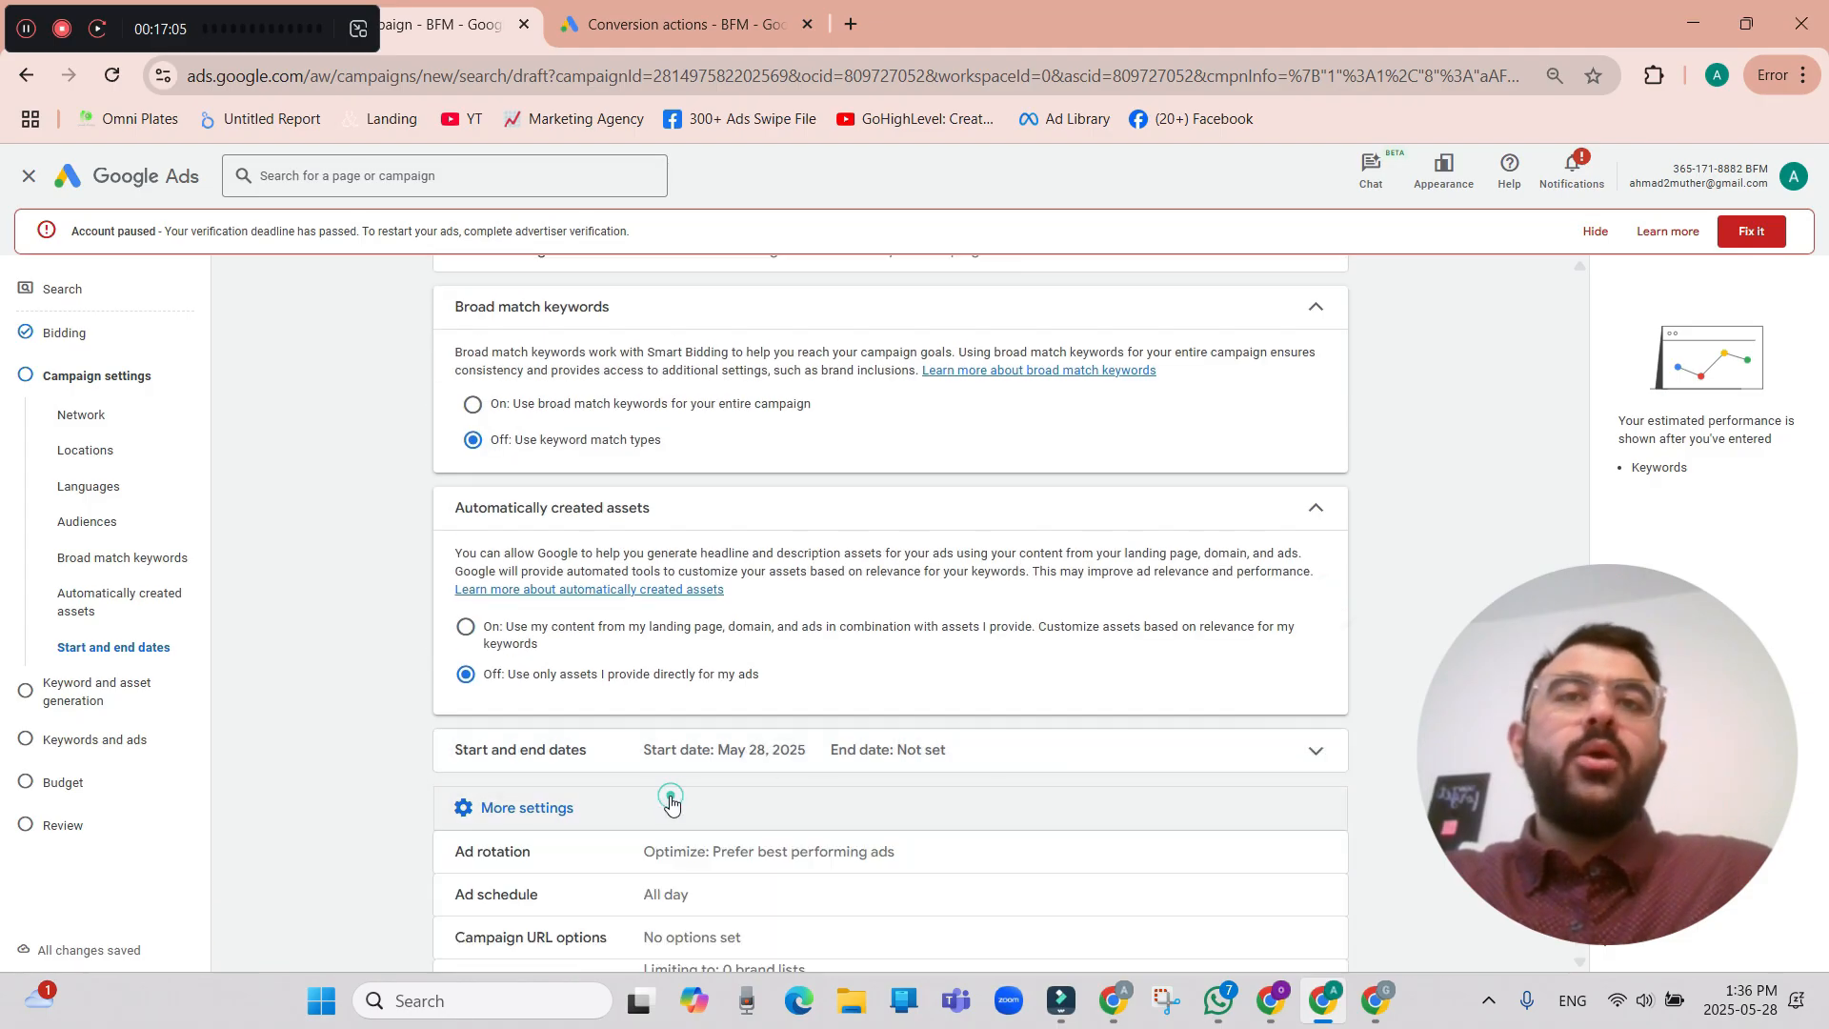
{"action": "scroll", "coordinate": [762, 805], "scroll_direction": "down", "scroll_amount": 1}
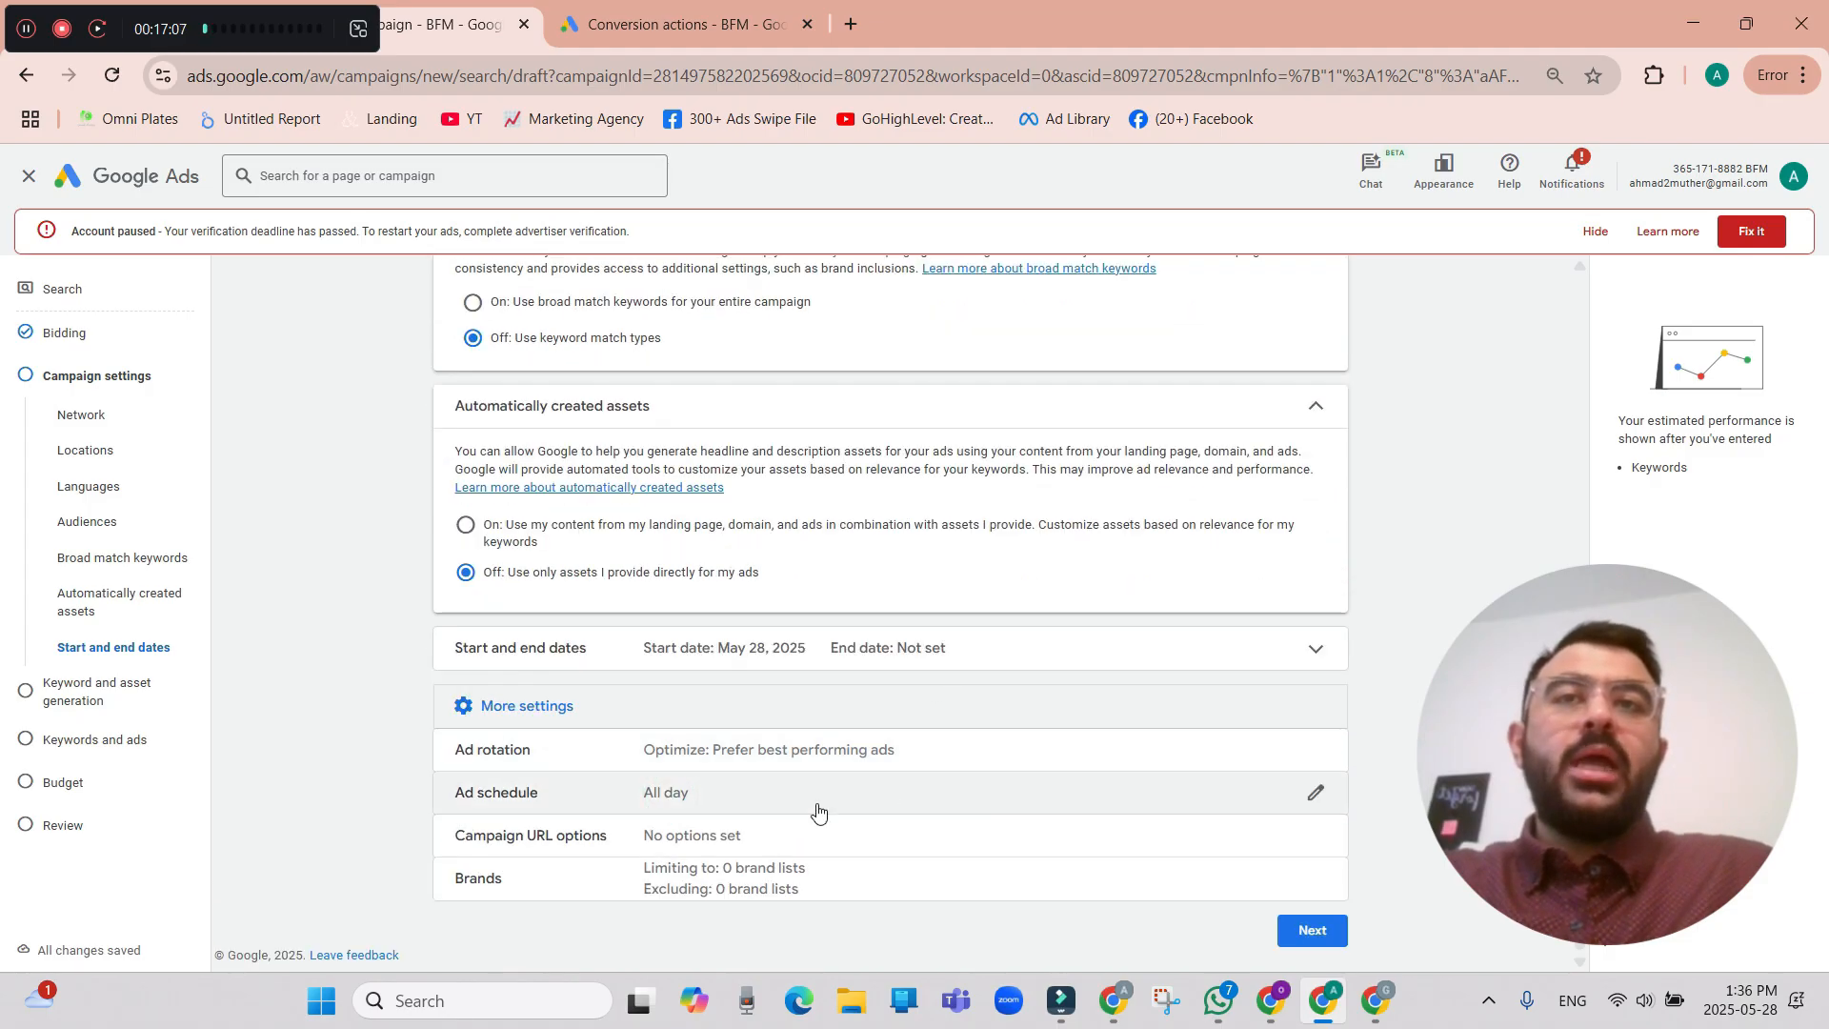
{"action": "left_click", "coordinate": [817, 811]}
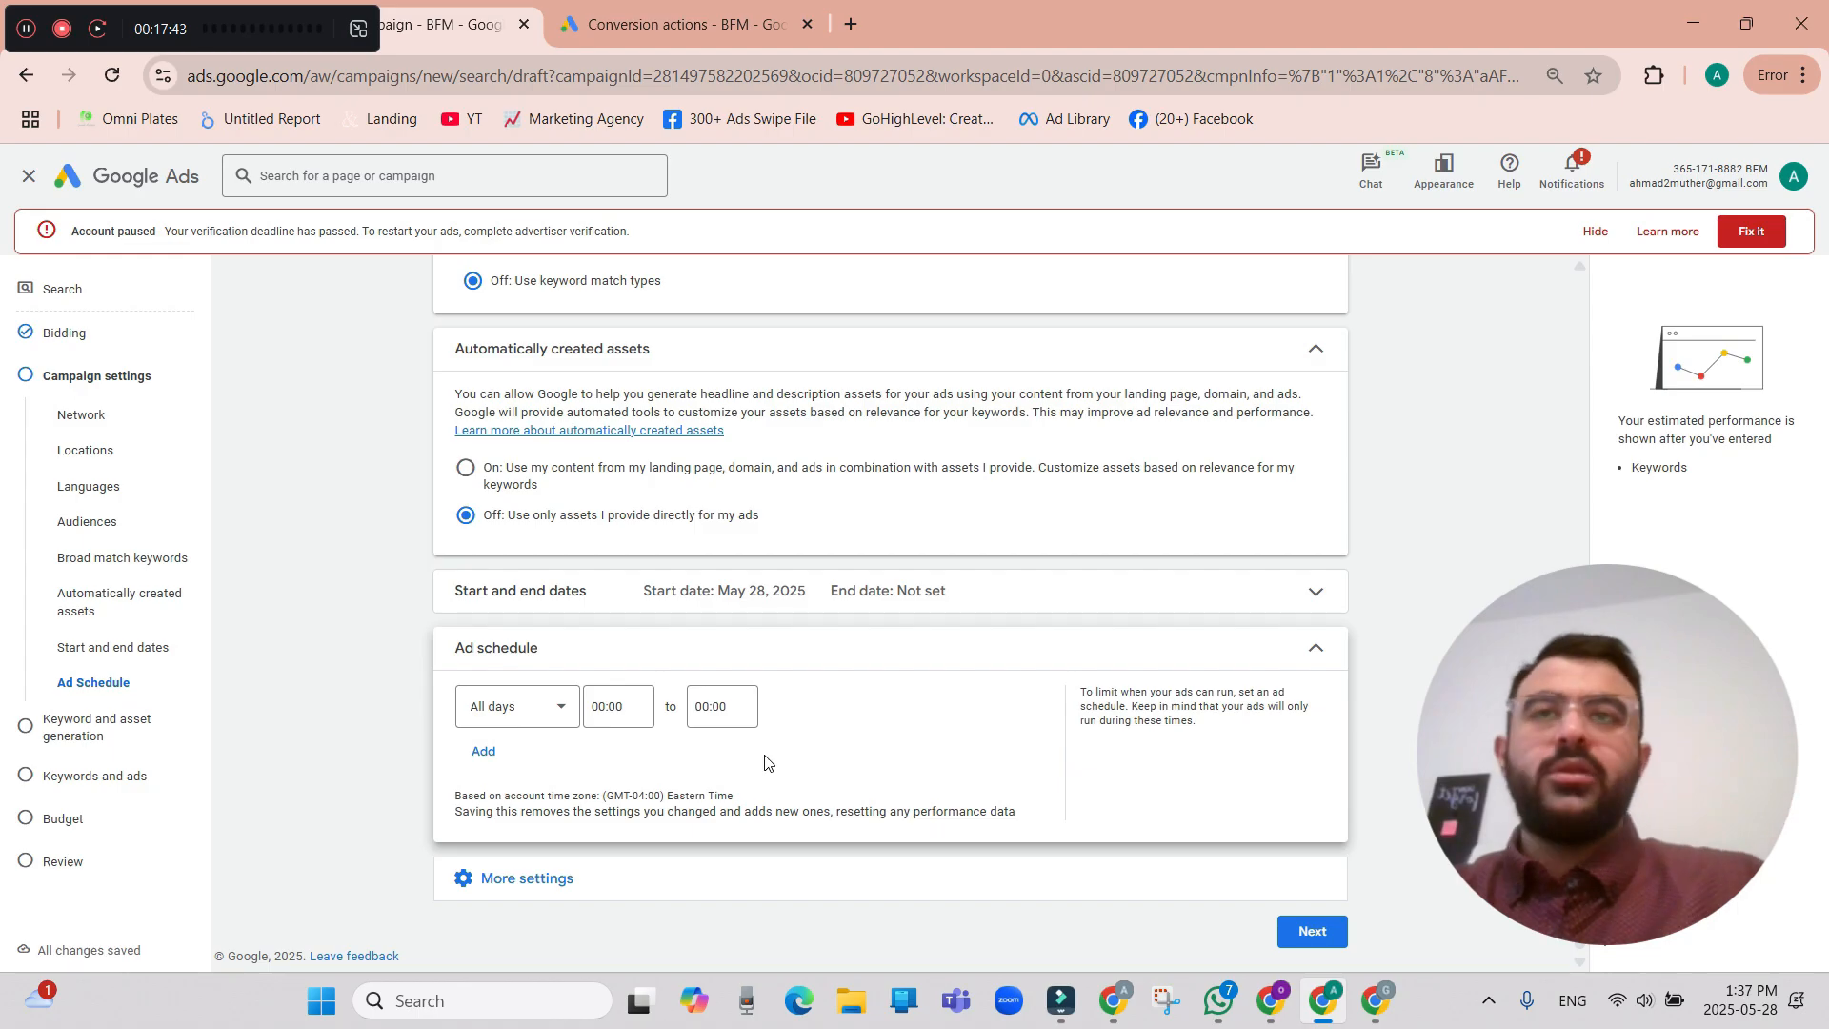
{"action": "left_click", "coordinate": [556, 717]}
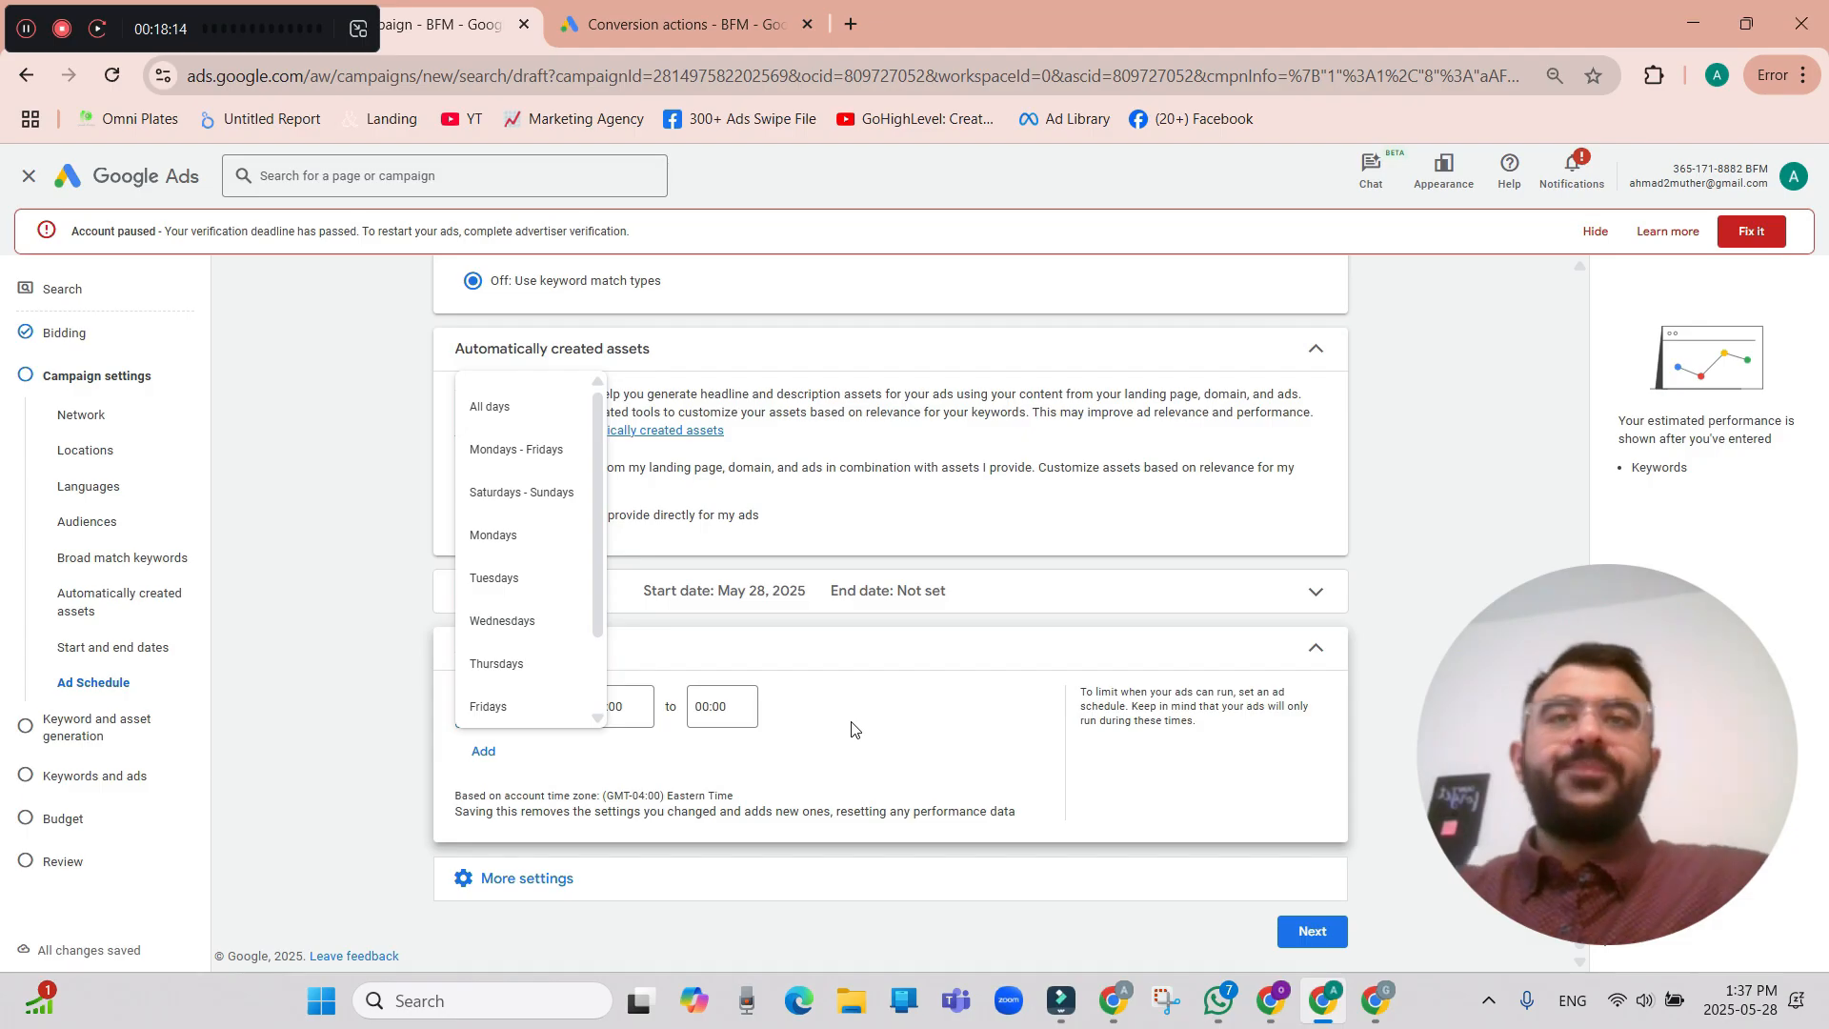
{"action": "left_click", "coordinate": [922, 673]}
{"action": "scroll", "coordinate": [1225, 919], "scroll_direction": "up", "scroll_amount": 6}
{"action": "scroll", "coordinate": [1295, 830], "scroll_direction": "down", "scroll_amount": 6}
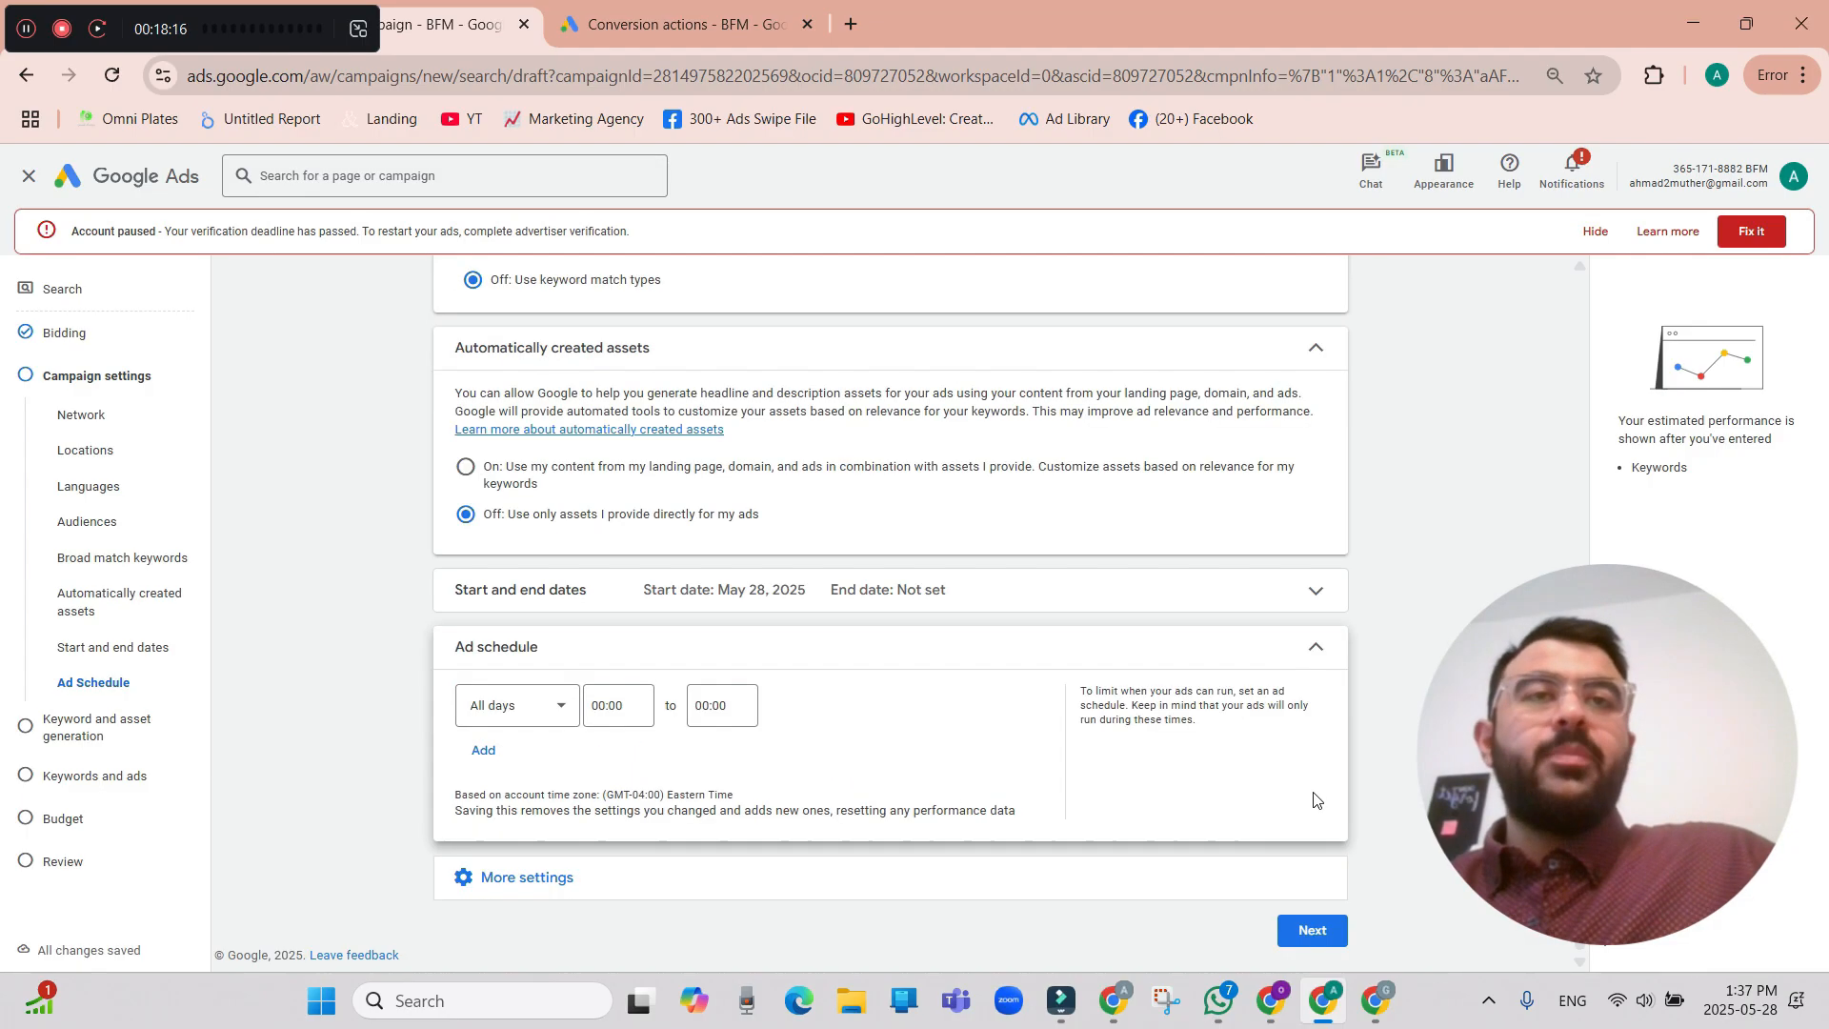
Proceed from the campaign settings and skip keyword and asset generation to reach the keywords and ads page.
{"action": "left_click", "coordinate": [1317, 930]}
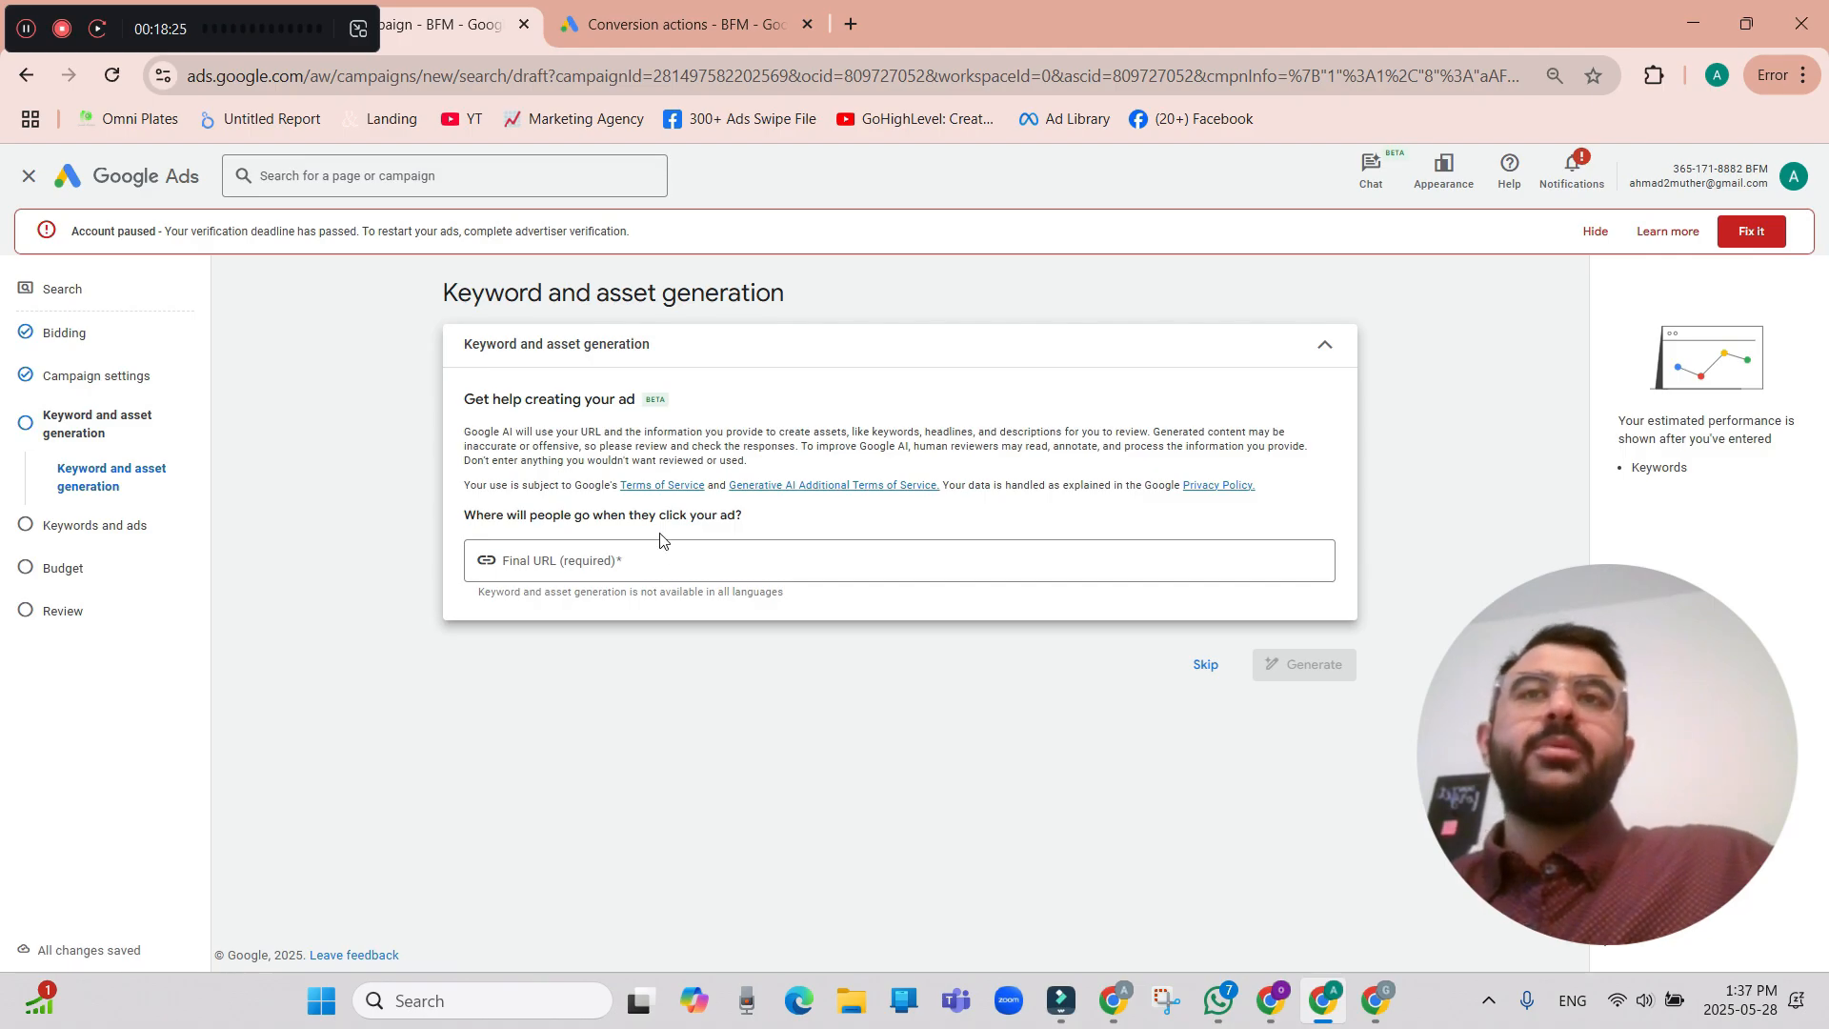
{"action": "left_click", "coordinate": [671, 563]}
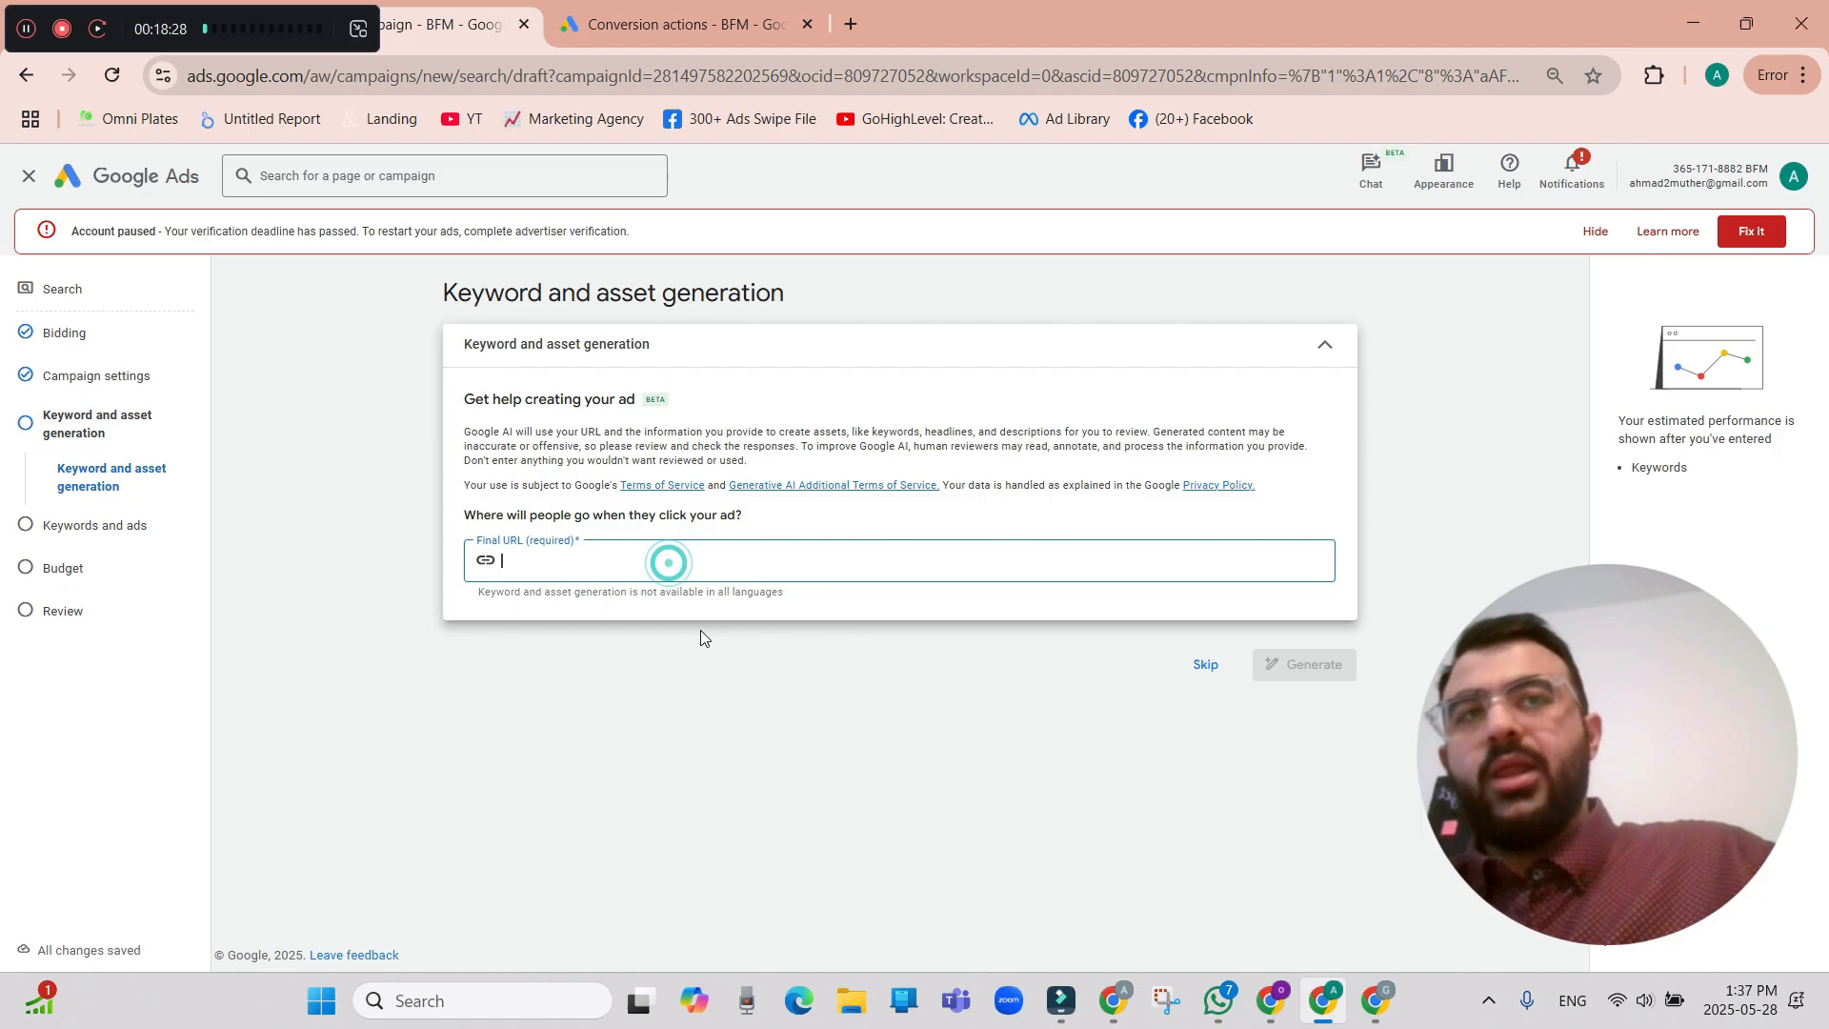
{"action": "left_click", "coordinate": [1208, 668]}
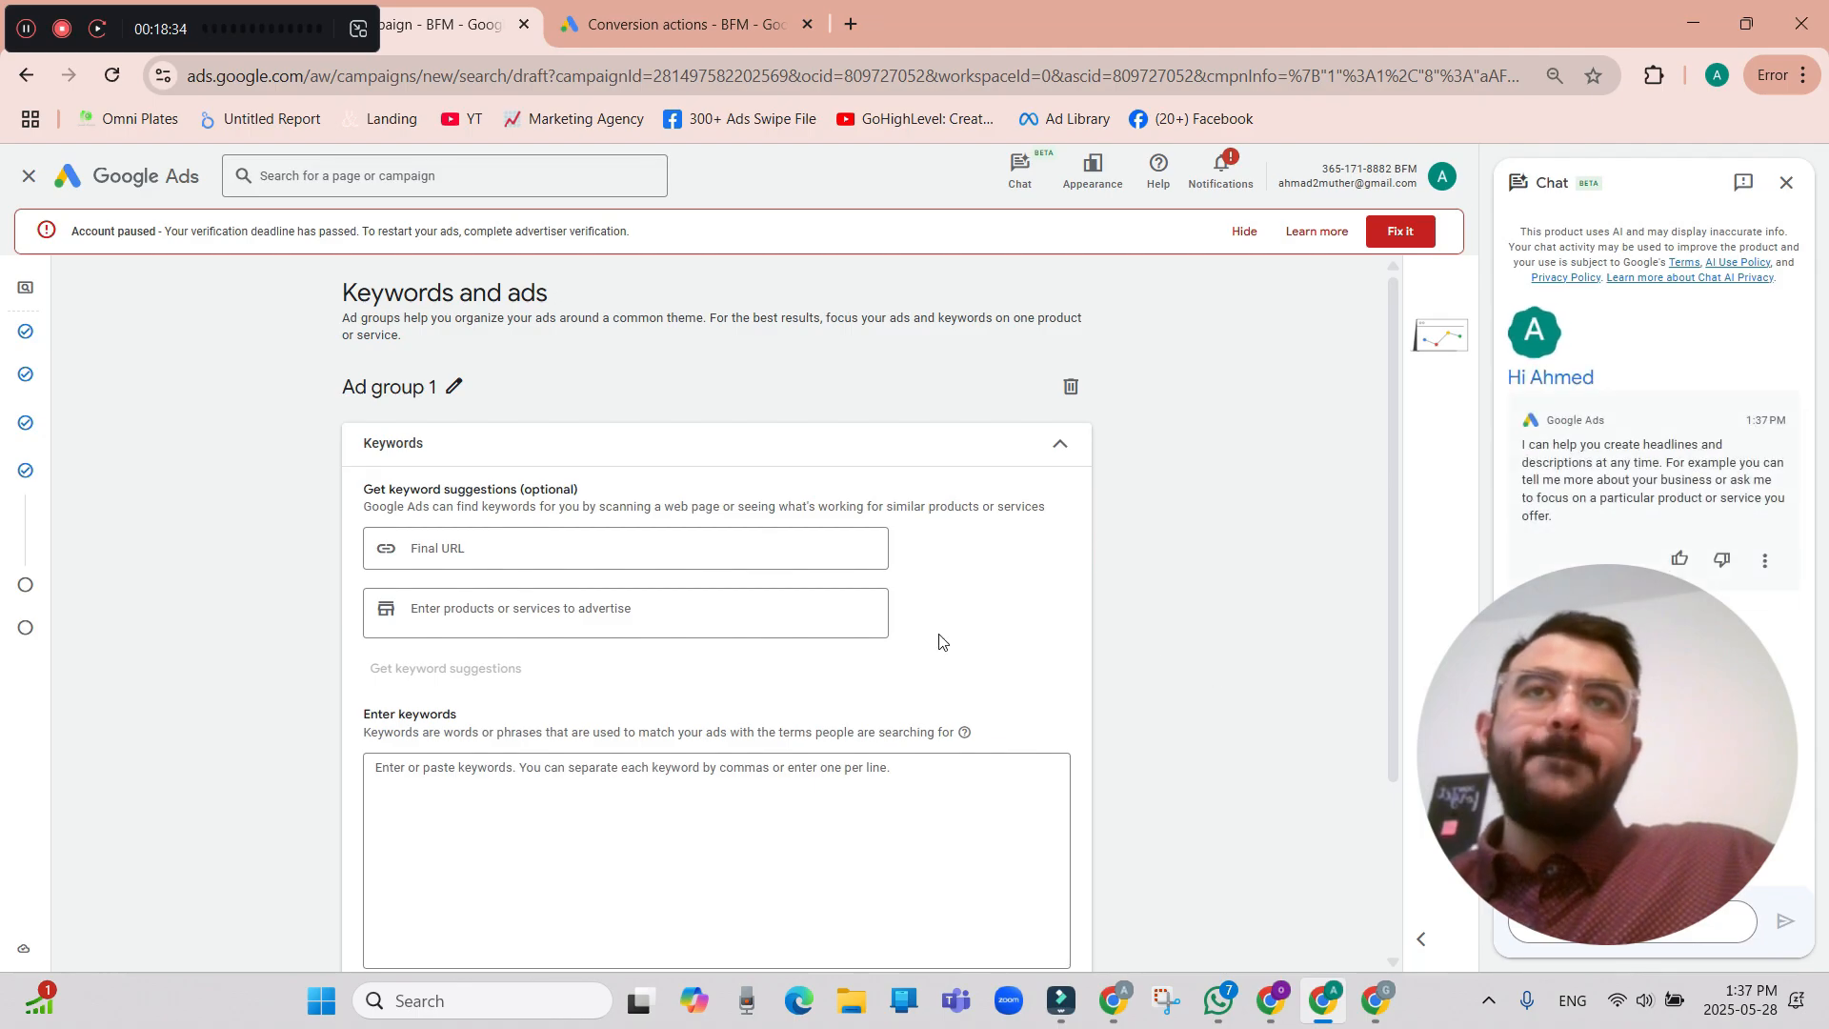
{"action": "left_click", "coordinate": [594, 542]}
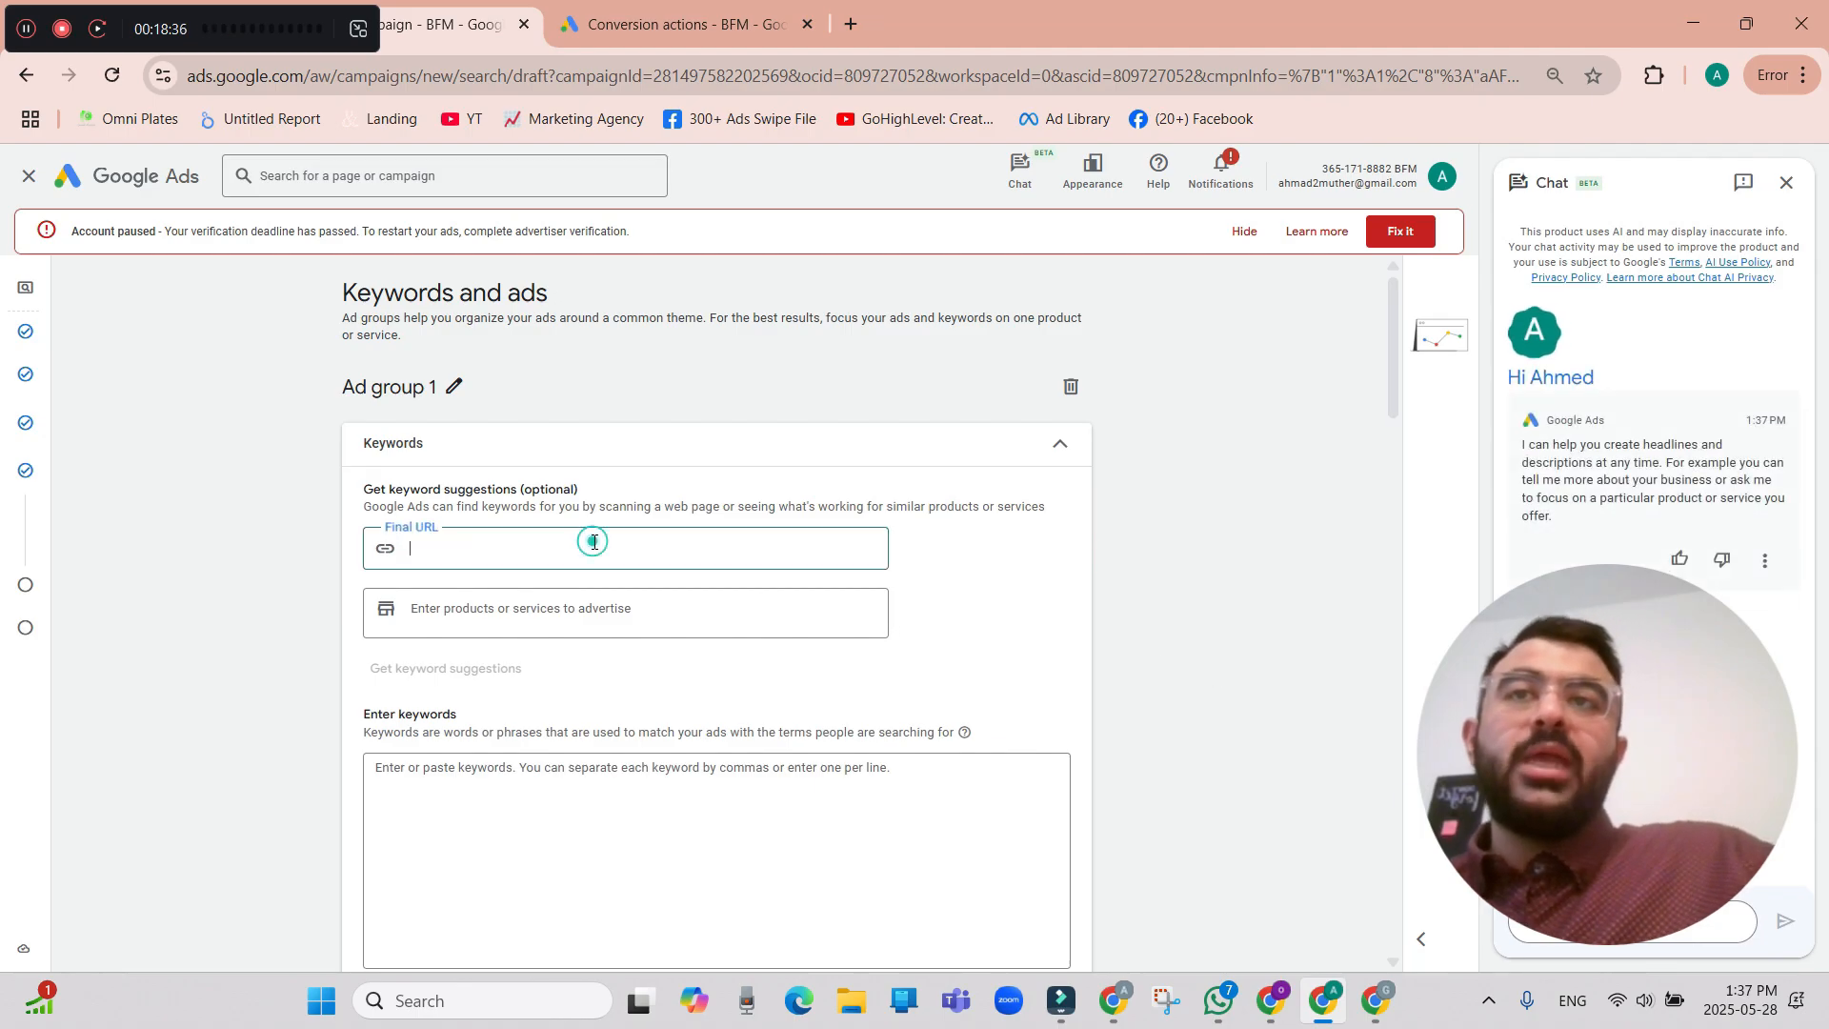
{"action": "left_click", "coordinate": [521, 611]}
{"action": "left_click", "coordinate": [606, 562]}
{"action": "left_click", "coordinate": [981, 581]}
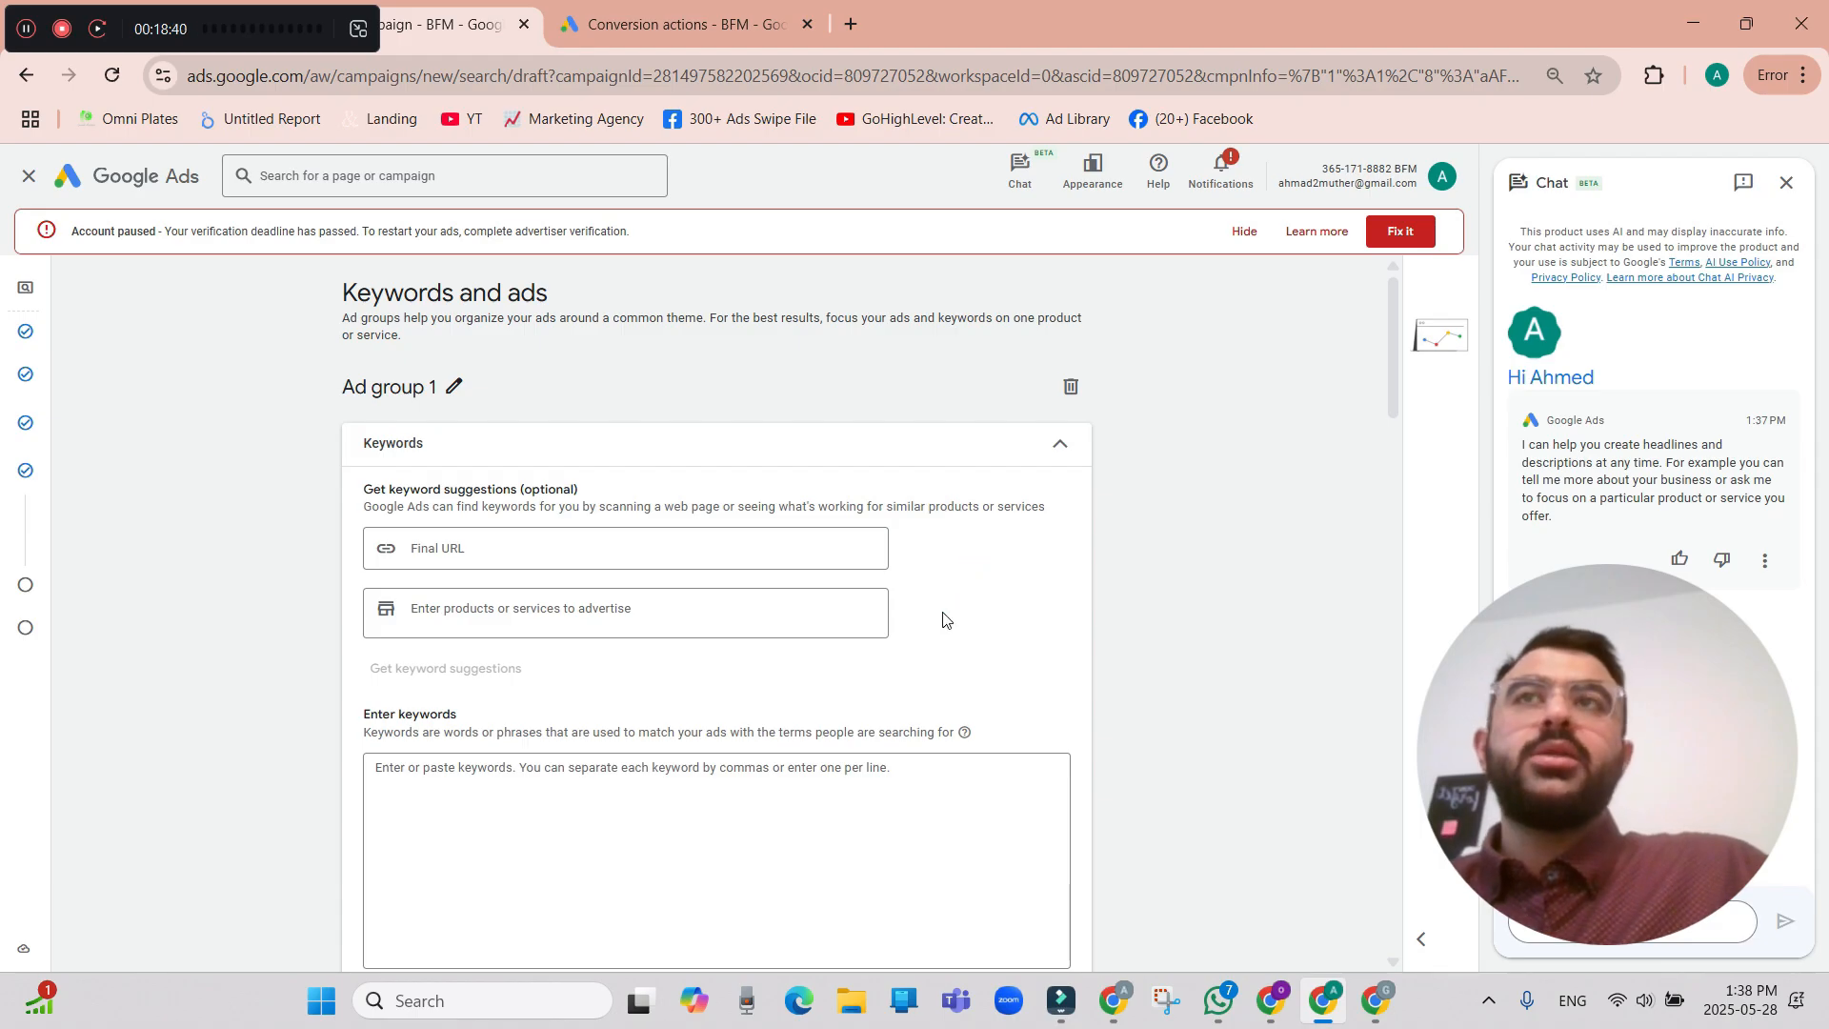
{"action": "left_click", "coordinate": [797, 813]}
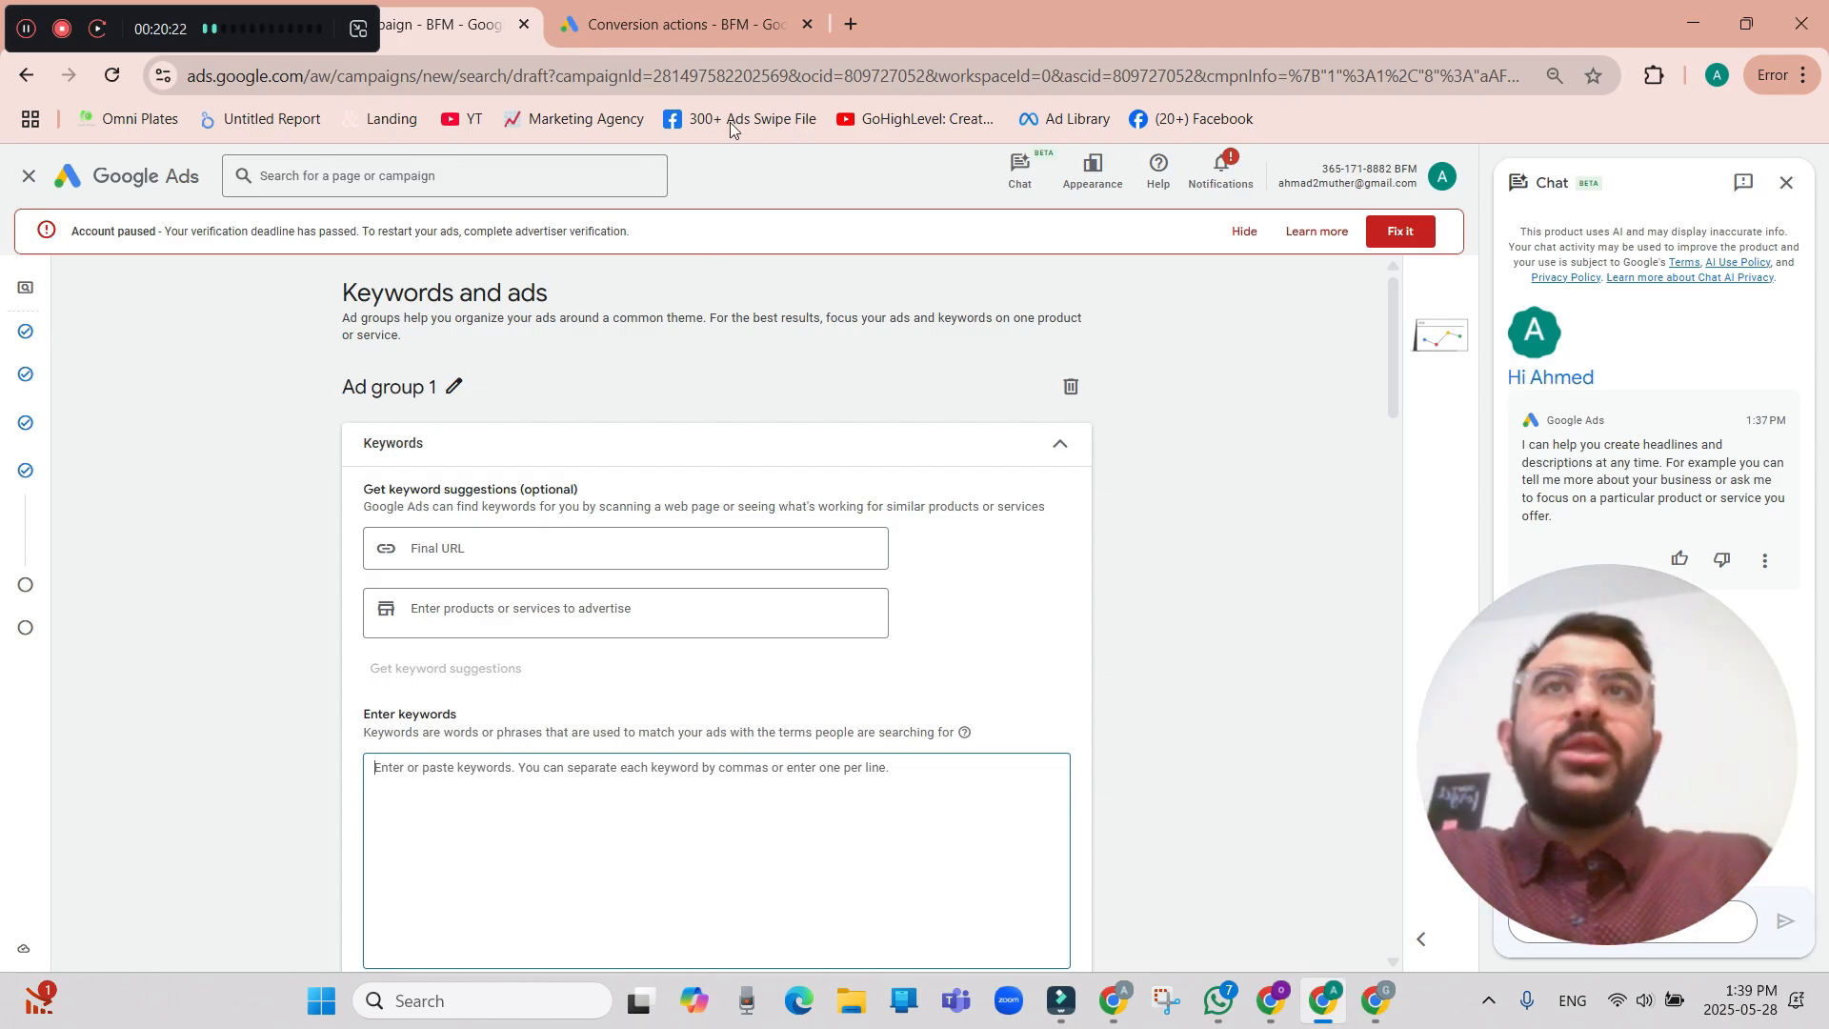
In the other Google Ads tab, open Keyword Planner and start discovering new keywords.
{"action": "left_click", "coordinate": [682, 42]}
{"action": "left_click", "coordinate": [112, 177]}
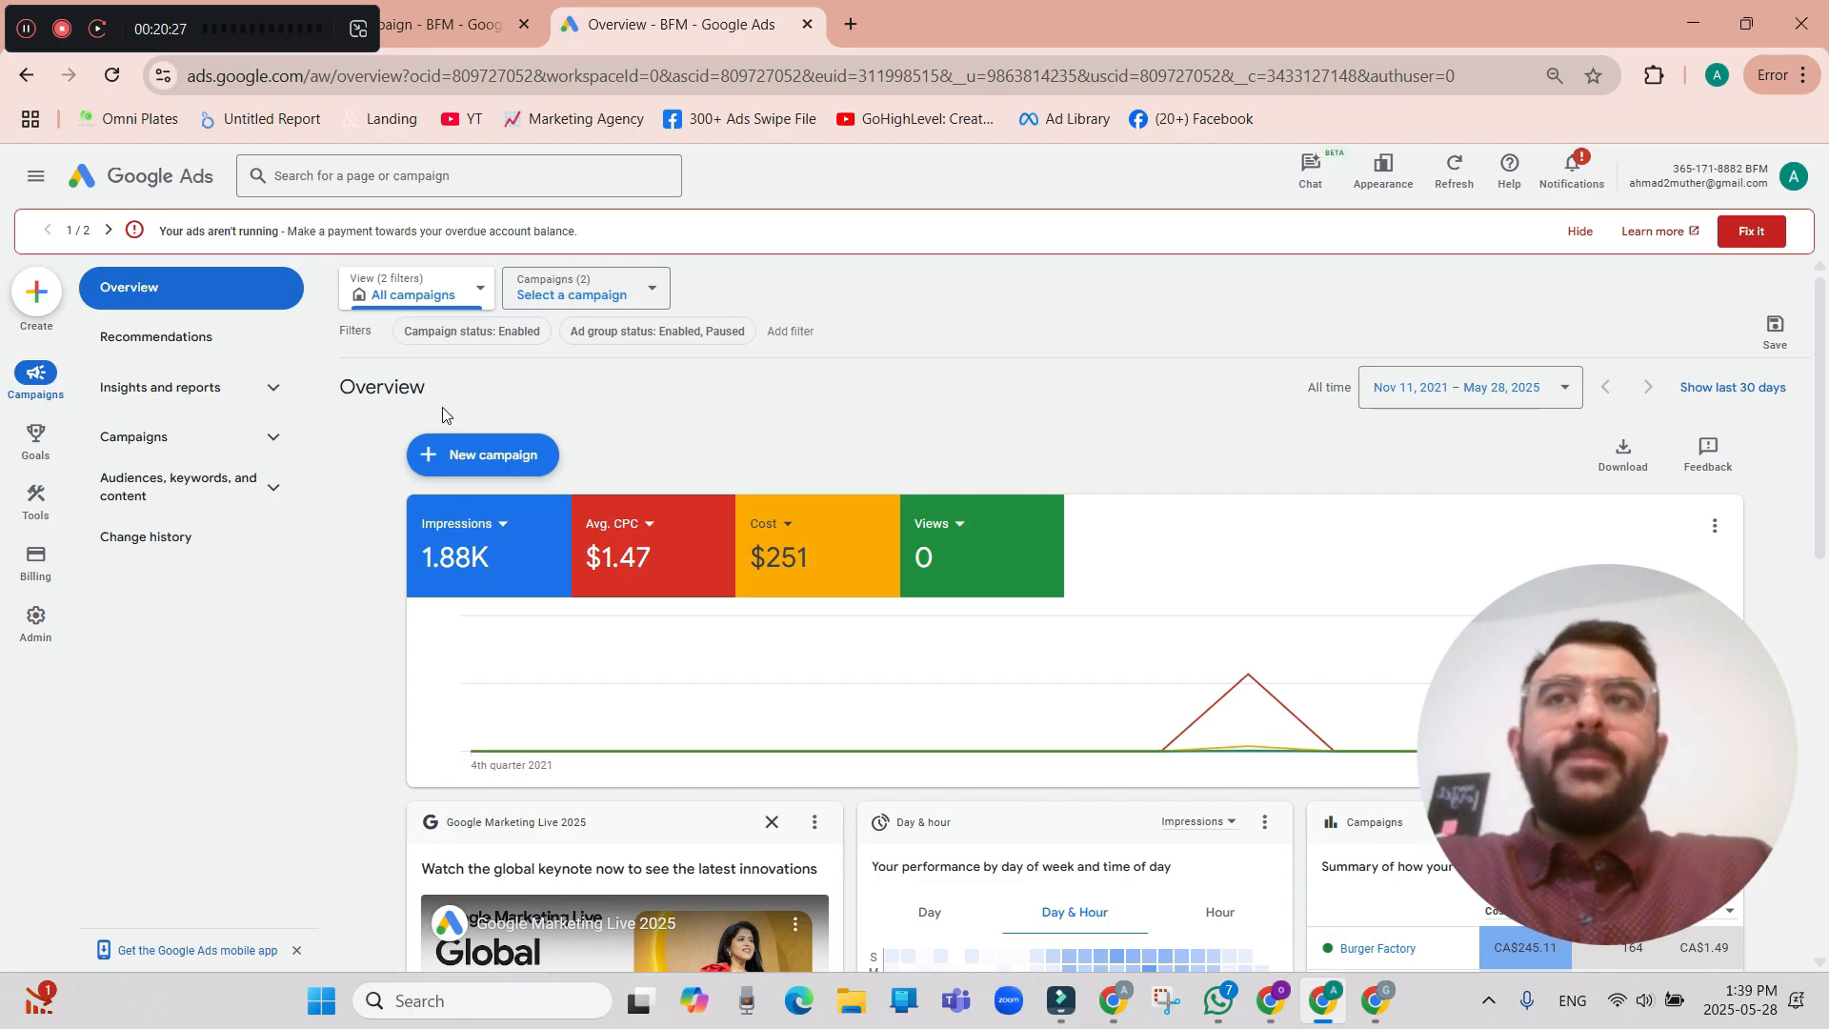
{"action": "left_click", "coordinate": [13, 515]}
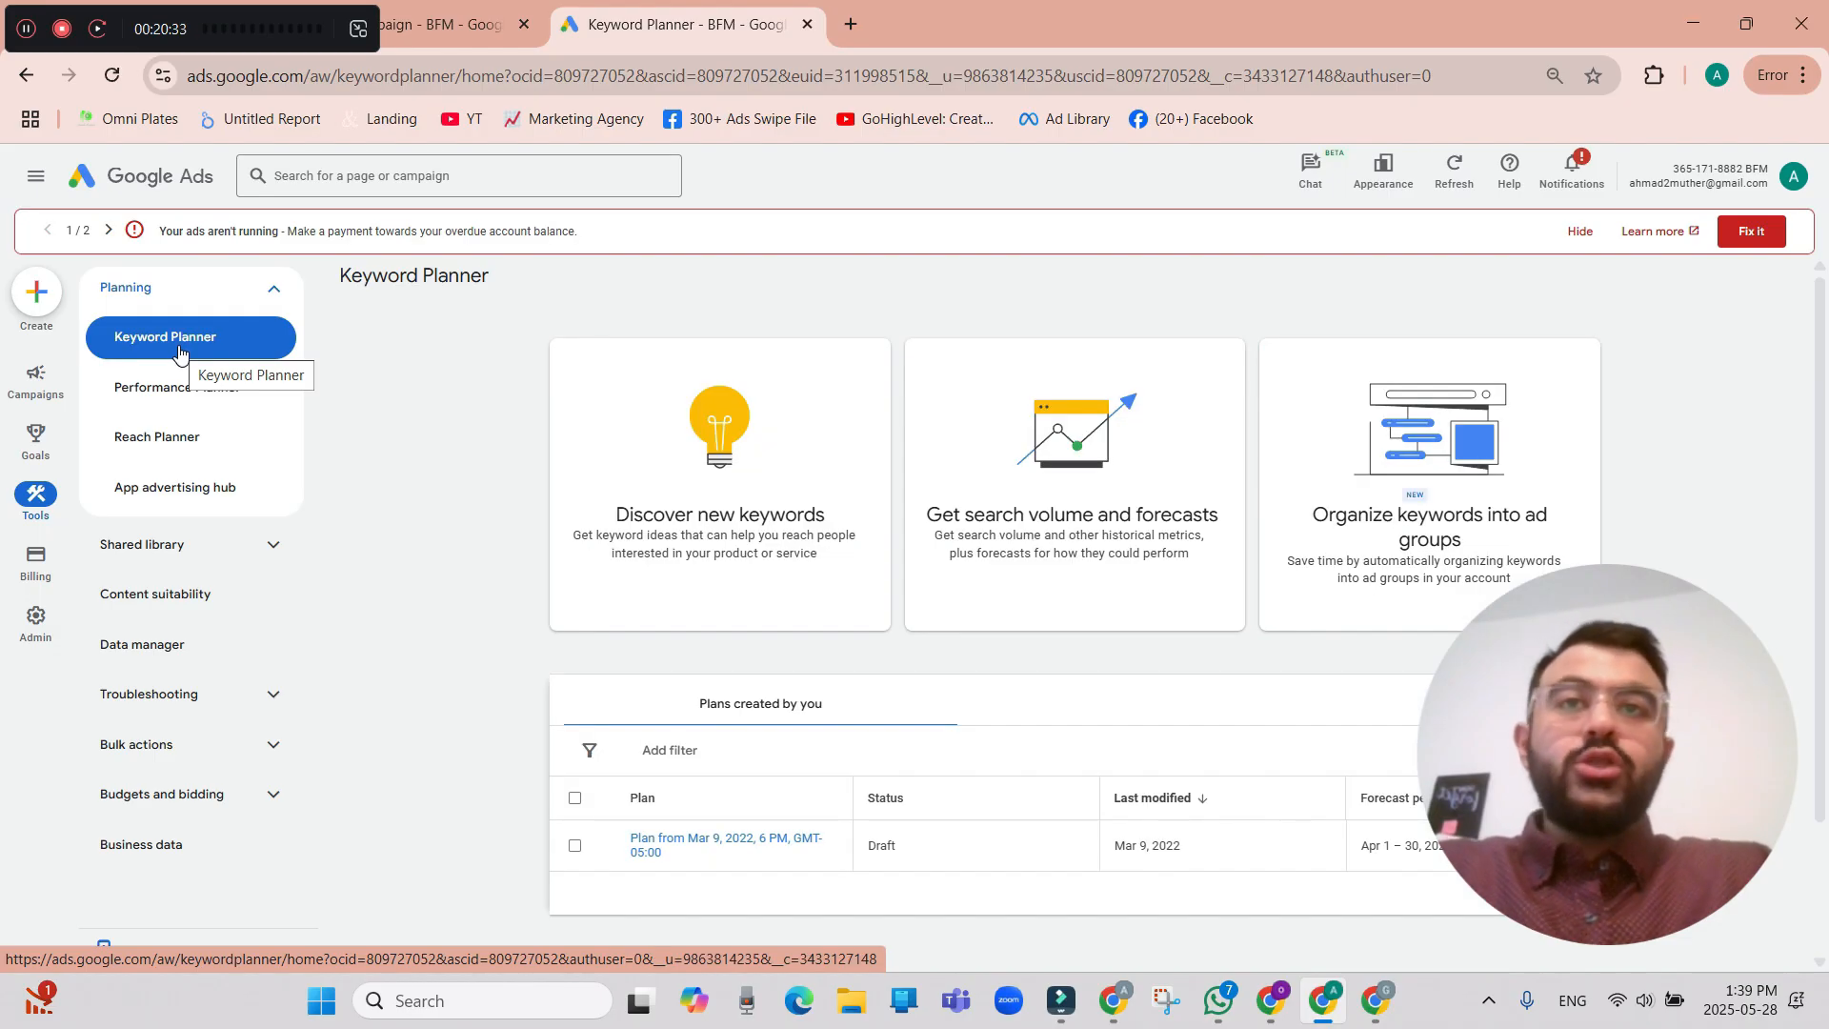
{"action": "left_click", "coordinate": [745, 476]}
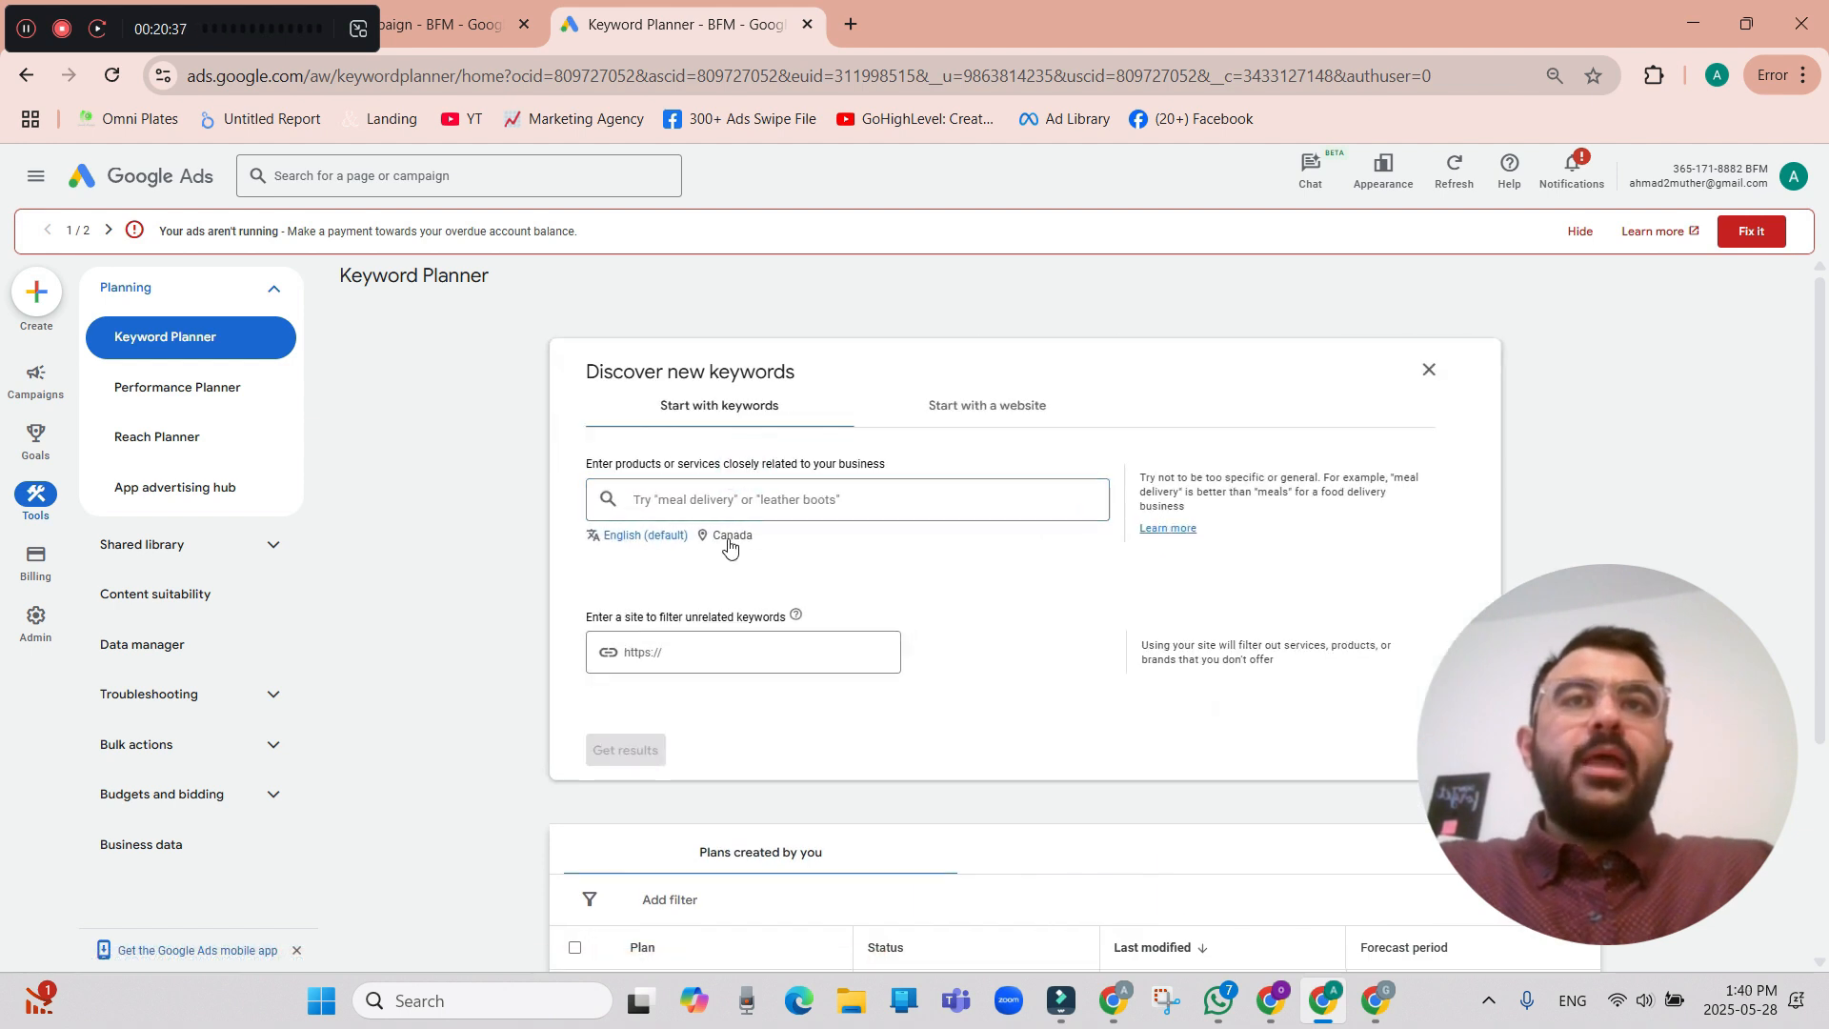
Replace Canada with the city of New York, New York, United States as the keyword search location and save it.
{"action": "left_click", "coordinate": [727, 541]}
{"action": "left_click", "coordinate": [893, 495]}
{"action": "left_click", "coordinate": [647, 398]}
{"action": "type", "text": "new "}
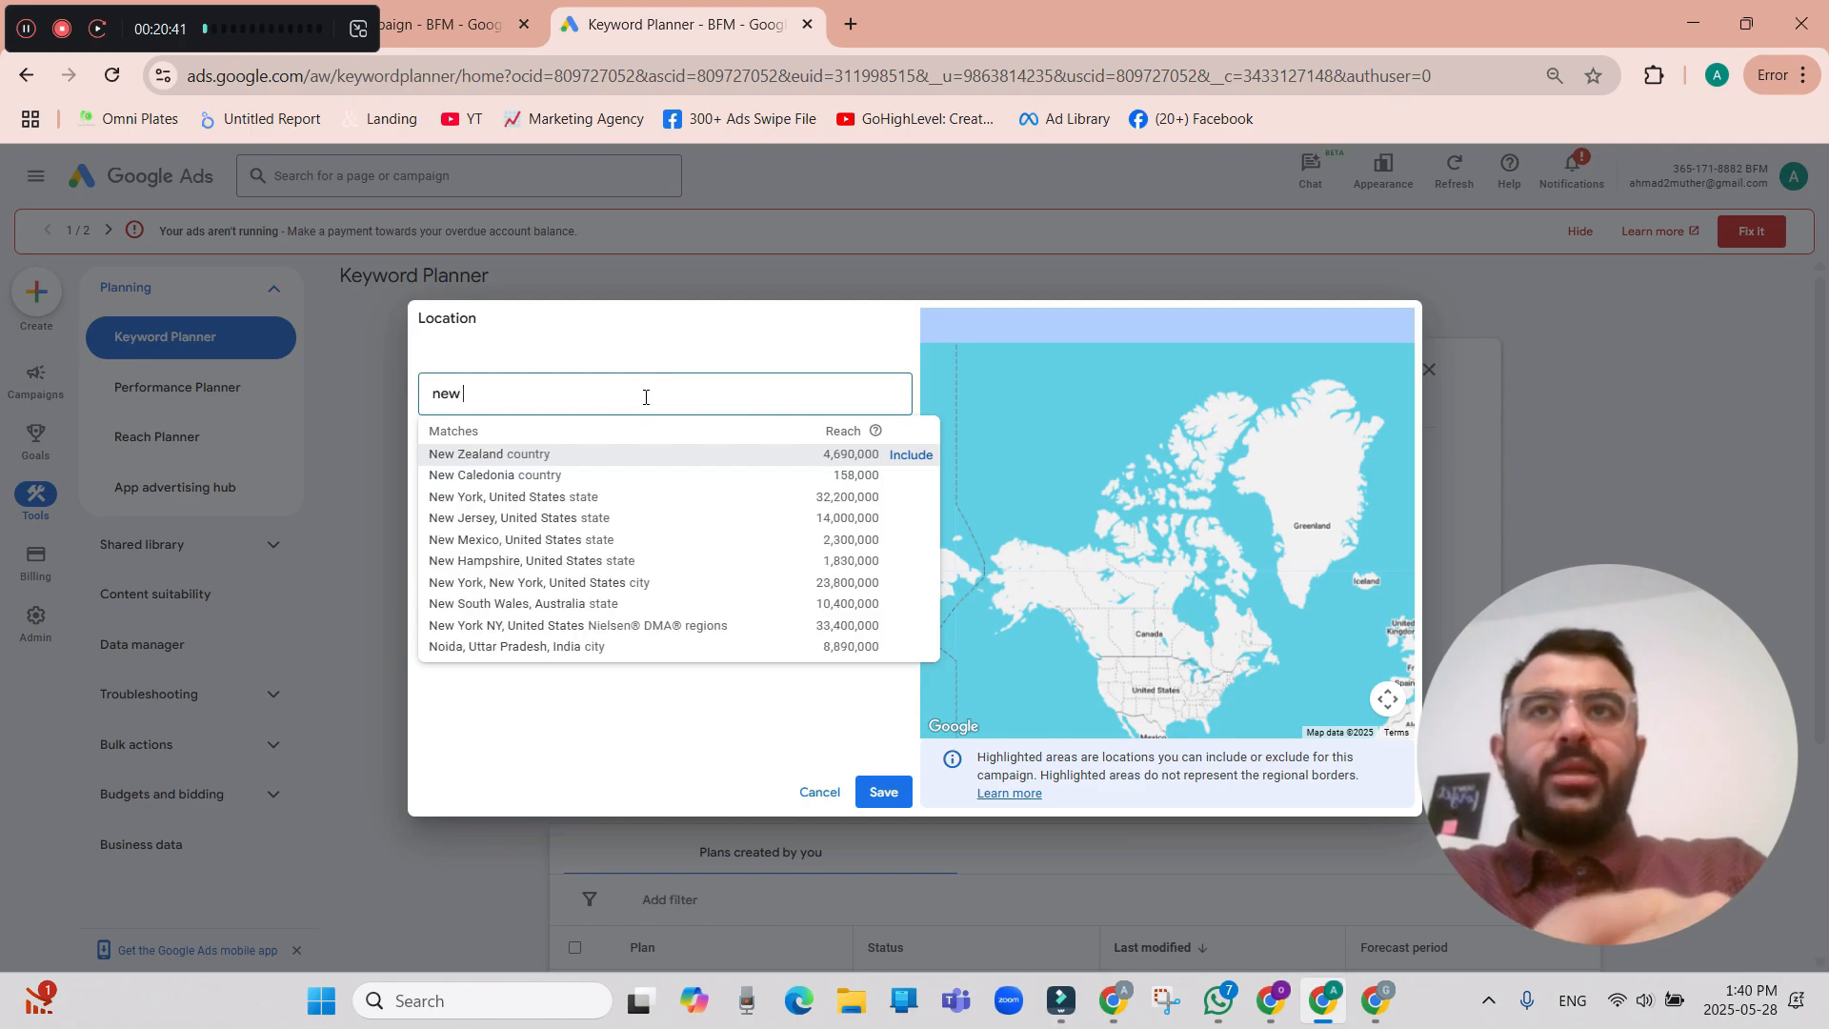
{"action": "type", "text": "yo"}
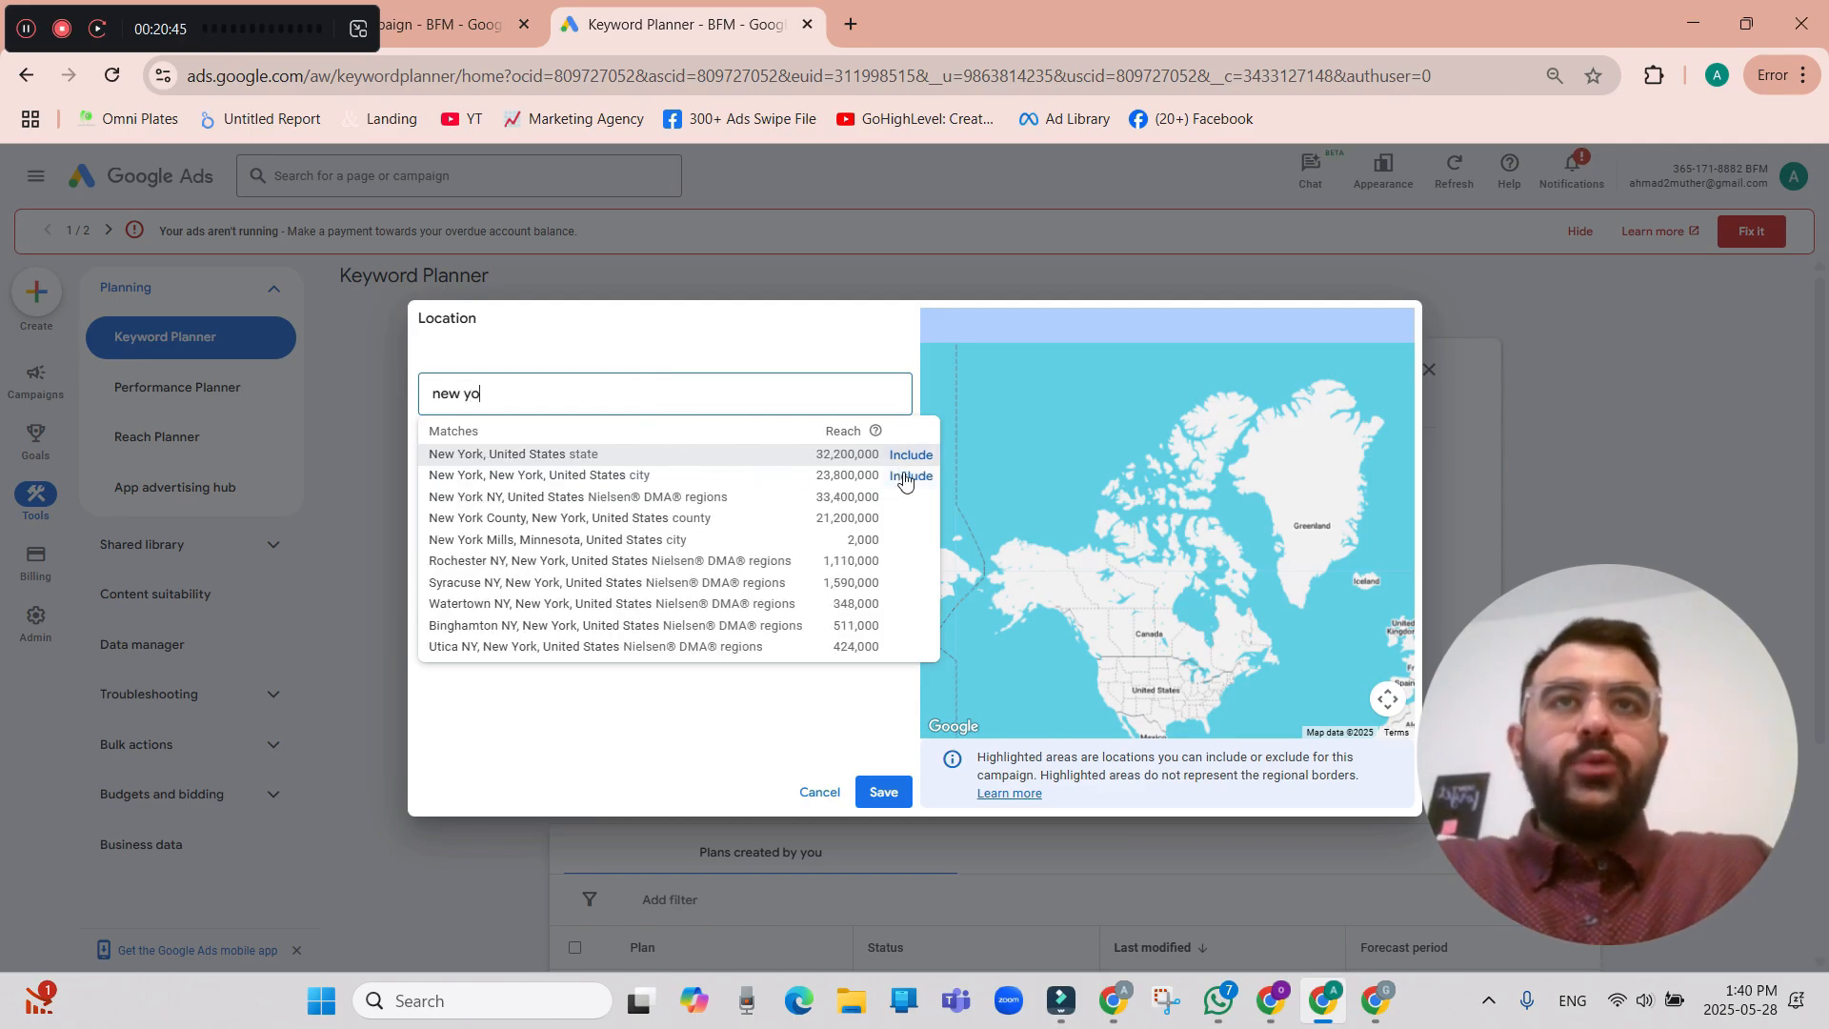
{"action": "left_click", "coordinate": [911, 476]}
{"action": "left_click", "coordinate": [882, 791]}
Get keyword ideas for "best pizza near me" and look over the results.
{"action": "left_click", "coordinate": [821, 508]}
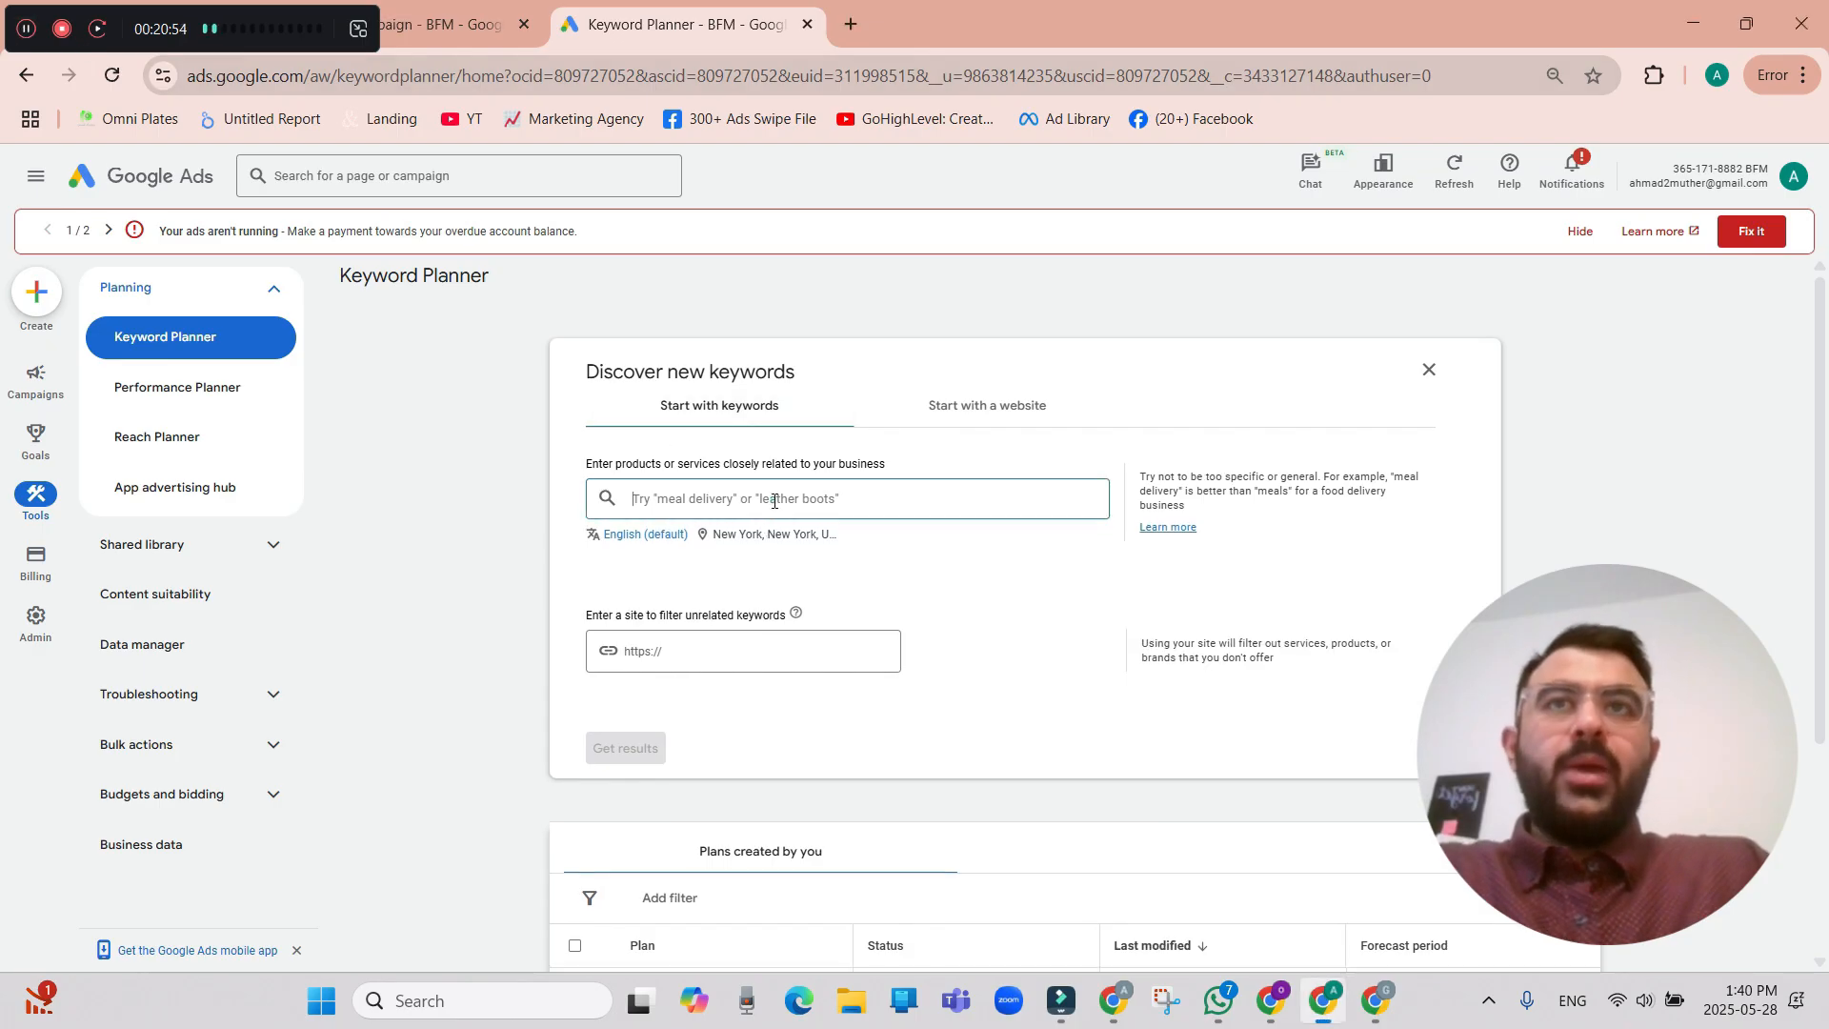
{"action": "type", "text": "best pizza near me"}
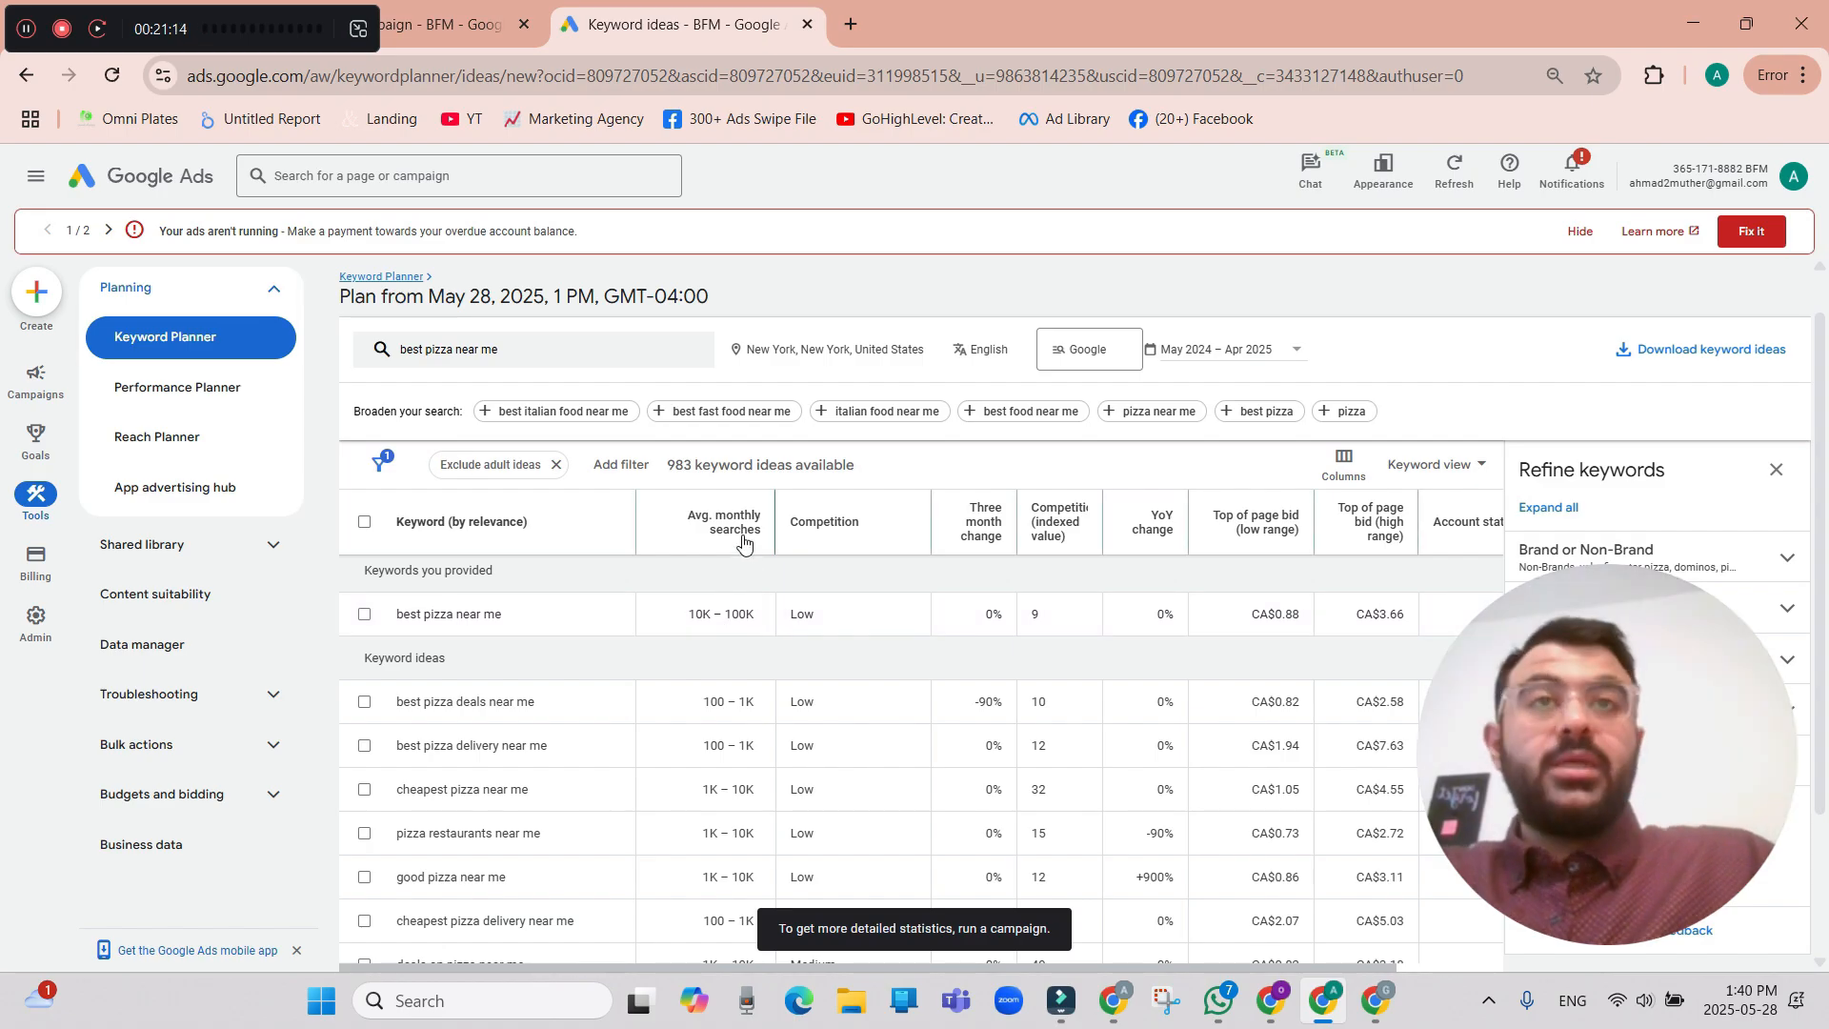
{"action": "mouse_move", "coordinate": [744, 543]}
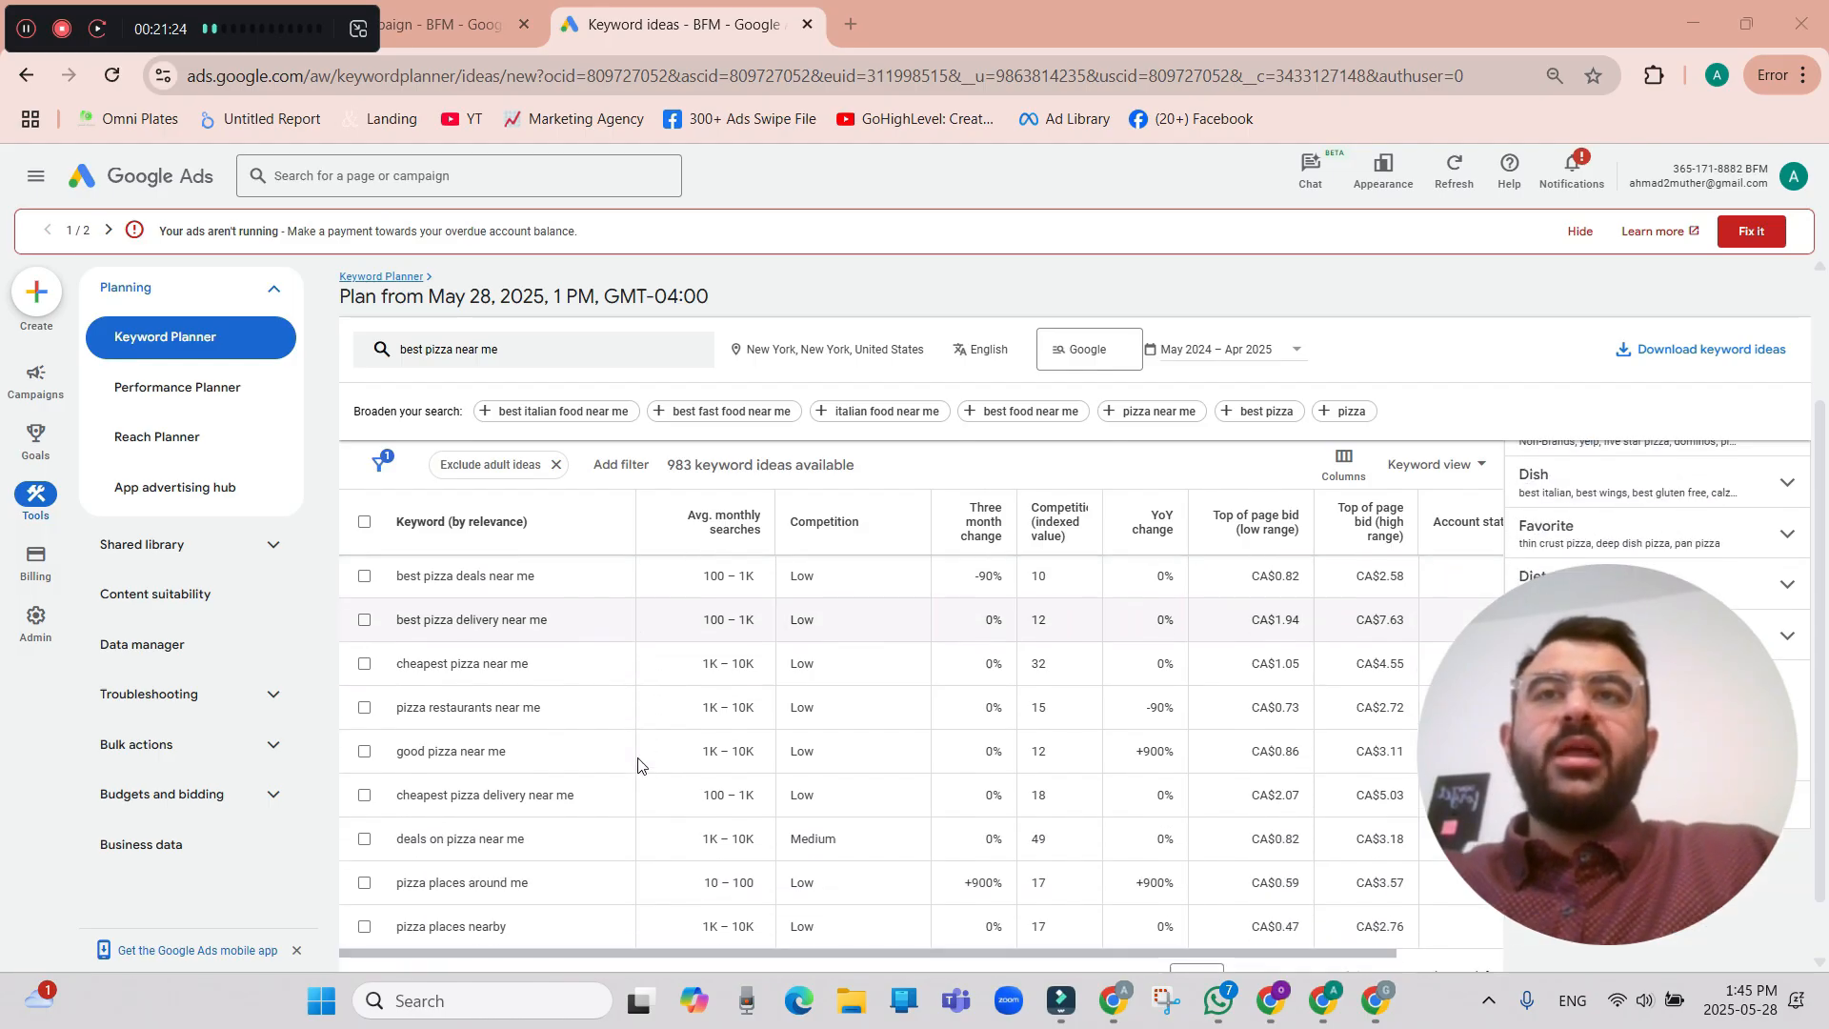
{"action": "scroll", "coordinate": [624, 682], "scroll_direction": "down", "scroll_amount": 1}
{"action": "scroll", "coordinate": [624, 682], "scroll_direction": "up", "scroll_amount": 1}
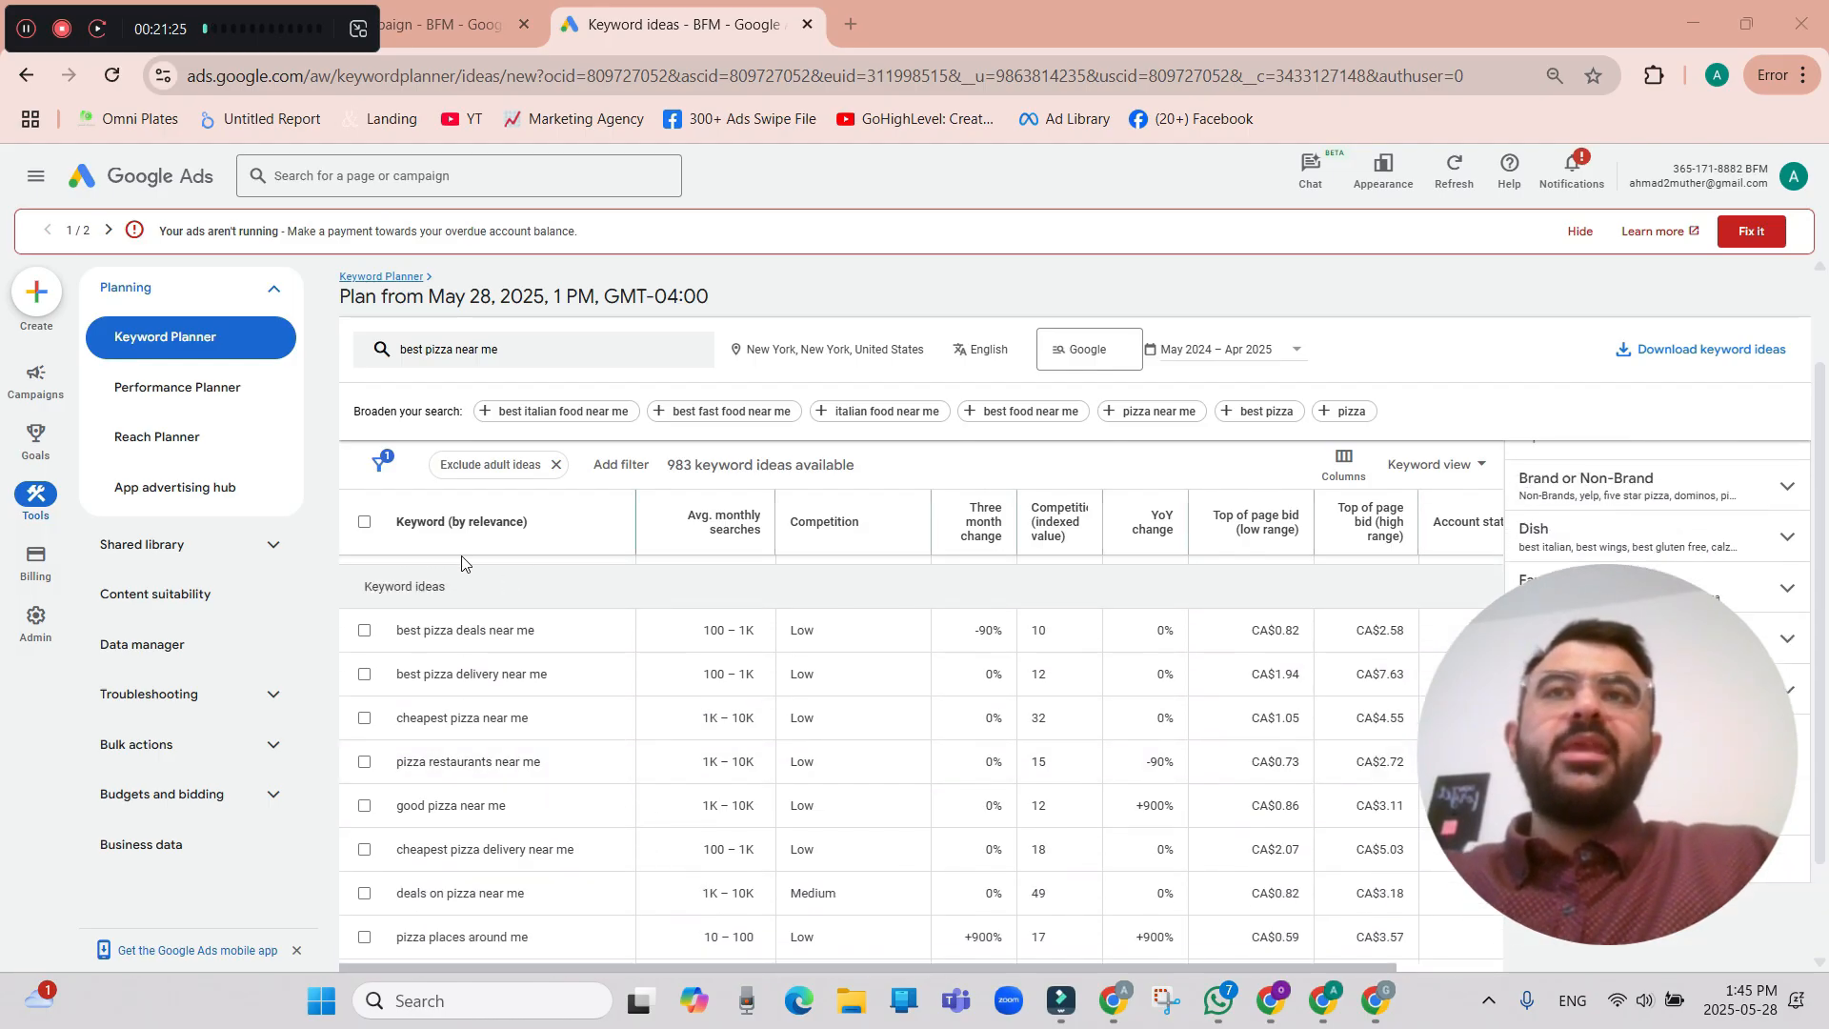
{"action": "scroll", "coordinate": [624, 682], "scroll_direction": "up", "scroll_amount": 1}
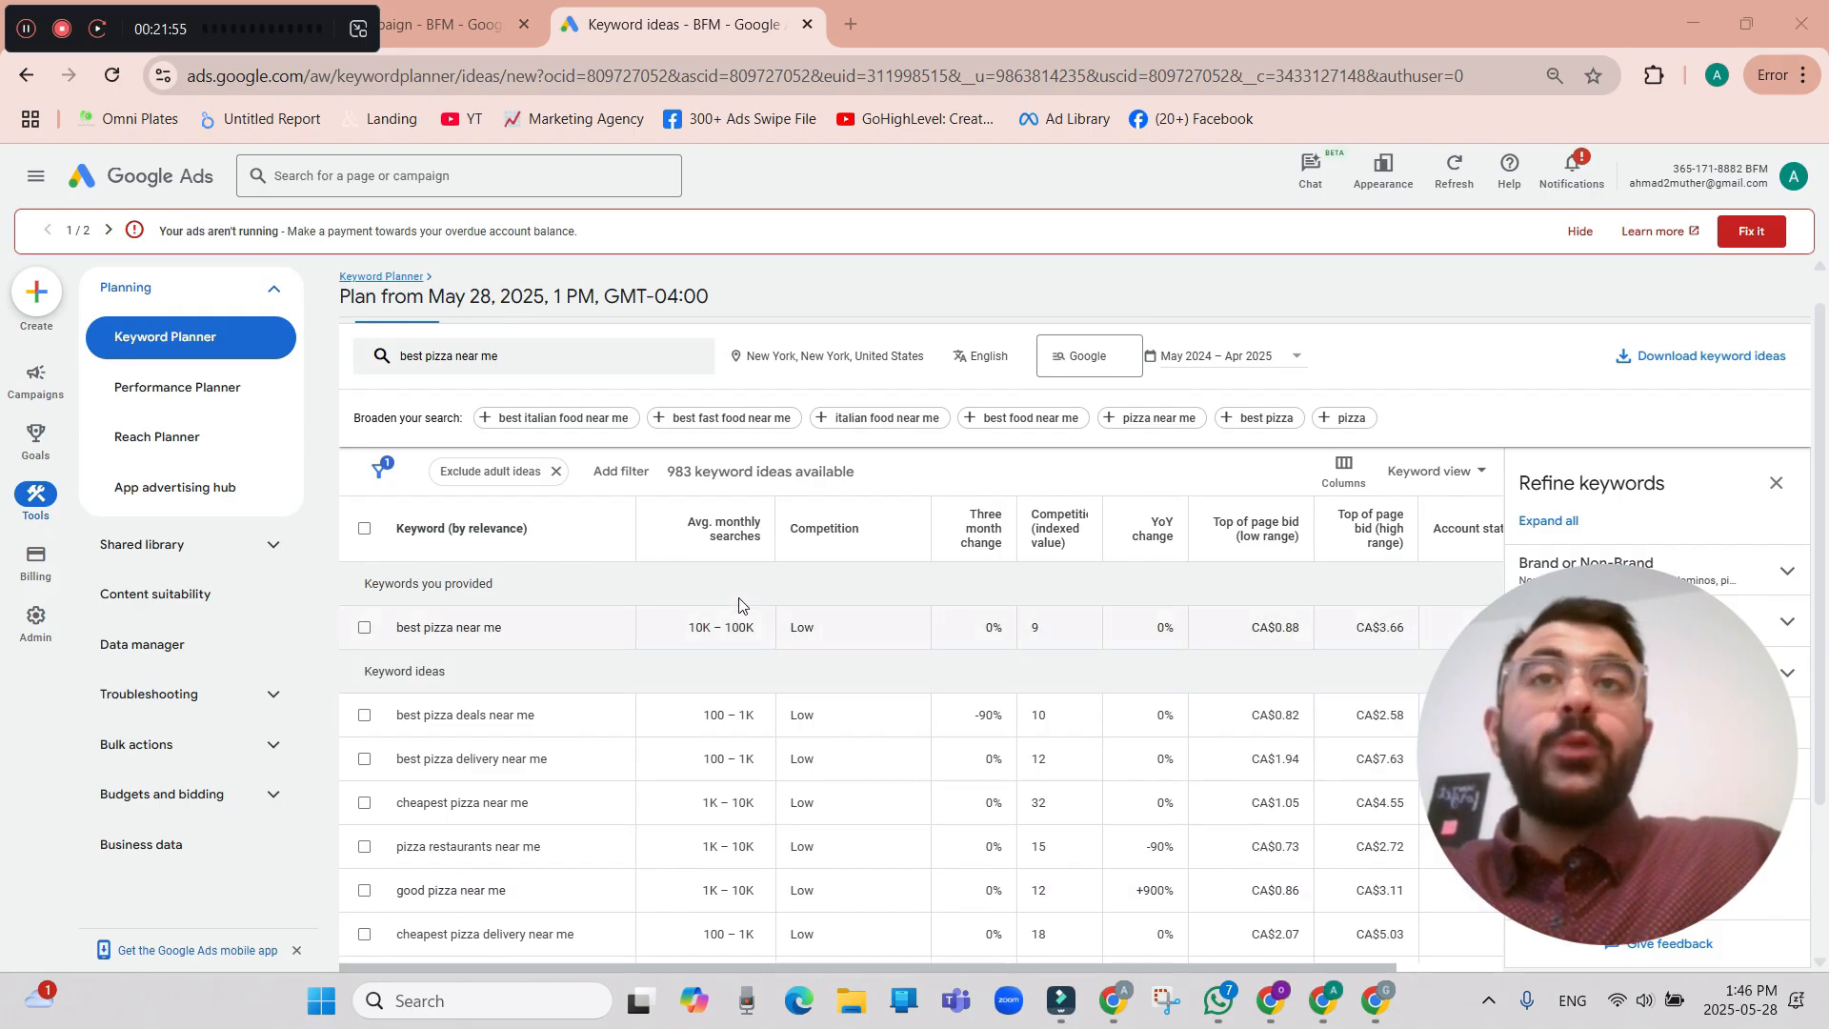
Sort the ideas by highest average monthly searches and select pizza restaurants near me, best pizza near me, best pizza close to me and pizza near me best.
{"action": "left_click", "coordinate": [734, 534]}
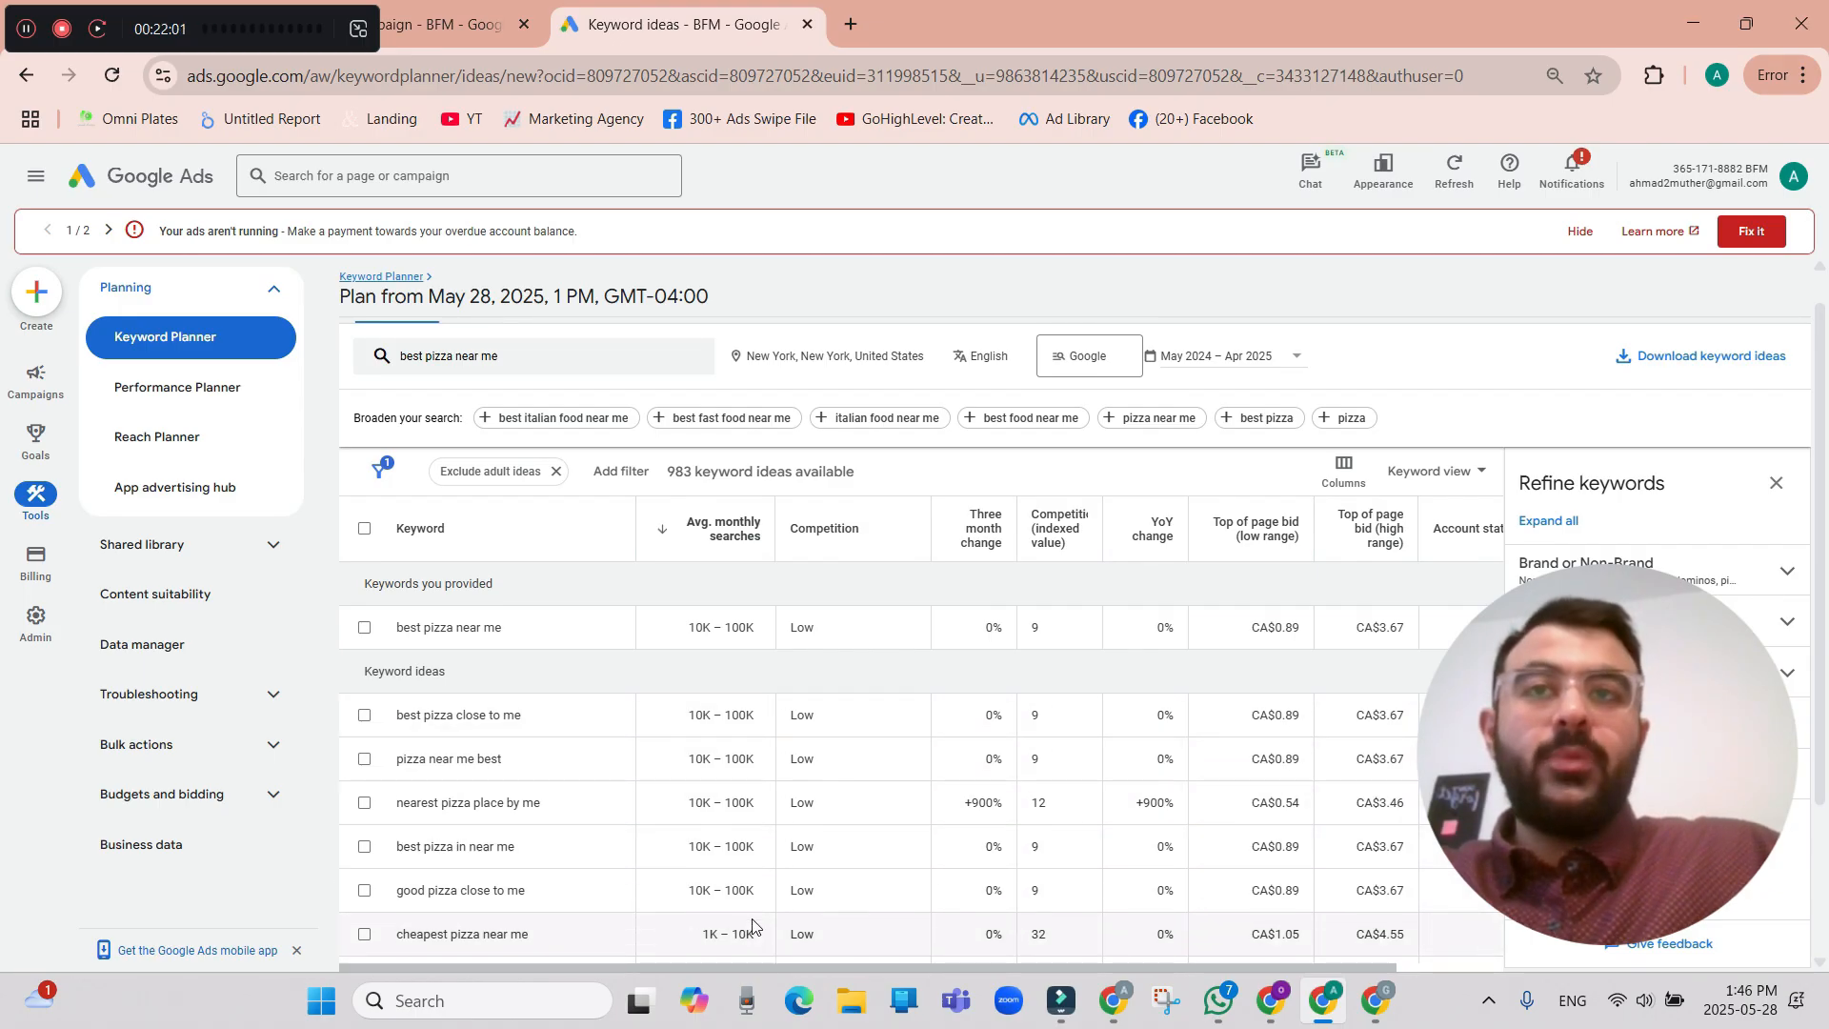
{"action": "scroll", "coordinate": [752, 924], "scroll_direction": "down", "scroll_amount": 2}
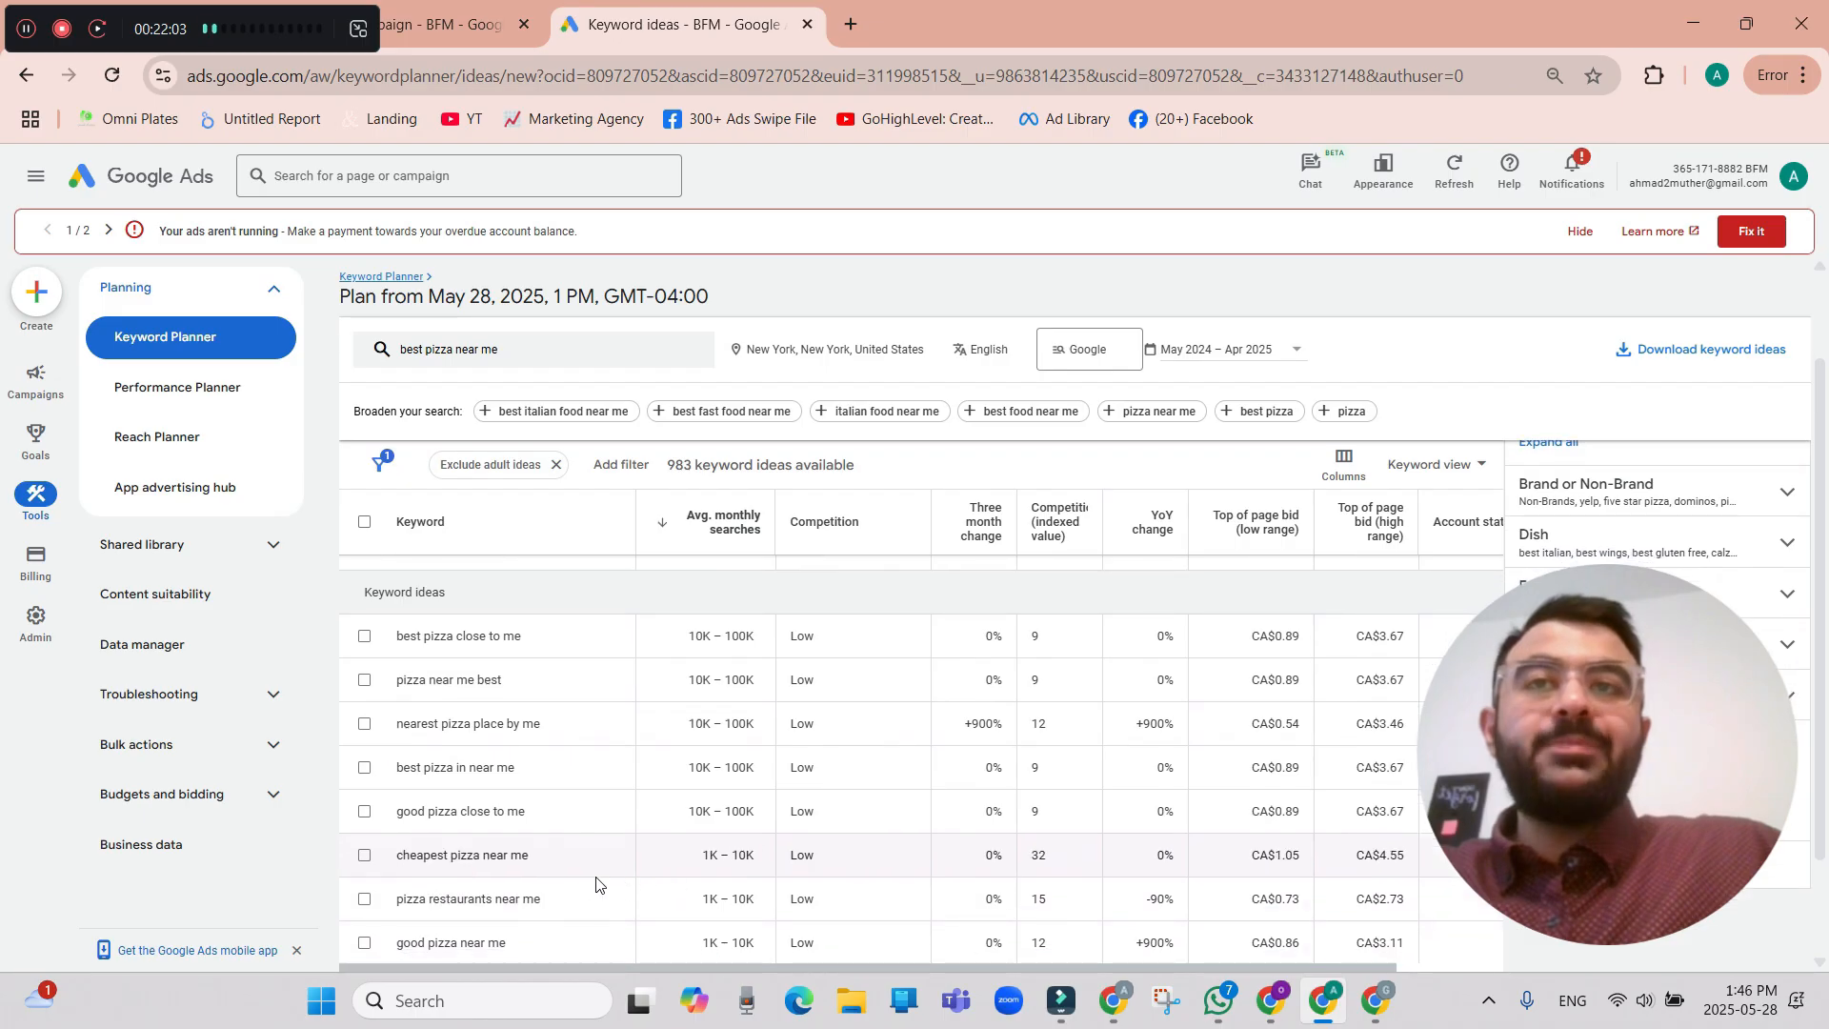
{"action": "left_click", "coordinate": [364, 897]}
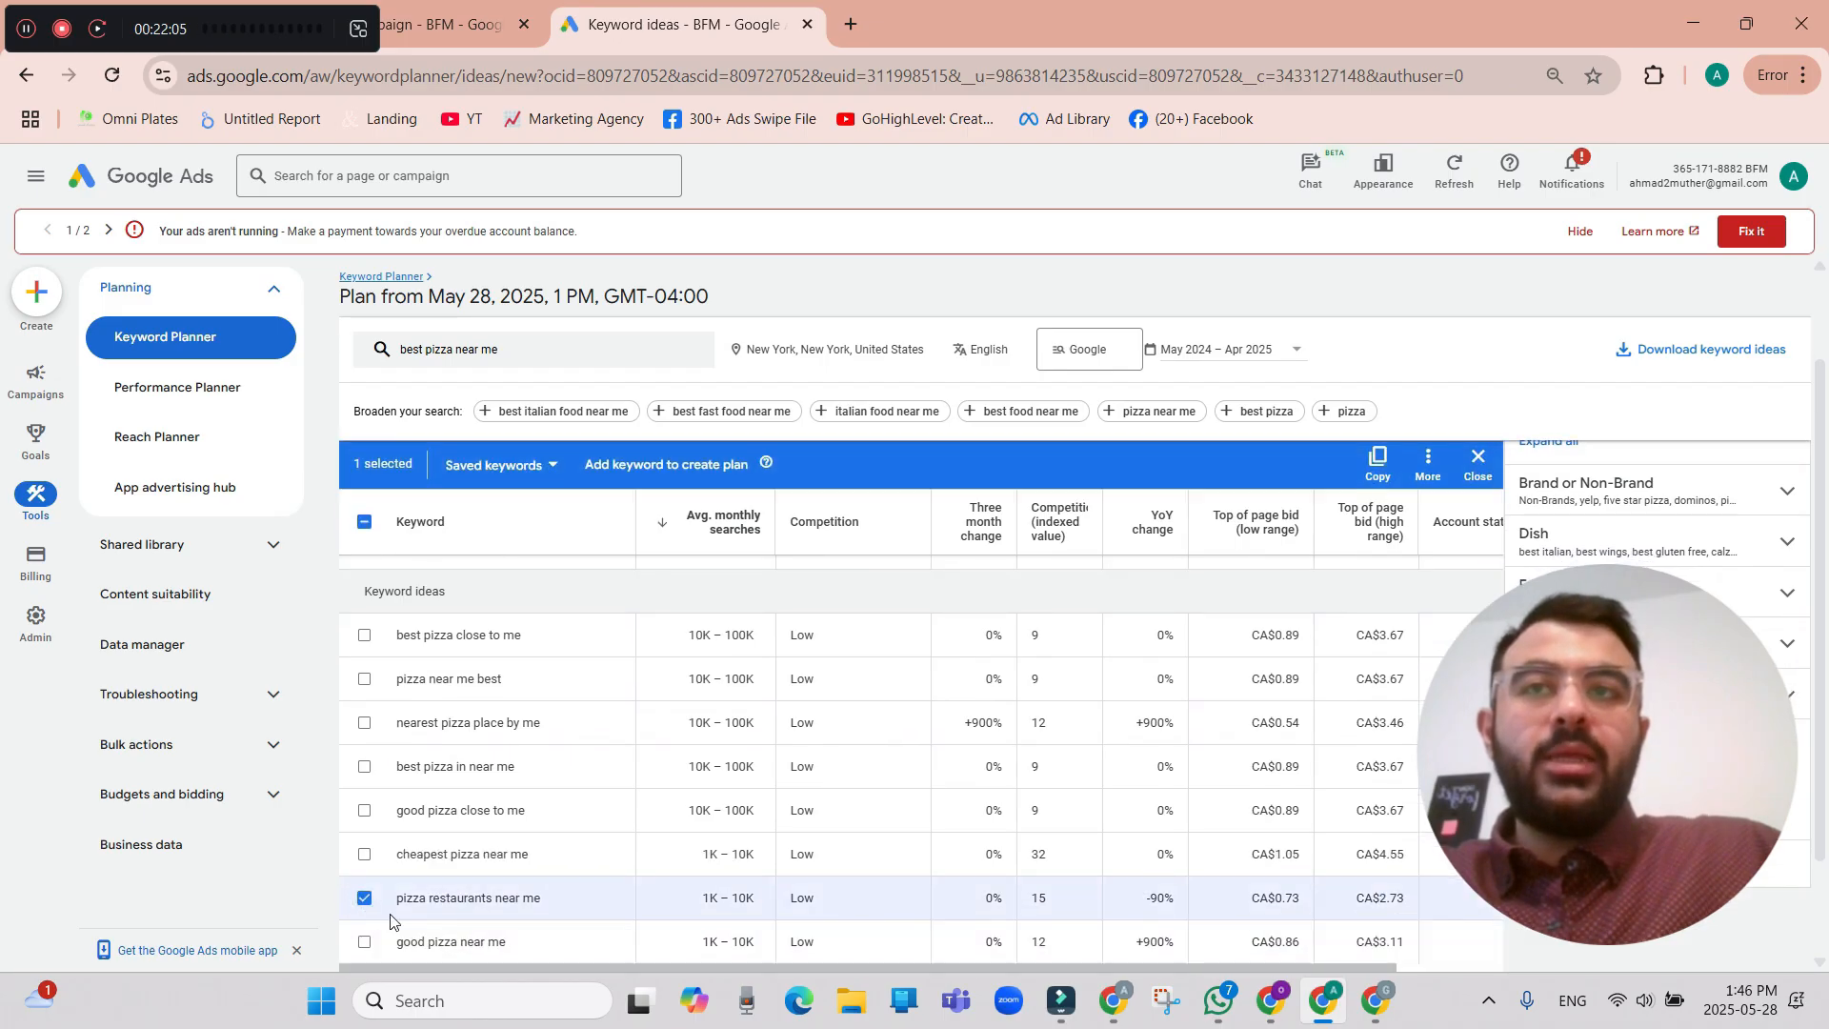
{"action": "scroll", "coordinate": [372, 762], "scroll_direction": "up", "scroll_amount": 1}
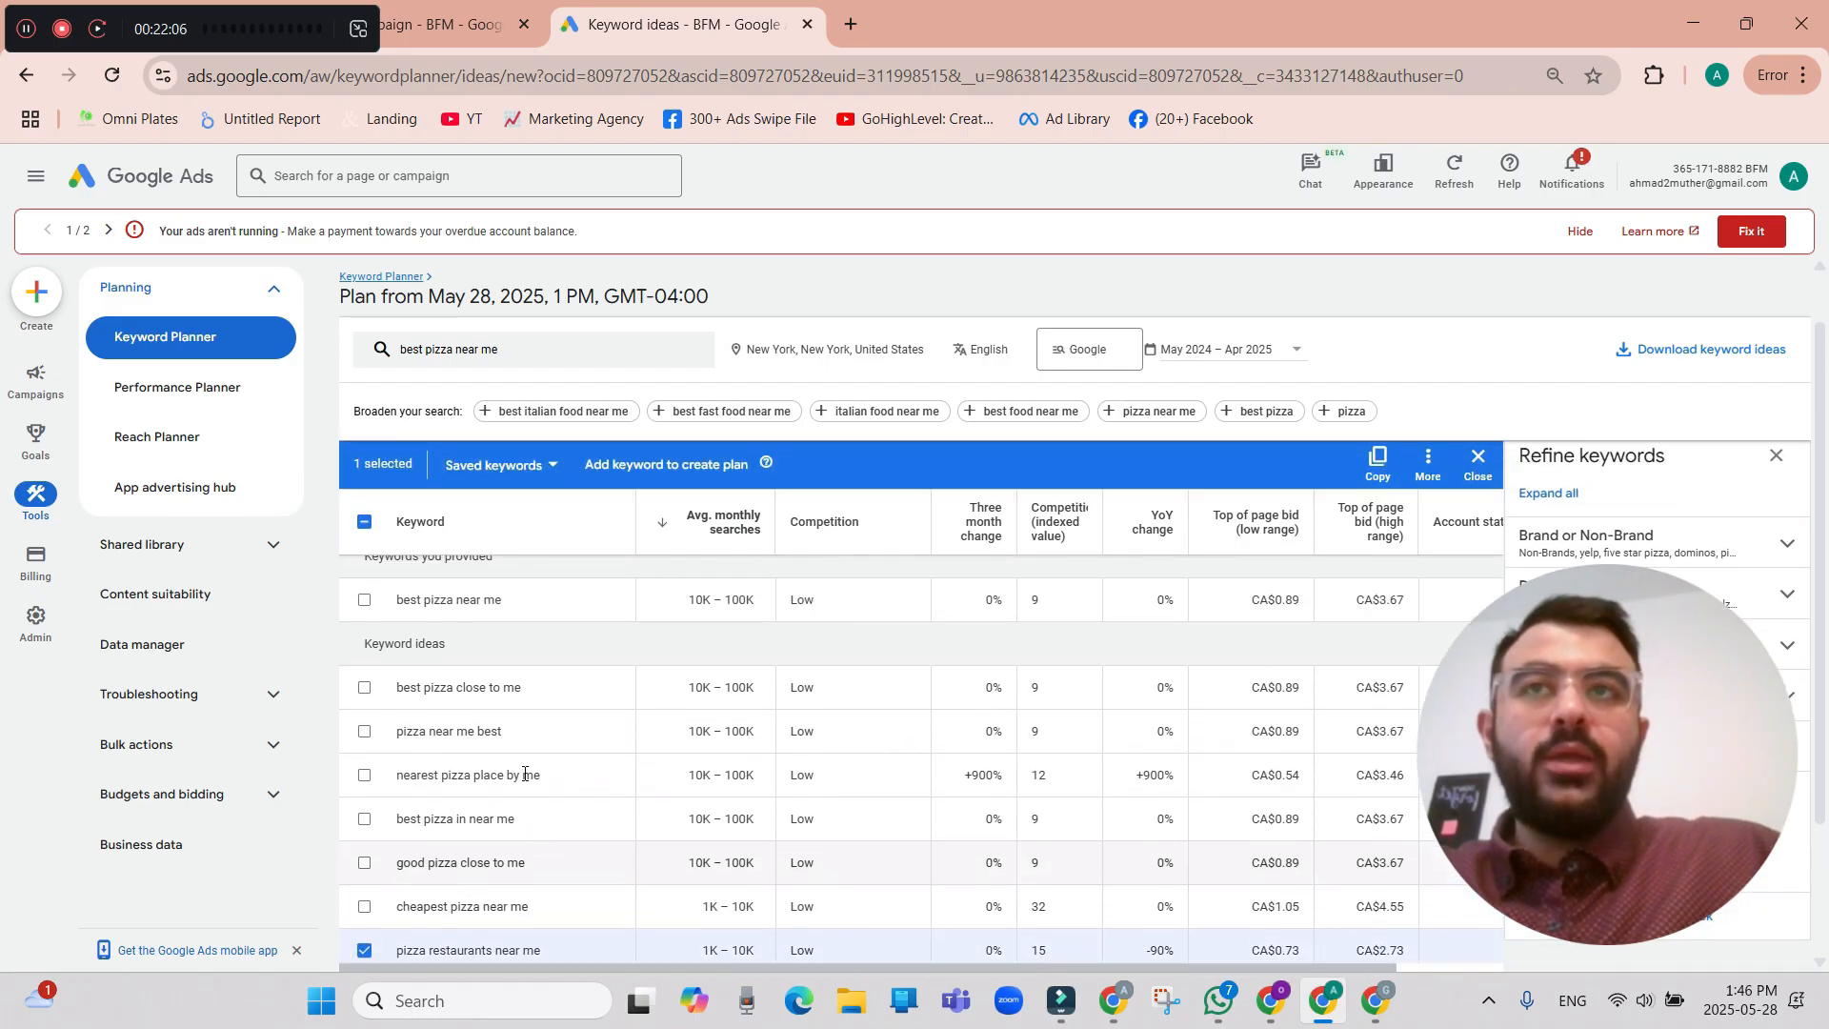
{"action": "left_click", "coordinate": [364, 601]}
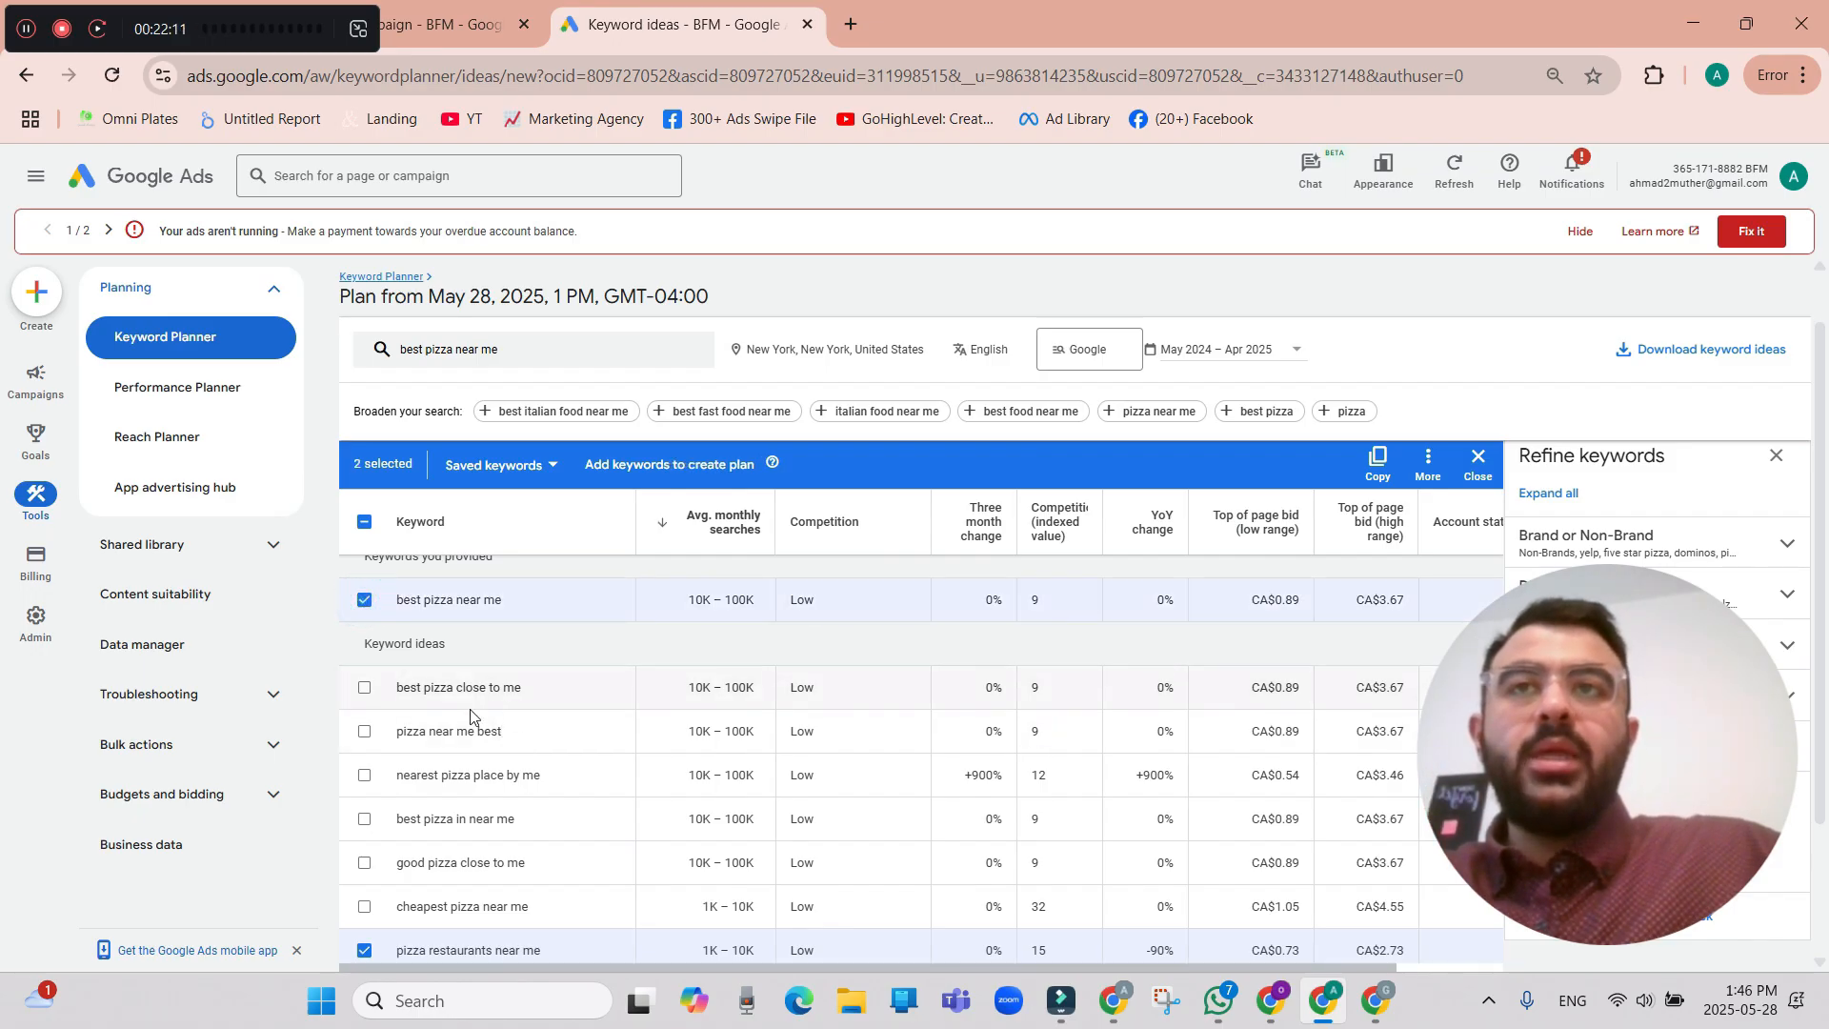
{"action": "left_click", "coordinate": [365, 692]}
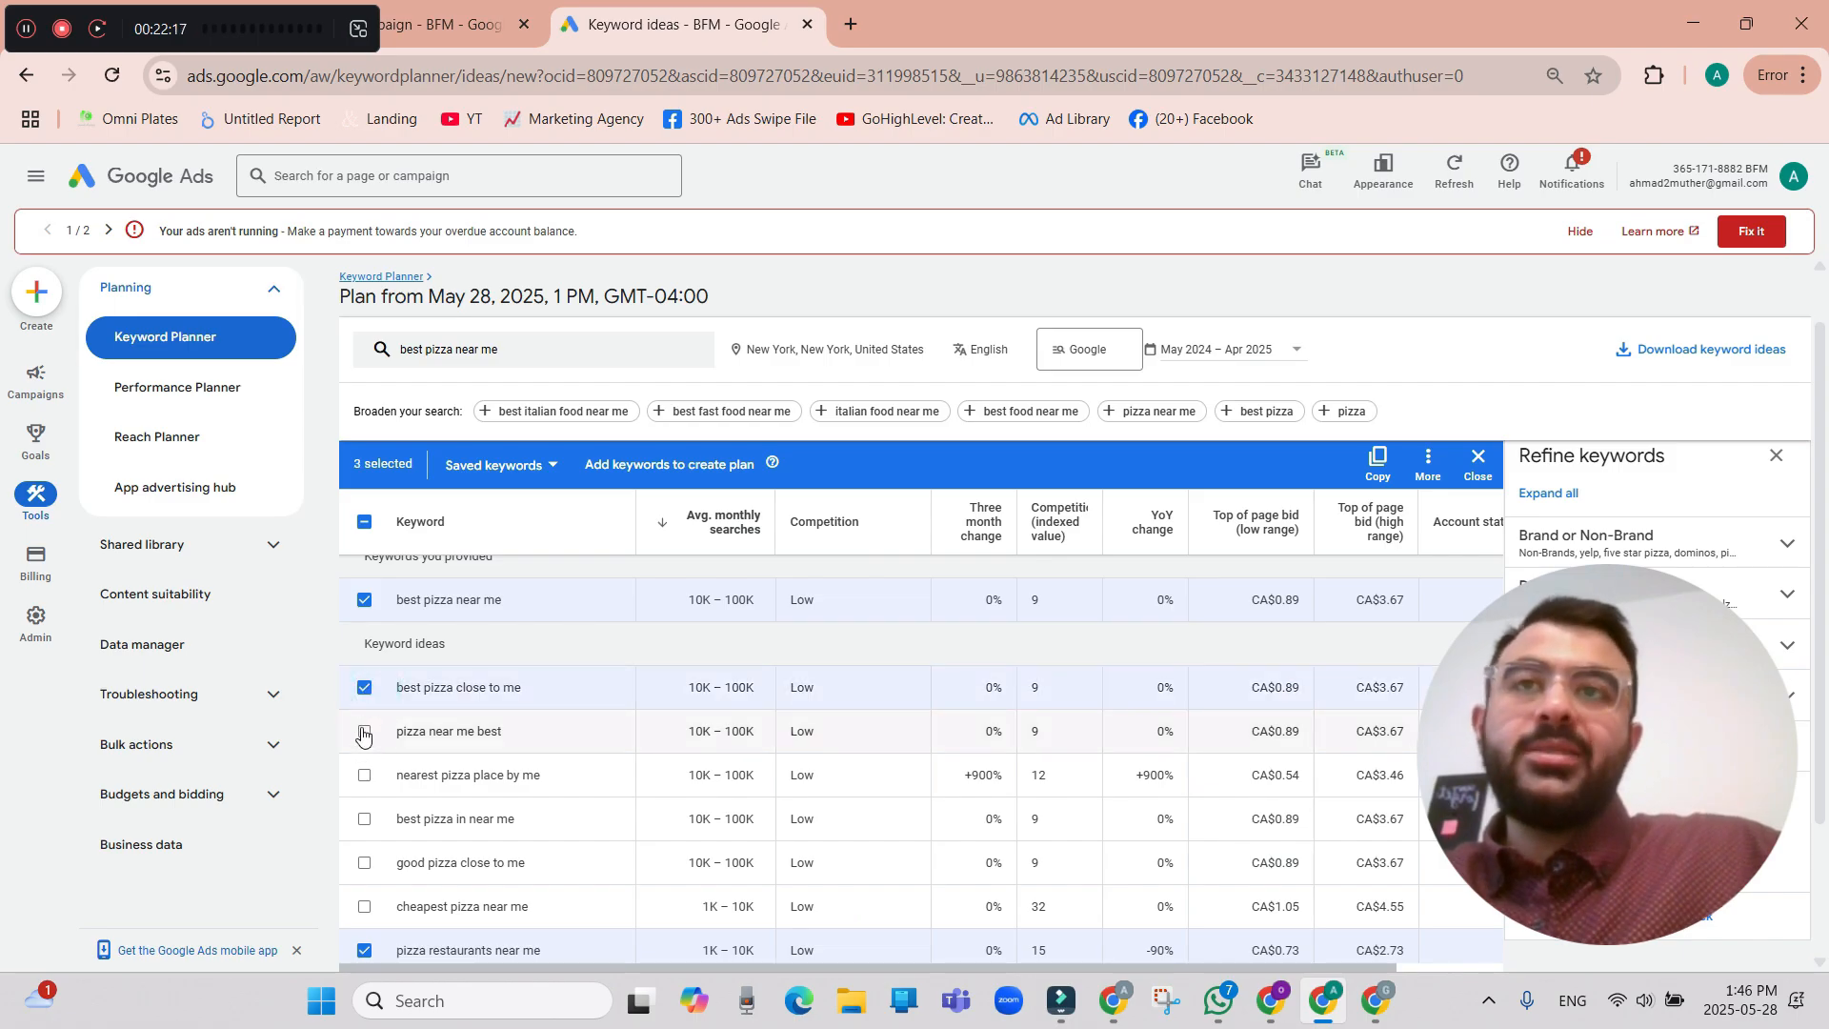
{"action": "left_click", "coordinate": [364, 733]}
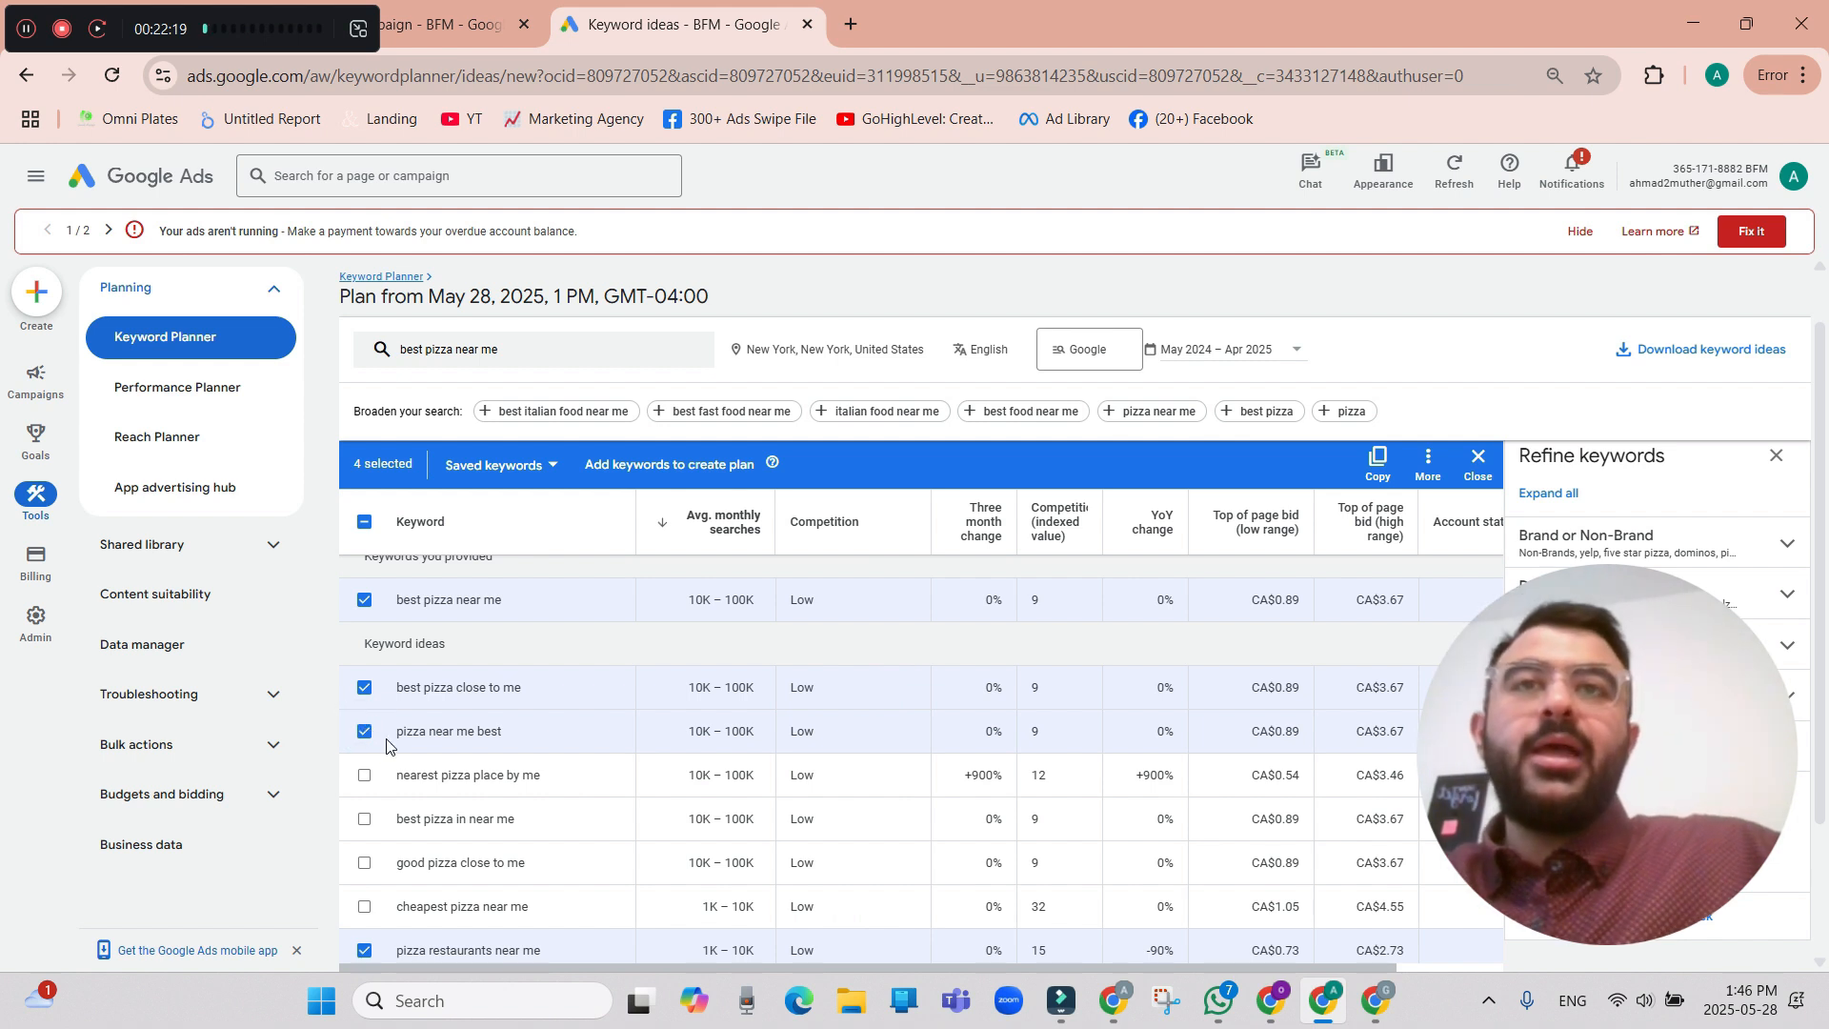
Add best pizza in near me, good pizza close to me and good pizza near me to the selection and copy the selected keywords.
{"action": "scroll", "coordinate": [400, 752], "scroll_direction": "down", "scroll_amount": 1}
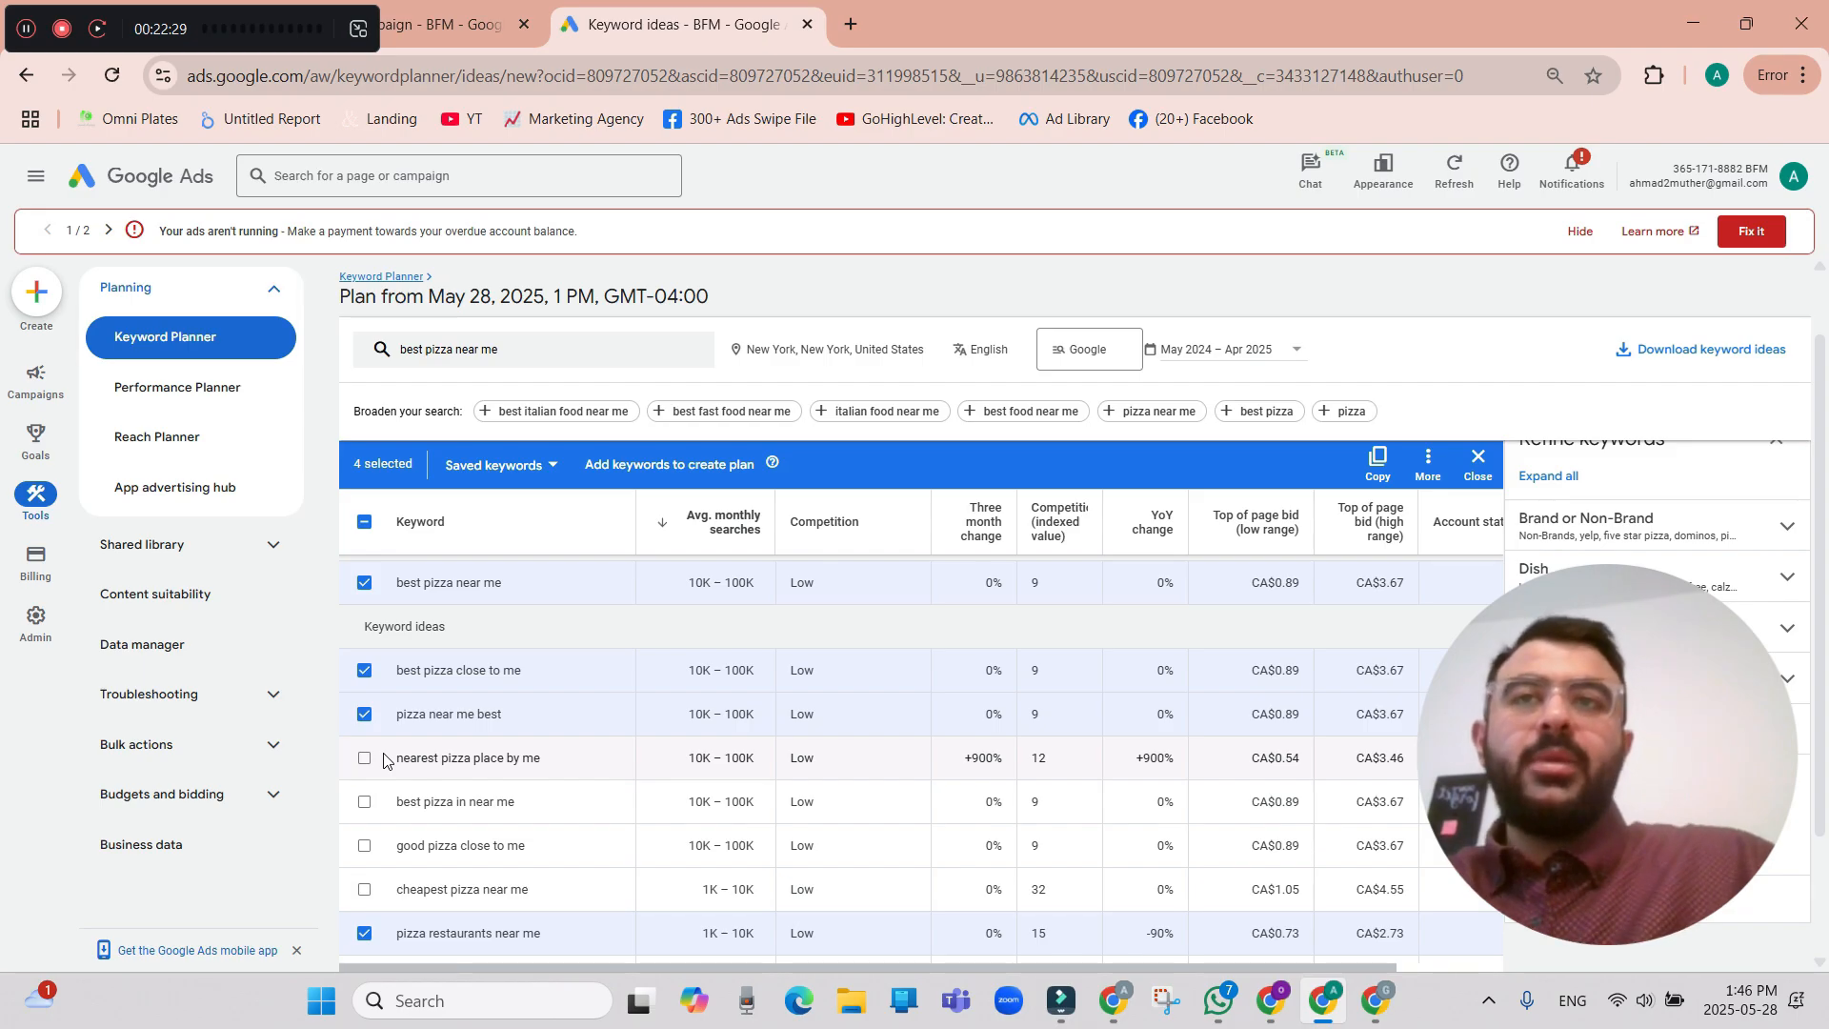
{"action": "left_click", "coordinate": [363, 802]}
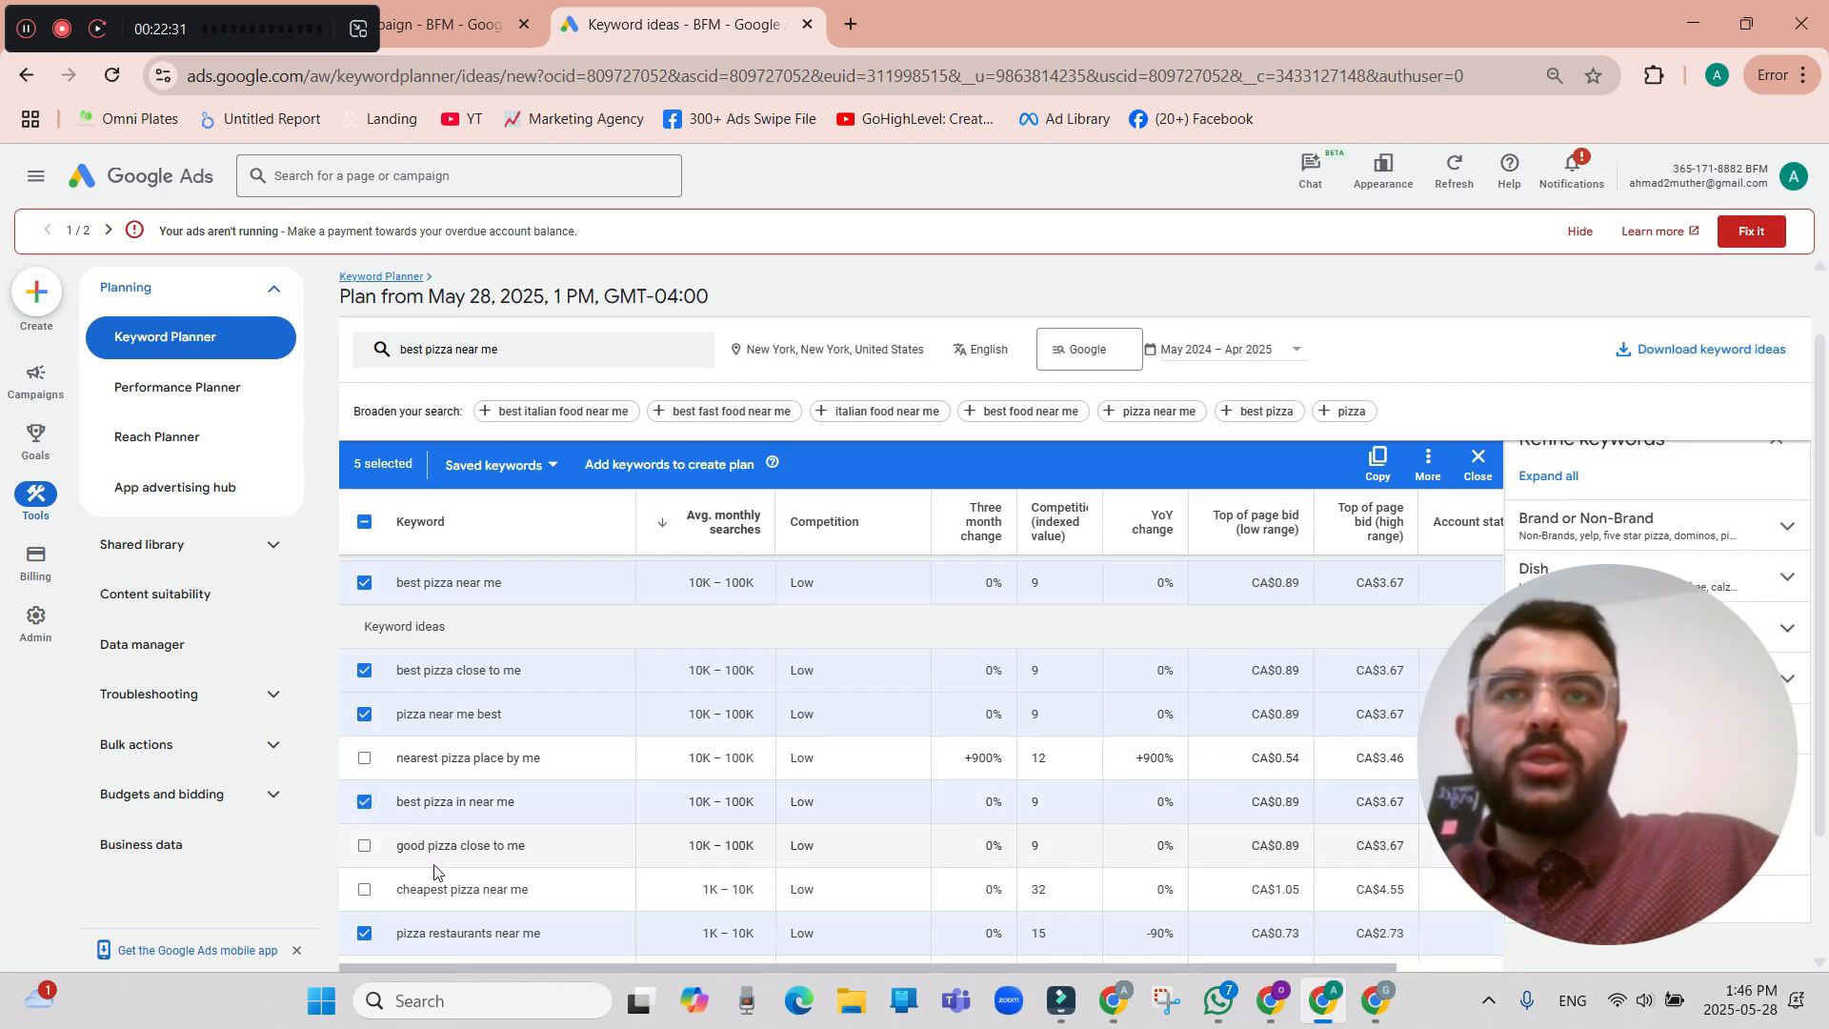
{"action": "scroll", "coordinate": [523, 871], "scroll_direction": "down", "scroll_amount": 1}
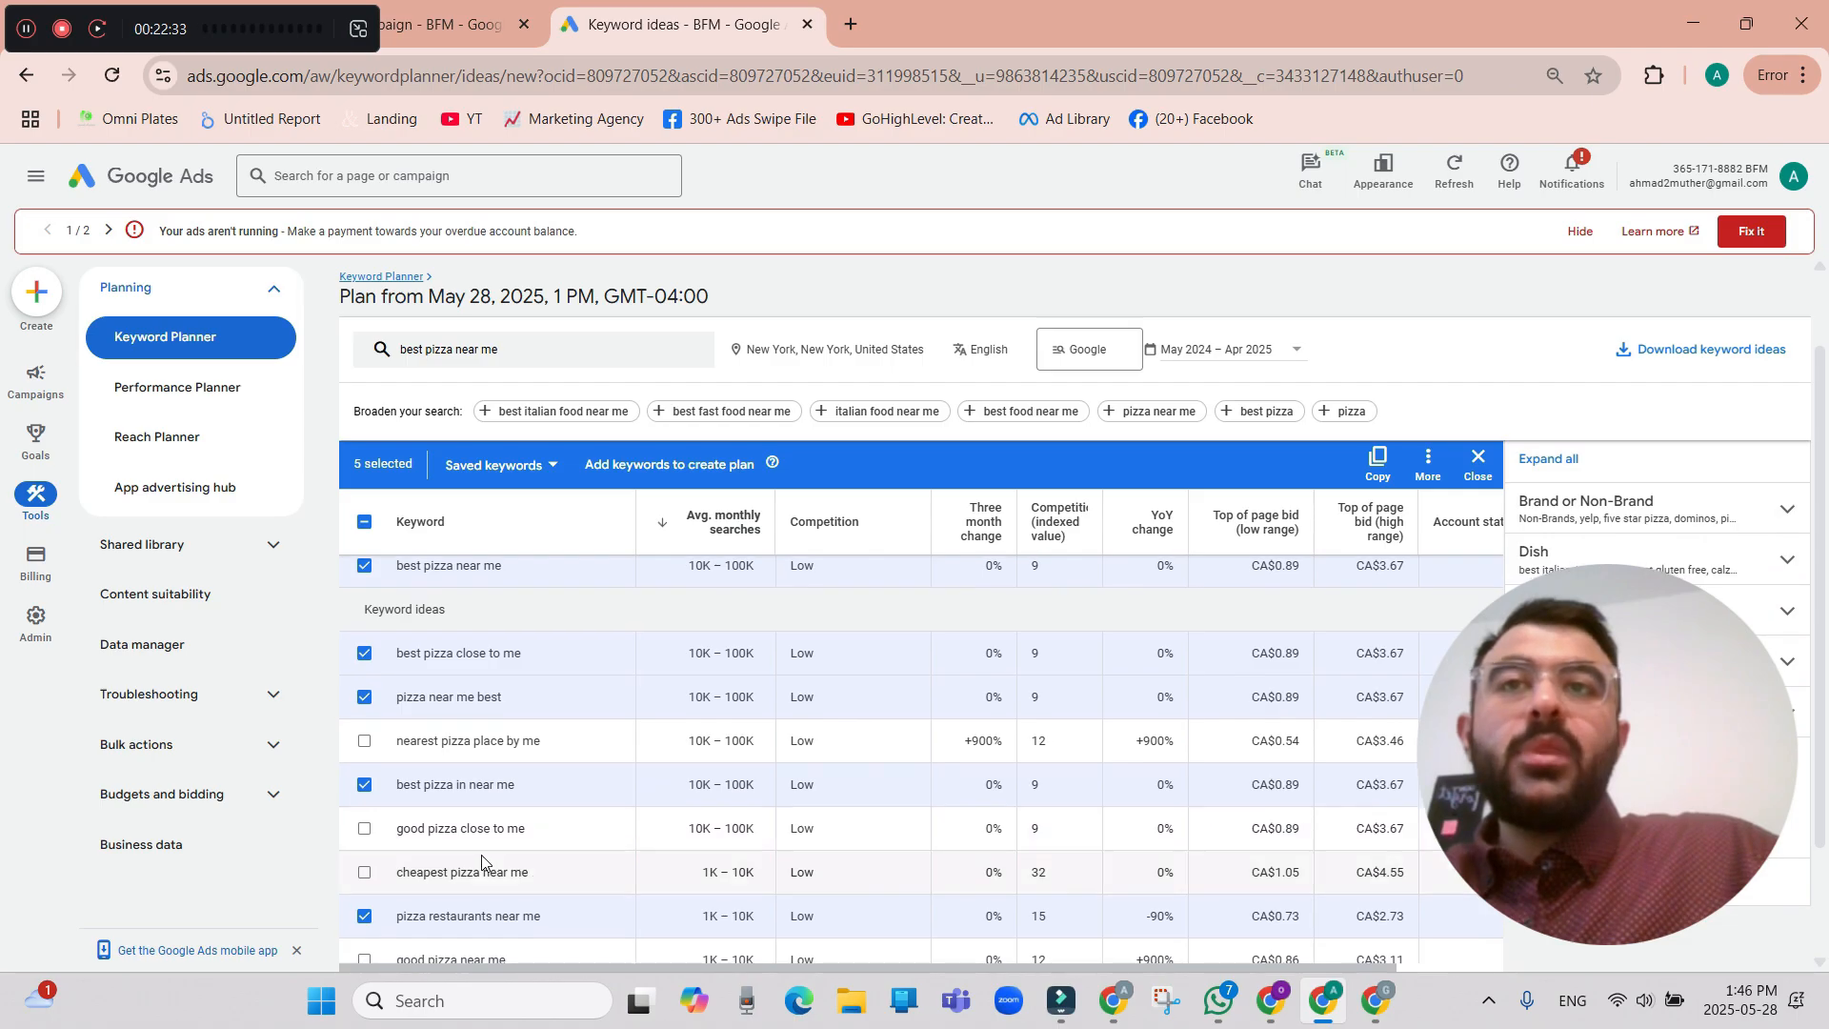
{"action": "left_click", "coordinate": [363, 828]}
{"action": "scroll", "coordinate": [367, 848], "scroll_direction": "down", "scroll_amount": 2}
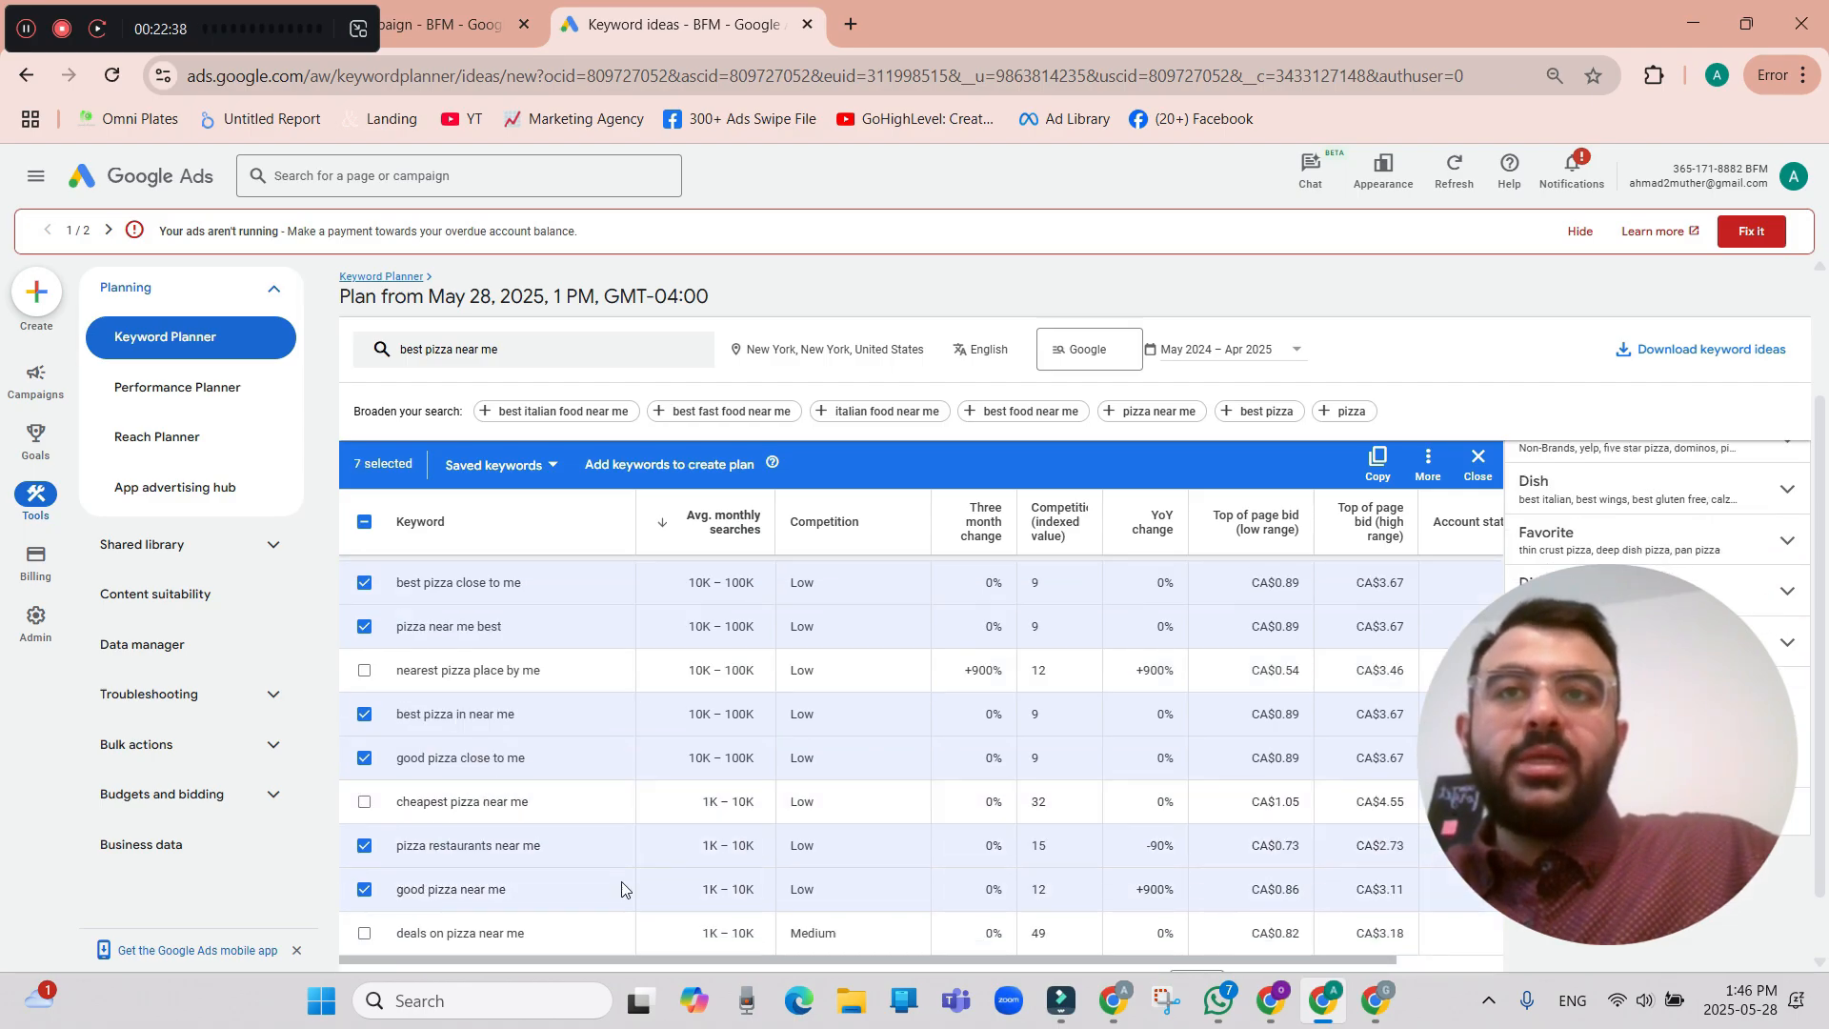
{"action": "scroll", "coordinate": [629, 881], "scroll_direction": "down", "scroll_amount": 2}
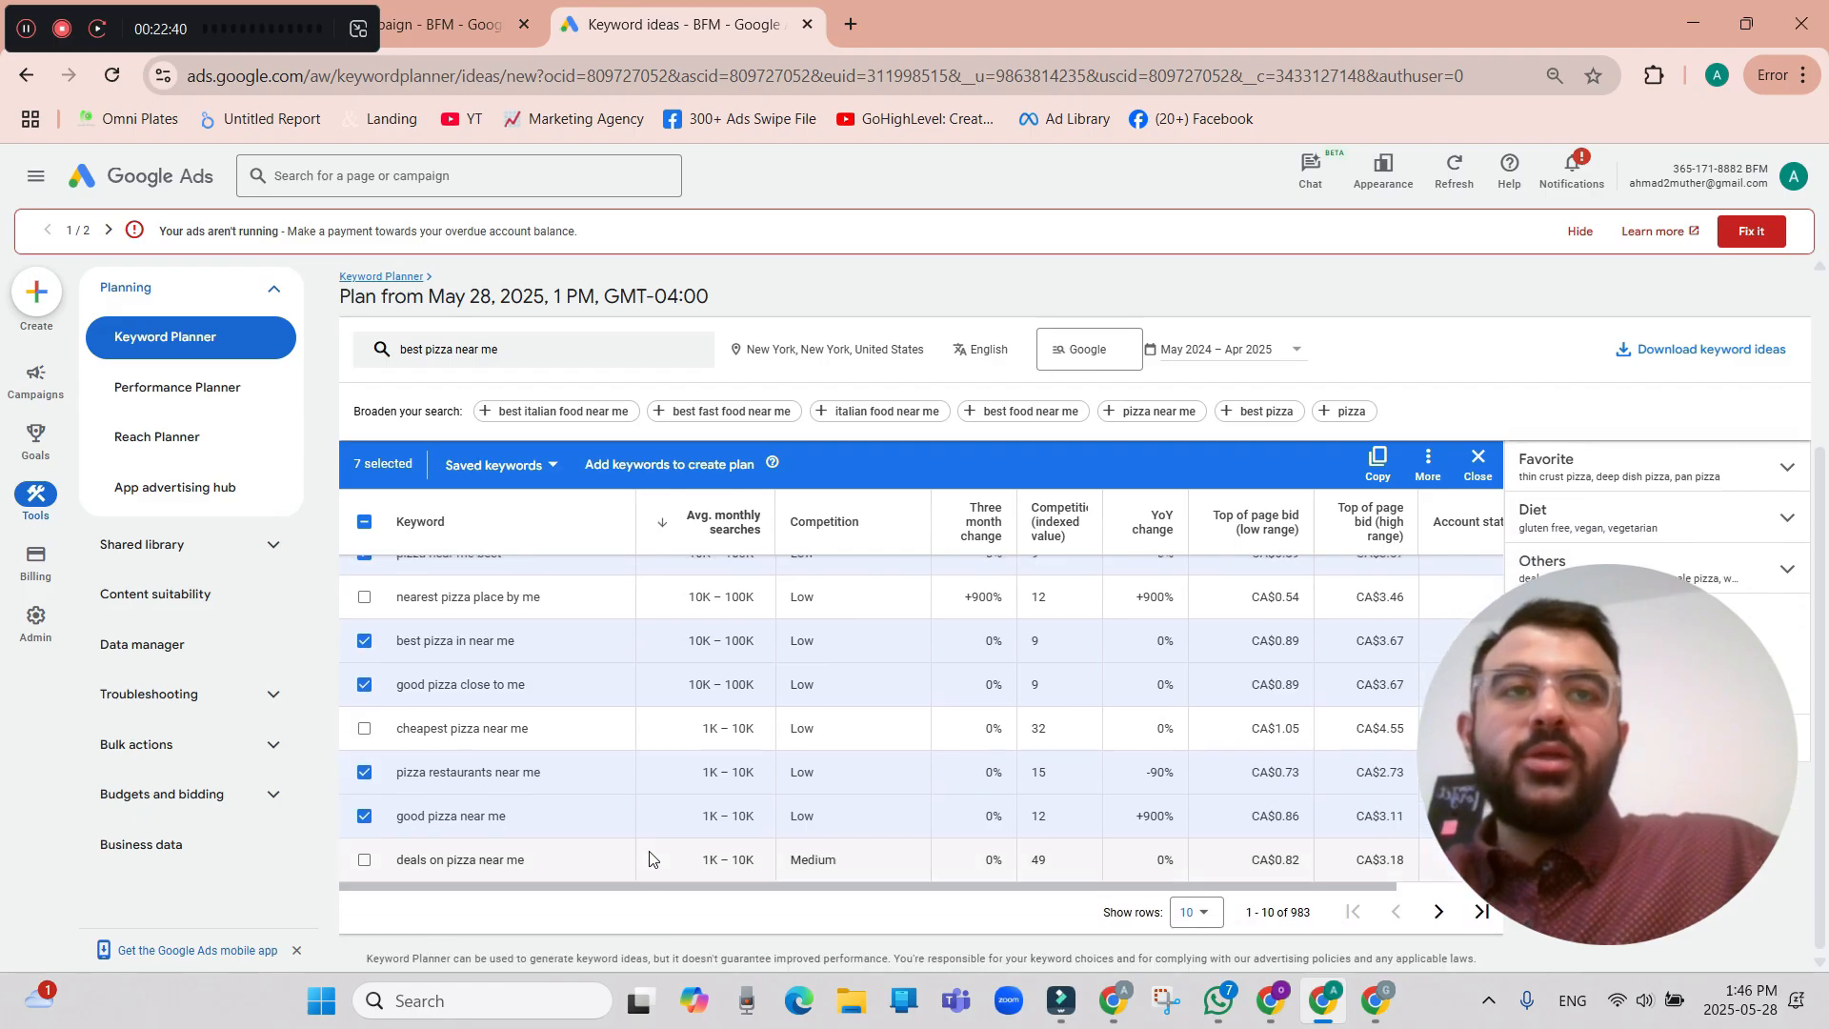
{"action": "scroll", "coordinate": [648, 848], "scroll_direction": "up", "scroll_amount": 5}
{"action": "scroll", "coordinate": [625, 768], "scroll_direction": "down", "scroll_amount": 5}
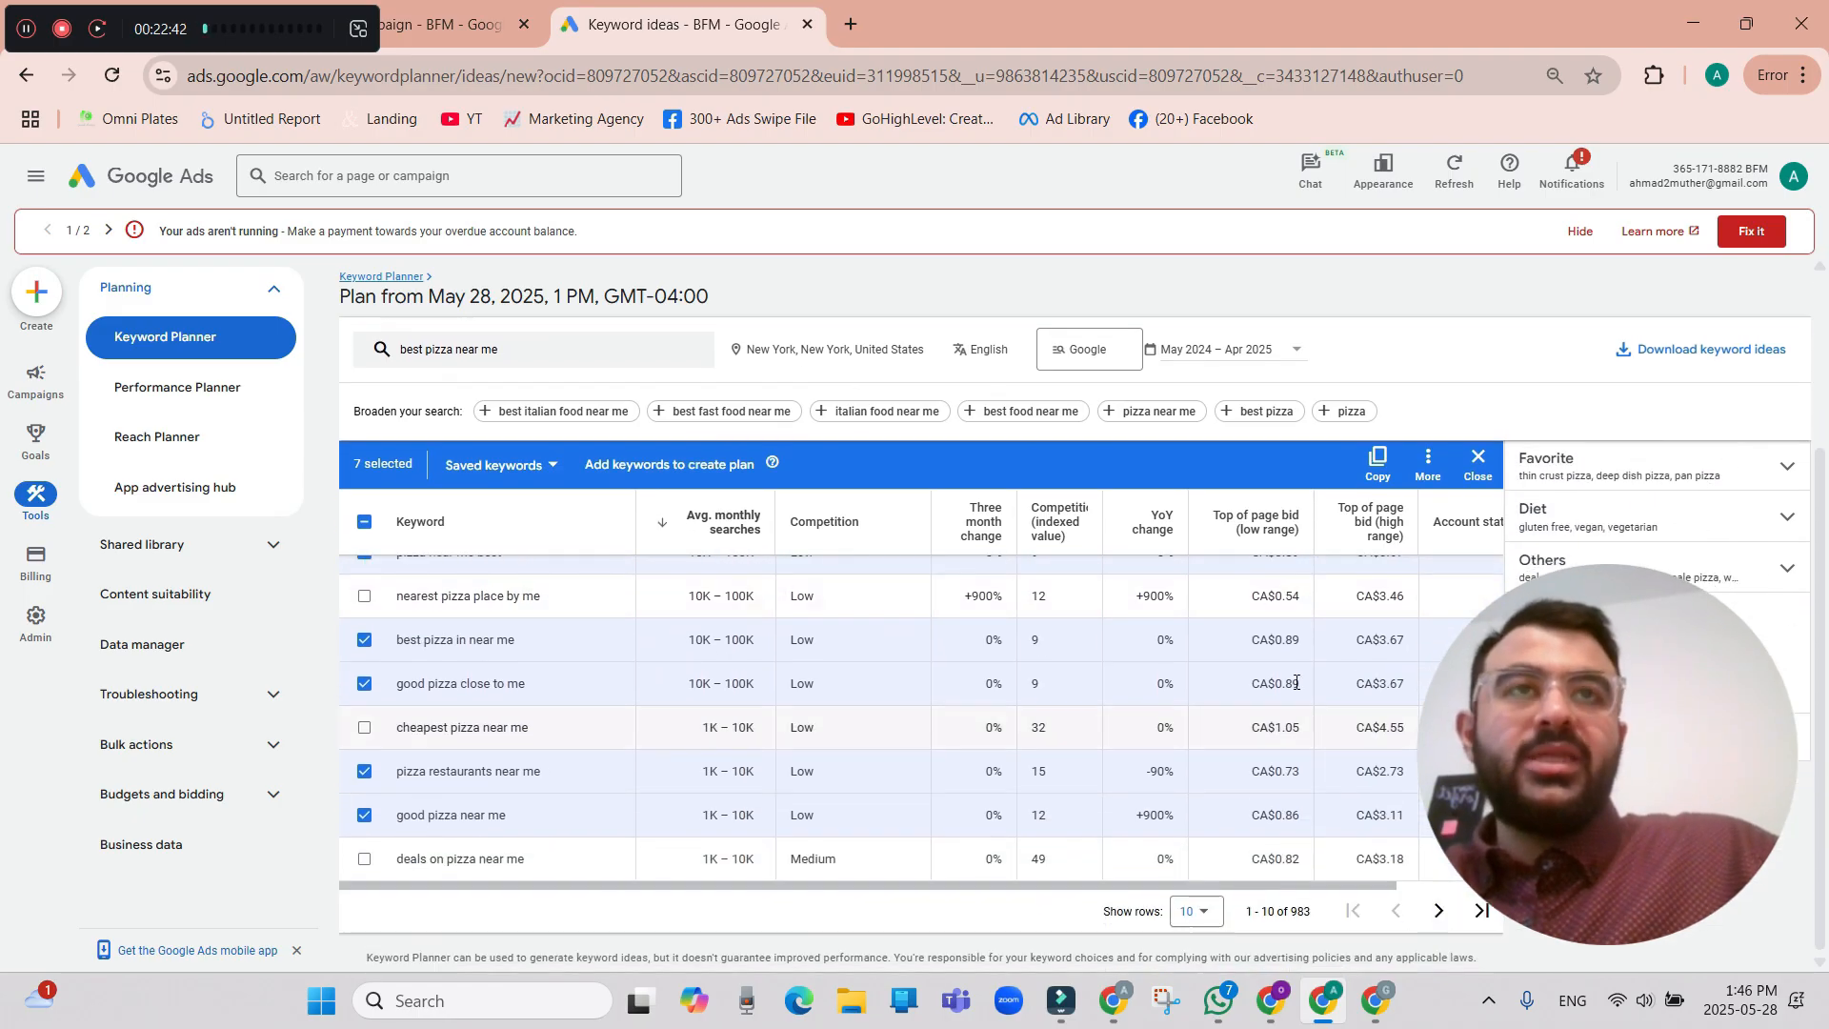
{"action": "scroll", "coordinate": [1296, 682], "scroll_direction": "up", "scroll_amount": 1}
{"action": "left_click", "coordinate": [1377, 463]}
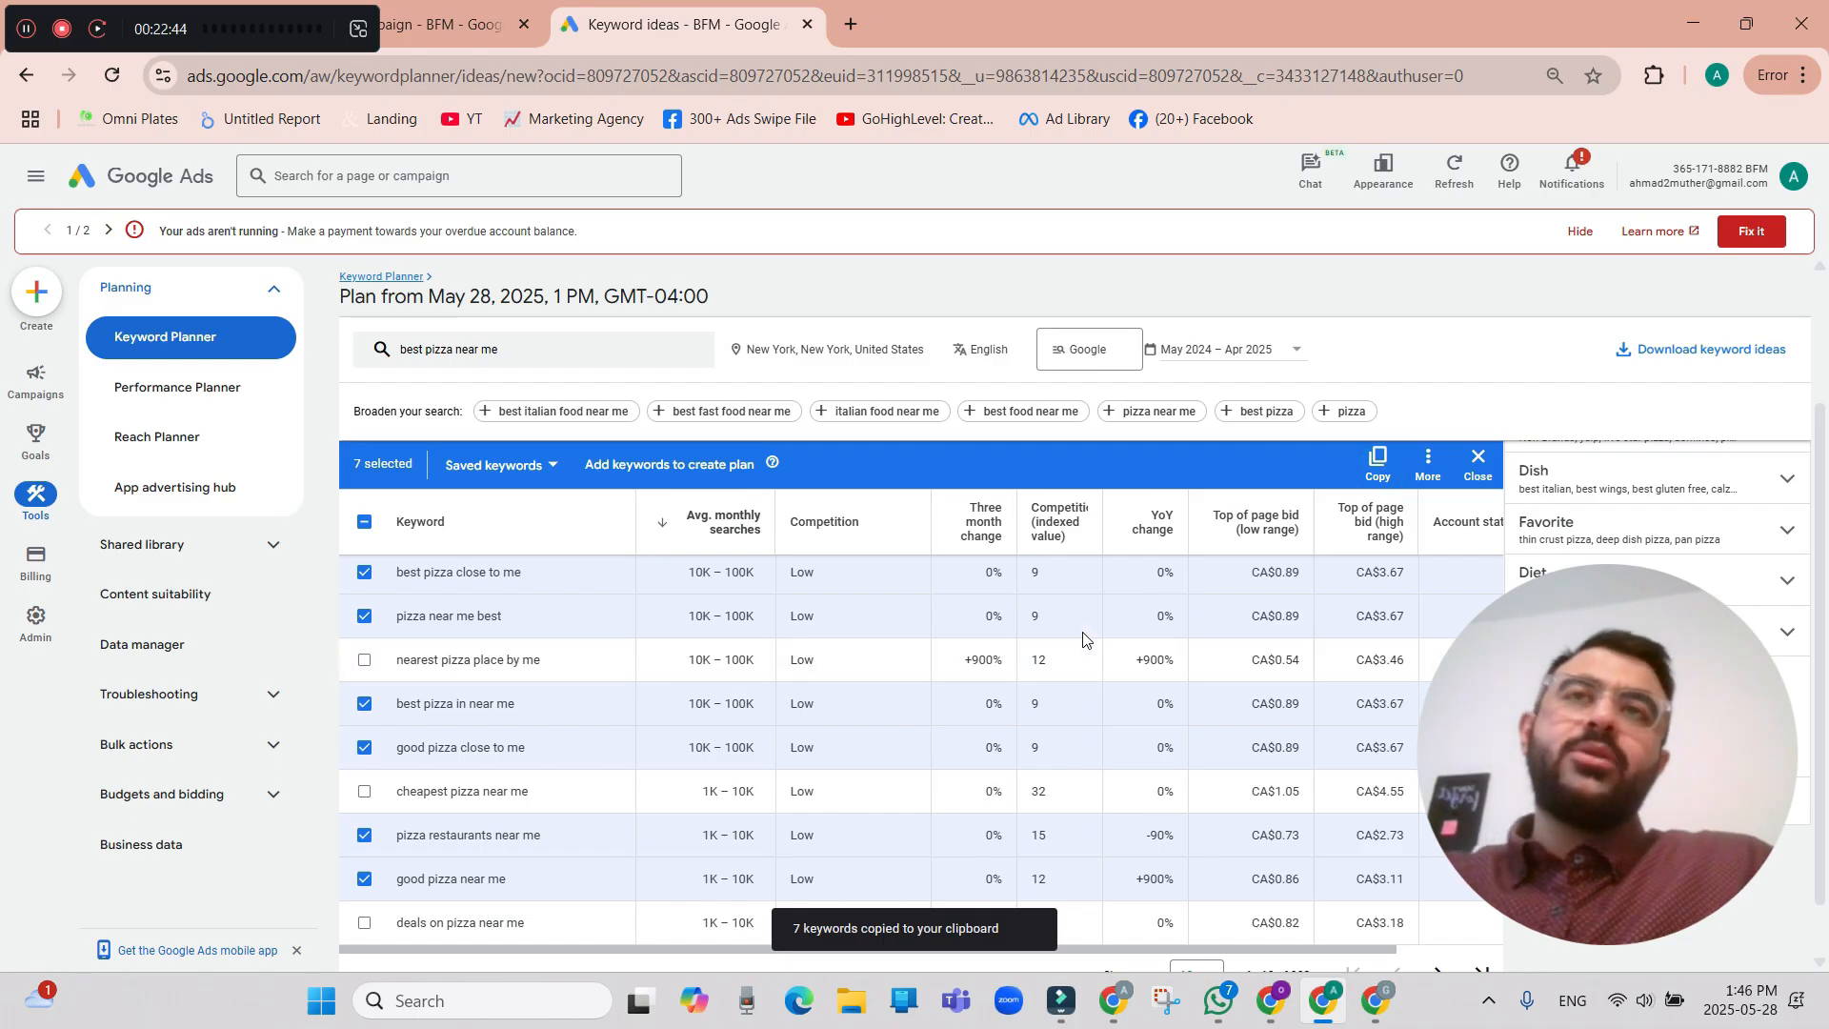
Show 50 rows of keyword ideas per page and review the additional suggestions.
{"action": "scroll", "coordinate": [1191, 762], "scroll_direction": "down", "scroll_amount": 2}
{"action": "left_click", "coordinate": [1199, 912]}
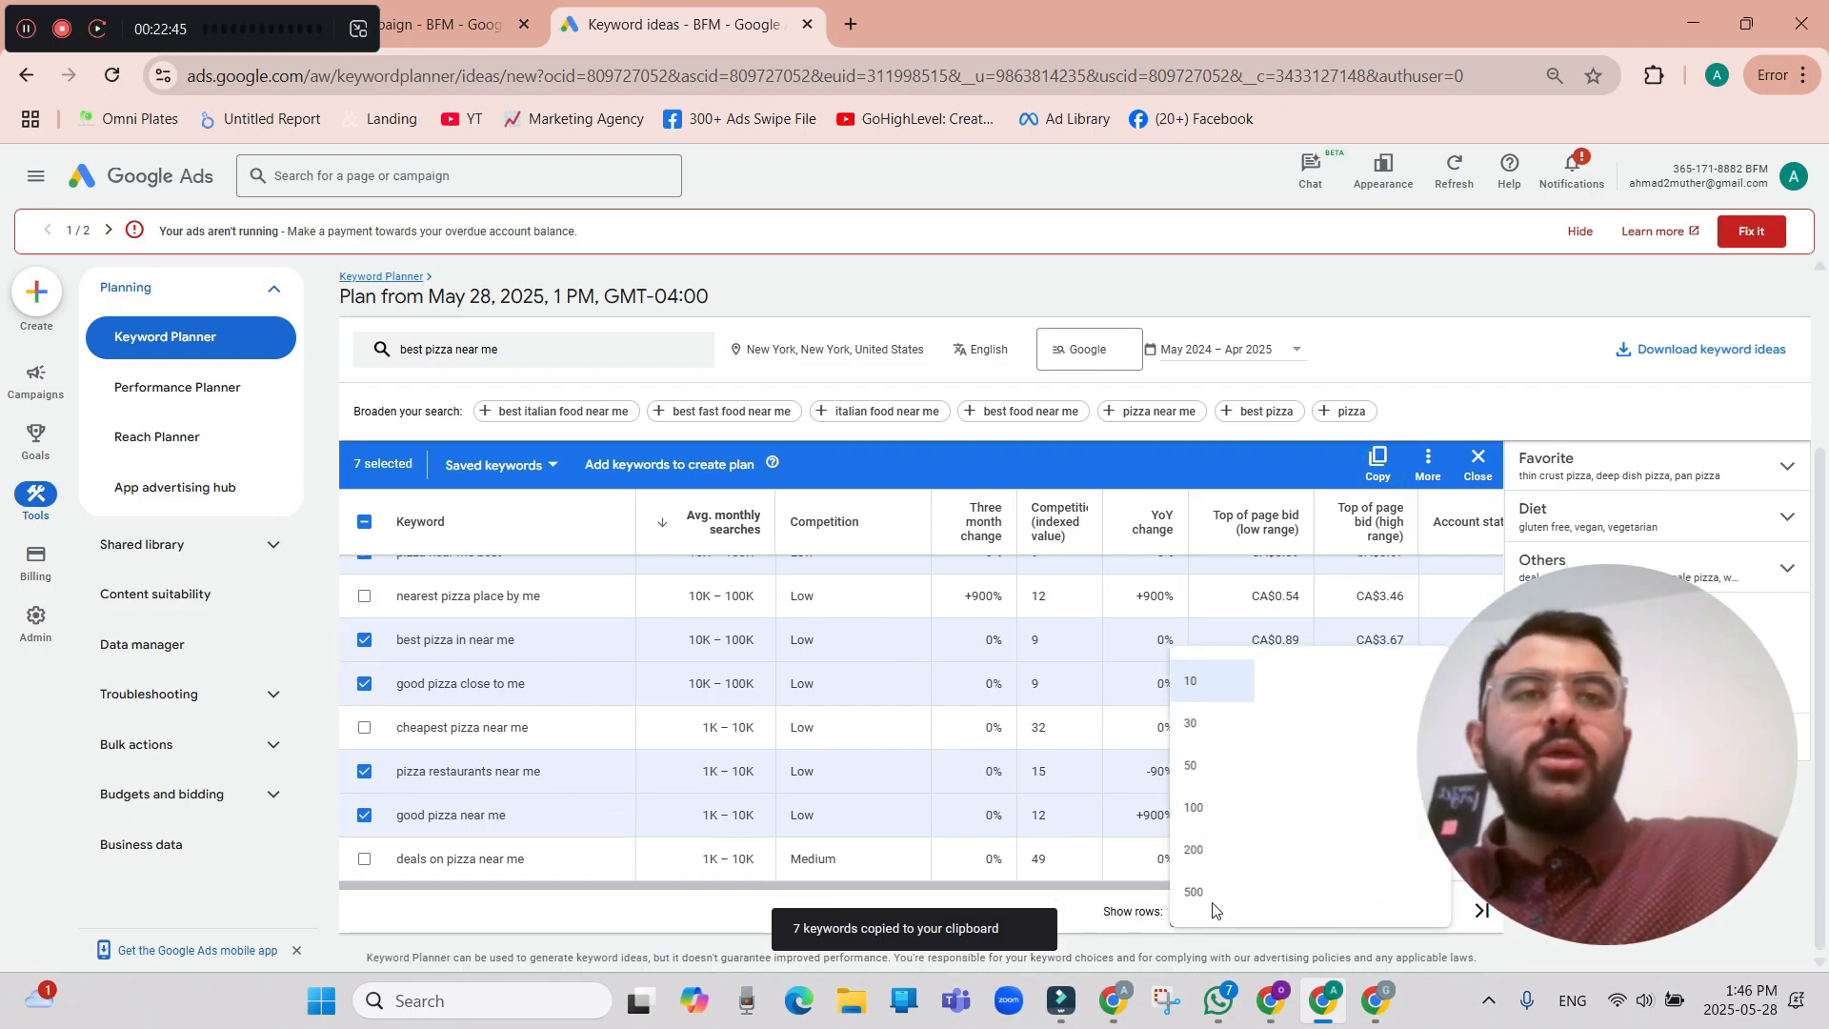
{"action": "left_click", "coordinate": [1202, 762]}
{"action": "scroll", "coordinate": [953, 763], "scroll_direction": "down", "scroll_amount": 5}
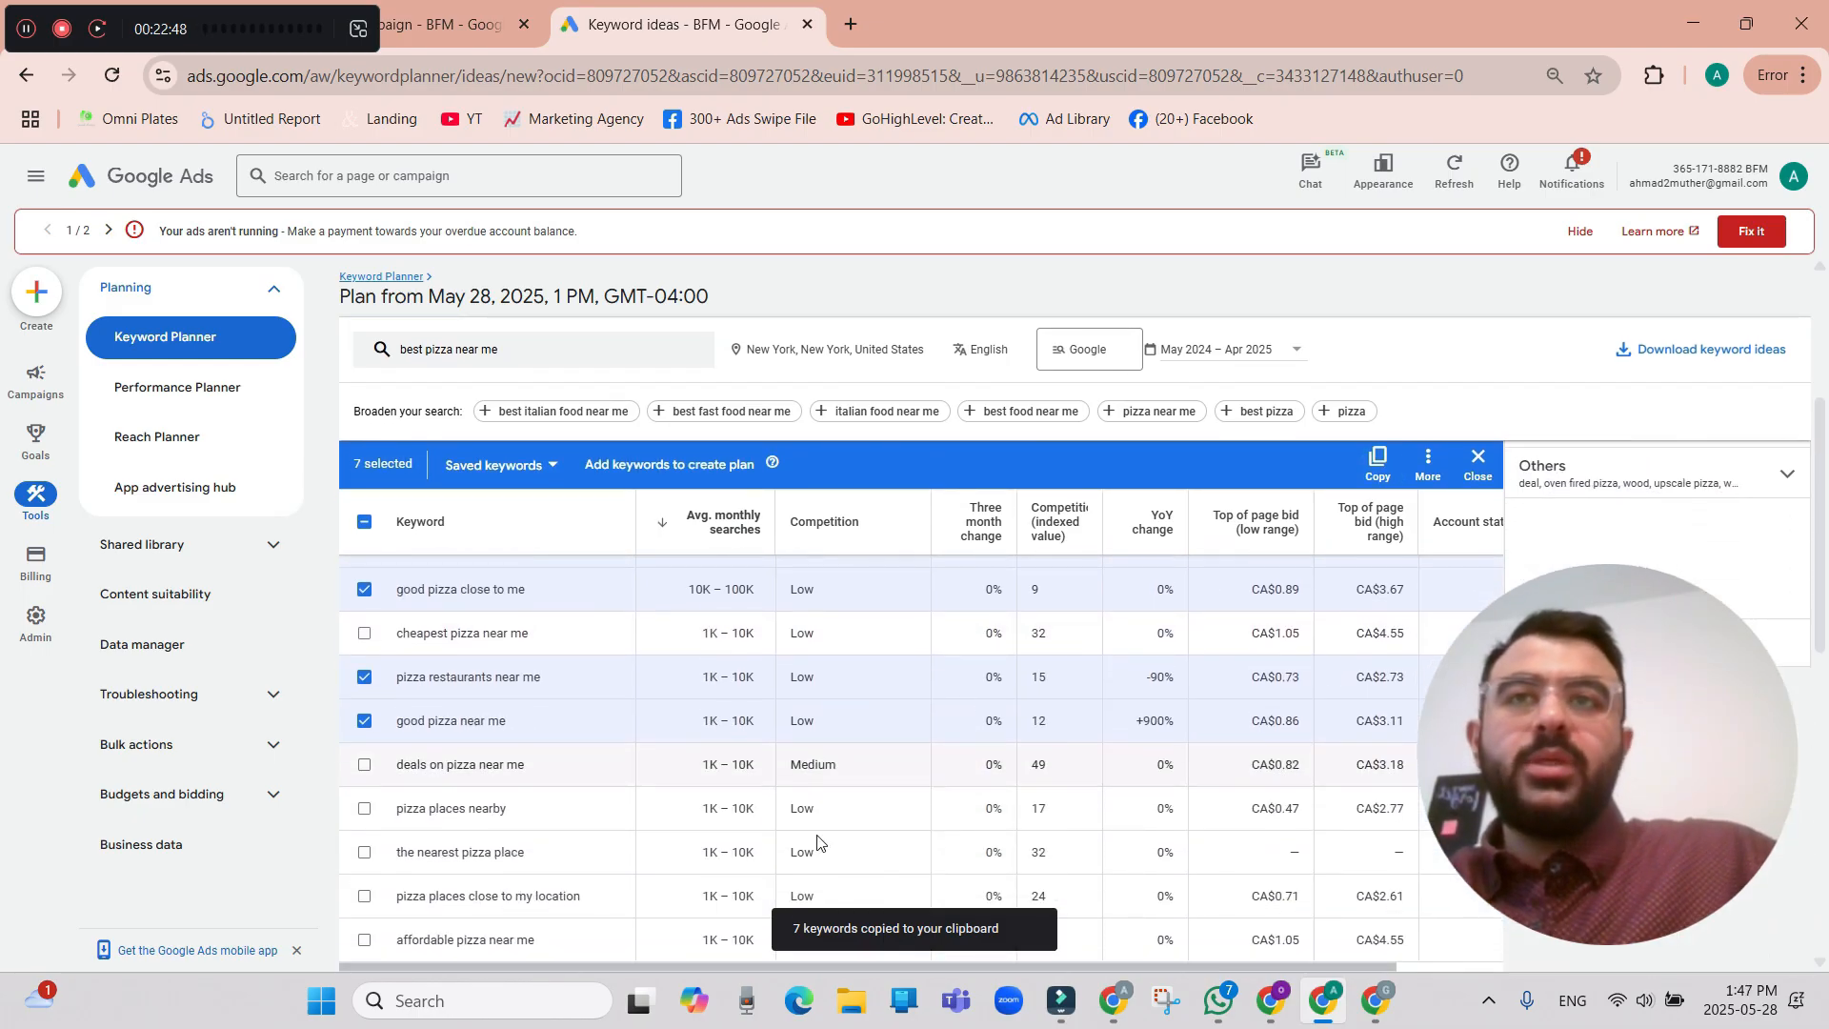
{"action": "scroll", "coordinate": [412, 758], "scroll_direction": "down", "scroll_amount": 1}
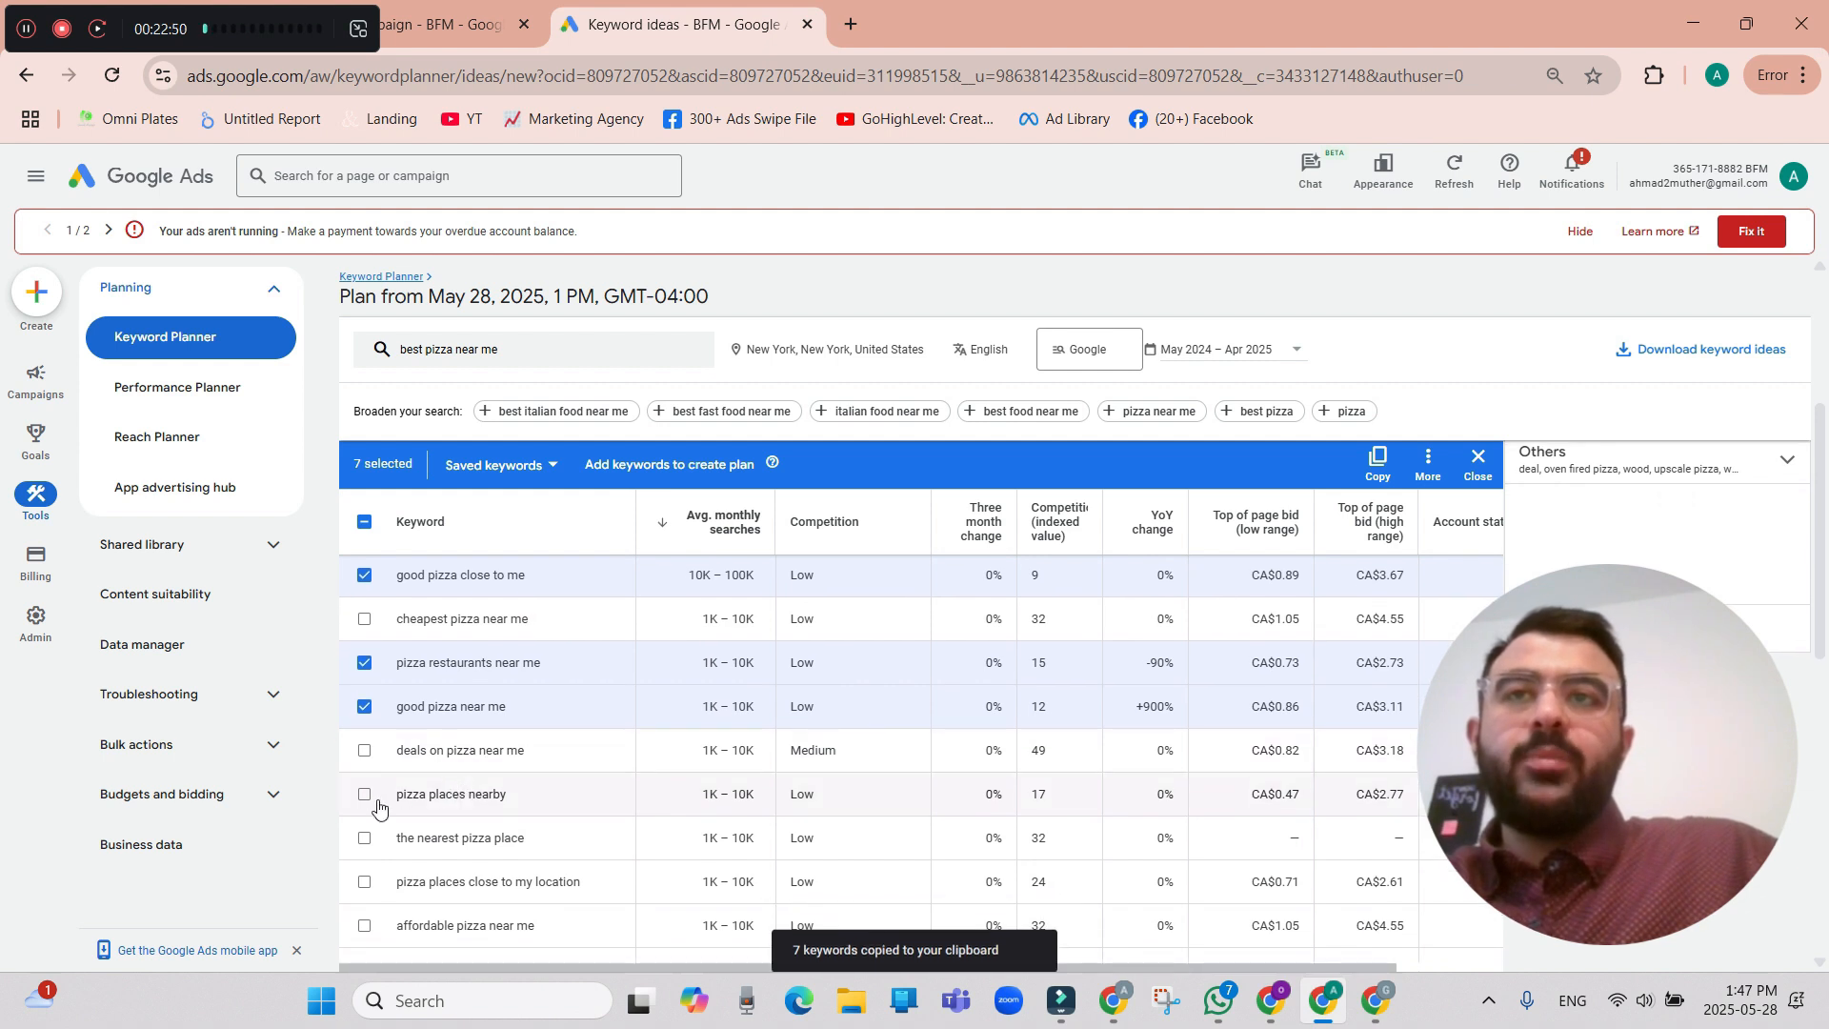
{"action": "scroll", "coordinate": [365, 805], "scroll_direction": "down", "scroll_amount": 1}
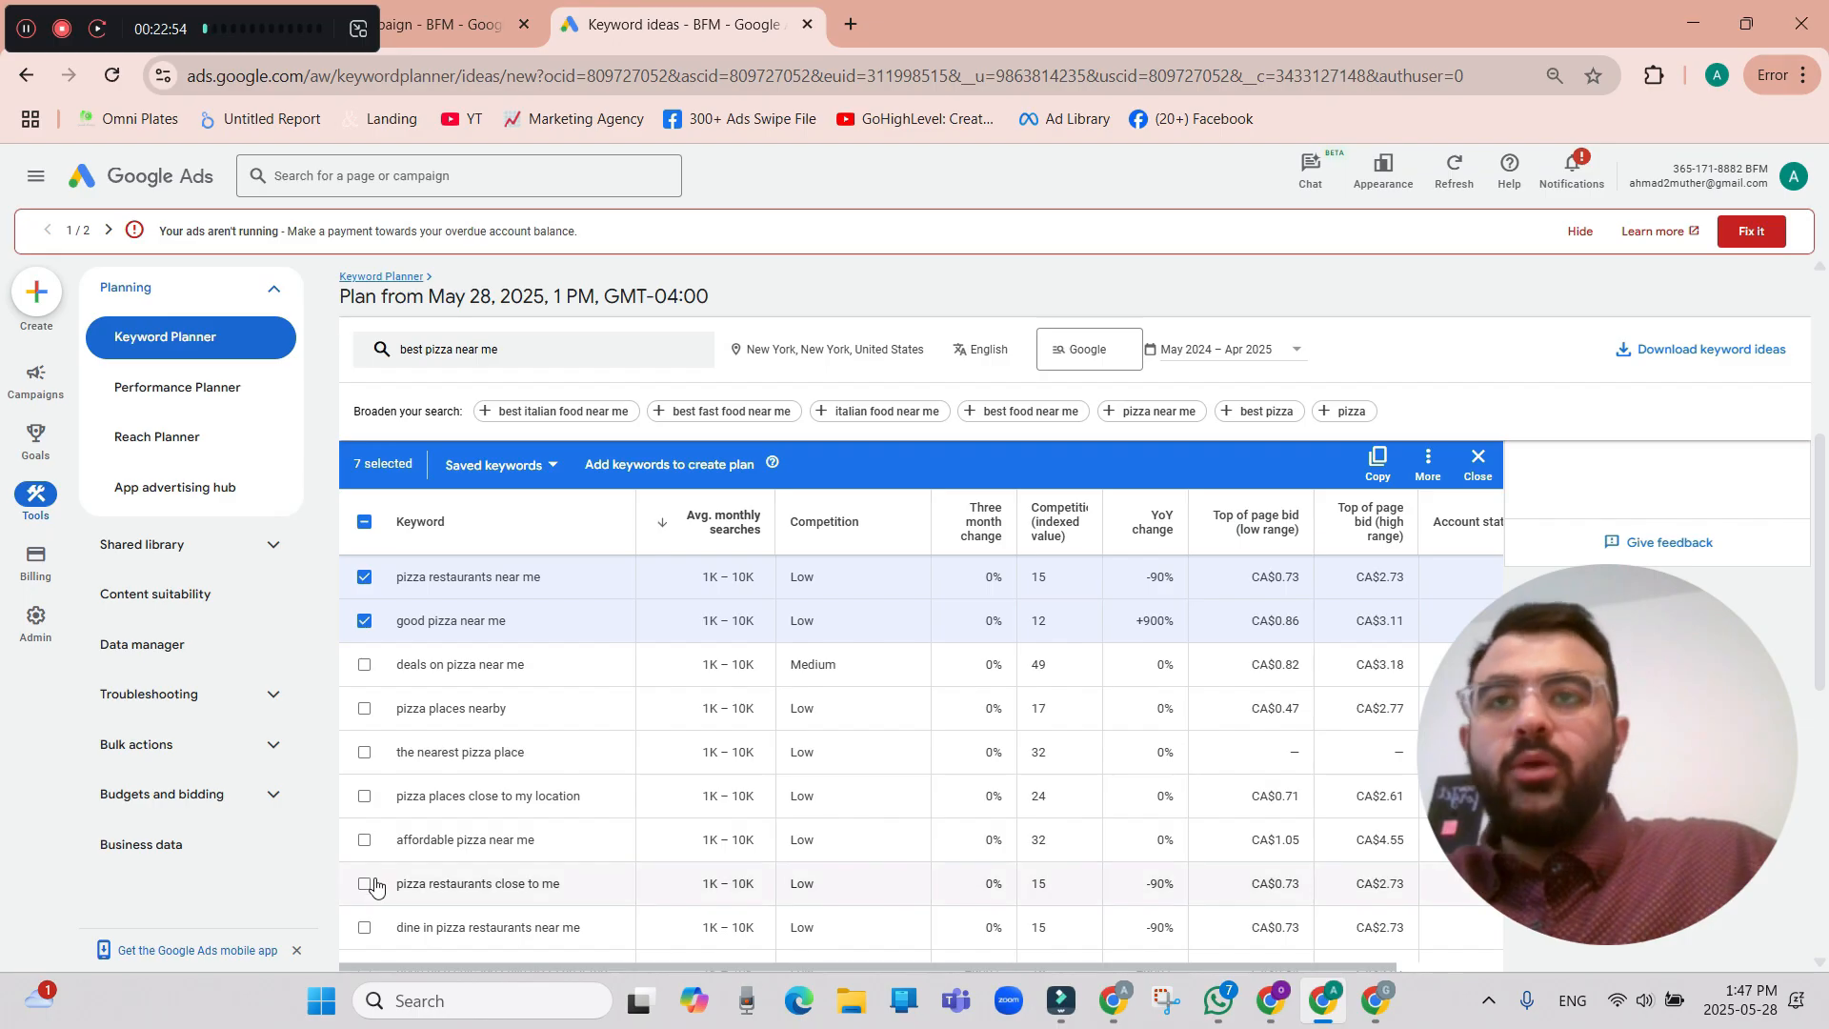
{"action": "scroll", "coordinate": [369, 889], "scroll_direction": "up", "scroll_amount": 3}
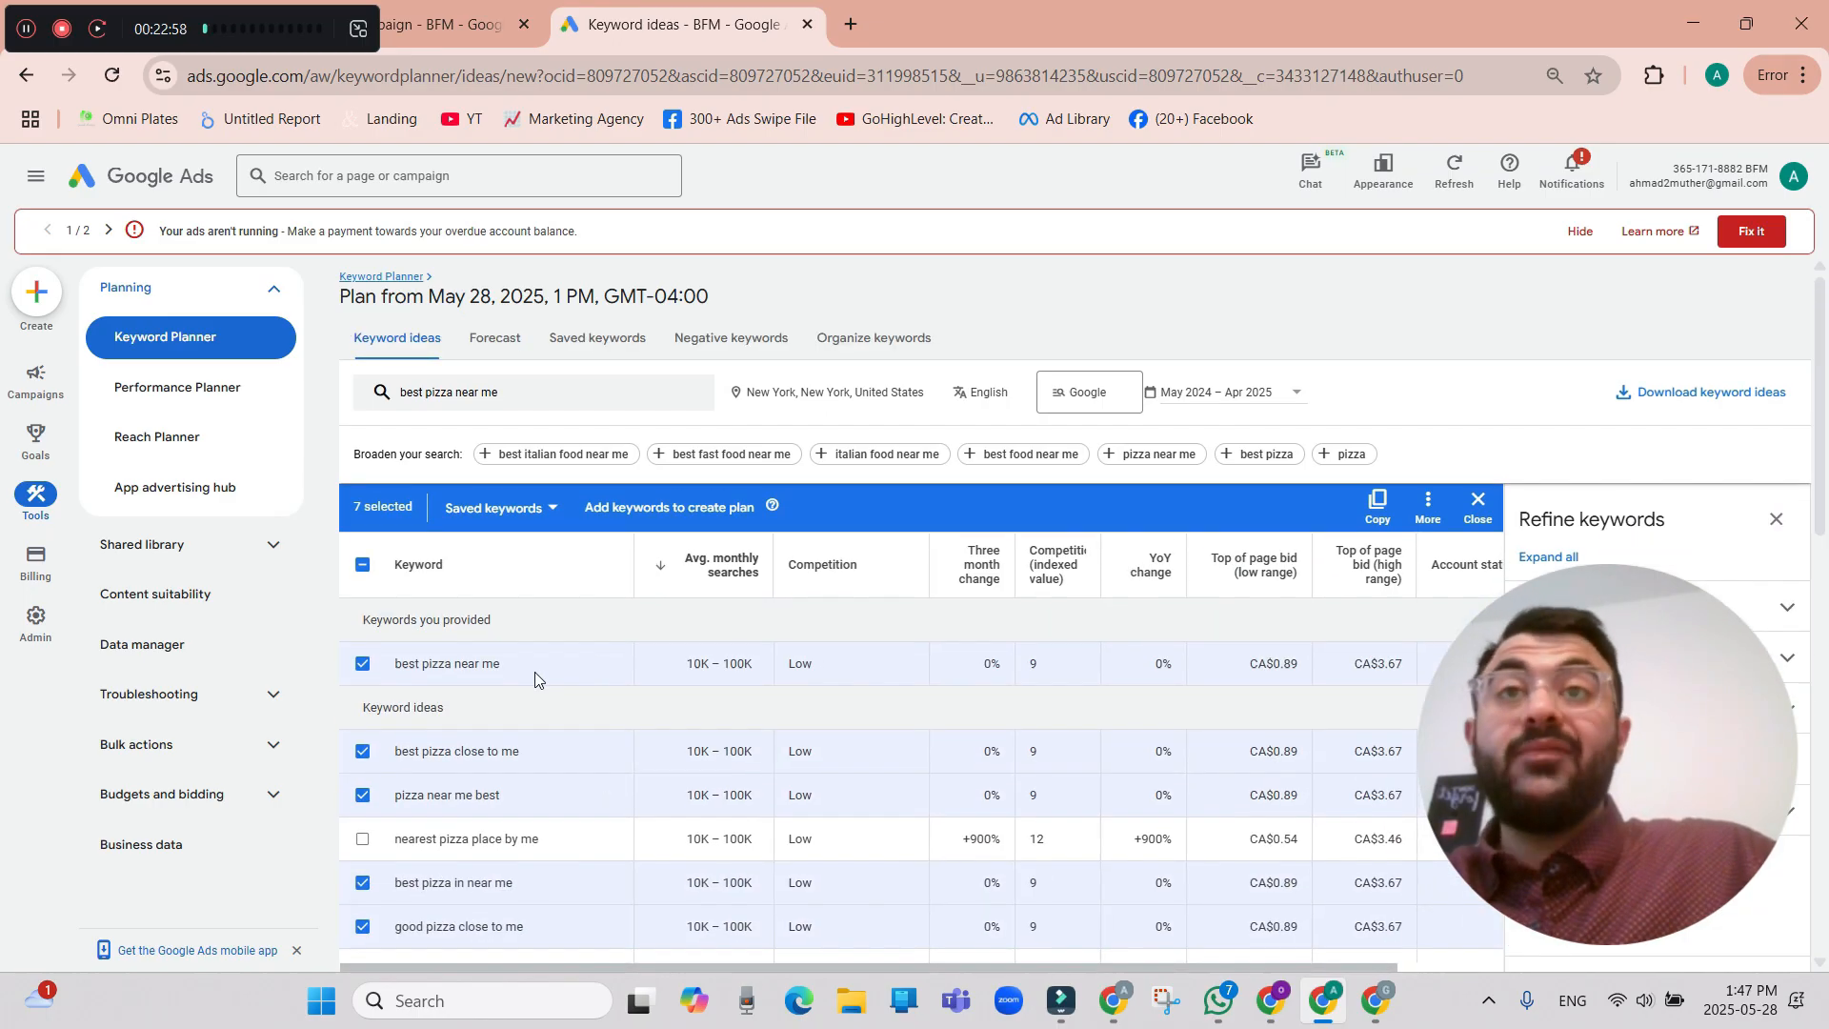
Copy the selected pizza keywords once more and check them against their search volumes and bid ranges.
{"action": "left_click", "coordinate": [1383, 515]}
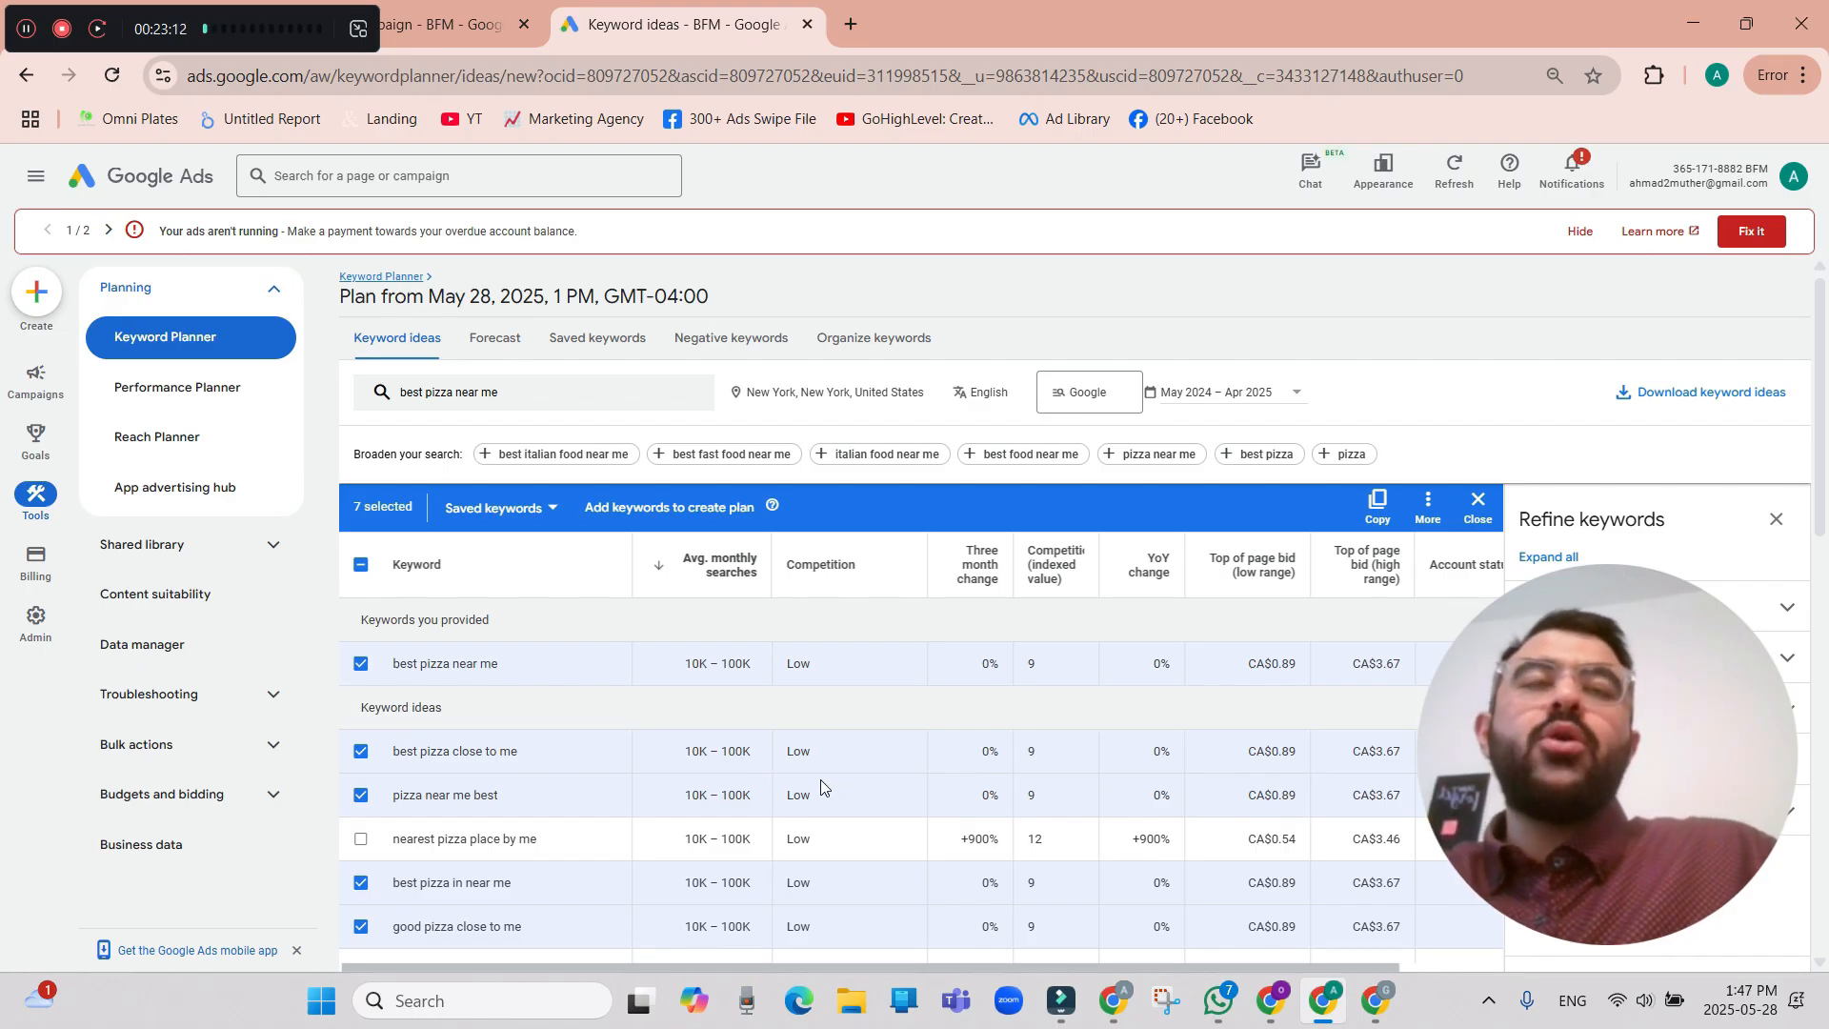
{"action": "scroll", "coordinate": [820, 779], "scroll_direction": "down", "scroll_amount": 2}
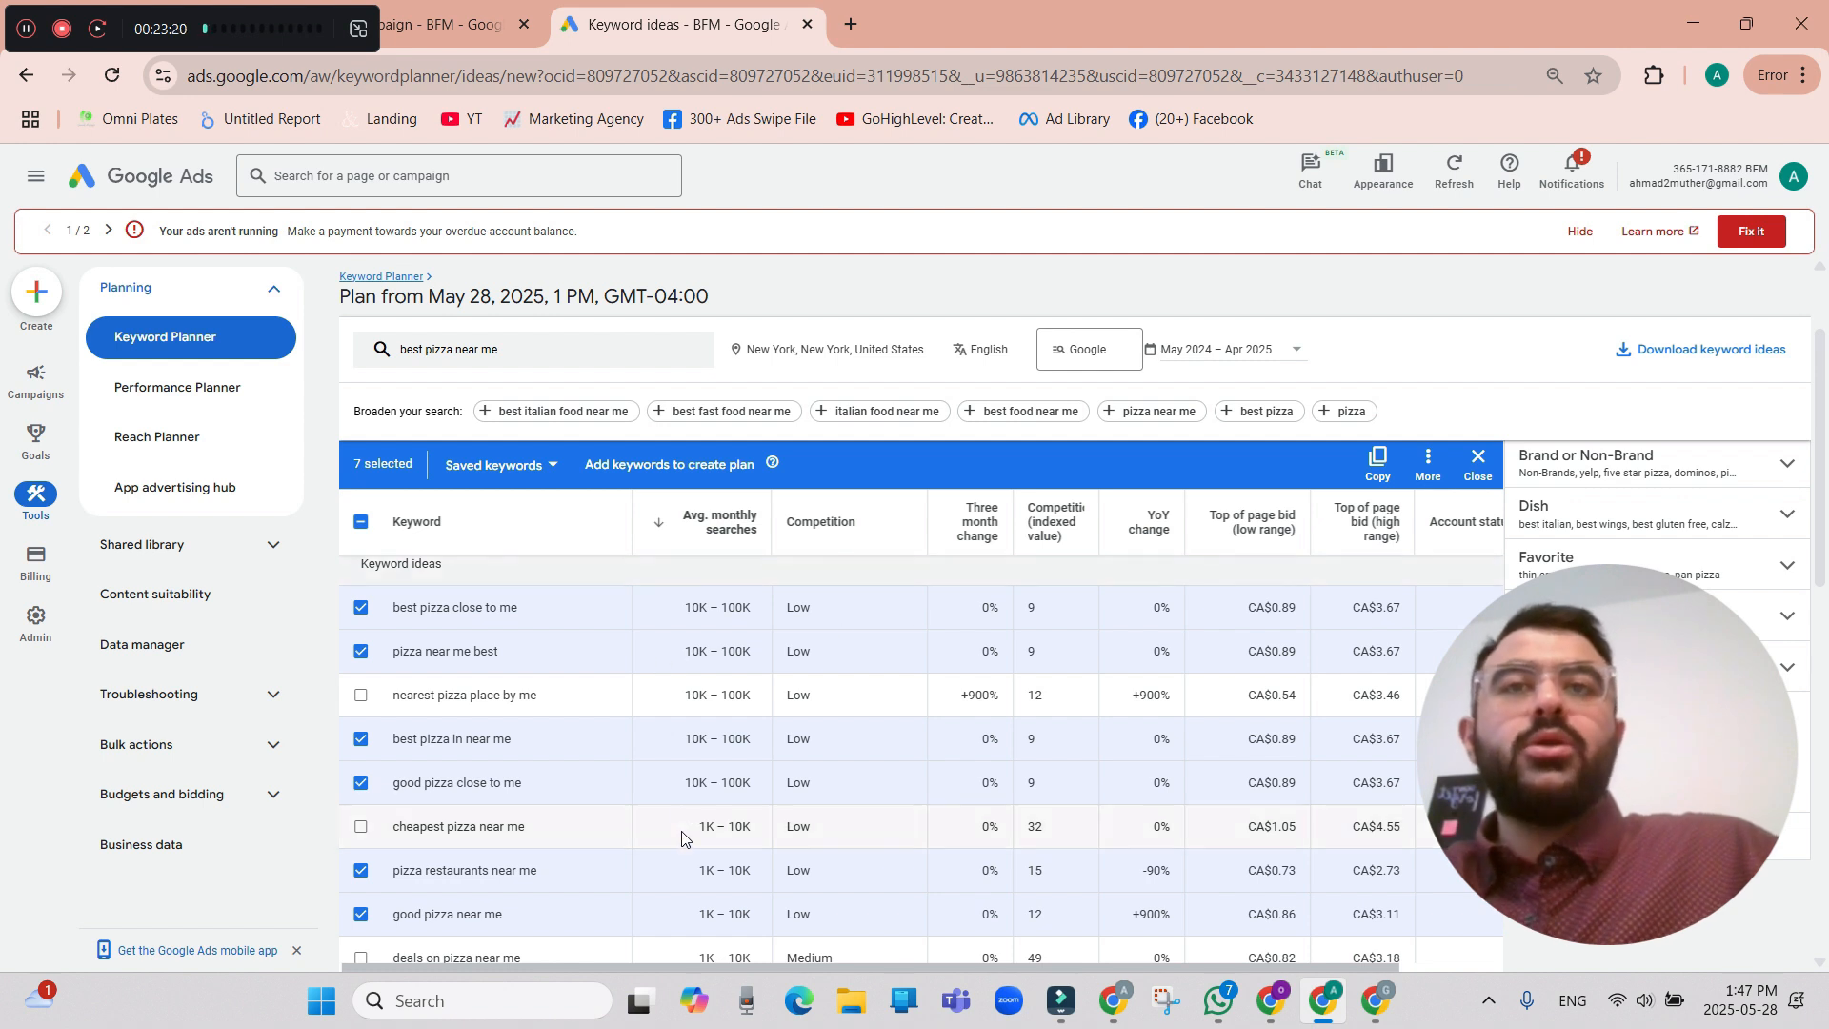
{"action": "scroll", "coordinate": [1267, 667], "scroll_direction": "up", "scroll_amount": 1}
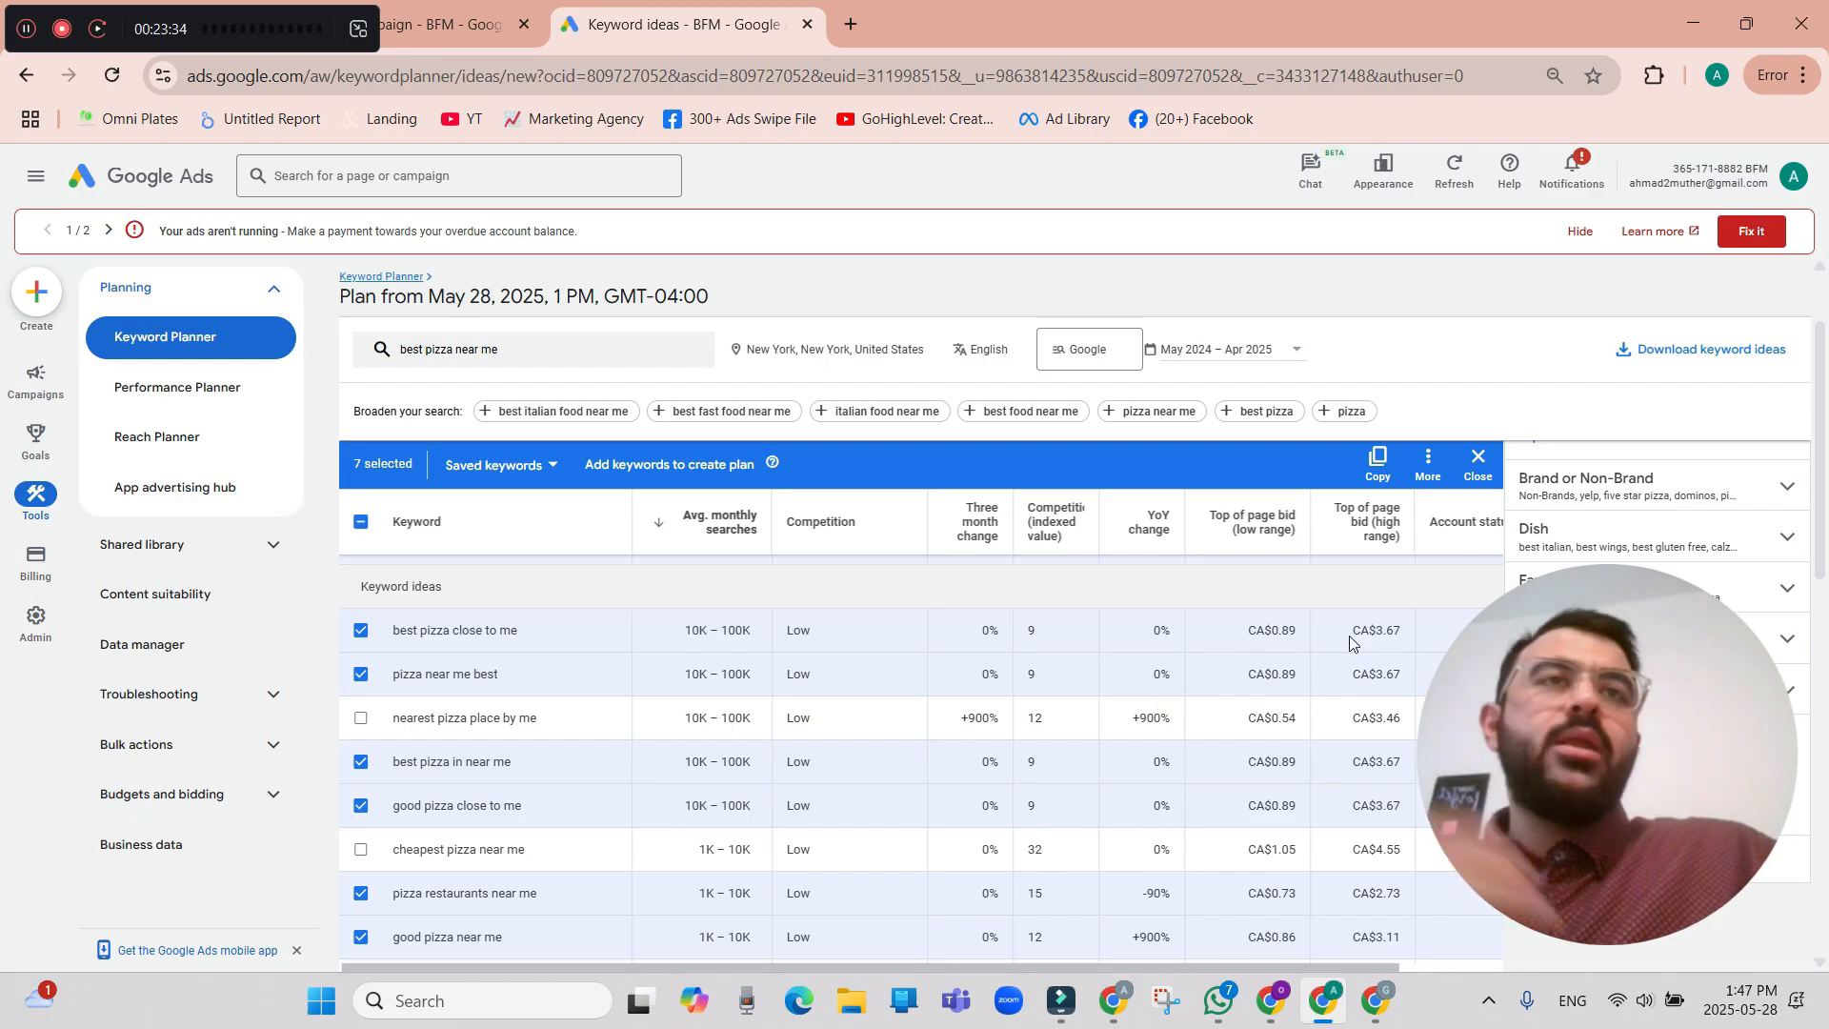
Copy the seven selected pizza keywords from Keyword Planner and paste them into the Search campaign's keyword list.
{"action": "scroll", "coordinate": [836, 825], "scroll_direction": "down", "scroll_amount": 2}
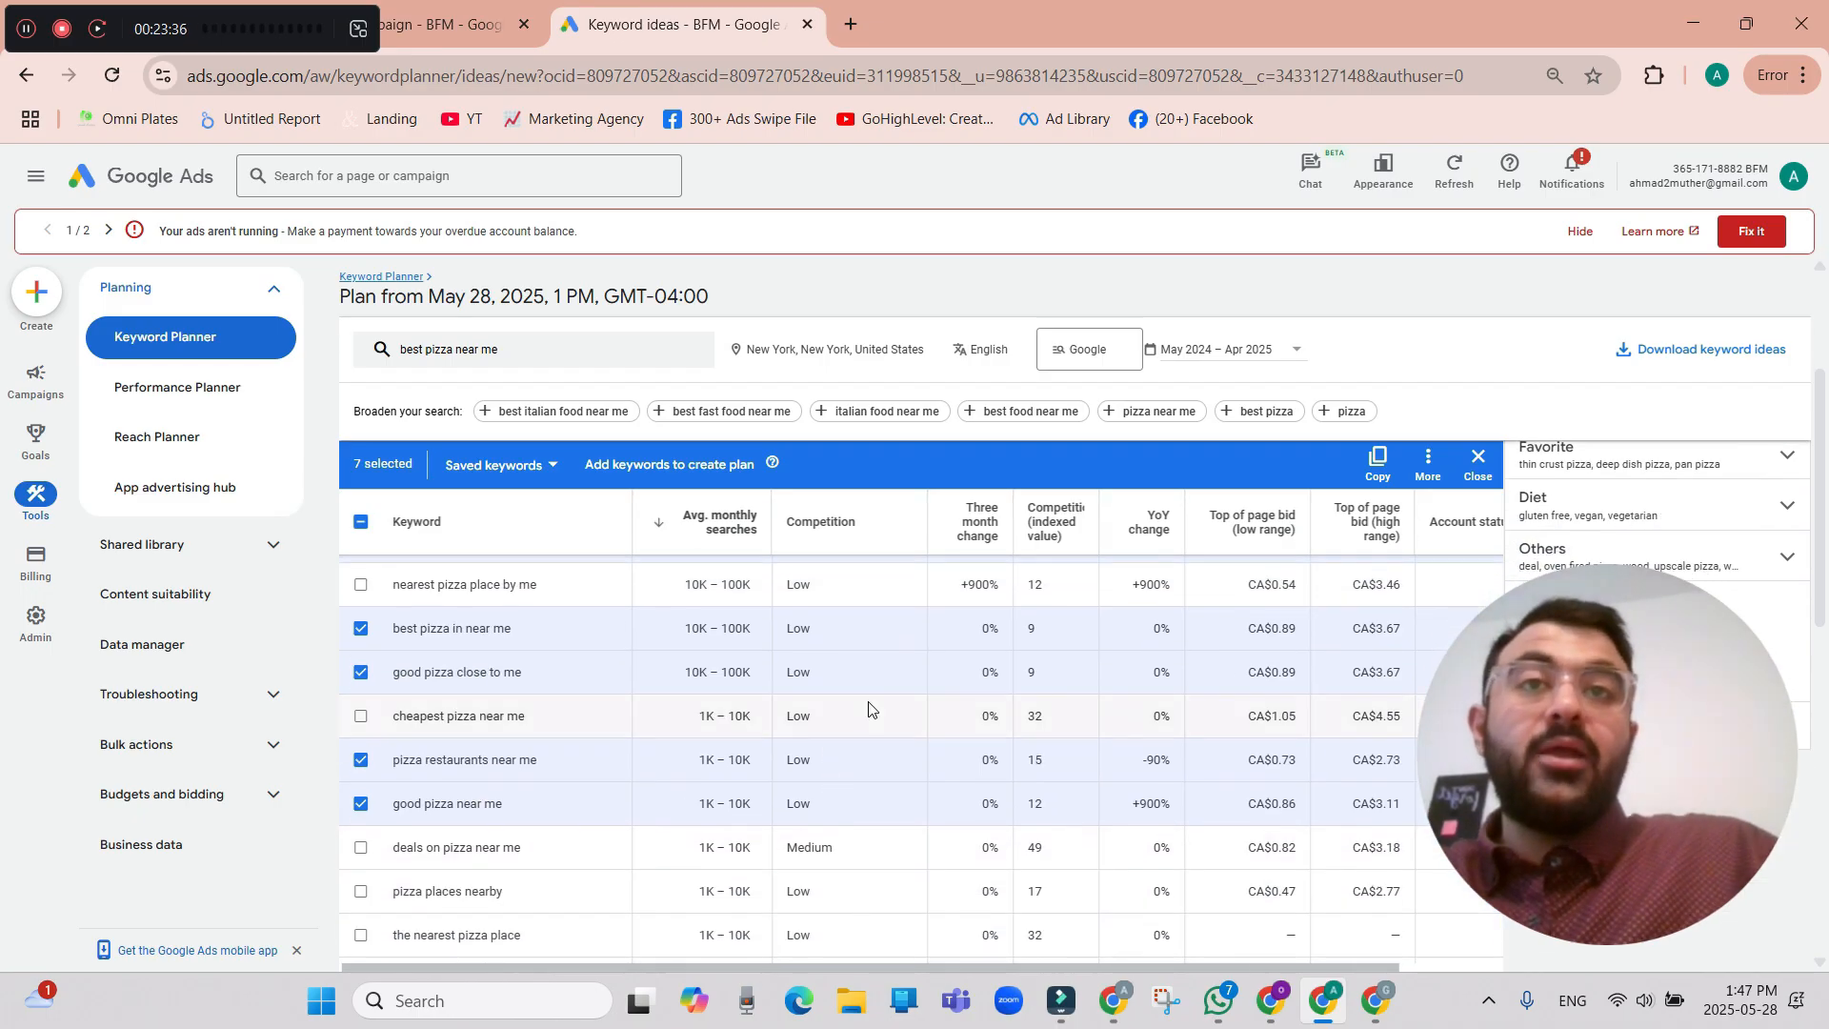
{"action": "scroll", "coordinate": [848, 791], "scroll_direction": "up", "scroll_amount": 2}
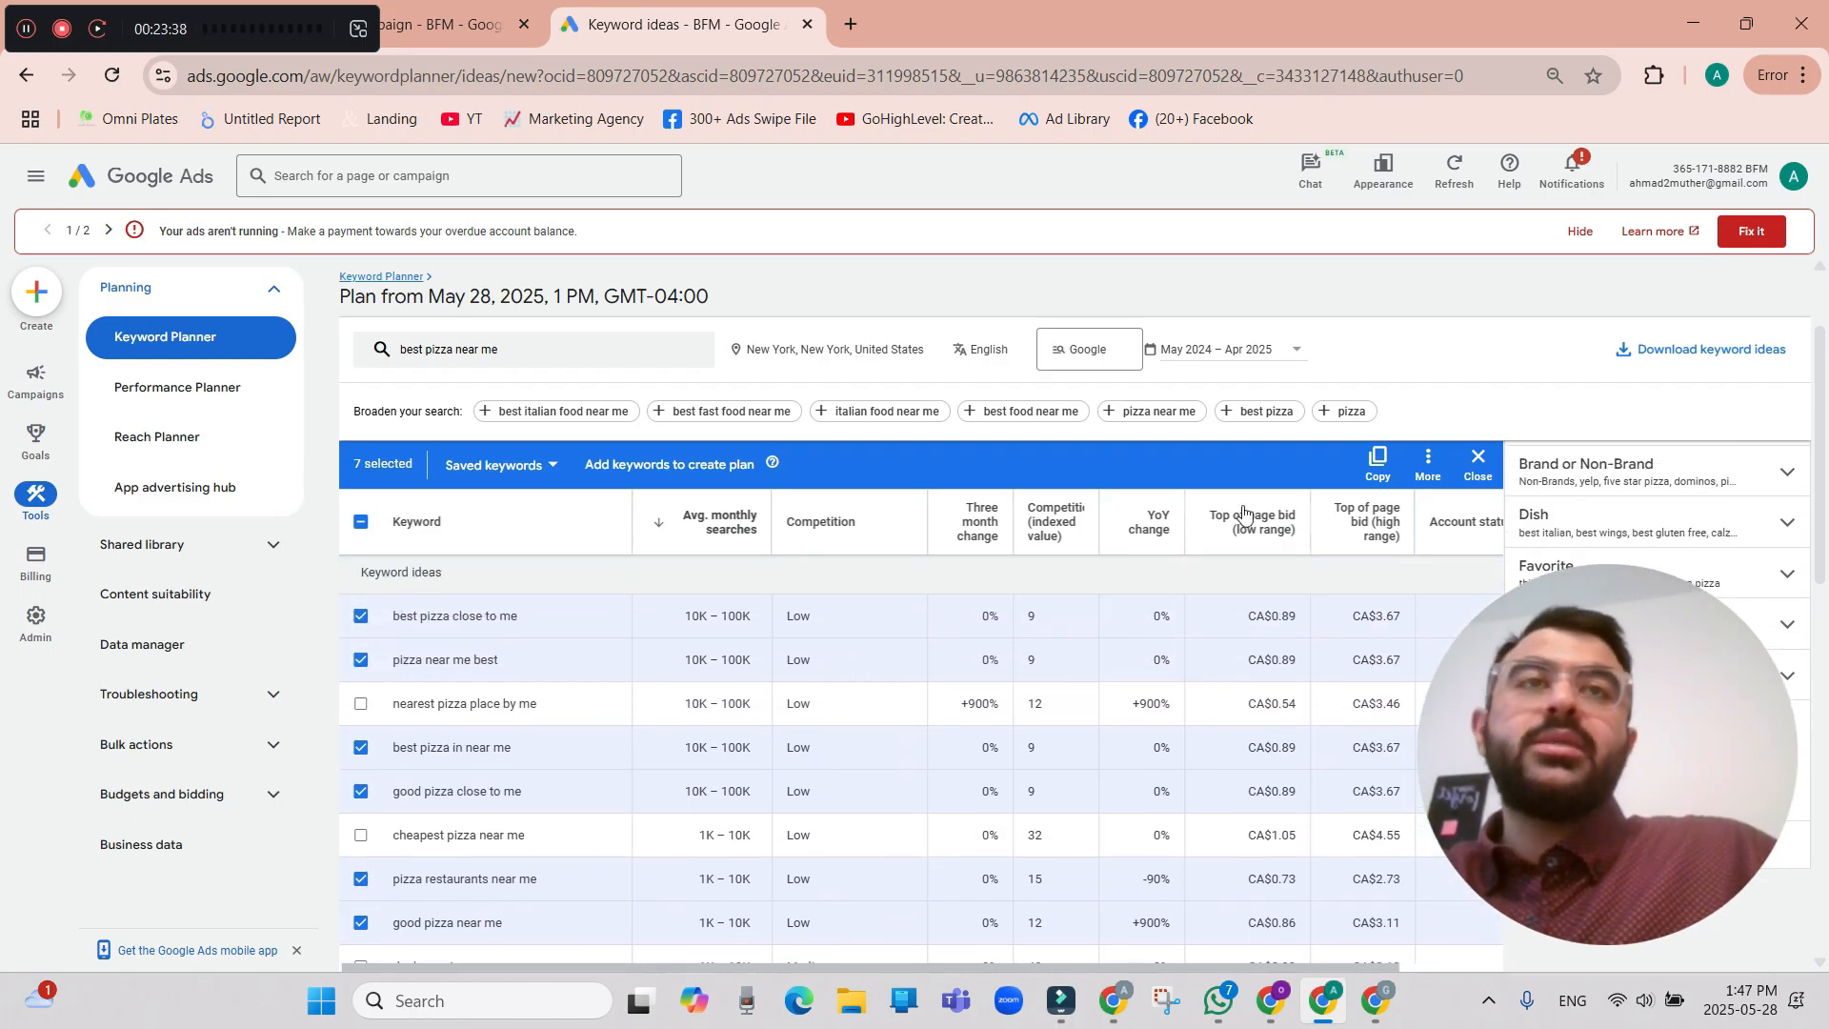
{"action": "left_click", "coordinate": [1369, 476]}
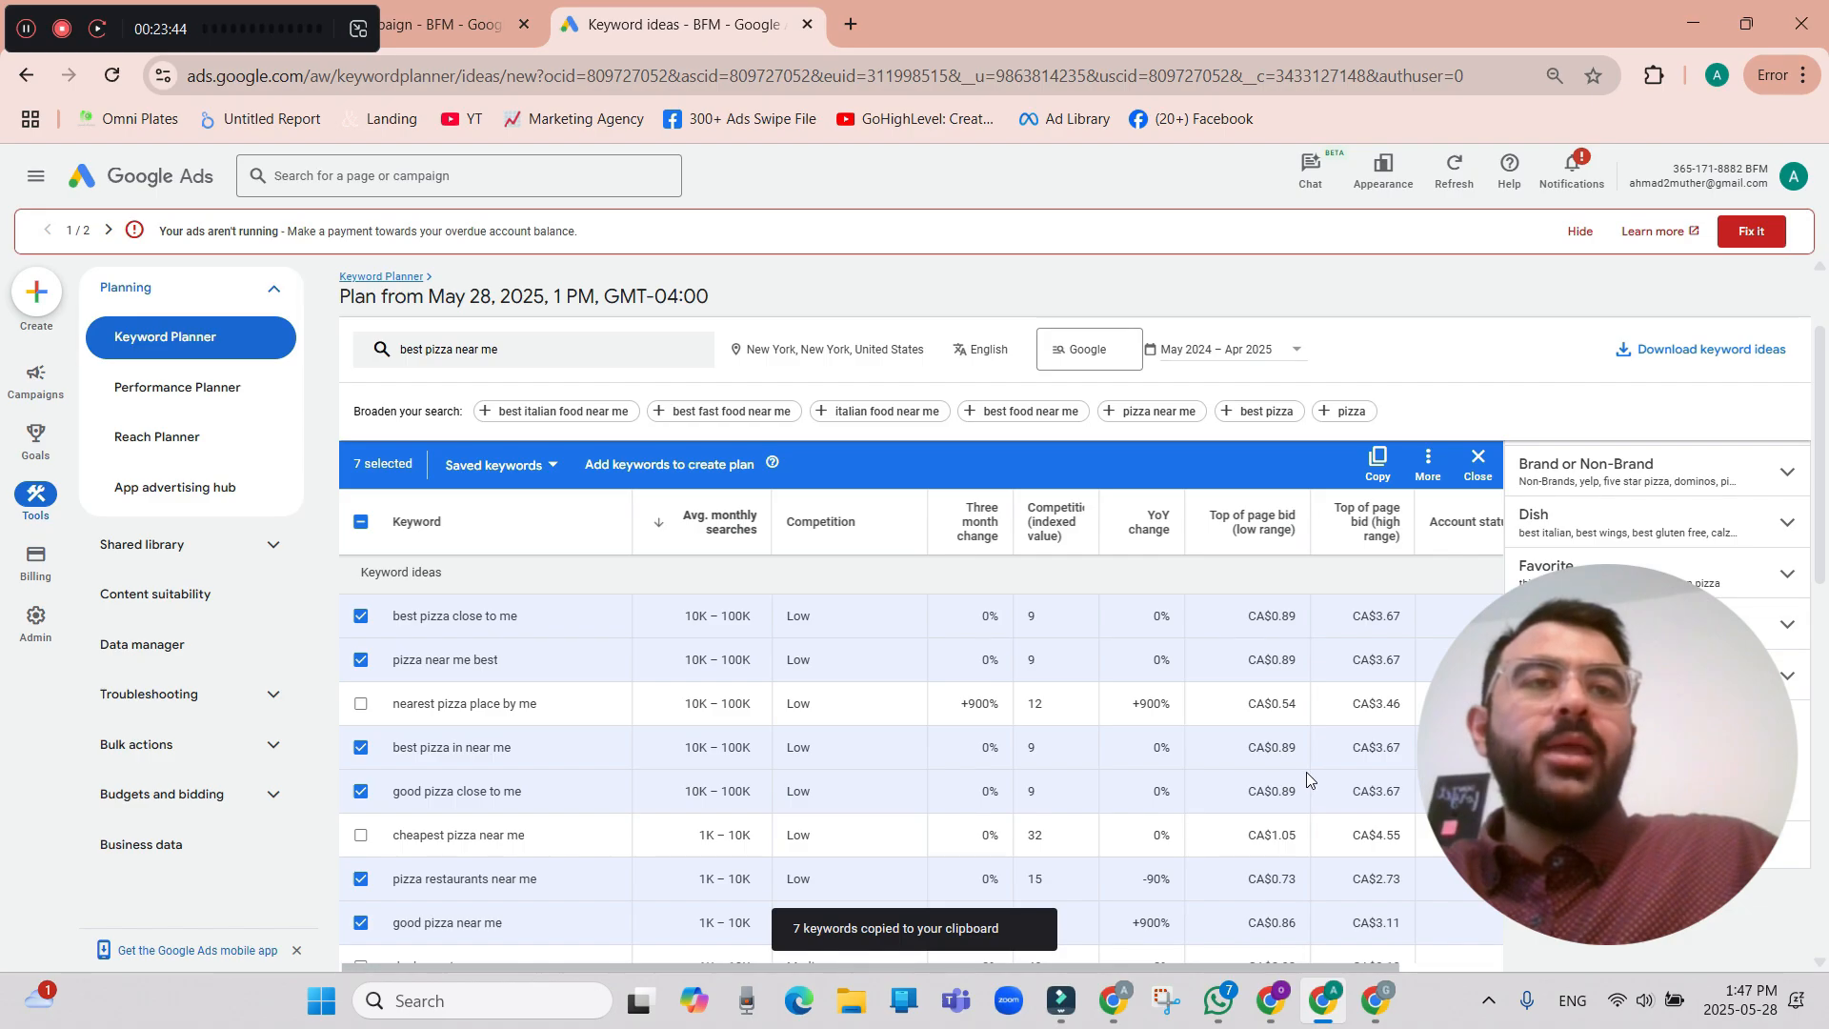
{"action": "left_click", "coordinate": [453, 21]}
{"action": "scroll", "coordinate": [601, 716], "scroll_direction": "down", "scroll_amount": 2}
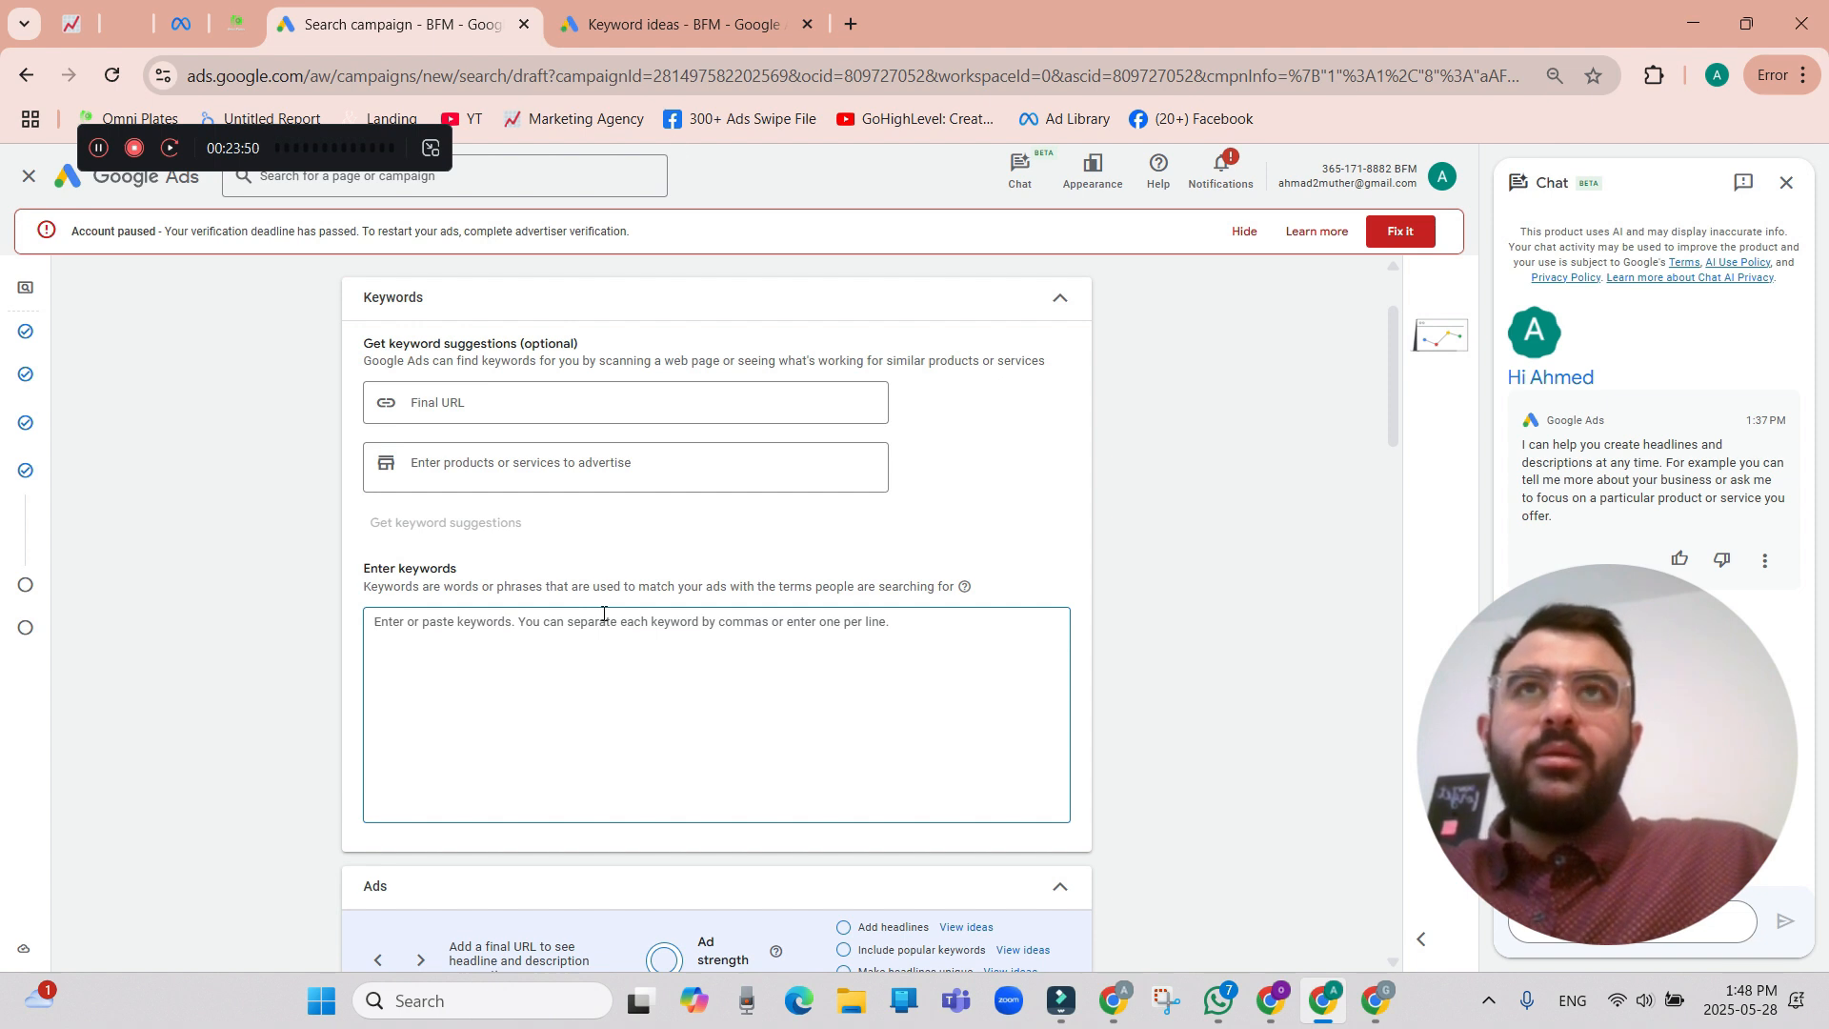
{"action": "key", "text": "ctrl+Tab"}
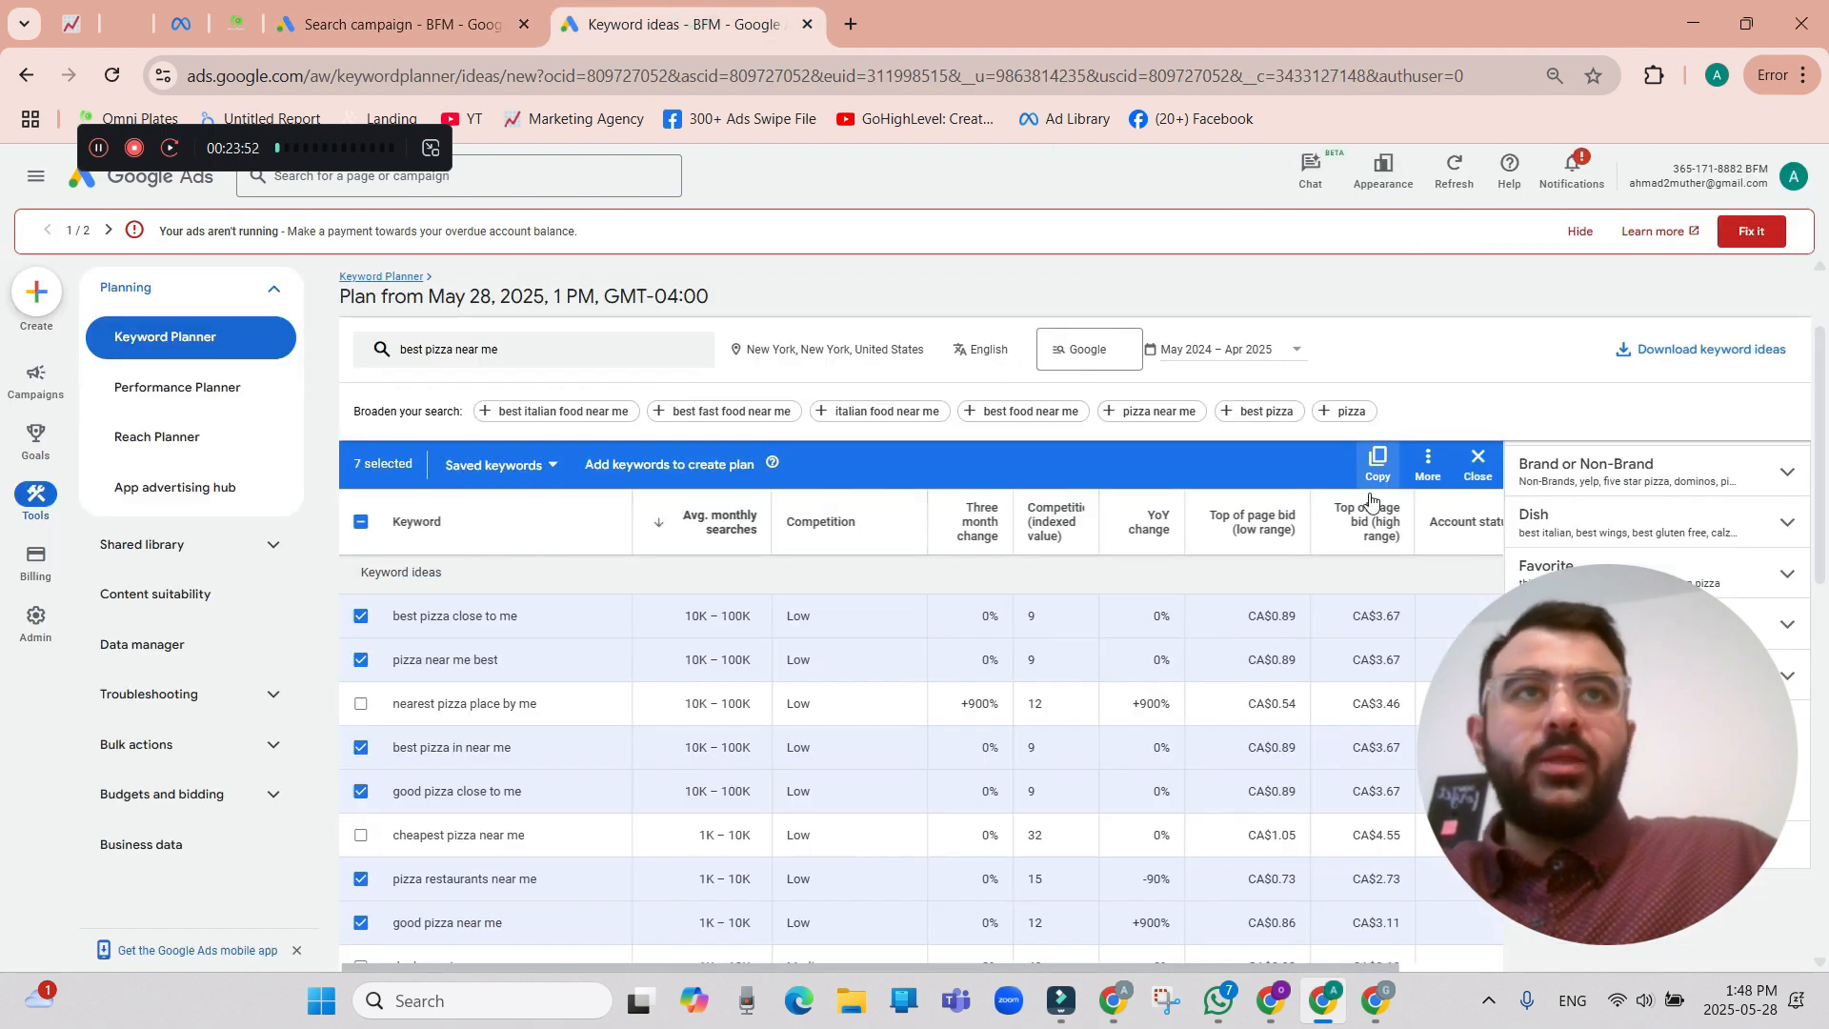
{"action": "left_click", "coordinate": [1377, 461]}
{"action": "left_click", "coordinate": [504, 13]}
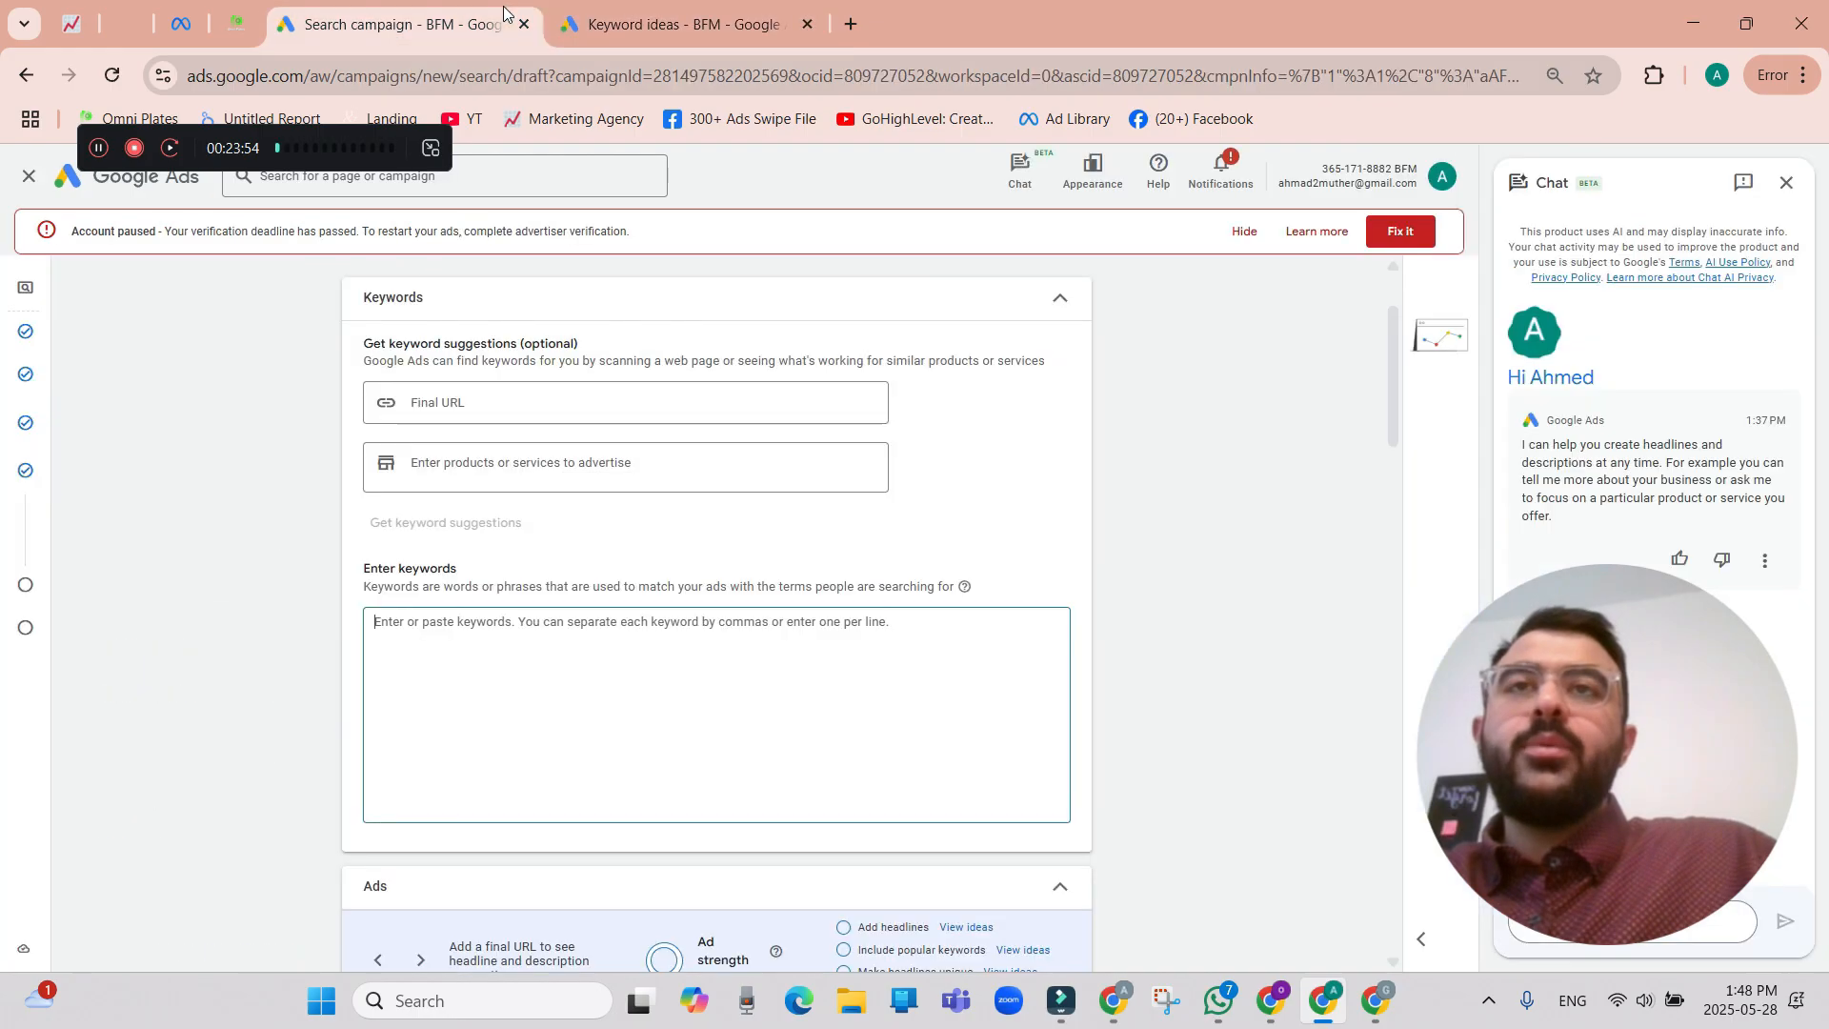
{"action": "left_click", "coordinate": [678, 617]}
{"action": "key", "text": "ctrl+v"}
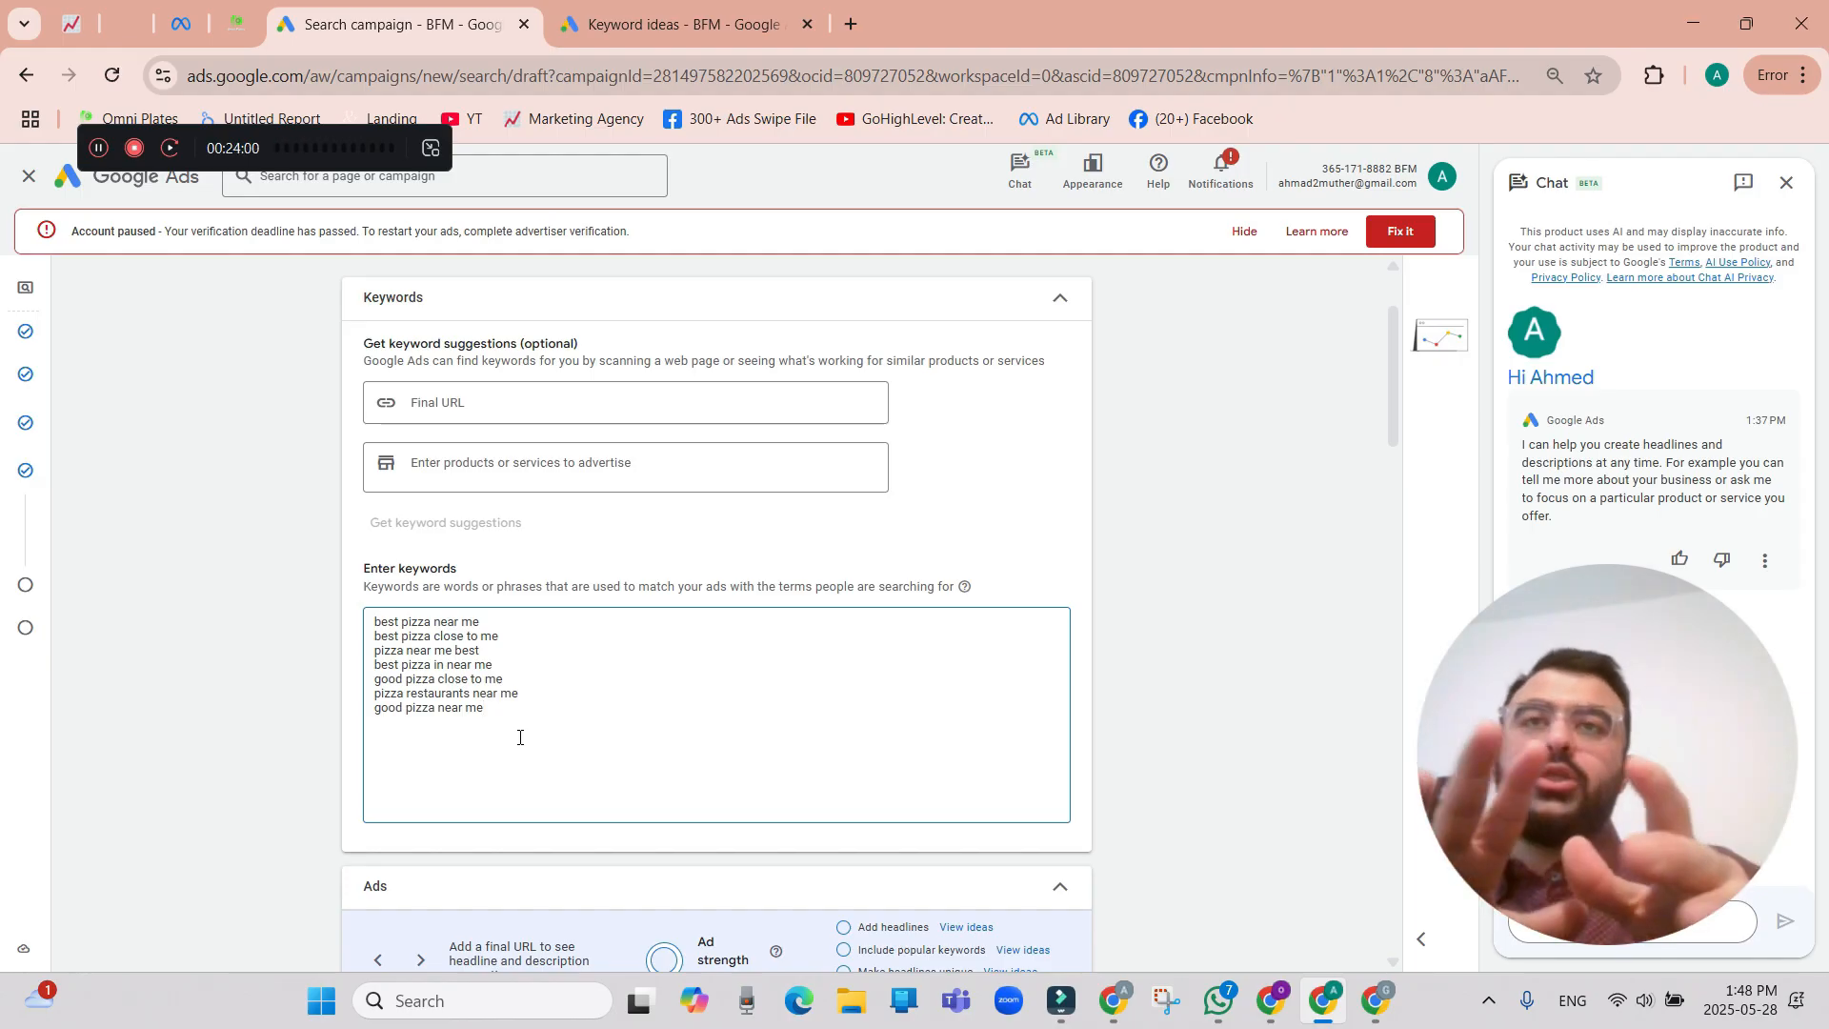
Open the help note on keyword match types to see the notation for broad, phrase and exact match.
{"action": "mouse_move", "coordinate": [964, 550]}
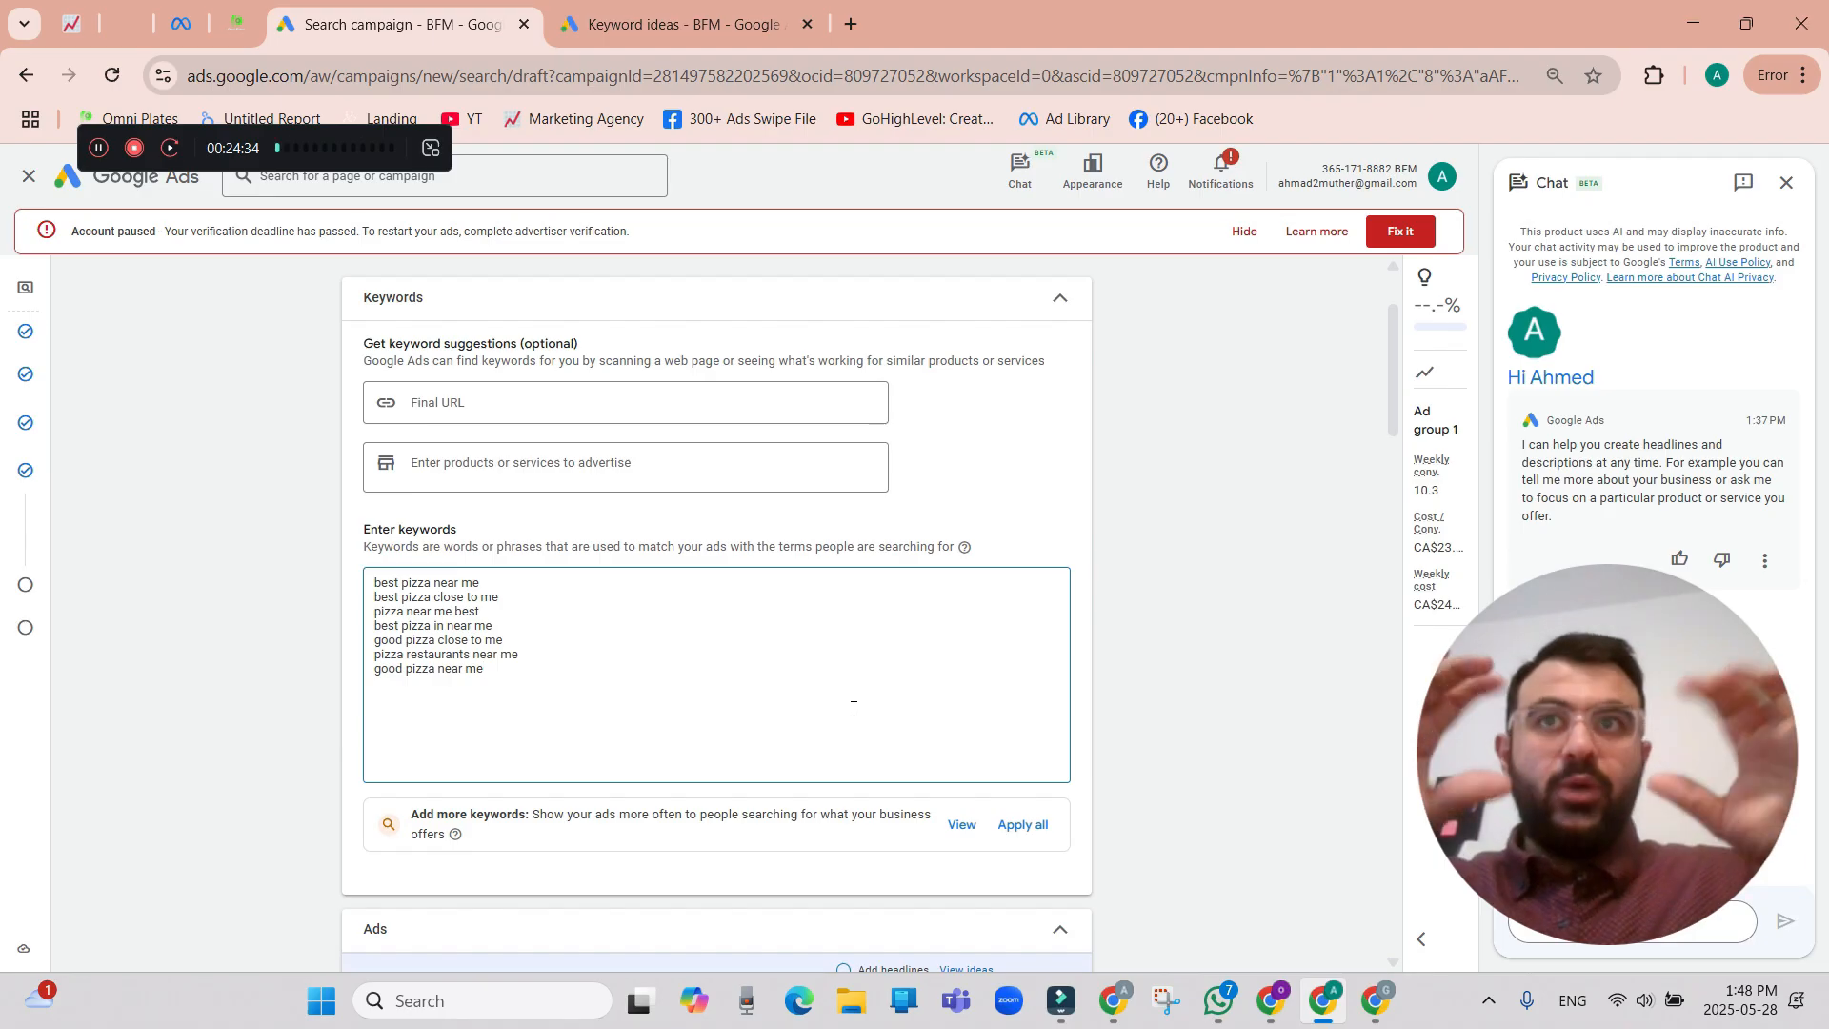
{"action": "left_click_drag", "start_coordinate": [489, 577], "coordinate": [374, 582]}
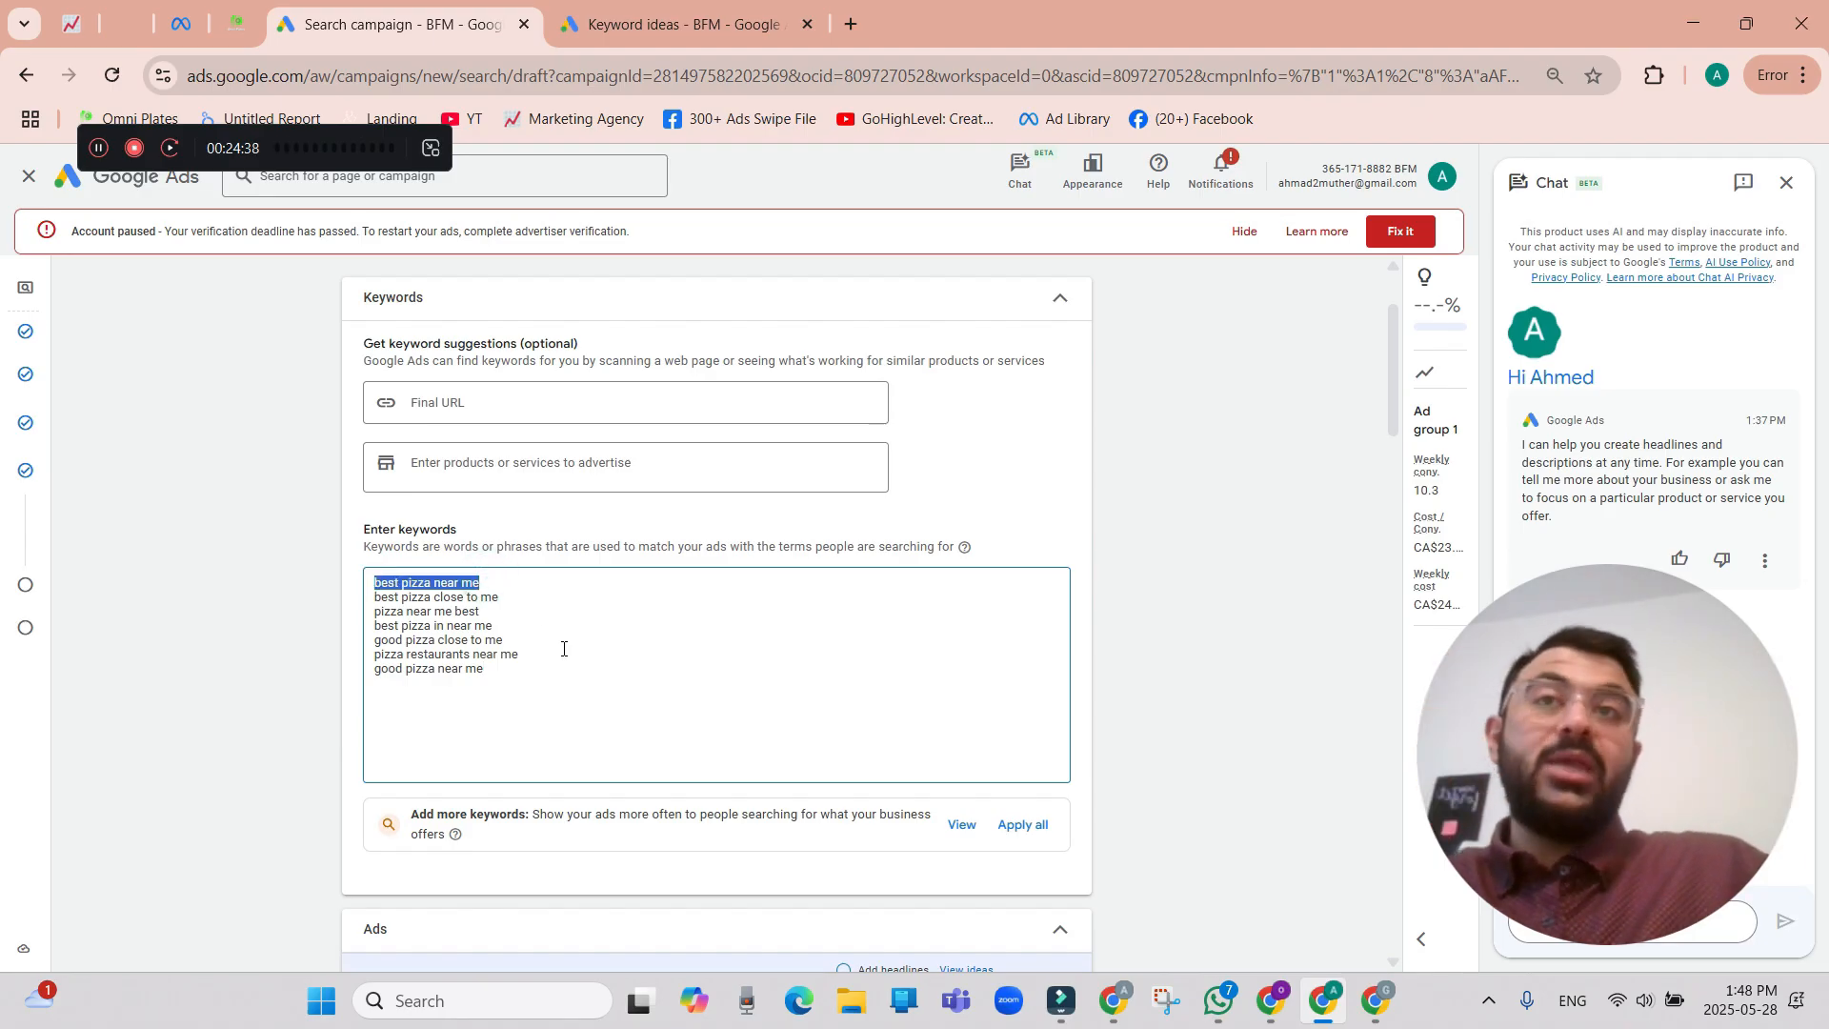
{"action": "left_click", "coordinate": [965, 547]}
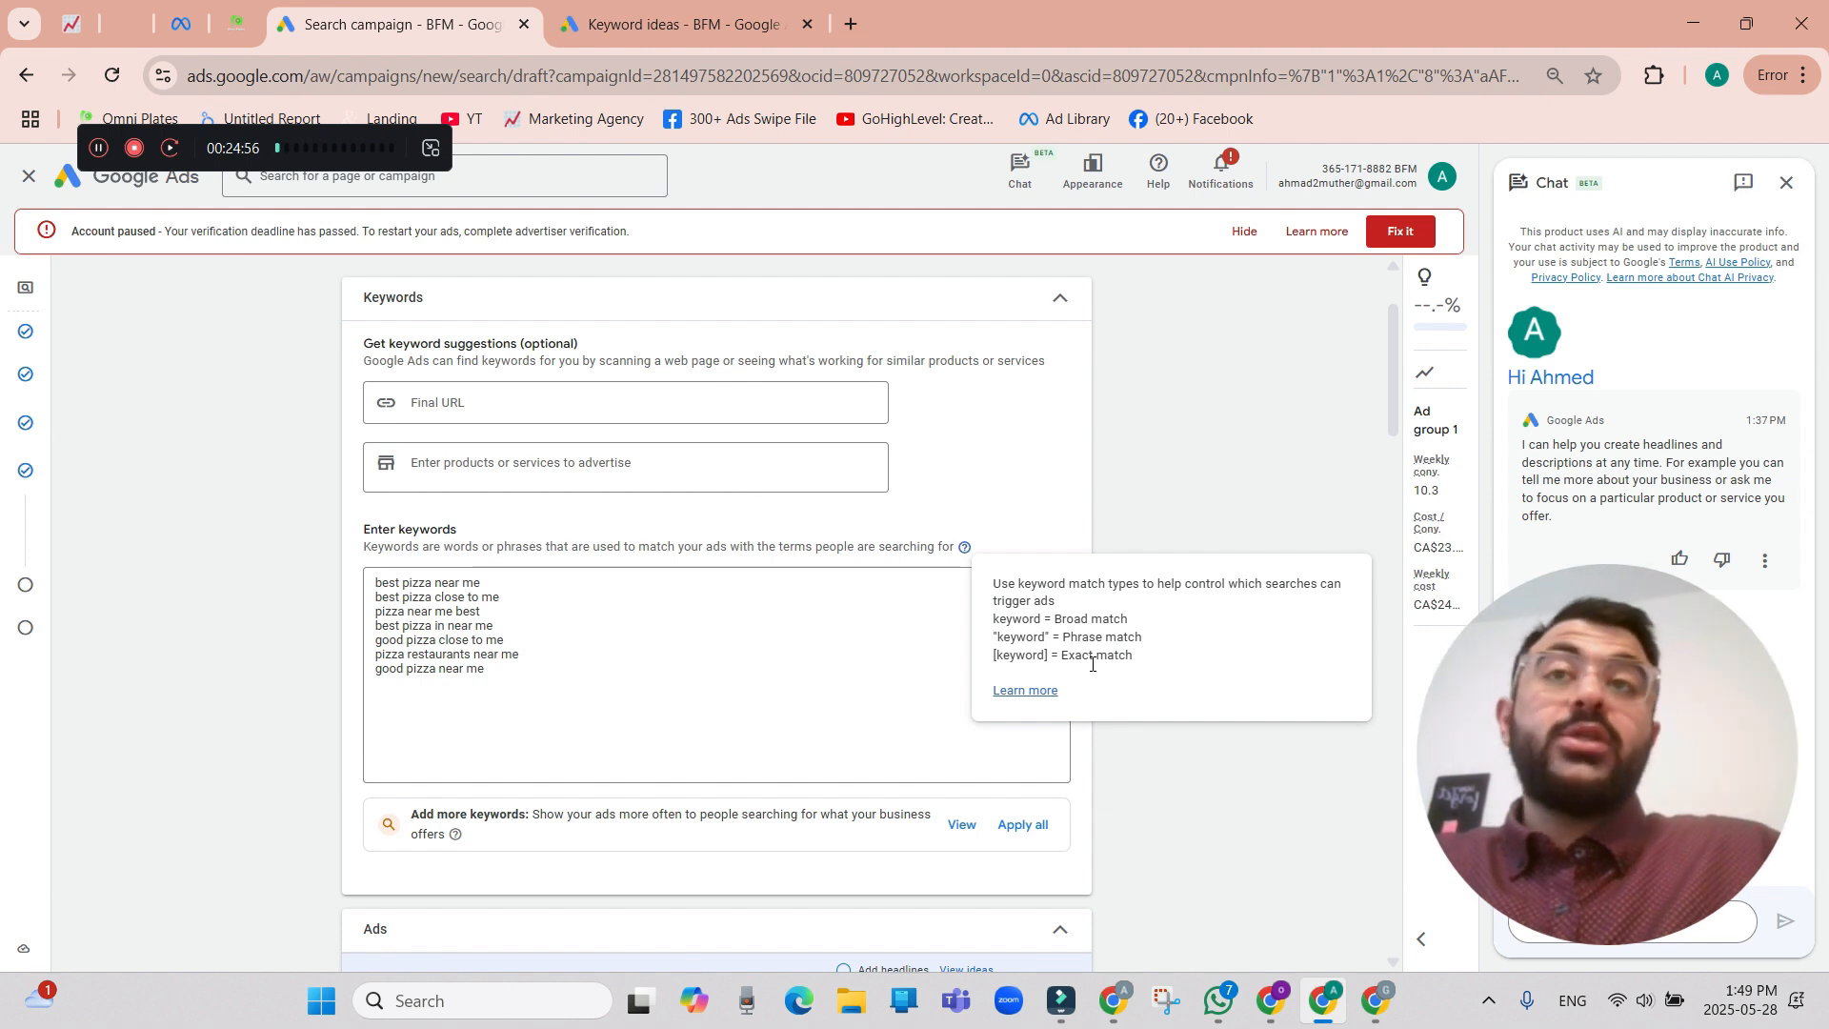
Enclose each of the seven pizza keywords in quotation marks to make them phrase match.
{"action": "left_click", "coordinate": [508, 585]}
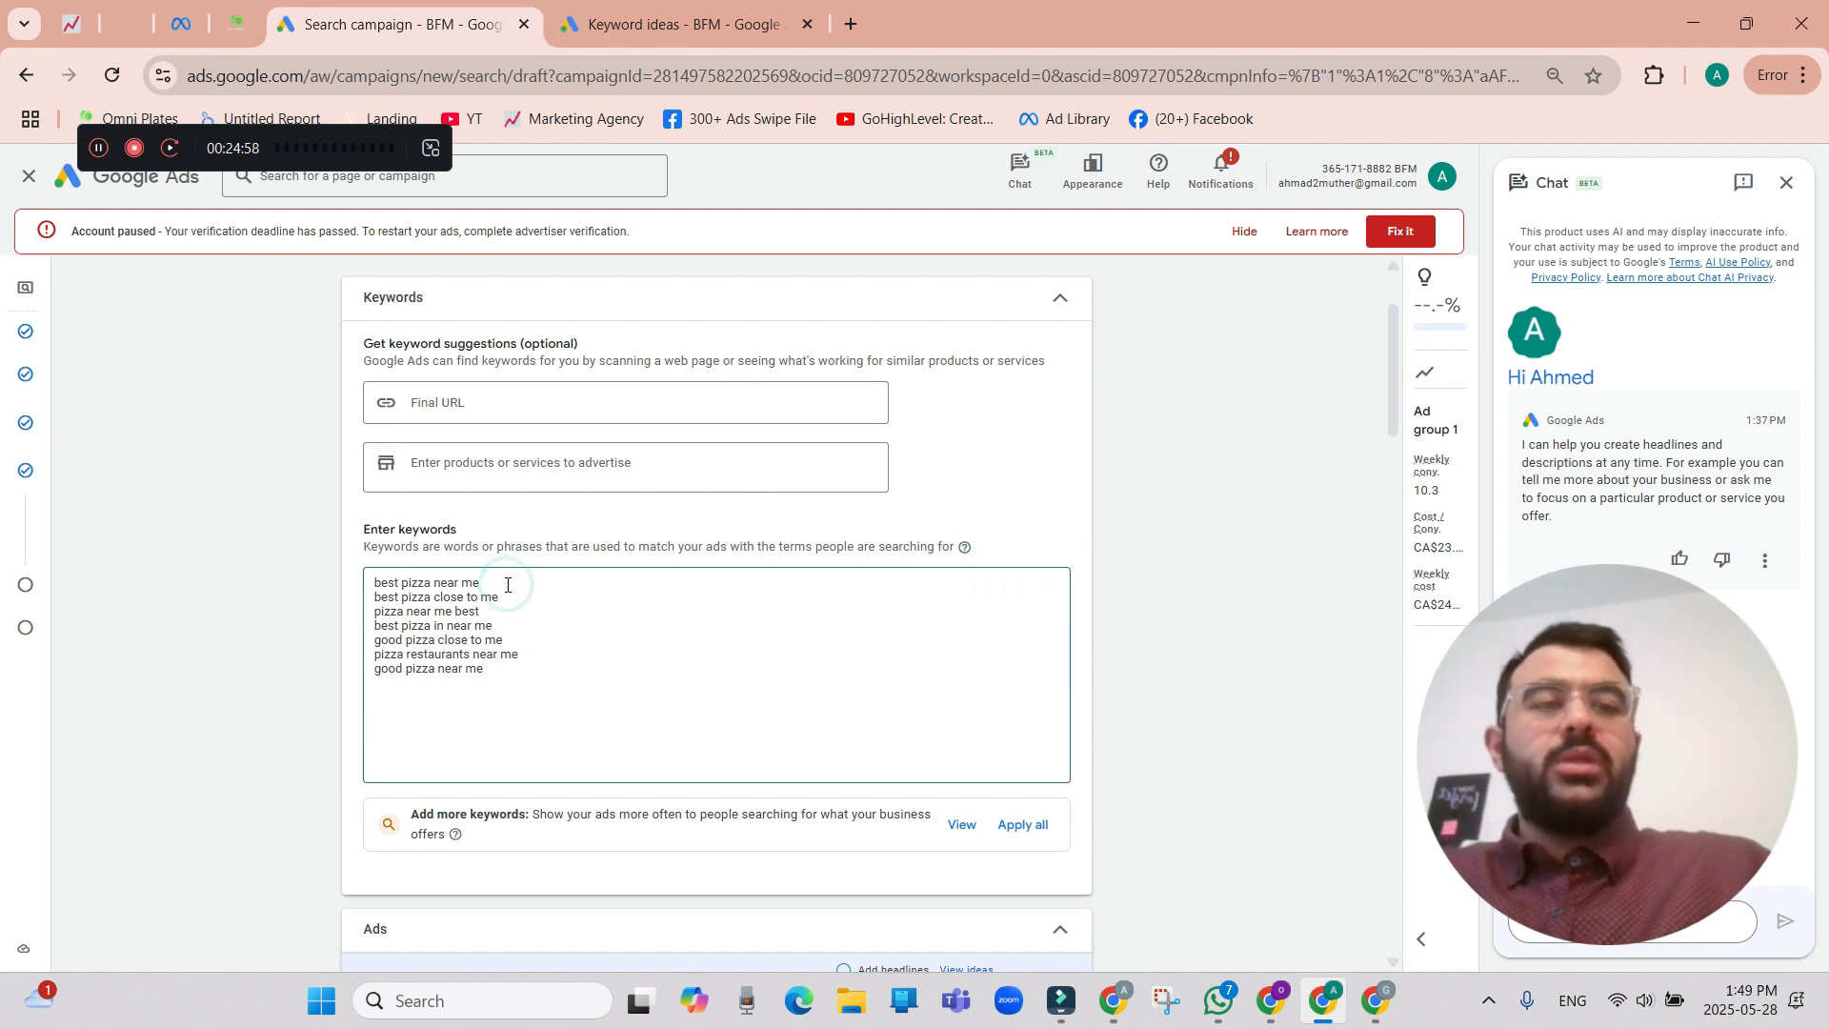
{"action": "type", "text": "\""}
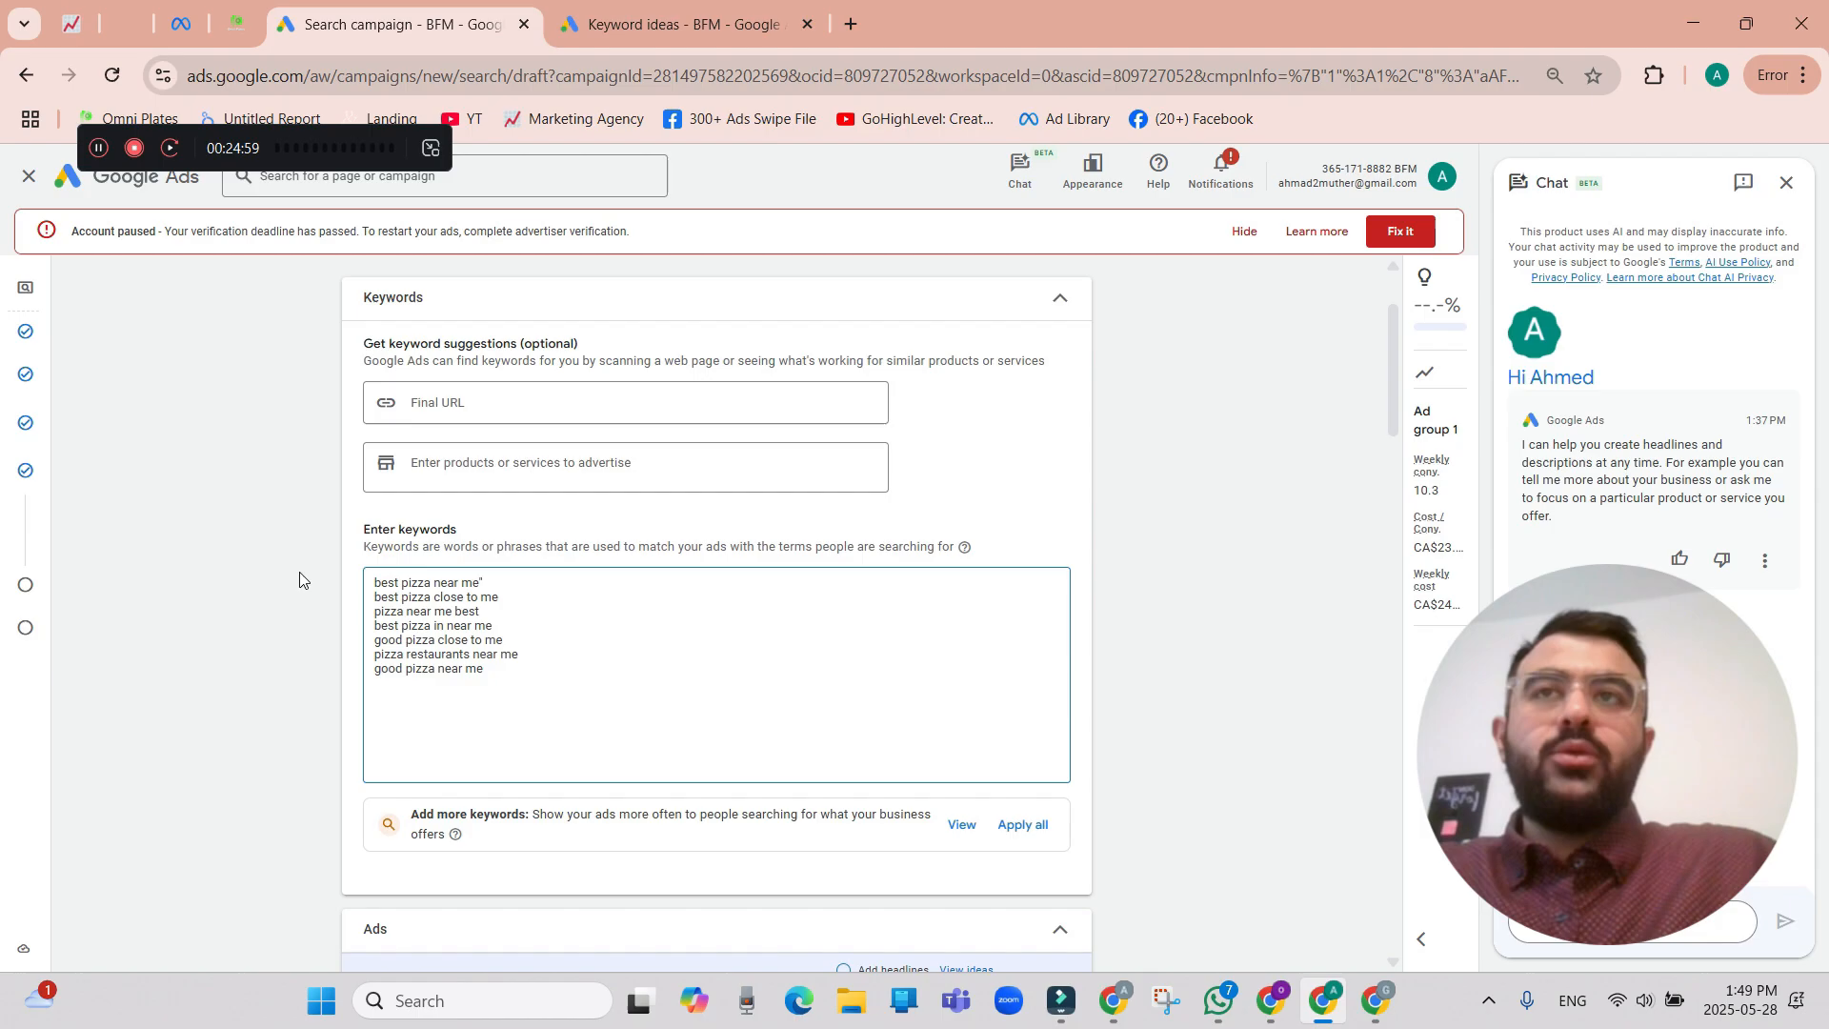
{"action": "left_click", "coordinate": [375, 582]}
{"action": "type", "text": "\""}
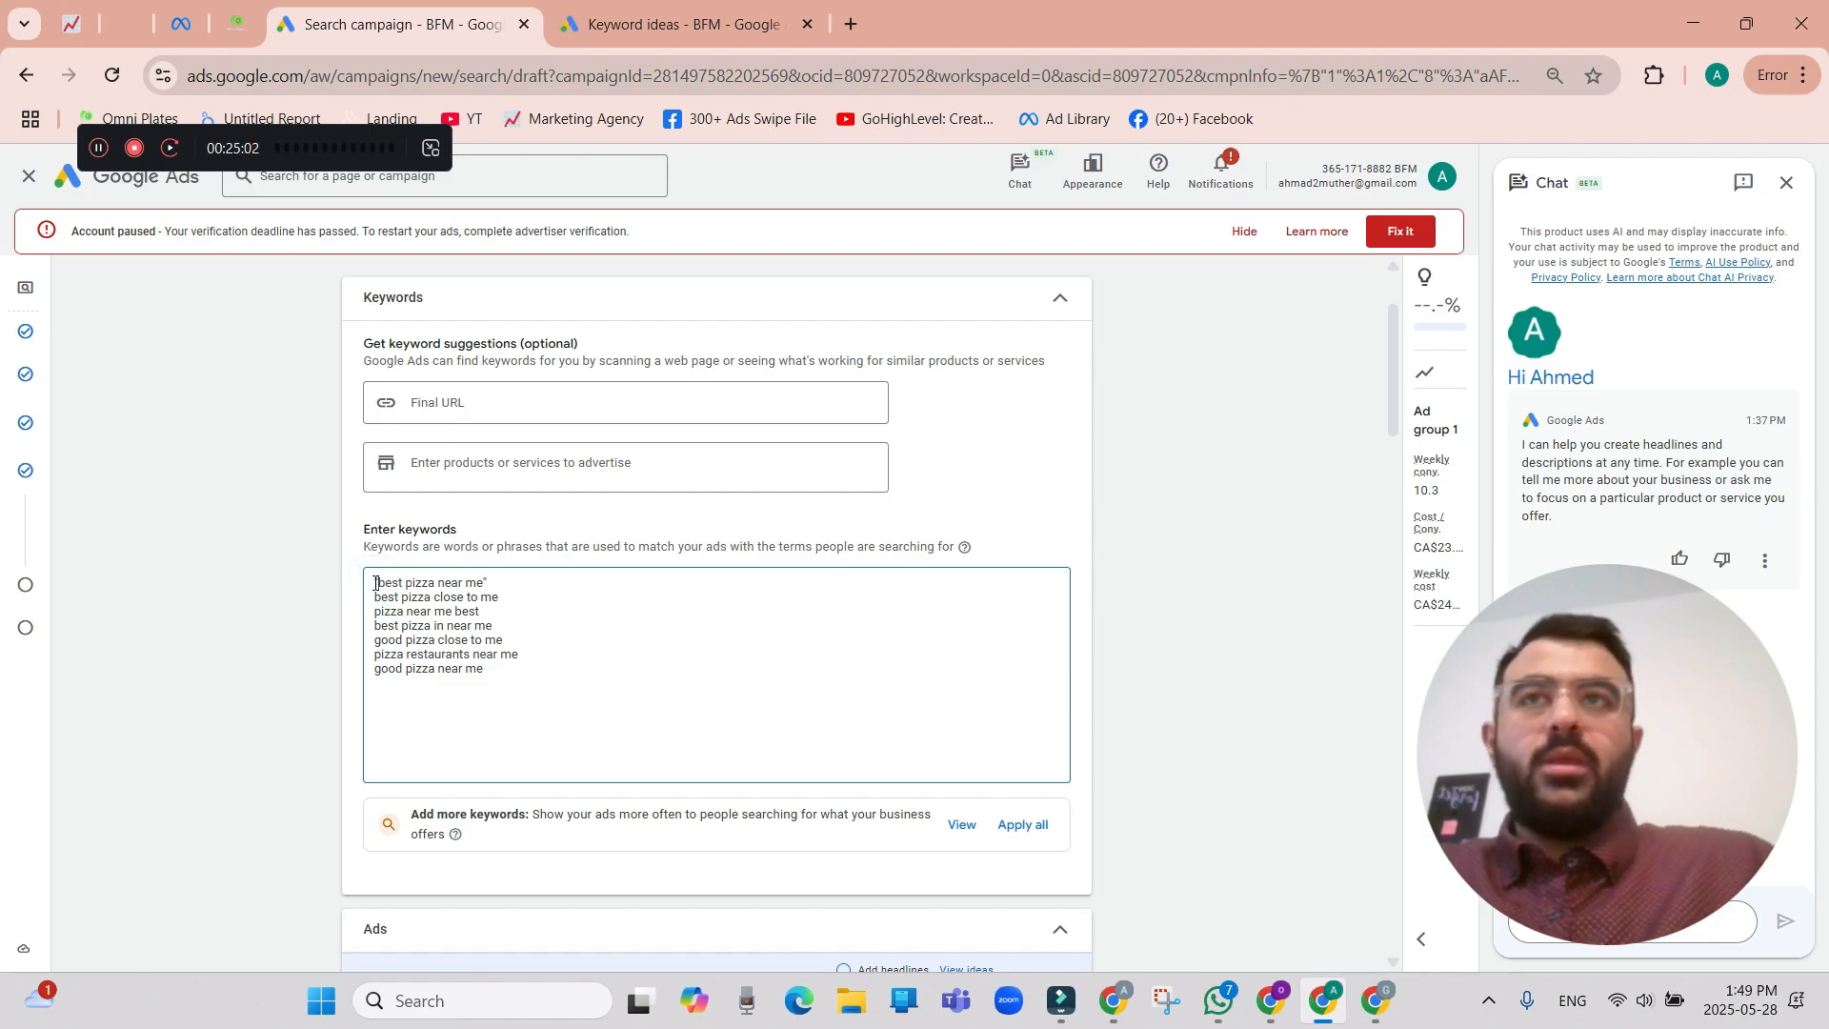
{"action": "left_click", "coordinate": [99, 149]}
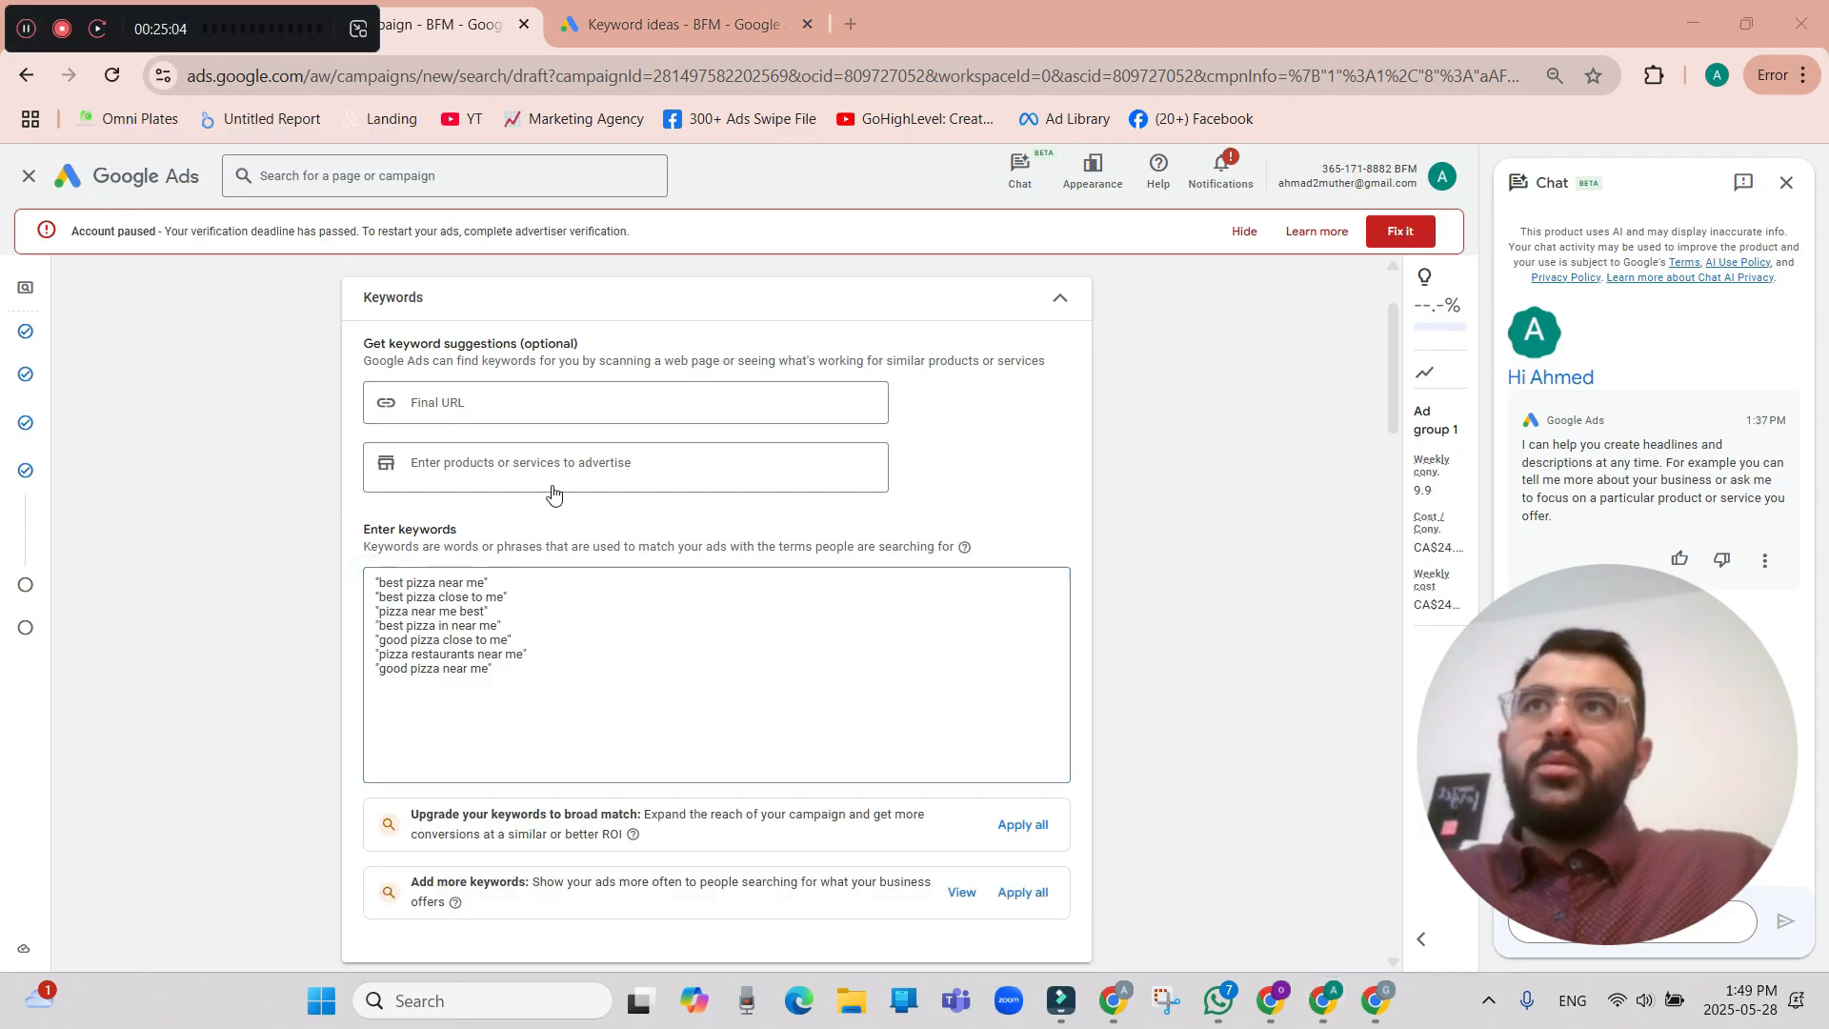
Look over the ad's final URL, display path, headline and preview sections, and return to the keyword list.
{"action": "scroll", "coordinate": [591, 671], "scroll_direction": "down", "scroll_amount": 1}
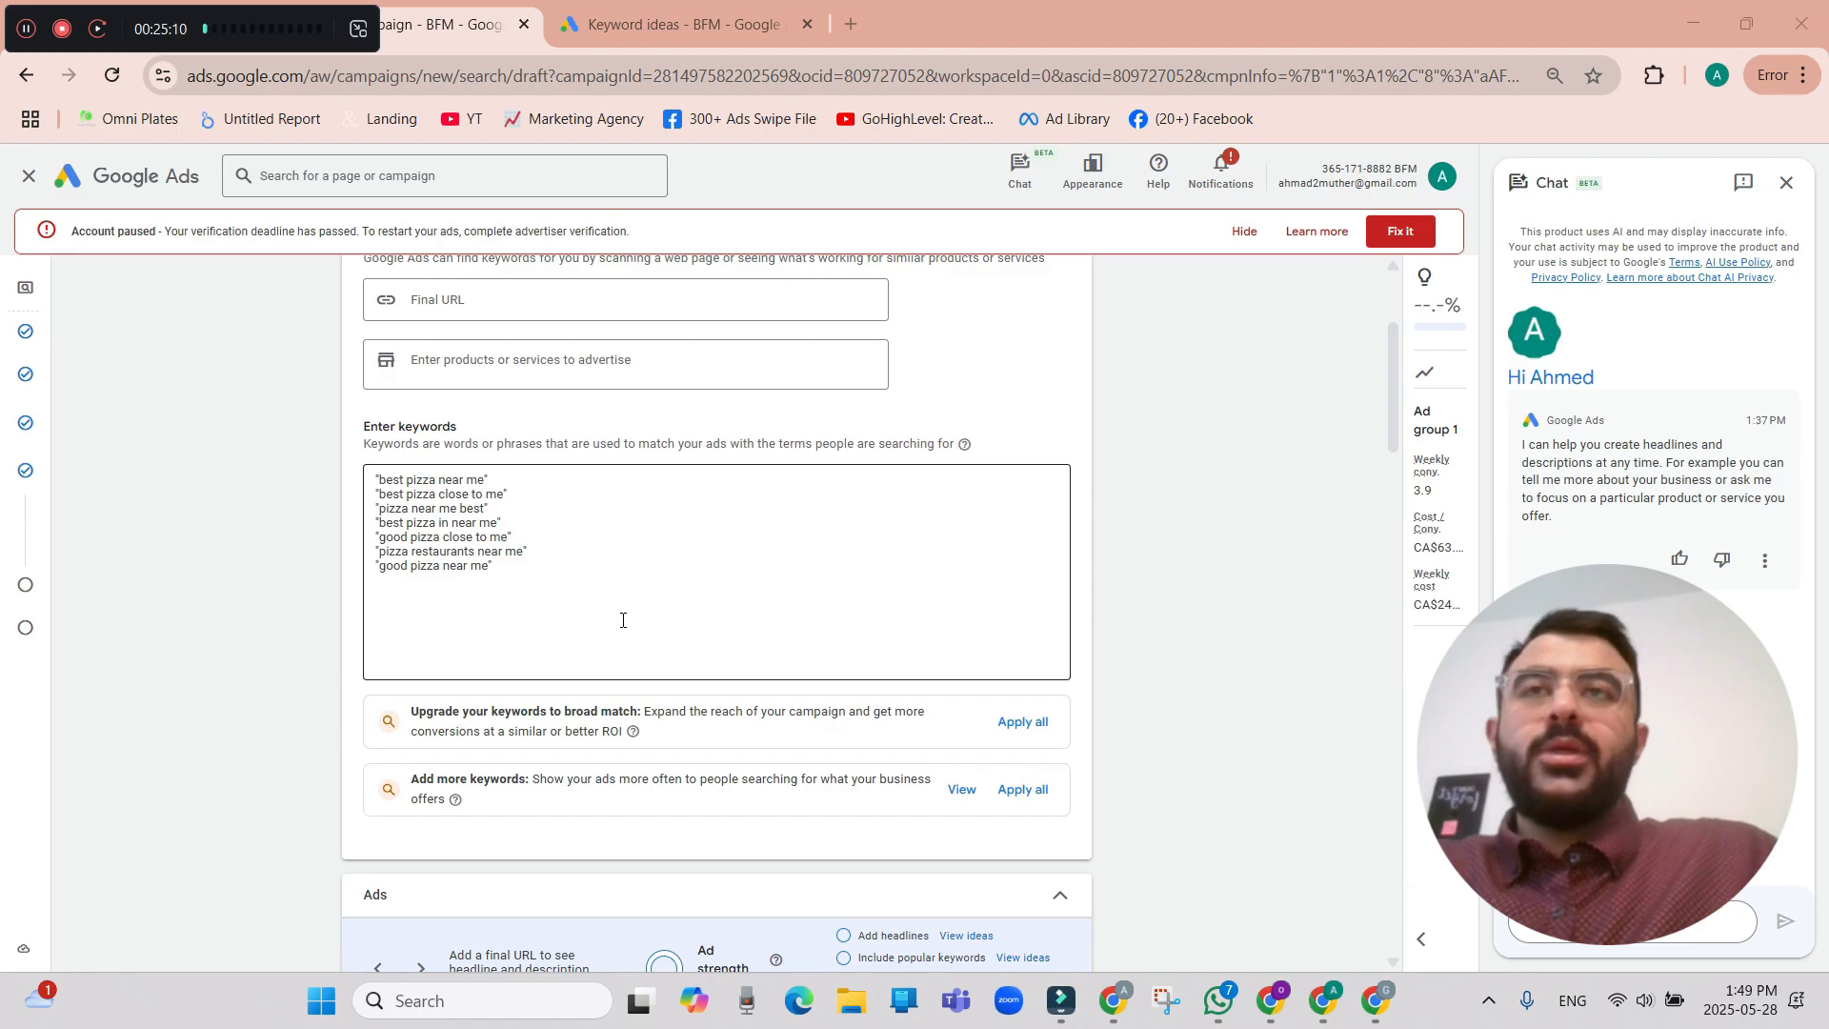
{"action": "scroll", "coordinate": [623, 620], "scroll_direction": "down", "scroll_amount": 5}
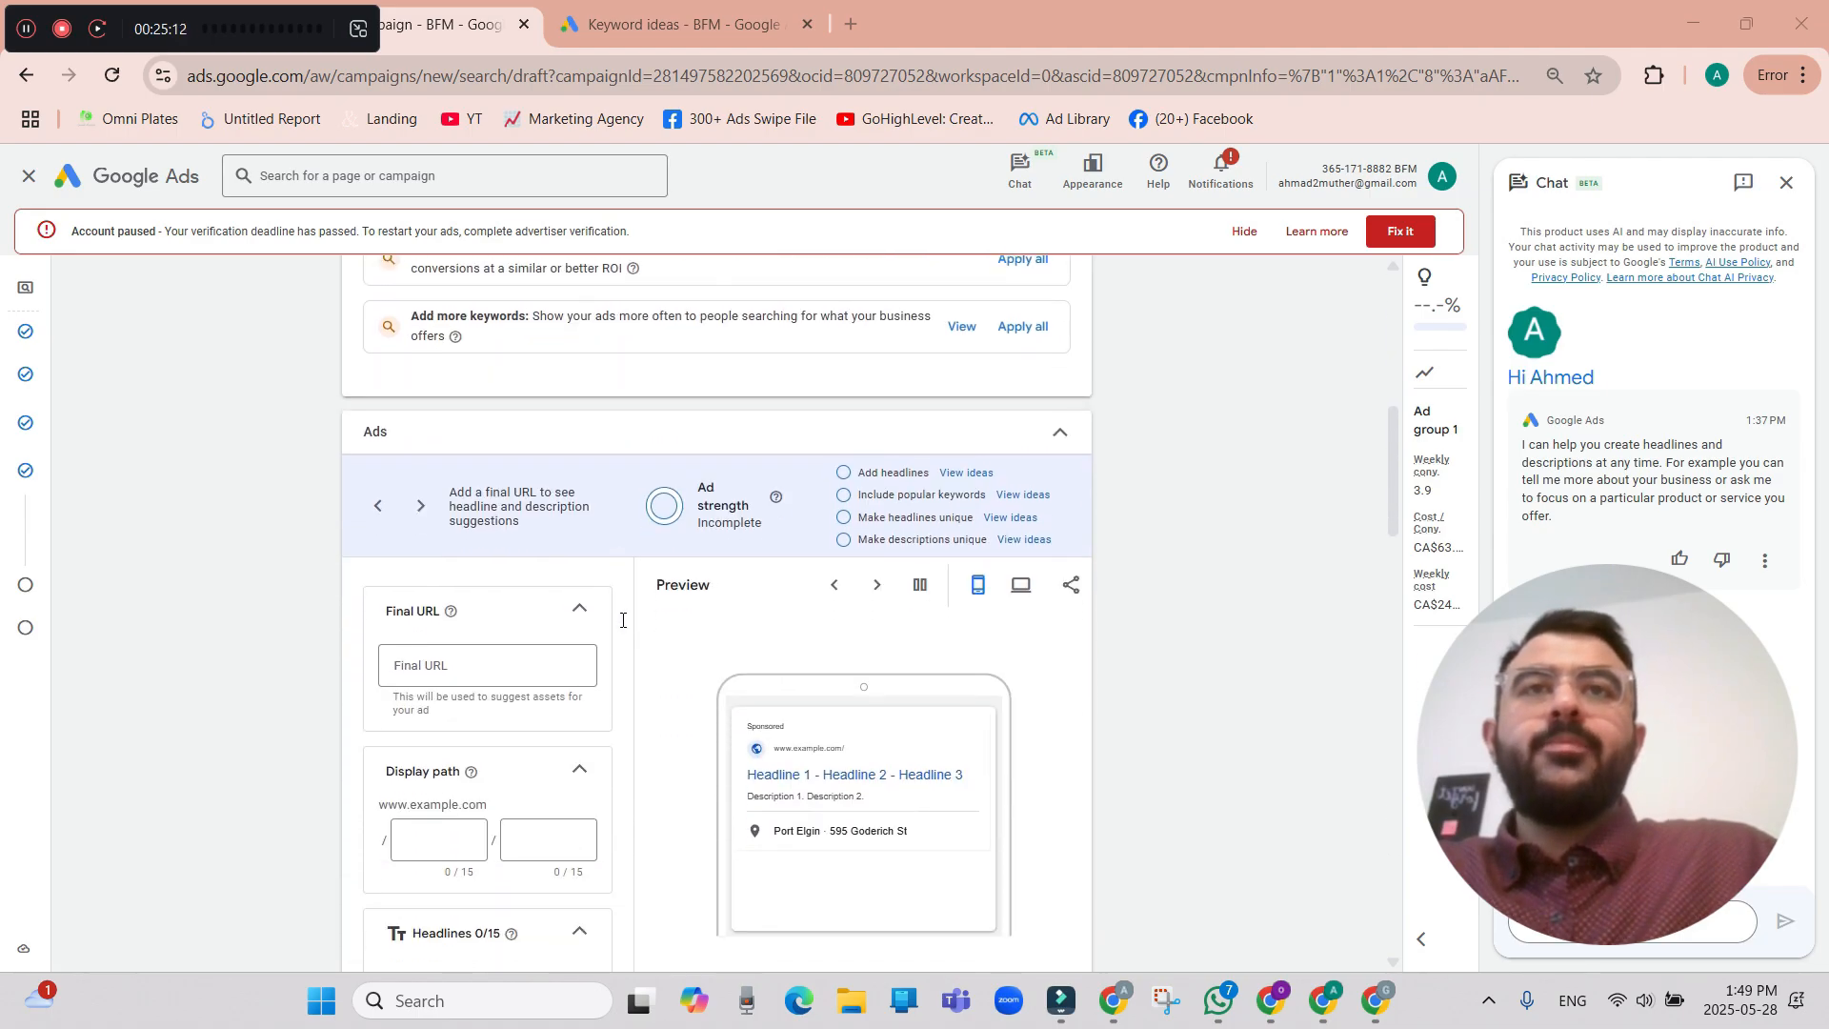
{"action": "scroll", "coordinate": [623, 620], "scroll_direction": "down", "scroll_amount": 2}
{"action": "scroll", "coordinate": [681, 695], "scroll_direction": "down", "scroll_amount": 2}
{"action": "scroll", "coordinate": [682, 693], "scroll_direction": "up", "scroll_amount": 2}
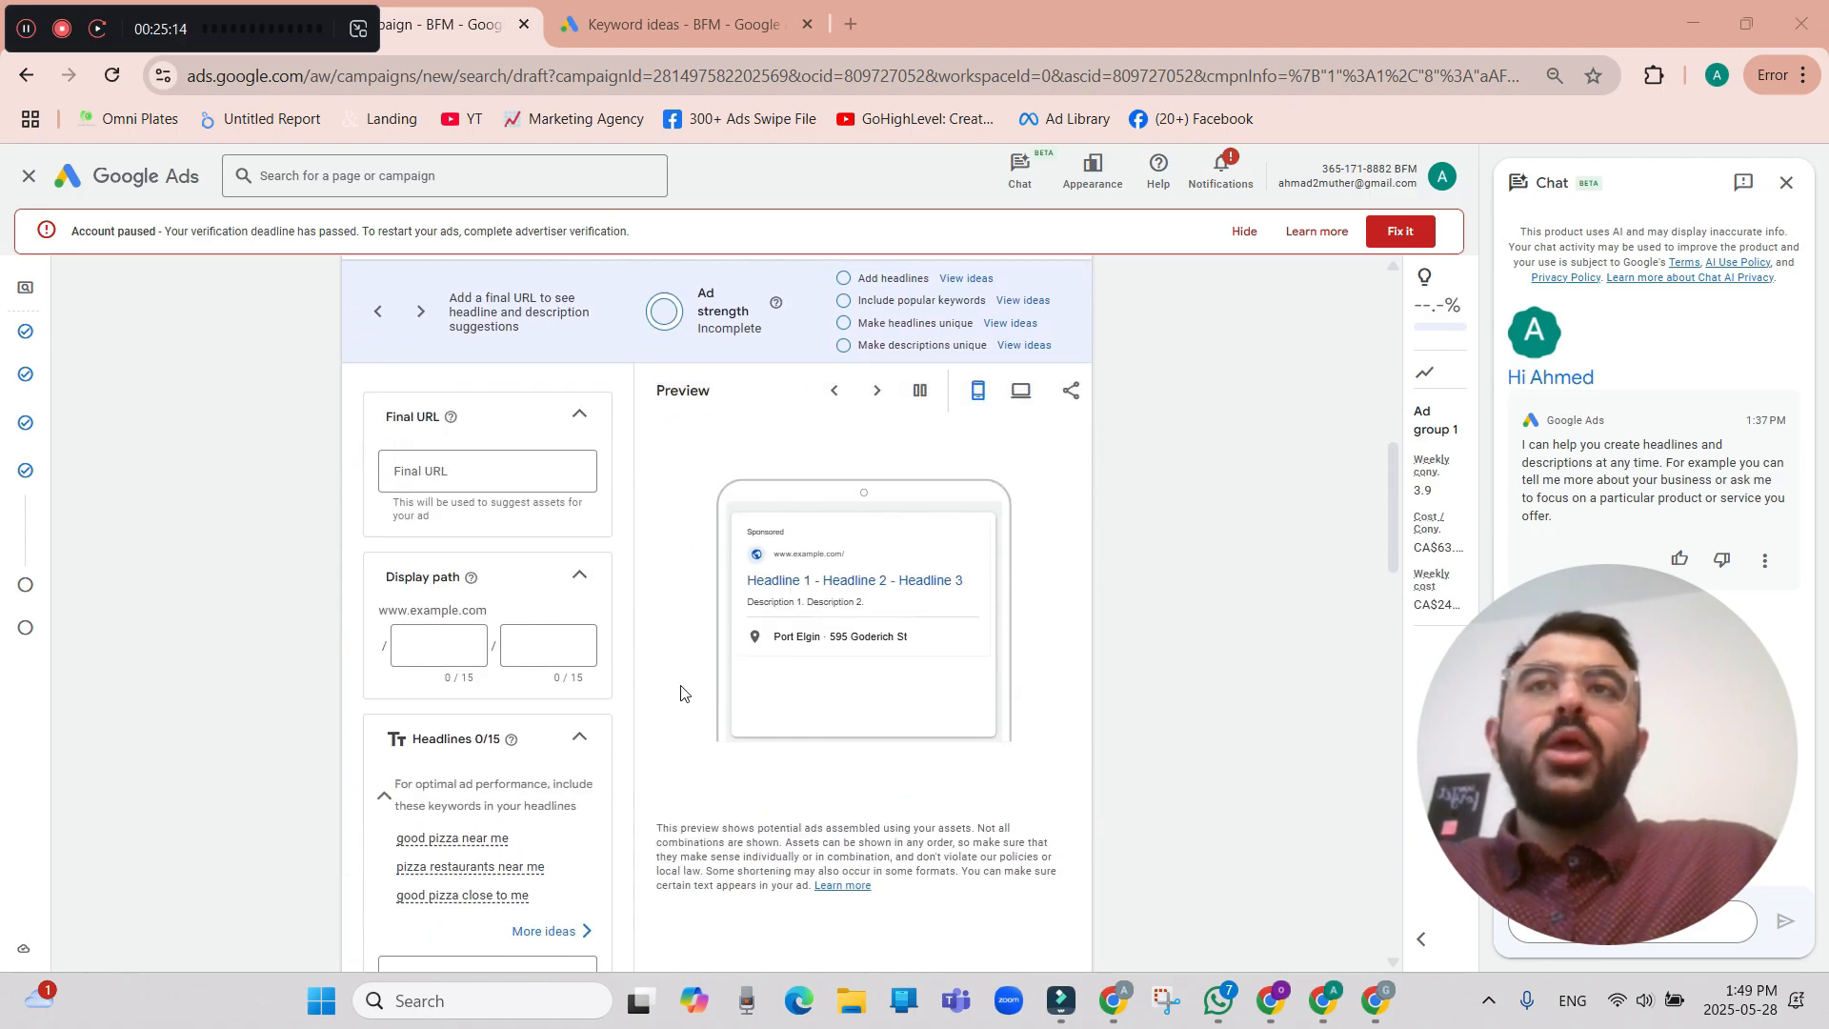
{"action": "scroll", "coordinate": [681, 695], "scroll_direction": "up", "scroll_amount": 1}
{"action": "left_click", "coordinate": [481, 530]}
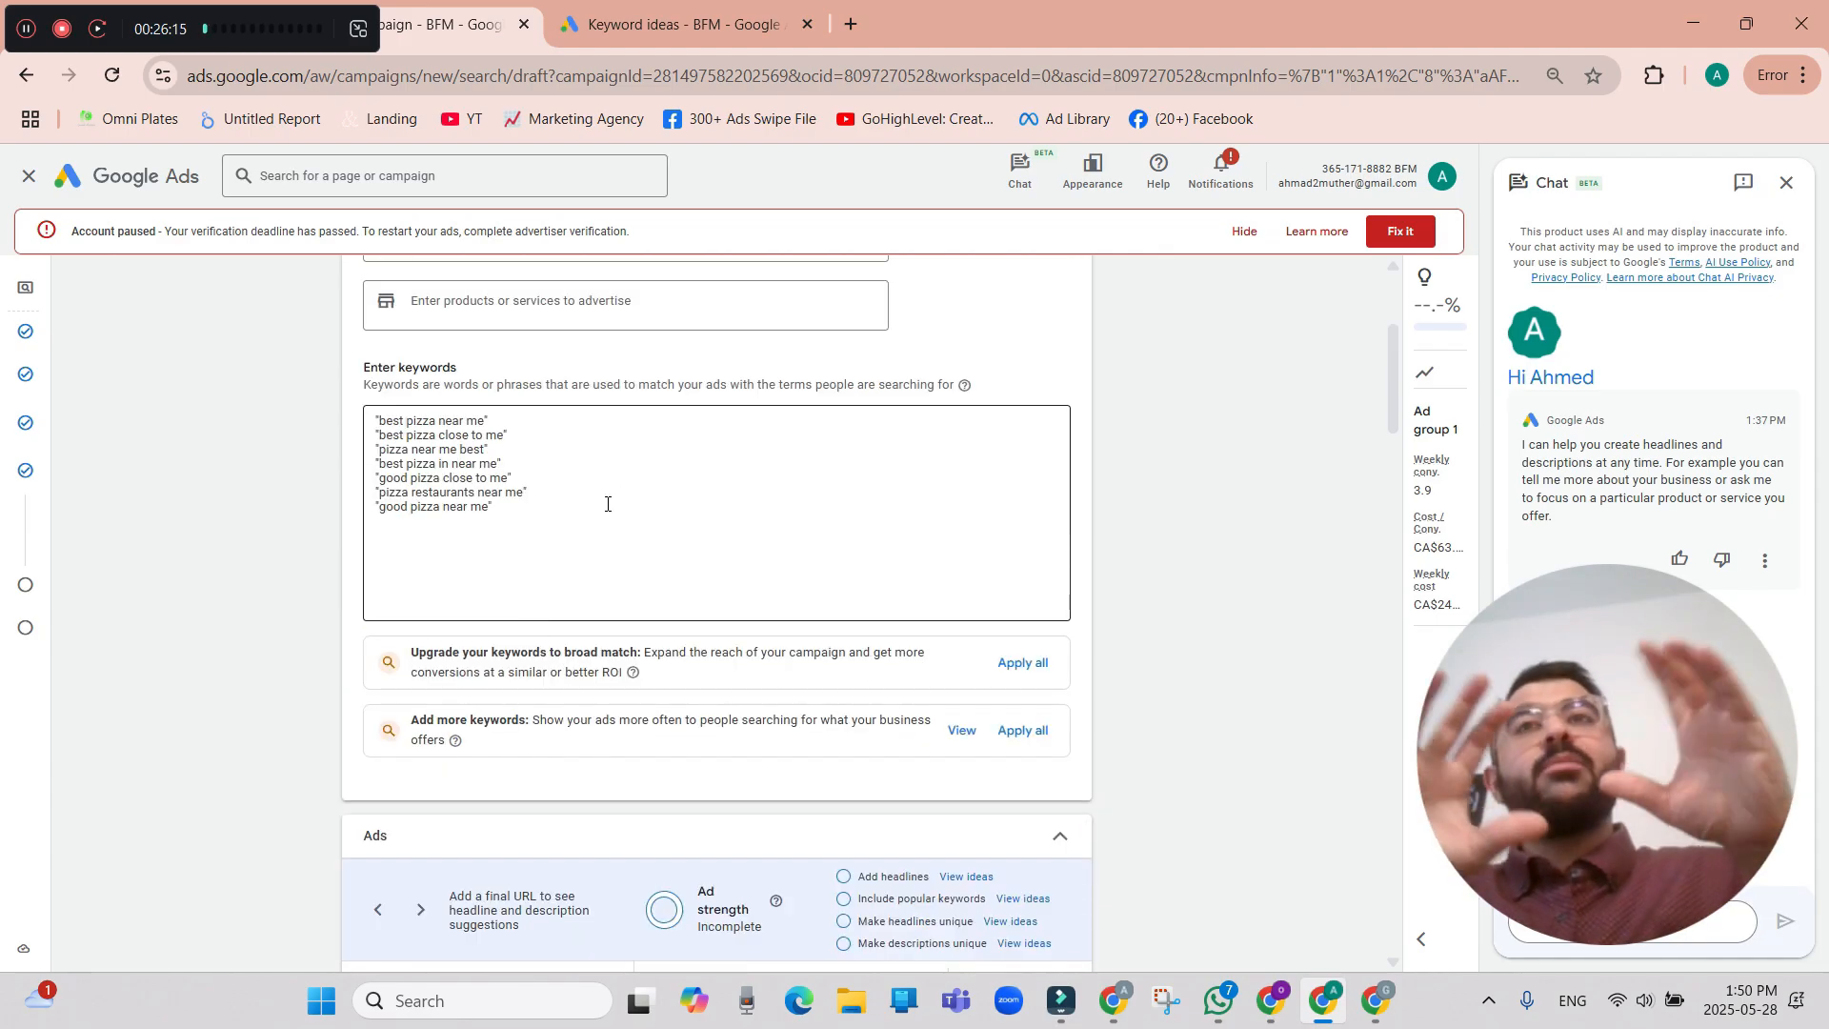
Enter the suggested keyword "good pizza near me" as the ad's first headline.
{"action": "scroll", "coordinate": [605, 507], "scroll_direction": "down", "scroll_amount": 8}
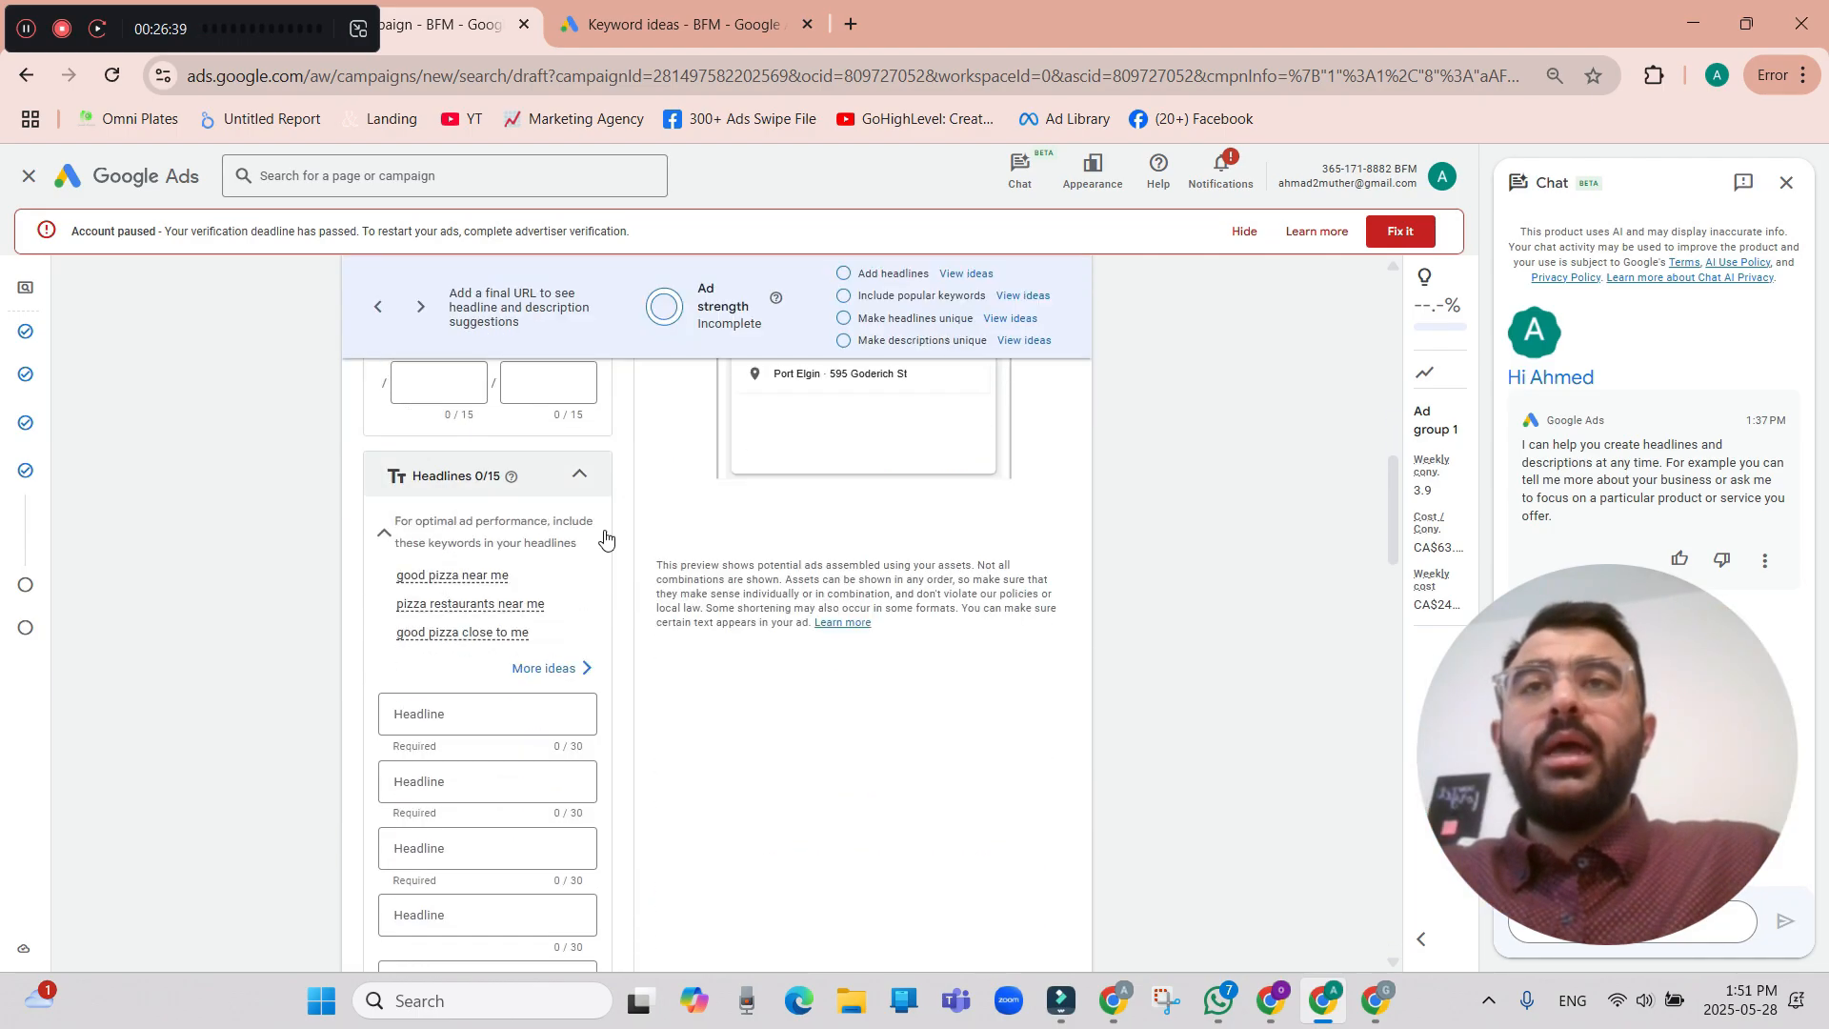
{"action": "scroll", "coordinate": [539, 565], "scroll_direction": "down", "scroll_amount": 1}
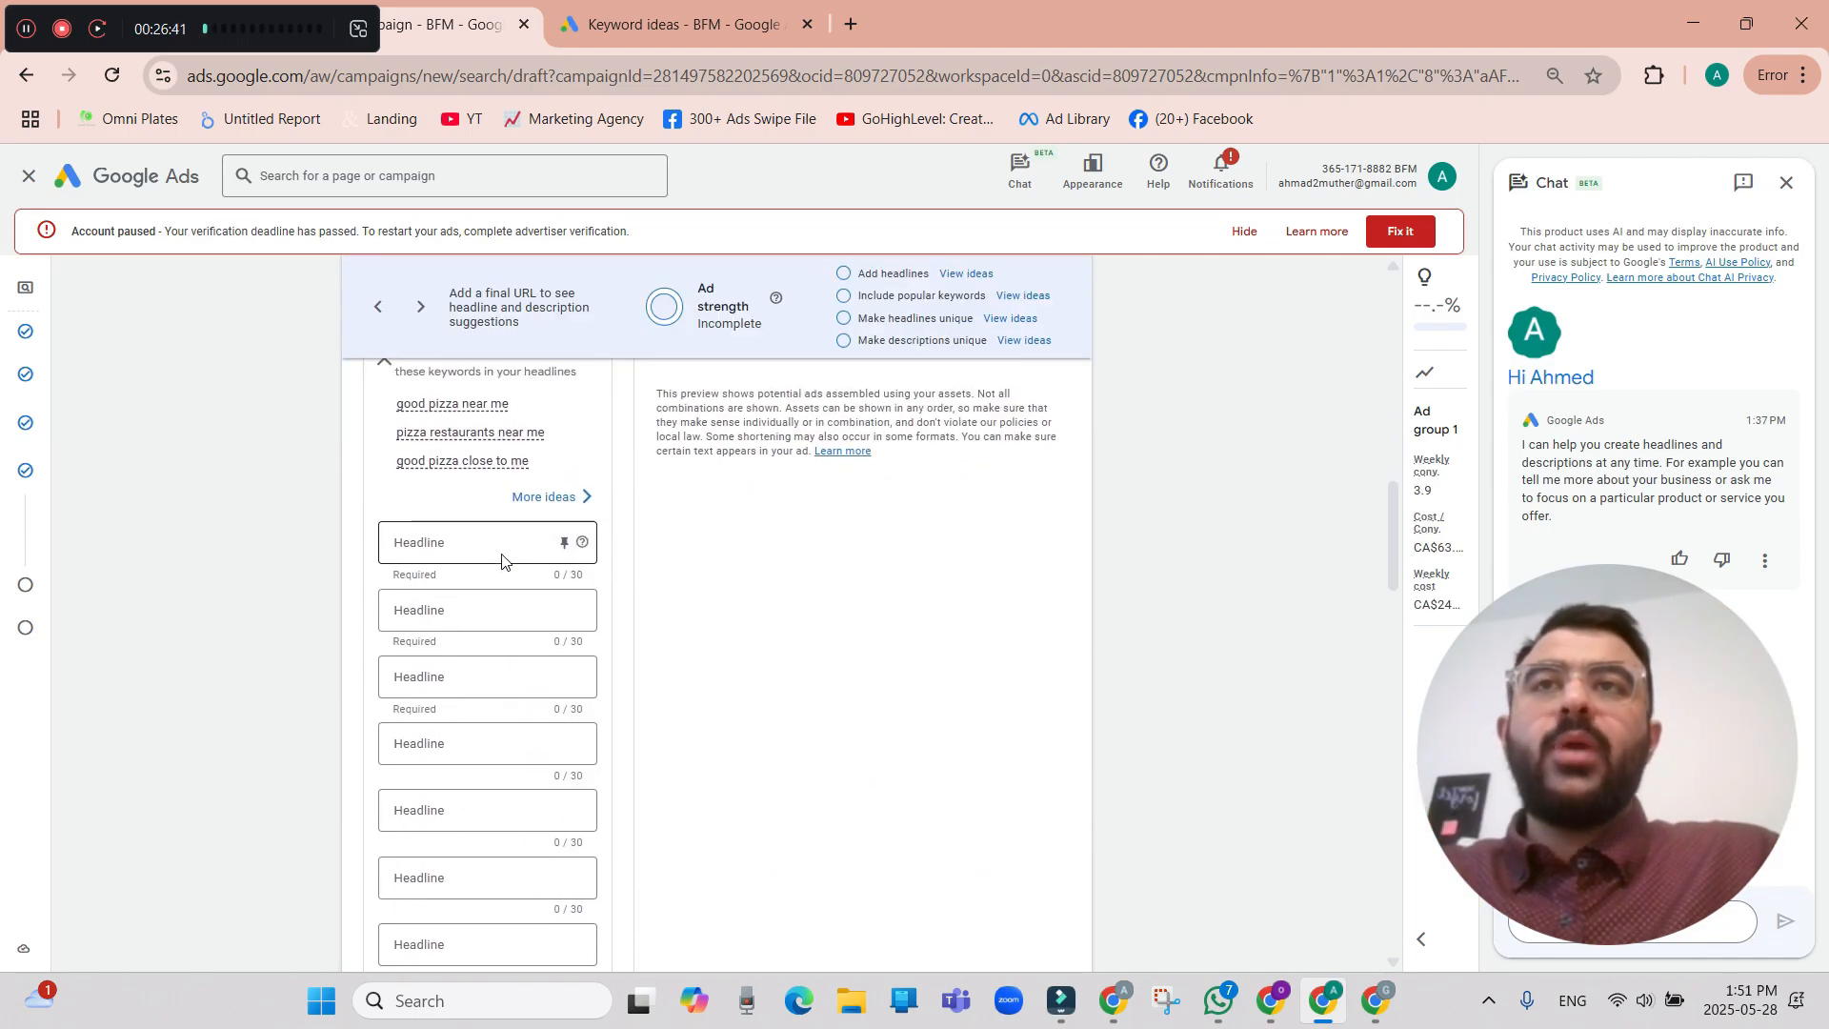
{"action": "scroll", "coordinate": [467, 557], "scroll_direction": "up", "scroll_amount": 2}
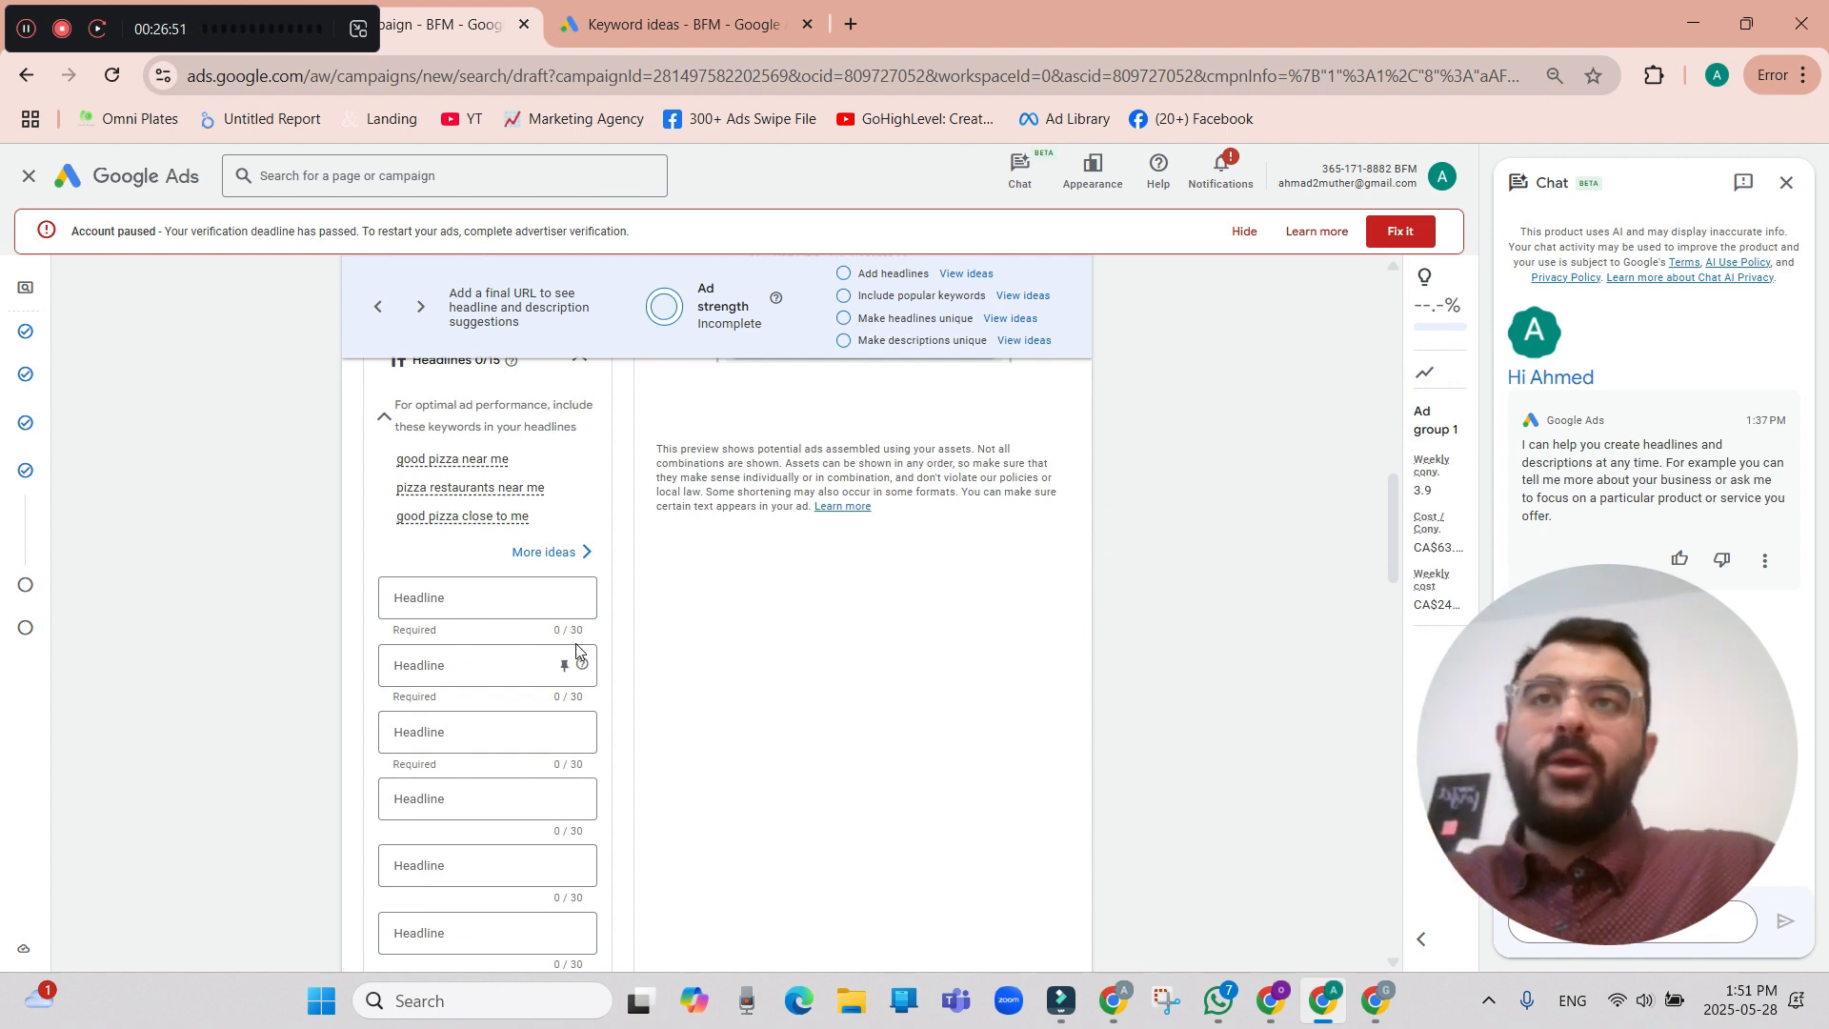
{"action": "left_click", "coordinate": [499, 602]}
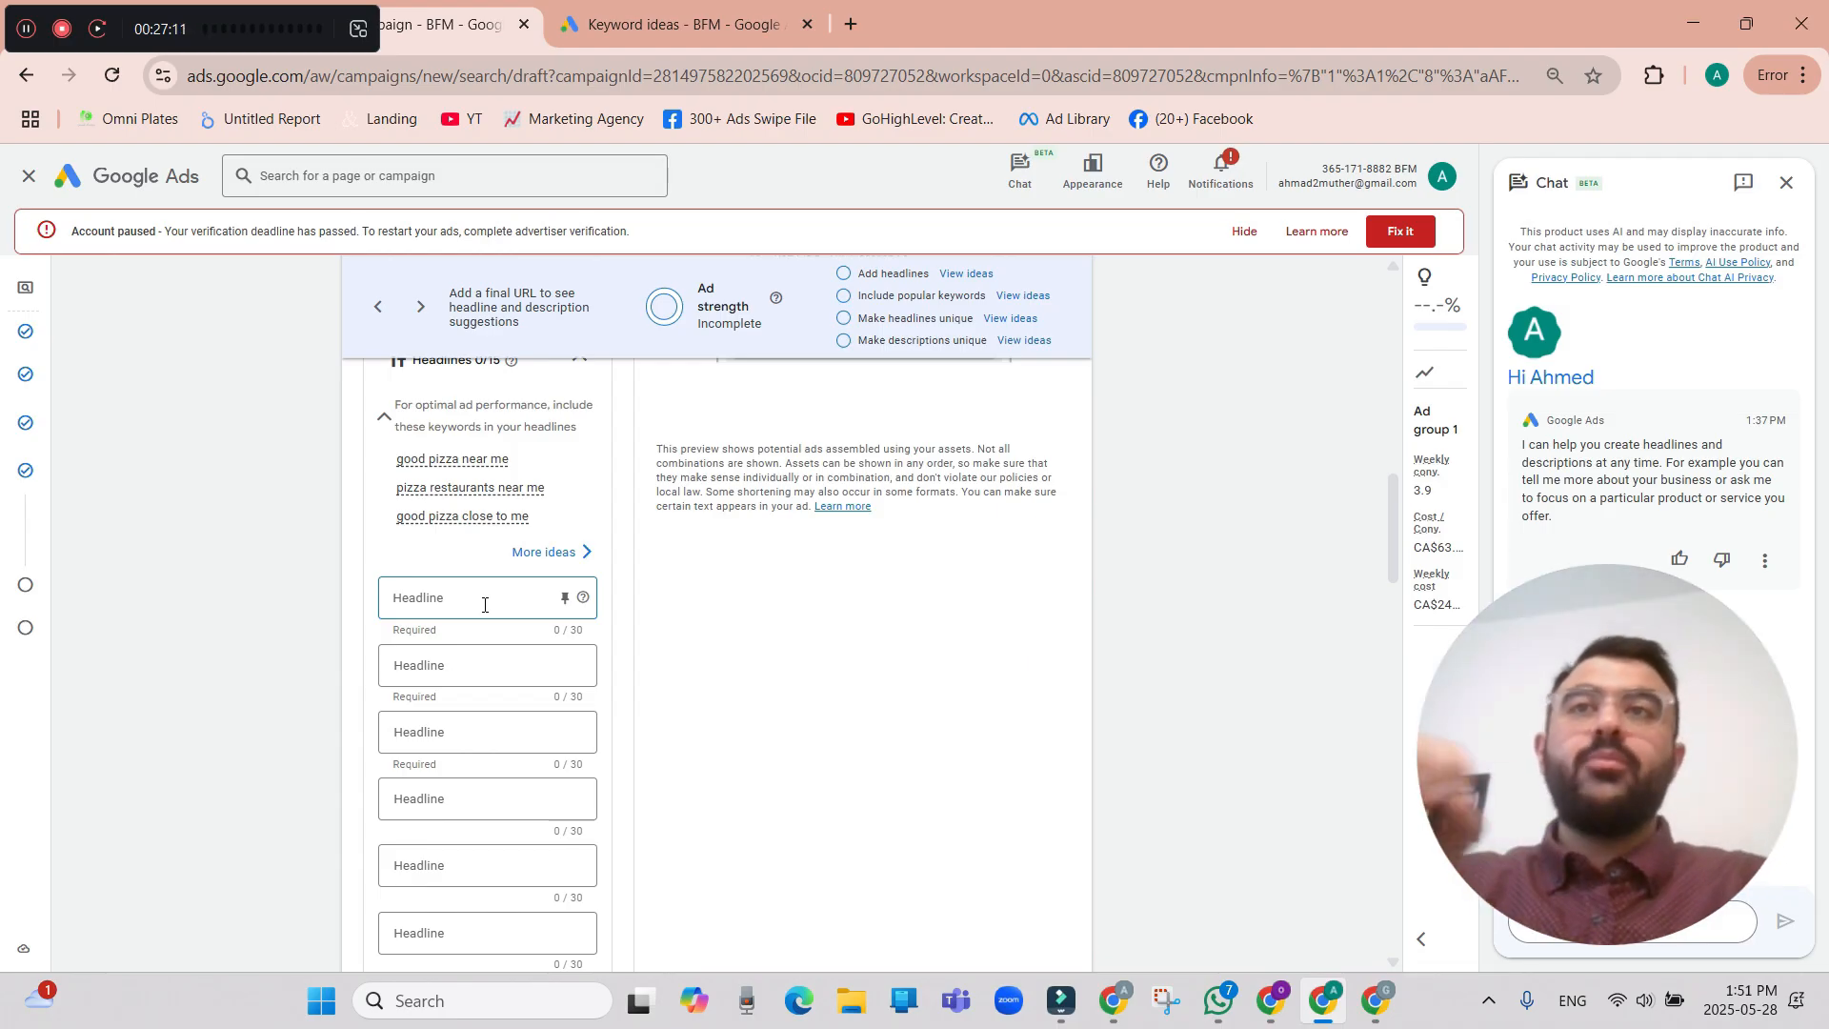
{"action": "mouse_move", "coordinate": [386, 459]}
{"action": "left_mouse_down"}
{"action": "mouse_move", "coordinate": [491, 488]}
{"action": "mouse_move", "coordinate": [547, 452]}
{"action": "mouse_move", "coordinate": [405, 455]}
{"action": "left_mouse_up"}
{"action": "key", "text": "ctrl+c"}
{"action": "left_click", "coordinate": [477, 603]}
{"action": "key", "text": "ctrl+v"}
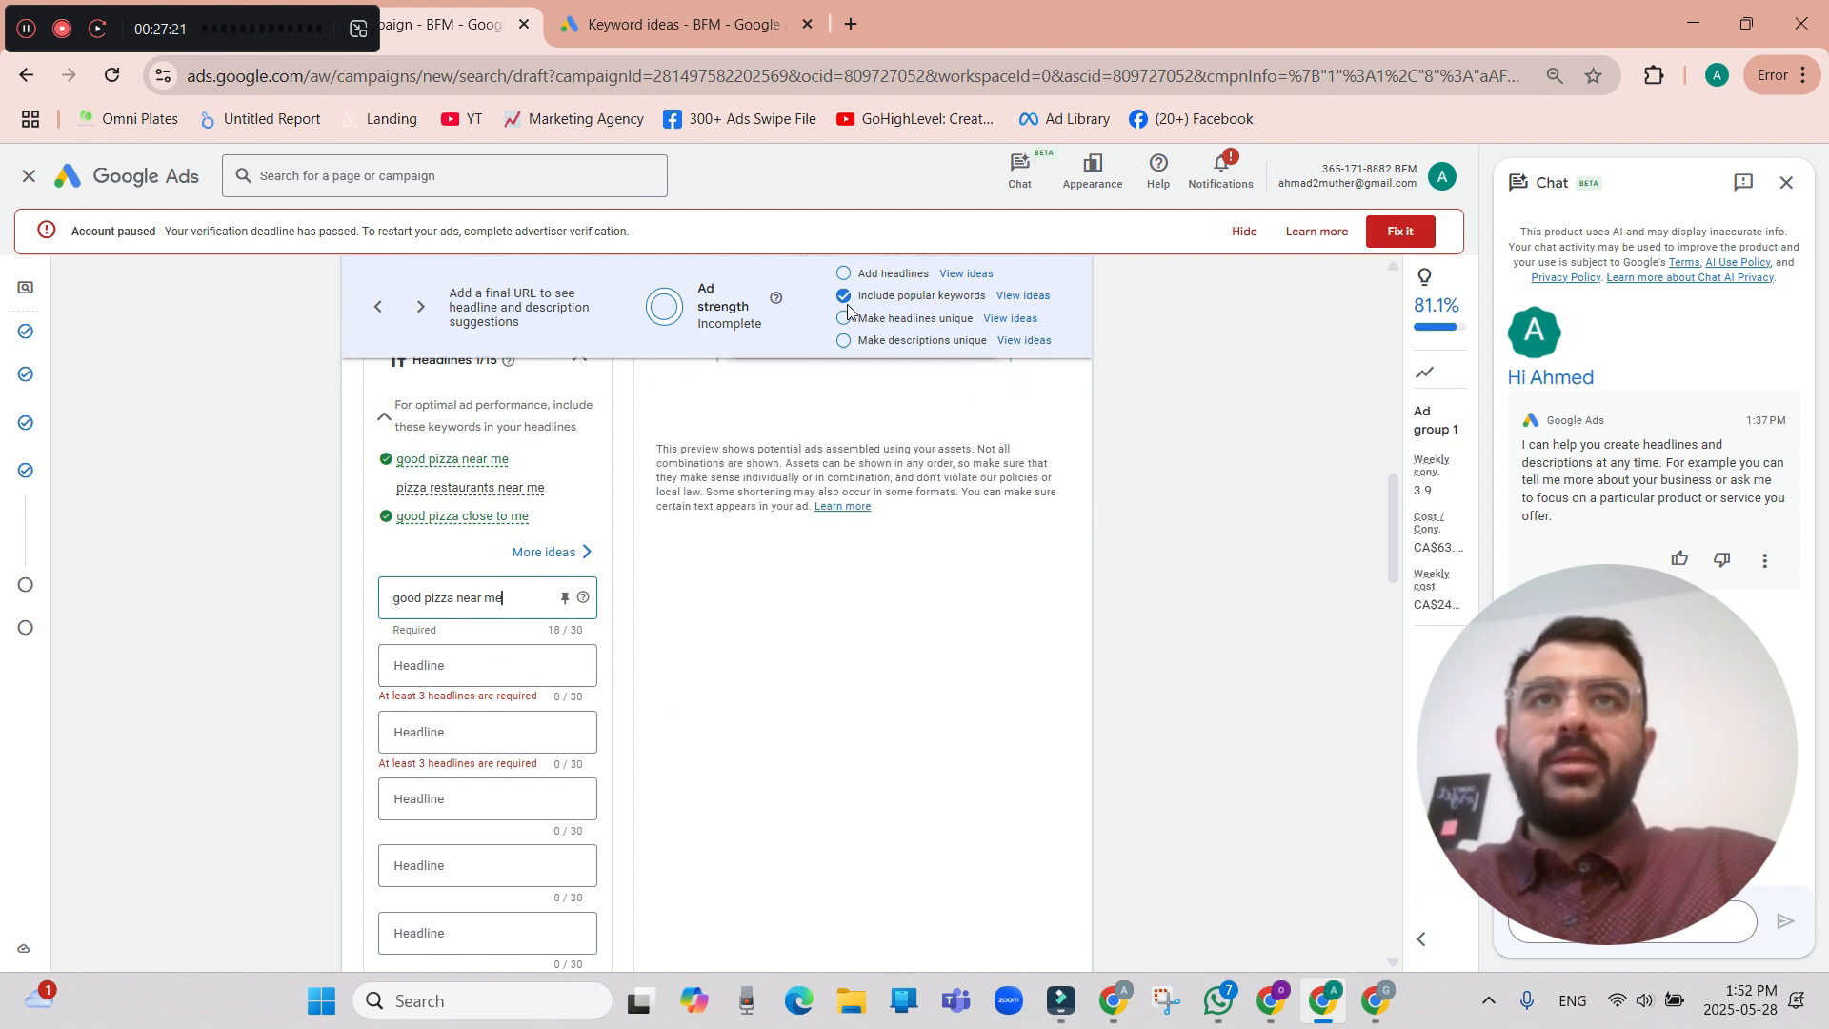
Copy the suggested keyword "pizza restaurants near me" into the second headline.
{"action": "triple_click", "coordinate": [523, 490]}
{"action": "key", "text": "ctrl+c"}
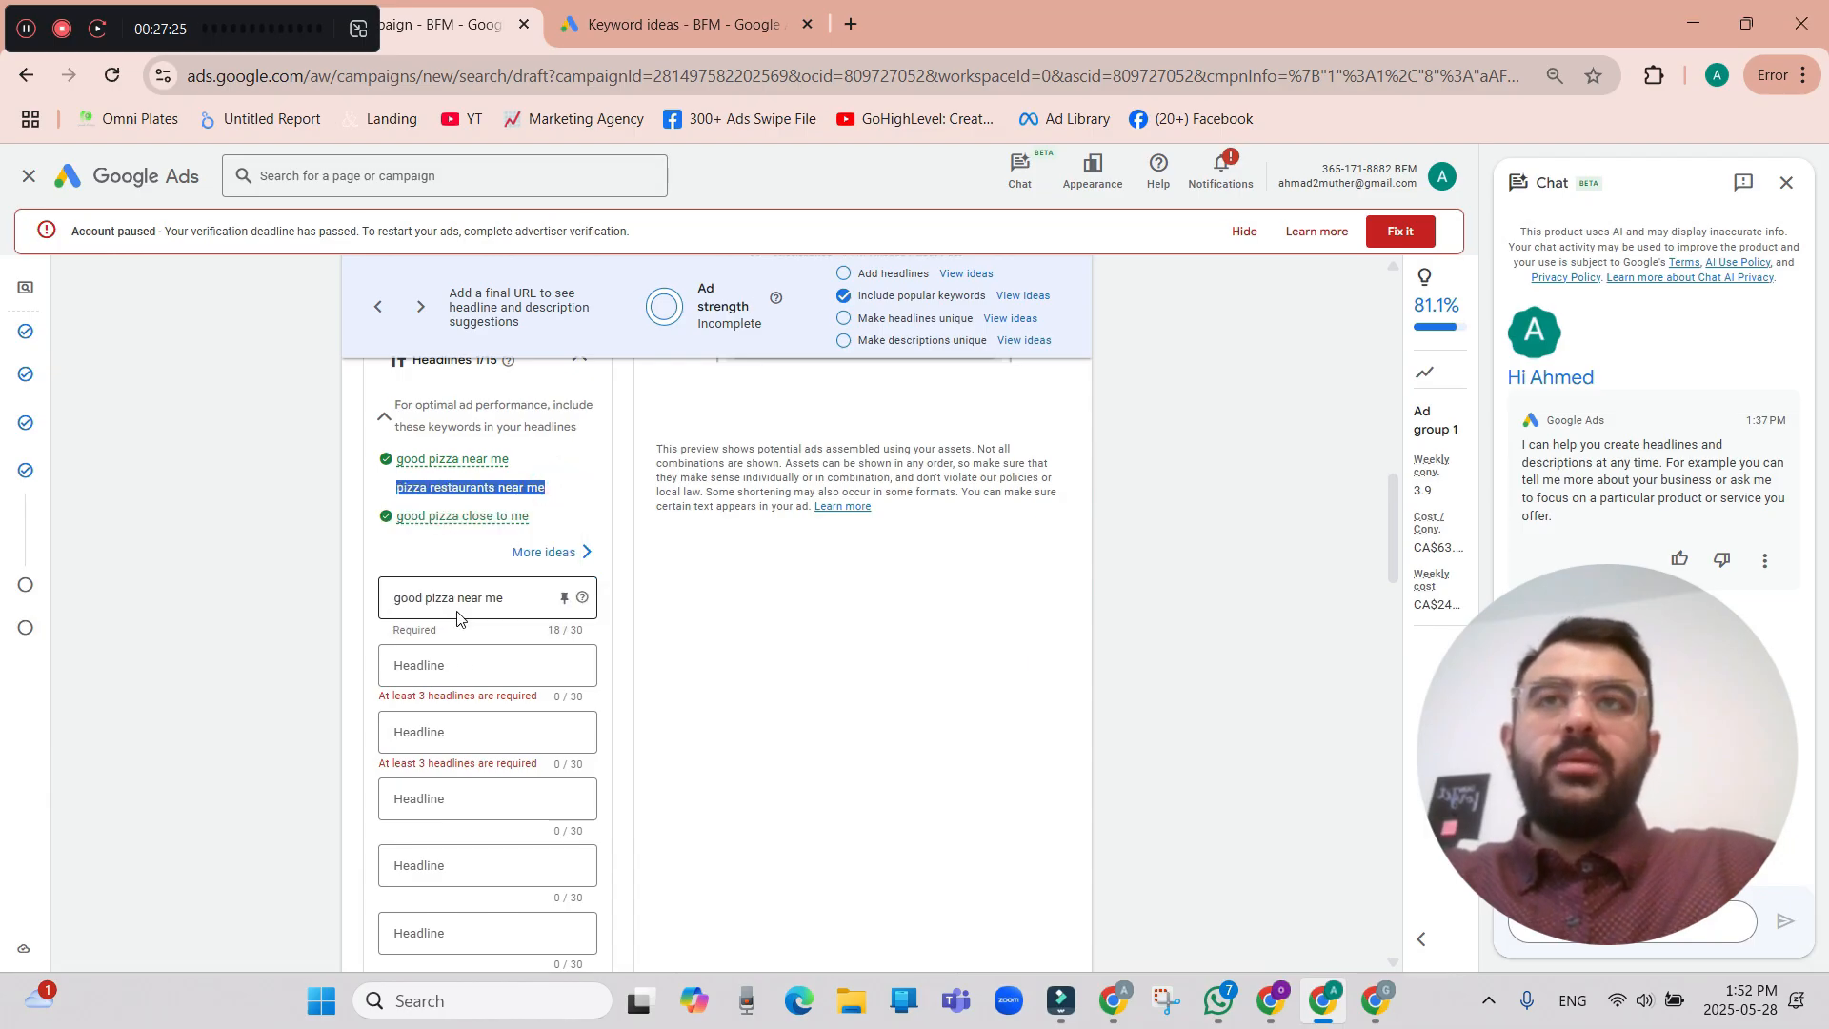
{"action": "left_click", "coordinate": [455, 665]}
{"action": "key", "text": "ctrl+v"}
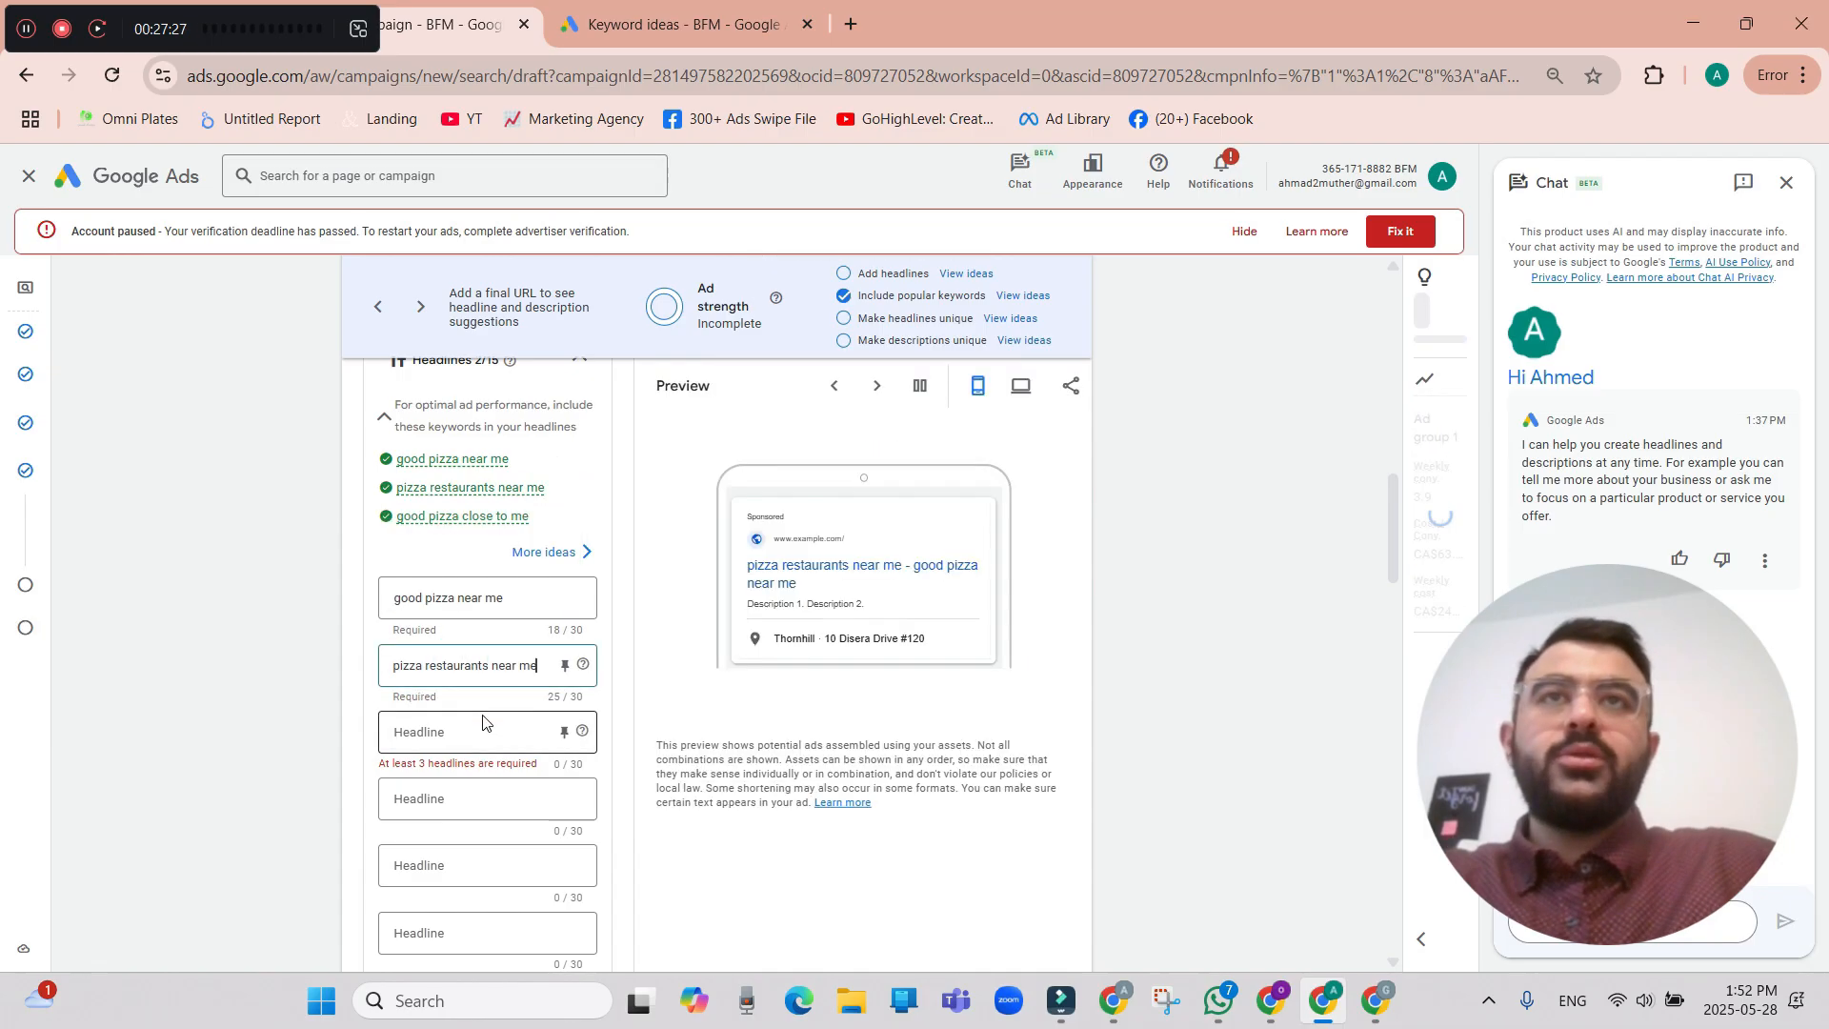
{"action": "left_click", "coordinate": [475, 732]}
{"action": "left_click", "coordinate": [472, 732]}
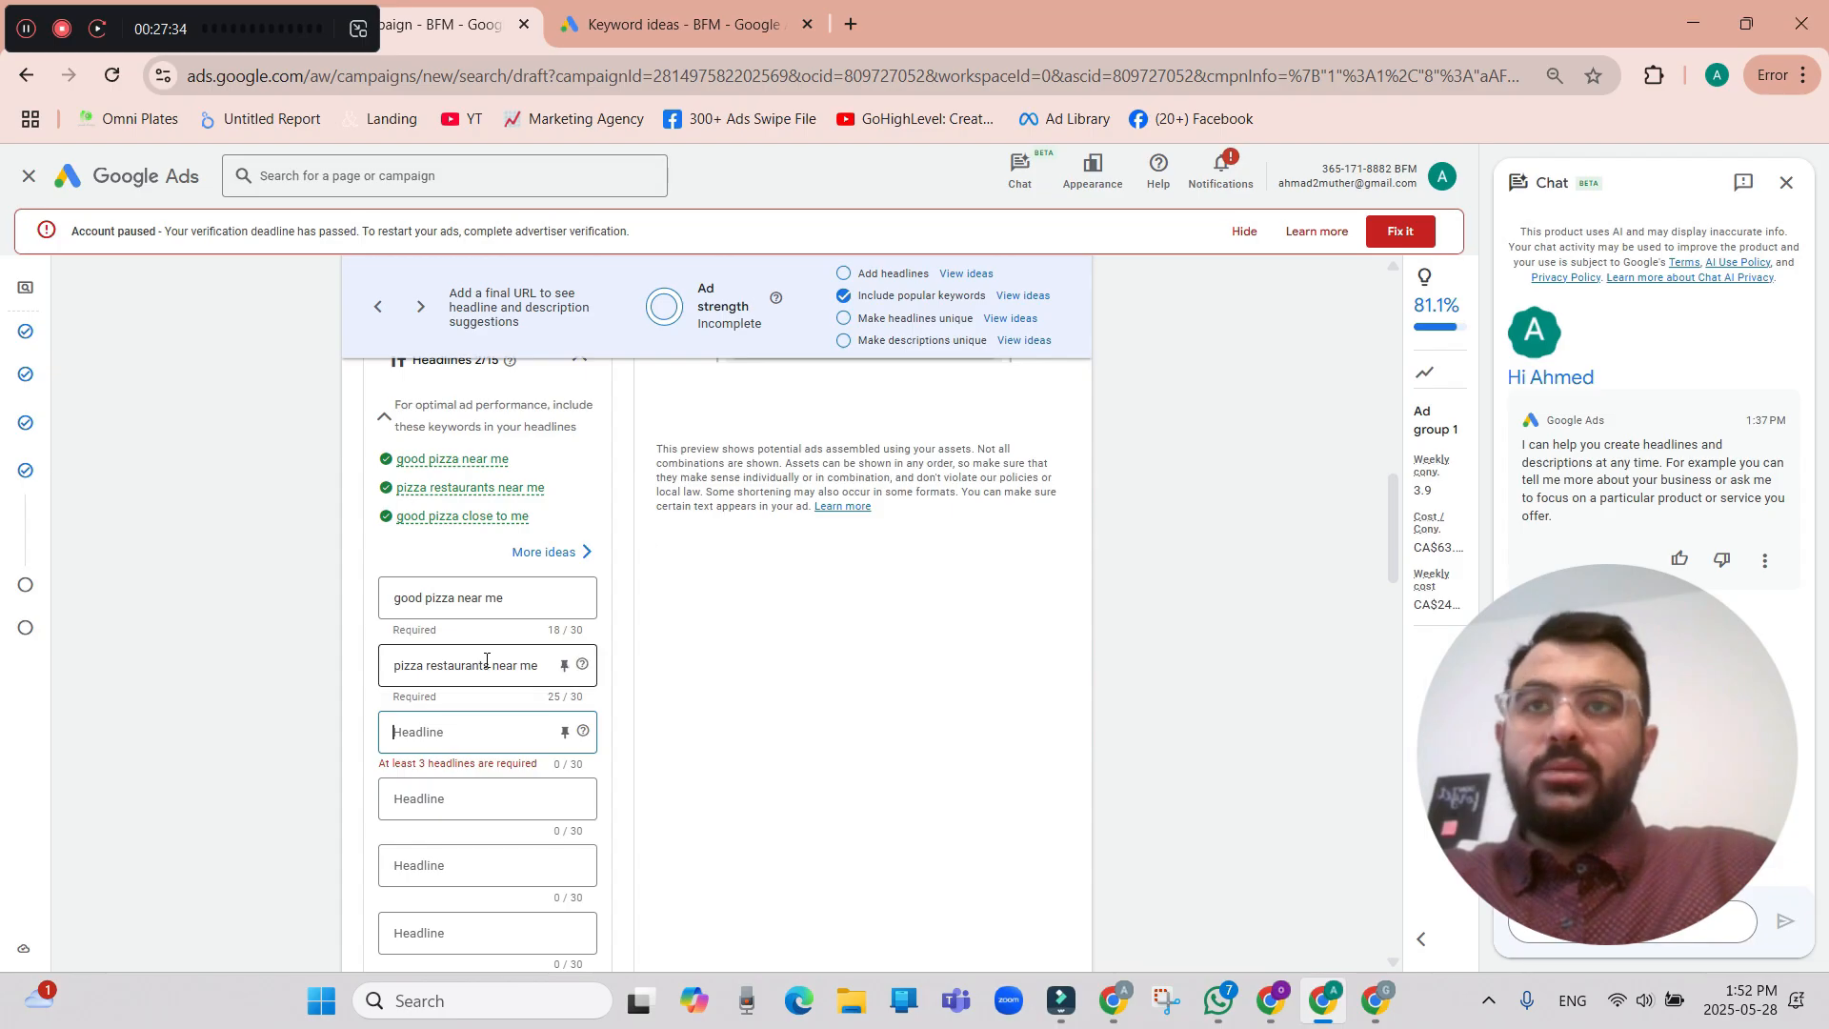
Add empty headline fields to the ad until the maximum of 15 is reached.
{"action": "scroll", "coordinate": [467, 858], "scroll_direction": "down", "scroll_amount": 3}
{"action": "left_click", "coordinate": [448, 726]}
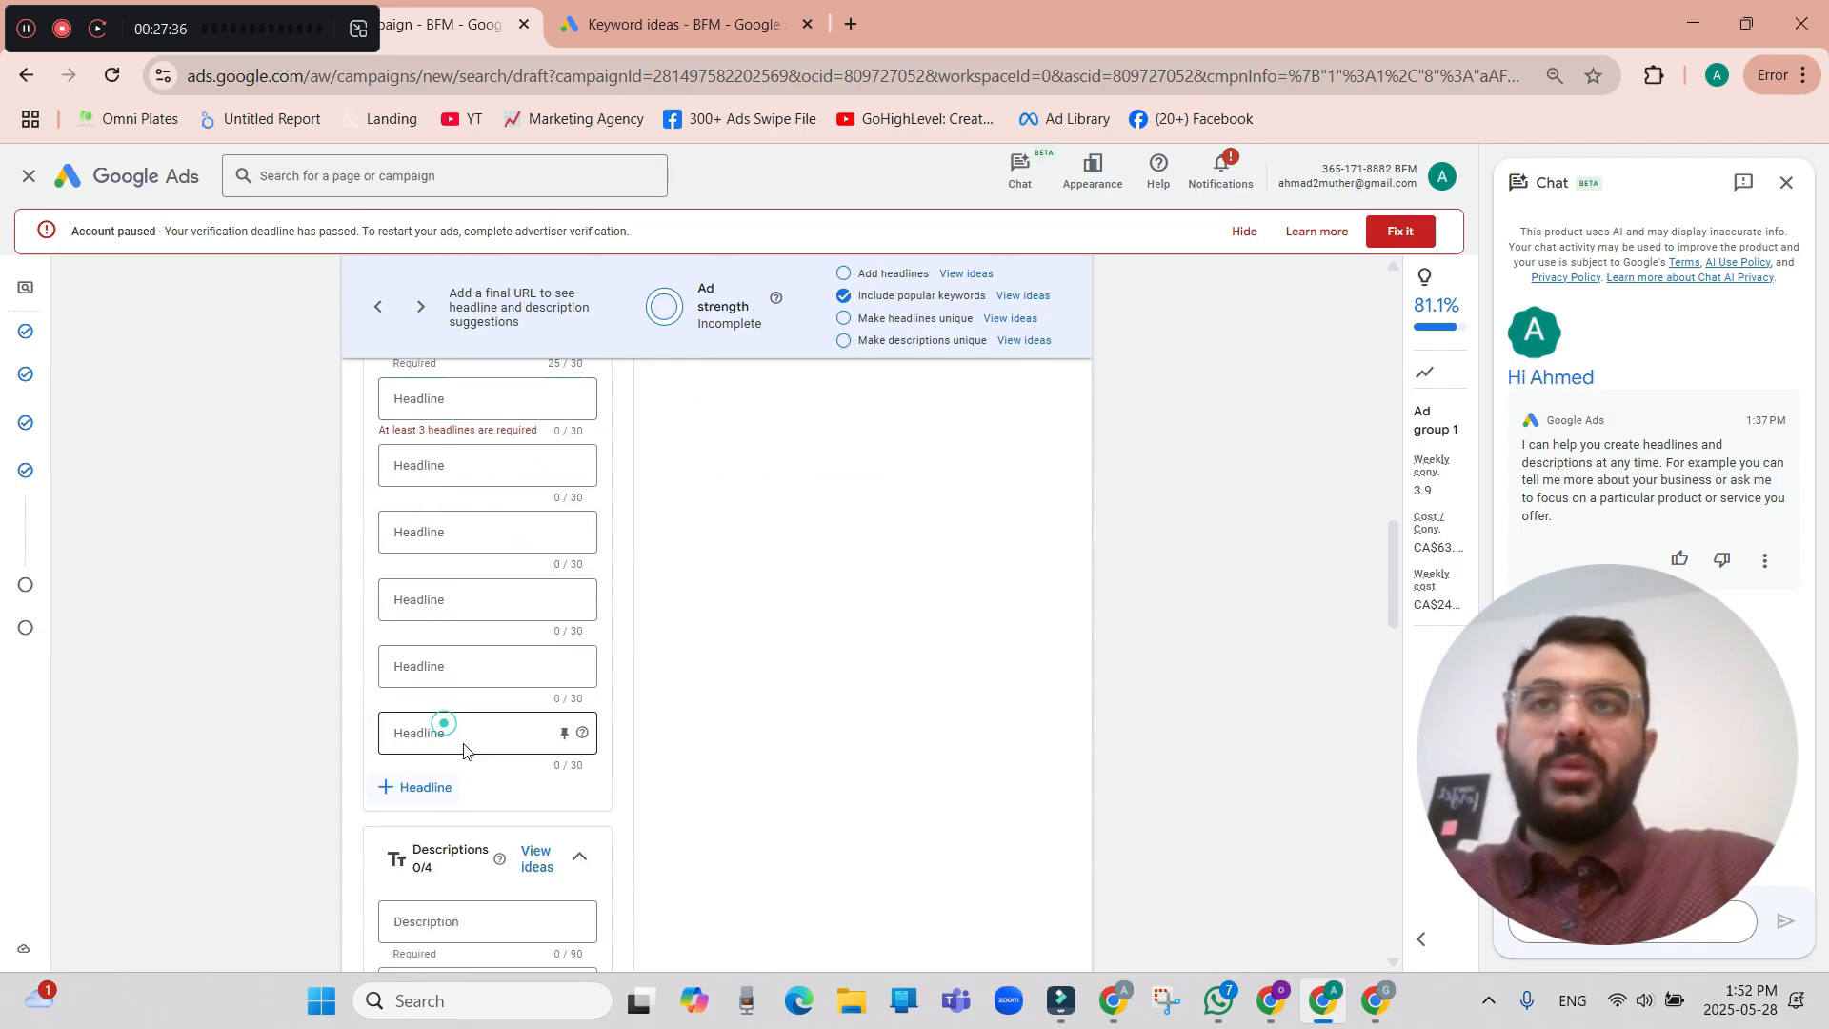
{"action": "left_click", "coordinate": [429, 787]}
{"action": "left_click", "coordinate": [435, 852]}
{"action": "left_click", "coordinate": [432, 925]}
{"action": "scroll", "coordinate": [465, 898], "scroll_direction": "down", "scroll_amount": 2}
{"action": "left_click", "coordinate": [450, 804]}
{"action": "left_click", "coordinate": [440, 861]}
{"action": "scroll", "coordinate": [440, 915], "scroll_direction": "down", "scroll_amount": 2}
{"action": "left_click", "coordinate": [449, 735]}
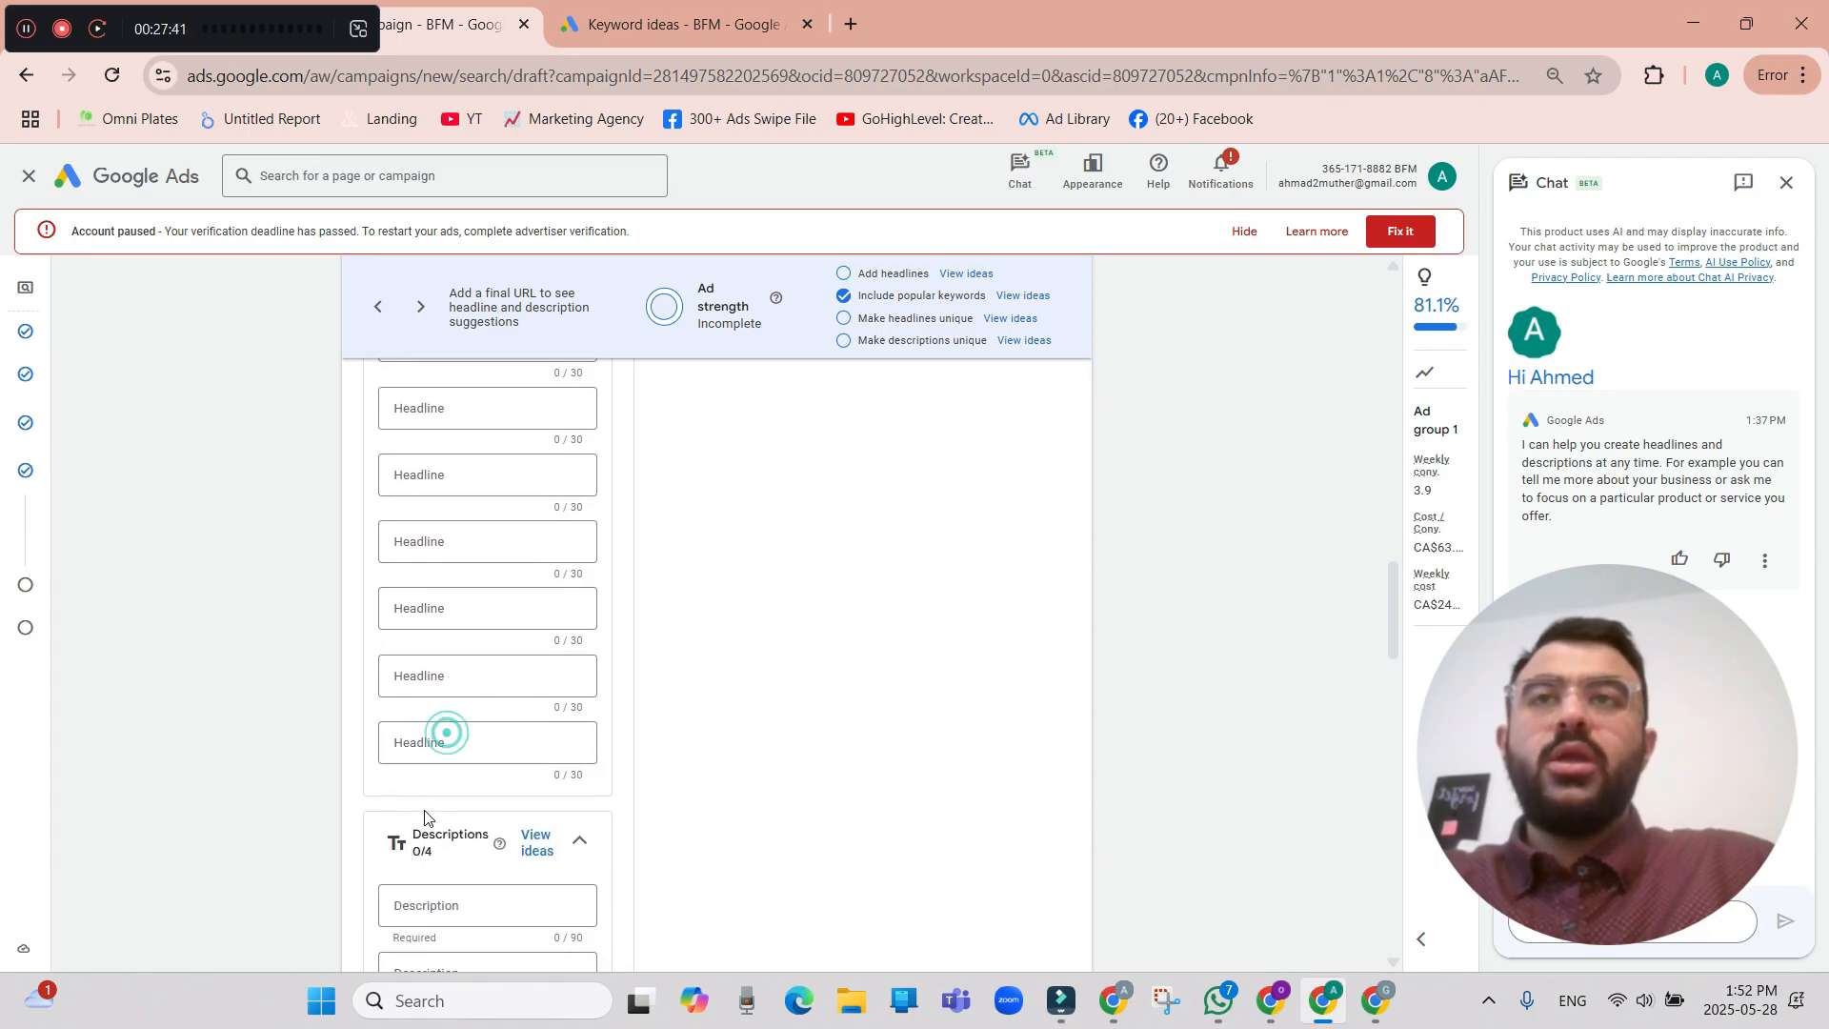
Review the suggested call to action, promotion and trust phrases for headlines, and close the suggestions without choosing any.
{"action": "scroll", "coordinate": [481, 747], "scroll_direction": "up", "scroll_amount": 5}
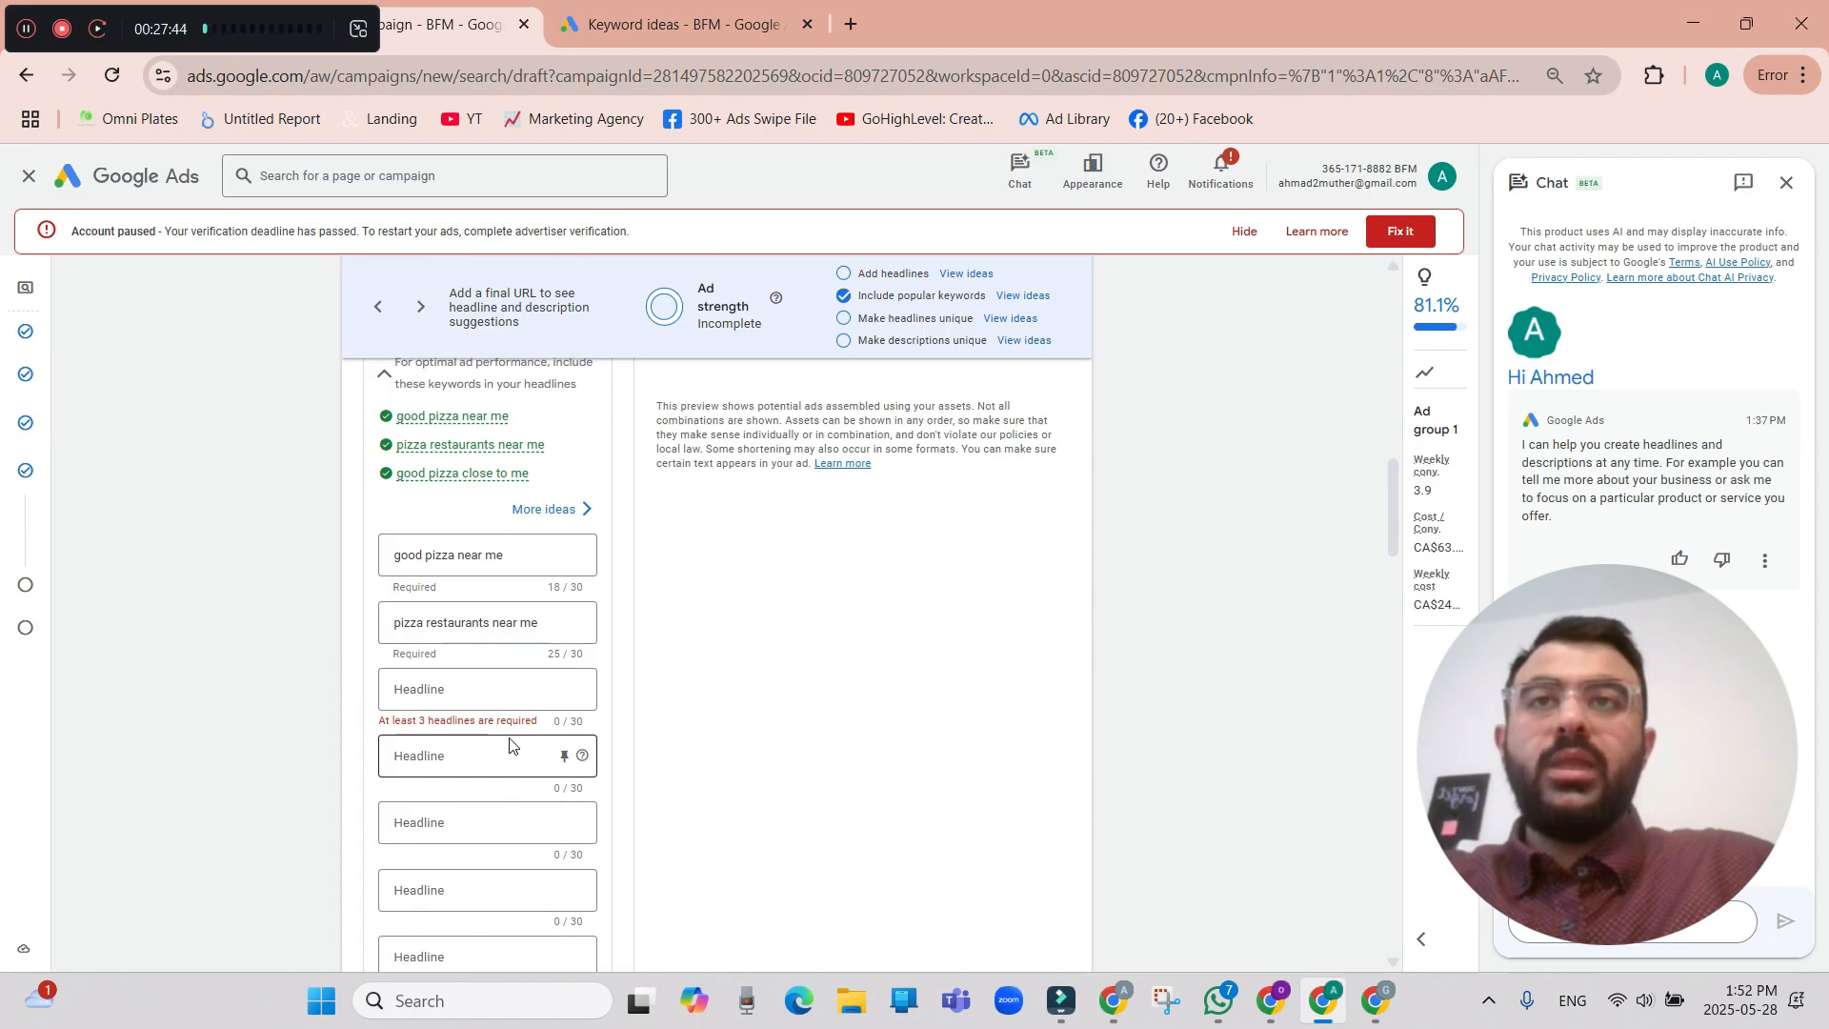
{"action": "left_click", "coordinate": [502, 686]}
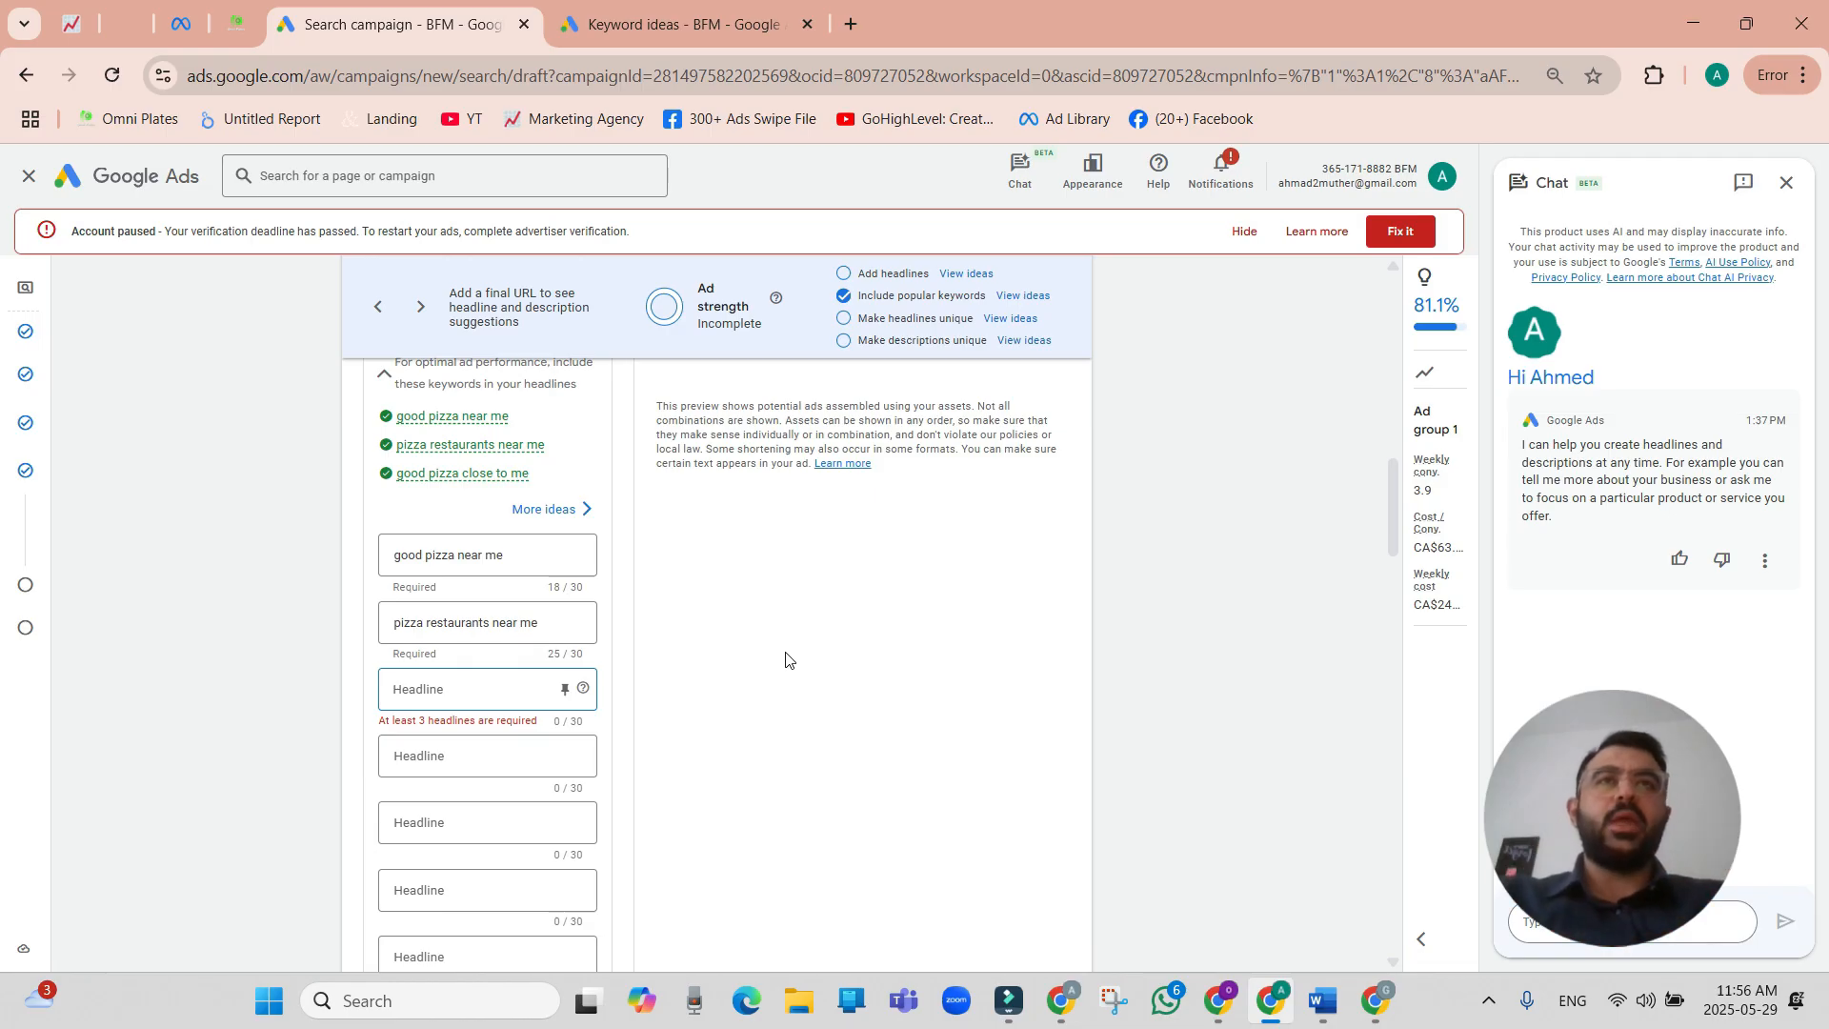
{"action": "left_click", "coordinate": [964, 275]}
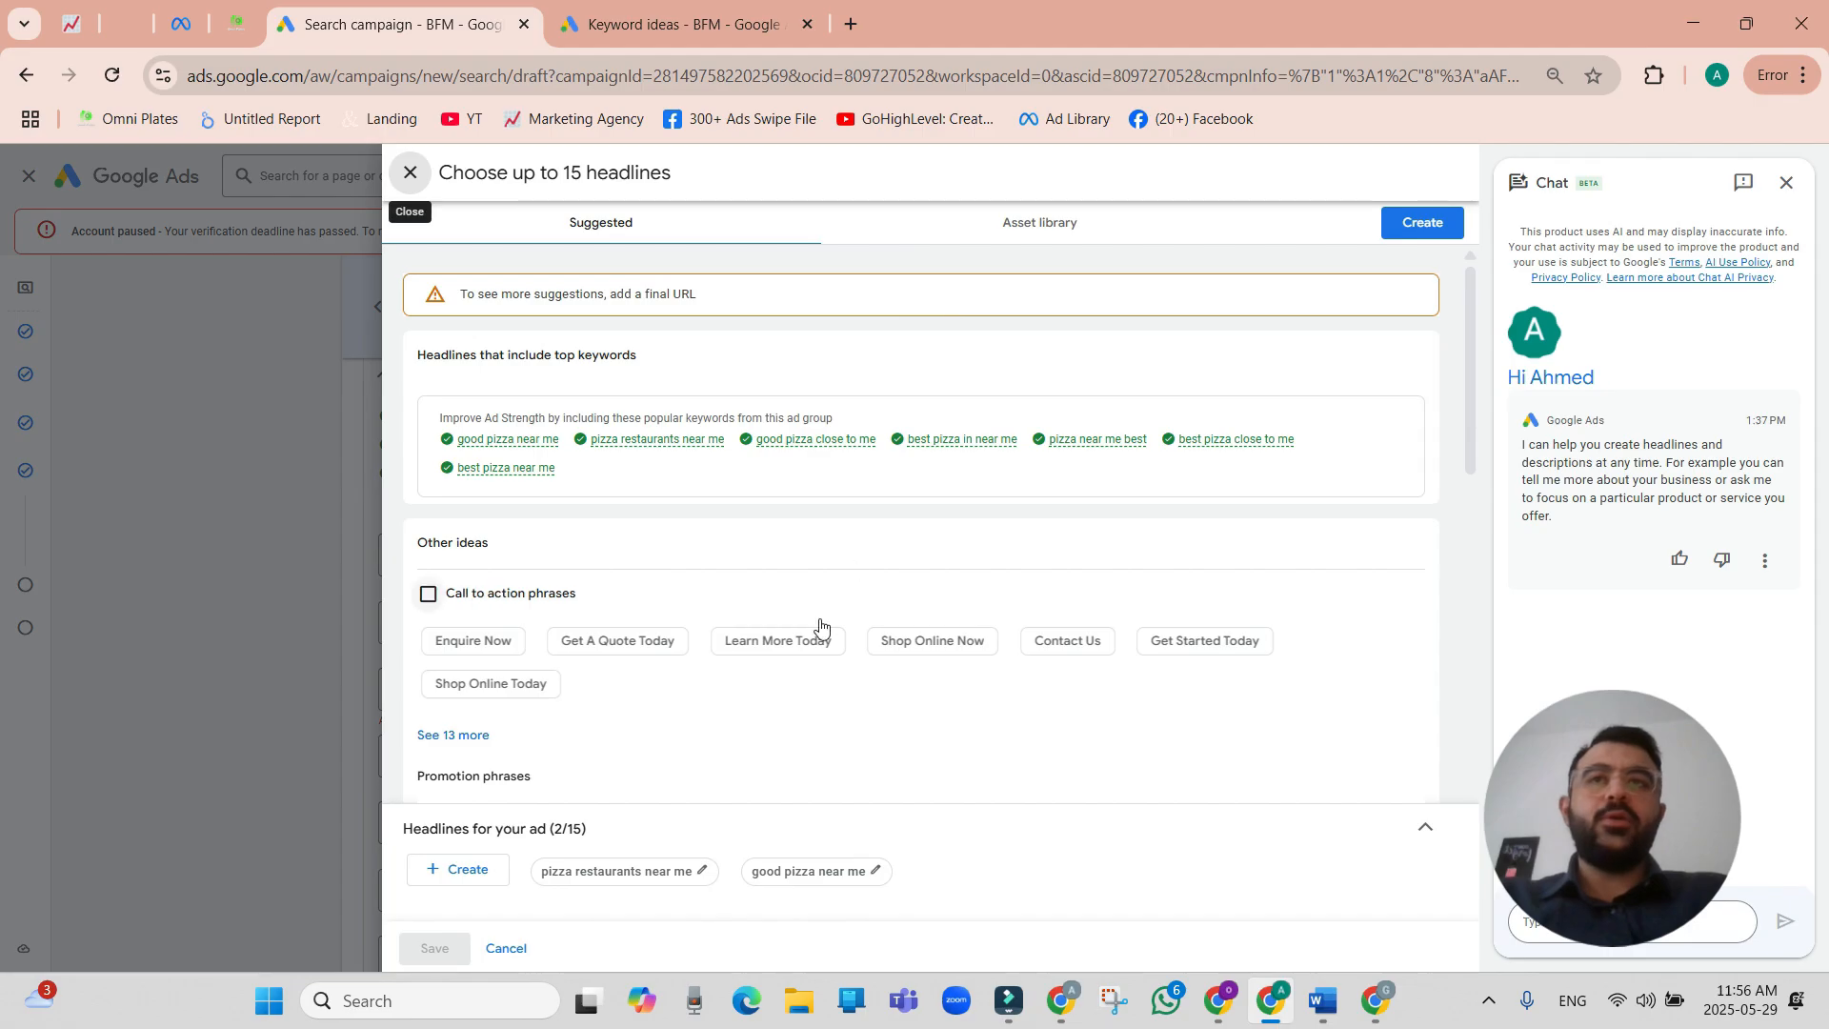
{"action": "scroll", "coordinate": [756, 768], "scroll_direction": "down", "scroll_amount": 3}
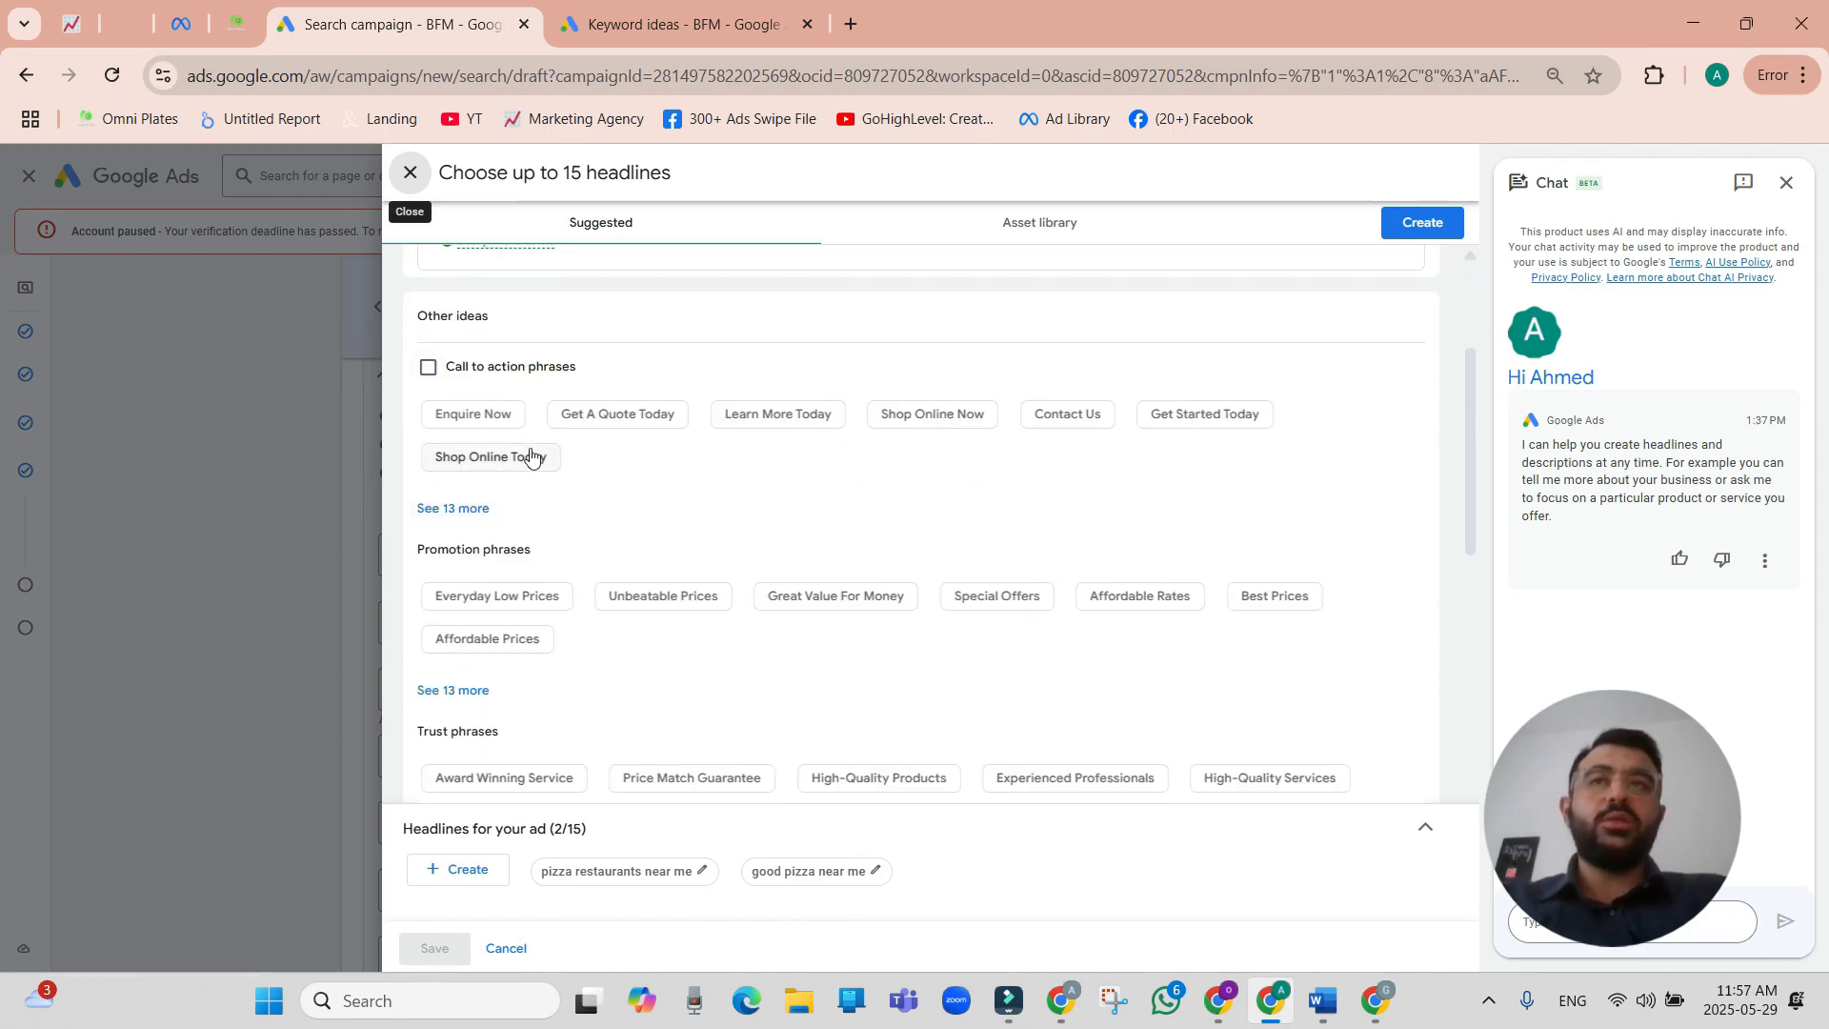
{"action": "scroll", "coordinate": [709, 539], "scroll_direction": "down", "scroll_amount": 1}
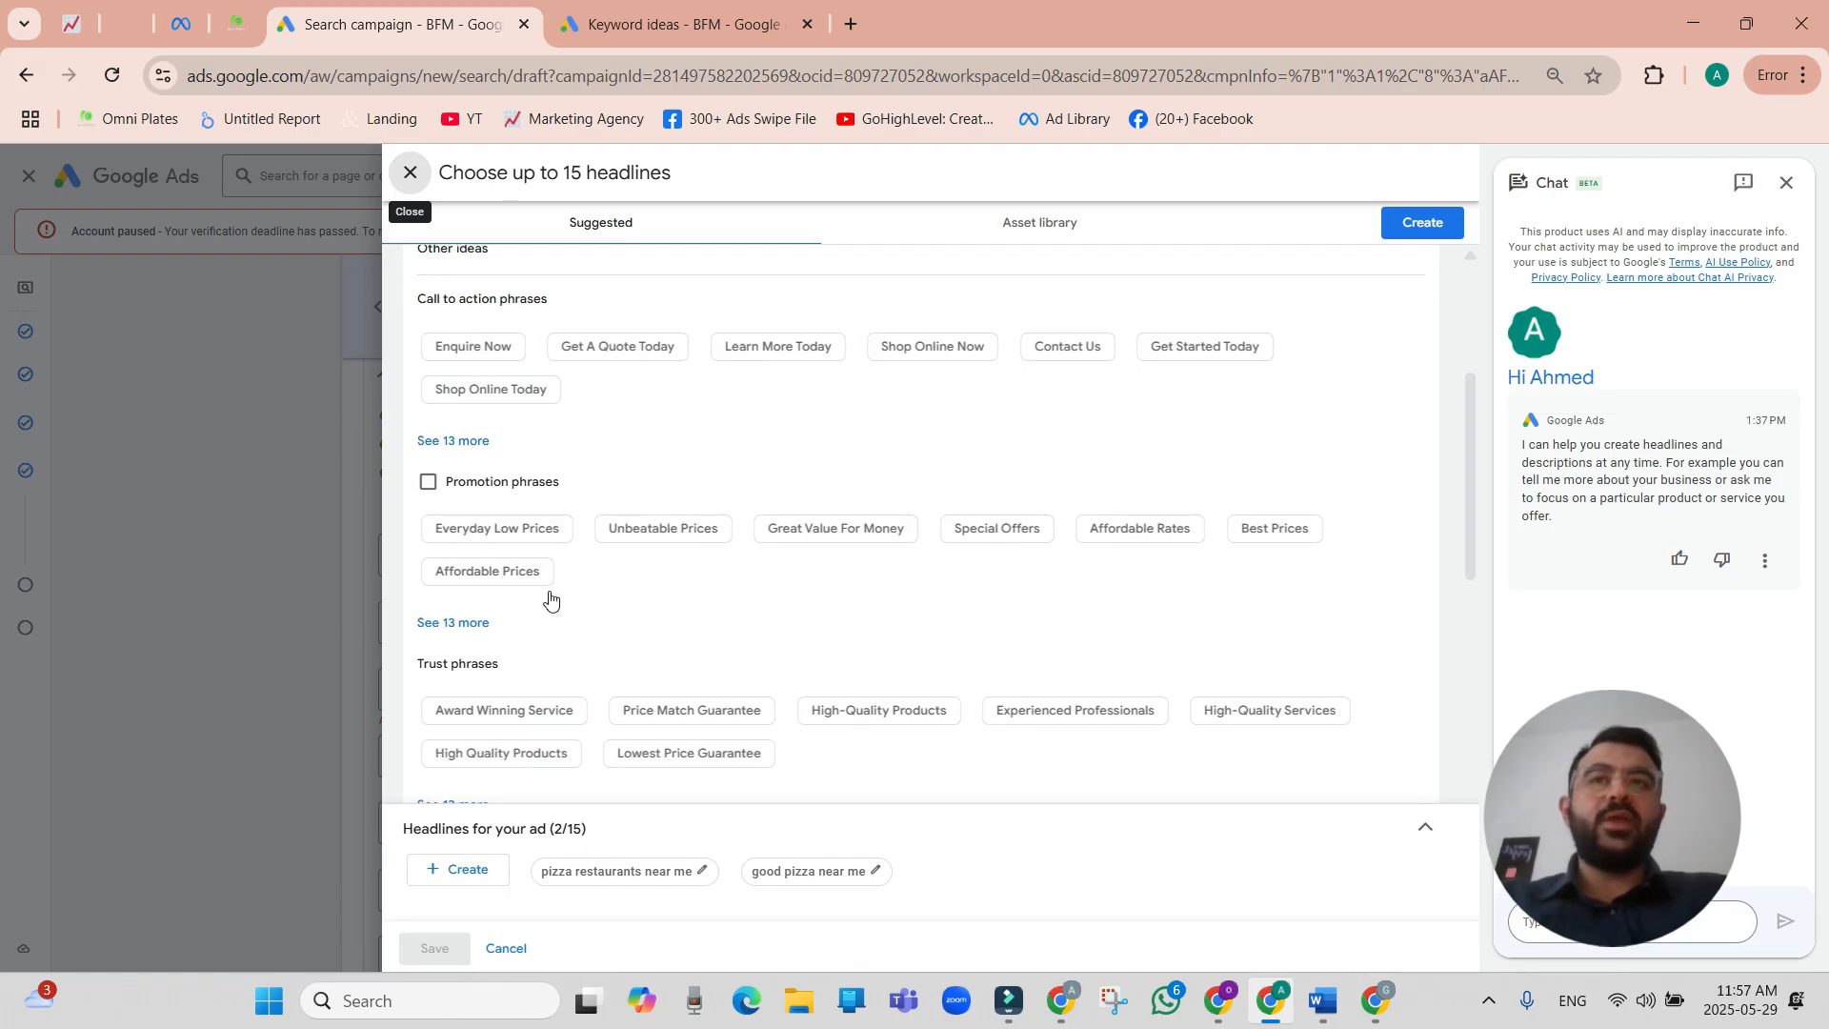
{"action": "scroll", "coordinate": [638, 685], "scroll_direction": "down", "scroll_amount": 1}
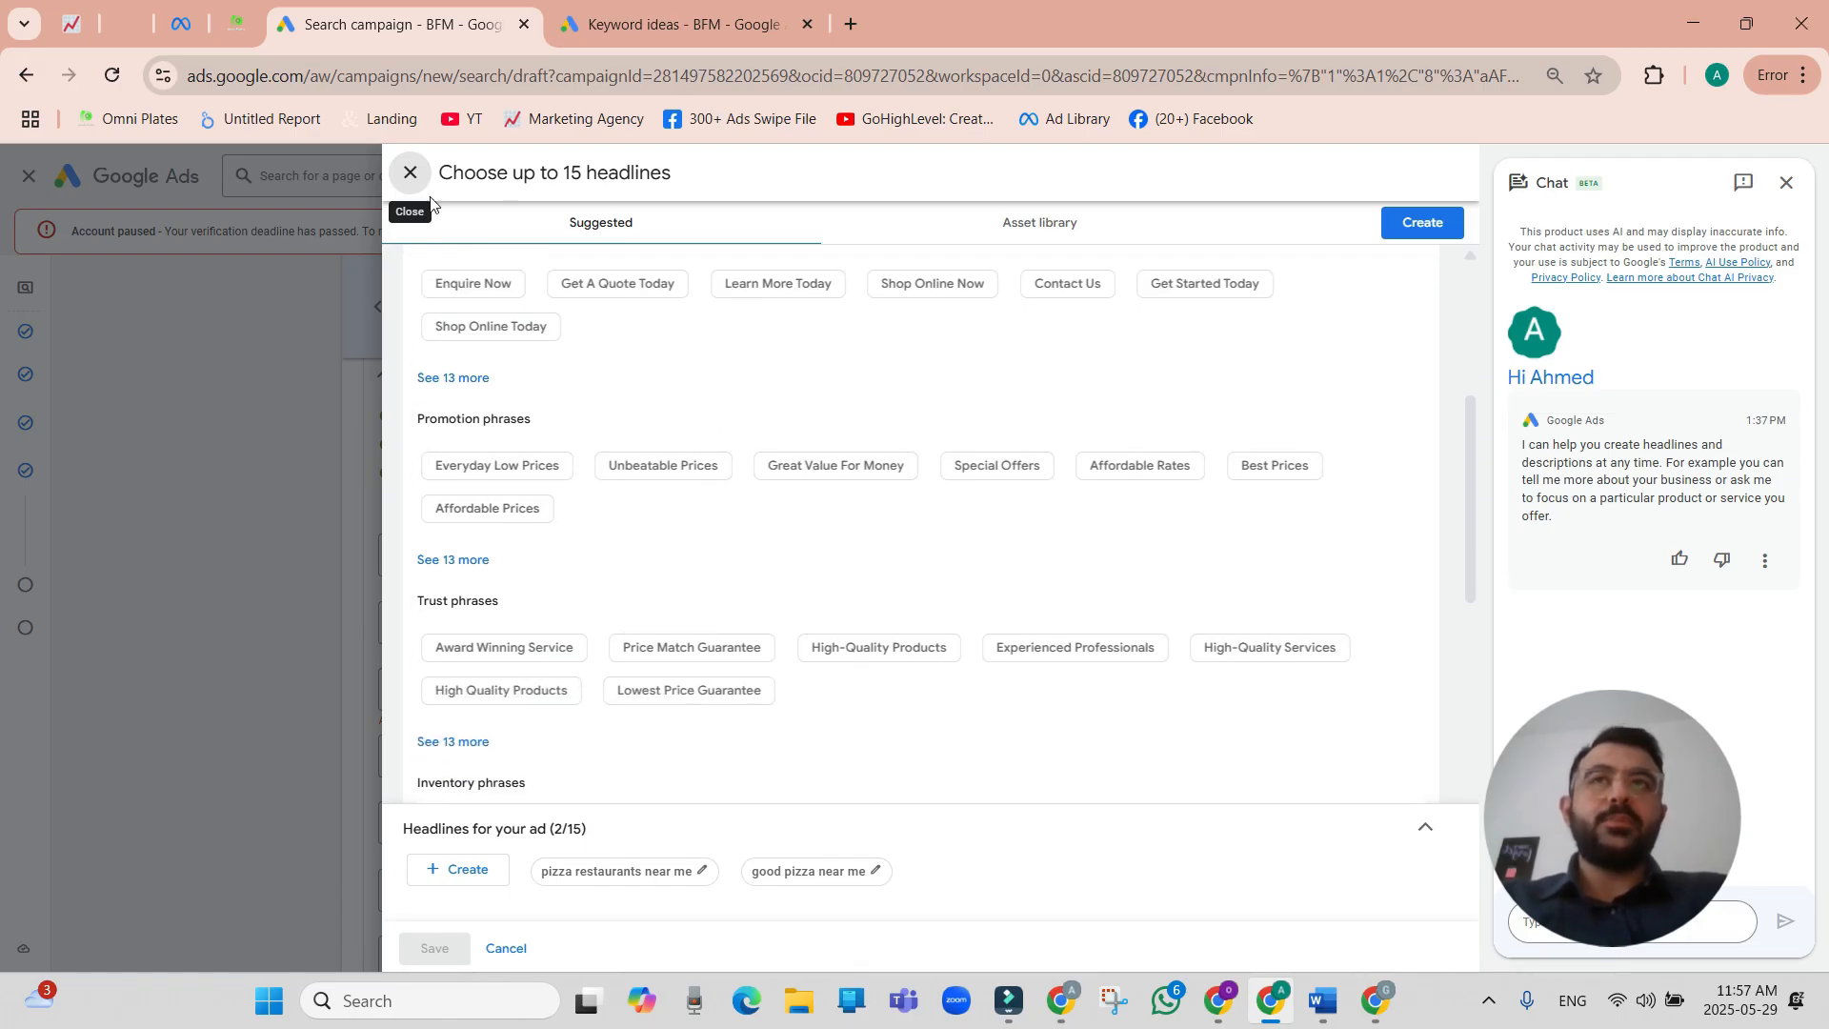
{"action": "left_click", "coordinate": [409, 188]}
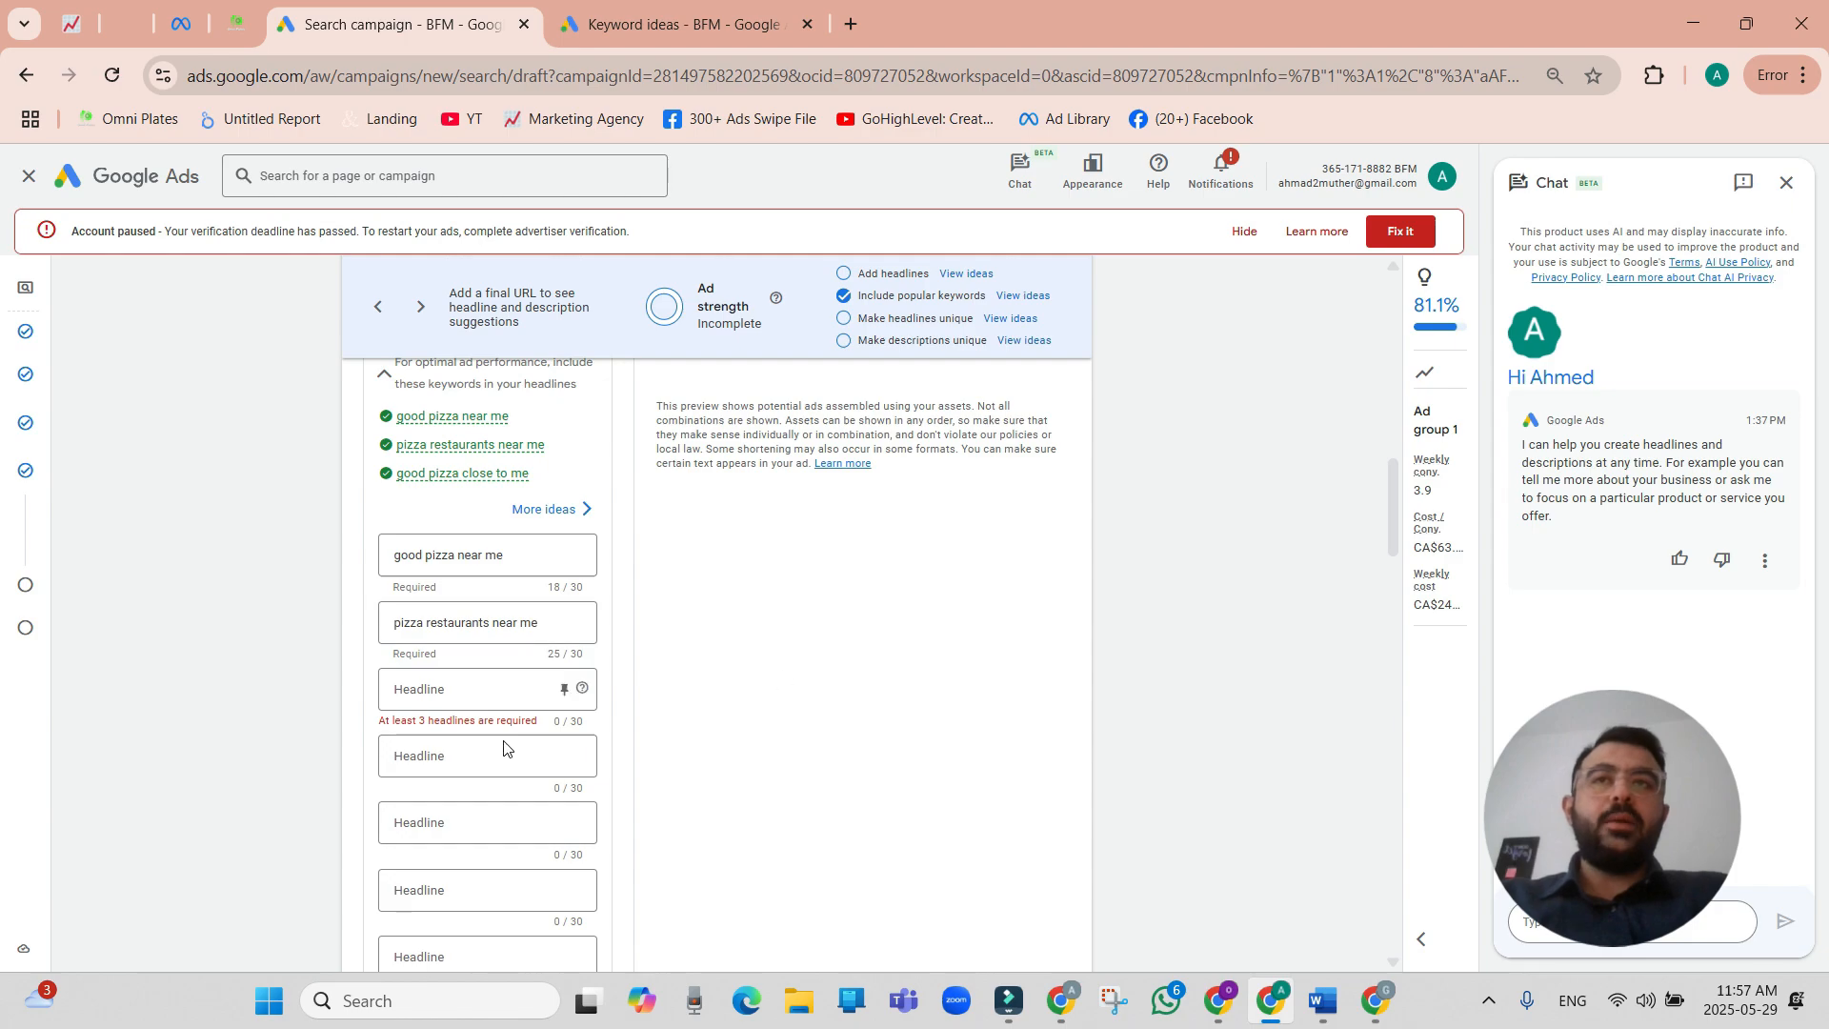
Enter "Order Now" as the ad's third headline.
{"action": "left_click", "coordinate": [502, 695]}
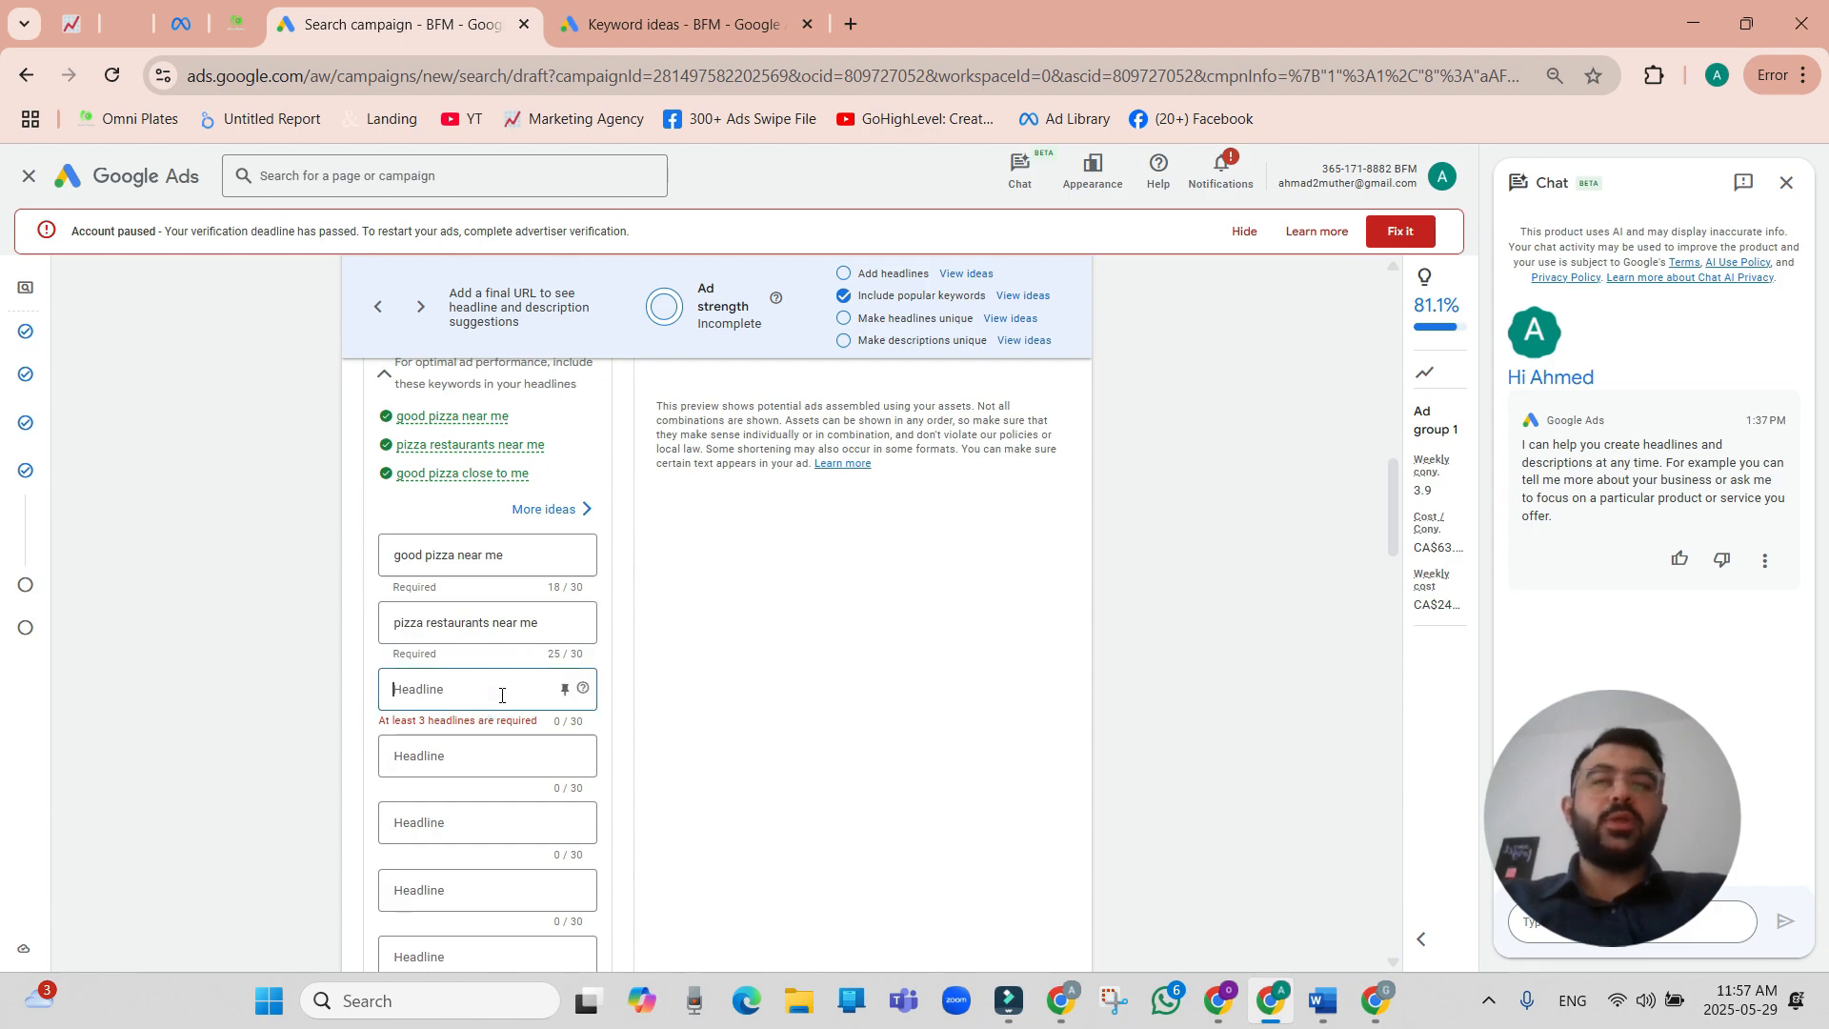
{"action": "type", "text": "Order Now"}
{"action": "left_click", "coordinate": [495, 761]}
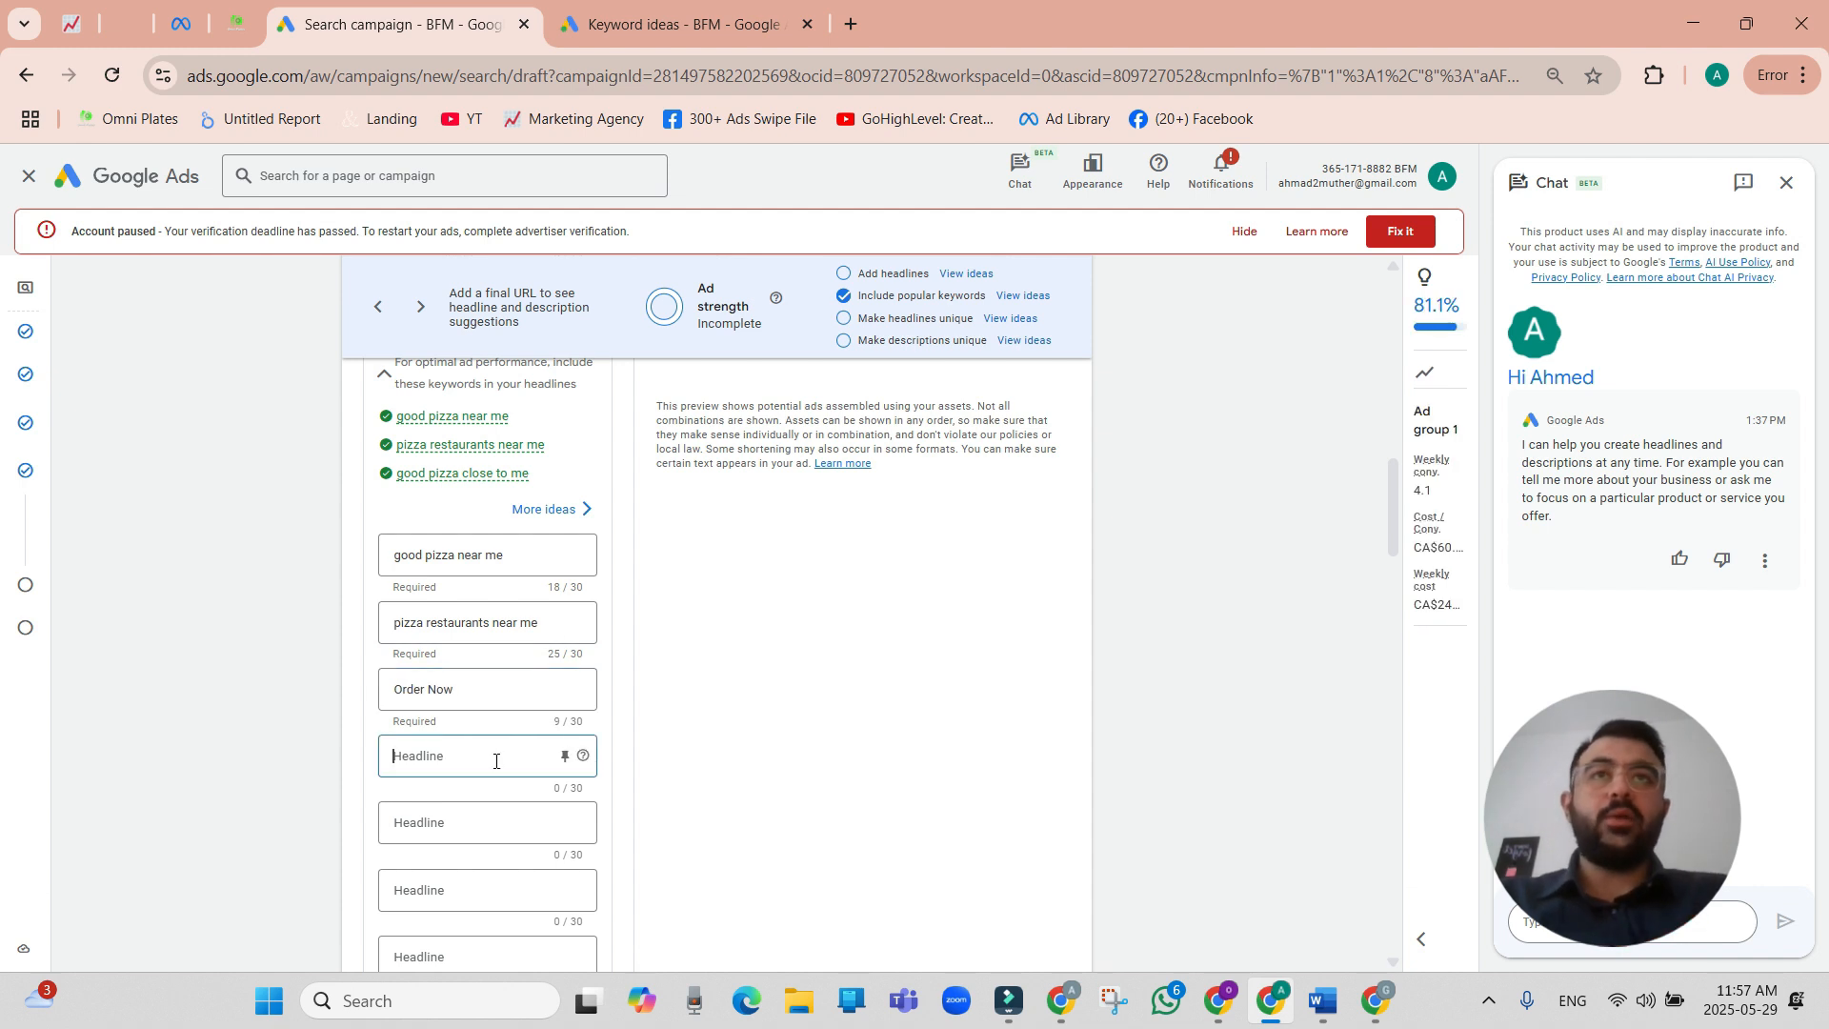
Add the suggested phrases "Great Value For Money" and "Quick Delivery" to the ad's headlines and save the selection.
{"action": "left_click", "coordinate": [979, 275]}
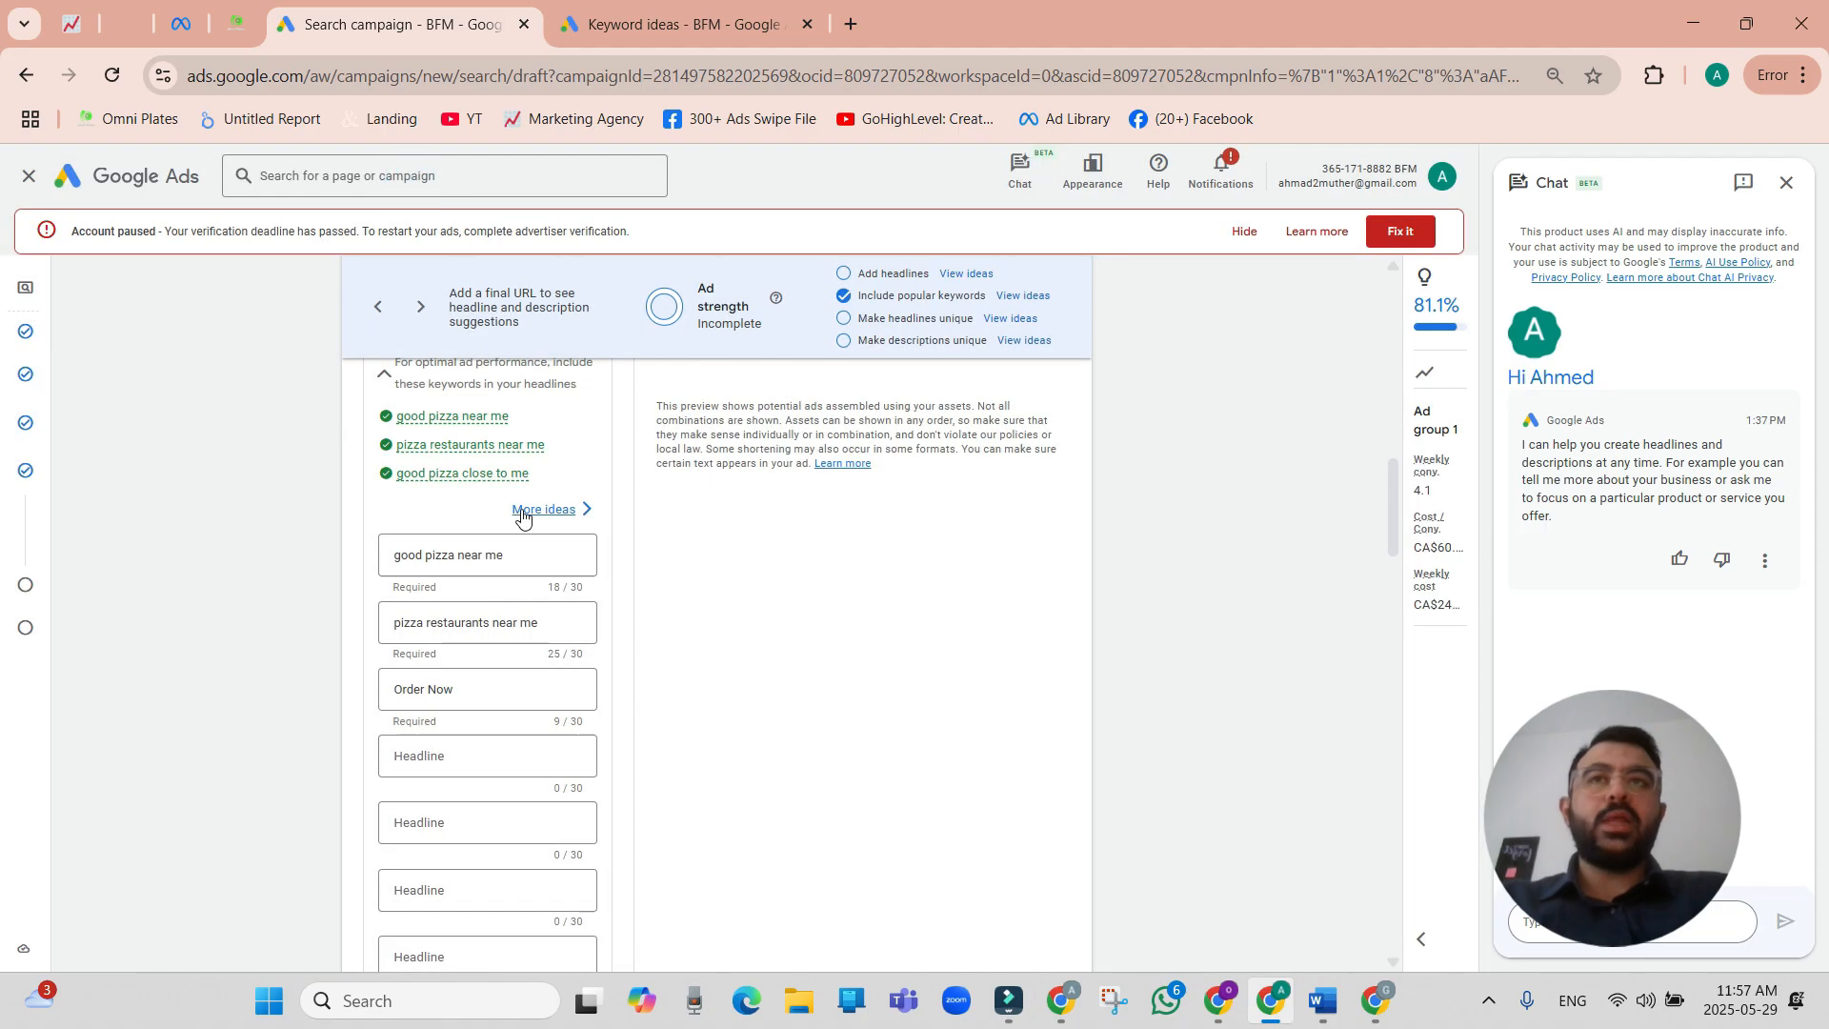
{"action": "left_click", "coordinate": [524, 509]}
{"action": "scroll", "coordinate": [1075, 670], "scroll_direction": "down", "scroll_amount": 8}
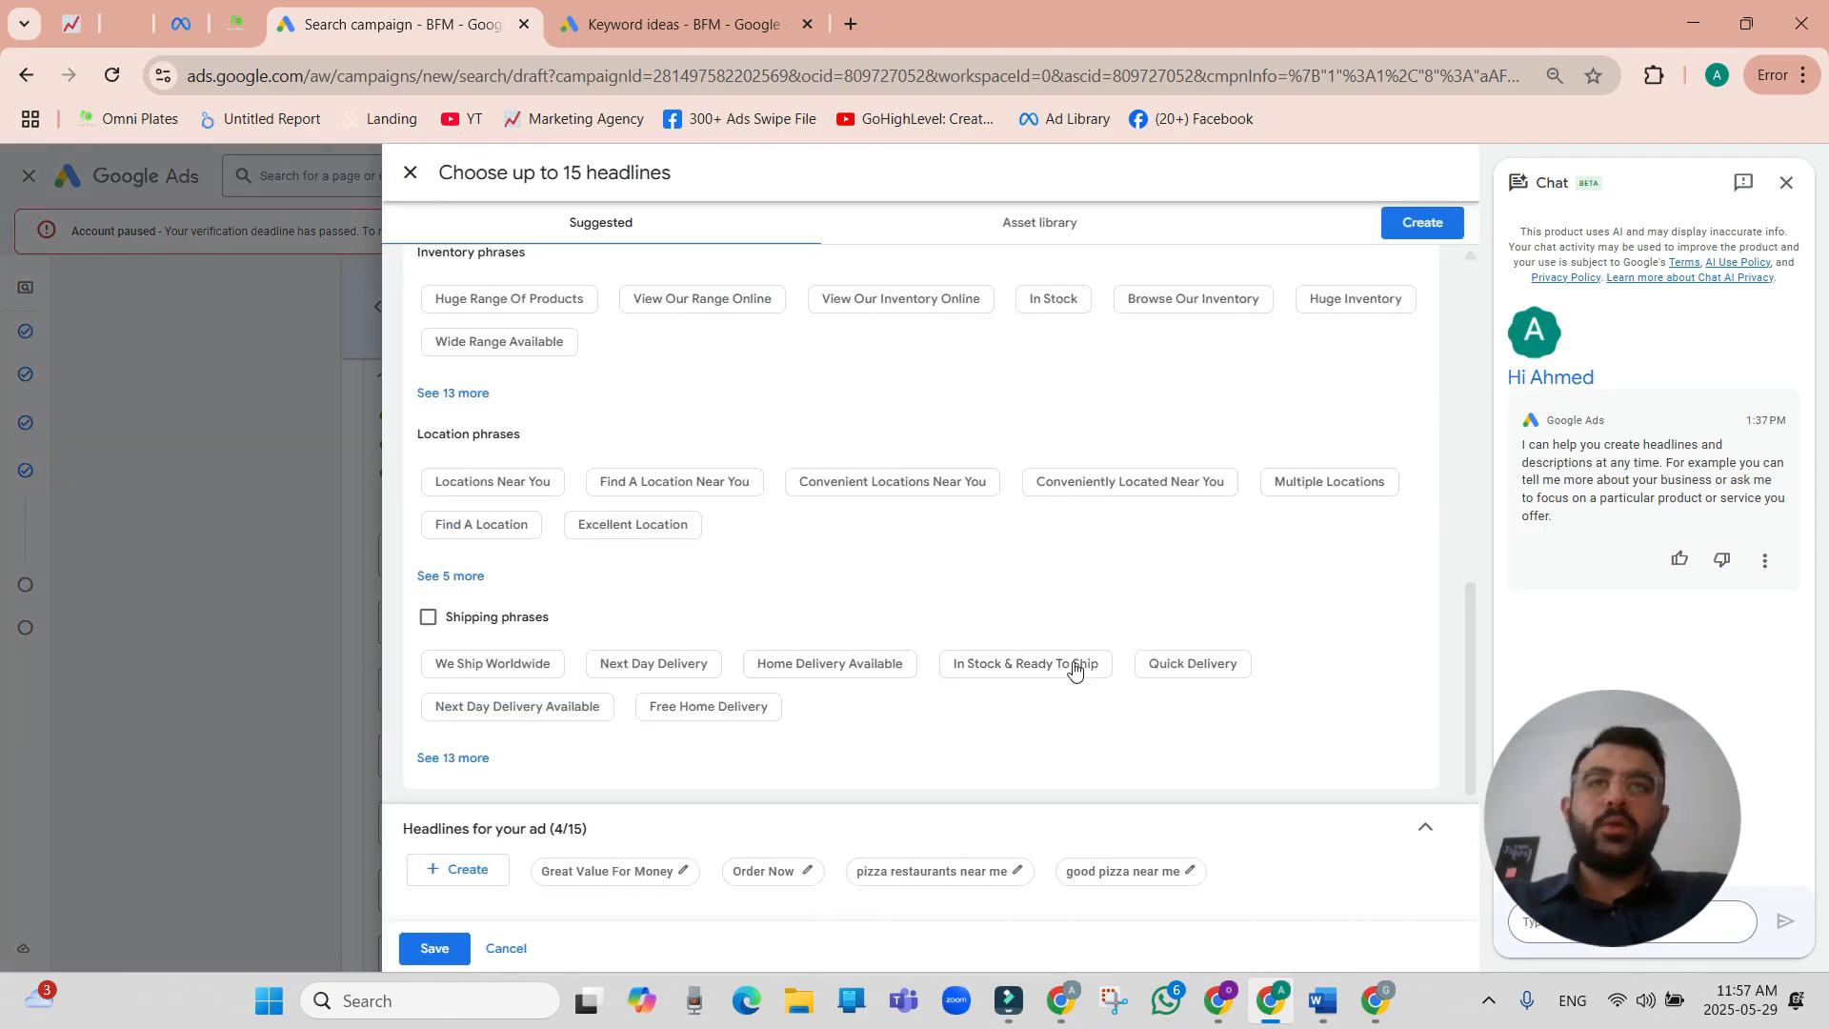
{"action": "left_click", "coordinate": [1176, 674]}
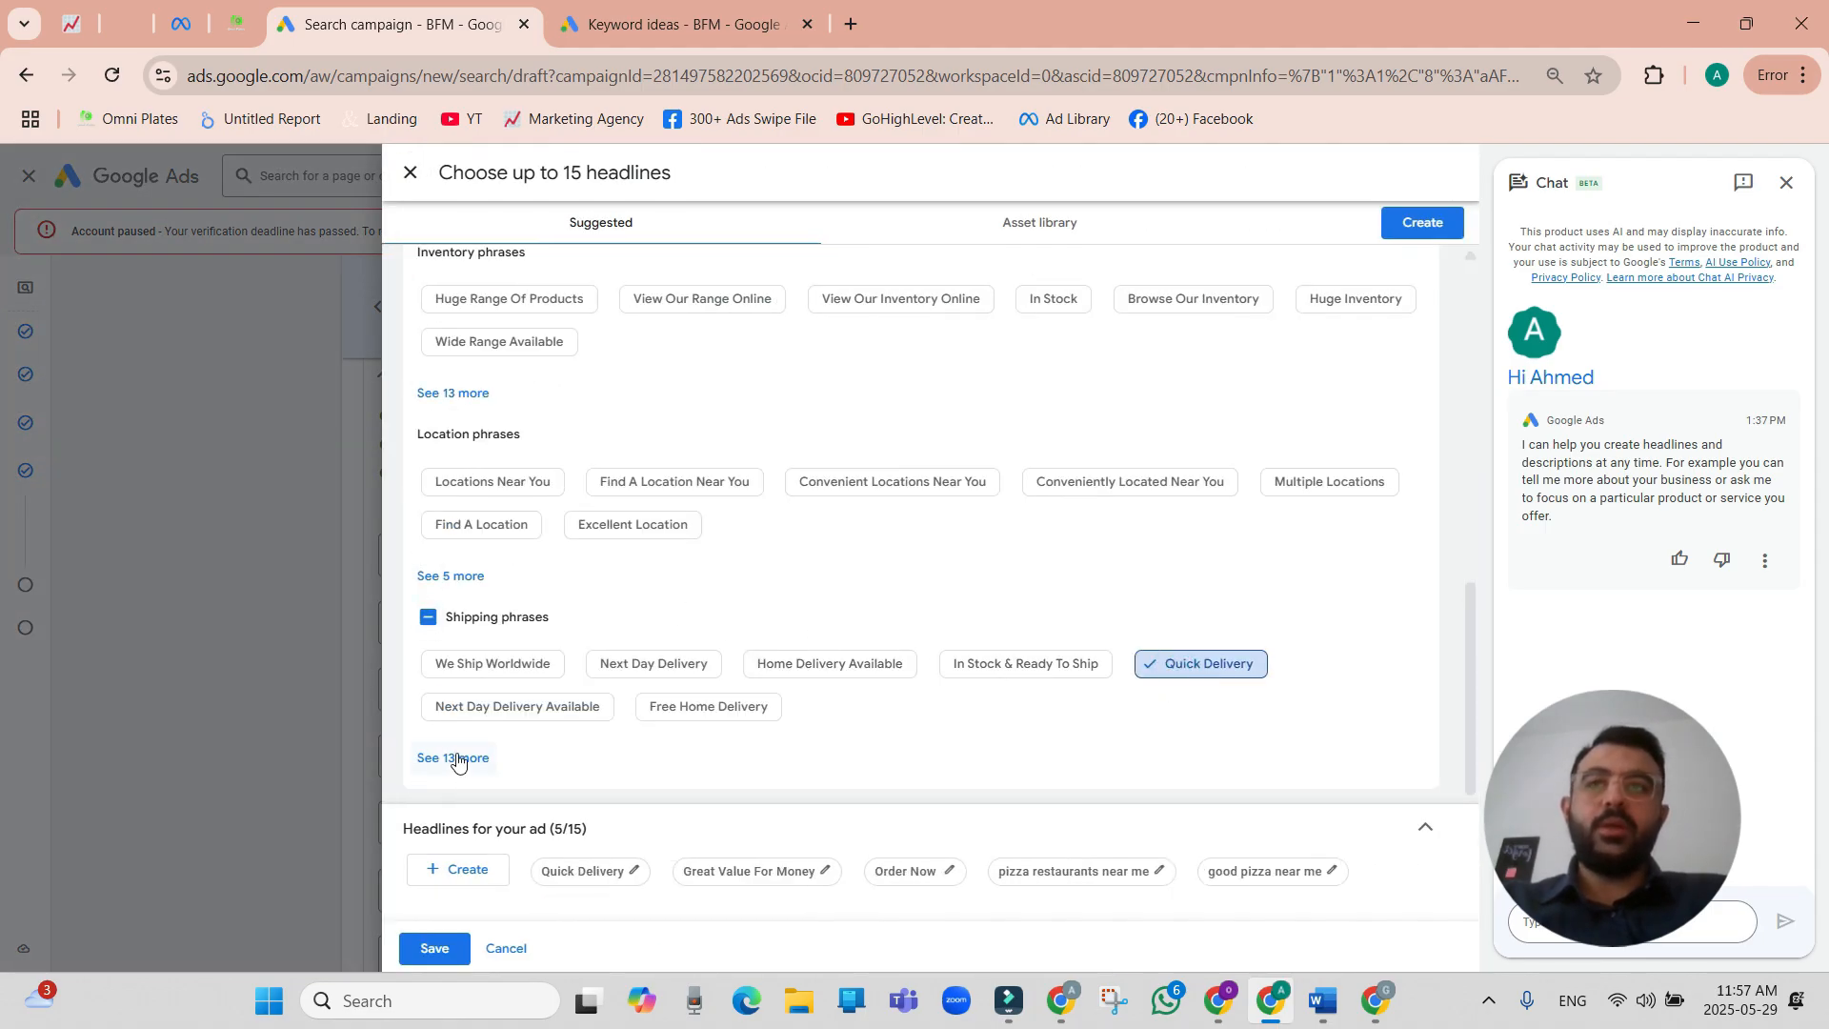
{"action": "left_click", "coordinate": [434, 948]}
Copy all the phrase-match pizza keywords entered for the ad group.
{"action": "scroll", "coordinate": [481, 783], "scroll_direction": "down", "scroll_amount": 2}
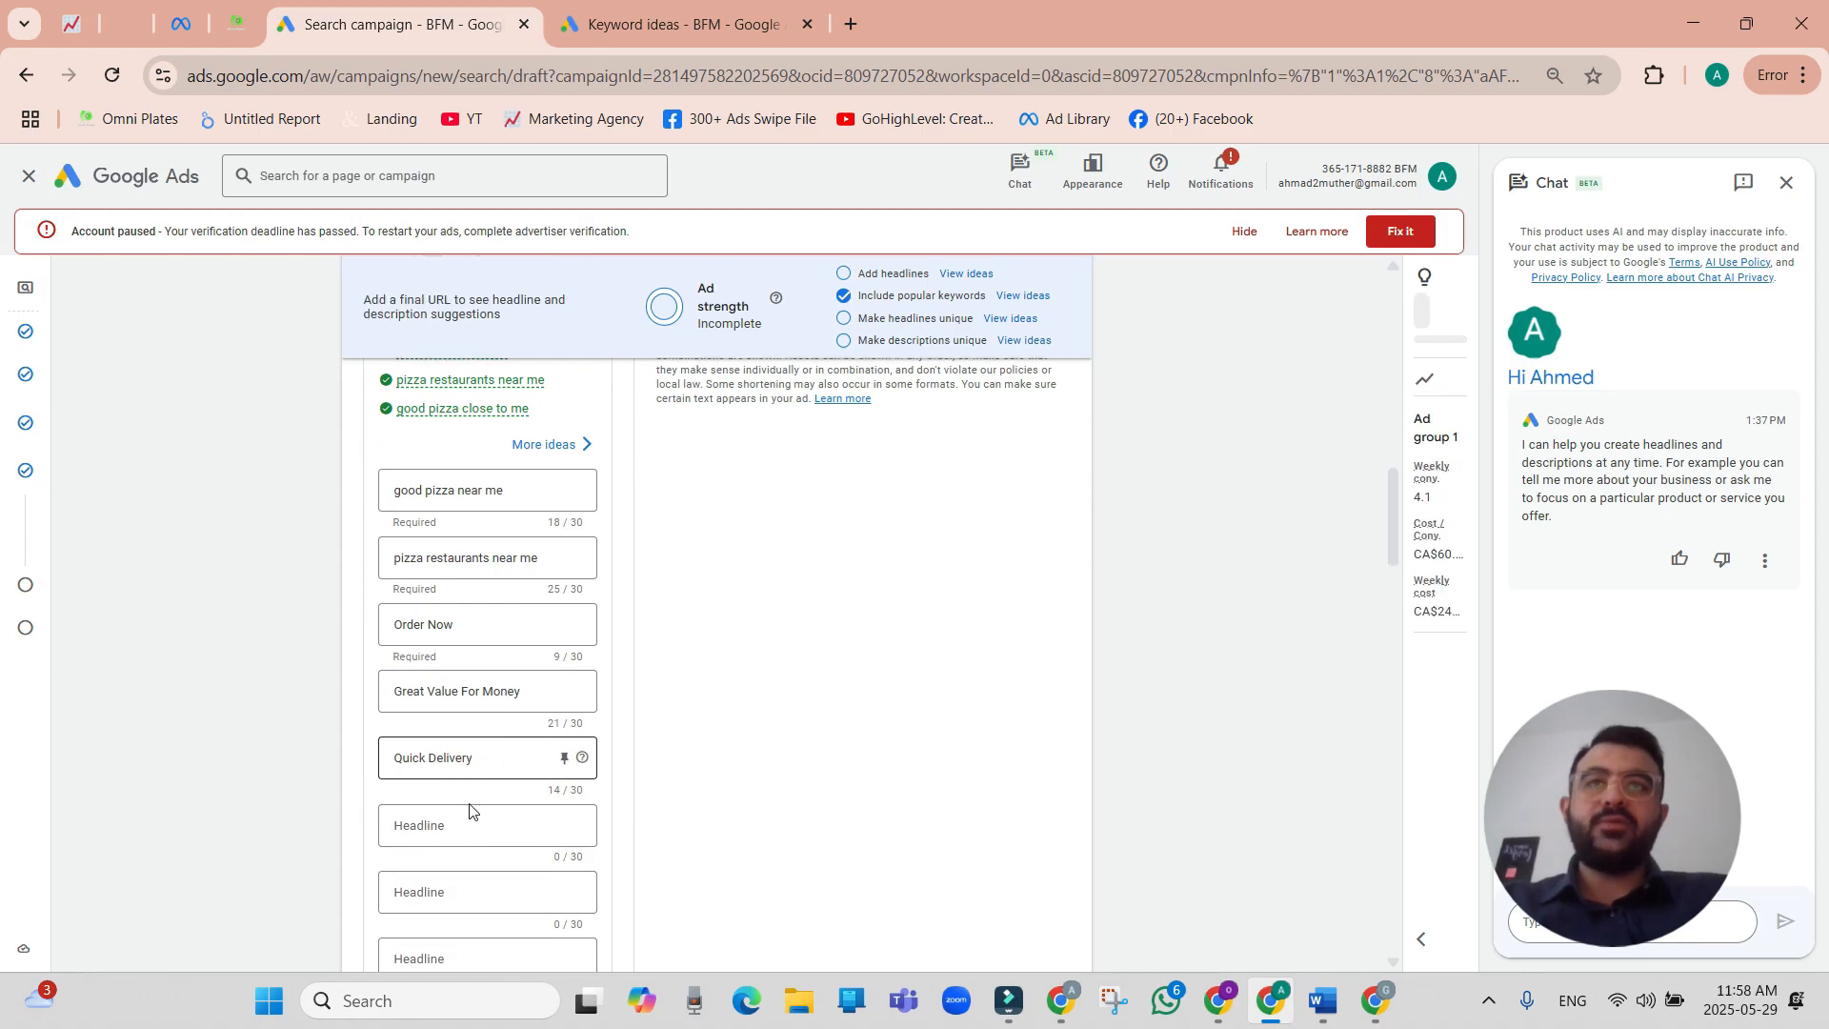
{"action": "scroll", "coordinate": [478, 800], "scroll_direction": "up", "scroll_amount": 10}
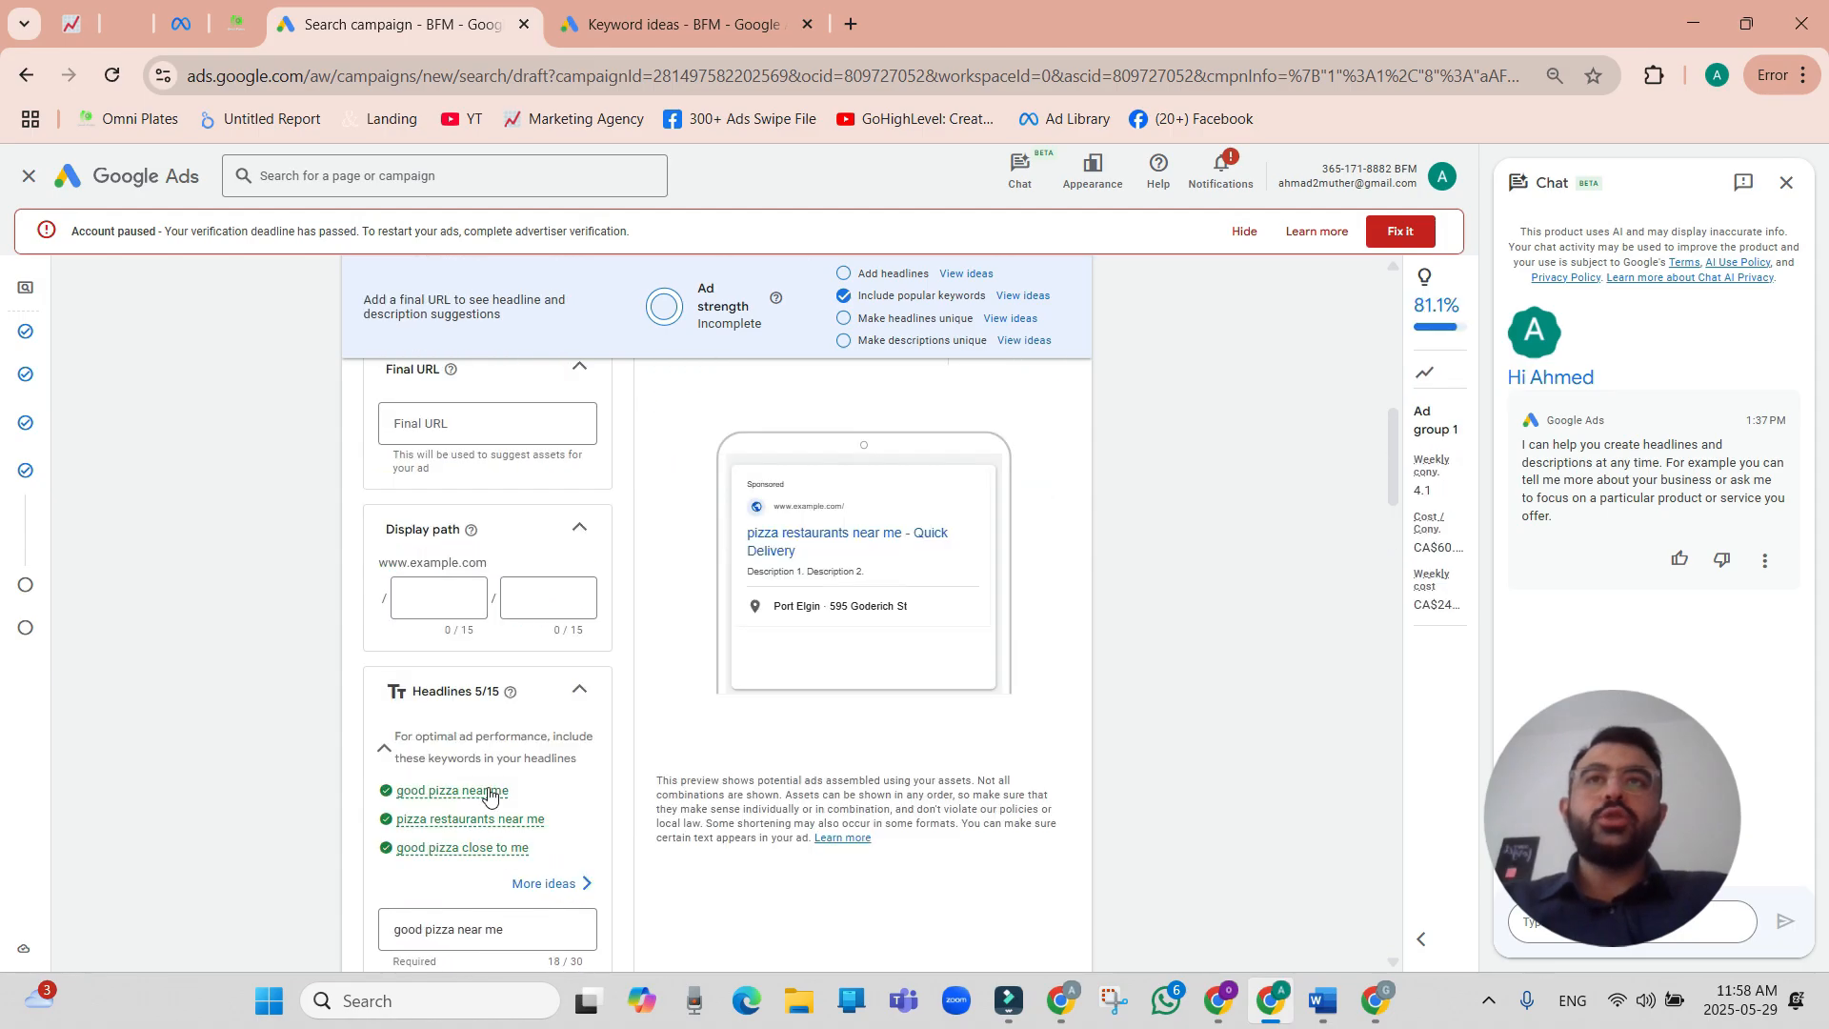
{"action": "left_click_drag", "start_coordinate": [509, 600], "coordinate": [371, 512]}
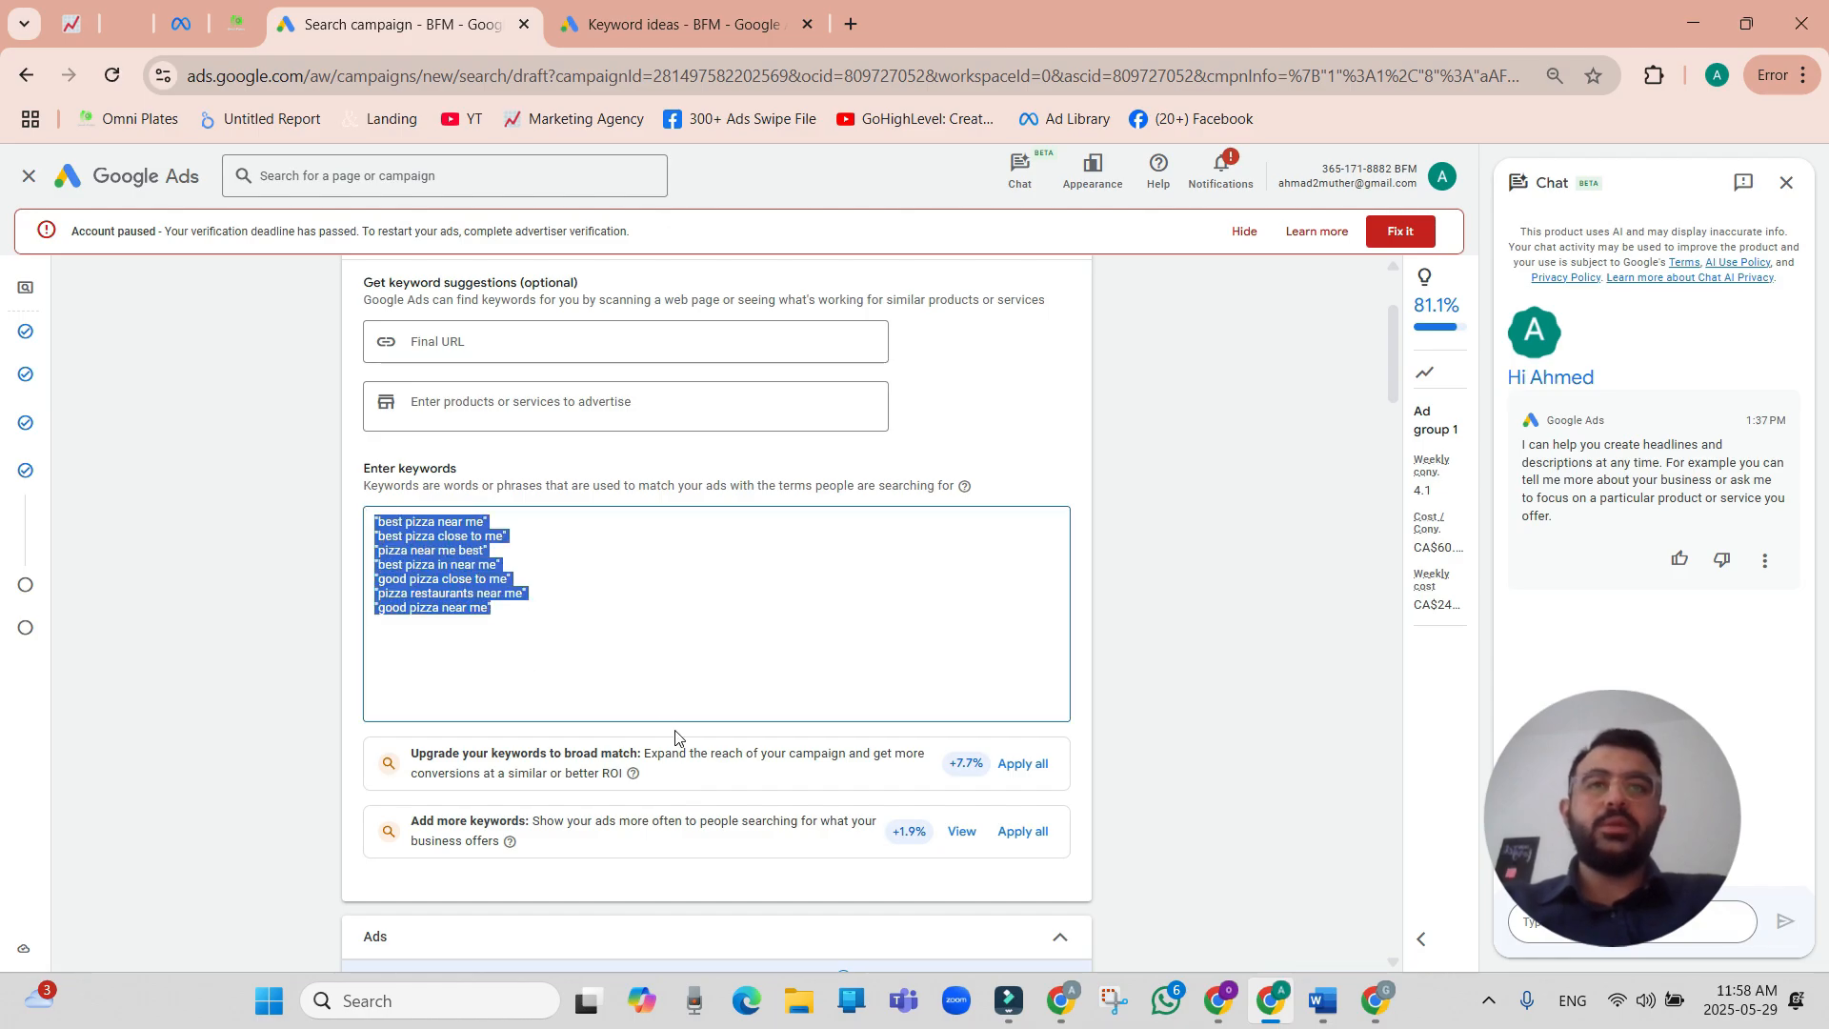
Switch to ChatGPT and send the prompt "Act like a google ad expert for the next tasks that i will give you".
{"action": "left_click", "coordinate": [1220, 1005]}
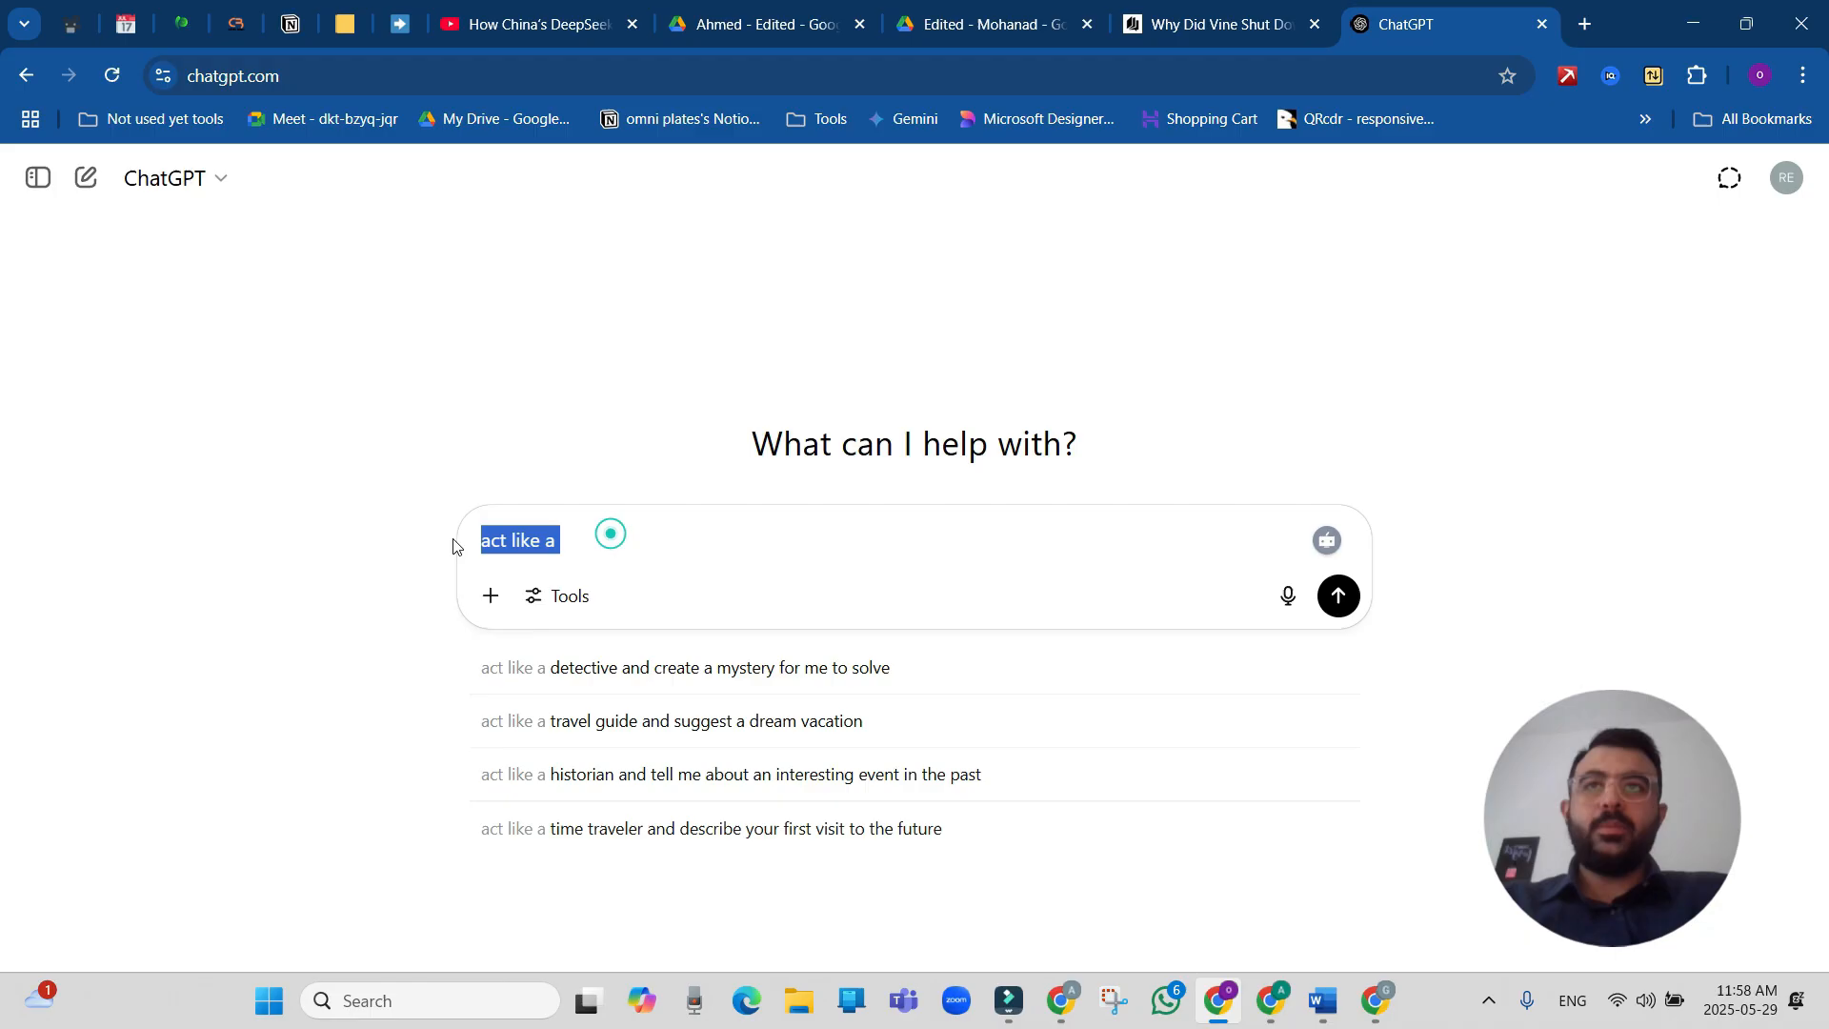
{"action": "key", "text": "BackSpace"}
{"action": "type", "text": "Act lie"}
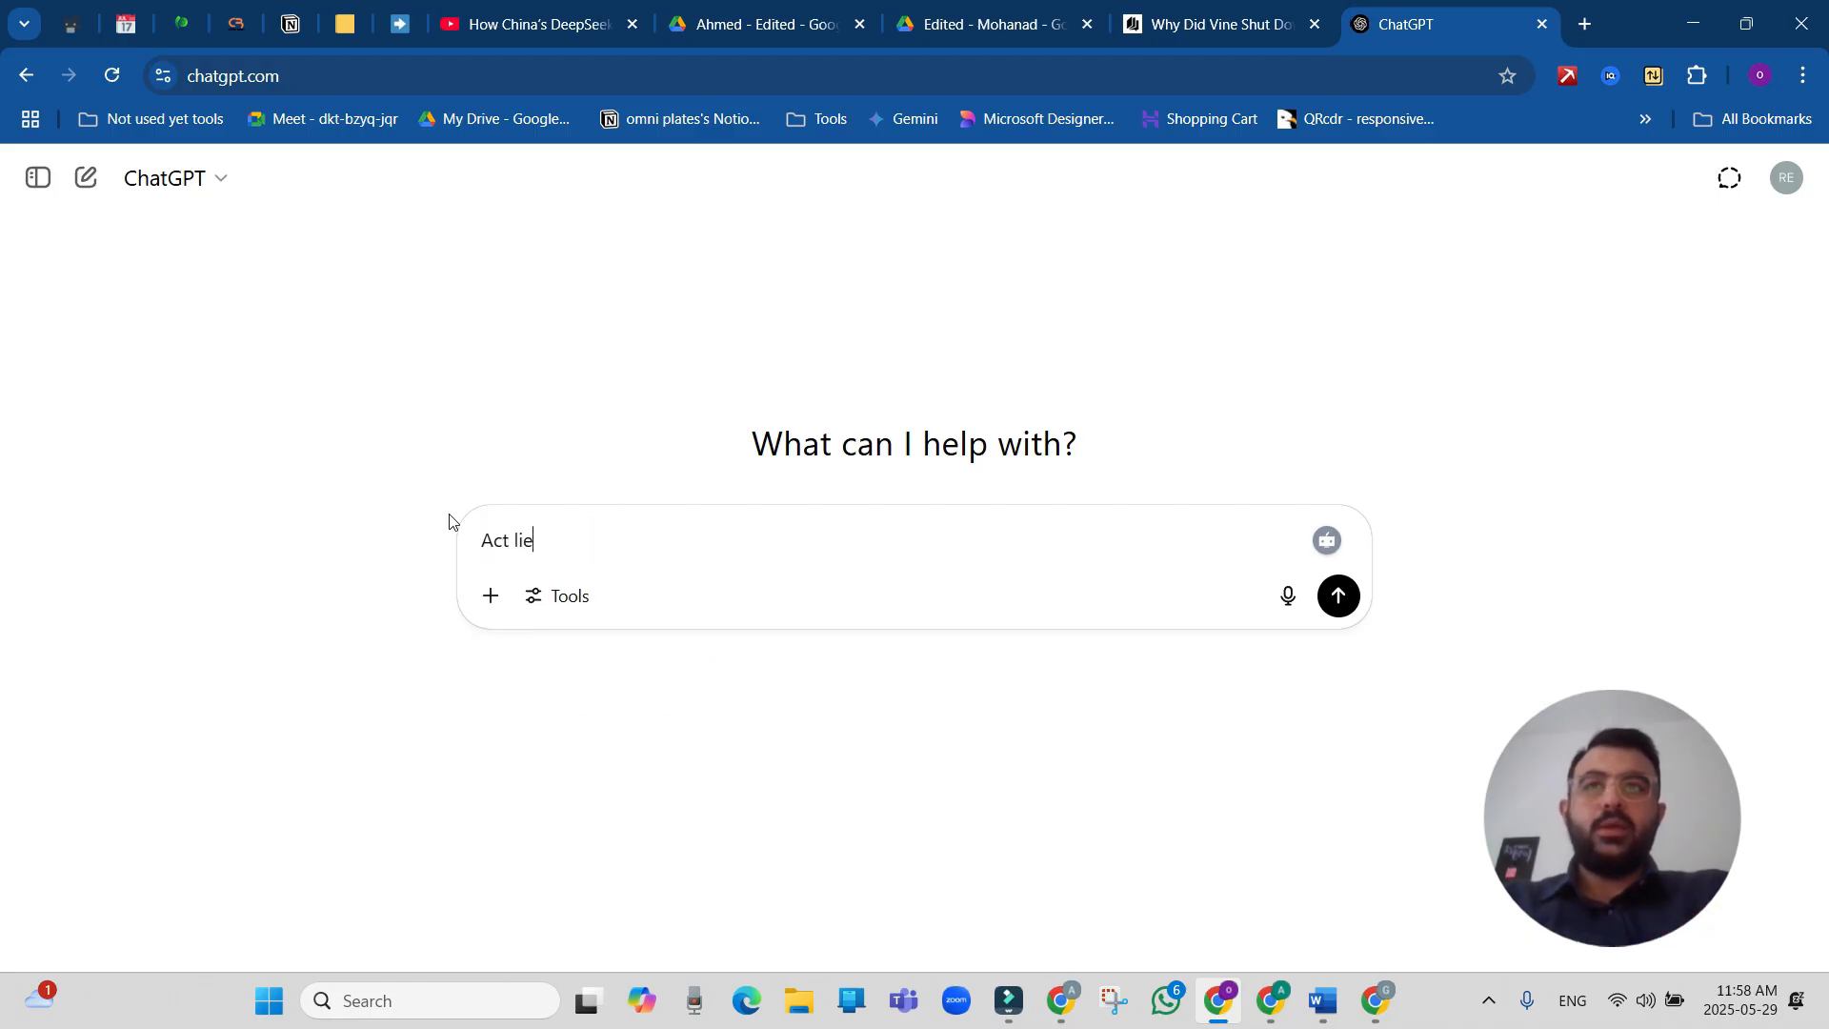
{"action": "type", "text": "k a a google ad expert for the next tas"}
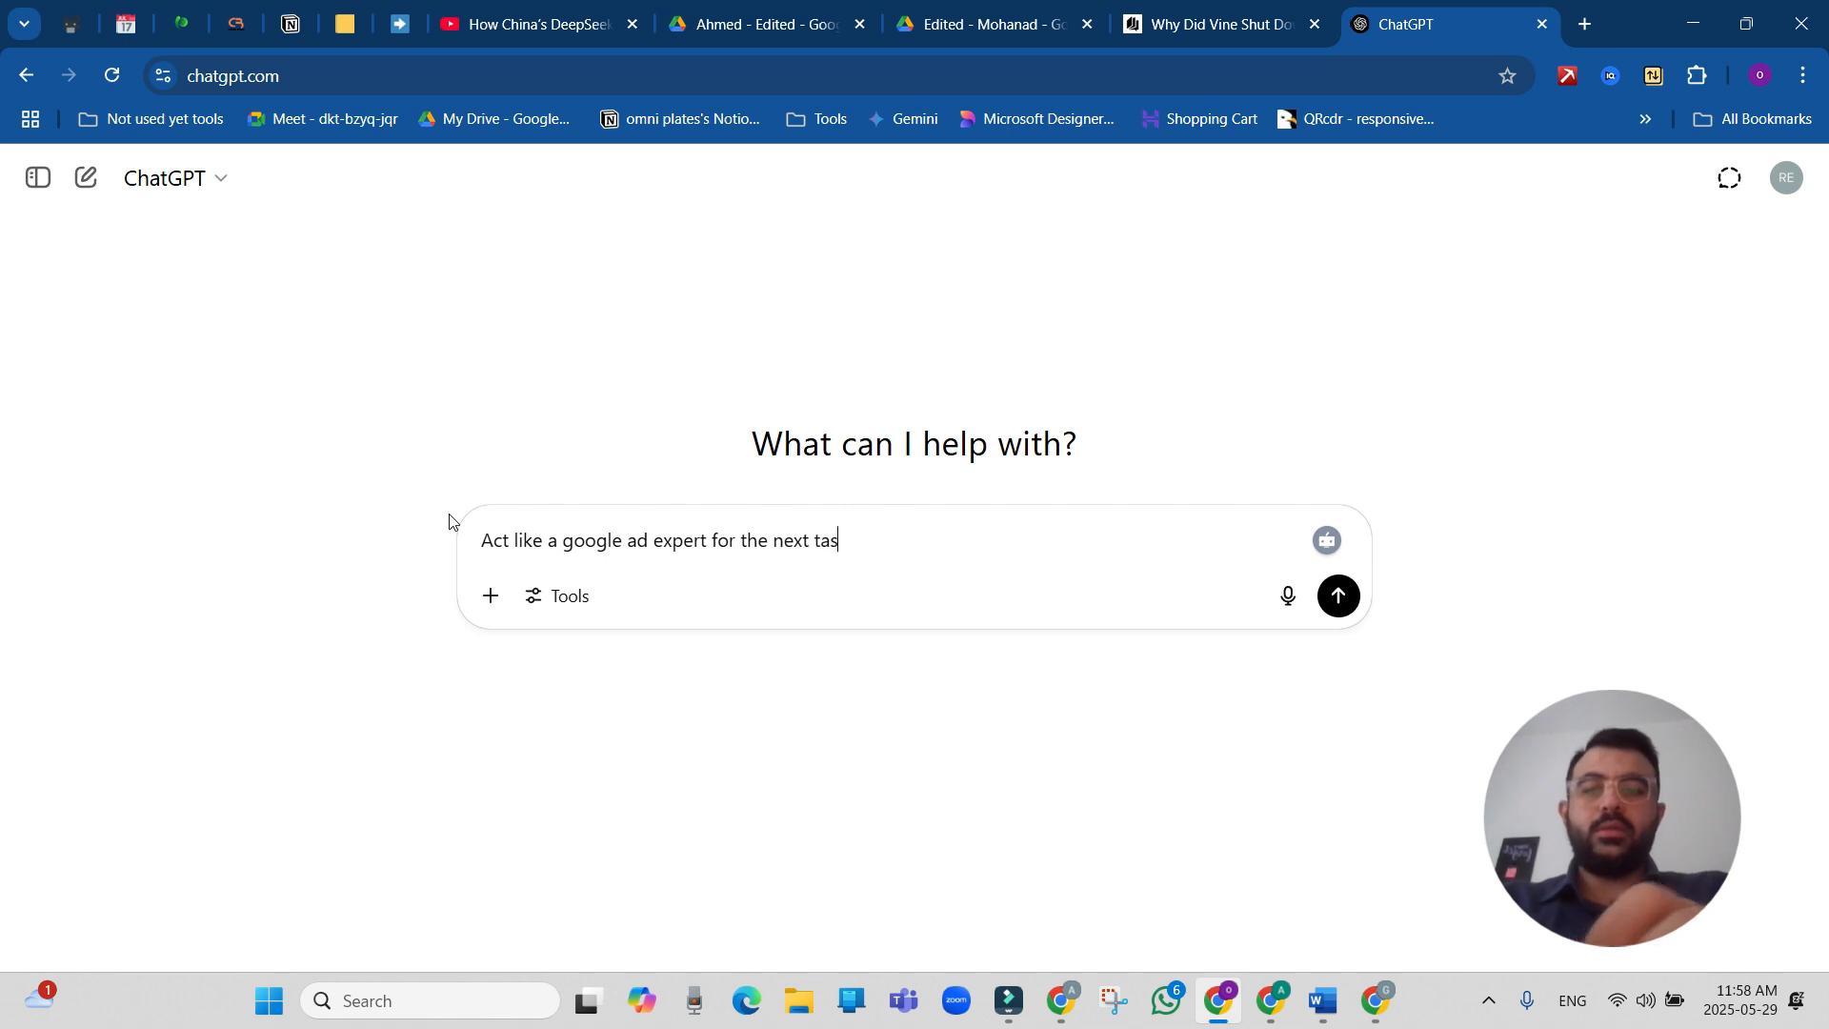
{"action": "type", "text": "l give you"}
{"action": "key", "text": "Return"}
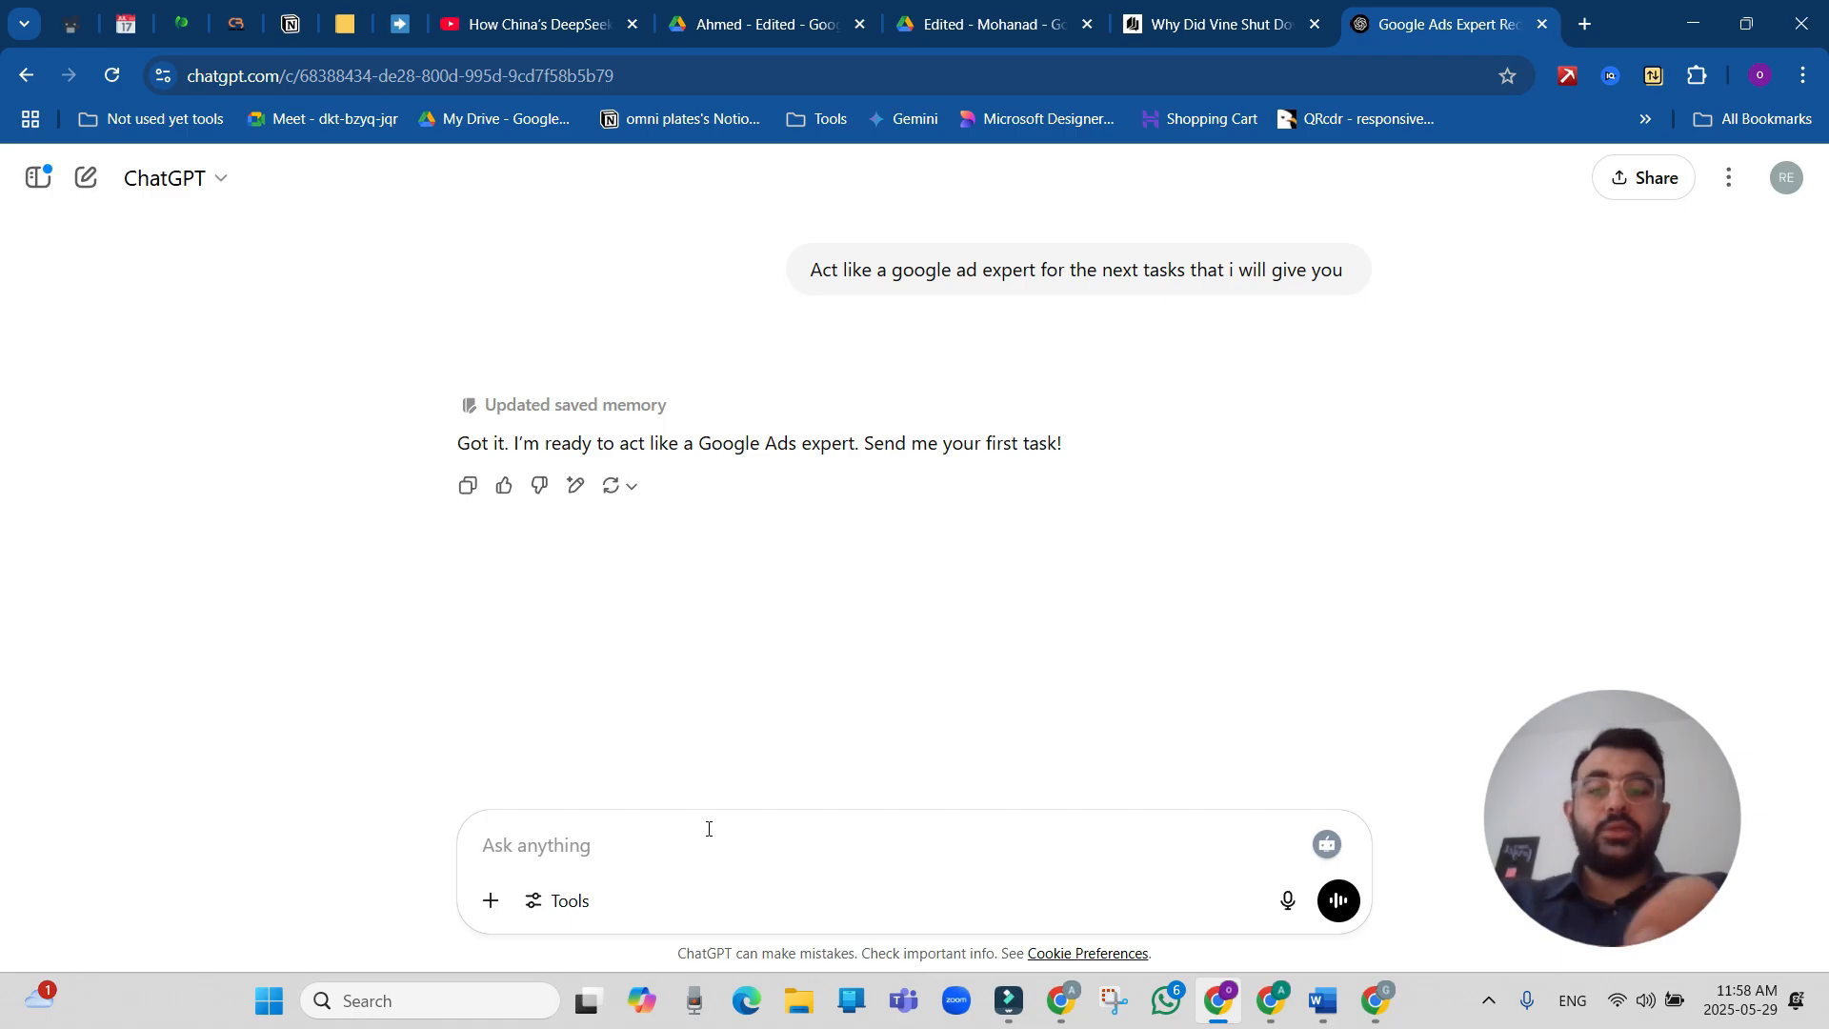
Ask ChatGPT to write Google ad headlines for the restaurant targeting the copied keywords, 30 characters max, with the keyword list pasted in.
{"action": "type", "text": "write me google ads headlines"}
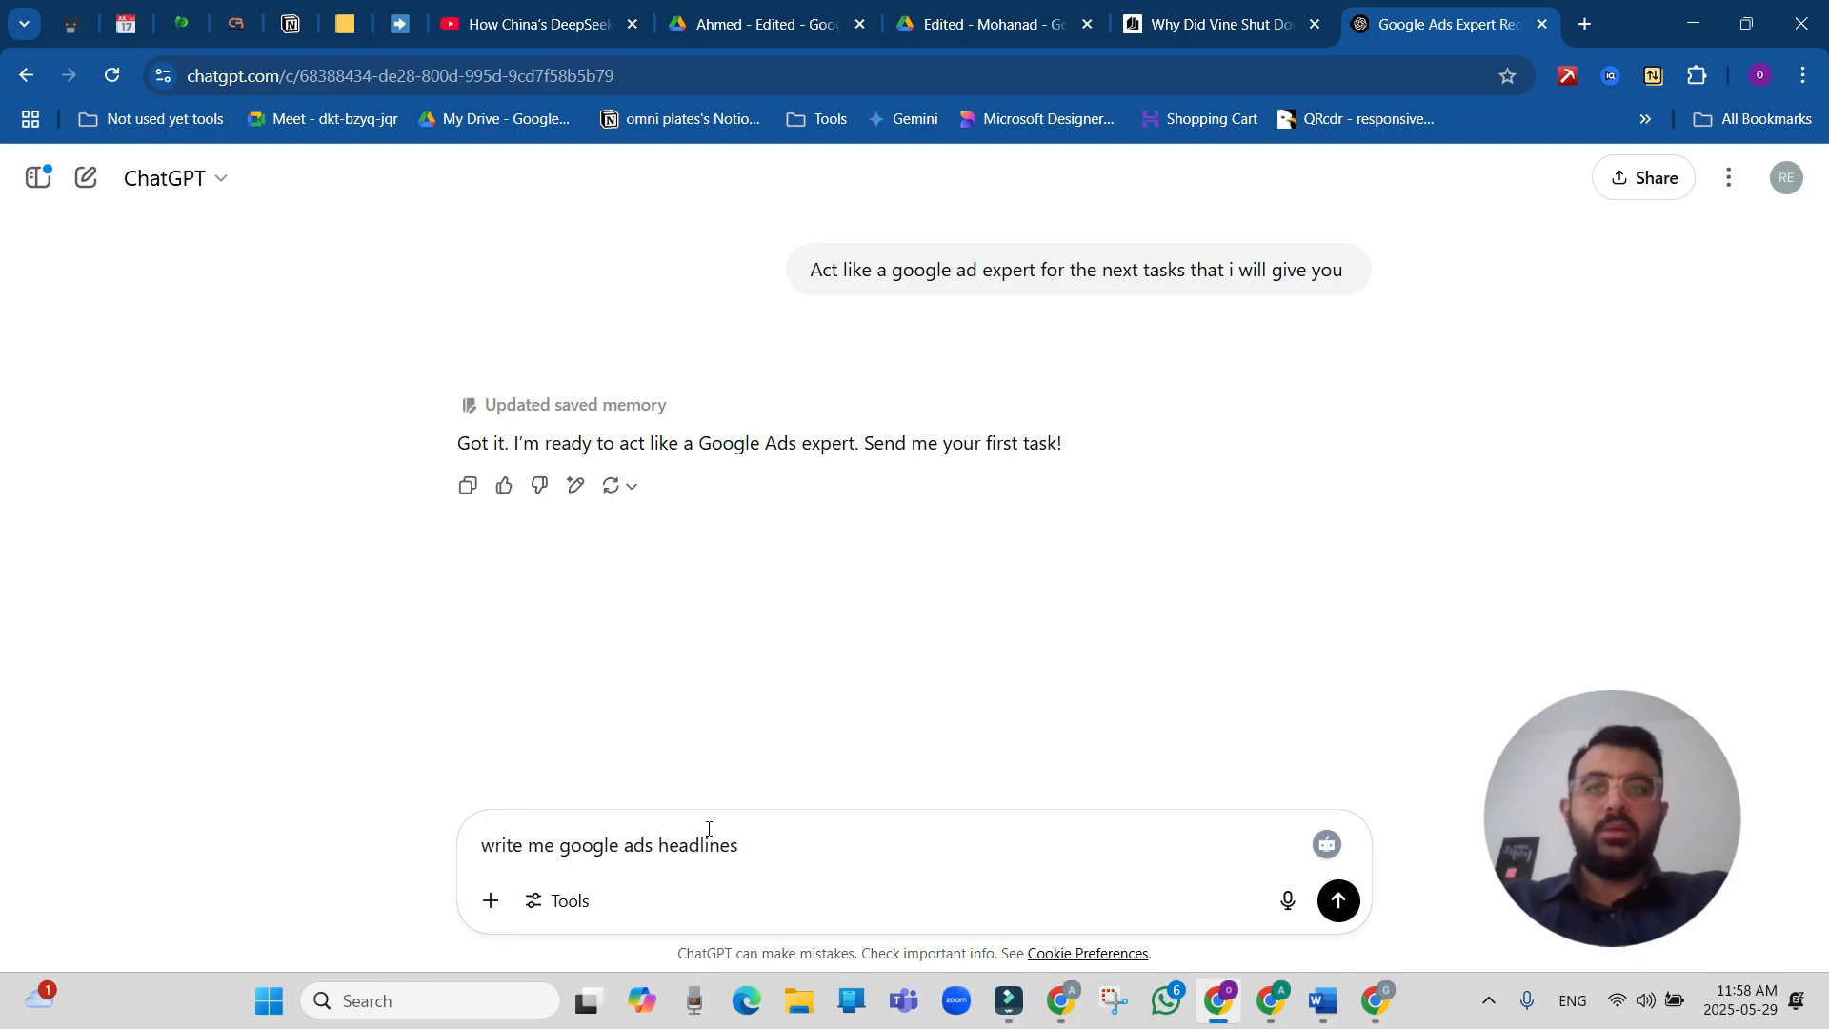
{"action": "left_click", "coordinate": [658, 850]}
{"action": "key", "text": "BackSpace"}
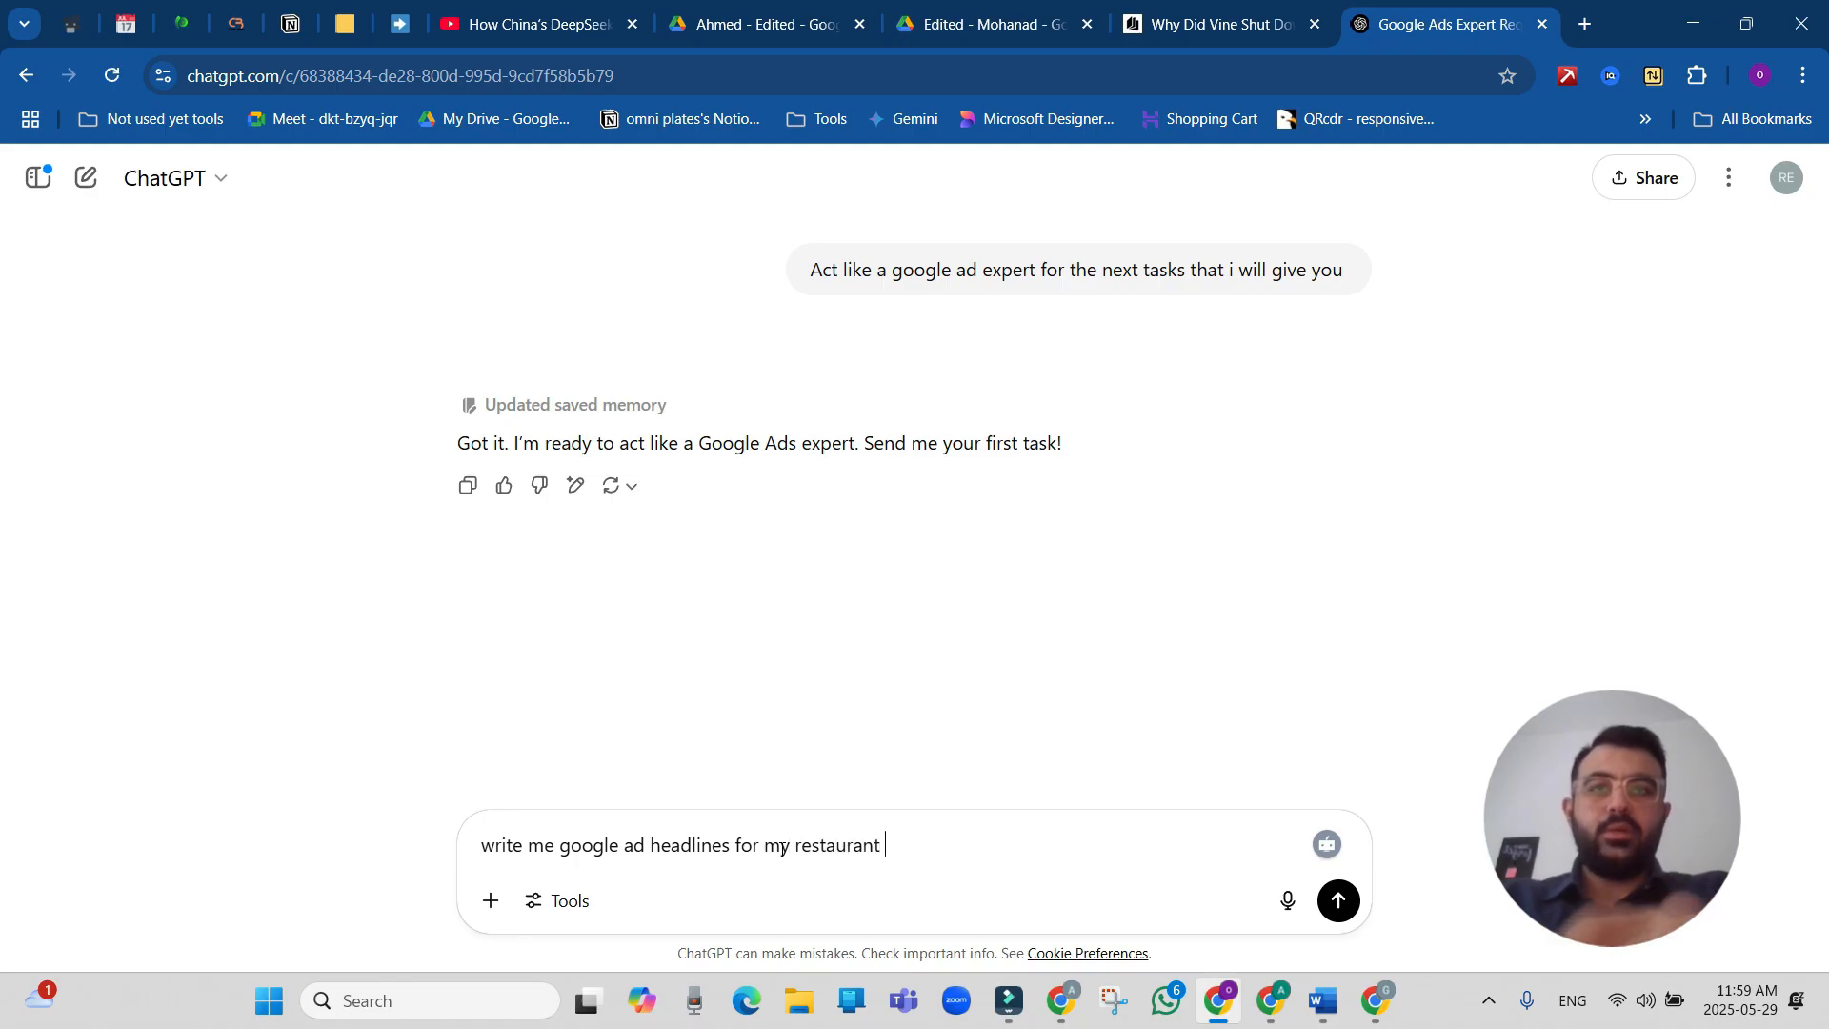
{"action": "type", "text": "tha"}
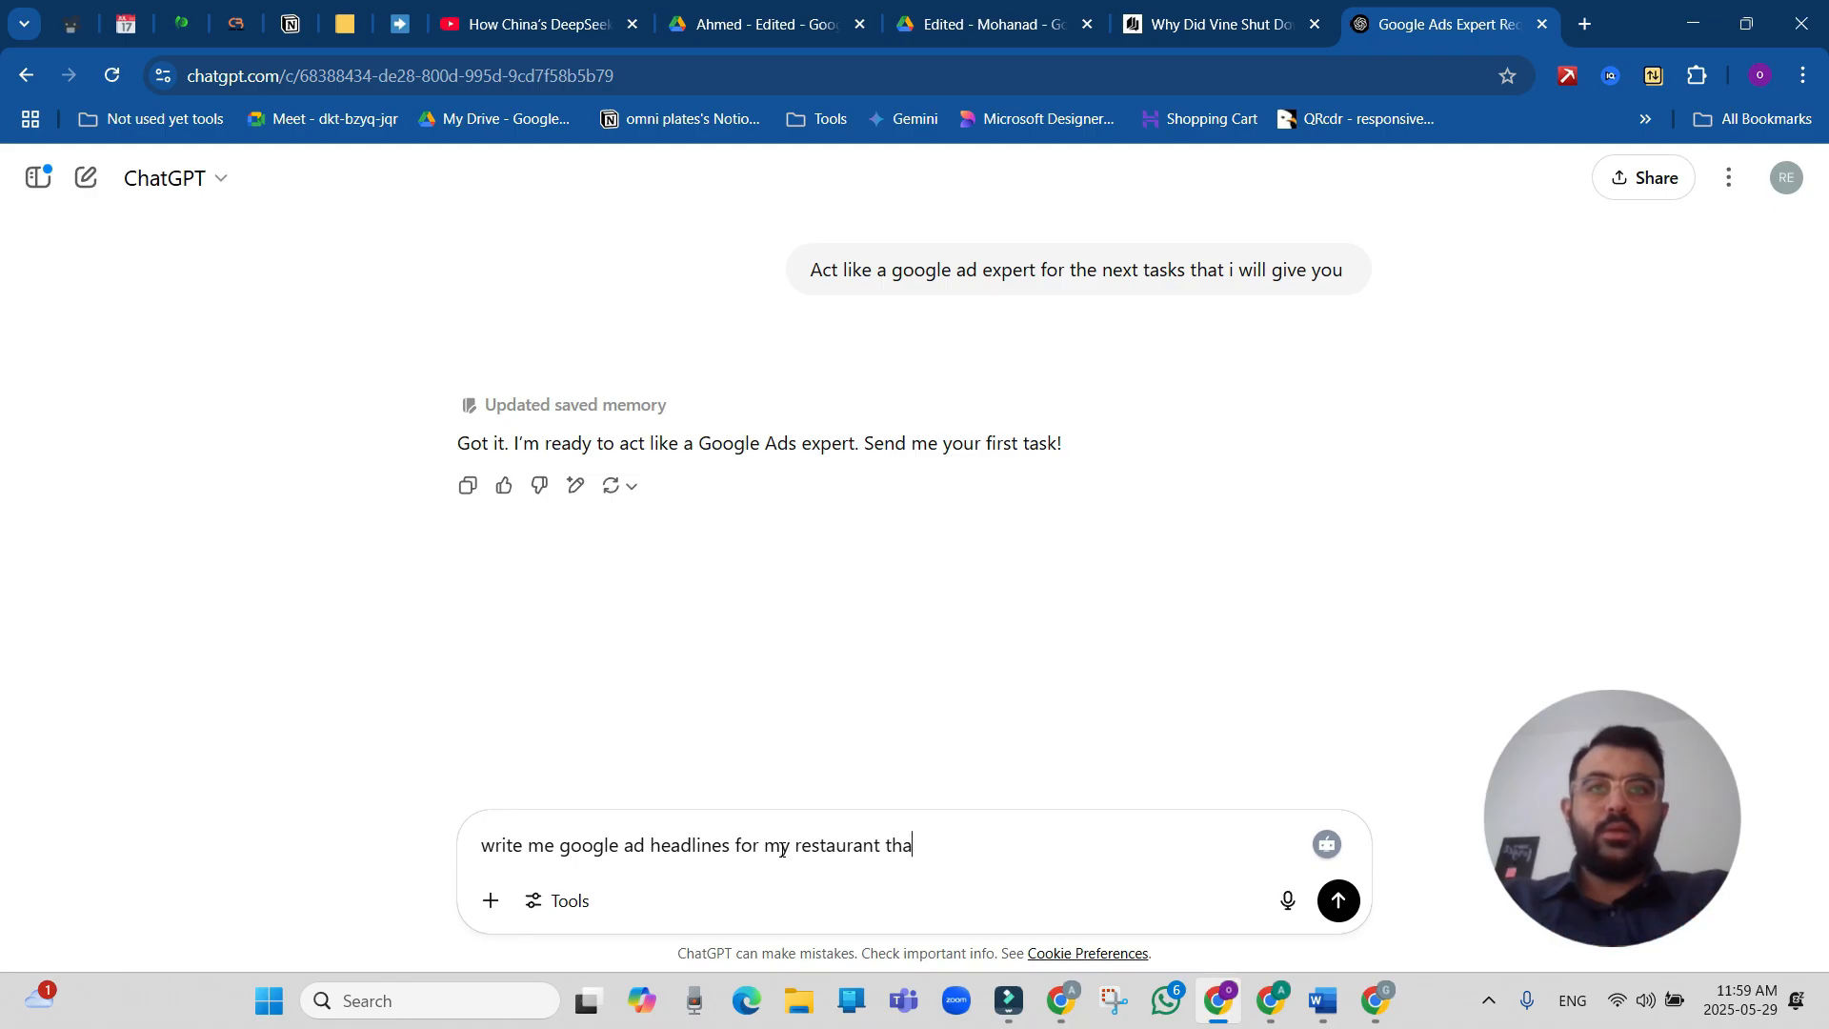
{"action": "key", "text": "BackSpace"}
{"action": "key", "text": "BackSpace"}
{"action": "type", "text": "argeting these "}
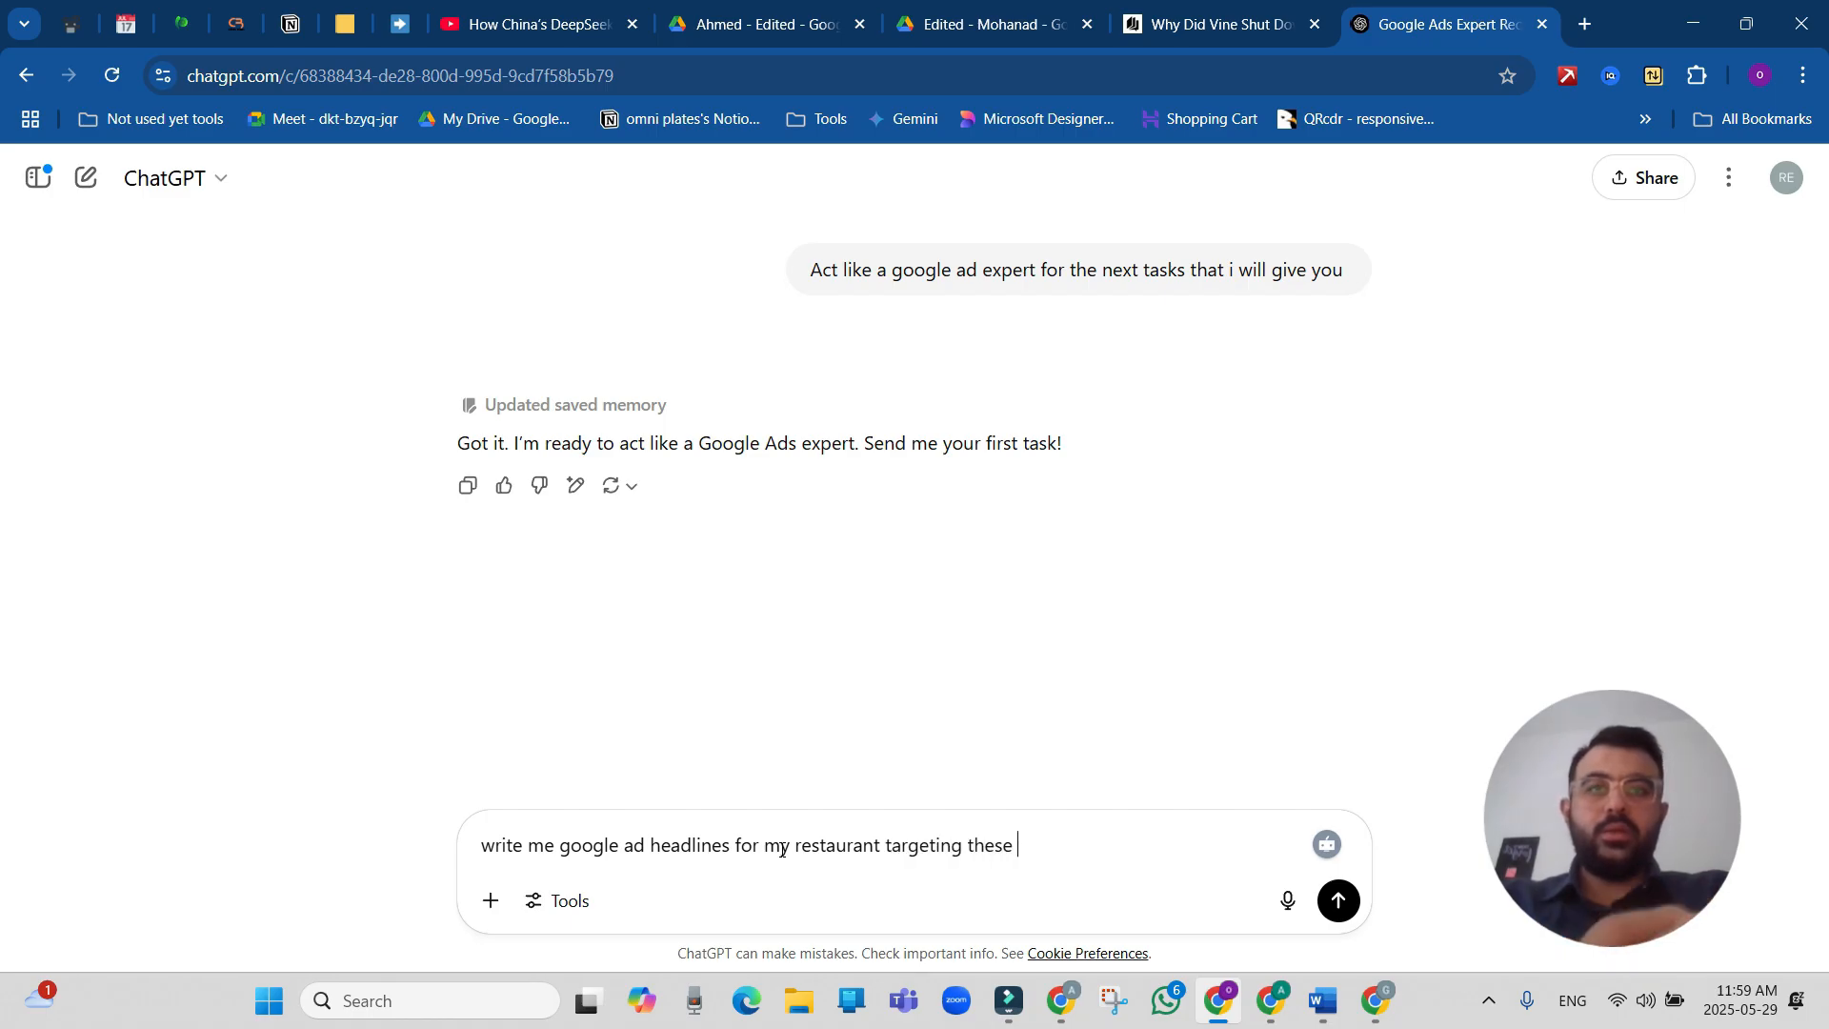
{"action": "type", "text": "keywords and keep"}
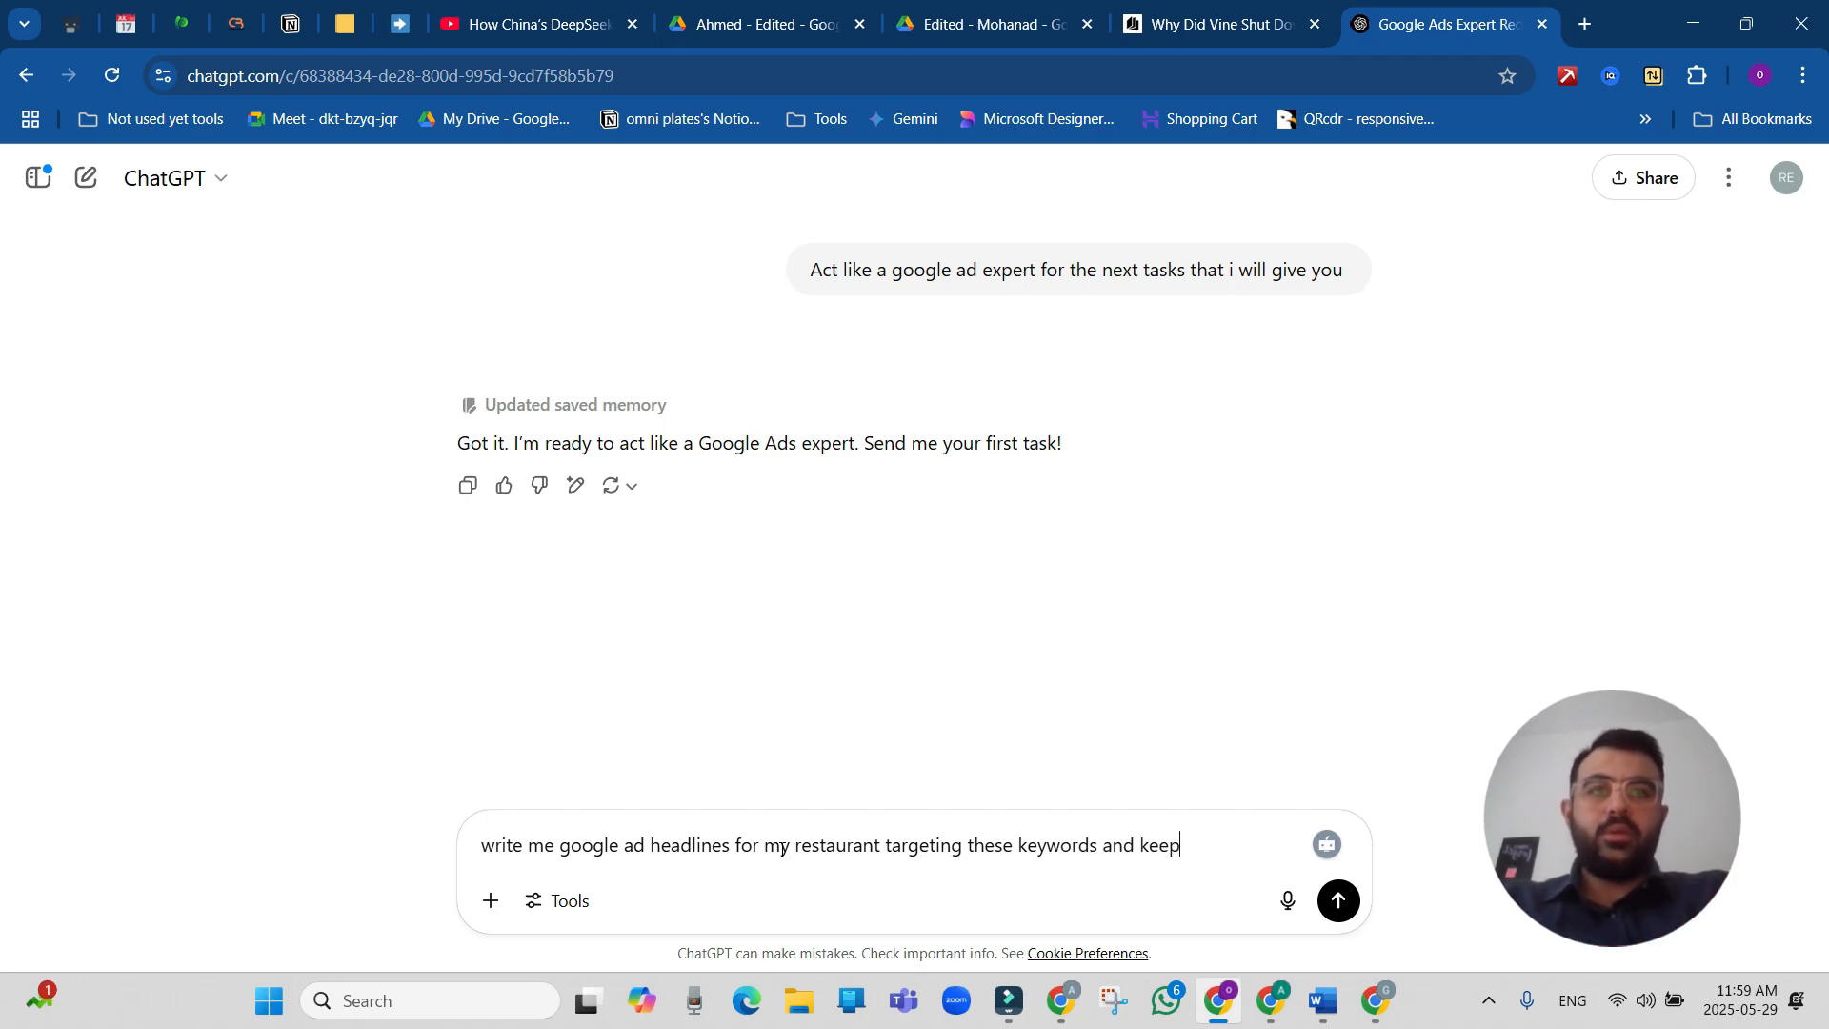
{"action": "type", "text": " the headline"}
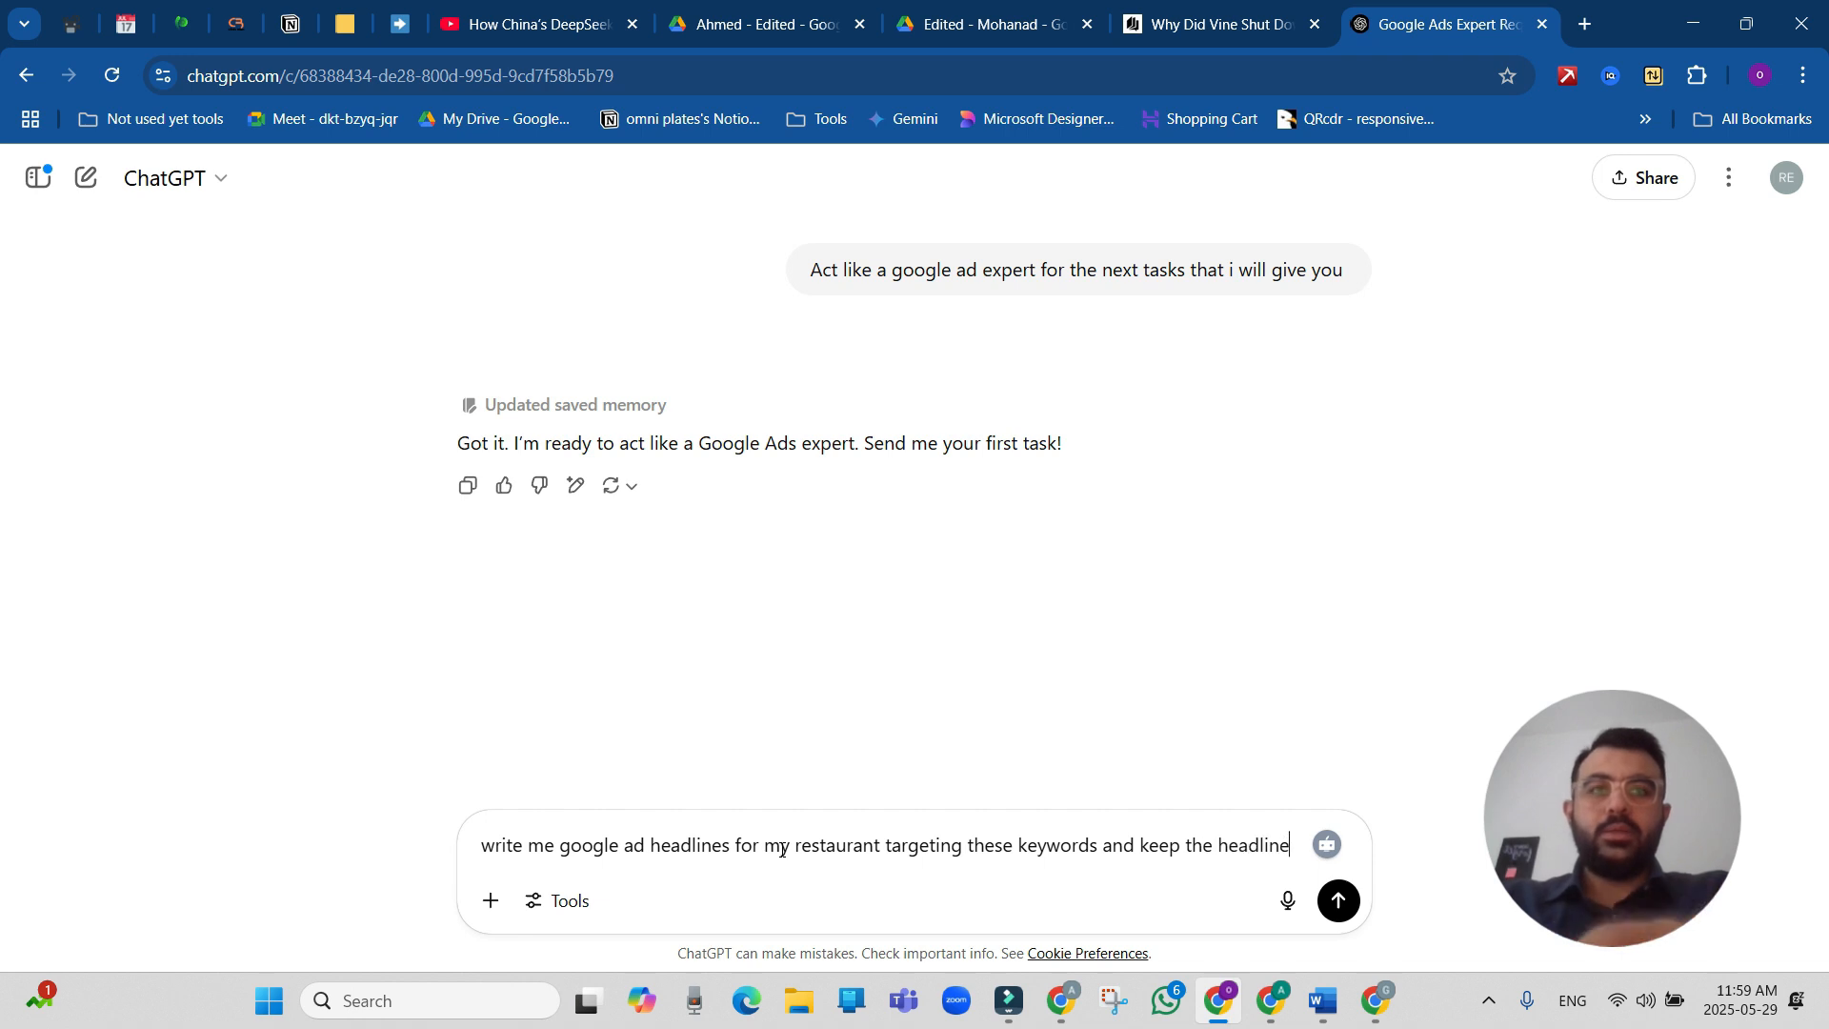
{"action": "type", "text": "s 30 cha"}
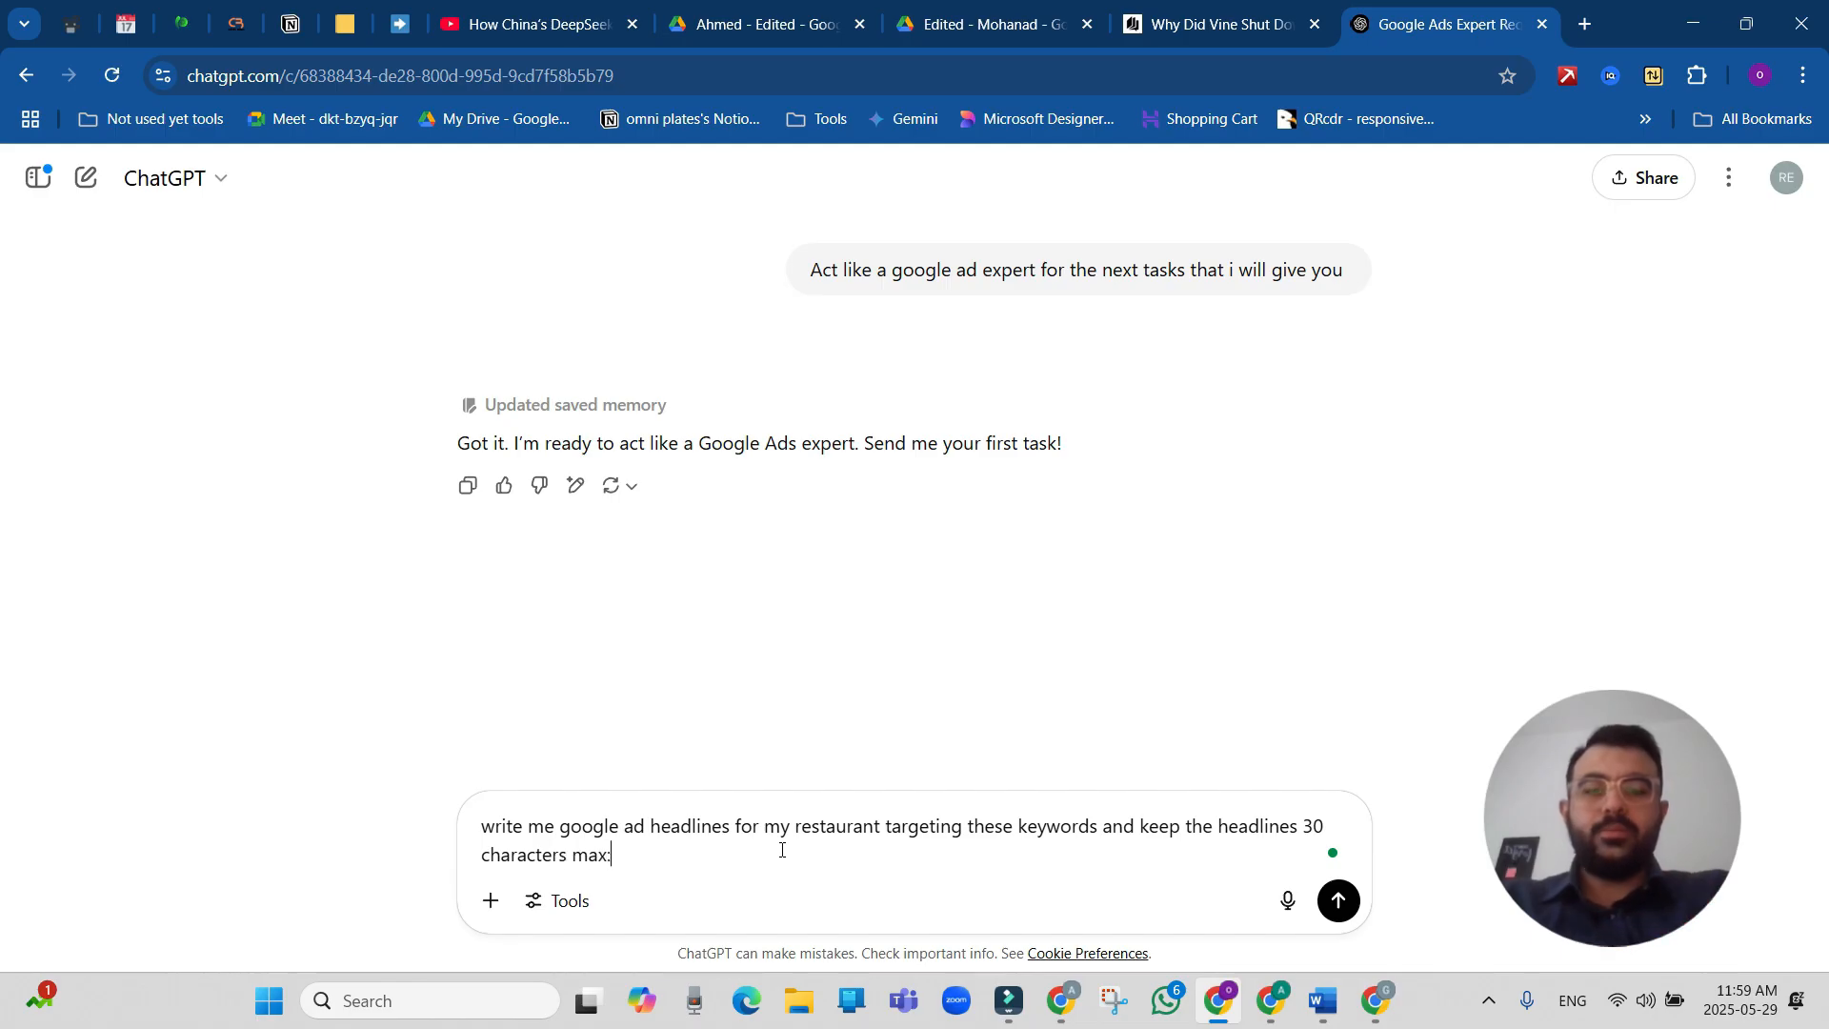
{"action": "type", "text": "racters max:"}
{"action": "type", "text": "\"best pizza near me\" \"best pizza close to me\" \"best pizza near me best\" \"best pizza near me\" \"good pizza close to me\" \"pizza restaurants near me\""}
{"action": "key", "text": "Return"}
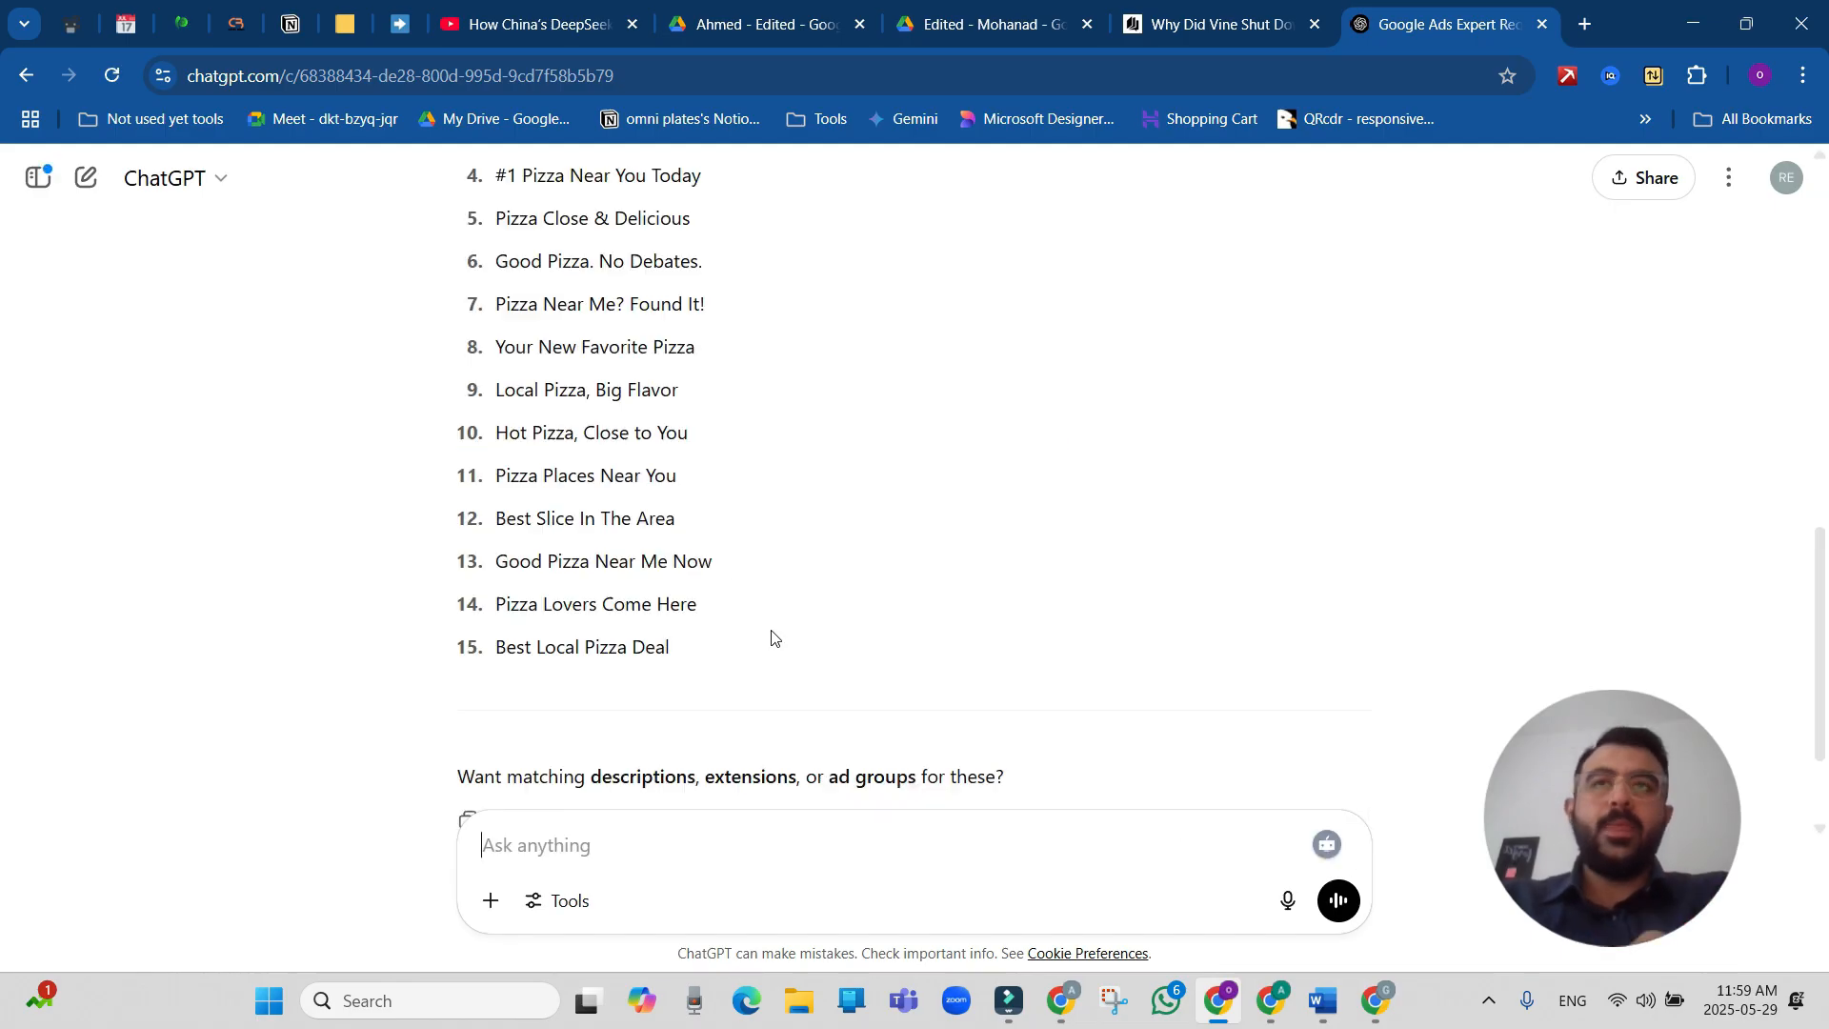
Copy ChatGPT's headline "Best Pizza Near You" without the emoji into the sixth headline field in Google Ads.
{"action": "scroll", "coordinate": [768, 634], "scroll_direction": "up", "scroll_amount": 1}
{"action": "scroll", "coordinate": [772, 639], "scroll_direction": "up", "scroll_amount": 3}
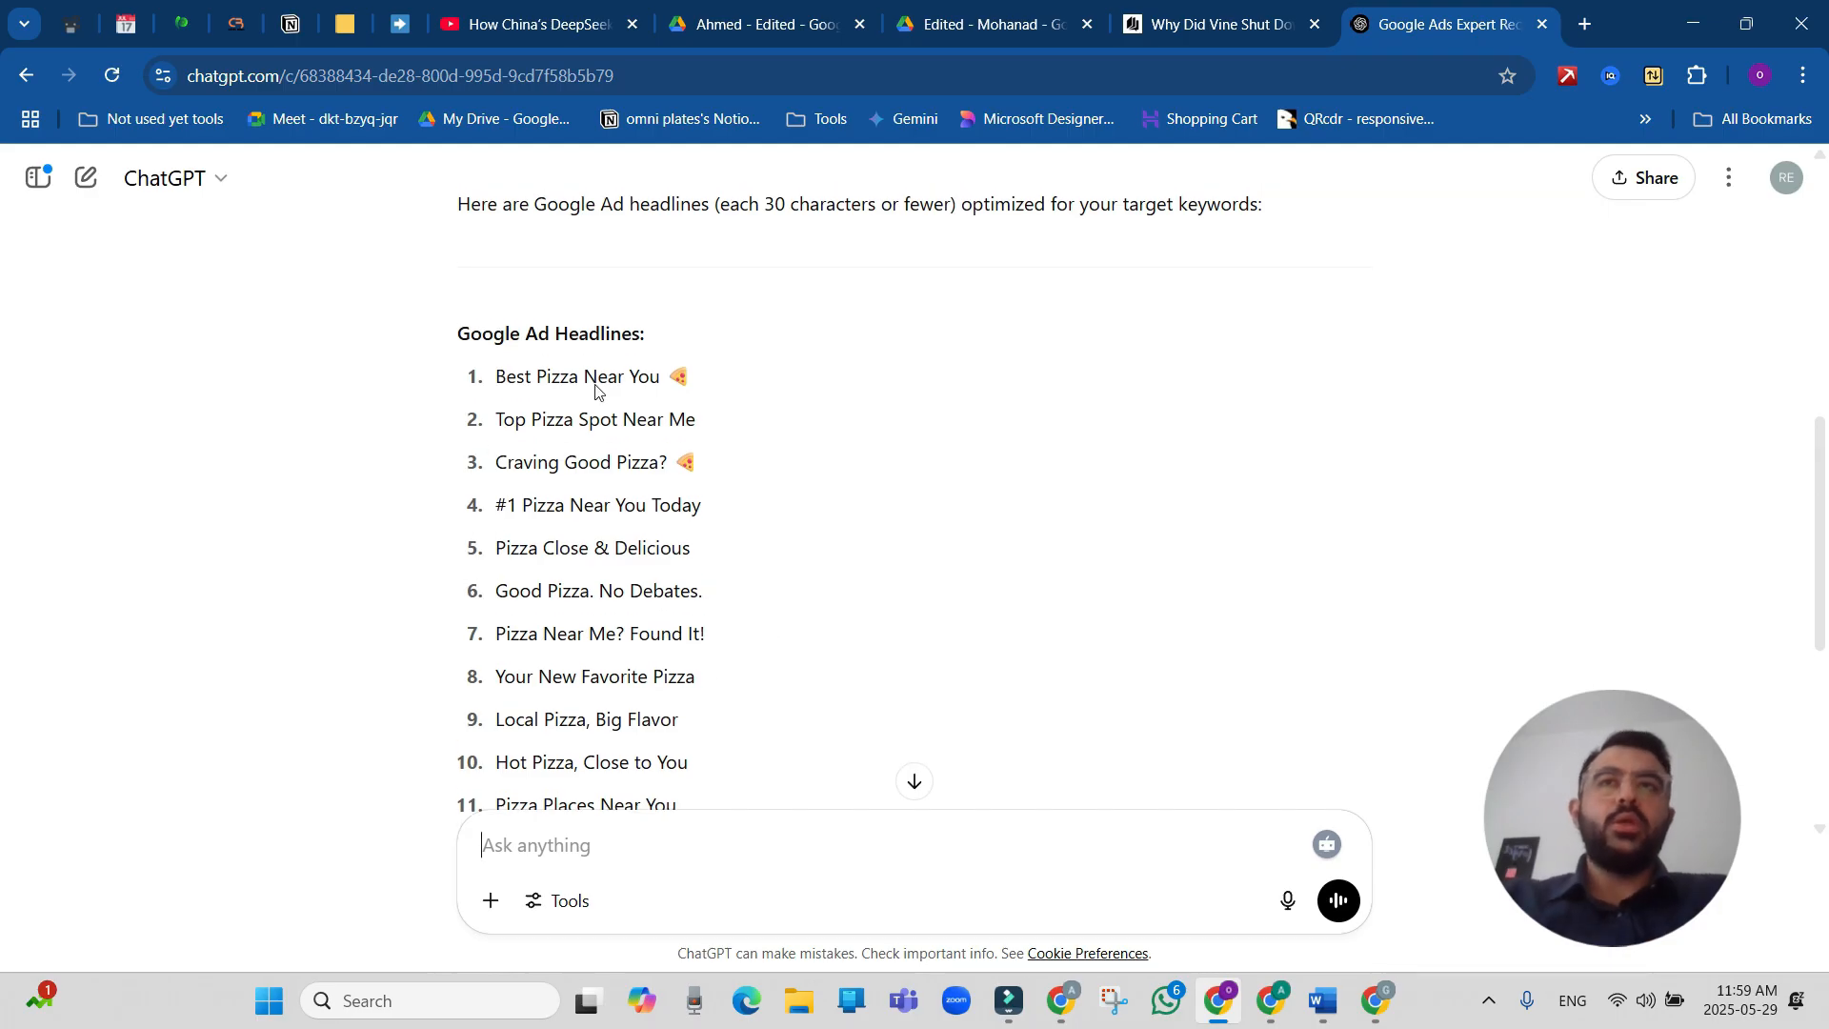
{"action": "left_click_drag", "start_coordinate": [674, 377], "coordinate": [495, 371]}
{"action": "key", "text": "ctrl+c"}
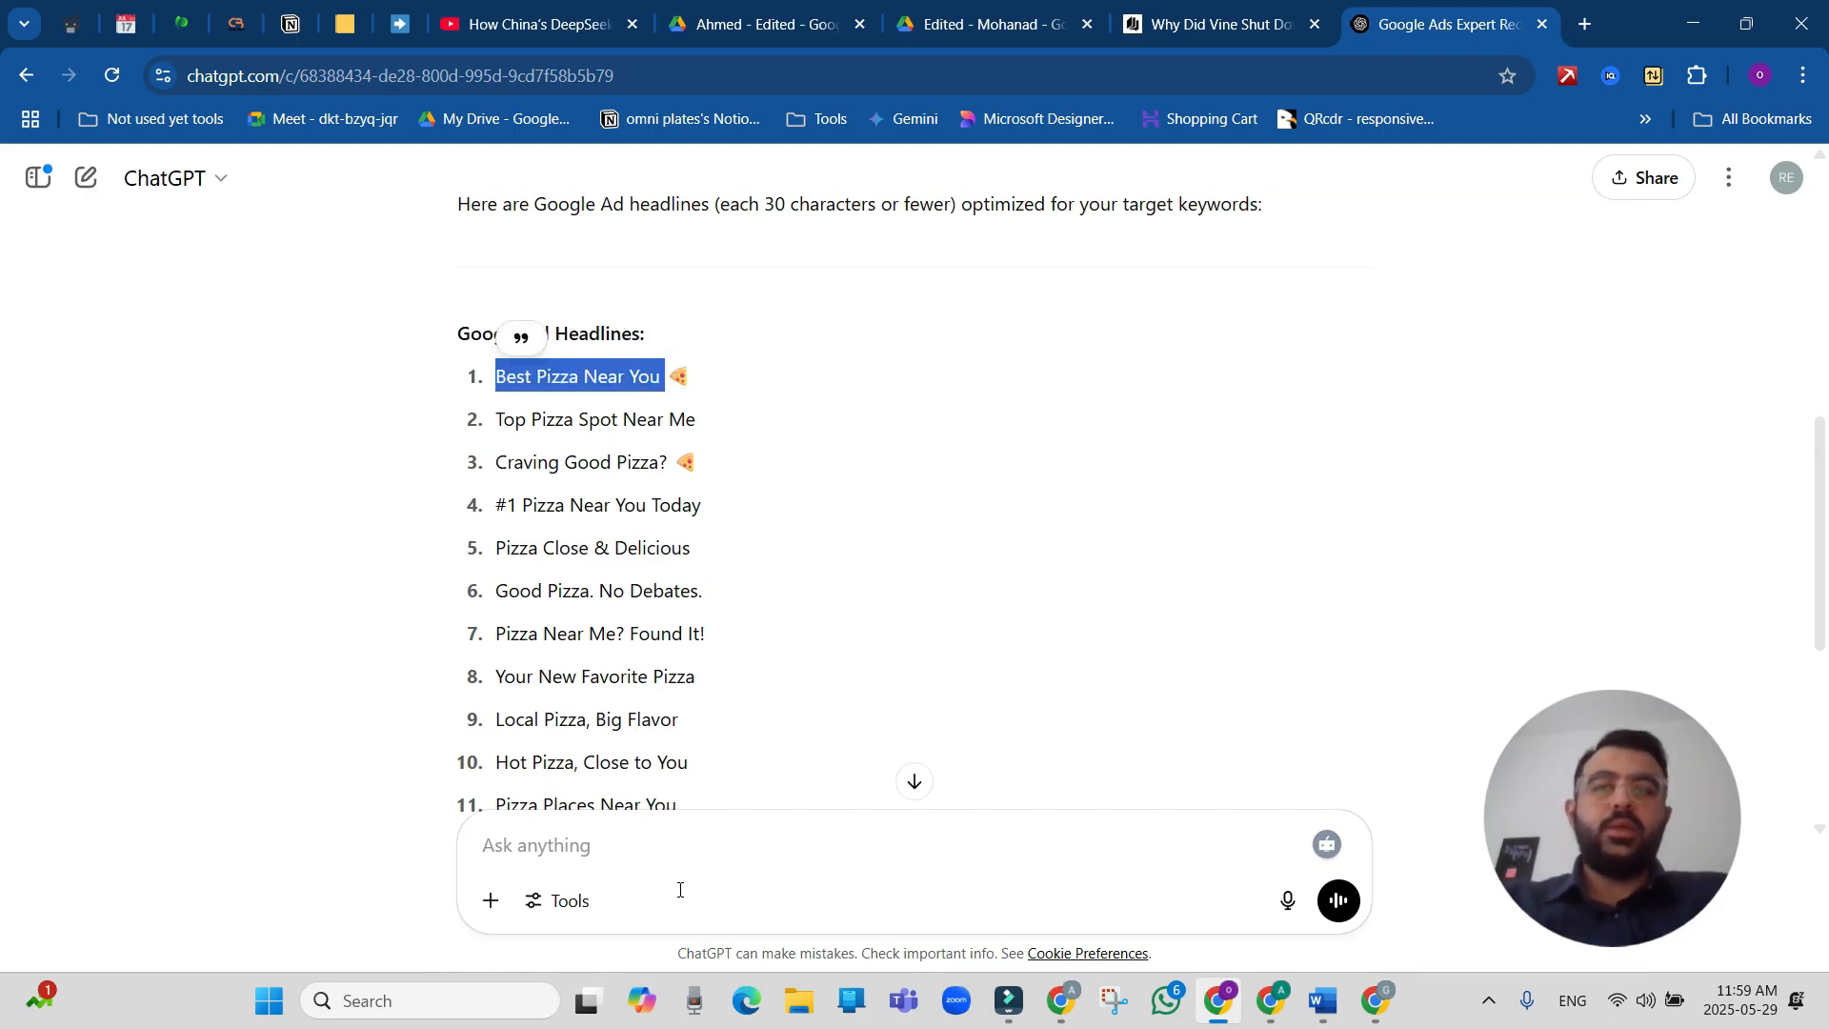
{"action": "left_click", "coordinate": [1273, 1000]}
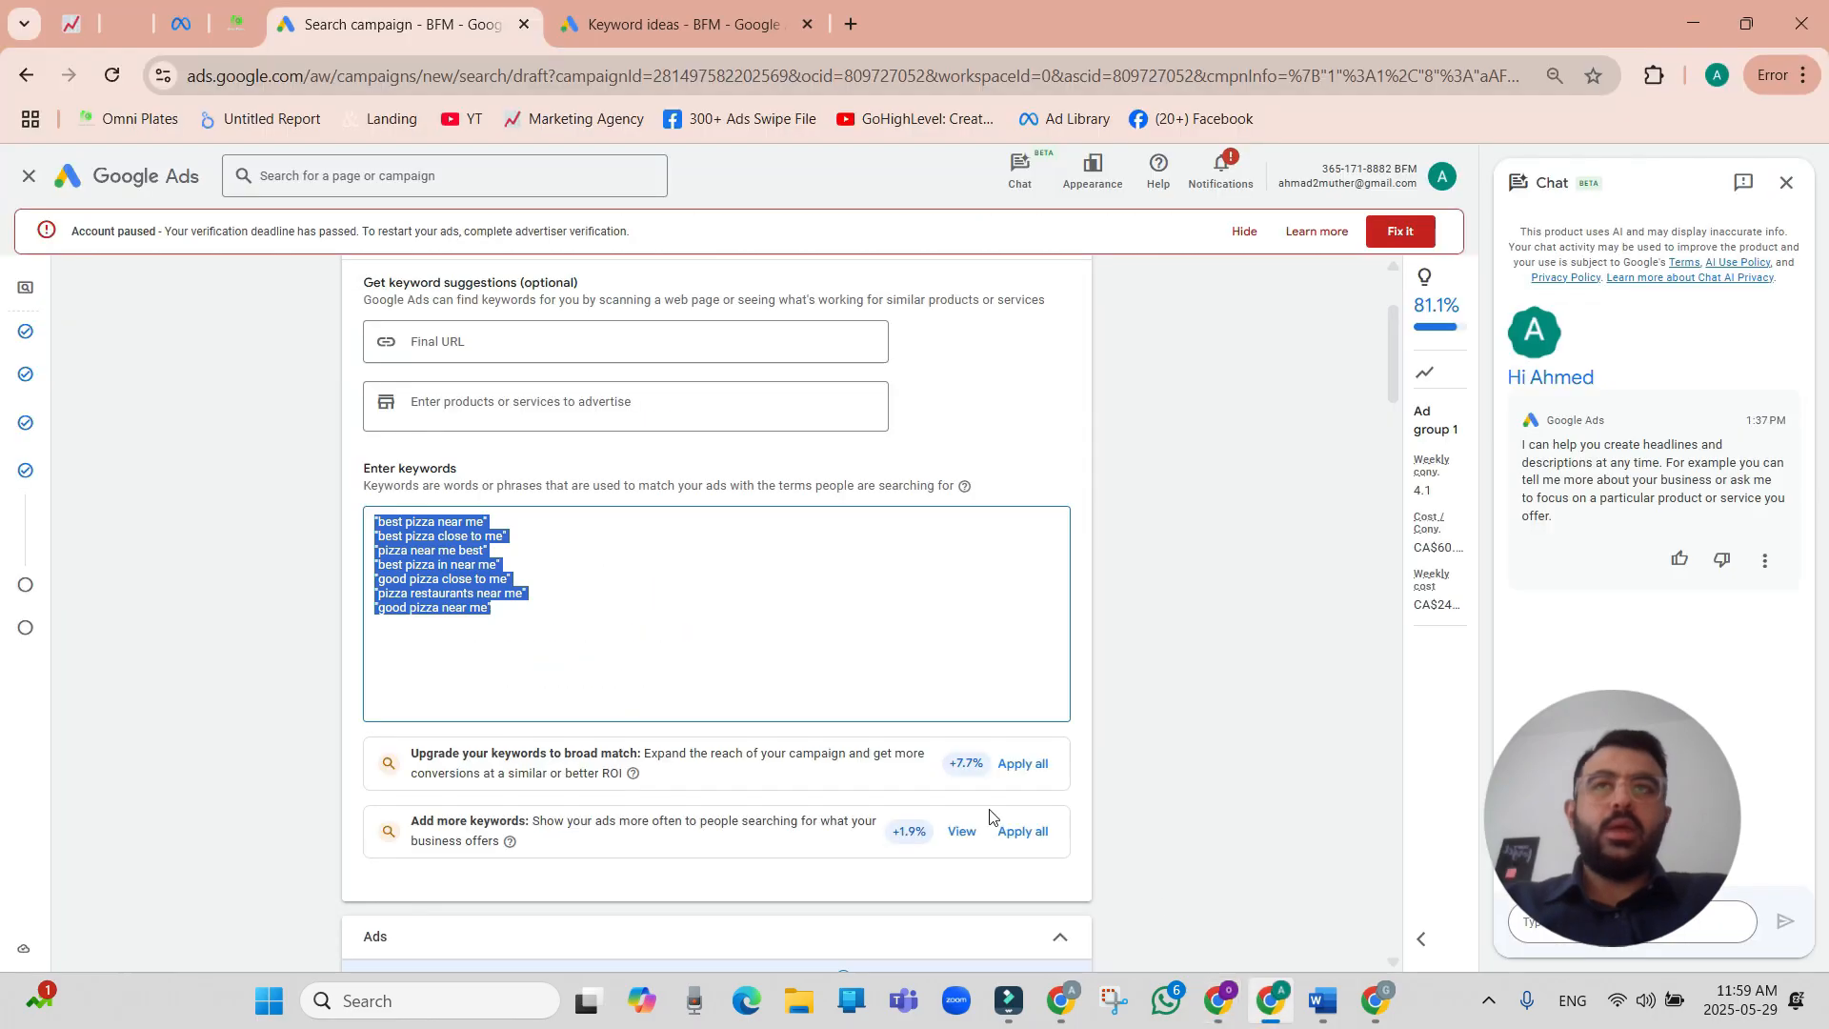
{"action": "scroll", "coordinate": [680, 641], "scroll_direction": "down", "scroll_amount": 15}
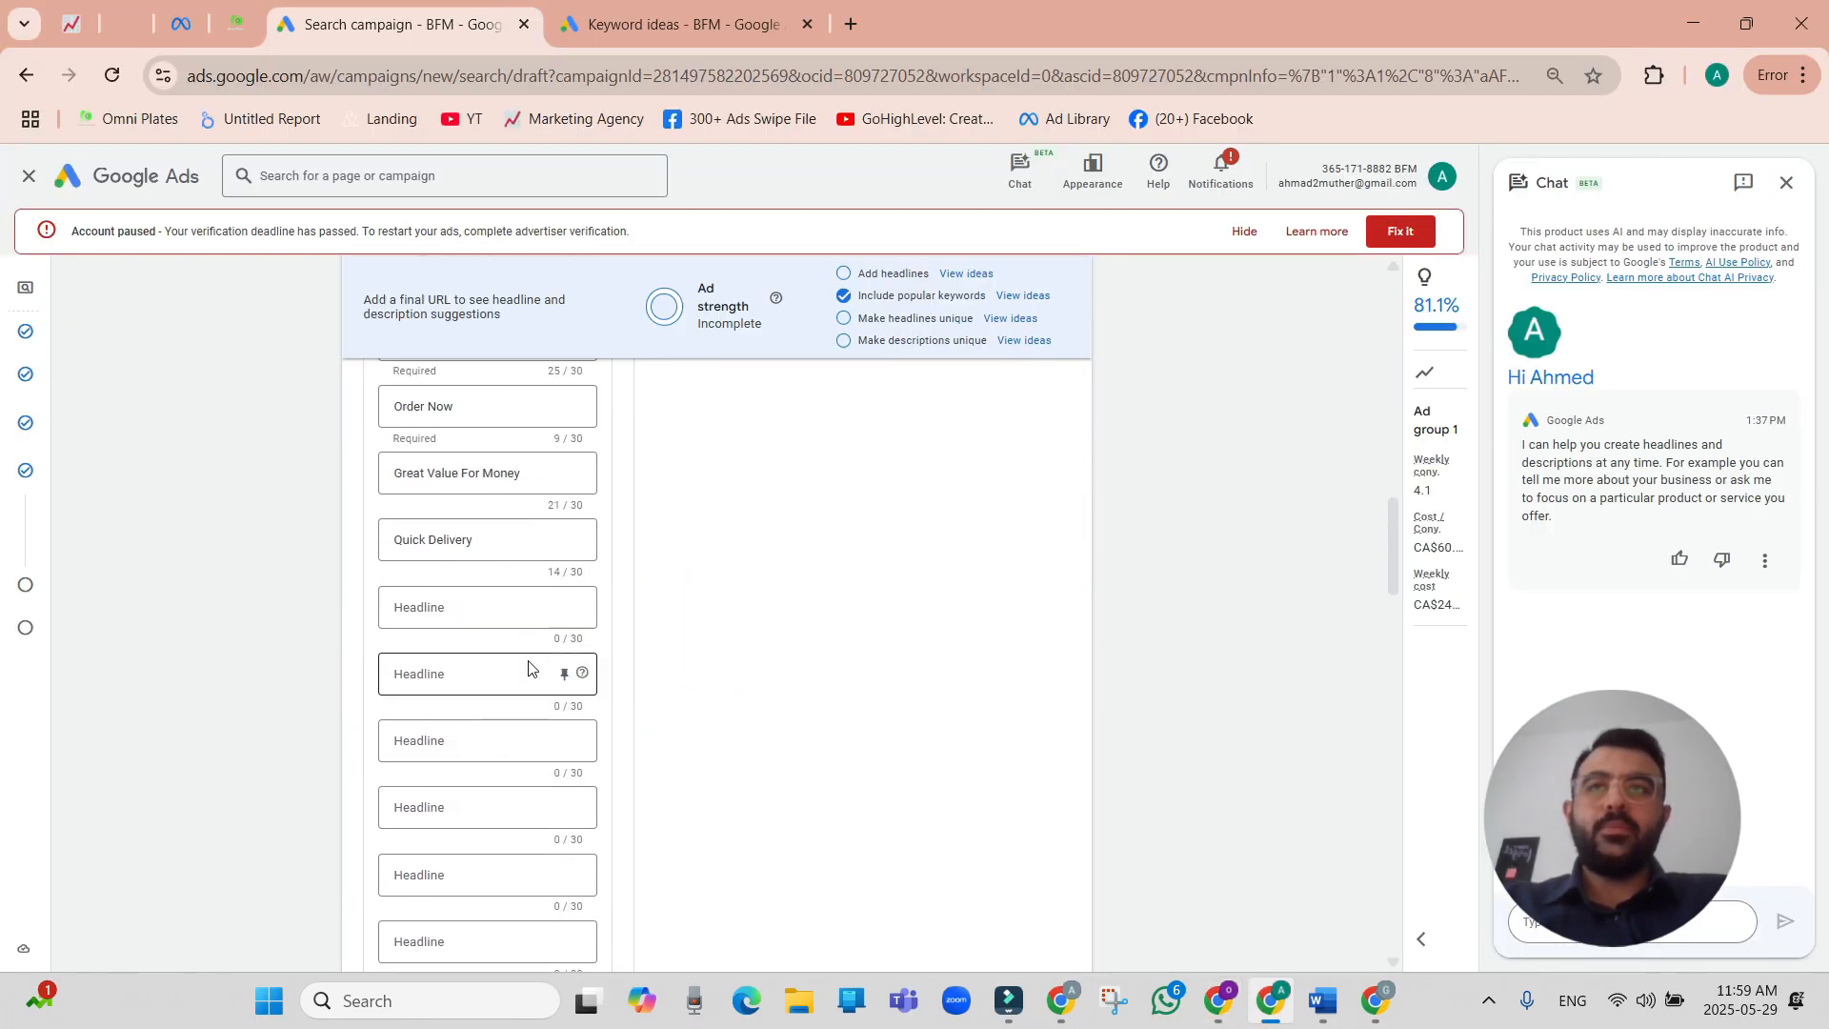
{"action": "left_click", "coordinate": [478, 599]}
{"action": "key", "text": "ctrl+v"}
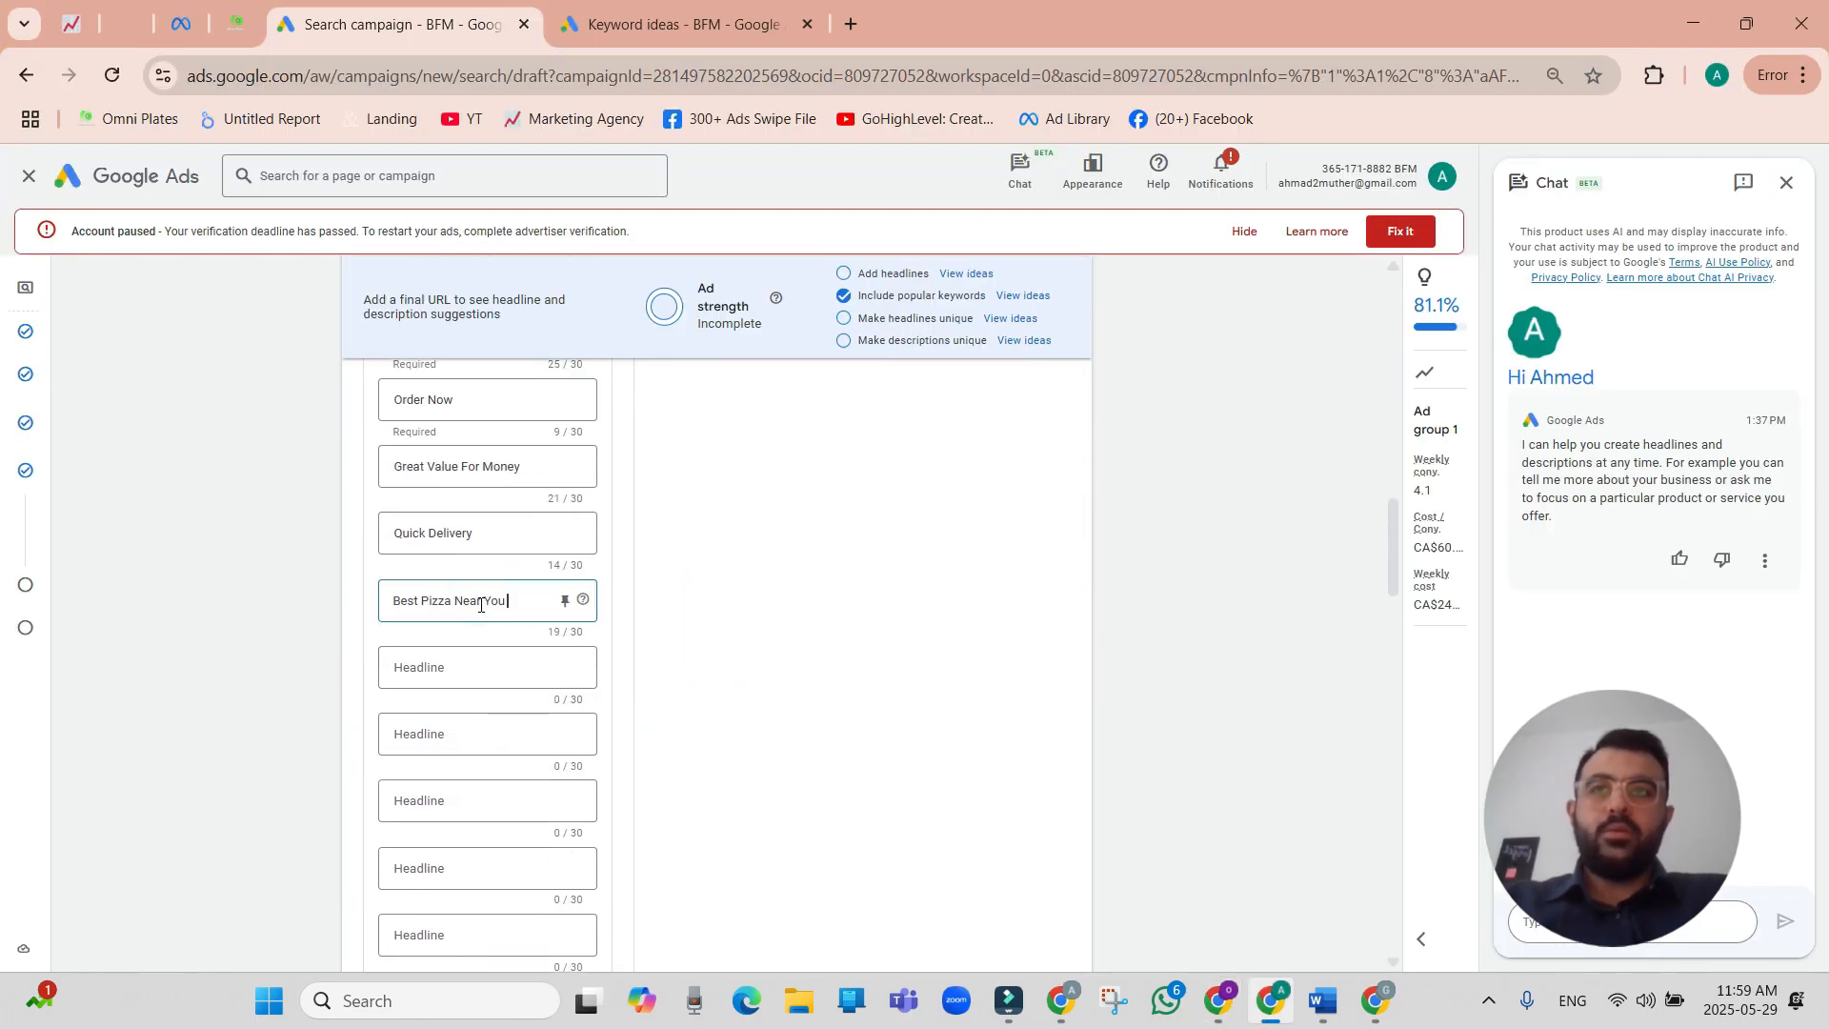
Copy ChatGPT's headline "Top Pizza Spot Near Me" into the seventh headline field in Google Ads.
{"action": "left_click", "coordinate": [473, 670]}
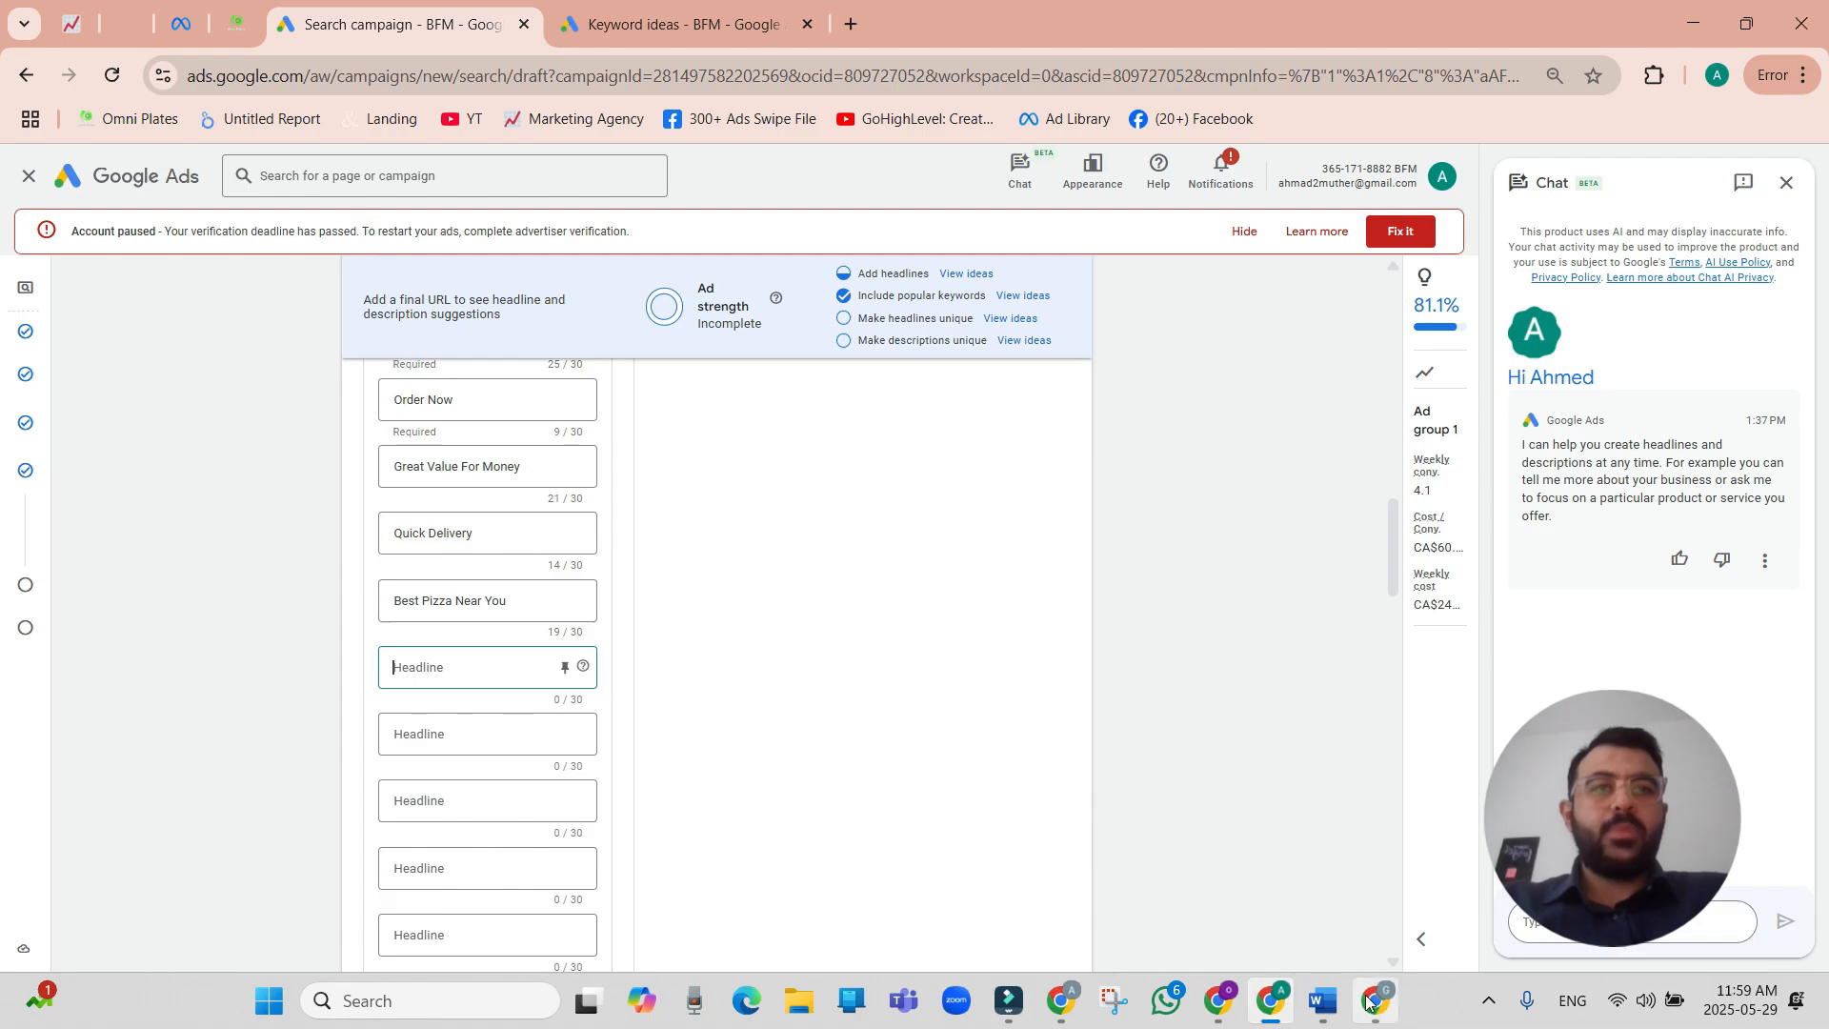
{"action": "left_click", "coordinate": [1219, 1000]}
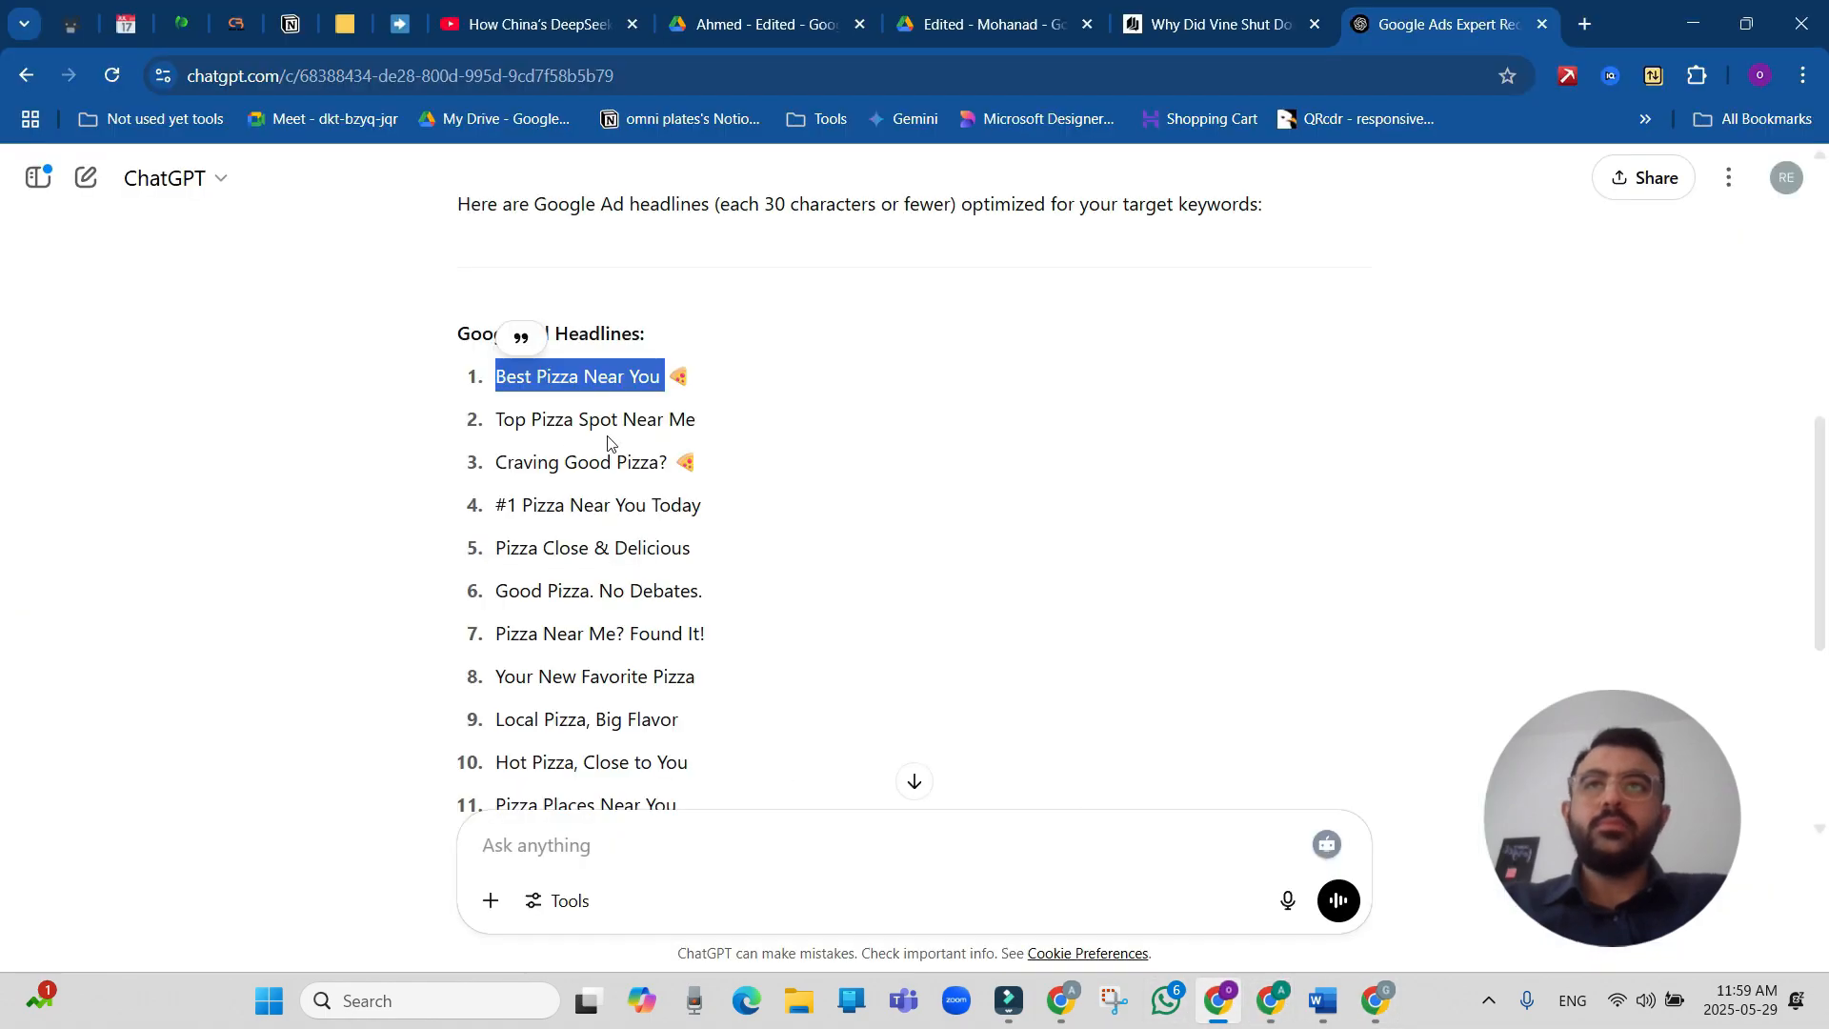
{"action": "left_click_drag", "start_coordinate": [700, 424], "coordinate": [493, 422]}
{"action": "key", "text": "ctrl+c"}
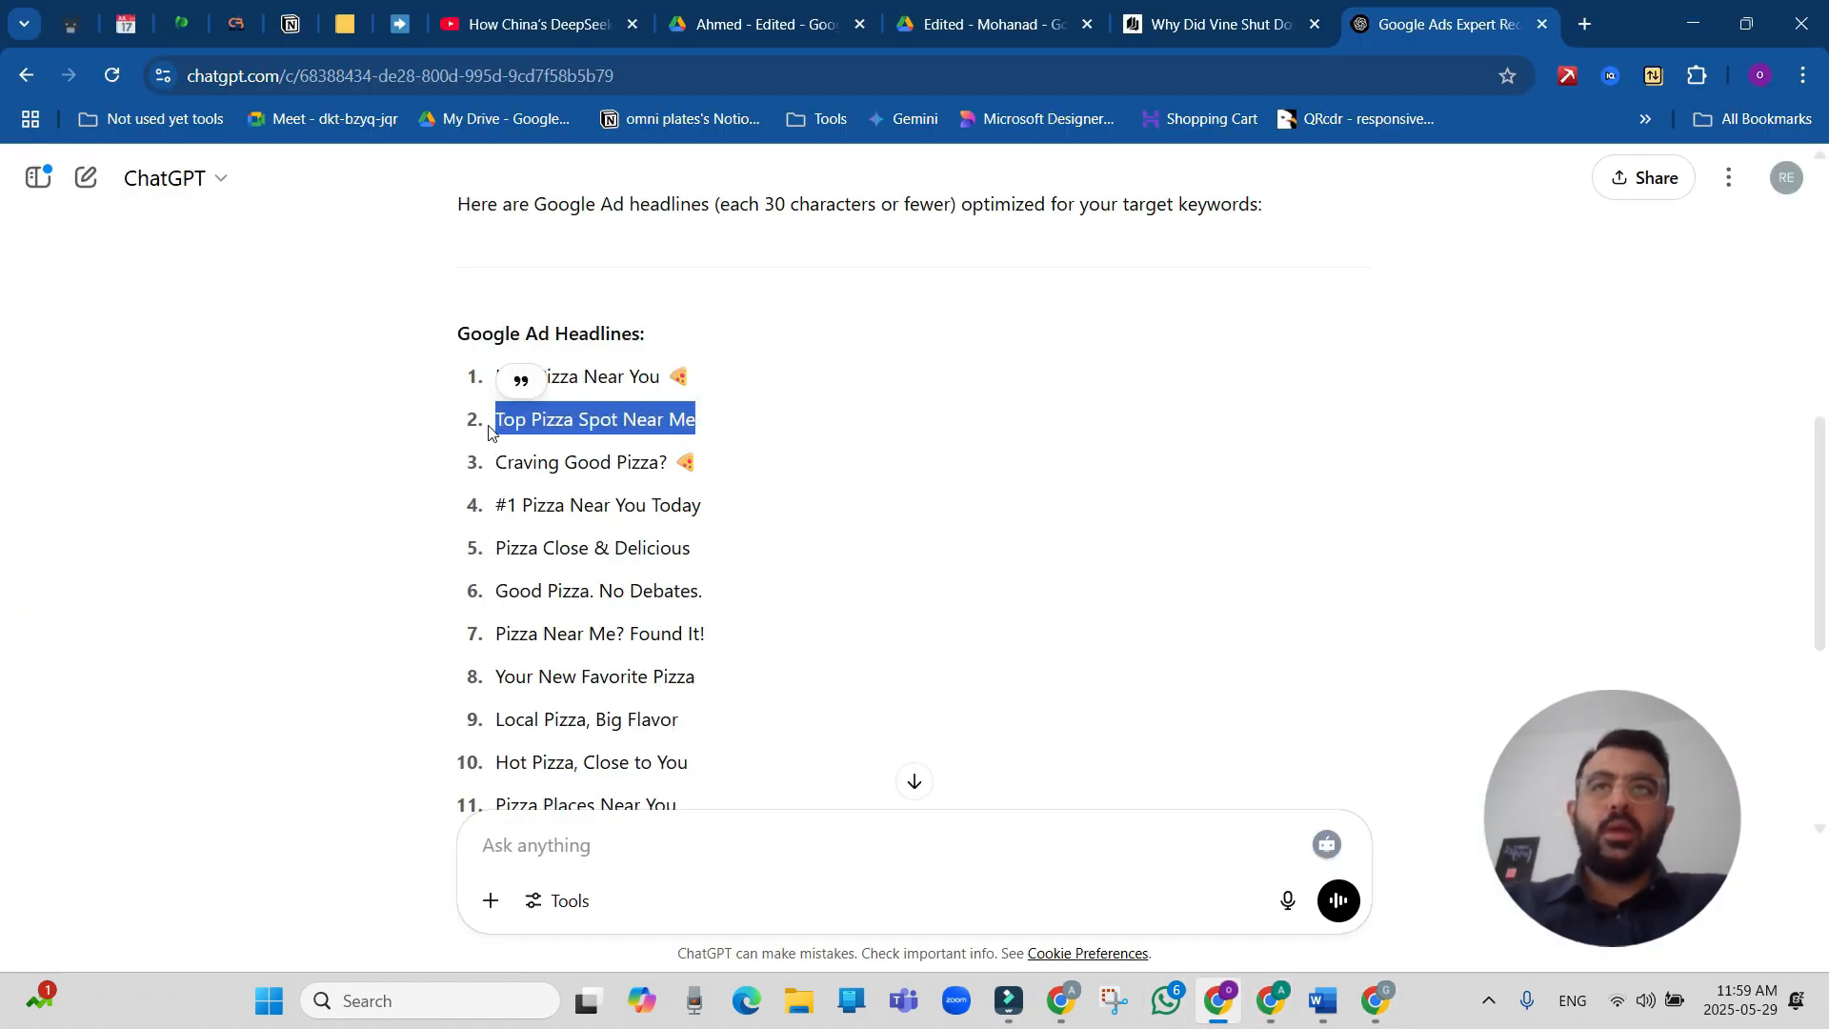
{"action": "left_click", "coordinate": [1277, 1000]}
{"action": "key", "text": "ctrl+v"}
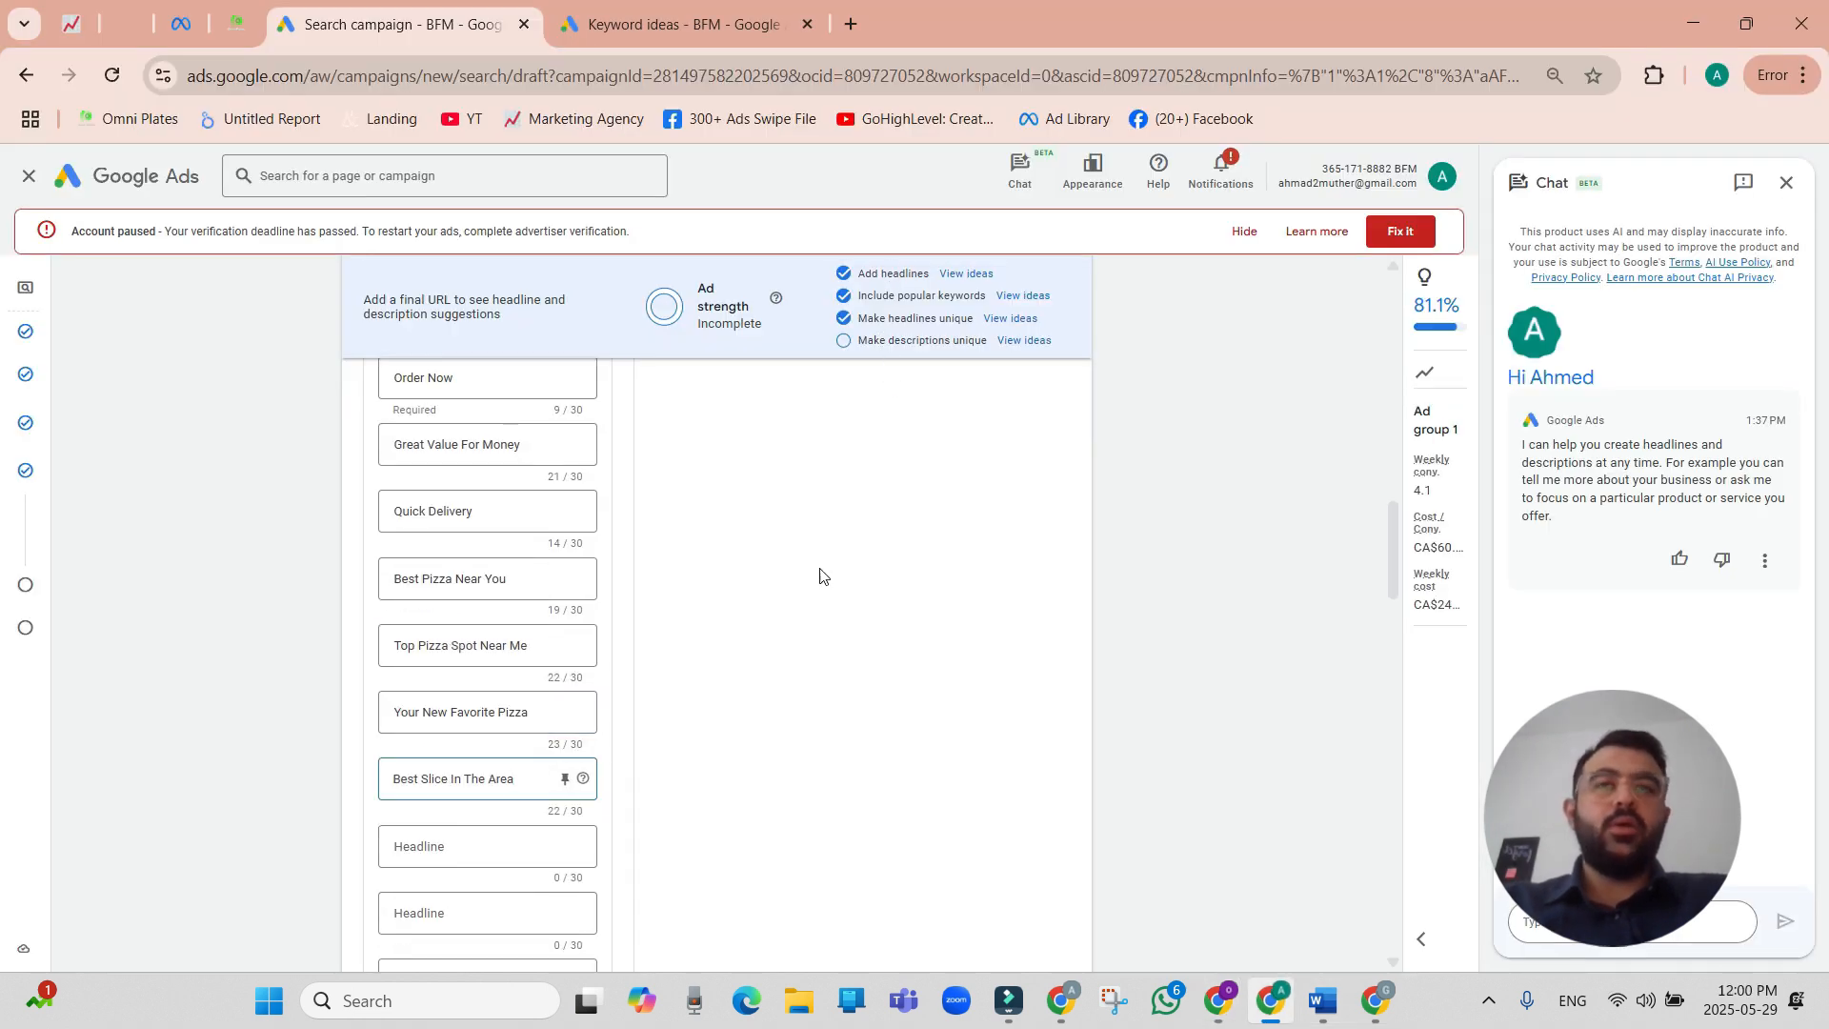
{"action": "scroll", "coordinate": [465, 862], "scroll_direction": "down", "scroll_amount": 4}
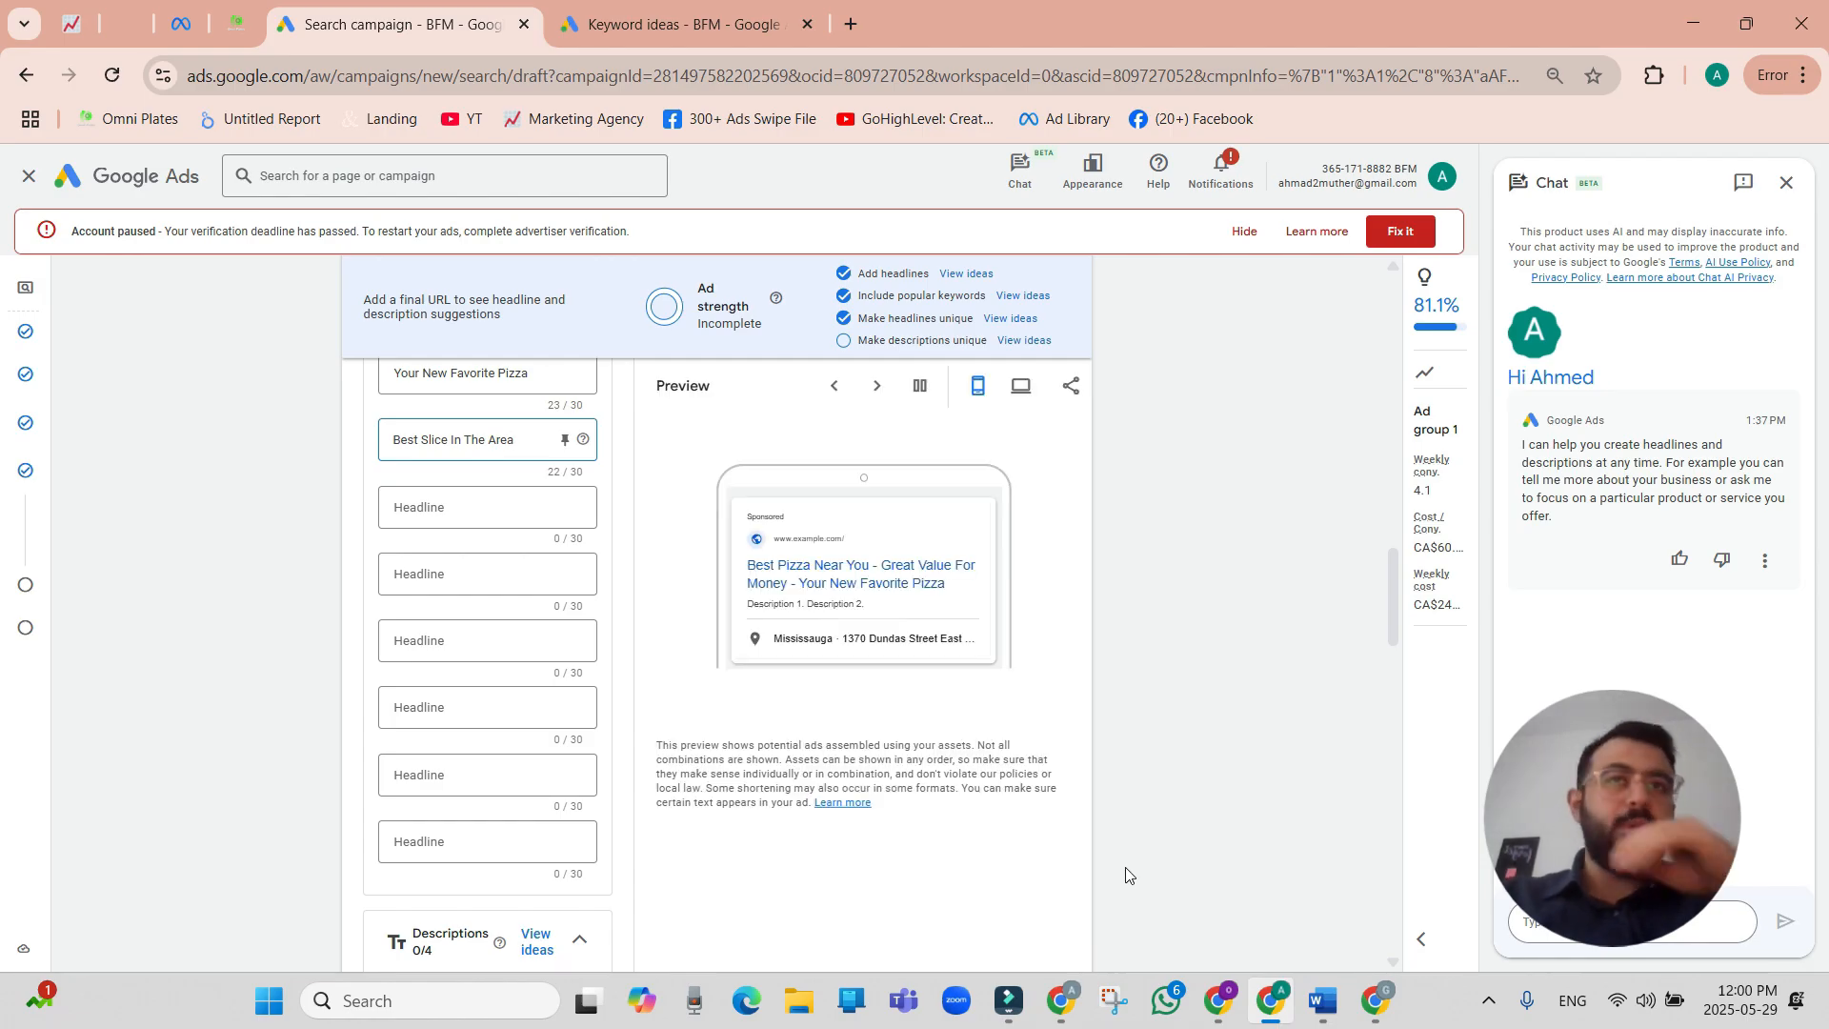
Copy ChatGPT's headline "Best Local Pizza Deal" into the tenth headline field in Google Ads.
{"action": "left_click", "coordinate": [1219, 1000]}
{"action": "scroll", "coordinate": [693, 704], "scroll_direction": "down", "scroll_amount": 1}
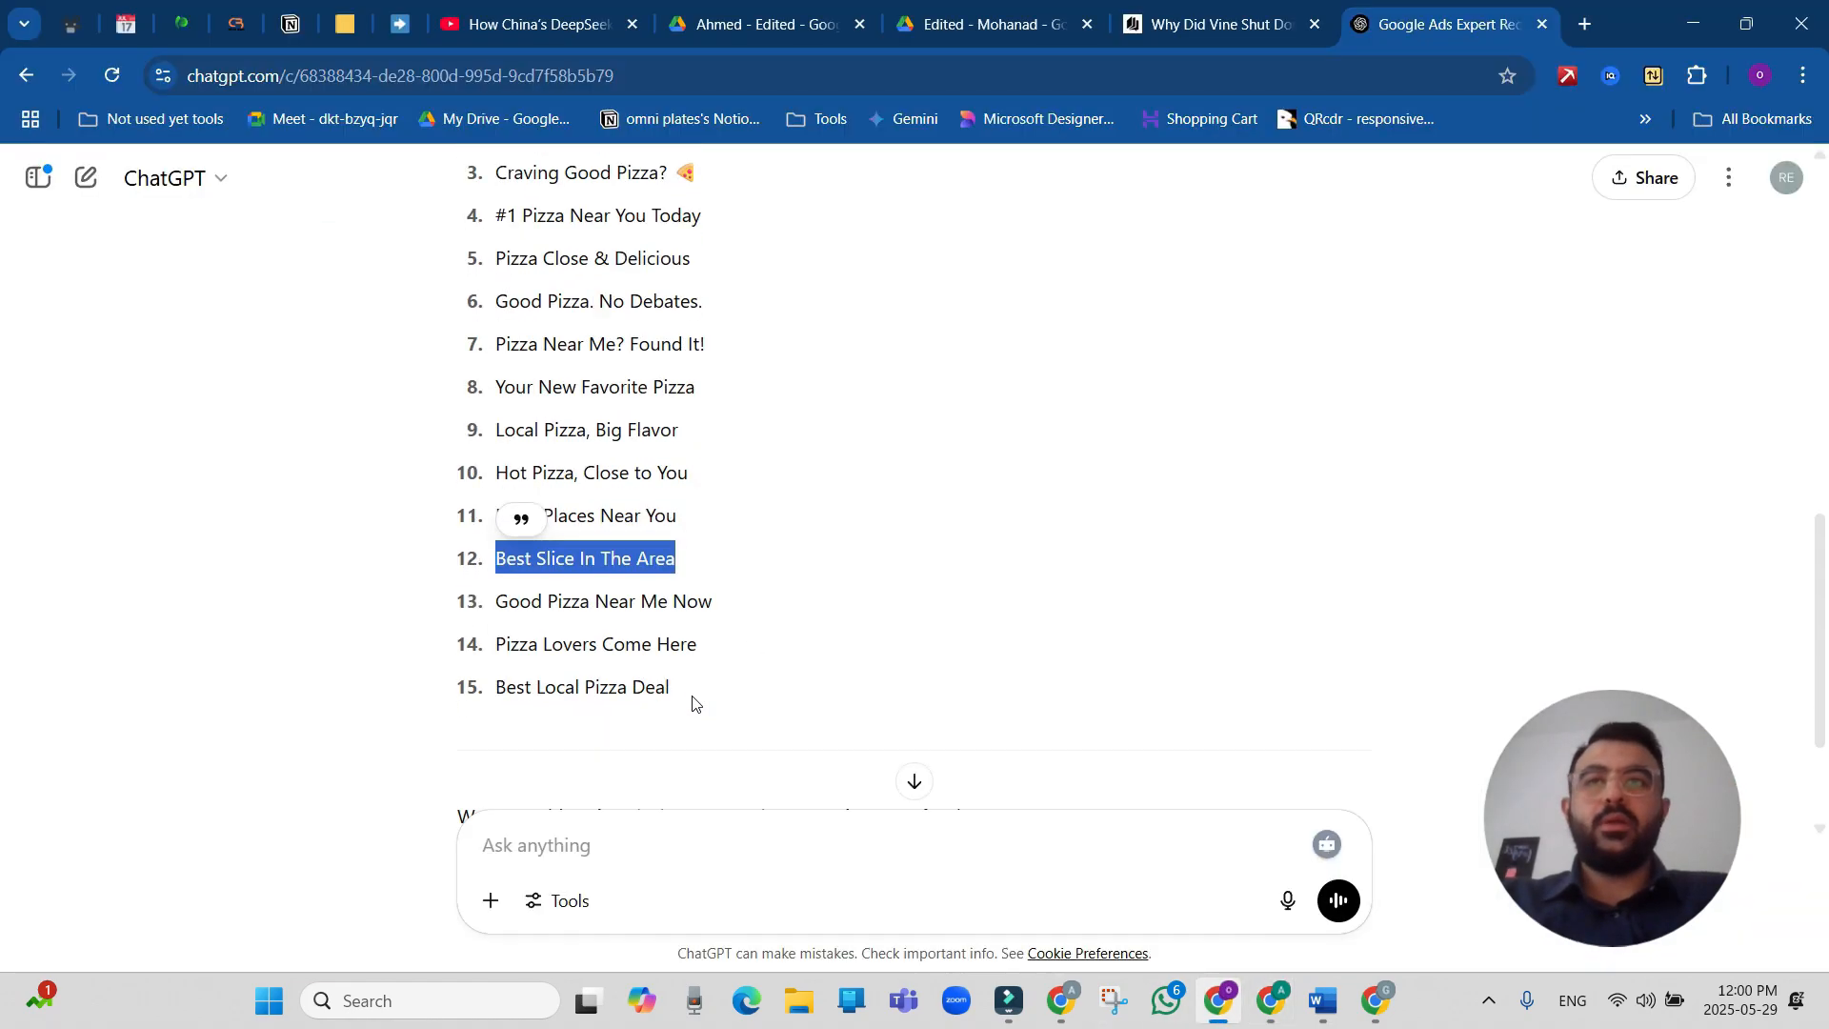
{"action": "triple_click", "coordinate": [696, 641]}
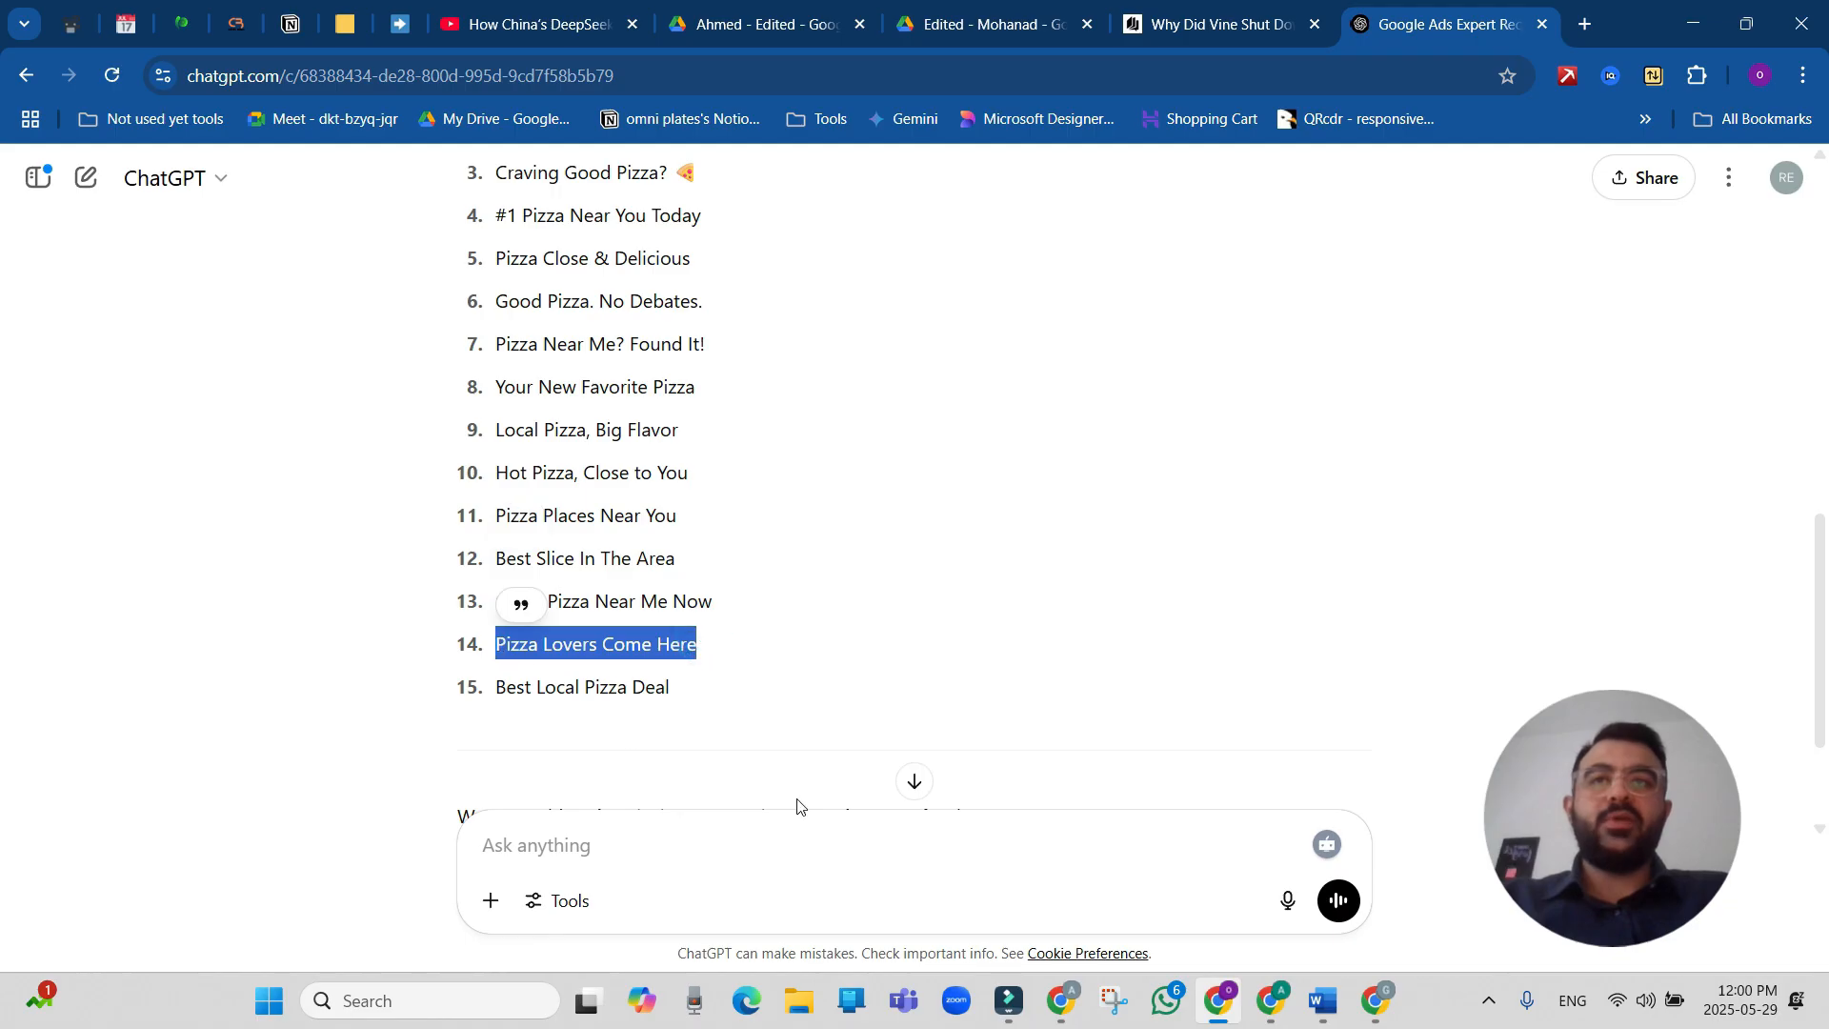
{"action": "left_click", "coordinate": [627, 686]}
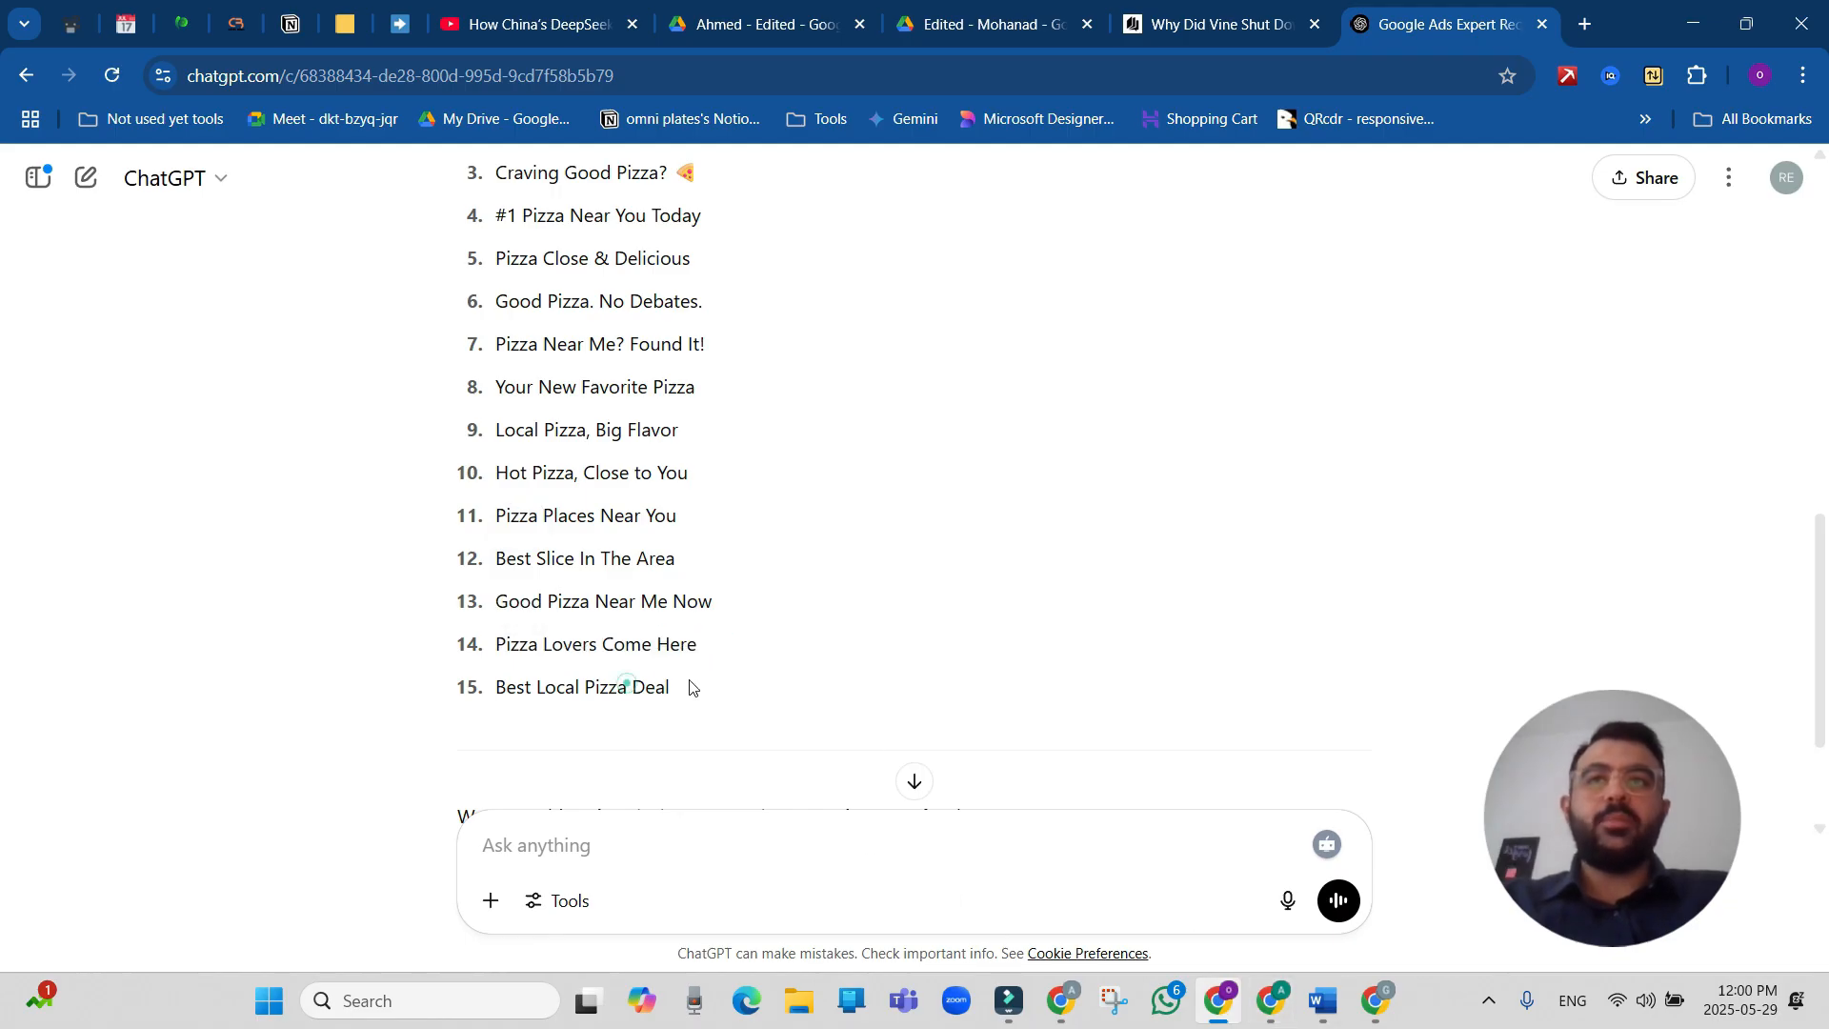
{"action": "triple_click", "coordinate": [675, 689]}
{"action": "key", "text": "ctrl+c"}
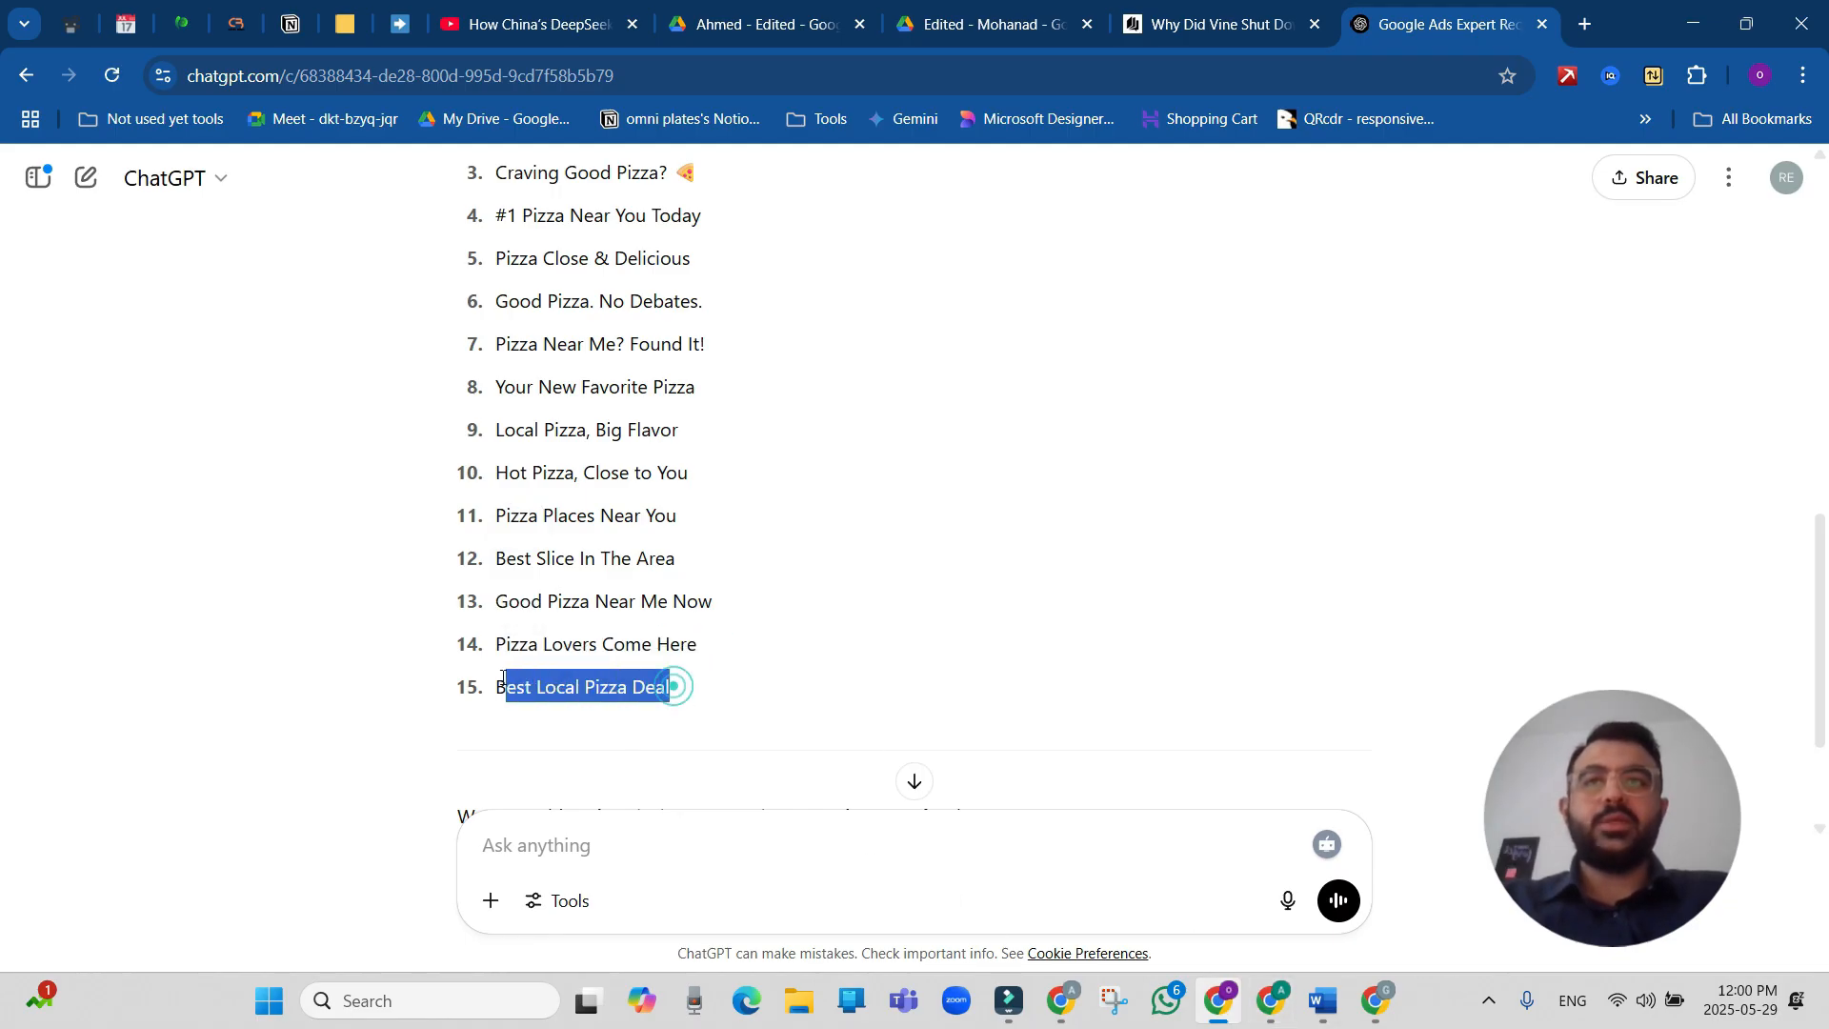
{"action": "left_click", "coordinate": [1270, 1001]}
{"action": "left_click", "coordinate": [487, 513]}
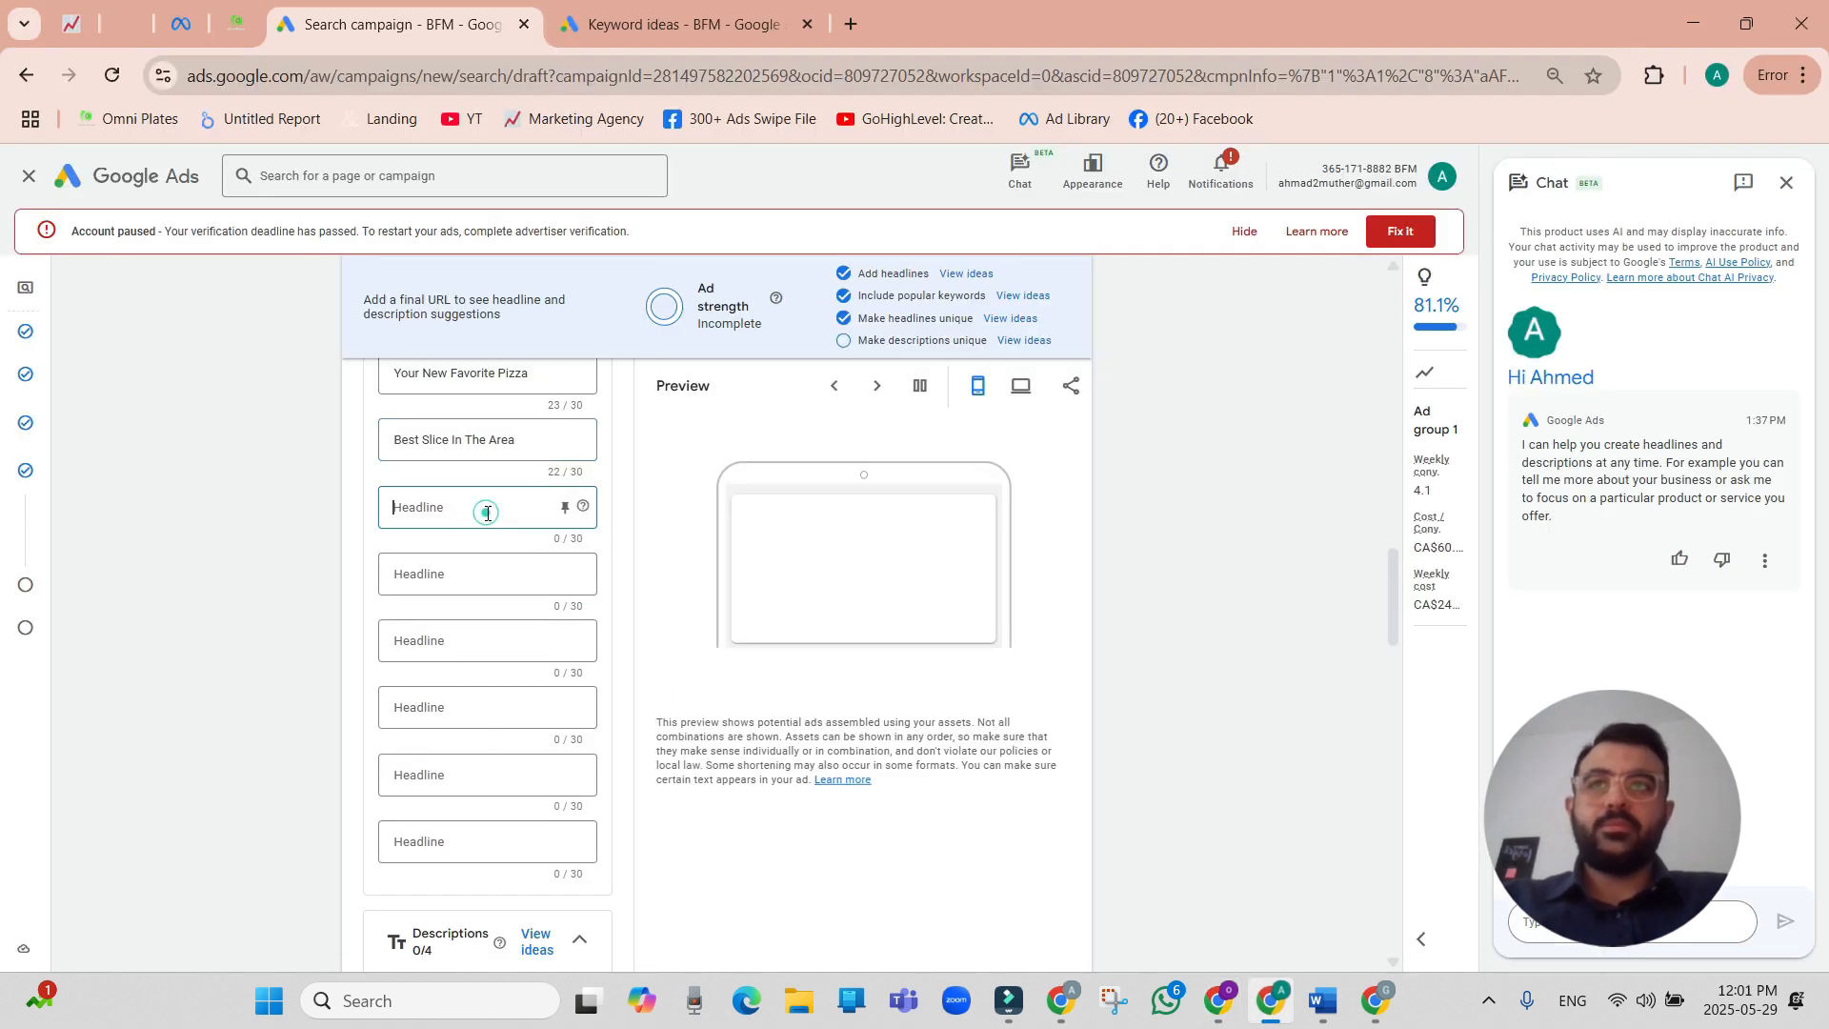
{"action": "key", "text": "ctrl+v"}
Review the suggested headline ideas for the ad, including call-to-action, location and shipping phrases, and close them without picking any.
{"action": "left_click", "coordinate": [441, 578]}
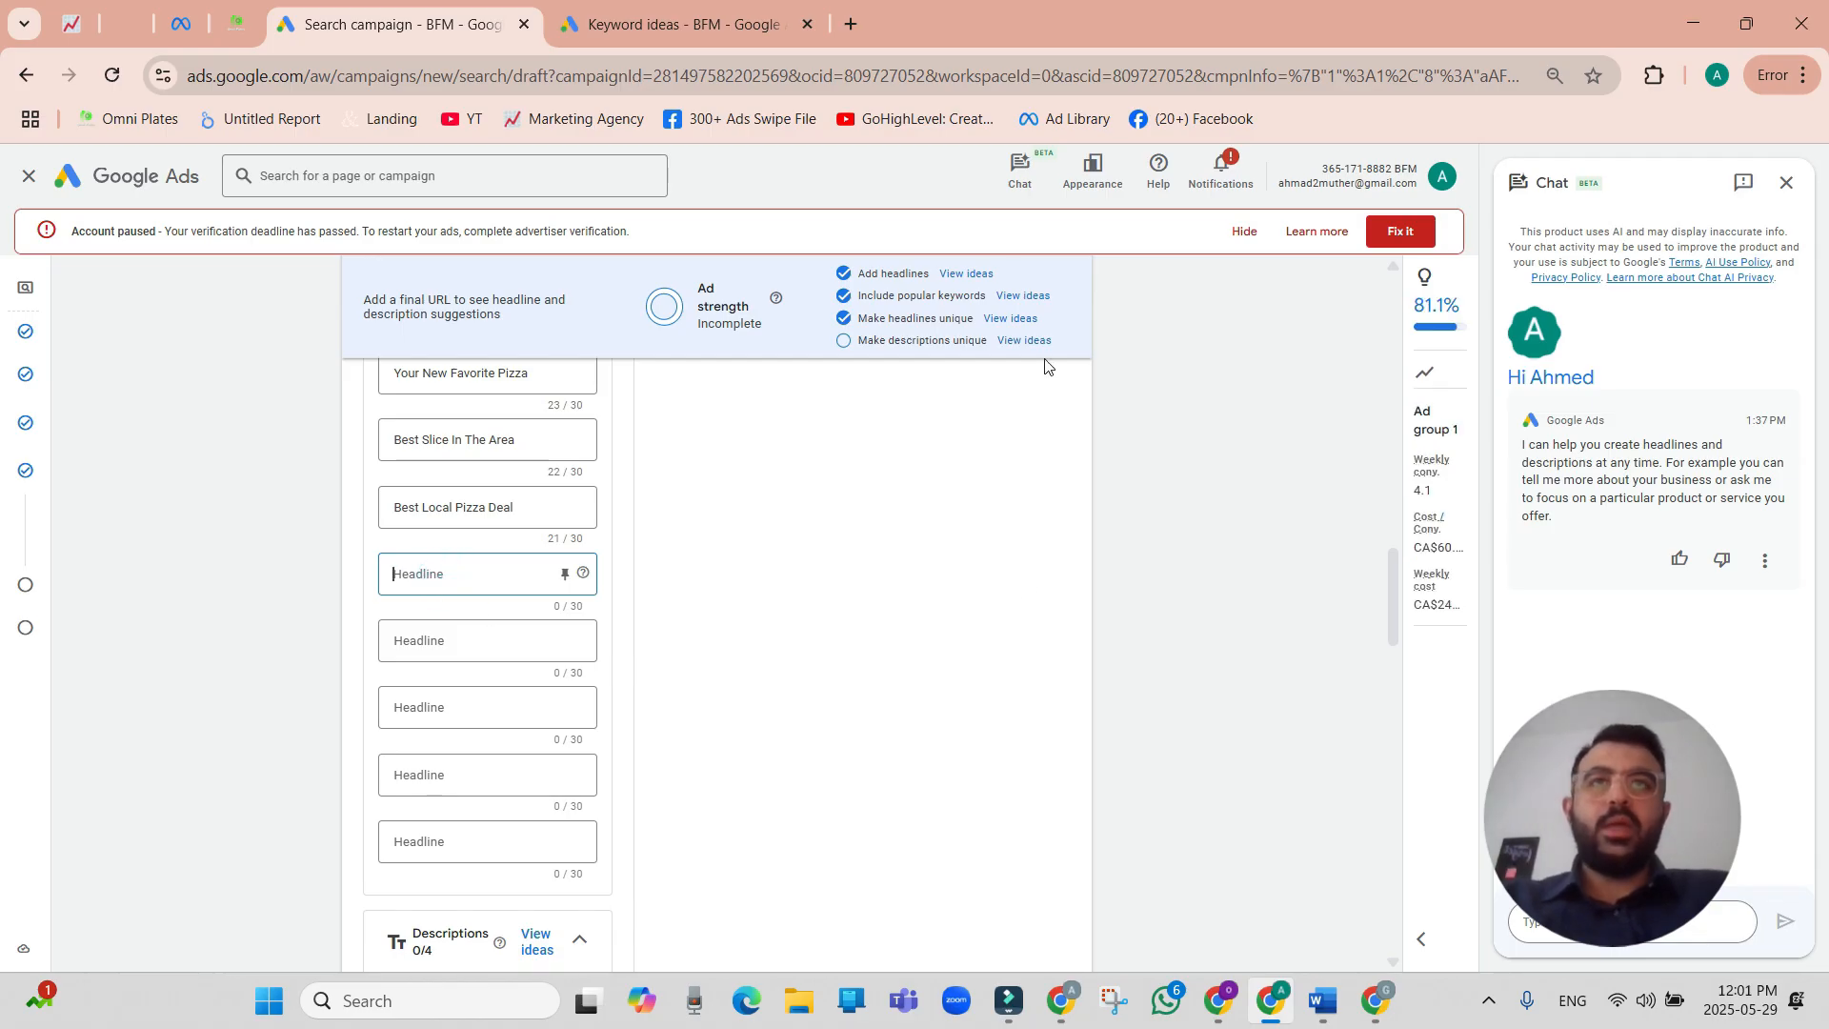
{"action": "left_click", "coordinate": [1017, 320]}
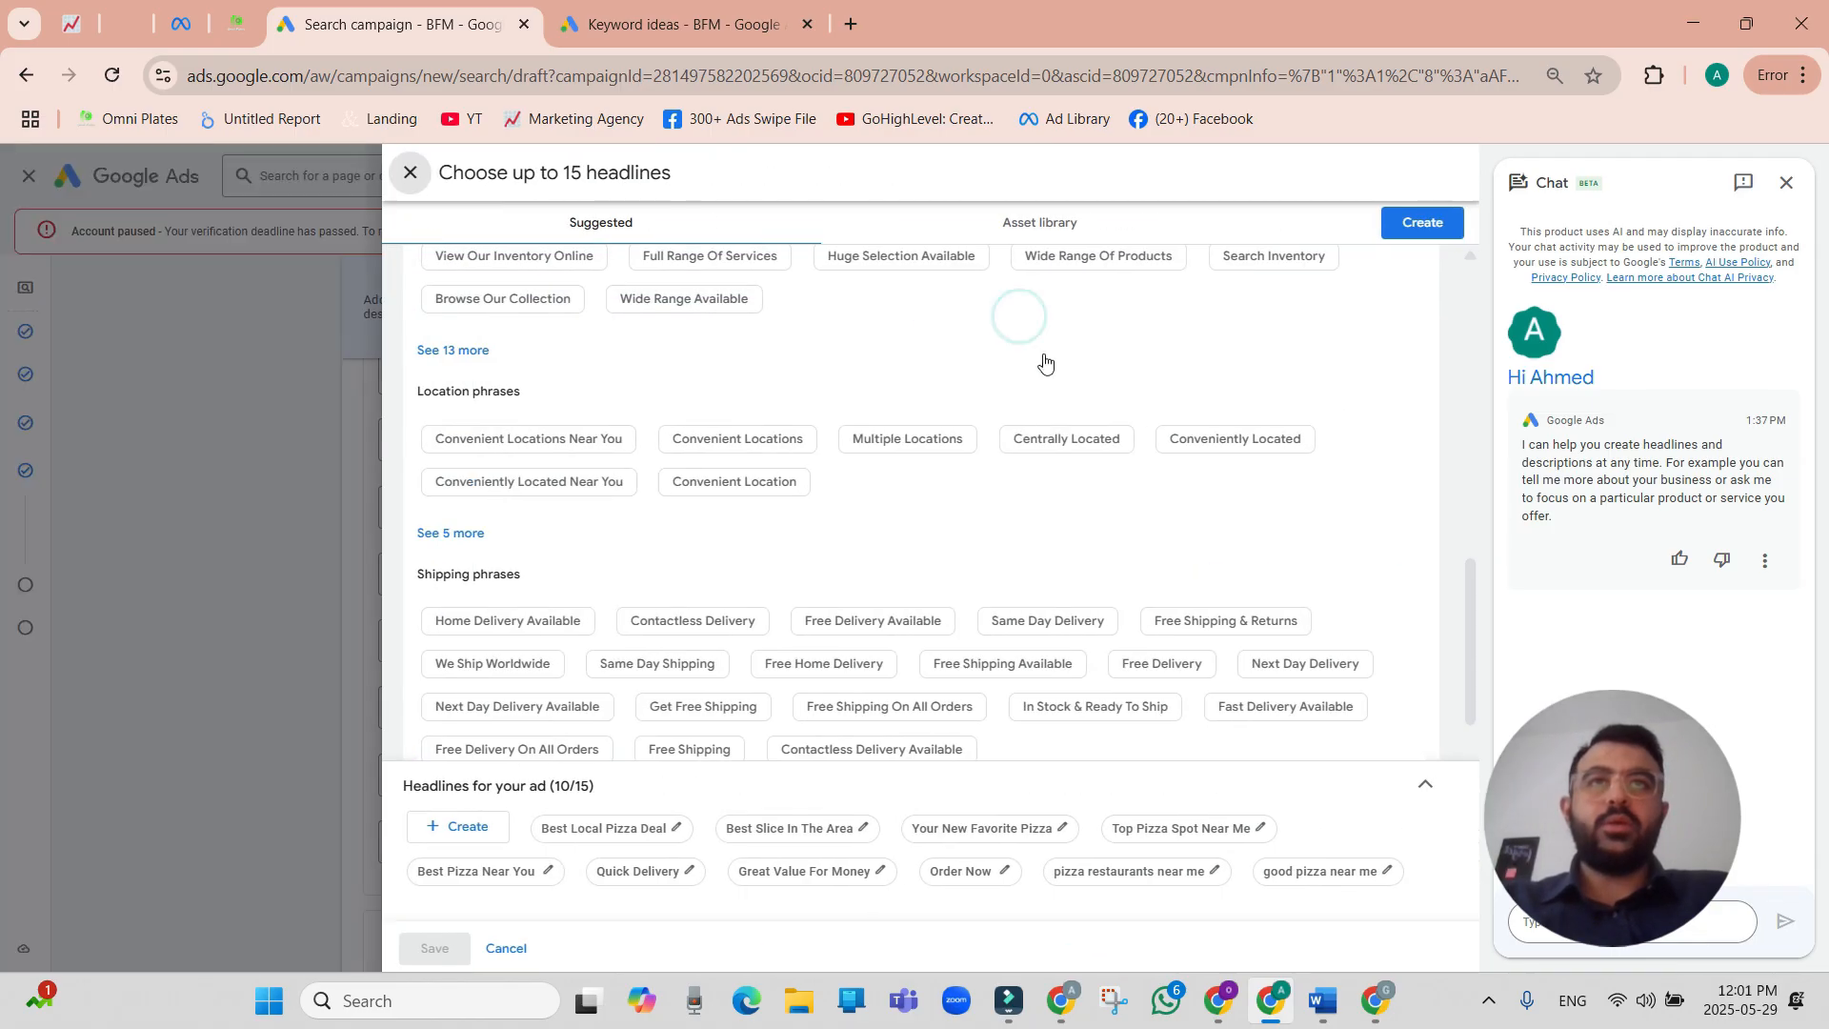
{"action": "scroll", "coordinate": [882, 555], "scroll_direction": "down", "scroll_amount": 1}
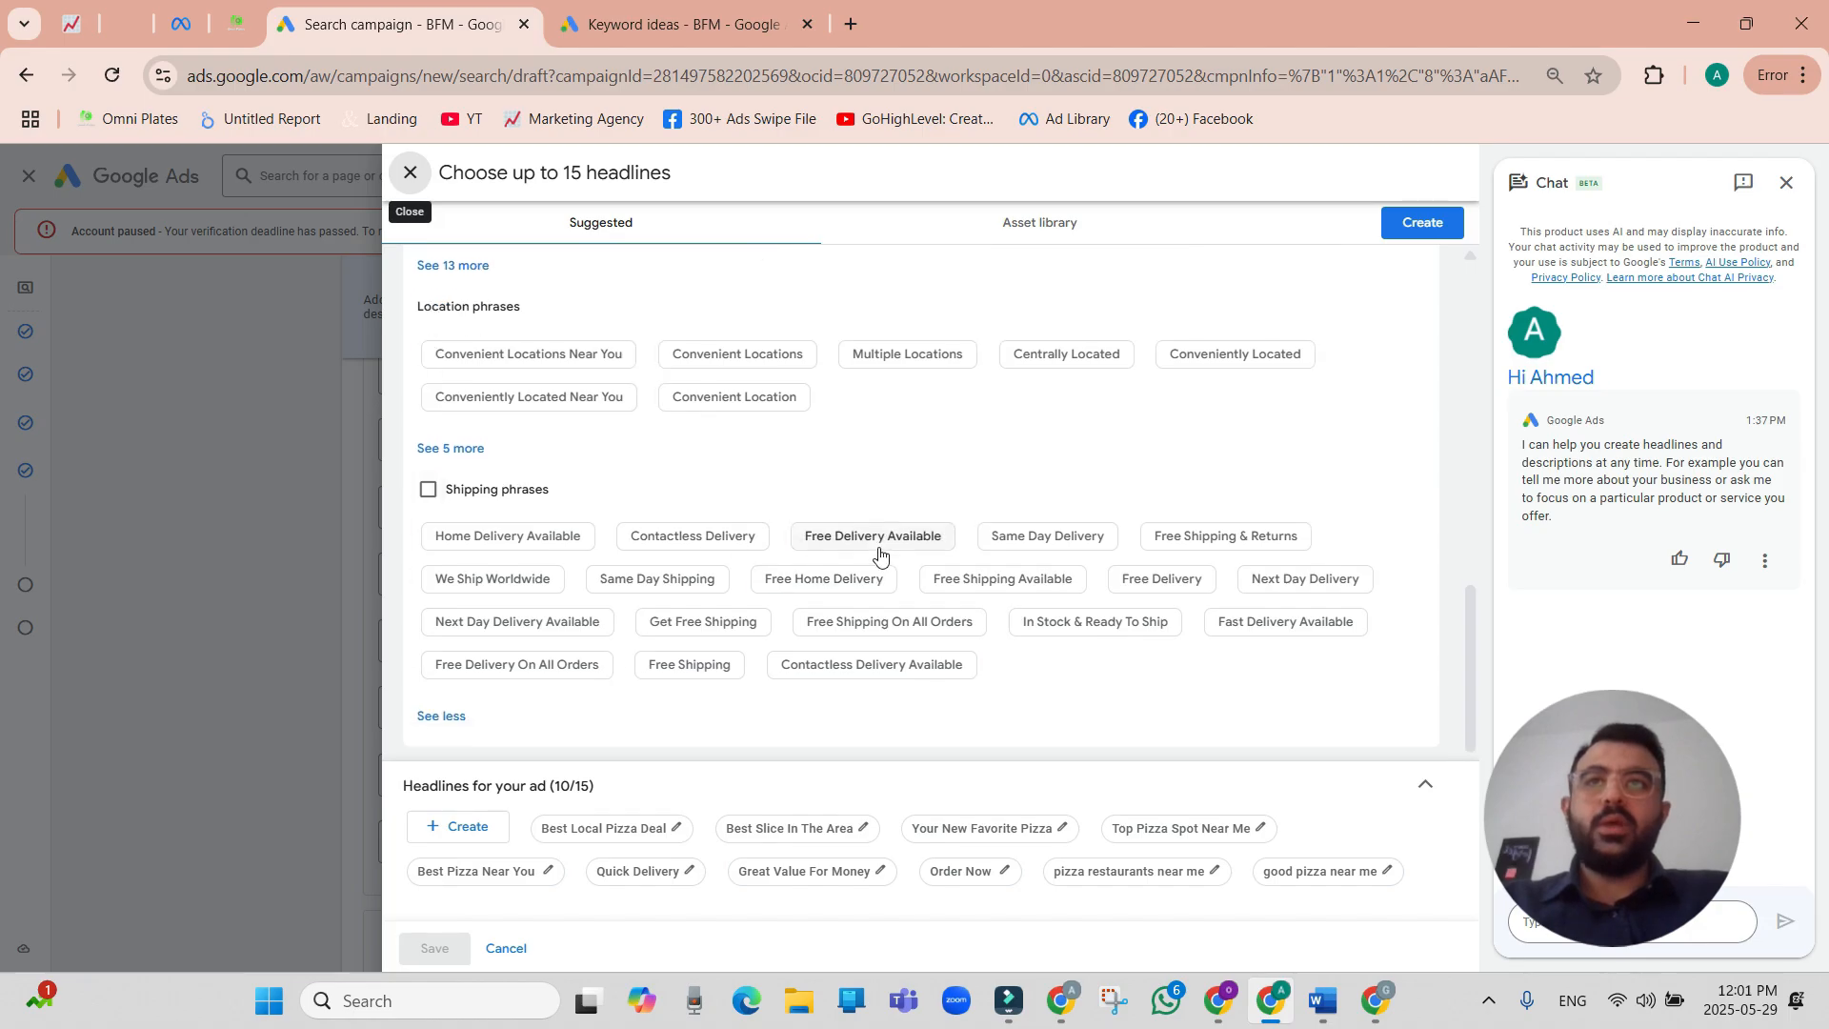
{"action": "scroll", "coordinate": [938, 455], "scroll_direction": "up", "scroll_amount": 3}
{"action": "scroll", "coordinate": [929, 500], "scroll_direction": "up", "scroll_amount": 6}
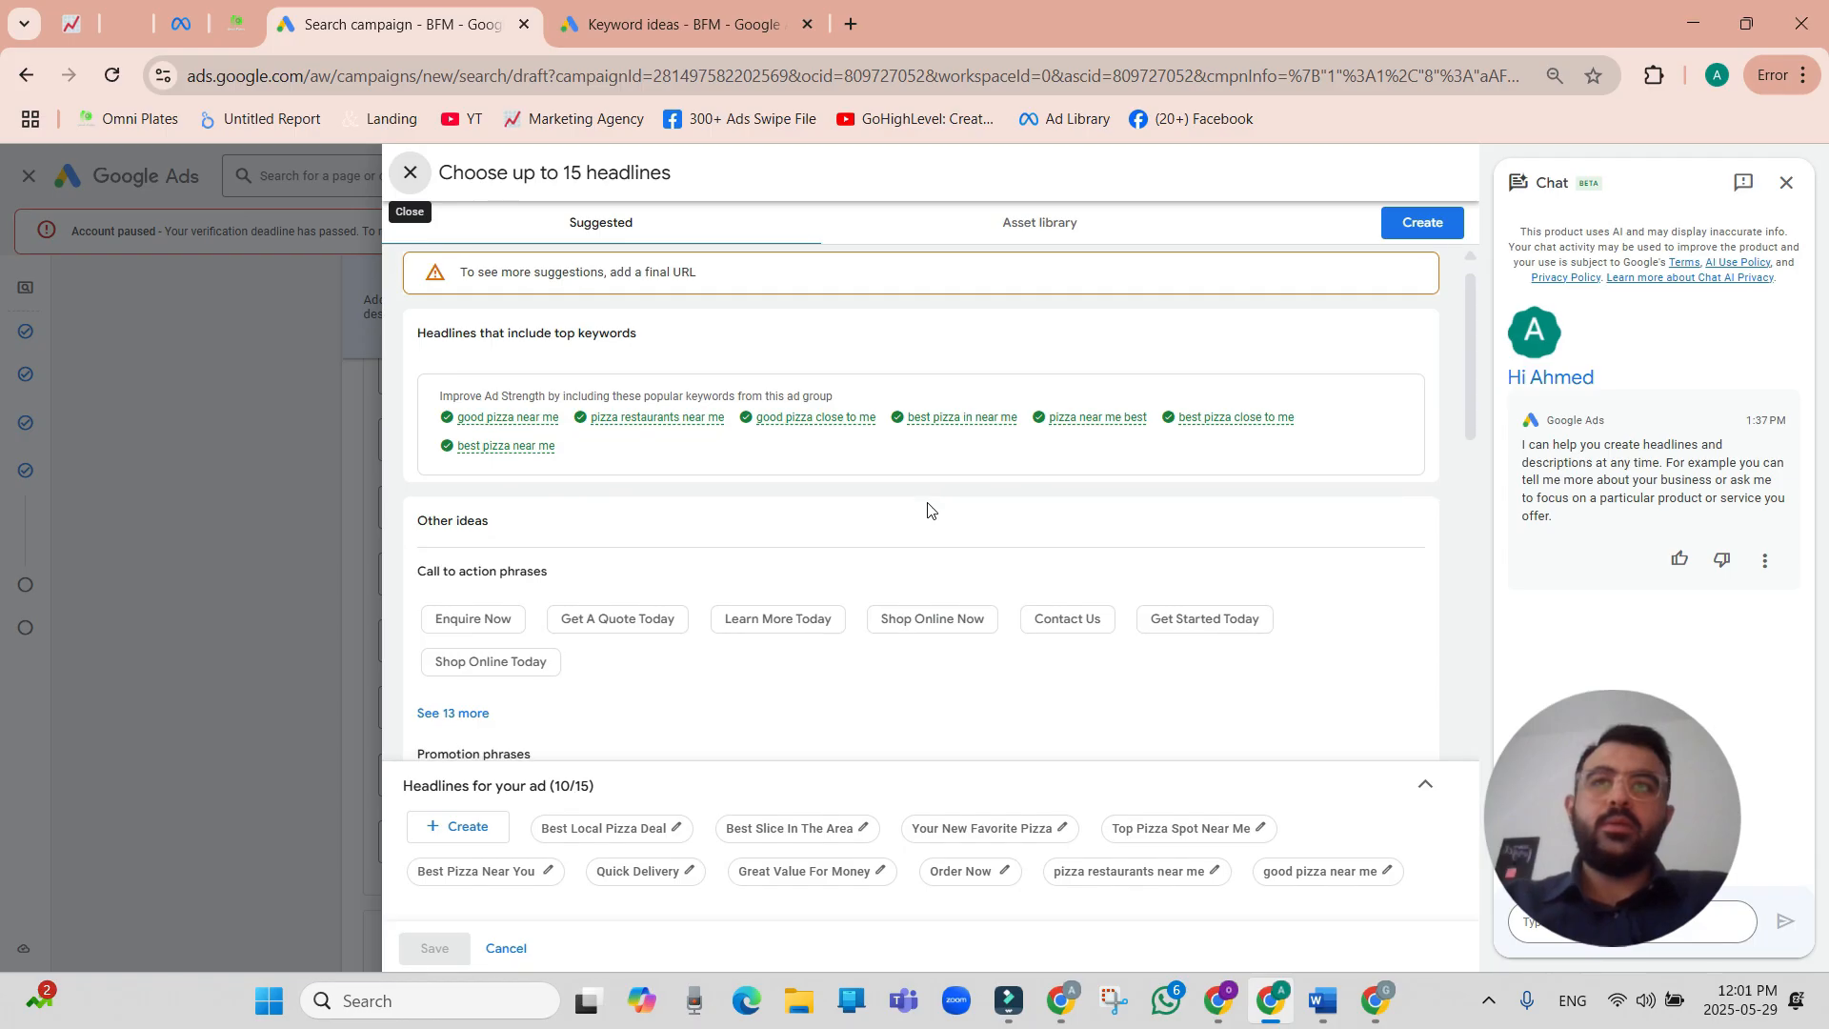
{"action": "left_click", "coordinate": [411, 172]}
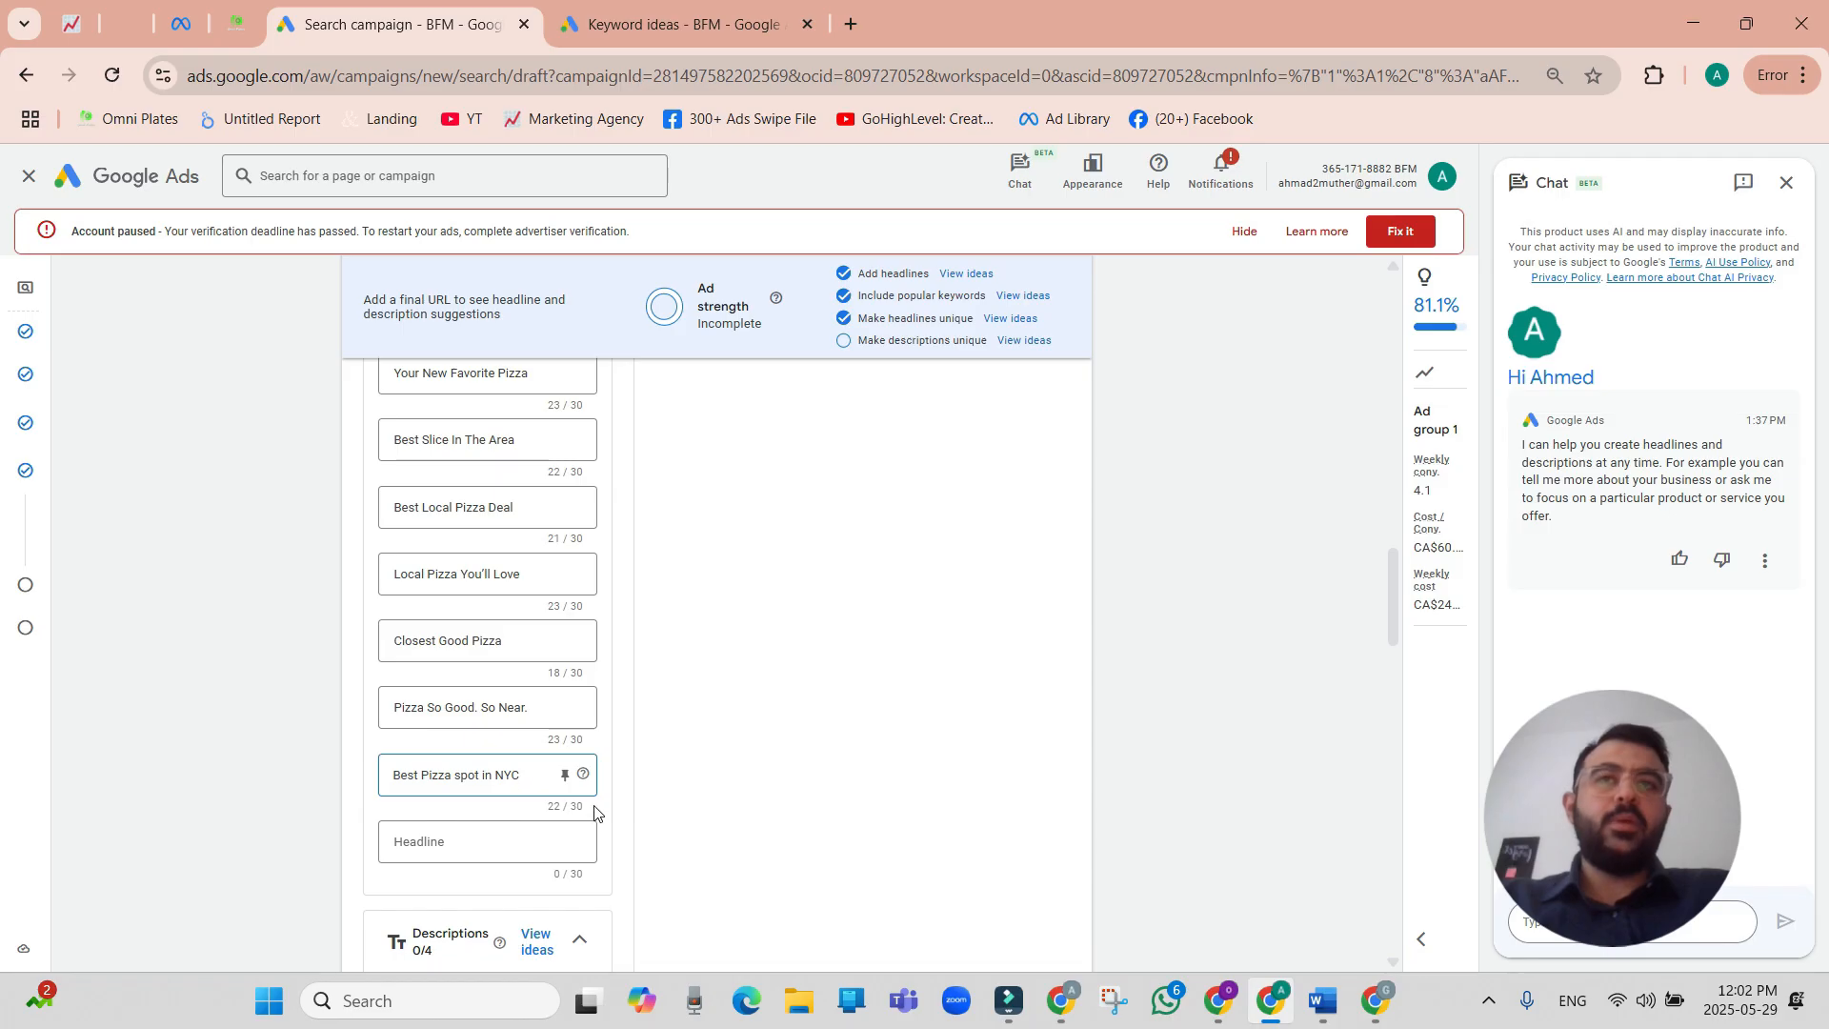
Copy ChatGPT's headline "Best Pie Around You" without the emoji into the last headline field in Google Ads.
{"action": "left_click", "coordinate": [1218, 999]}
{"action": "left_click_drag", "start_coordinate": [670, 672], "coordinate": [475, 663]}
{"action": "key", "text": "alt+Tab"}
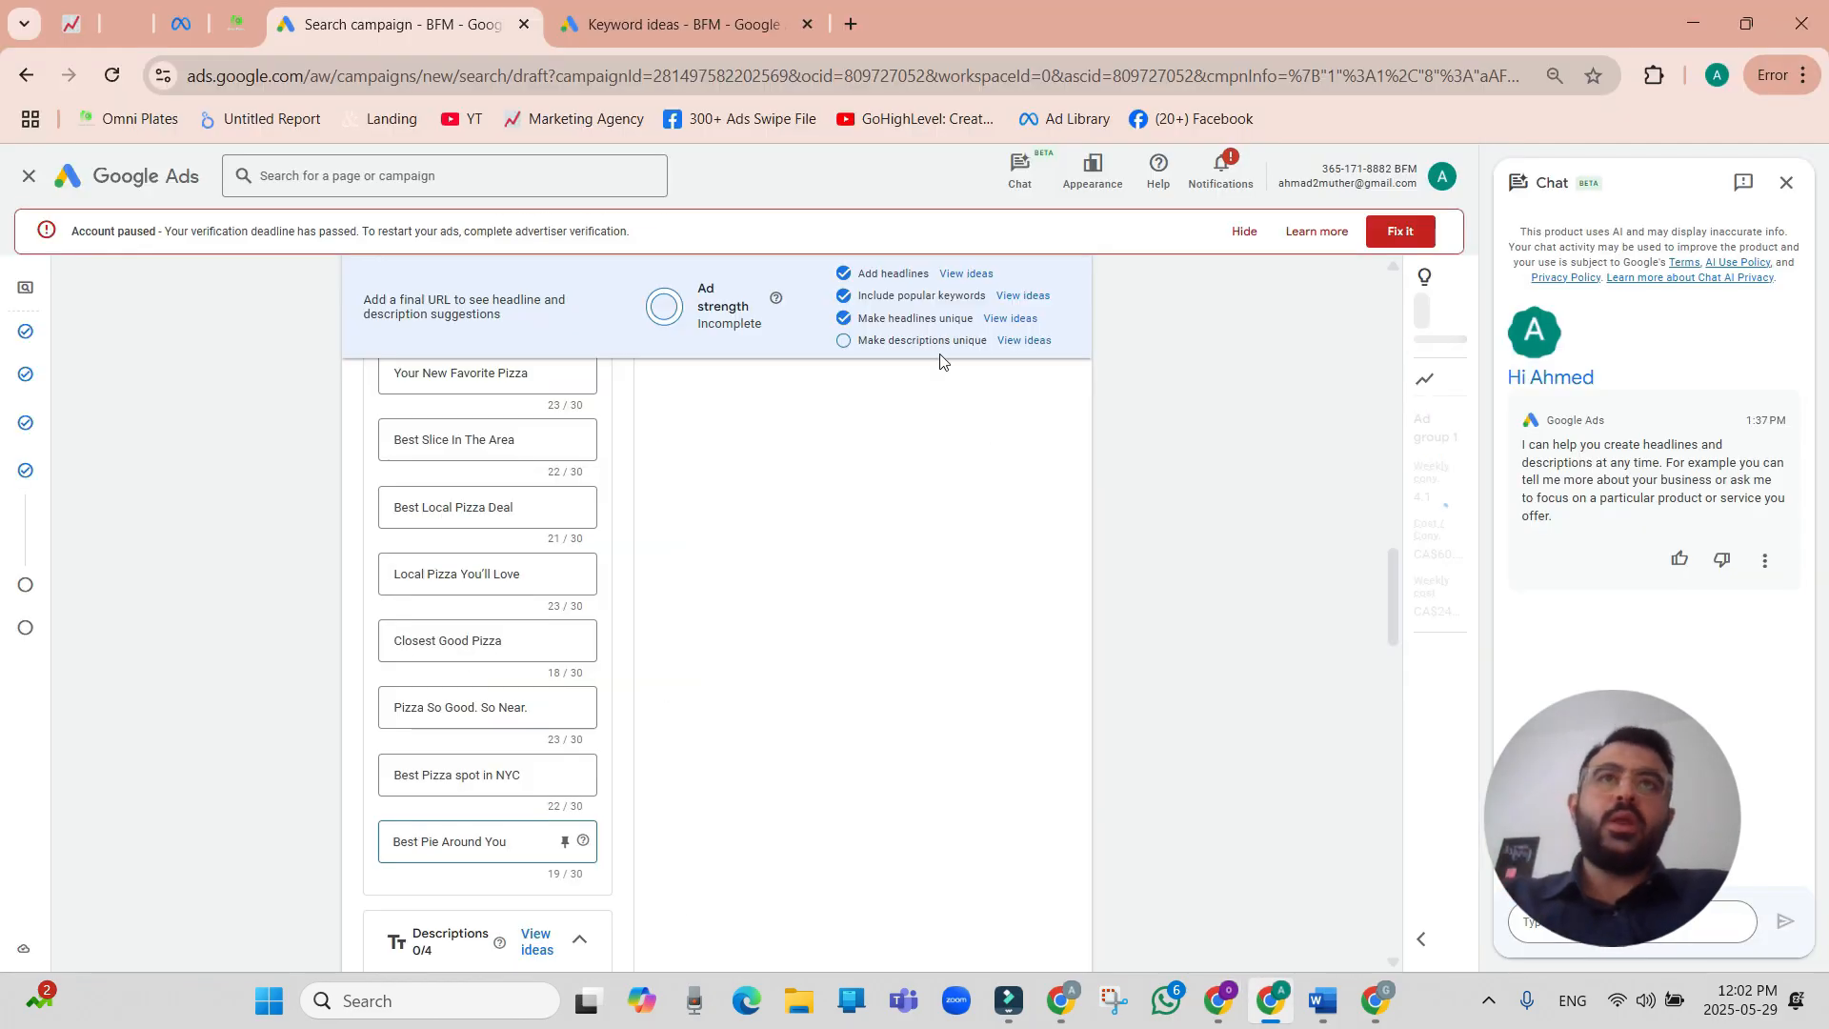
Select the ad's first description field, switch to ChatGPT and ask it to write descriptions for the ad.
{"action": "scroll", "coordinate": [581, 658], "scroll_direction": "down", "scroll_amount": 3}
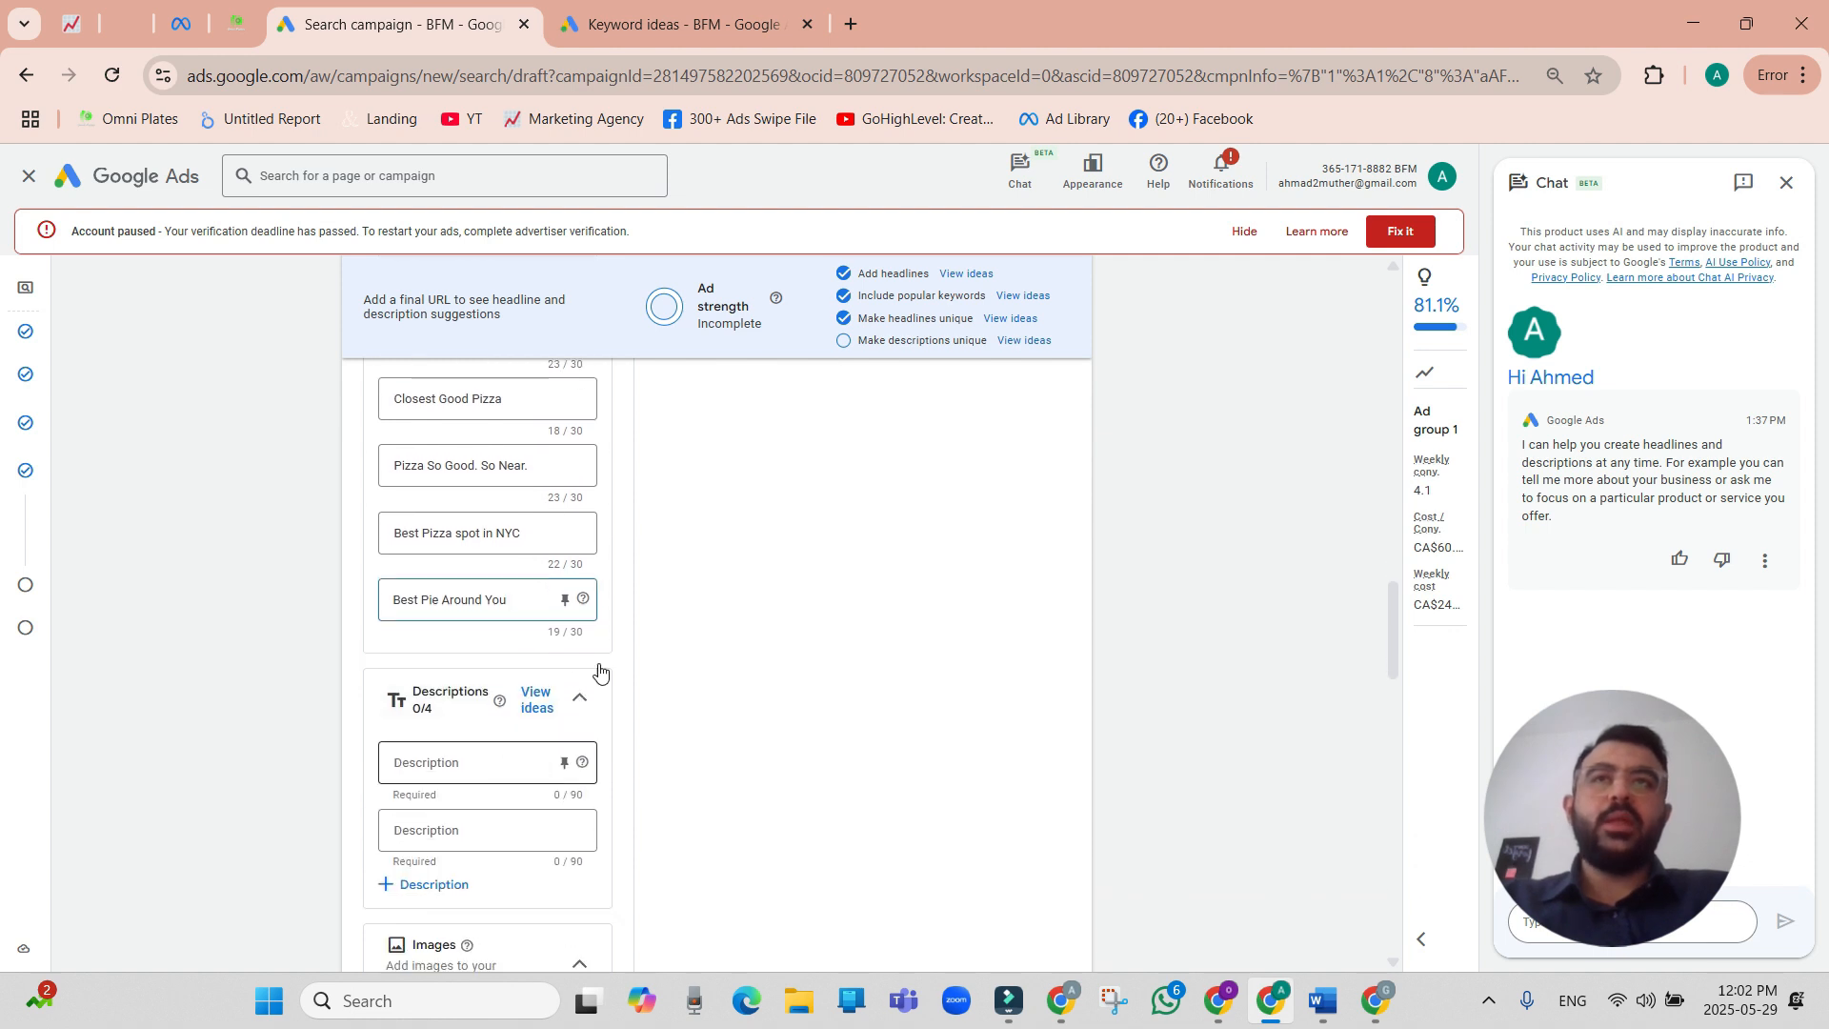
{"action": "scroll", "coordinate": [572, 693], "scroll_direction": "down", "scroll_amount": 1}
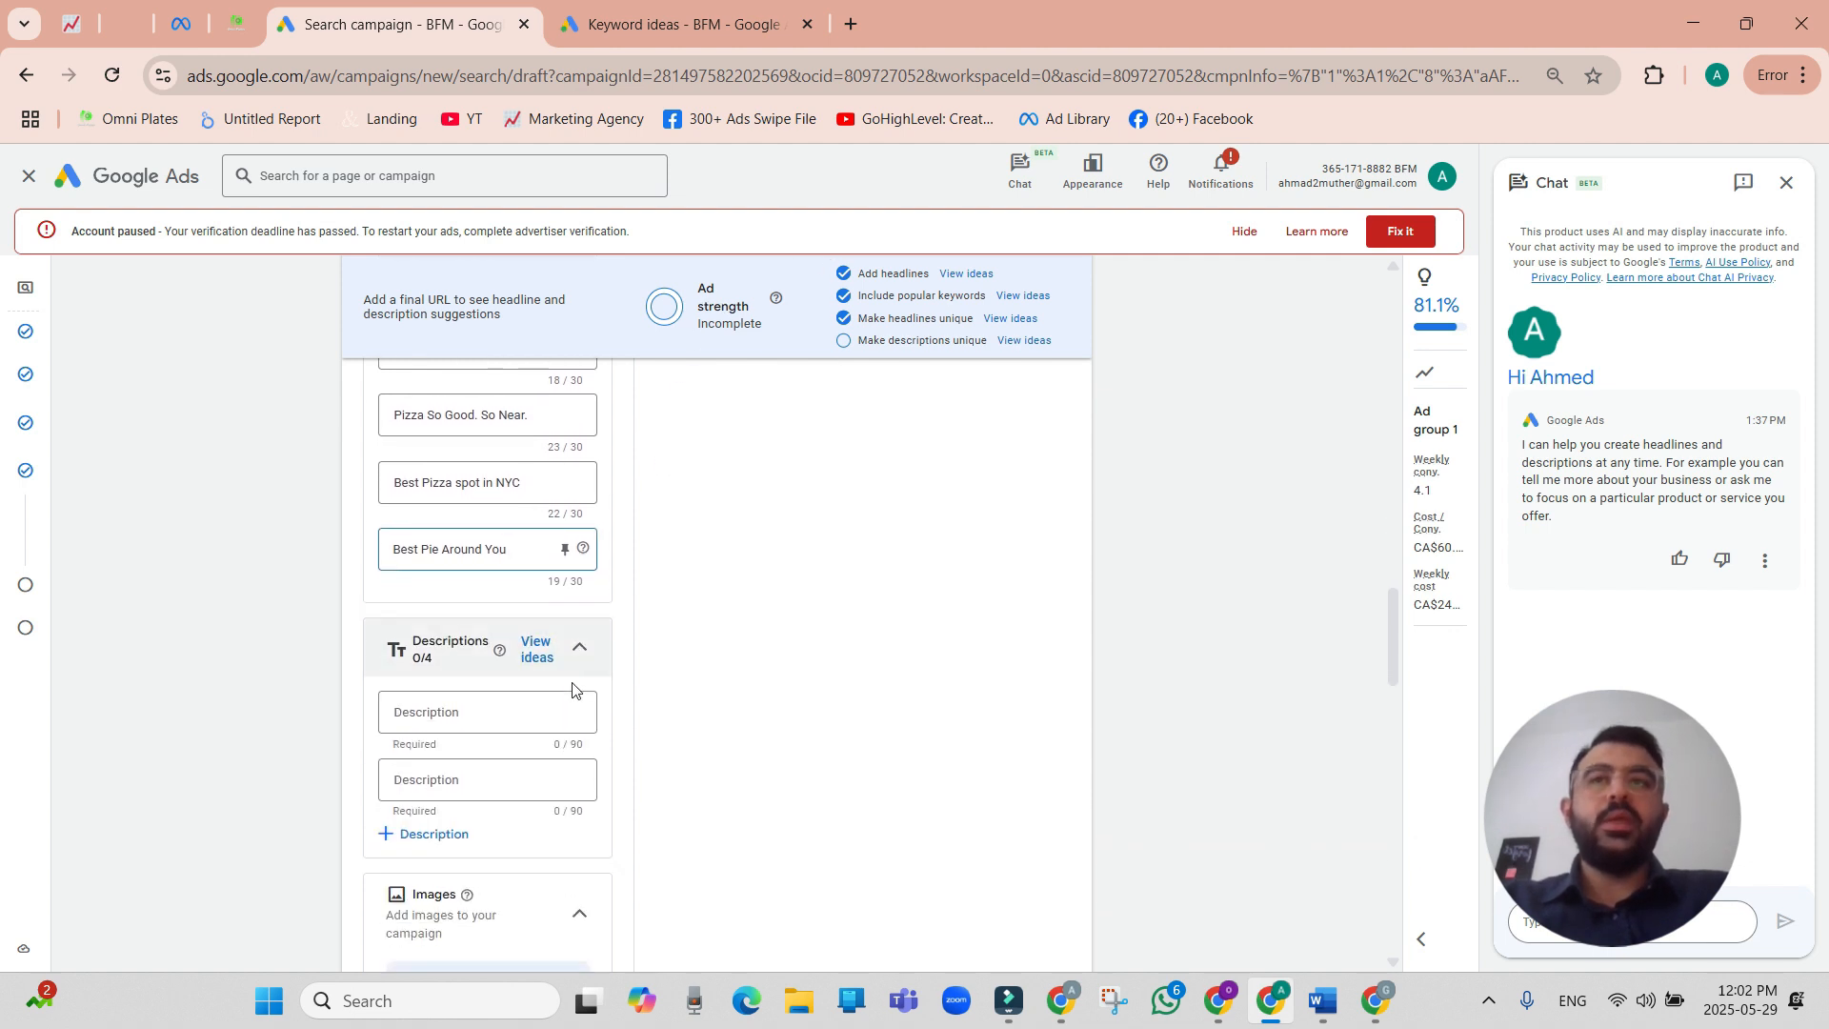
{"action": "left_click", "coordinate": [480, 644]}
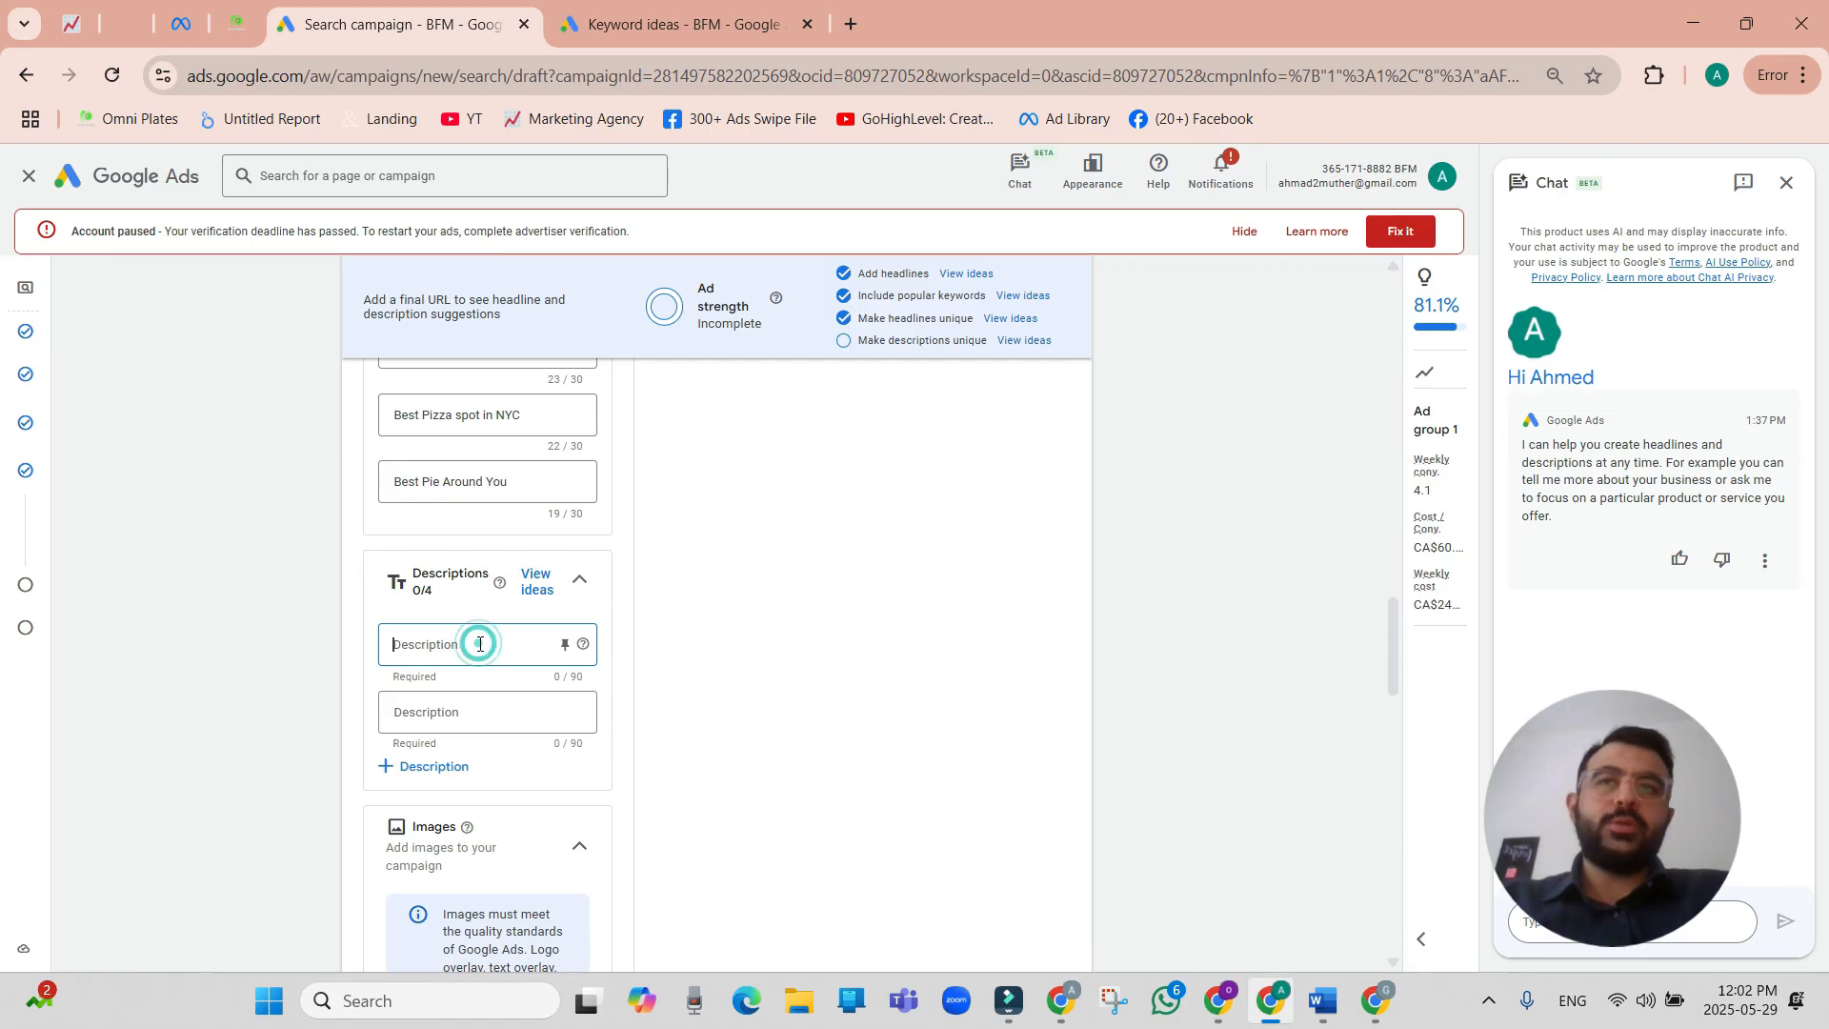
{"action": "key", "text": "alt+Tab"}
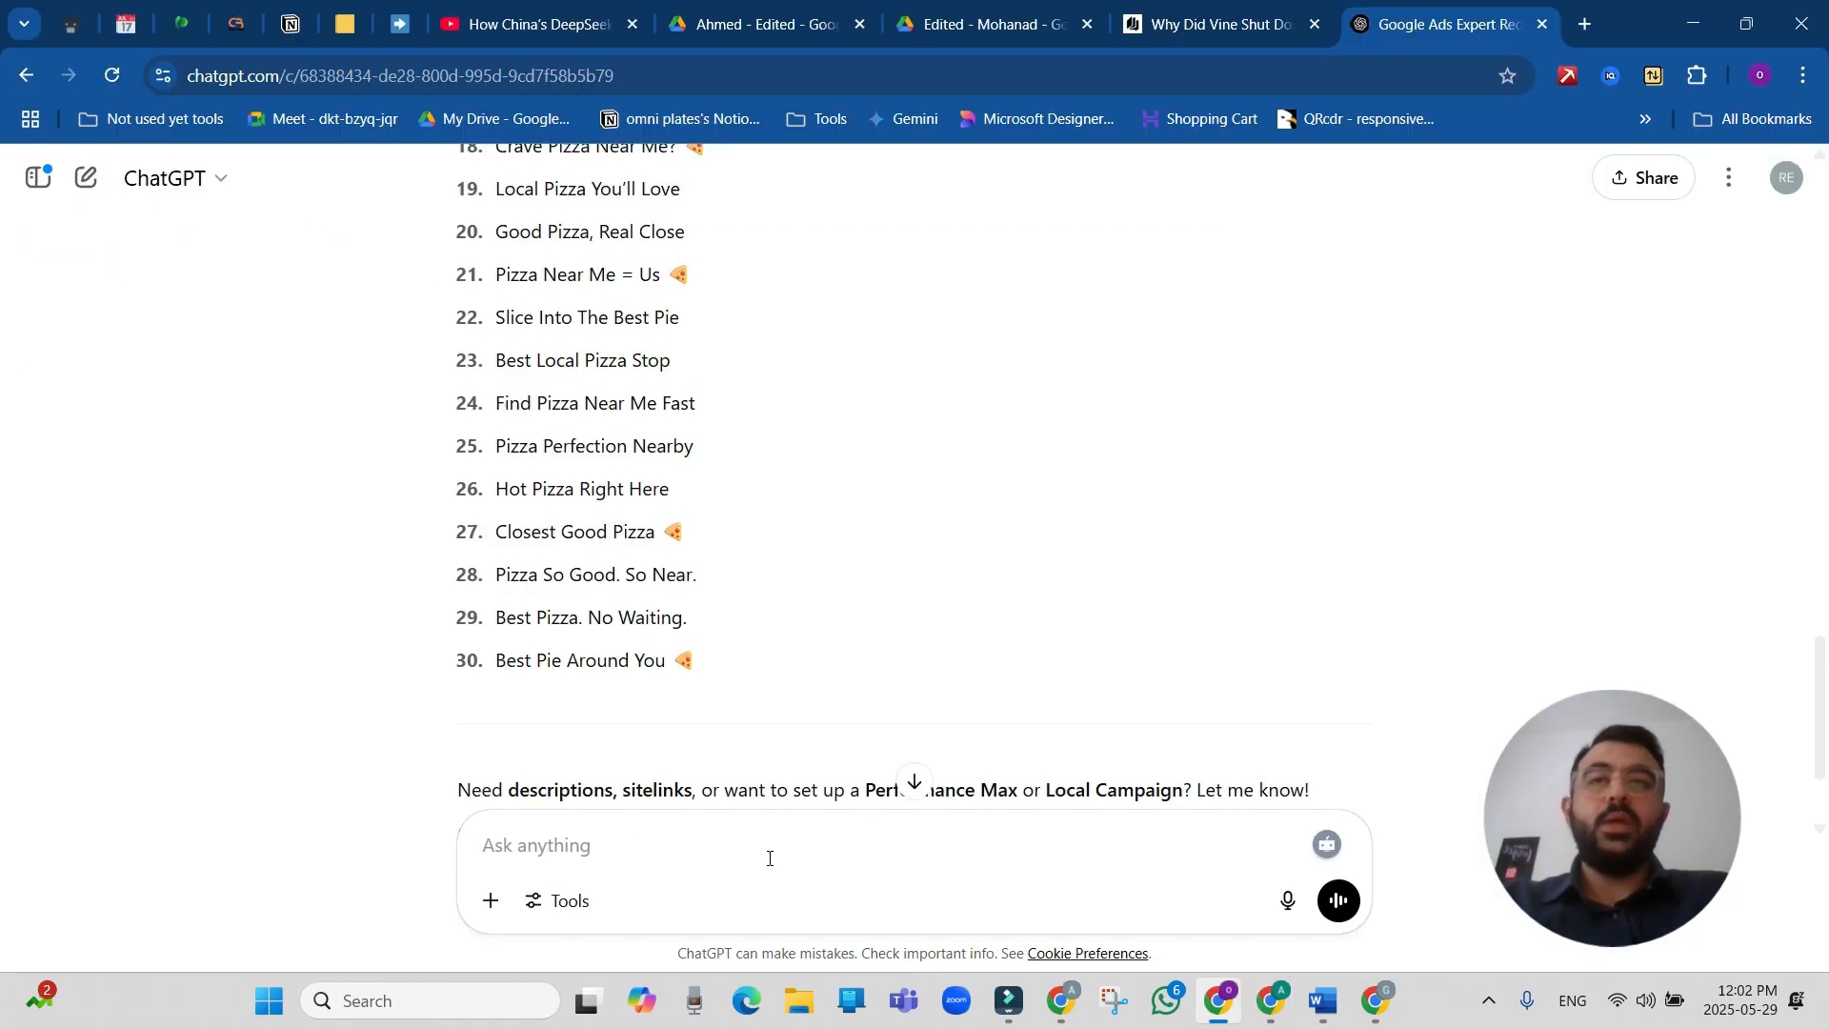
{"action": "scroll", "coordinate": [829, 685], "scroll_direction": "down", "scroll_amount": 2}
{"action": "type", "text": "wrotee me des"}
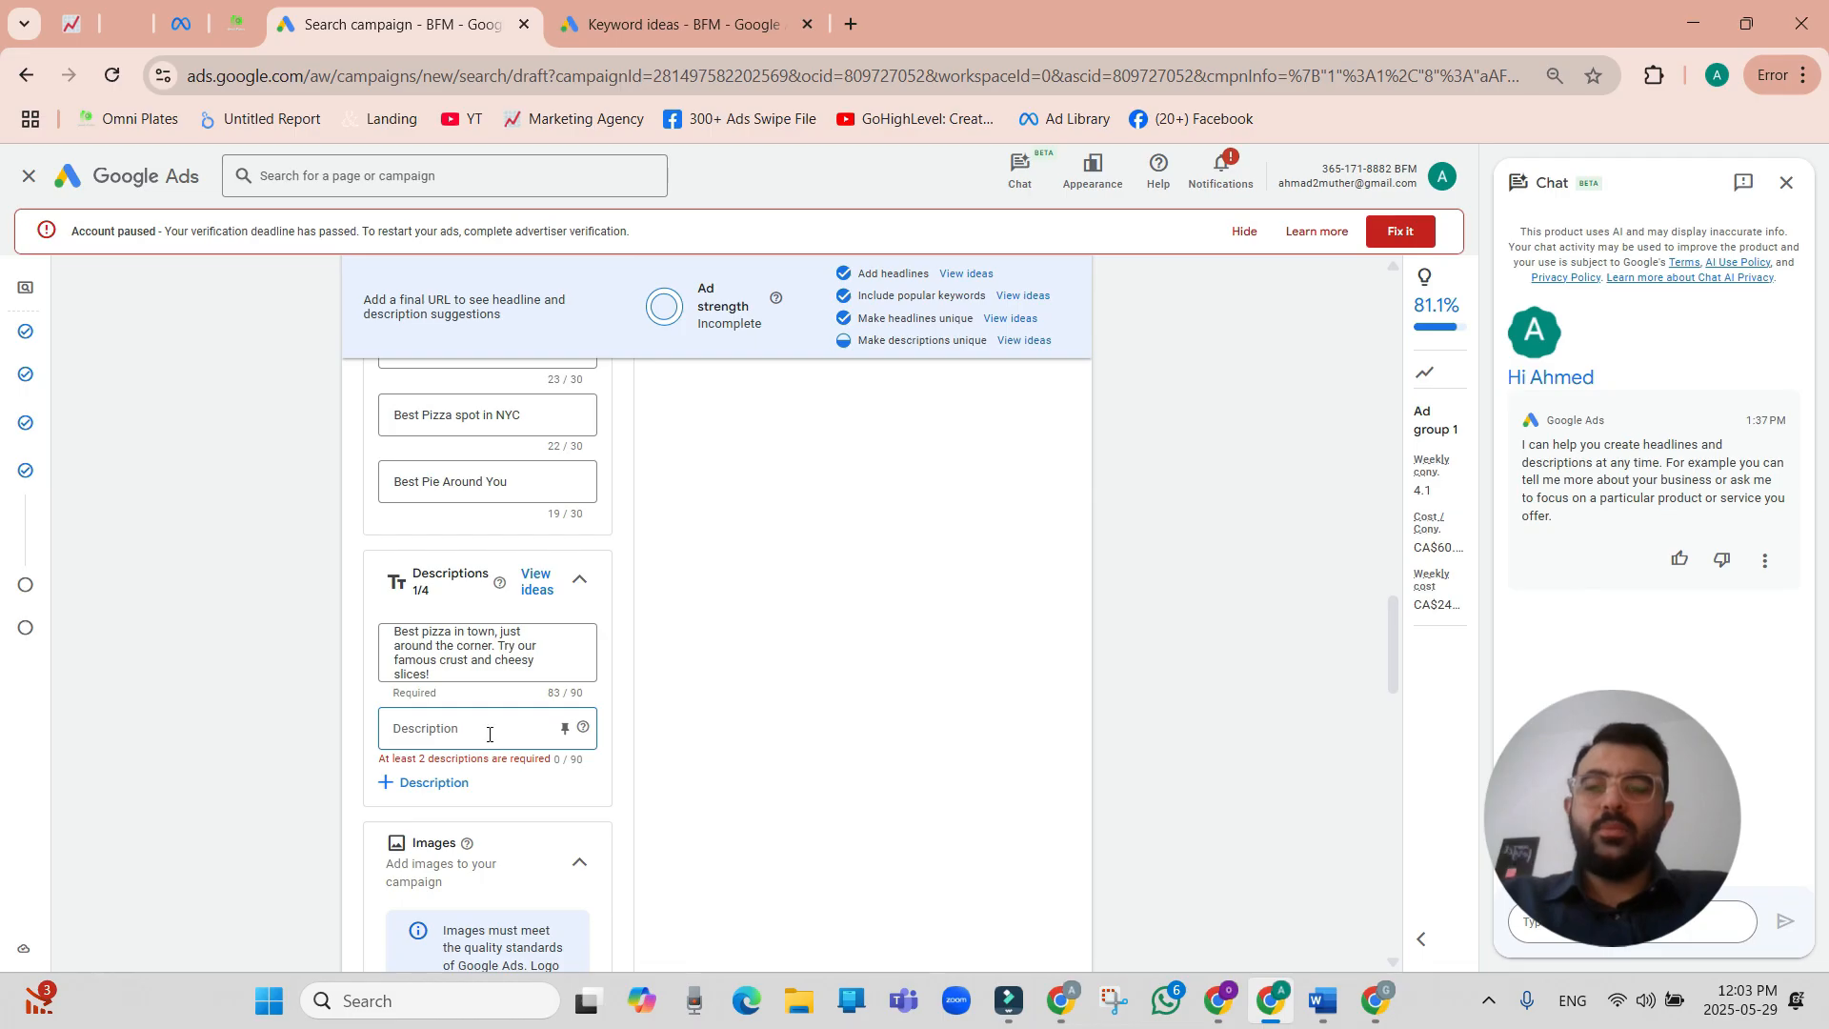
Paste "Looking for top pizza nearby? We've got your new favorite slice waiting." as the second description and add two more description fields.
{"action": "key", "text": "ctrl+v"}
{"action": "left_click", "coordinate": [461, 765]}
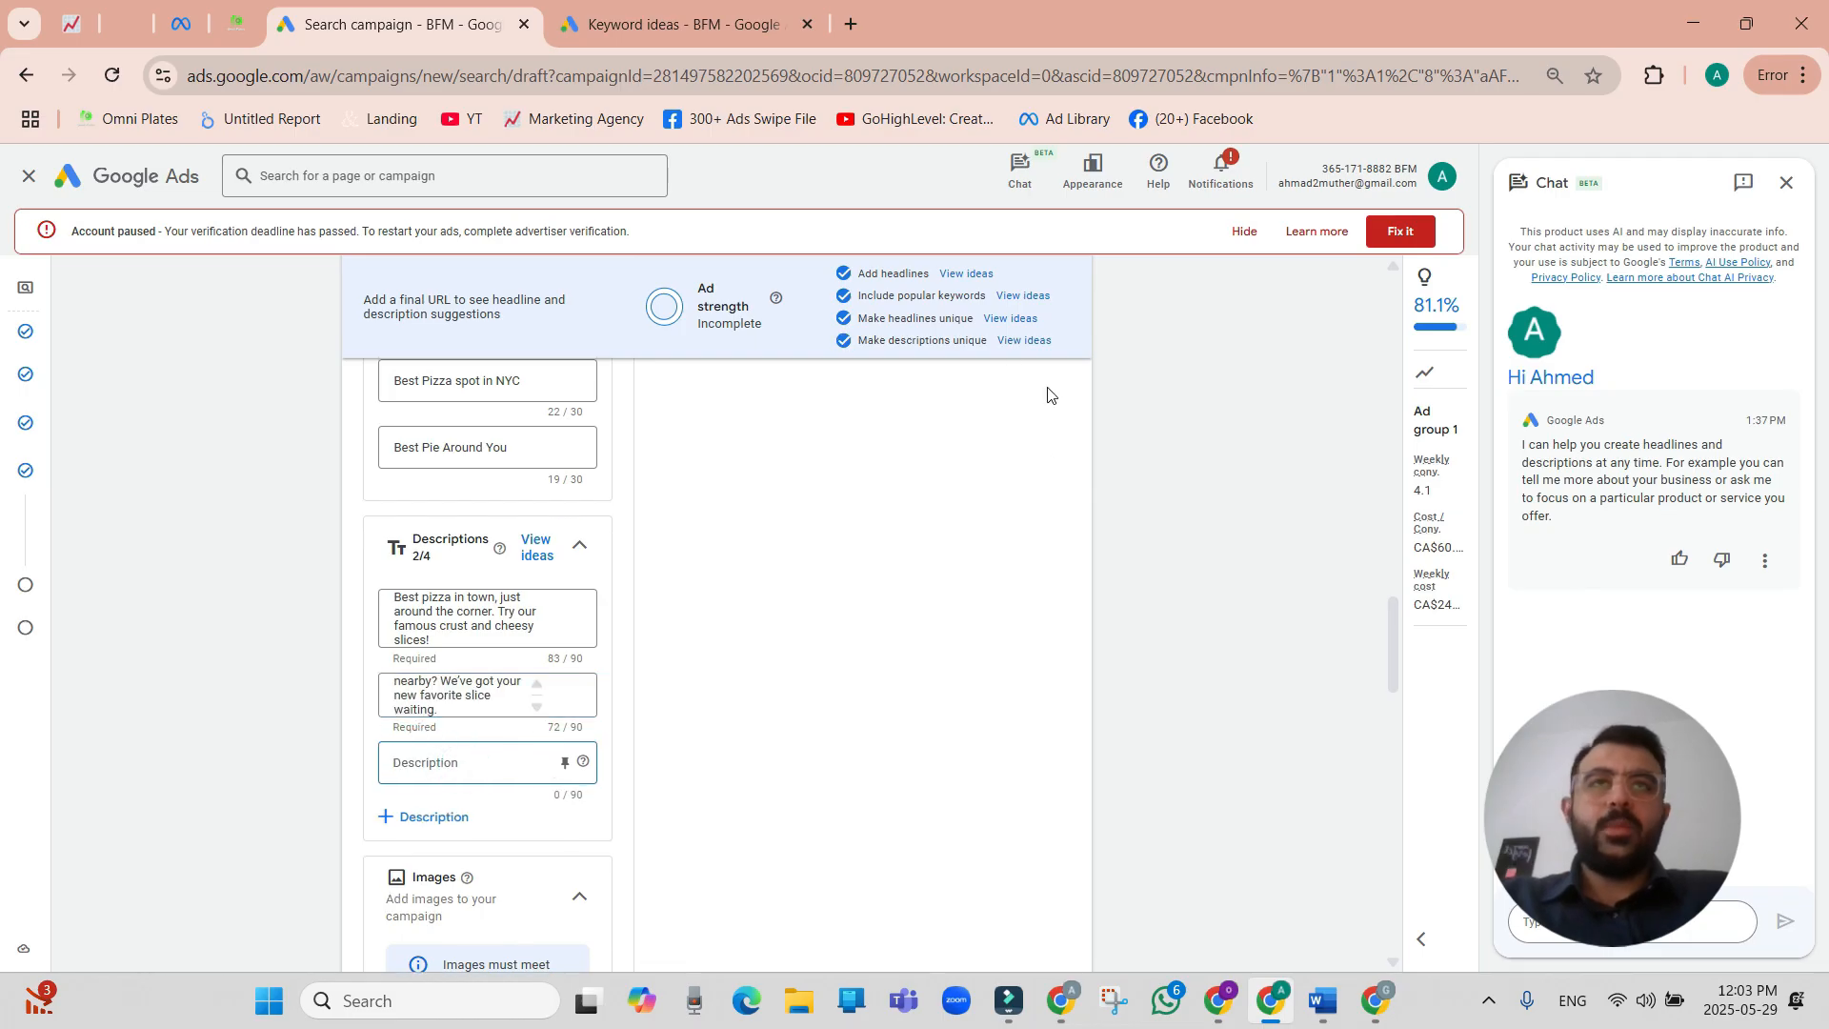
{"action": "left_click", "coordinate": [429, 816]}
{"action": "left_click", "coordinate": [481, 759]}
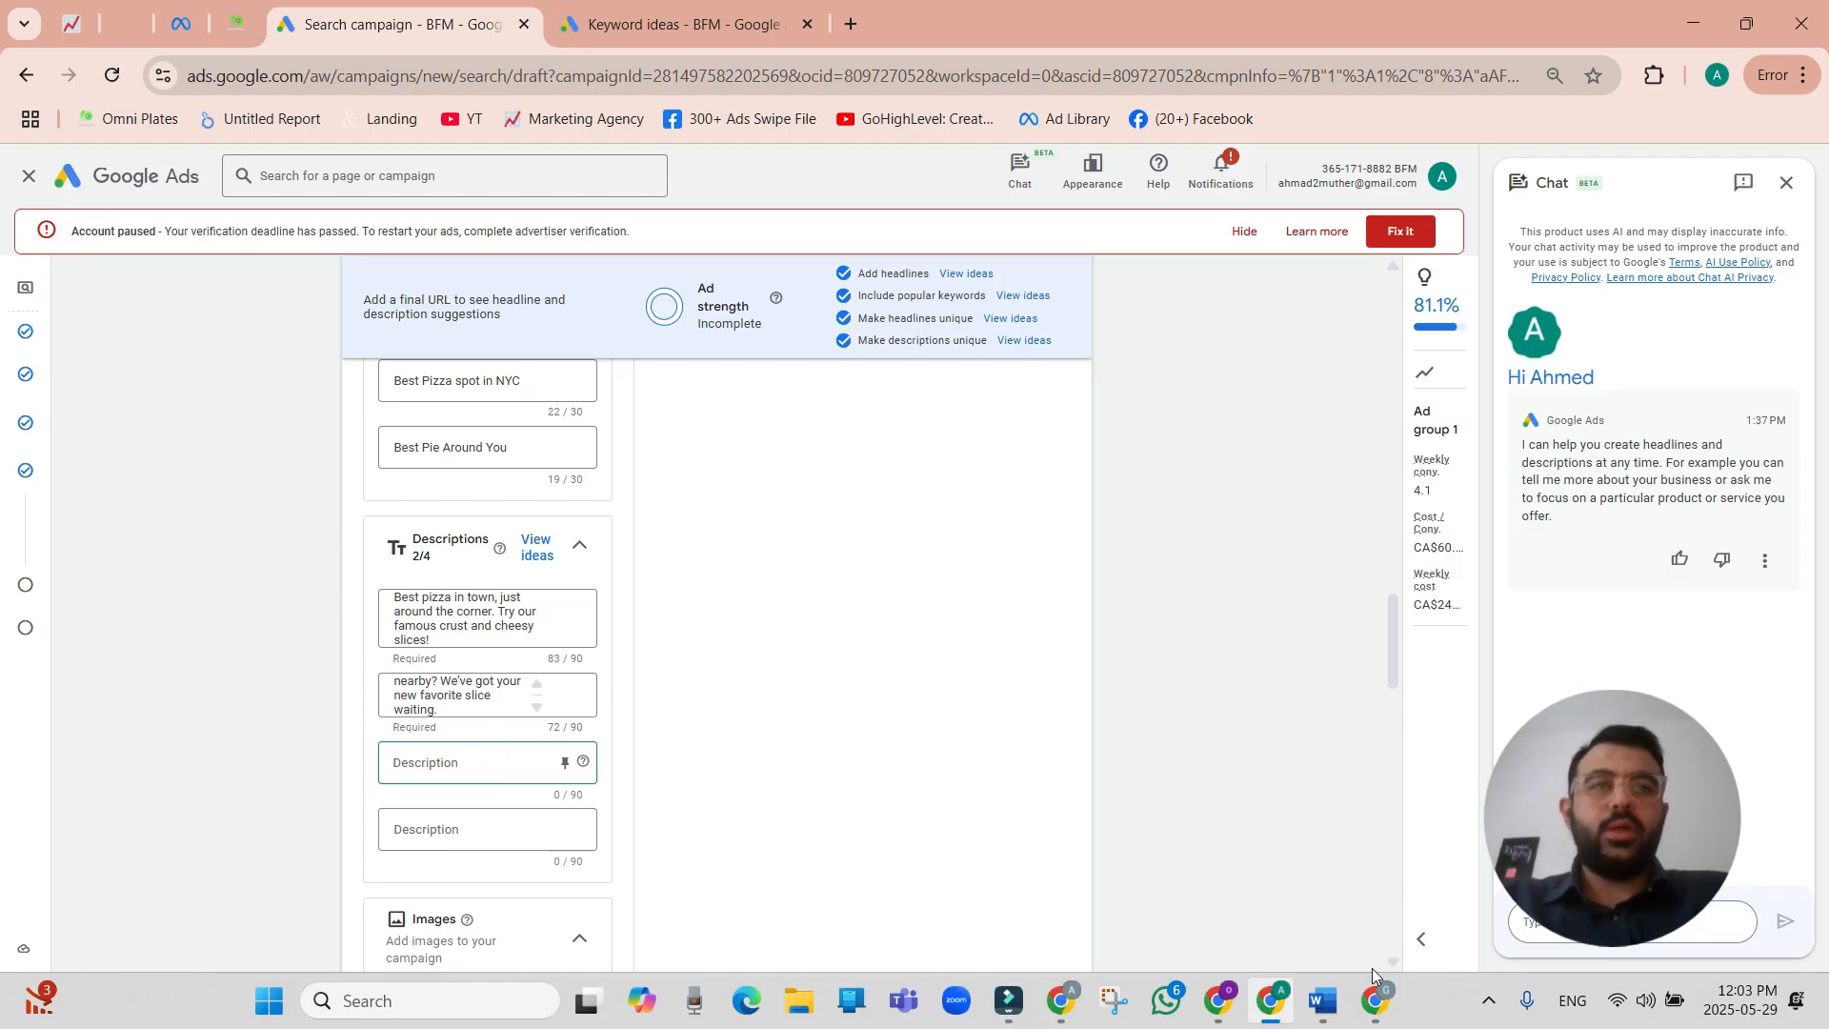
Look at the campaign's image options, including generating images with Google AI, and close them without adding any.
{"action": "scroll", "coordinate": [572, 686], "scroll_direction": "up", "scroll_amount": 5}
{"action": "scroll", "coordinate": [564, 687], "scroll_direction": "down", "scroll_amount": 15}
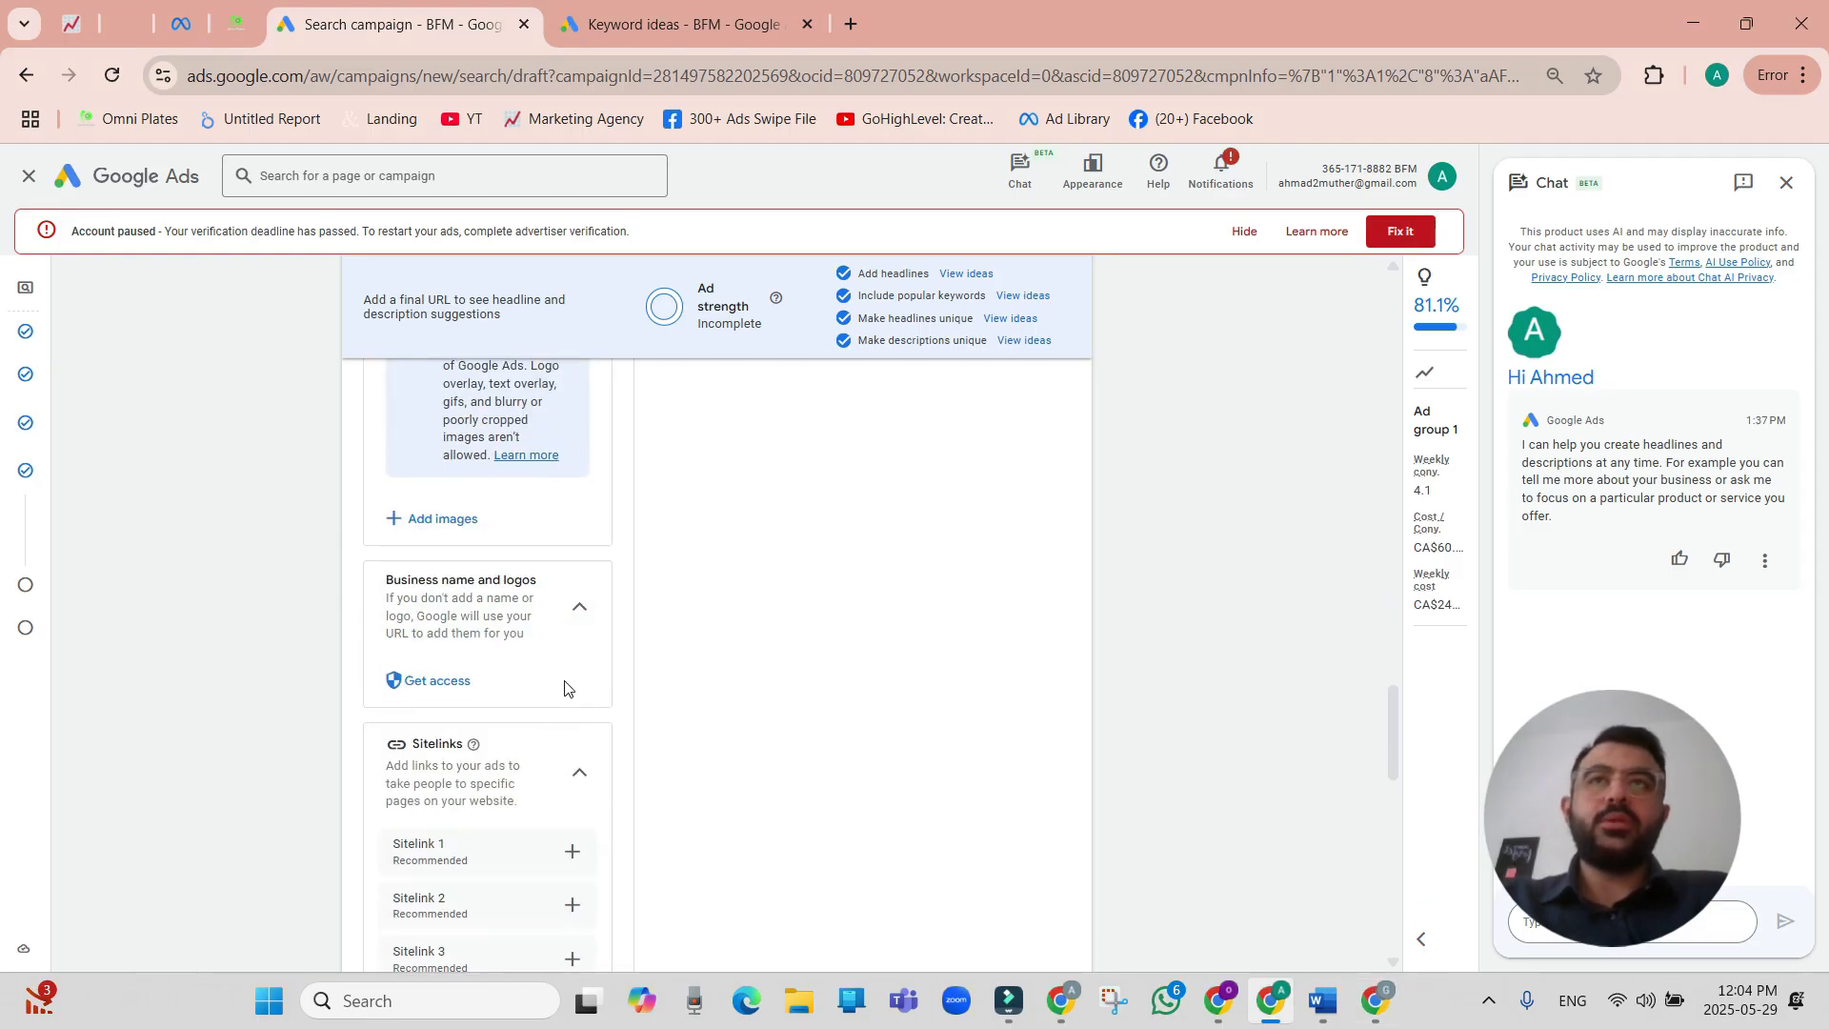
{"action": "scroll", "coordinate": [585, 688], "scroll_direction": "down", "scroll_amount": 1}
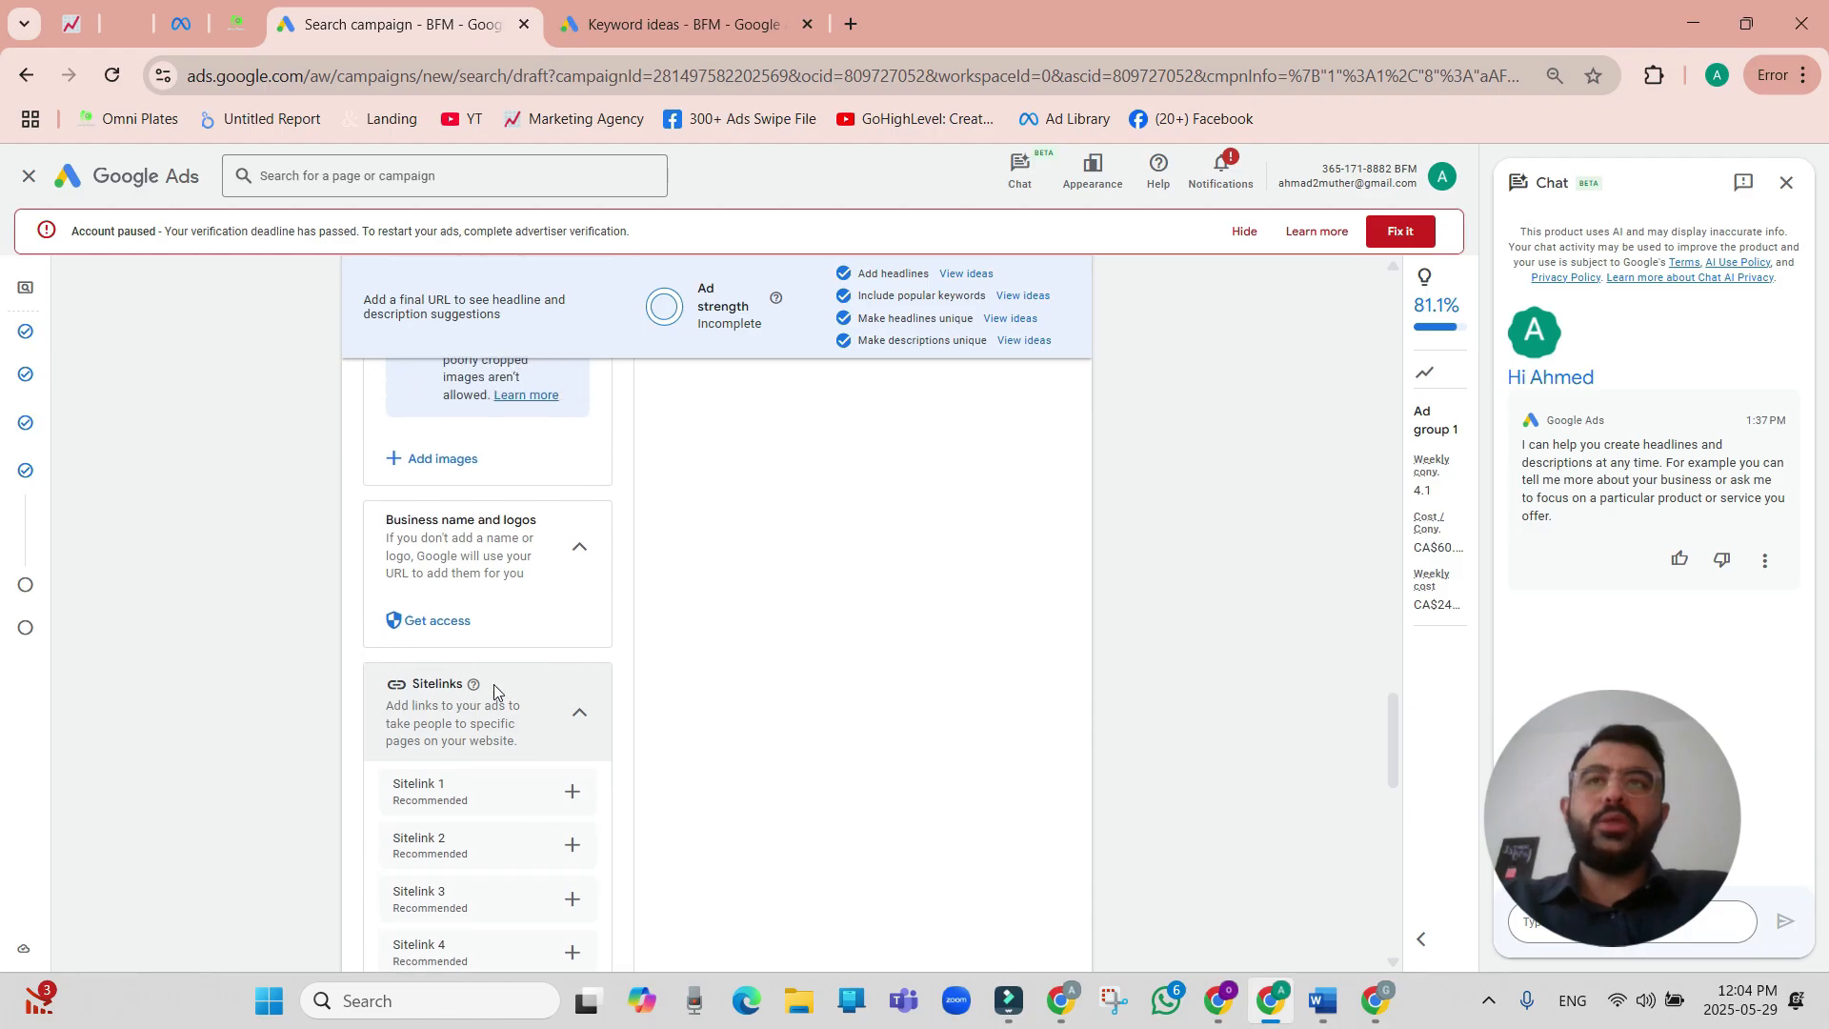
{"action": "scroll", "coordinate": [485, 695], "scroll_direction": "up", "scroll_amount": 3}
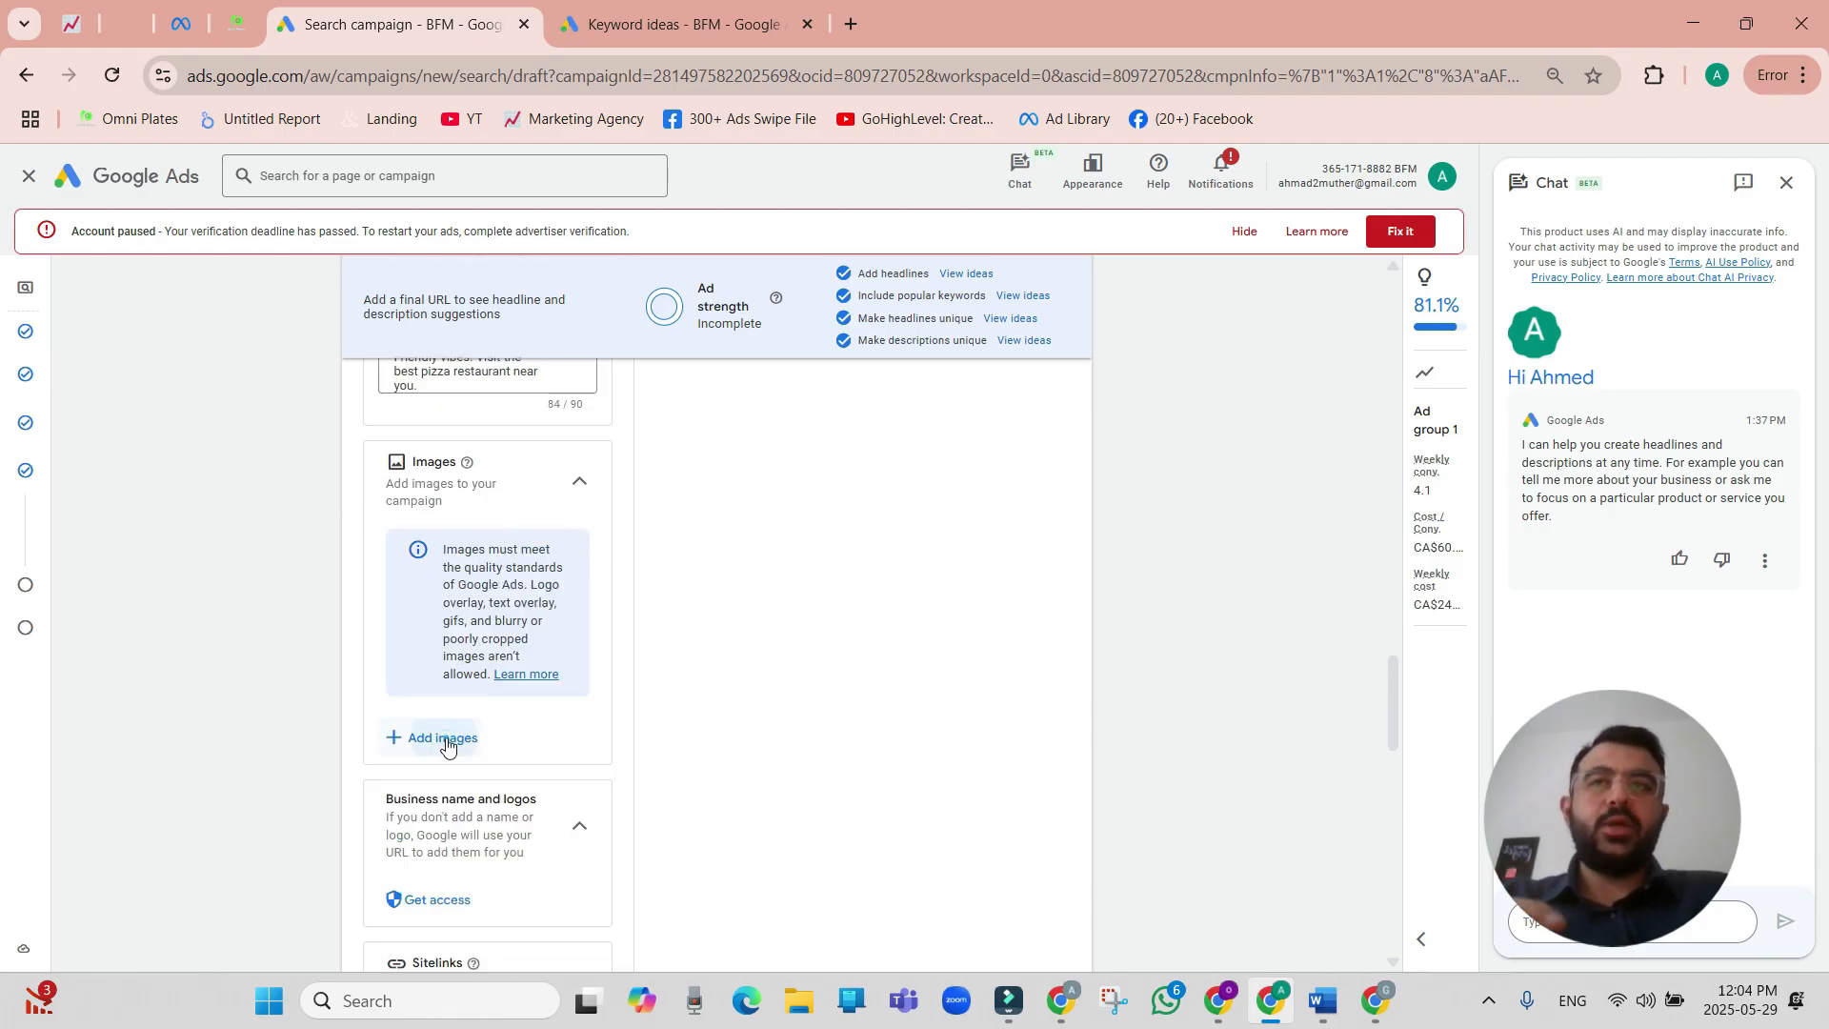
{"action": "left_click", "coordinate": [444, 740]}
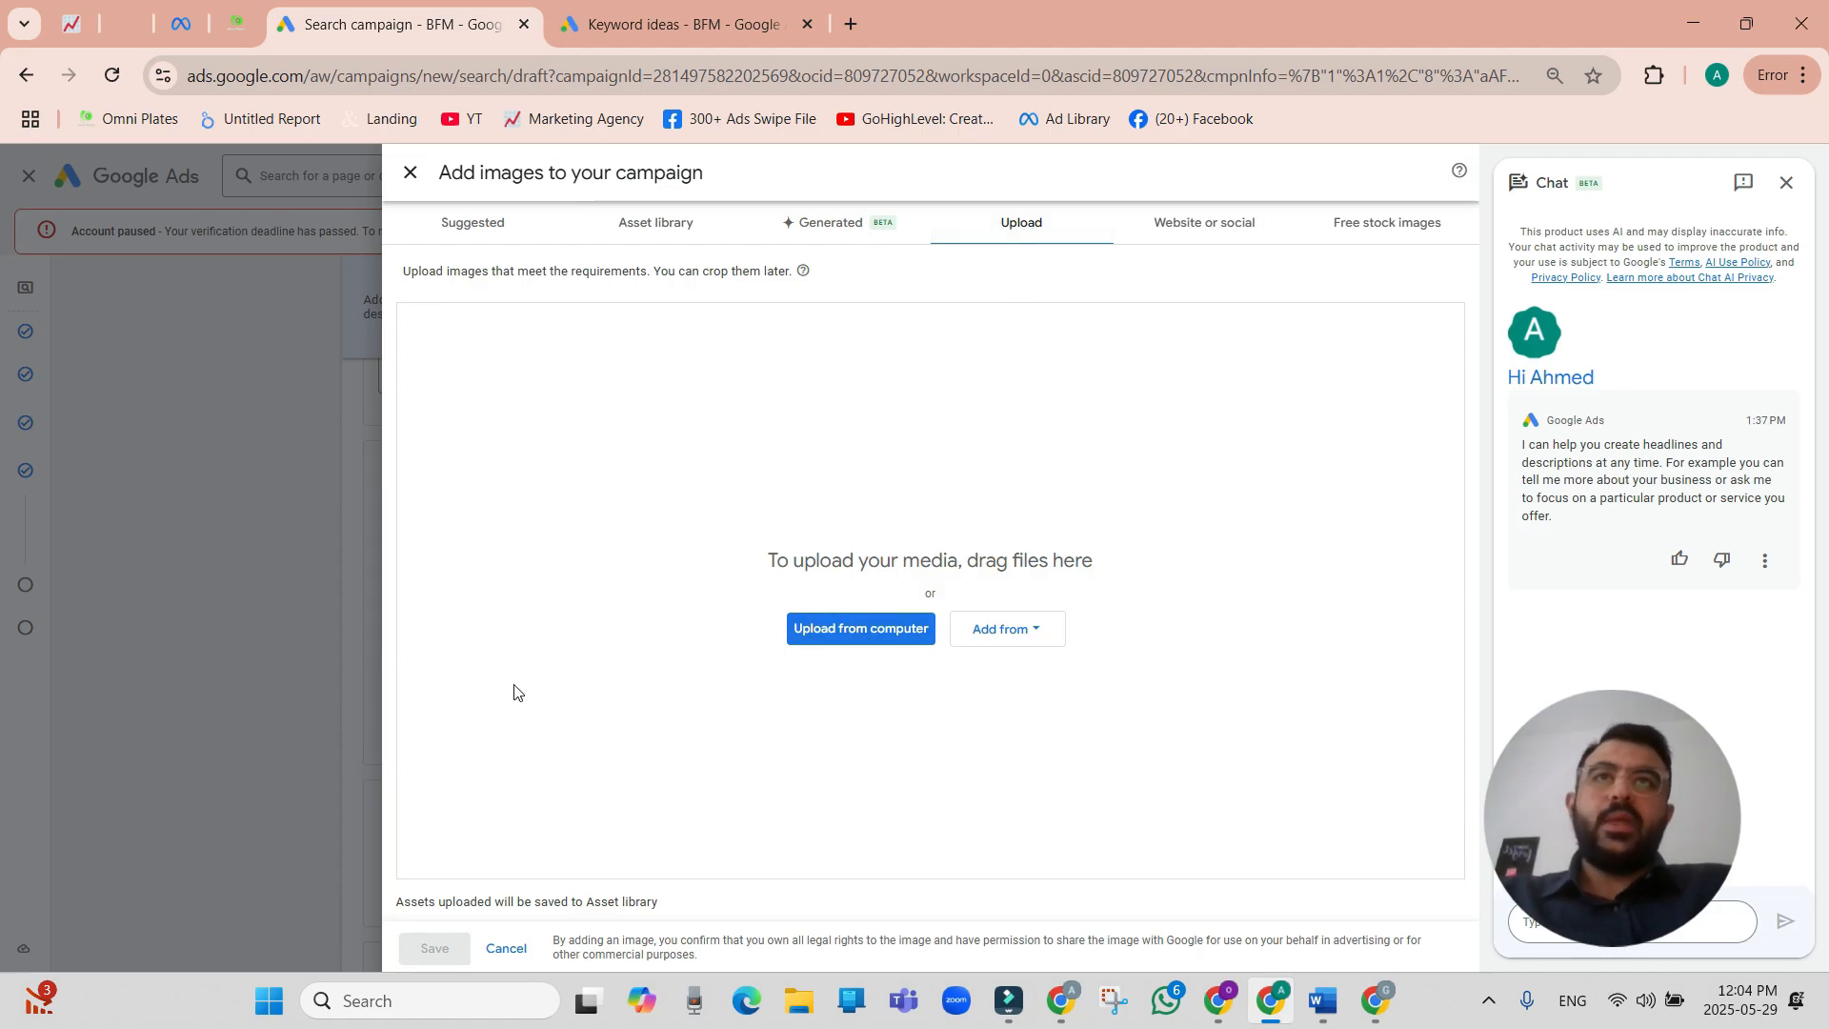
{"action": "left_click", "coordinate": [824, 237]}
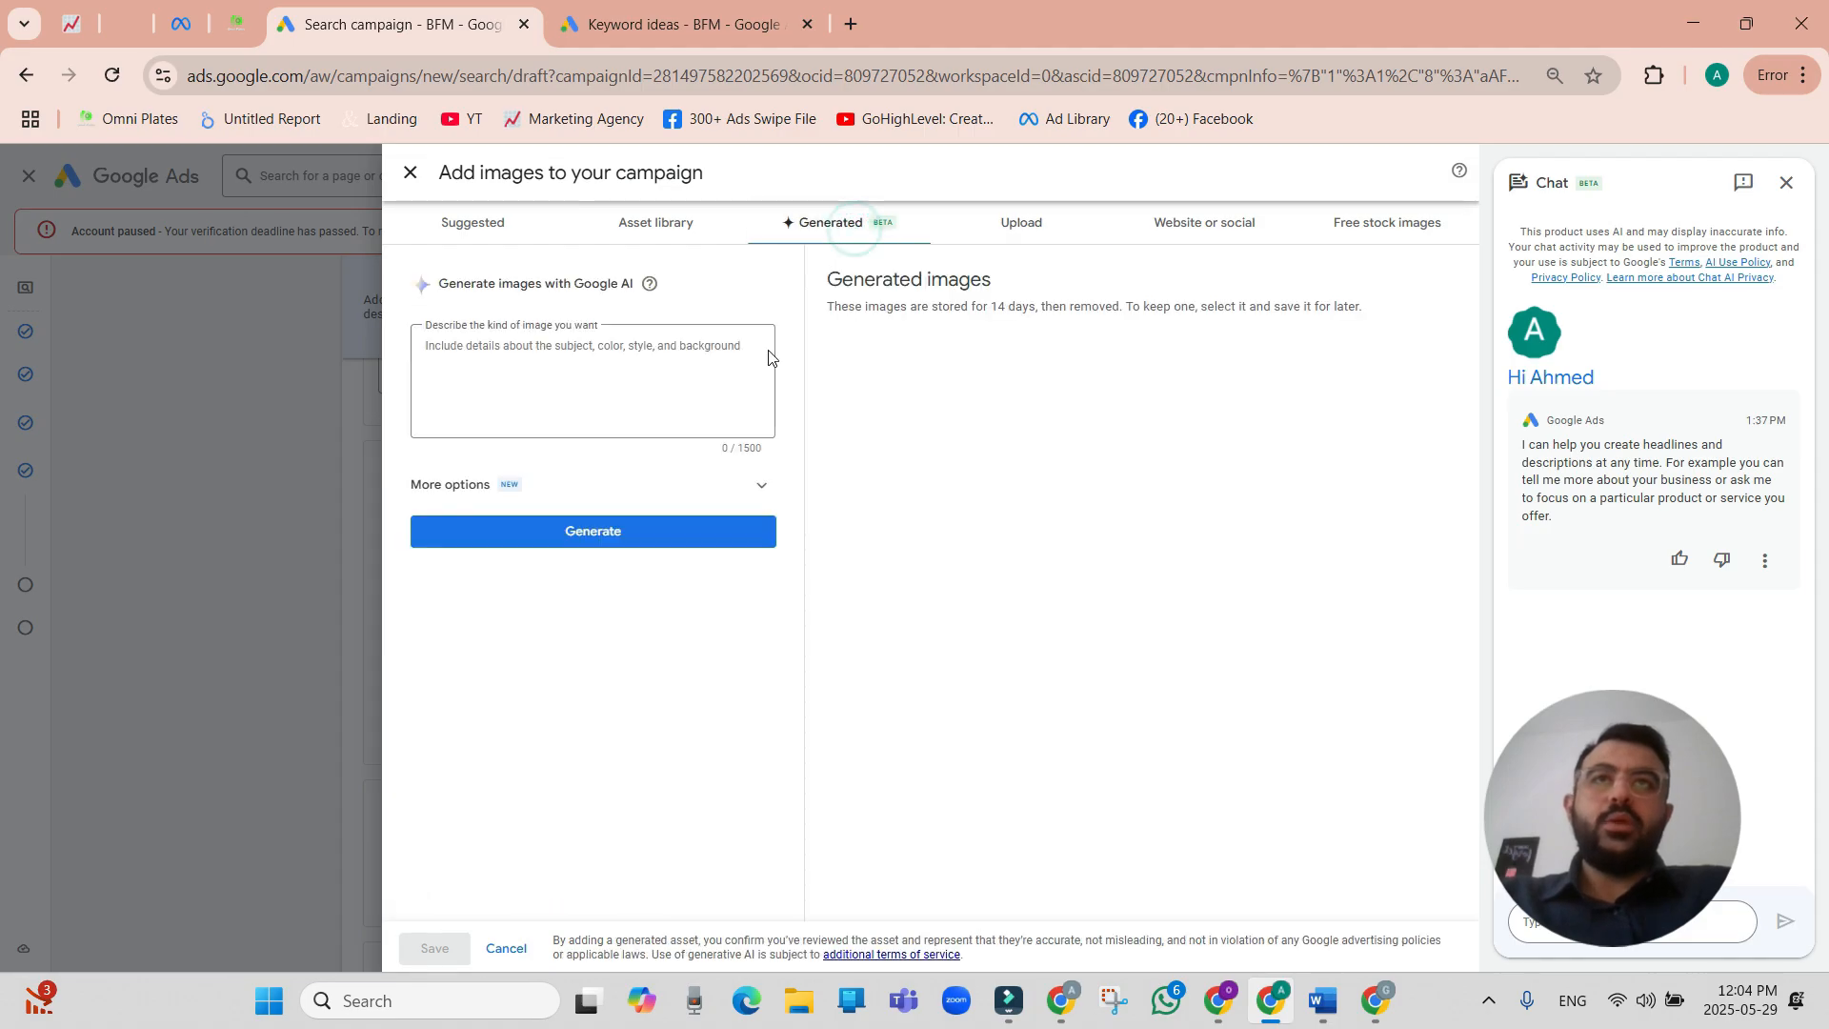
{"action": "left_click", "coordinate": [579, 373]}
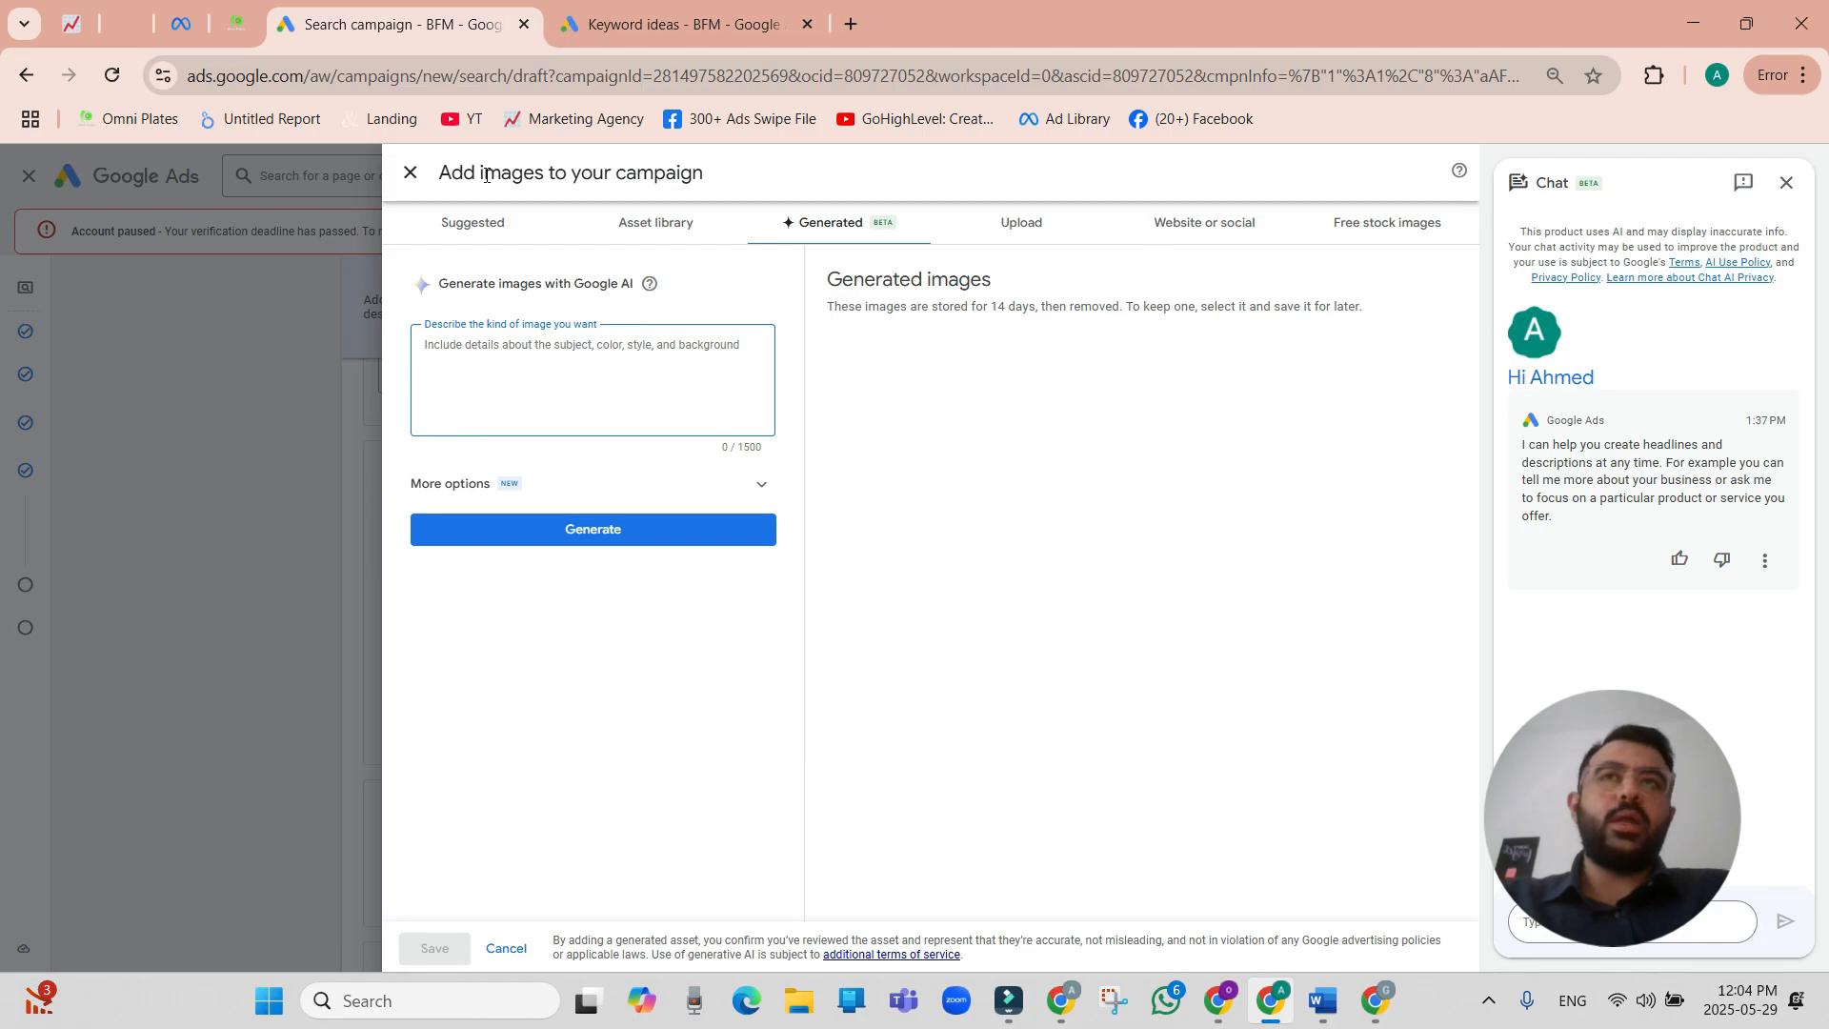
{"action": "left_click", "coordinate": [411, 173]}
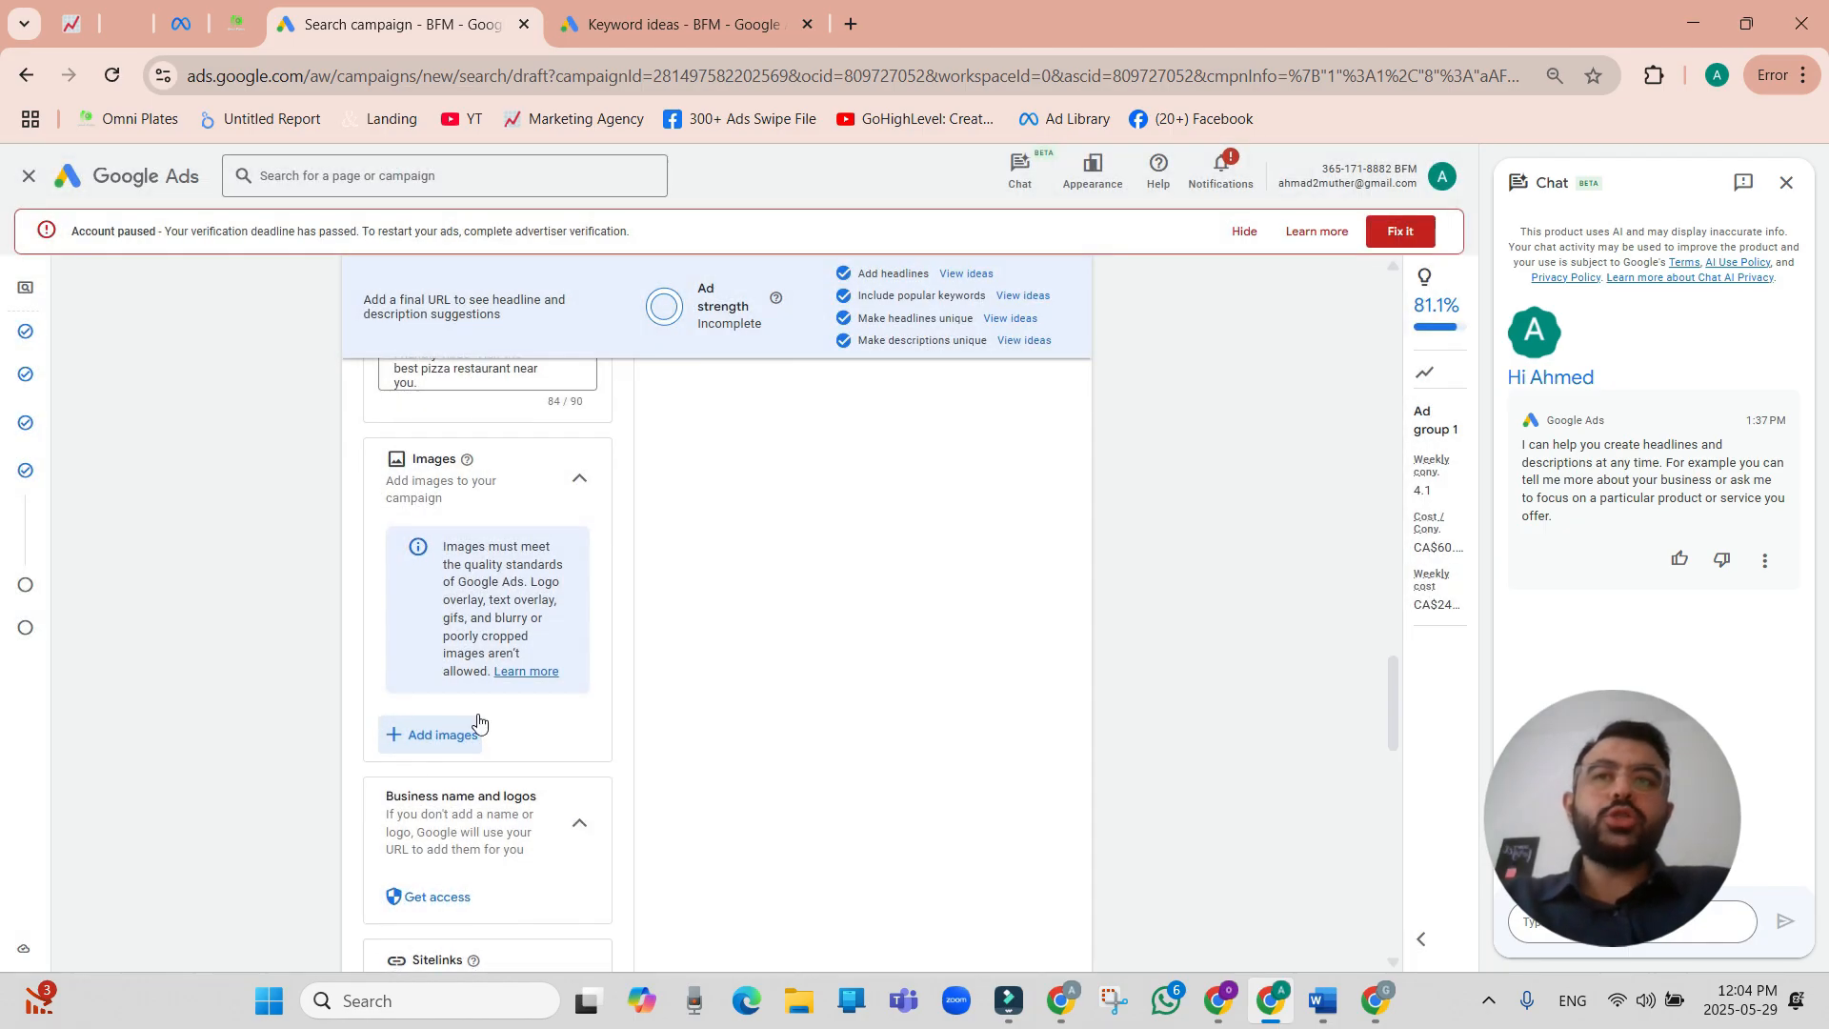
Open the form for creating new campaign sitelinks.
{"action": "scroll", "coordinate": [478, 721], "scroll_direction": "down", "scroll_amount": 2}
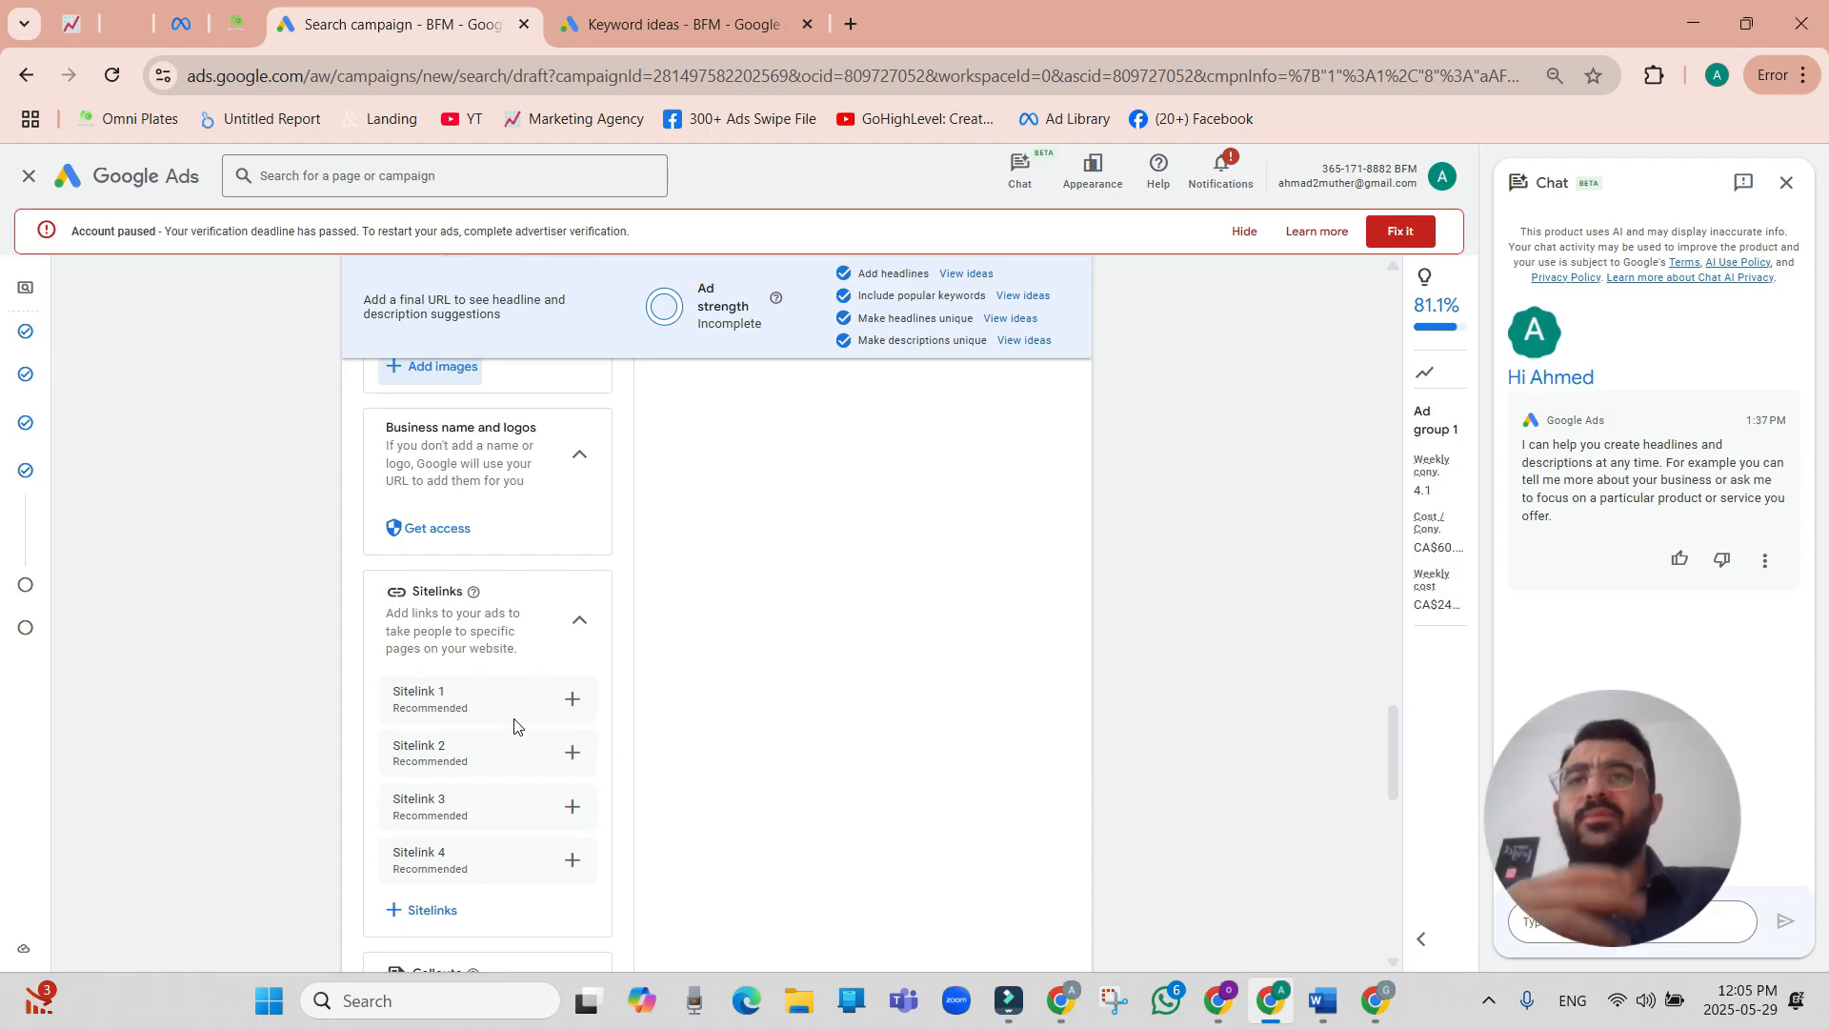
{"action": "scroll", "coordinate": [519, 748], "scroll_direction": "down", "scroll_amount": 2}
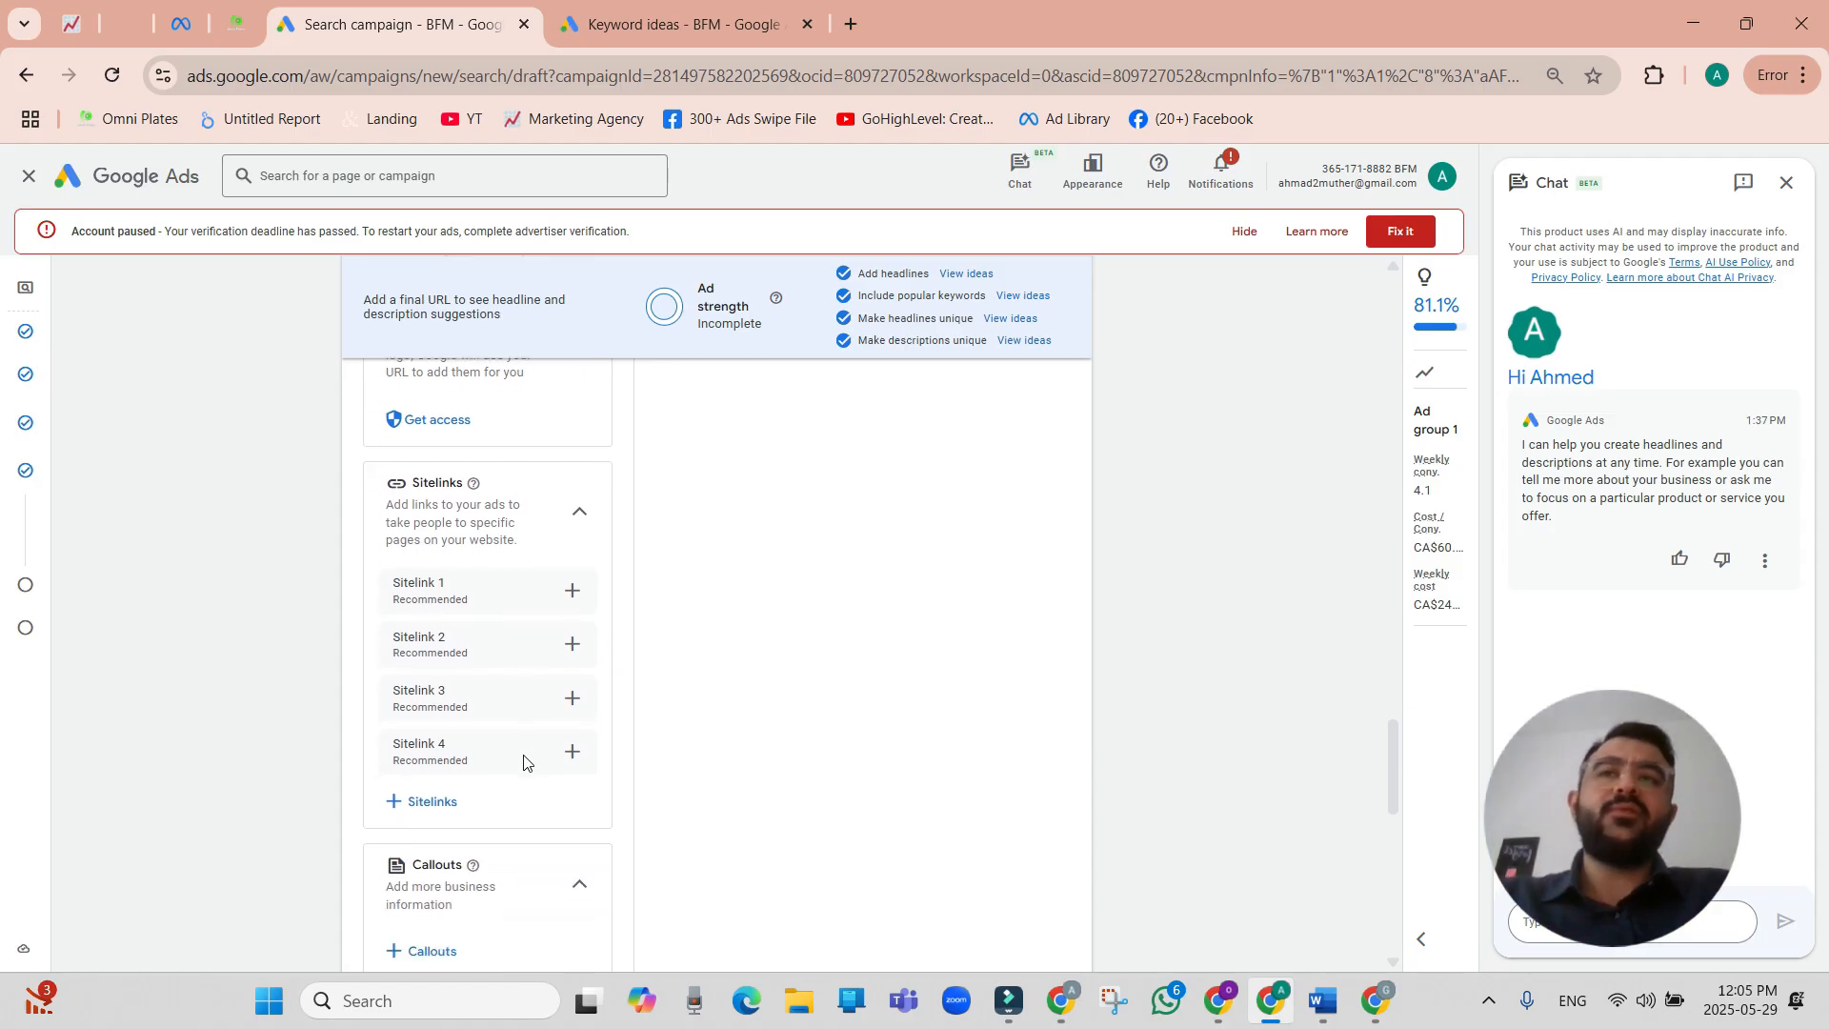
{"action": "scroll", "coordinate": [538, 781], "scroll_direction": "down", "scroll_amount": 3}
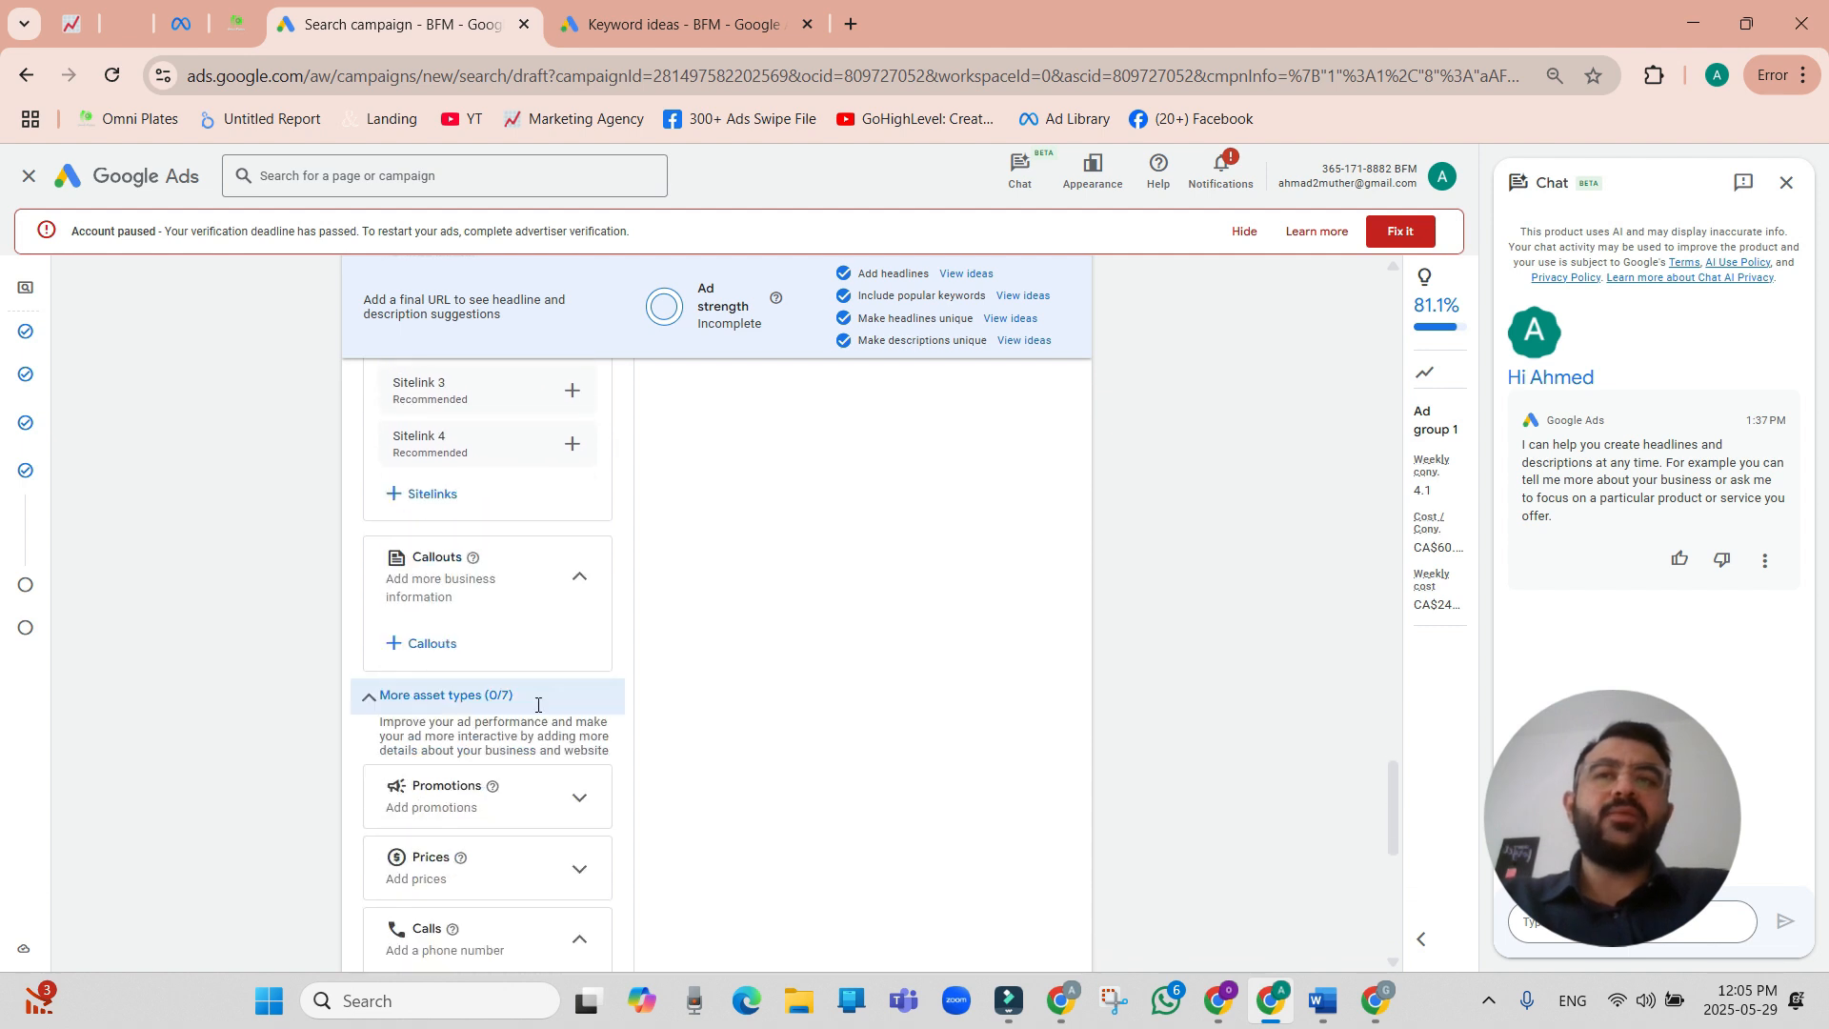
{"action": "scroll", "coordinate": [543, 571], "scroll_direction": "up", "scroll_amount": 1}
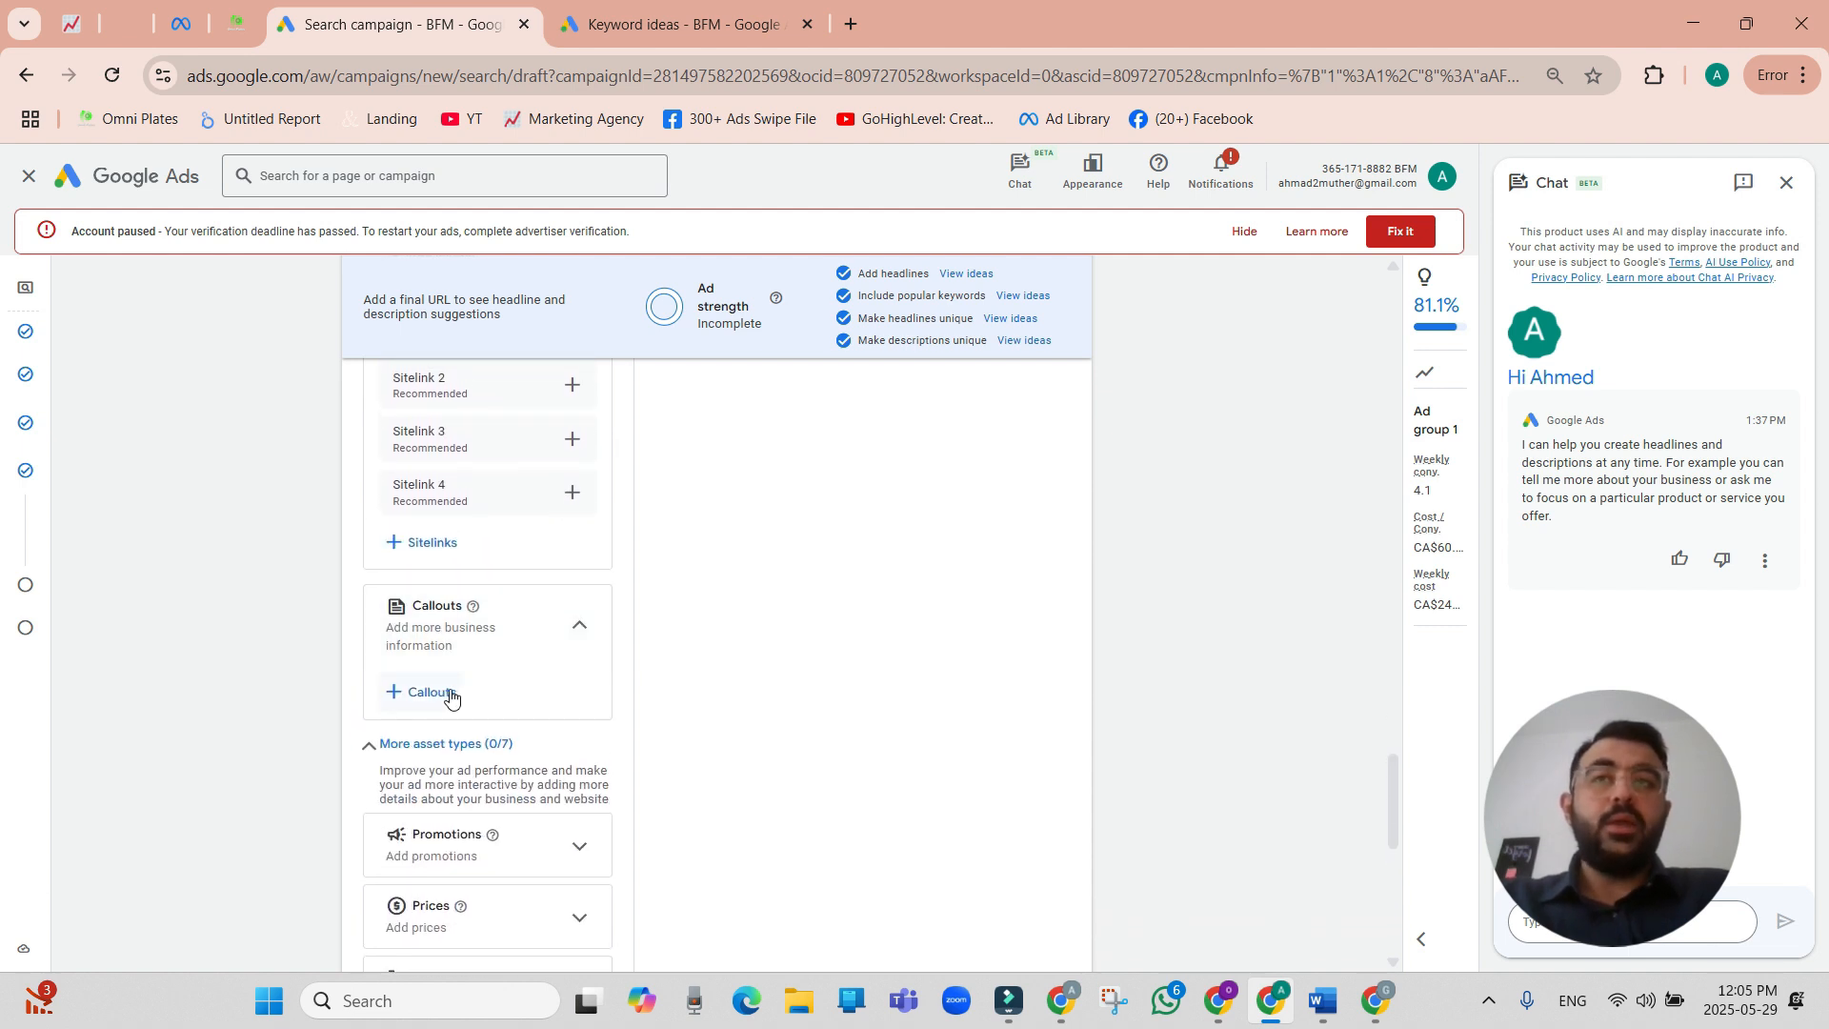
{"action": "scroll", "coordinate": [515, 610], "scroll_direction": "up", "scroll_amount": 1}
{"action": "left_click", "coordinate": [447, 568]}
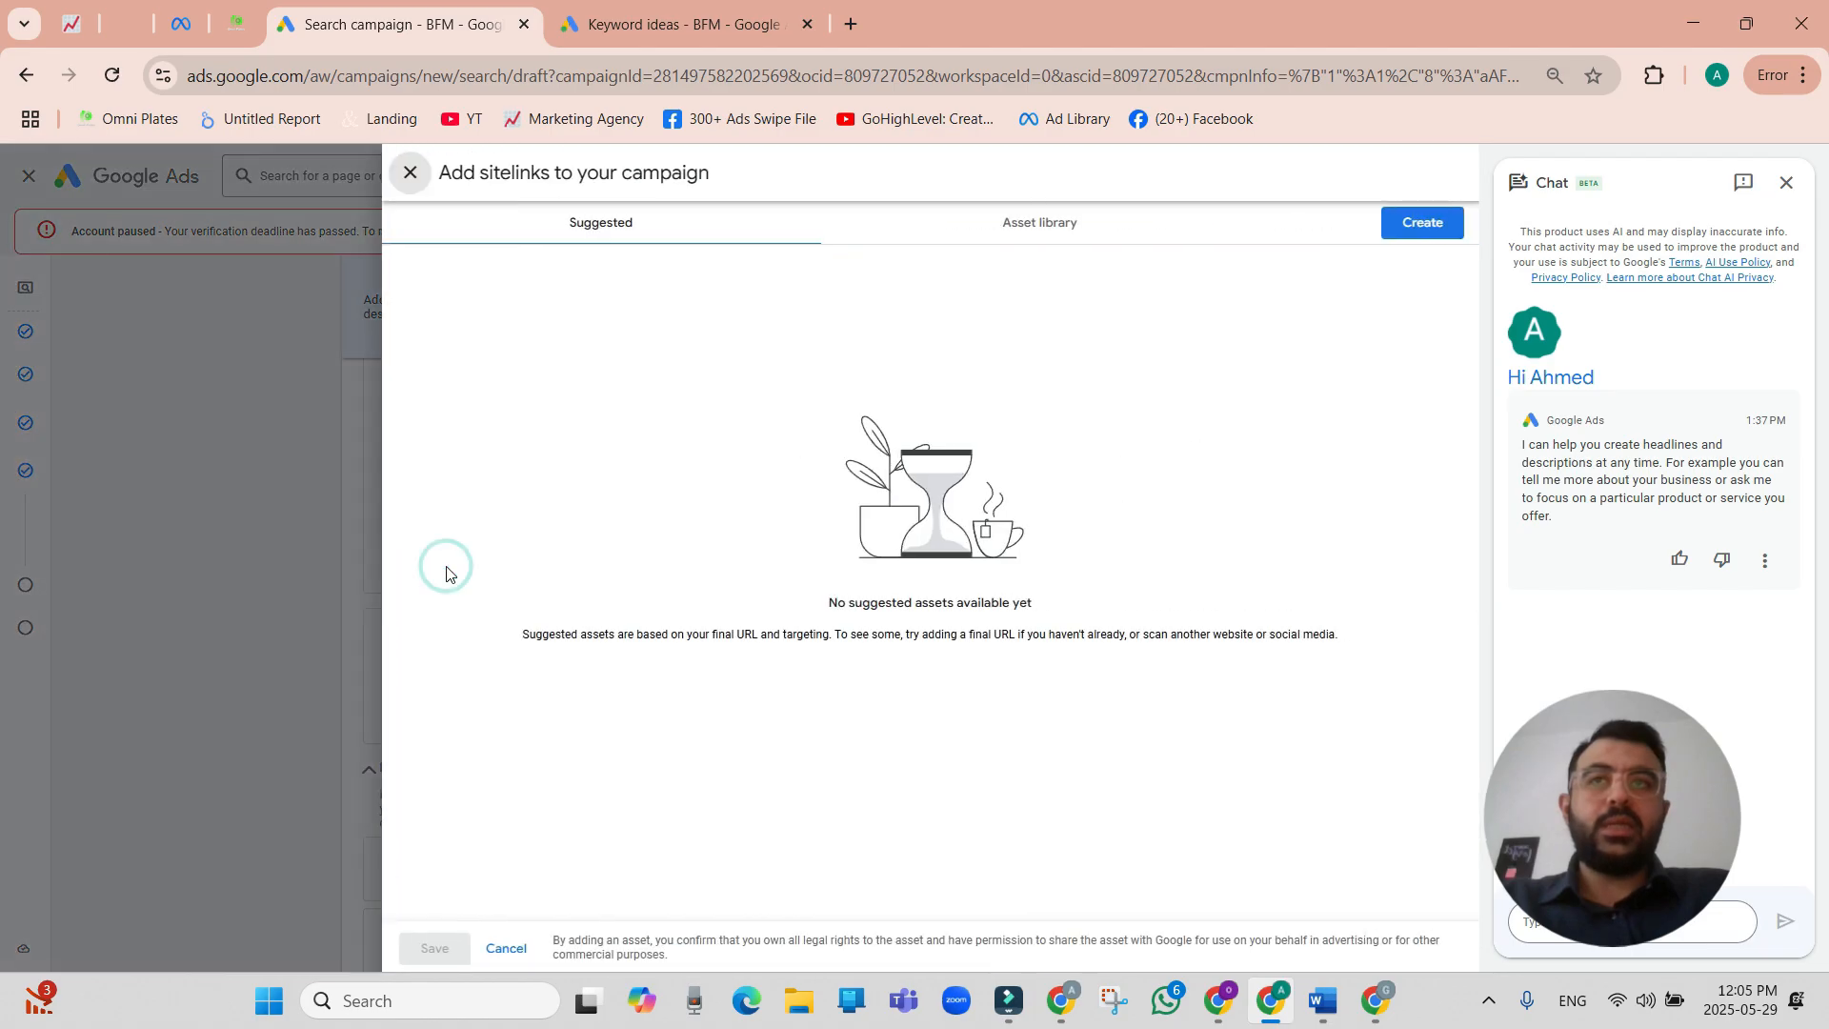
{"action": "left_click", "coordinate": [1422, 223]}
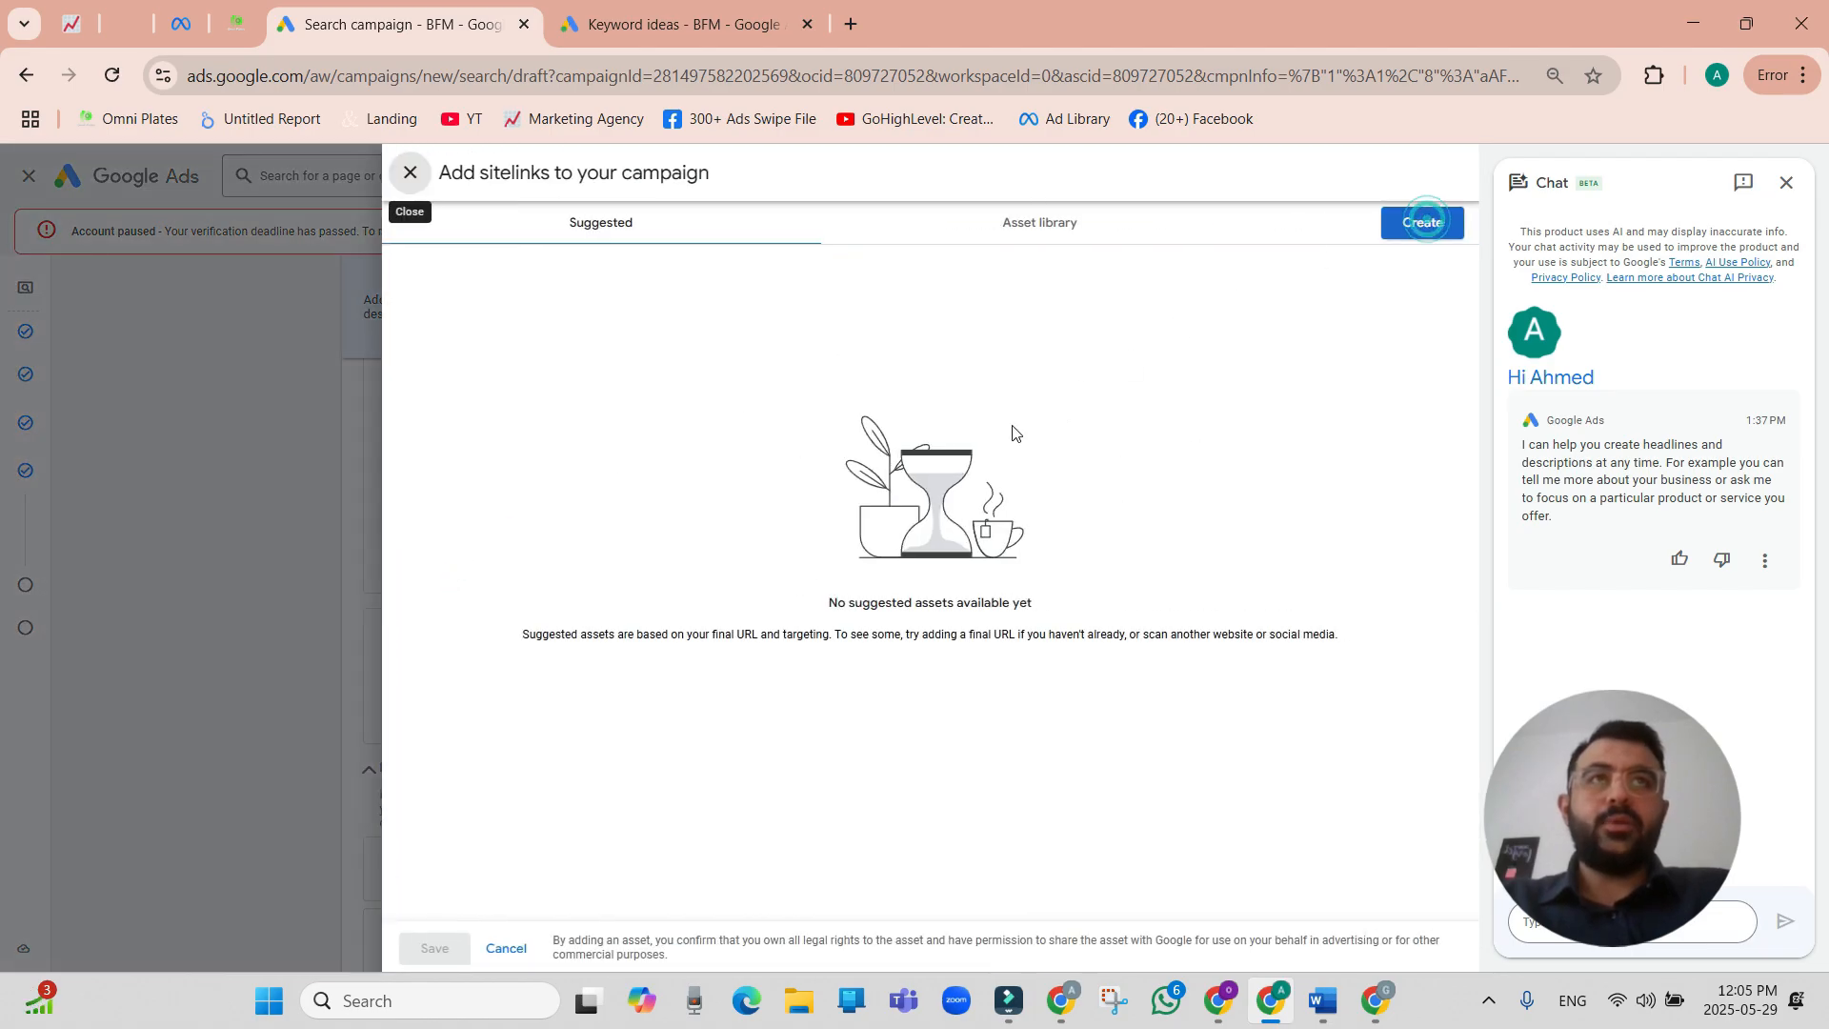
{"action": "left_click", "coordinate": [192, 339]}
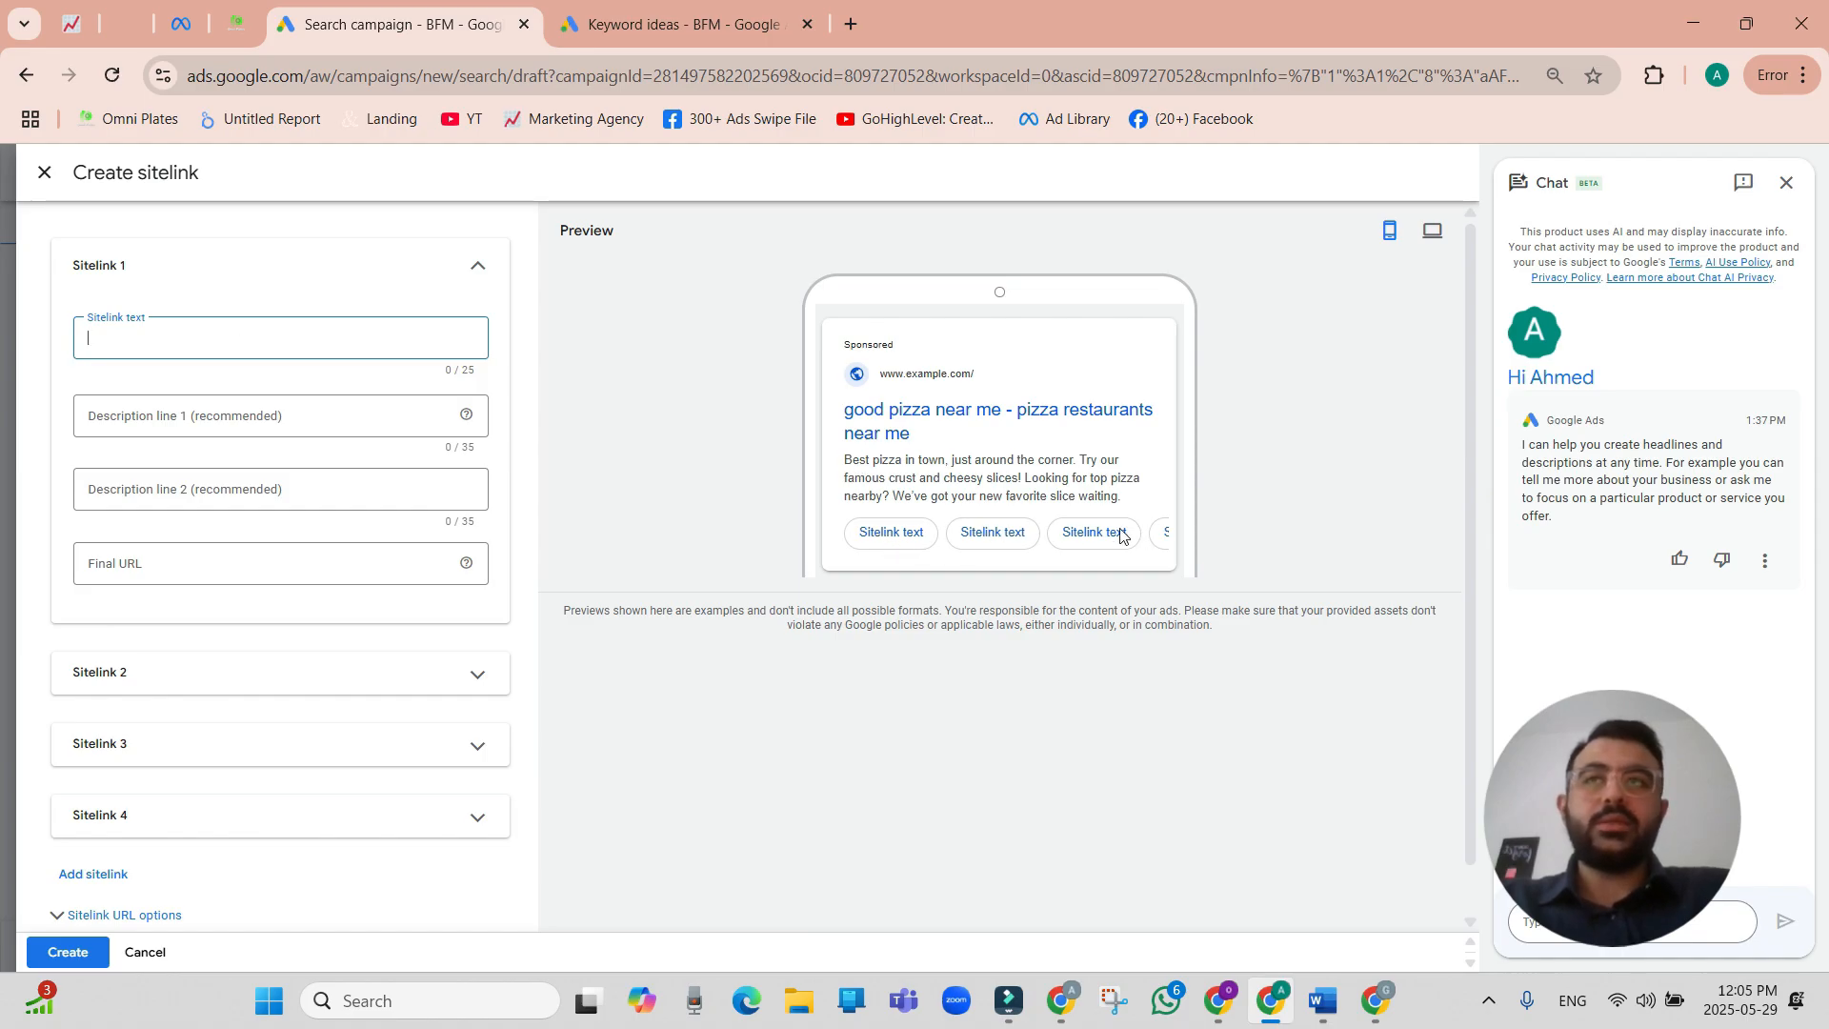
Enter "Free Delivery" as the first sitelink's text and start its first description line with "20 minutes del".
{"action": "type", "text": "Fast"}
{"action": "key", "text": "BackSpace"}
{"action": "key", "text": "BackSpace"}
{"action": "key", "text": "BackSpace"}
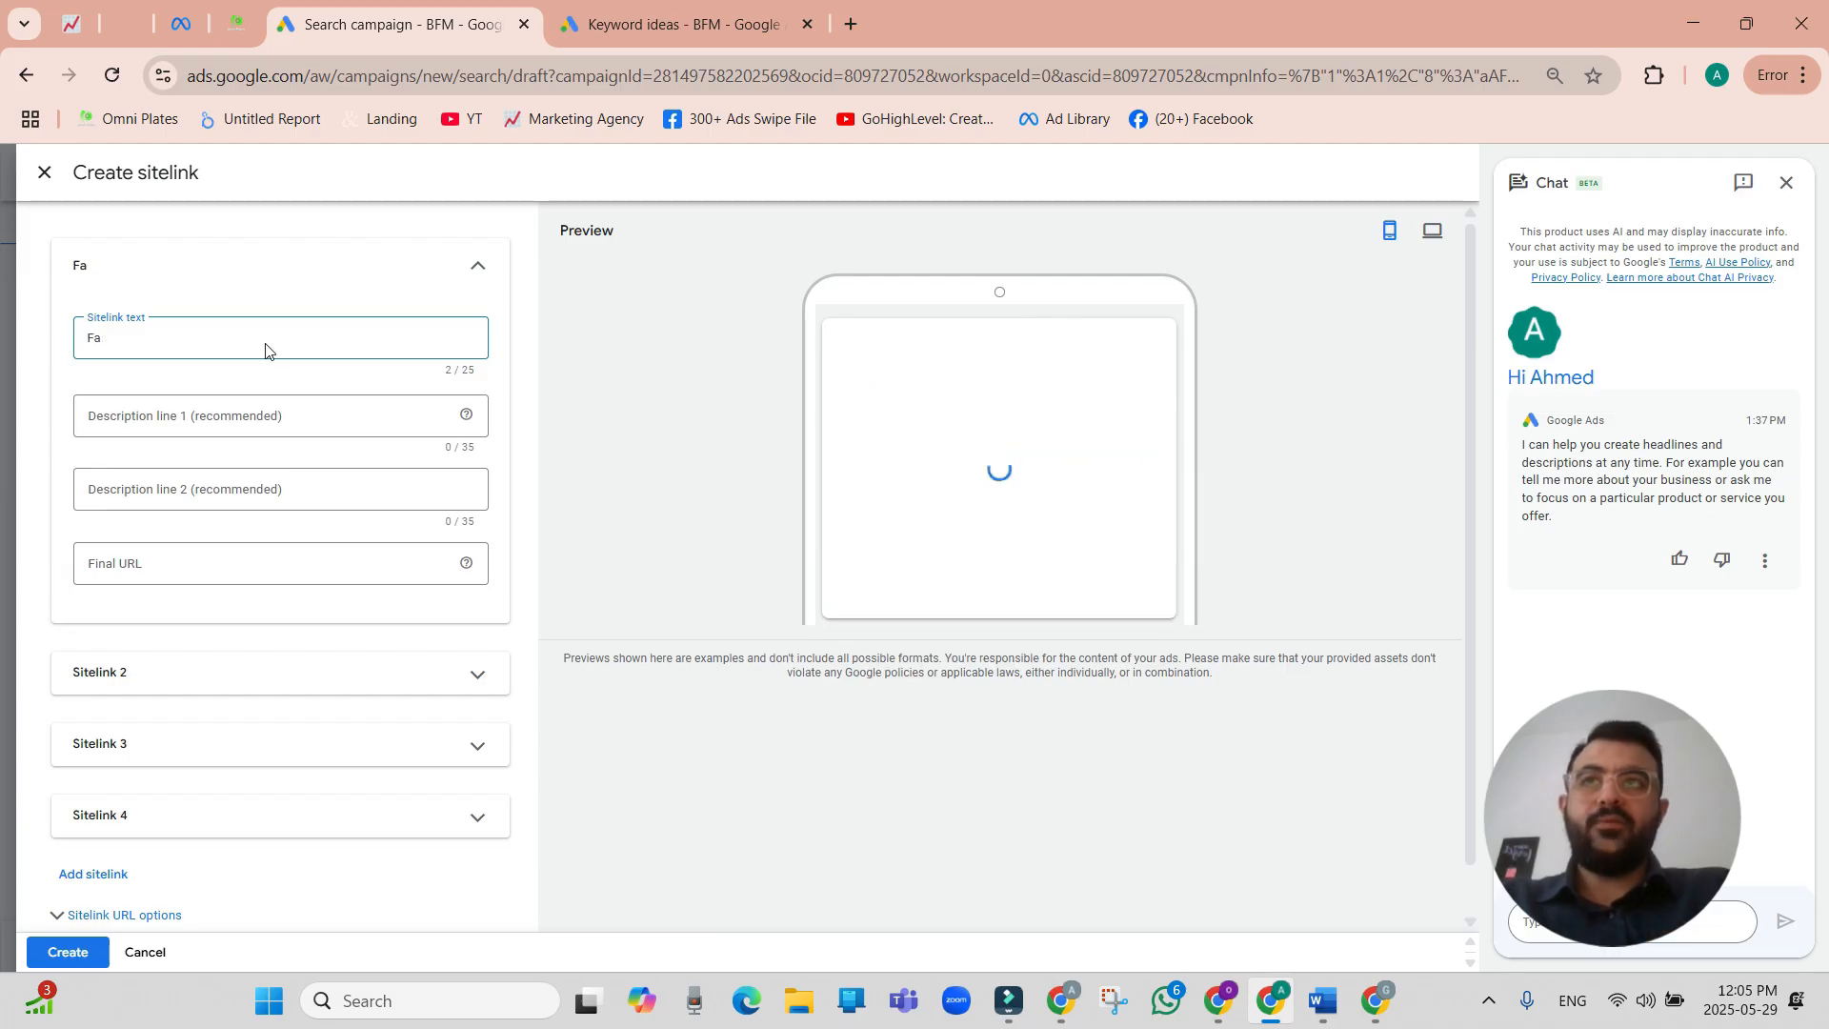
{"action": "type", "text": "ree De"}
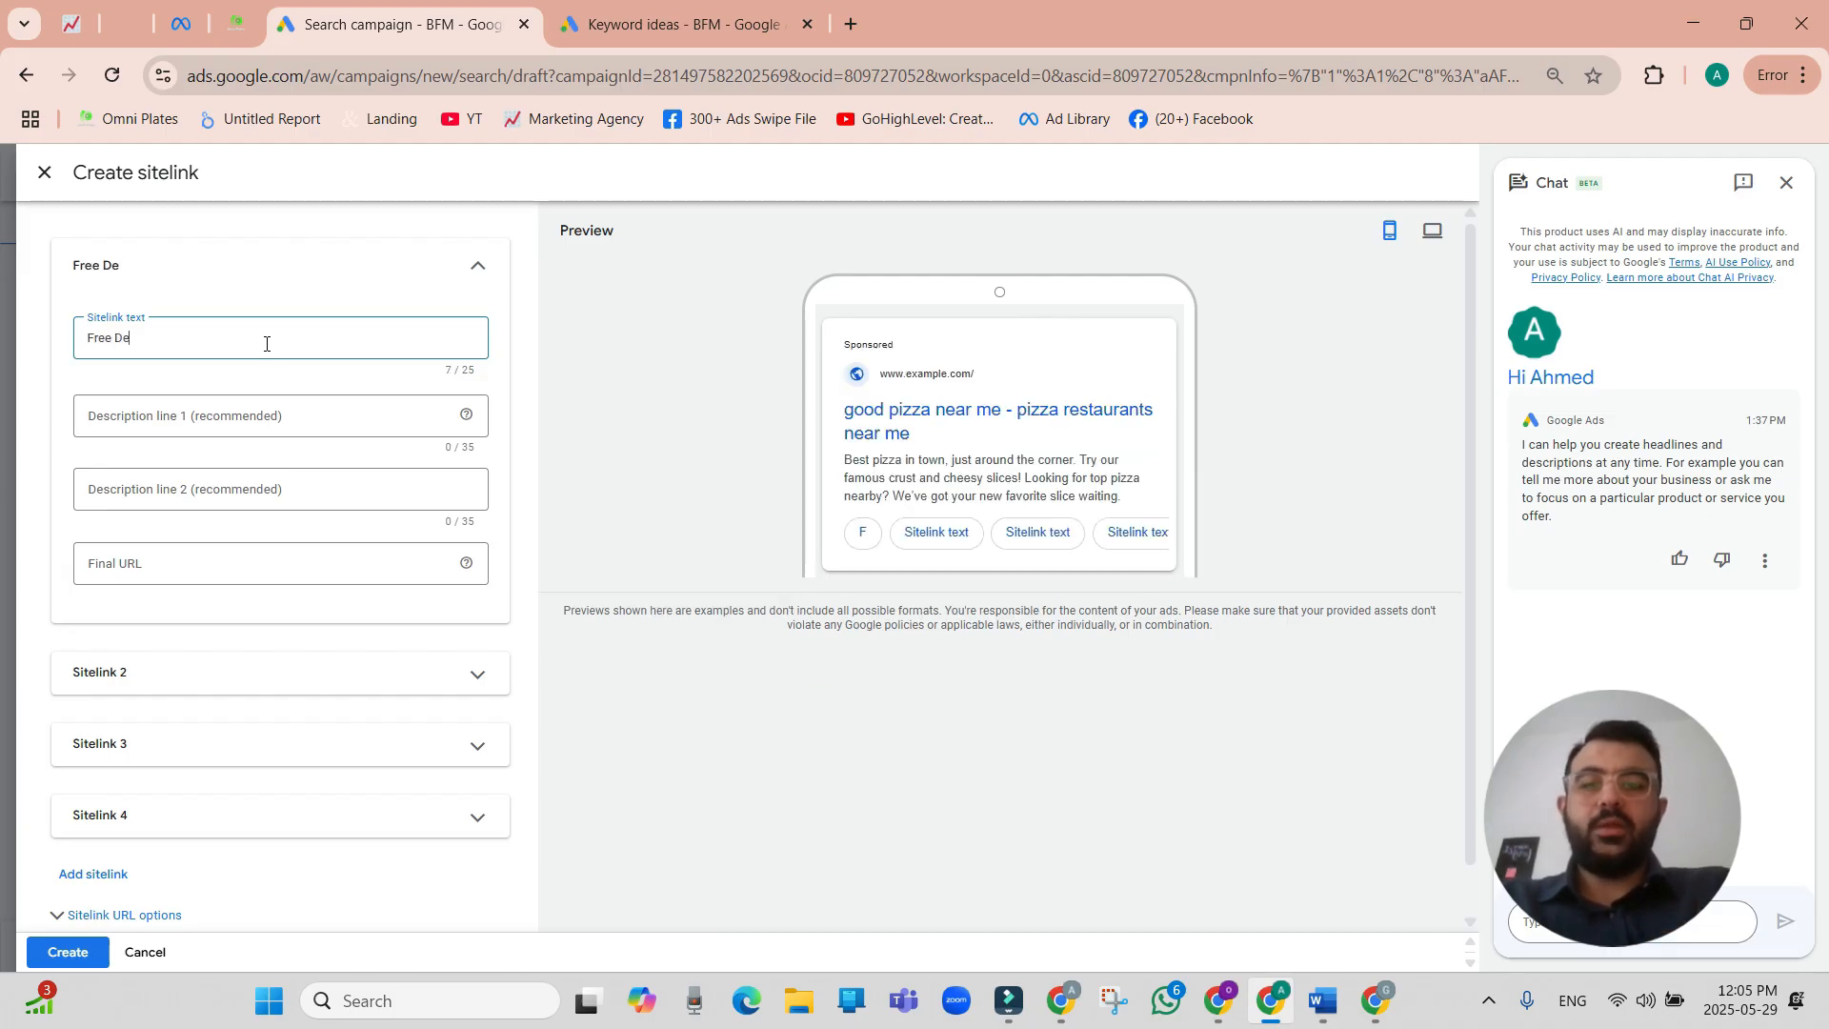
{"action": "type", "text": "livery"}
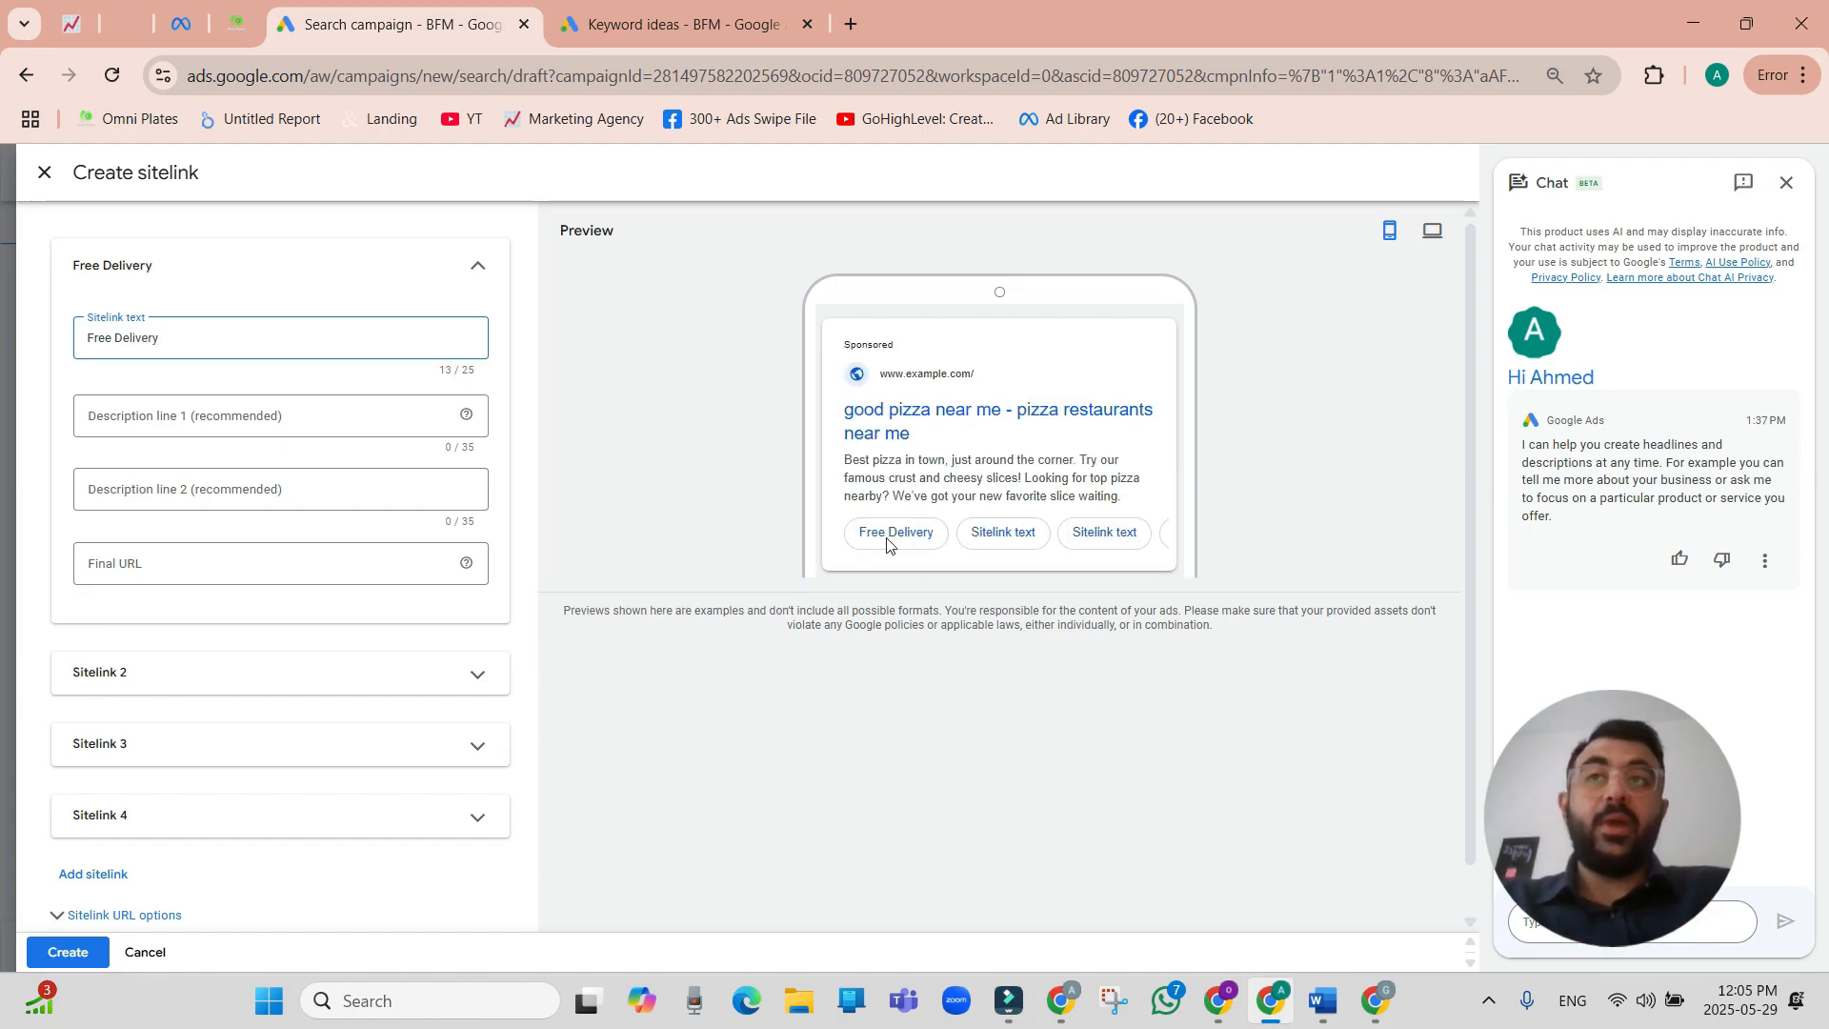
{"action": "left_click", "coordinate": [251, 416]}
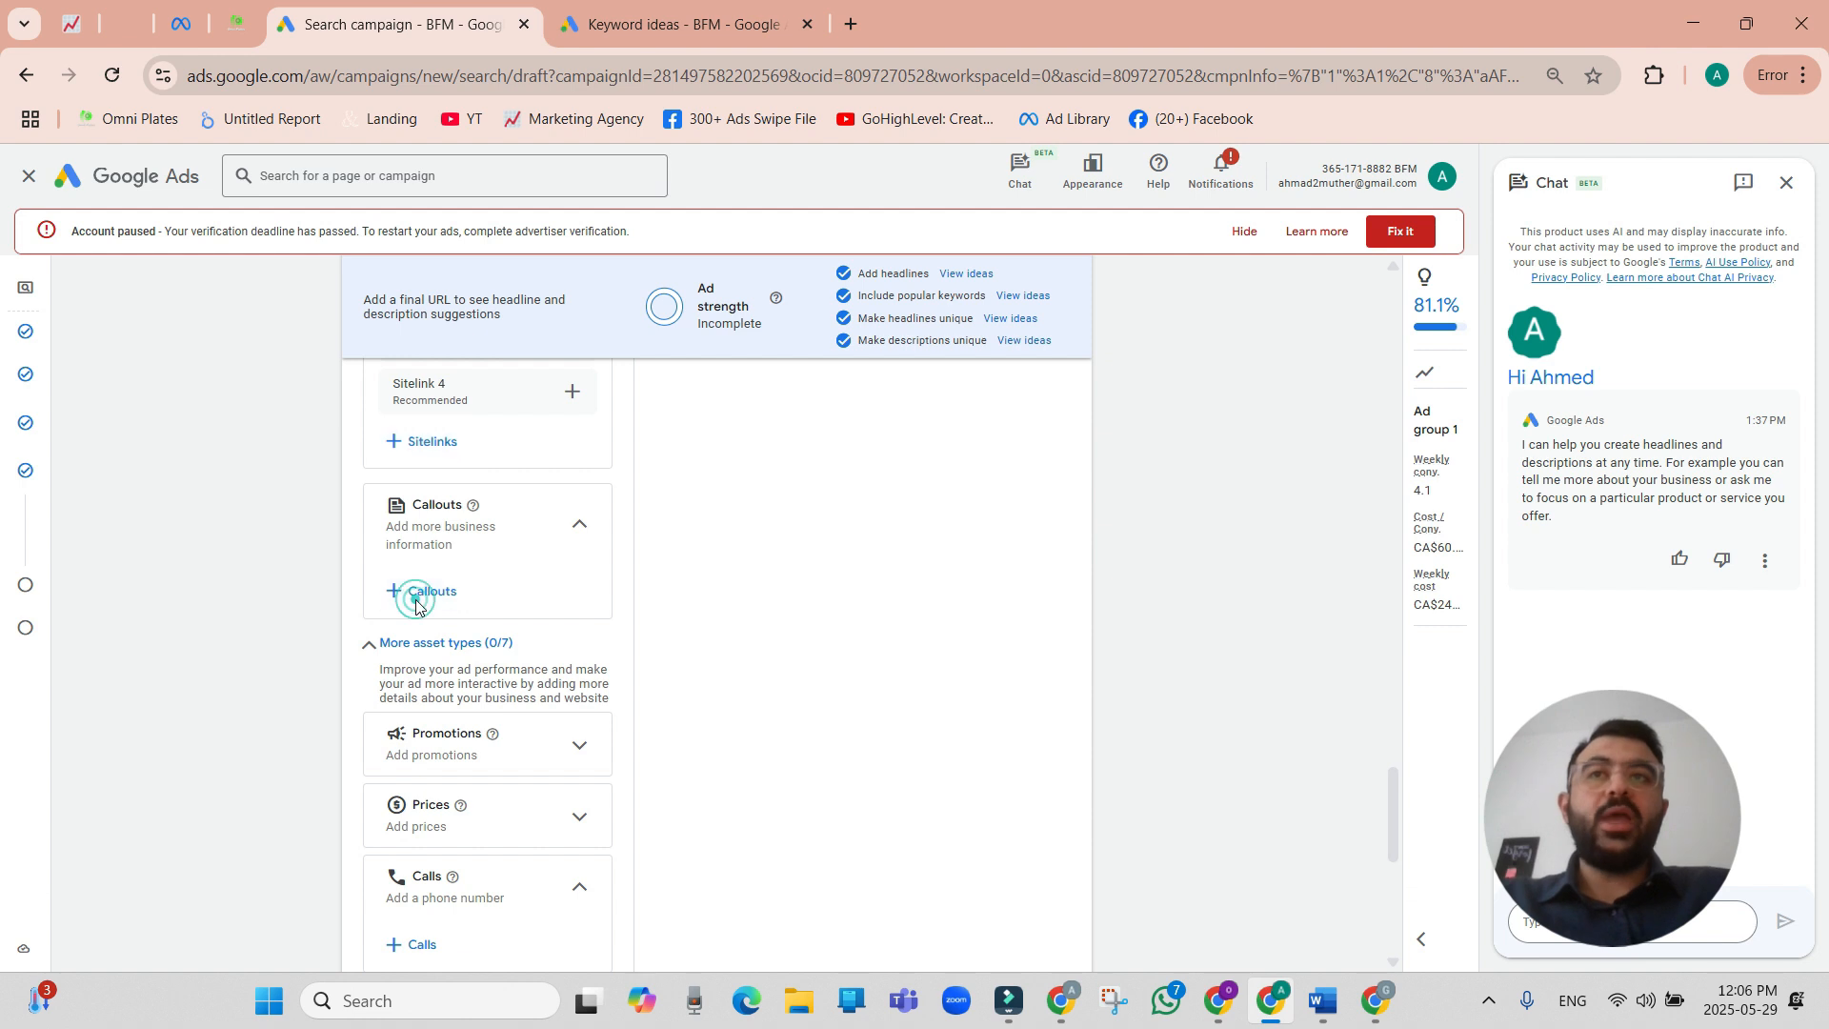
Add the existing callouts "Fresh cut fries" and "Tornado potato" to the campaign and reopen the callouts for editing.
{"action": "left_click", "coordinate": [415, 595]}
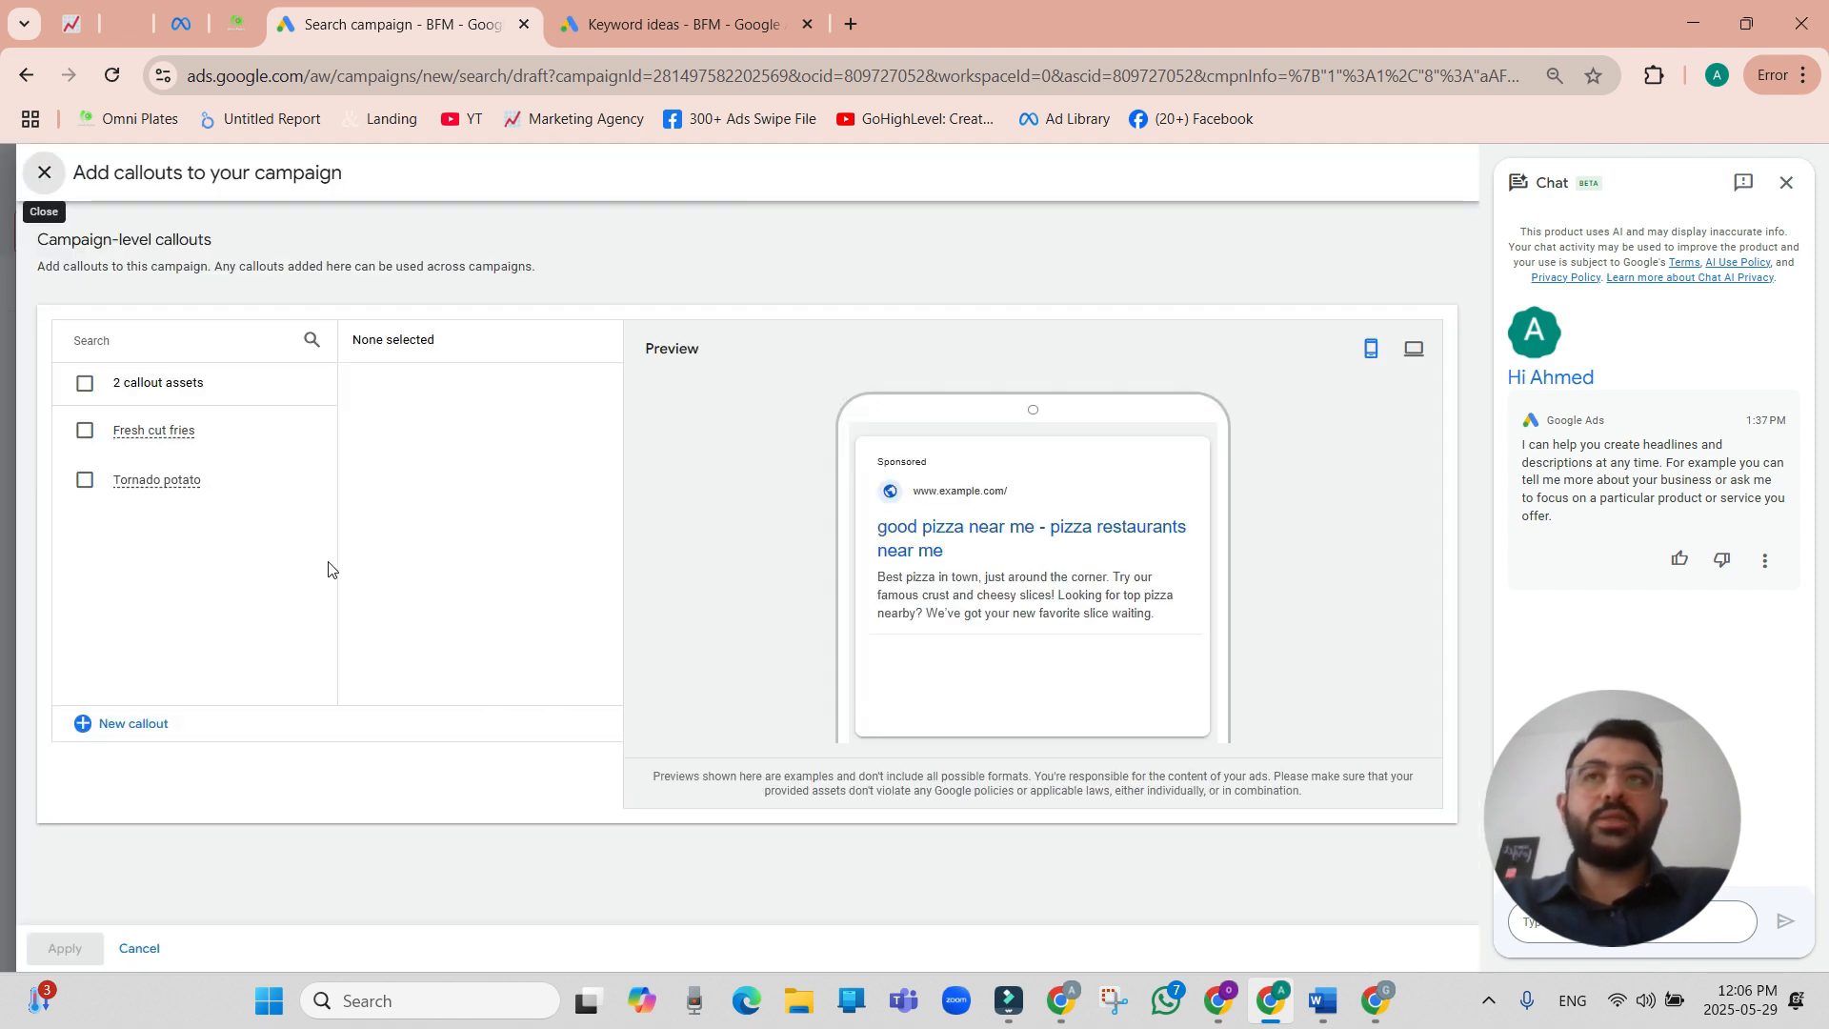
{"action": "left_click", "coordinate": [80, 434]}
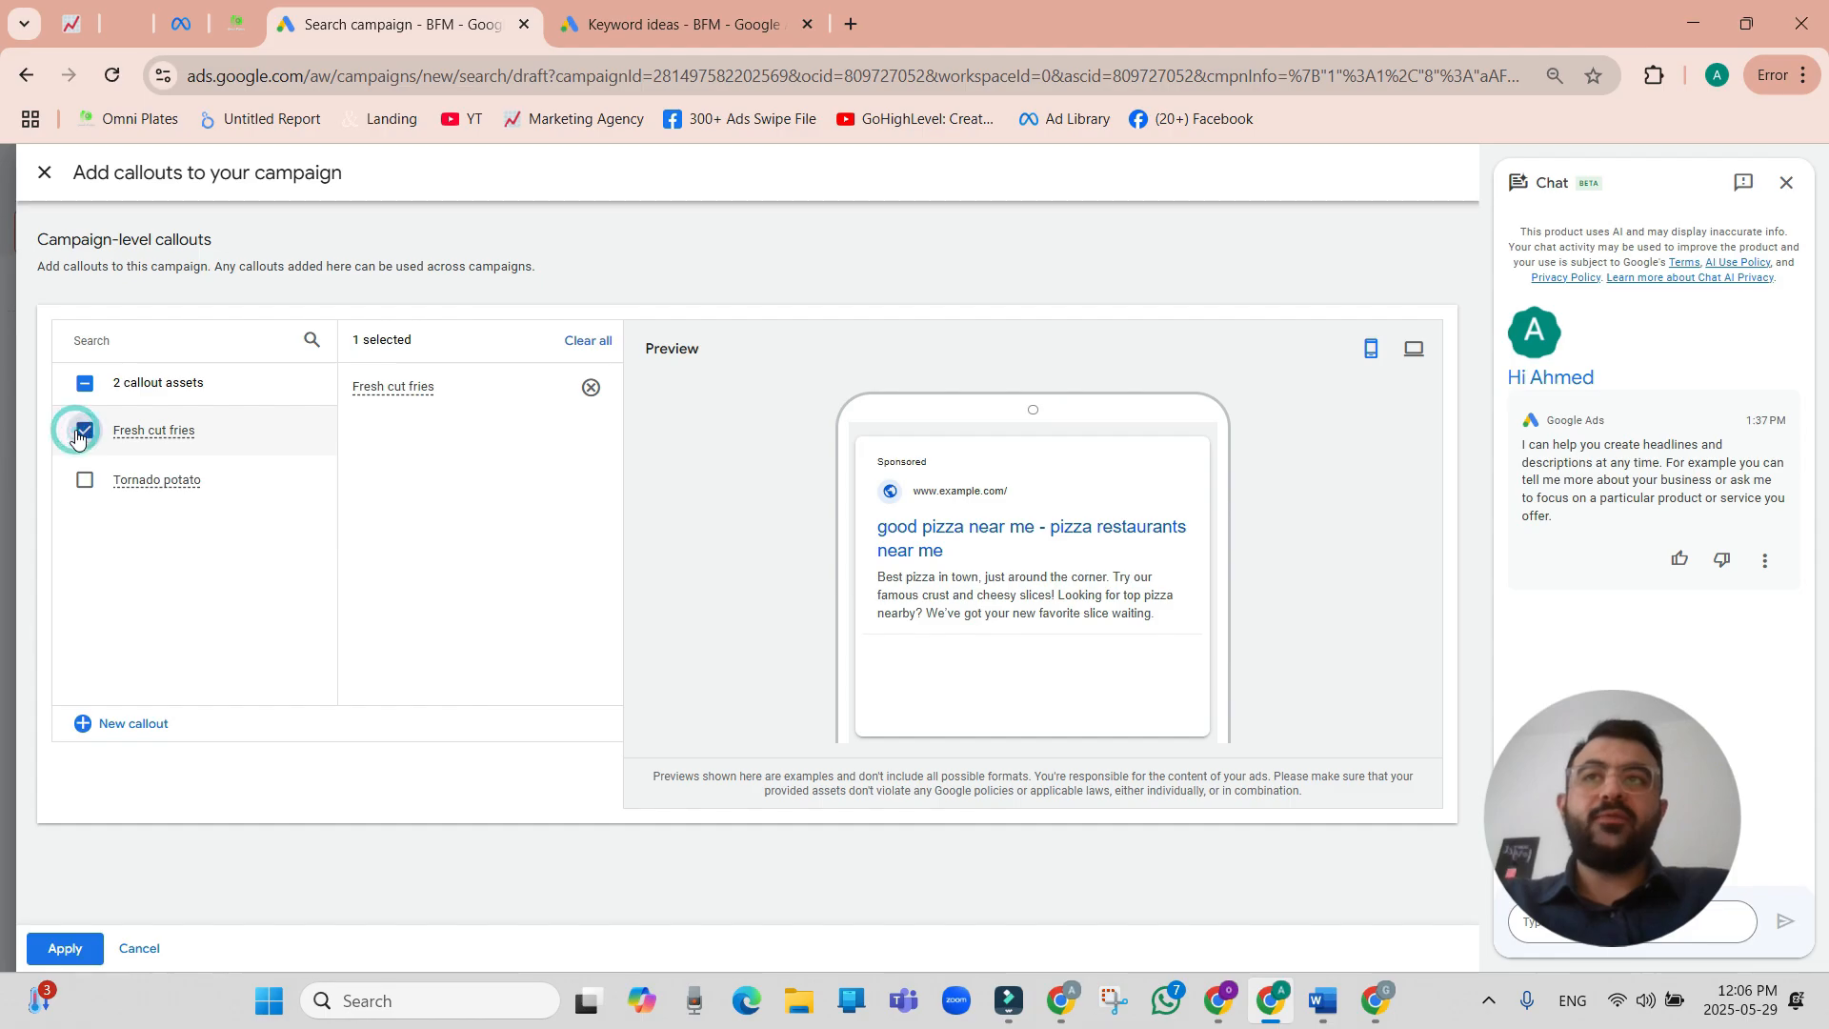
{"action": "left_click", "coordinate": [84, 479]}
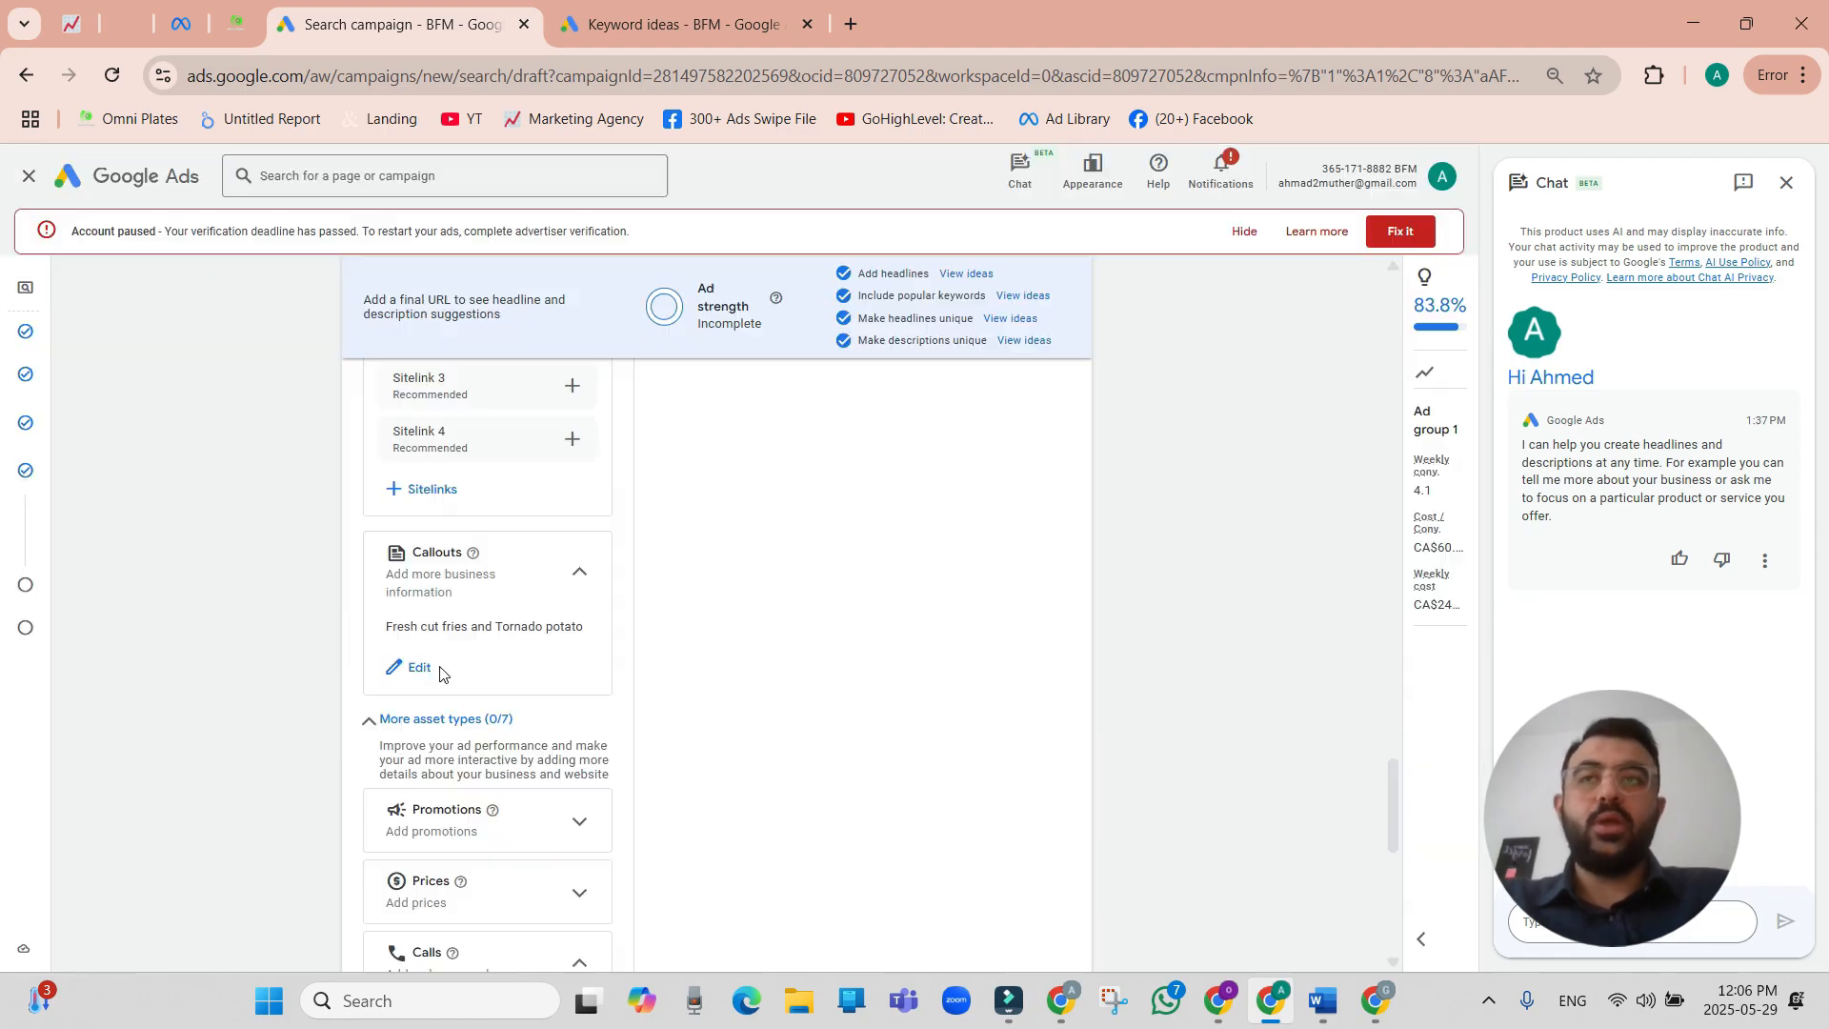
{"action": "scroll", "coordinate": [439, 674], "scroll_direction": "up", "scroll_amount": 2}
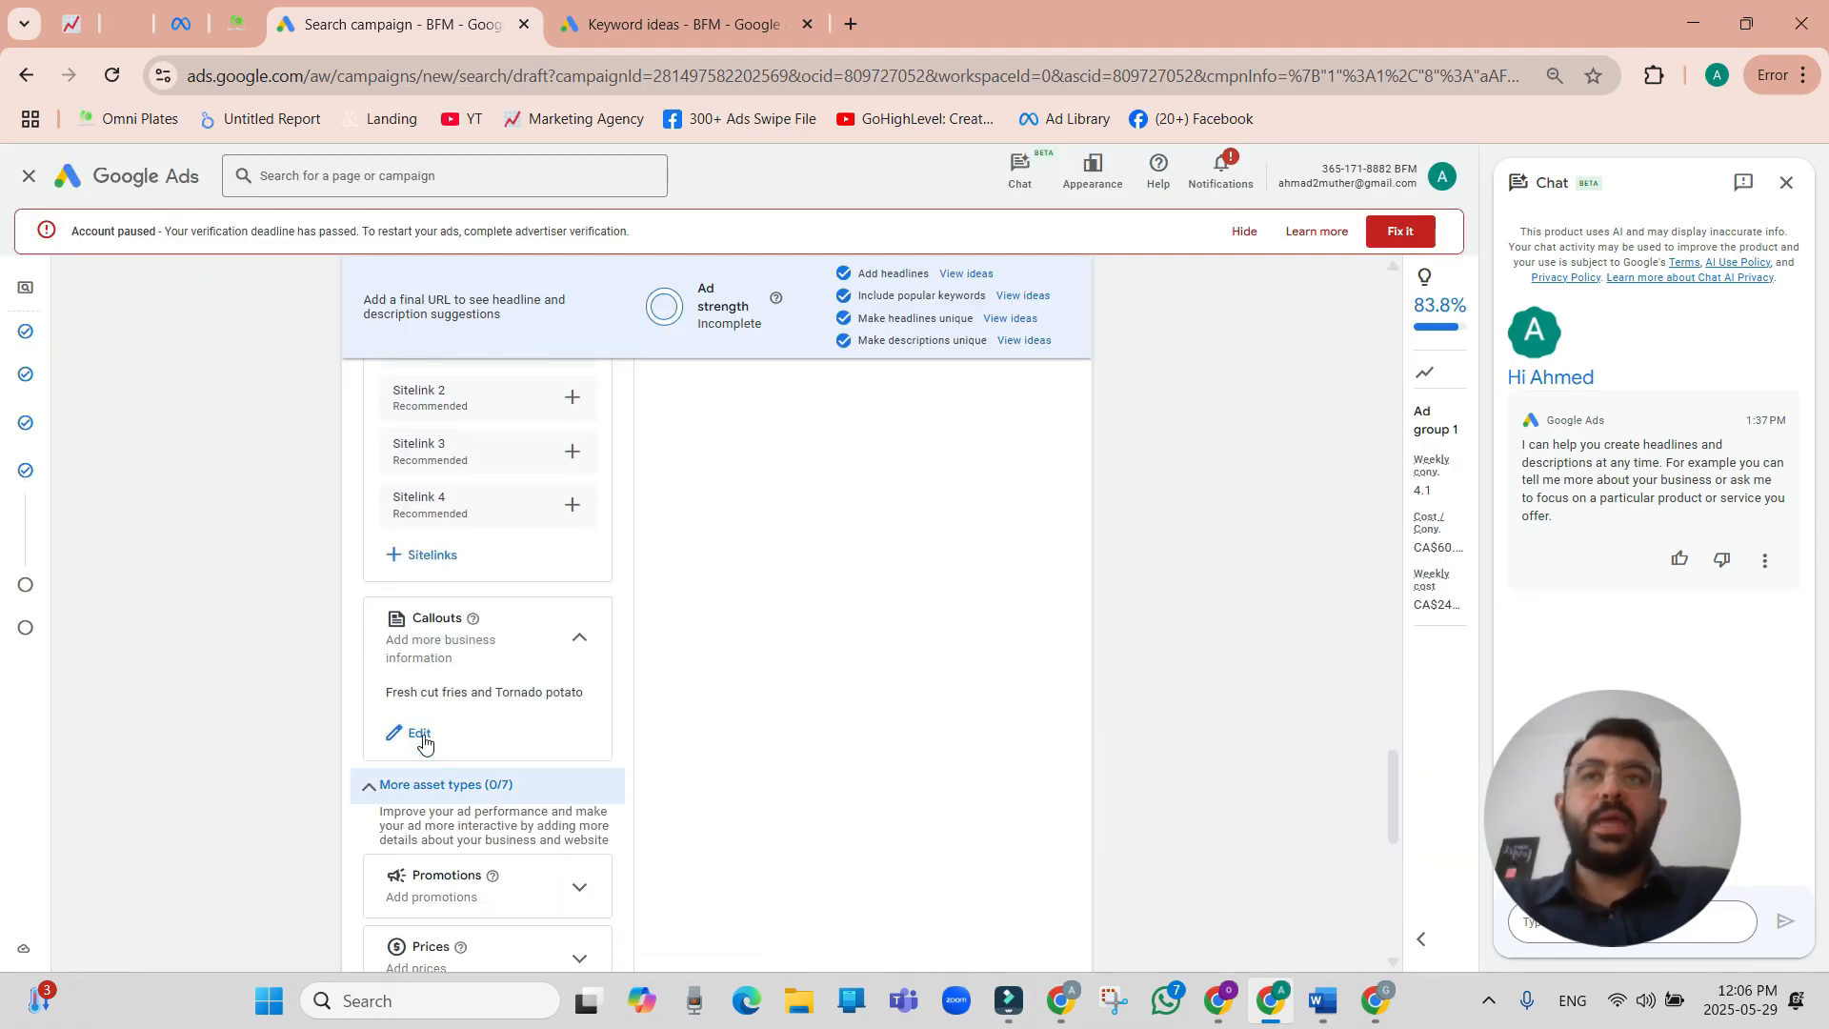
{"action": "left_click", "coordinate": [420, 735]}
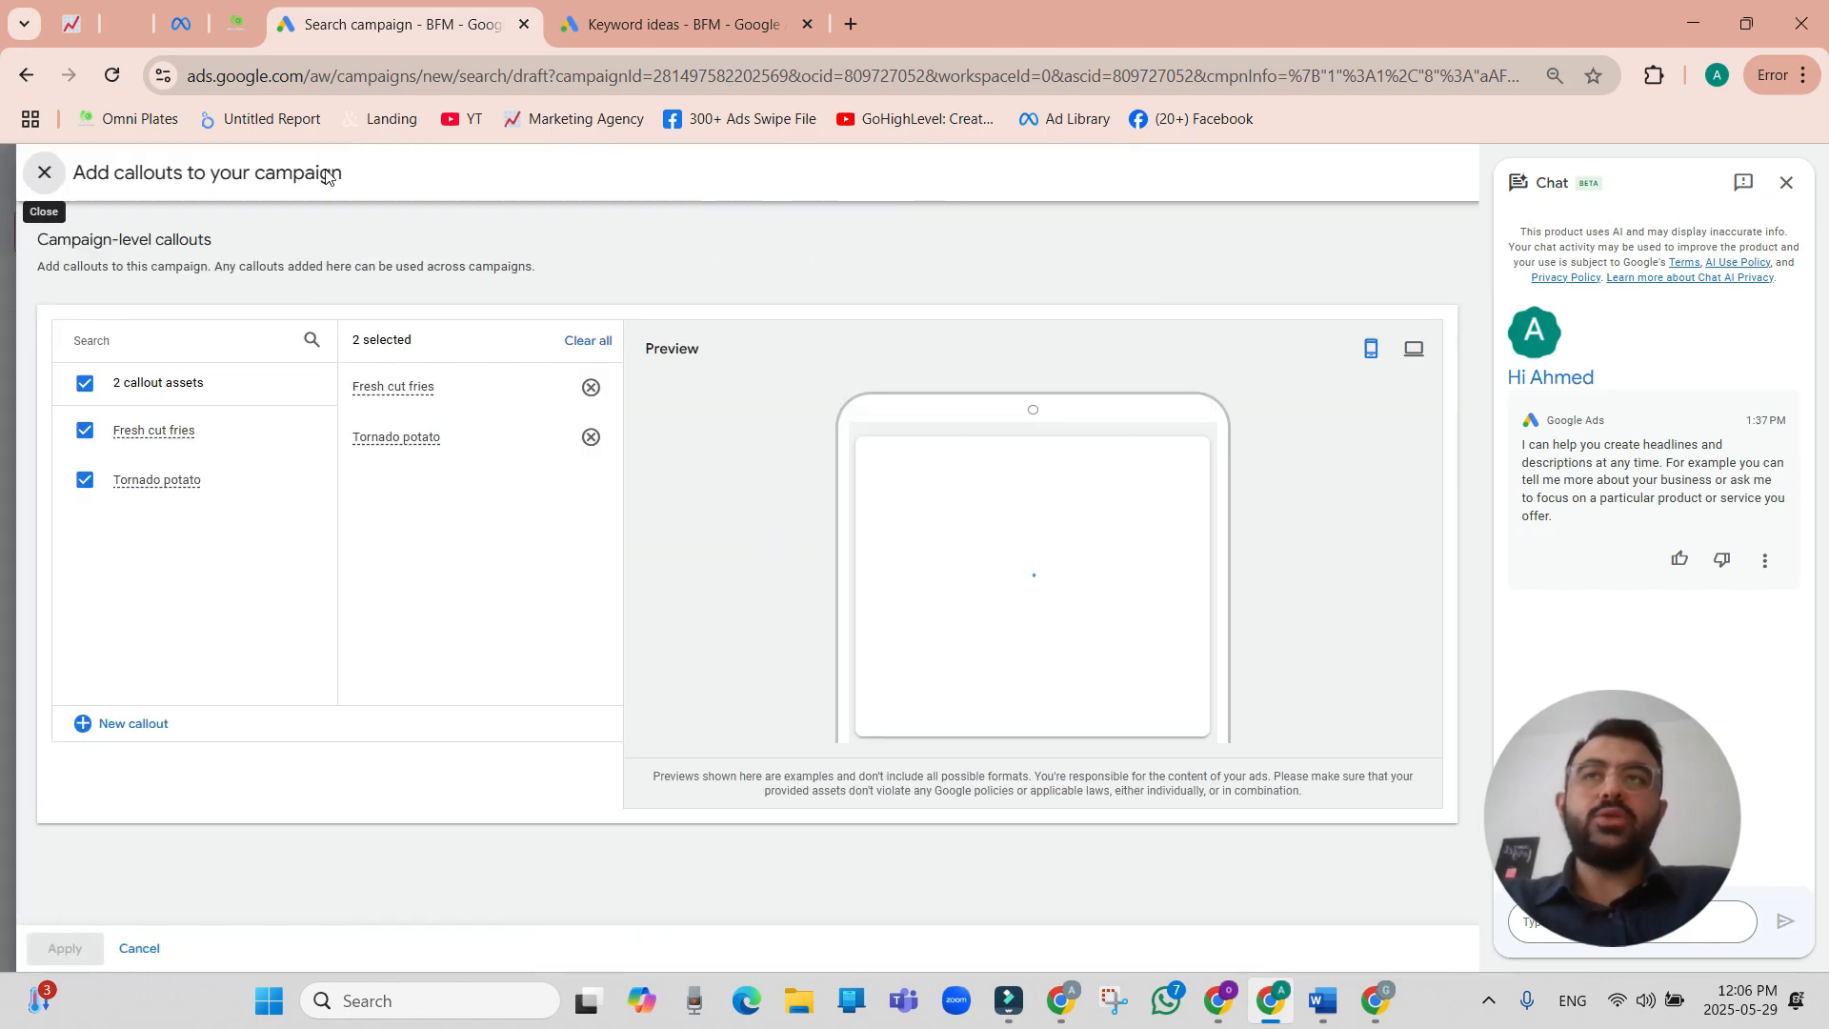
Look at the blank form for creating new campaign callouts and close it without adding any.
{"action": "left_click", "coordinate": [113, 724]}
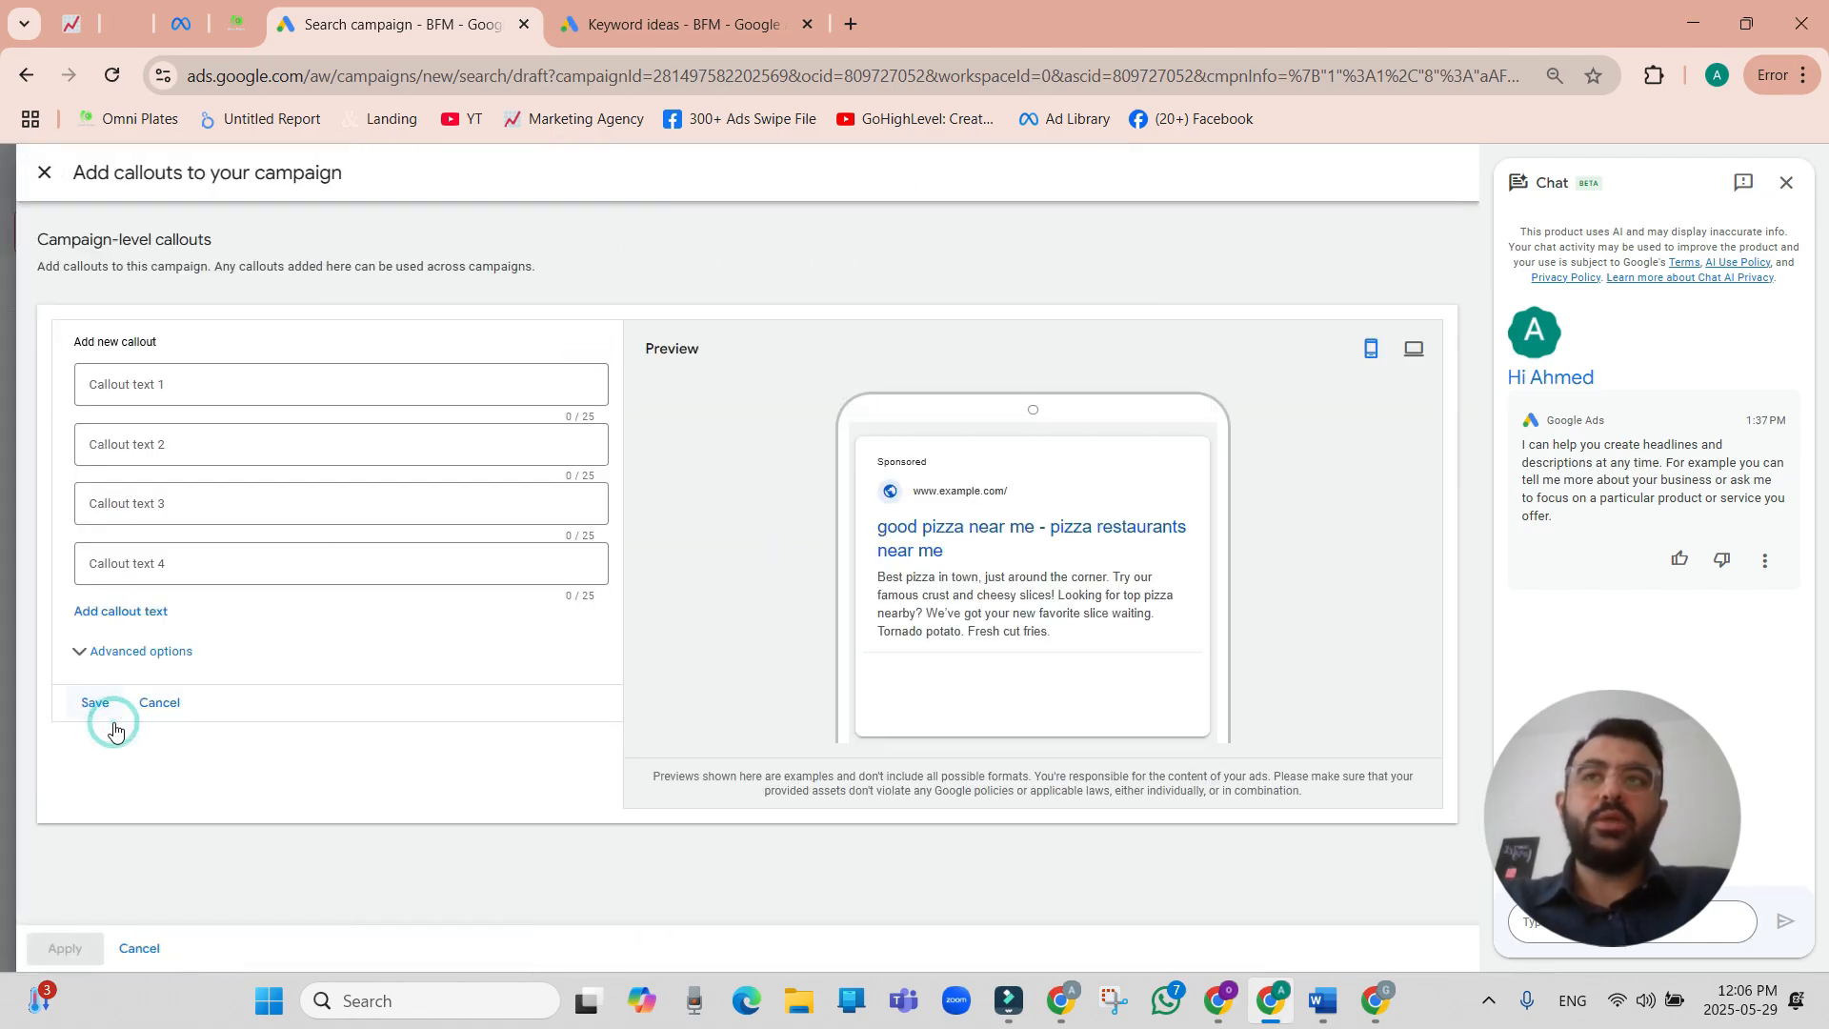
{"action": "left_click", "coordinate": [175, 384]}
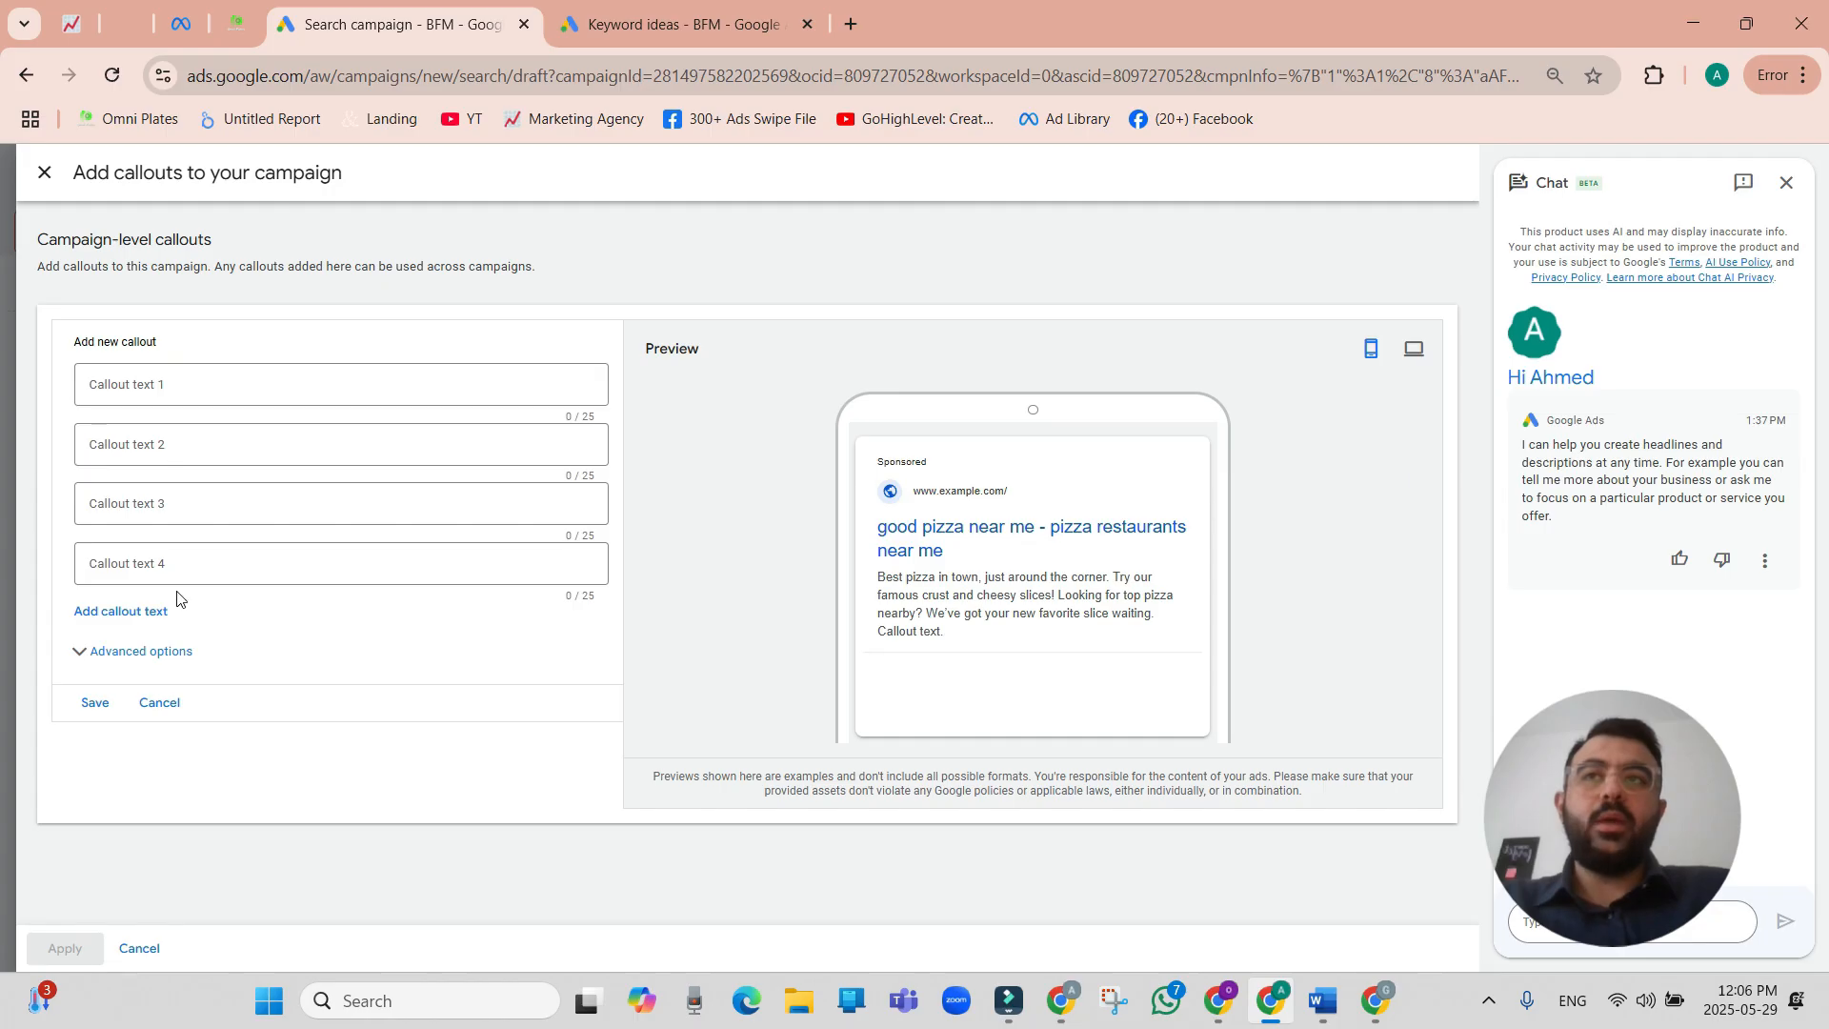
{"action": "left_click", "coordinate": [44, 173]}
Examine the remaining ad asset options: prices, calls, structured snippets, lead forms, locations and apps.
{"action": "scroll", "coordinate": [657, 674], "scroll_direction": "down", "scroll_amount": 3}
{"action": "scroll", "coordinate": [637, 704], "scroll_direction": "down", "scroll_amount": 3}
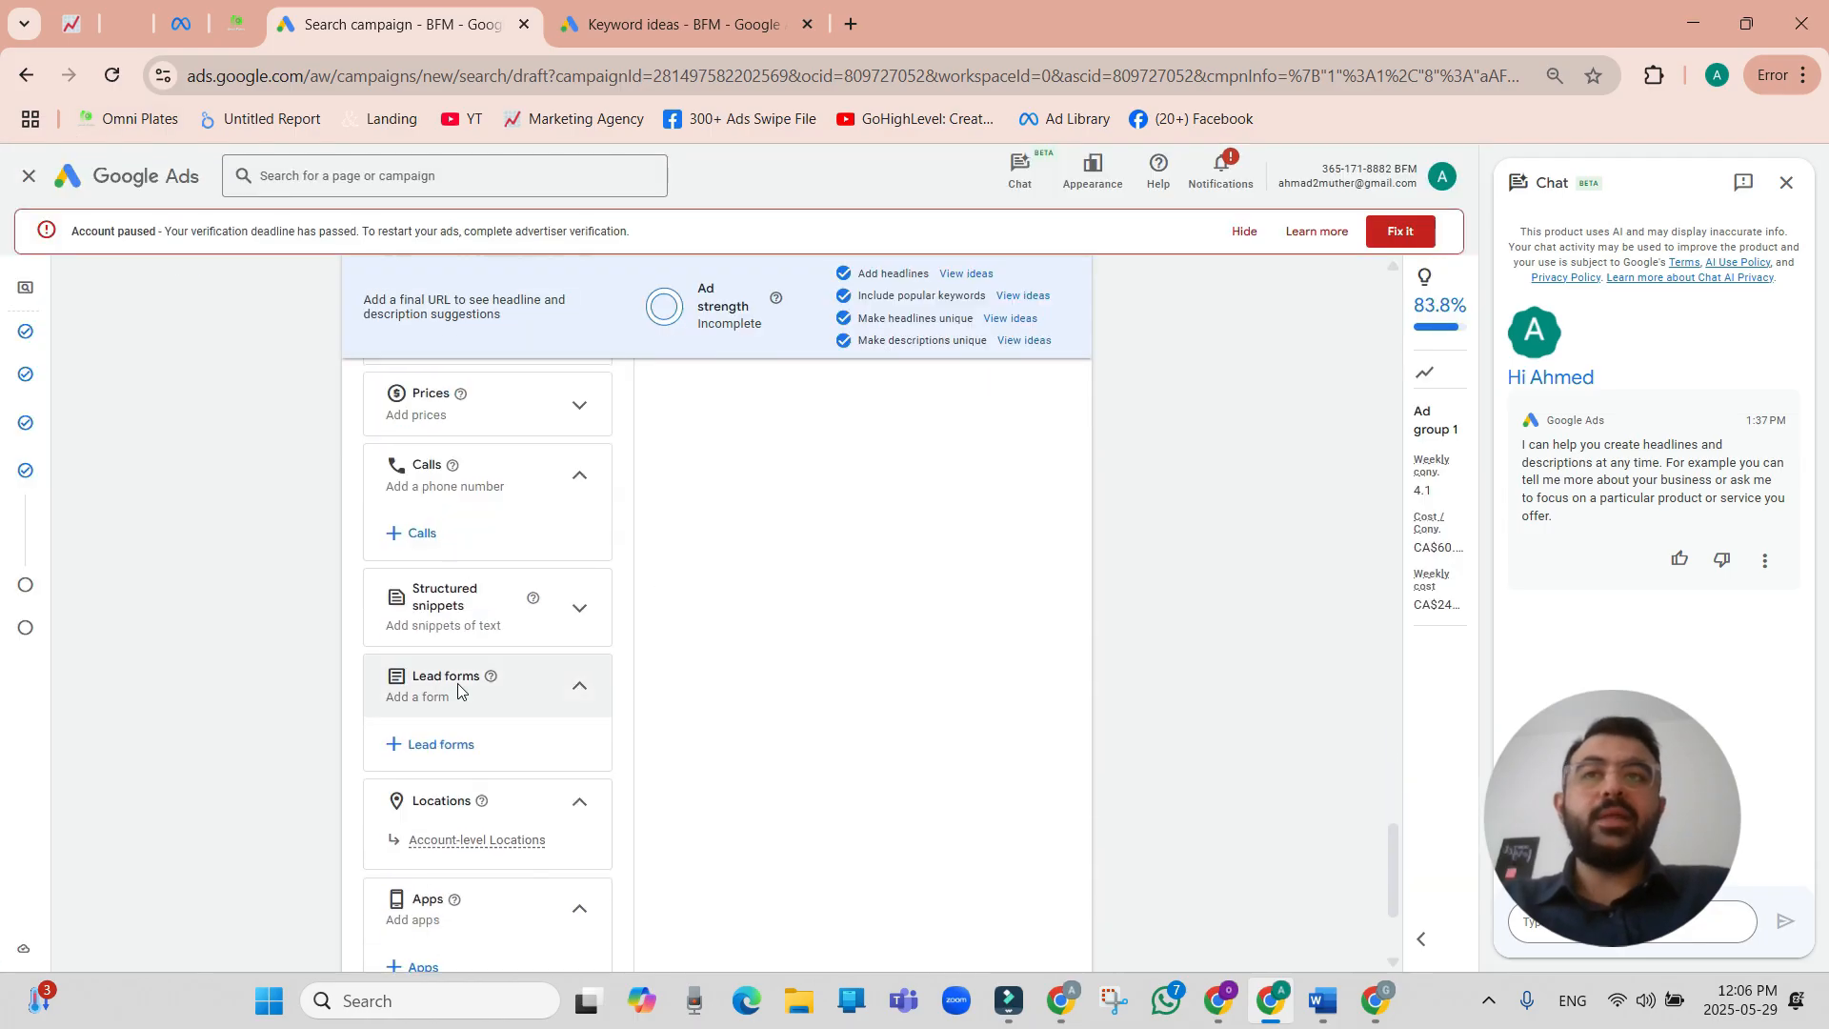
{"action": "scroll", "coordinate": [462, 666], "scroll_direction": "up", "scroll_amount": 1}
{"action": "left_click", "coordinate": [423, 574]}
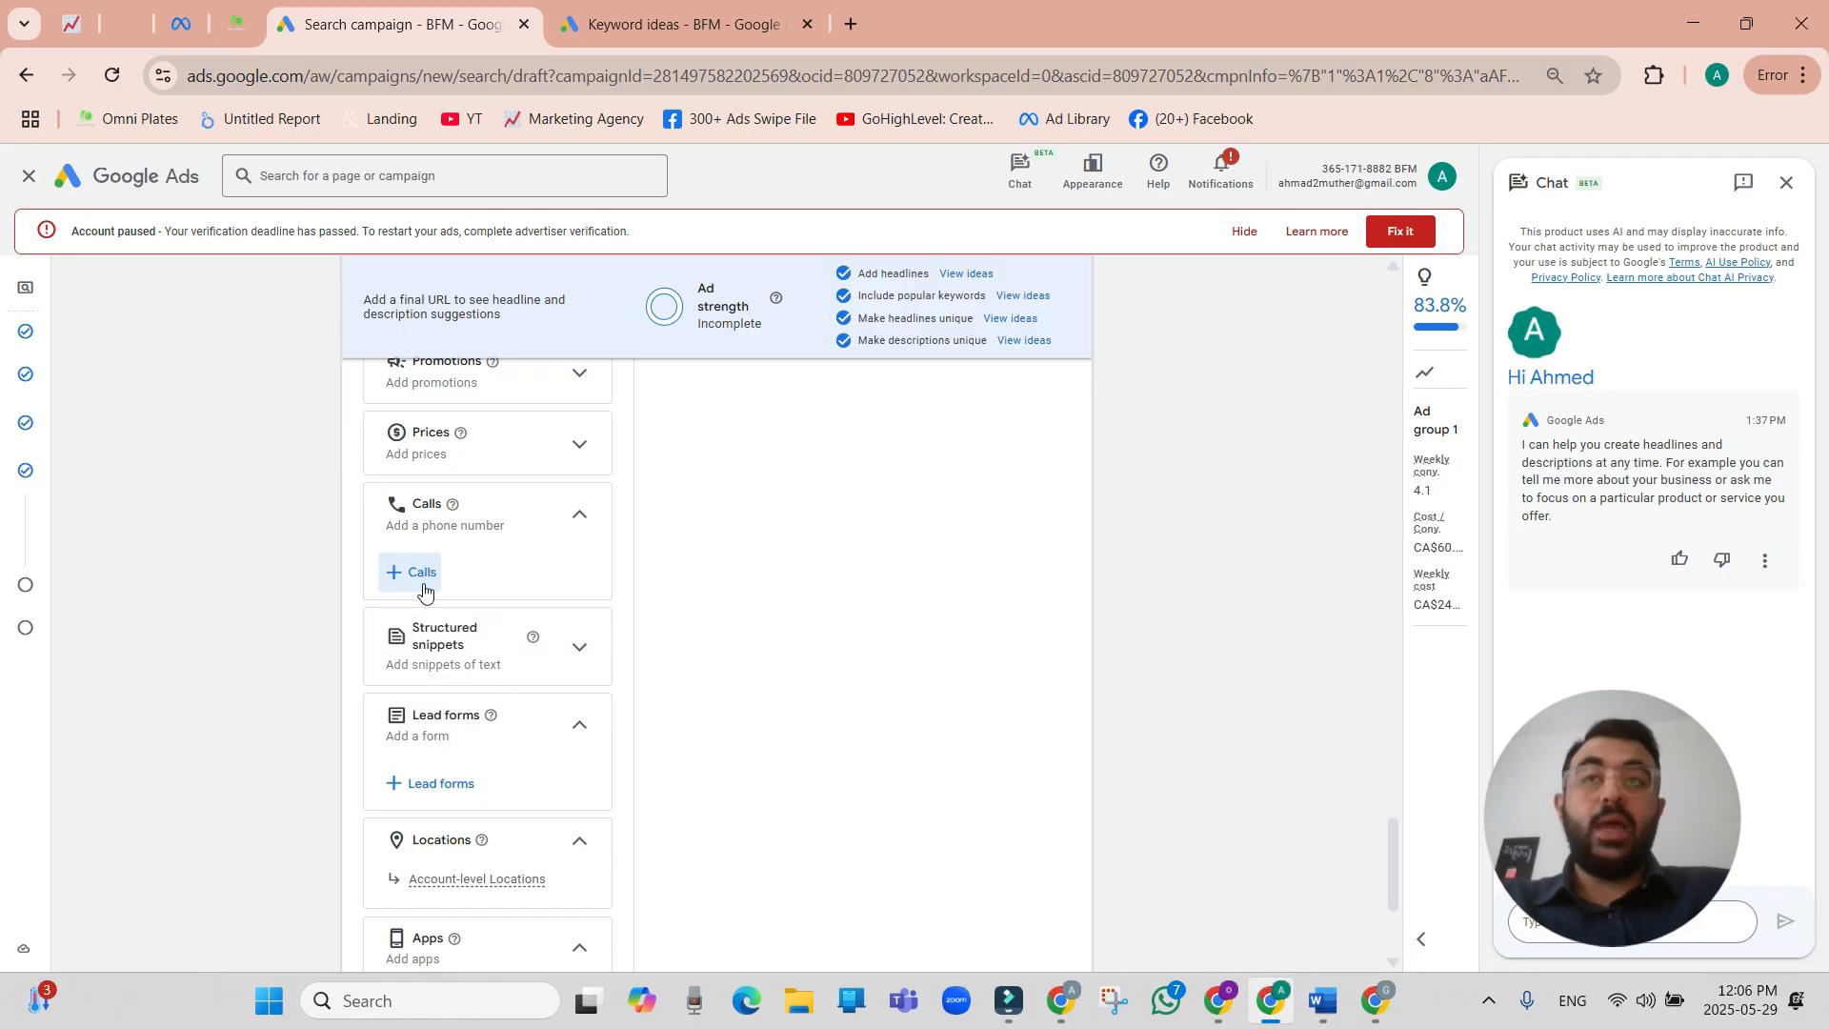
{"action": "scroll", "coordinate": [469, 481], "scroll_direction": "up", "scroll_amount": 1}
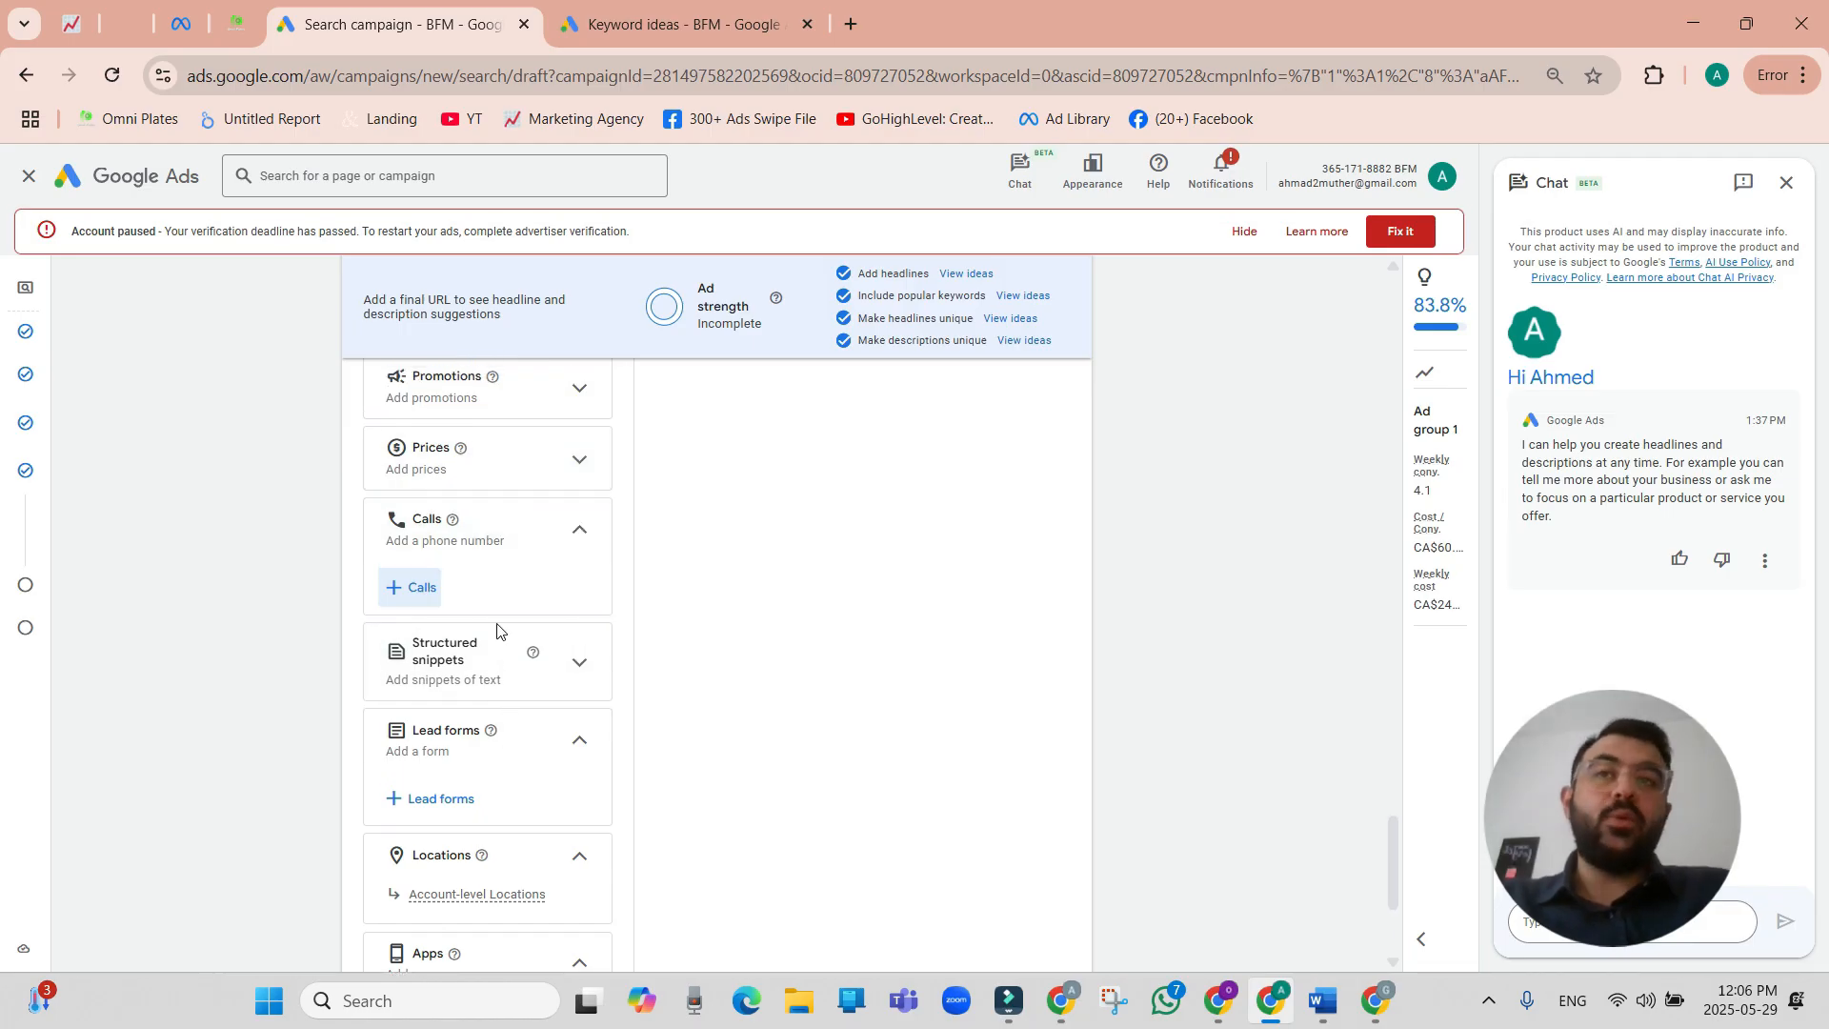
{"action": "scroll", "coordinate": [505, 667], "scroll_direction": "down", "scroll_amount": 1}
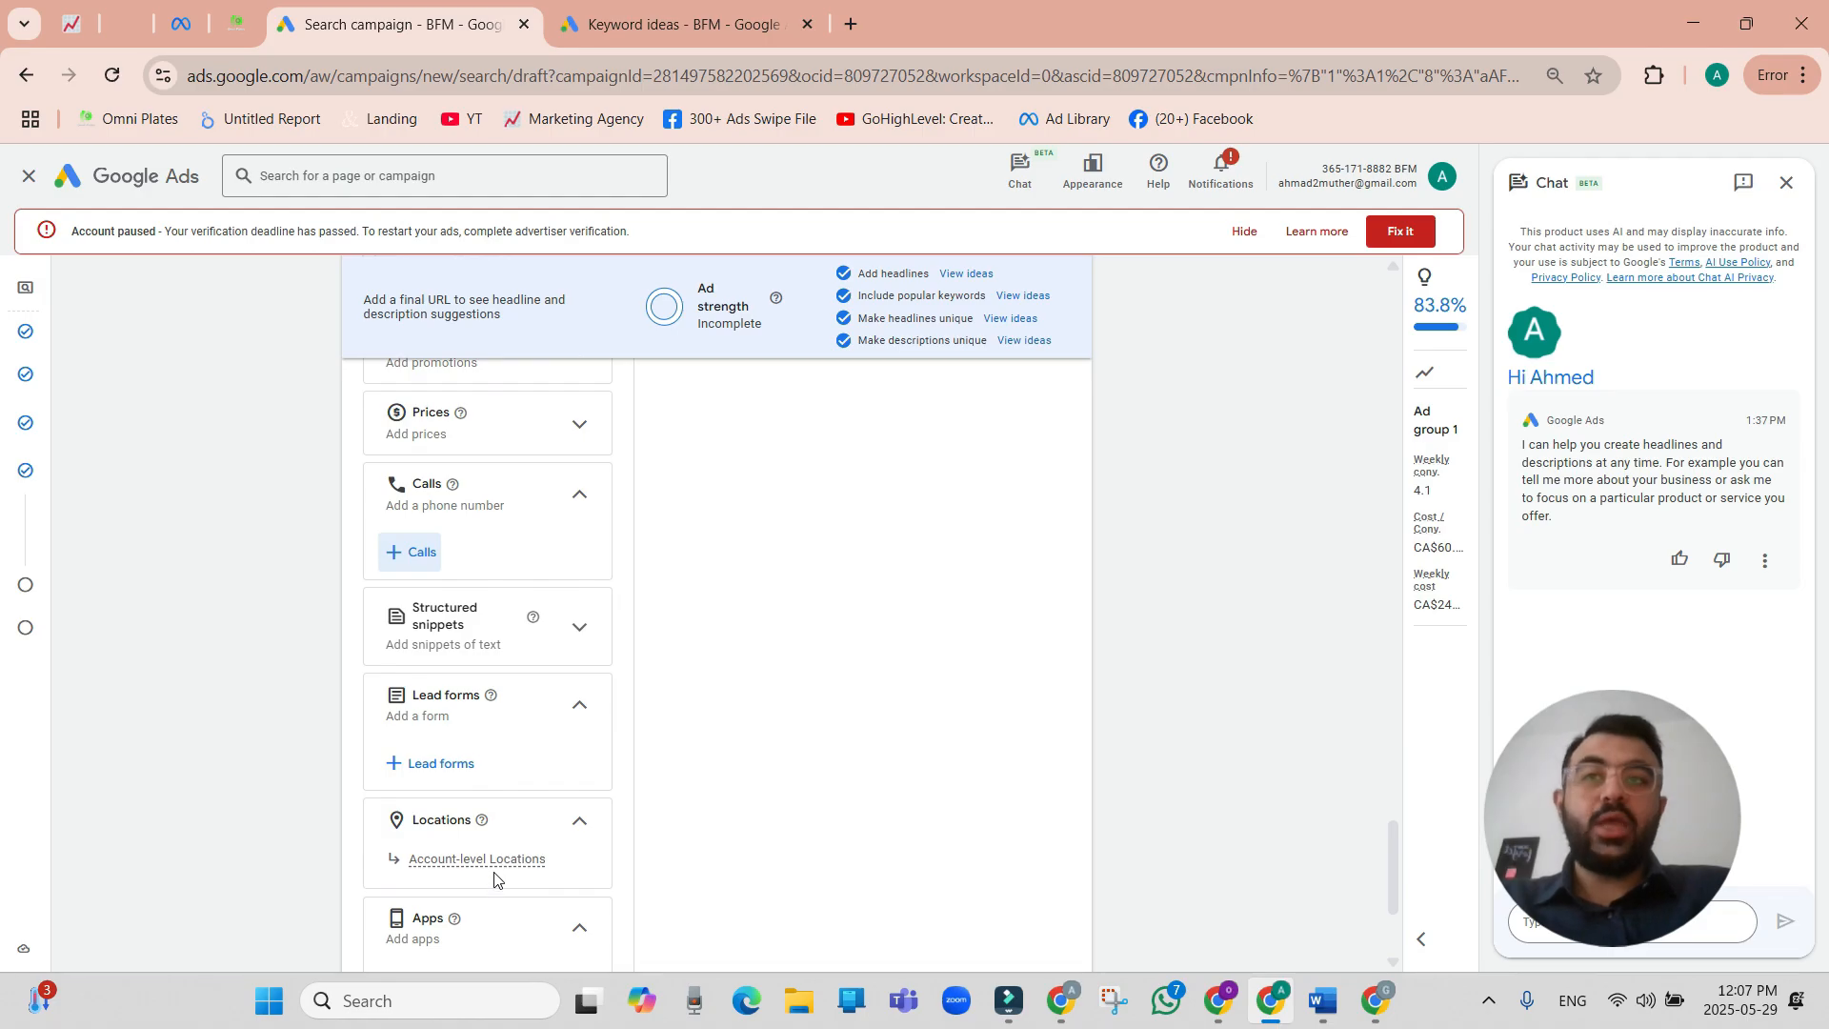
{"action": "scroll", "coordinate": [677, 629], "scroll_direction": "down", "scroll_amount": 3}
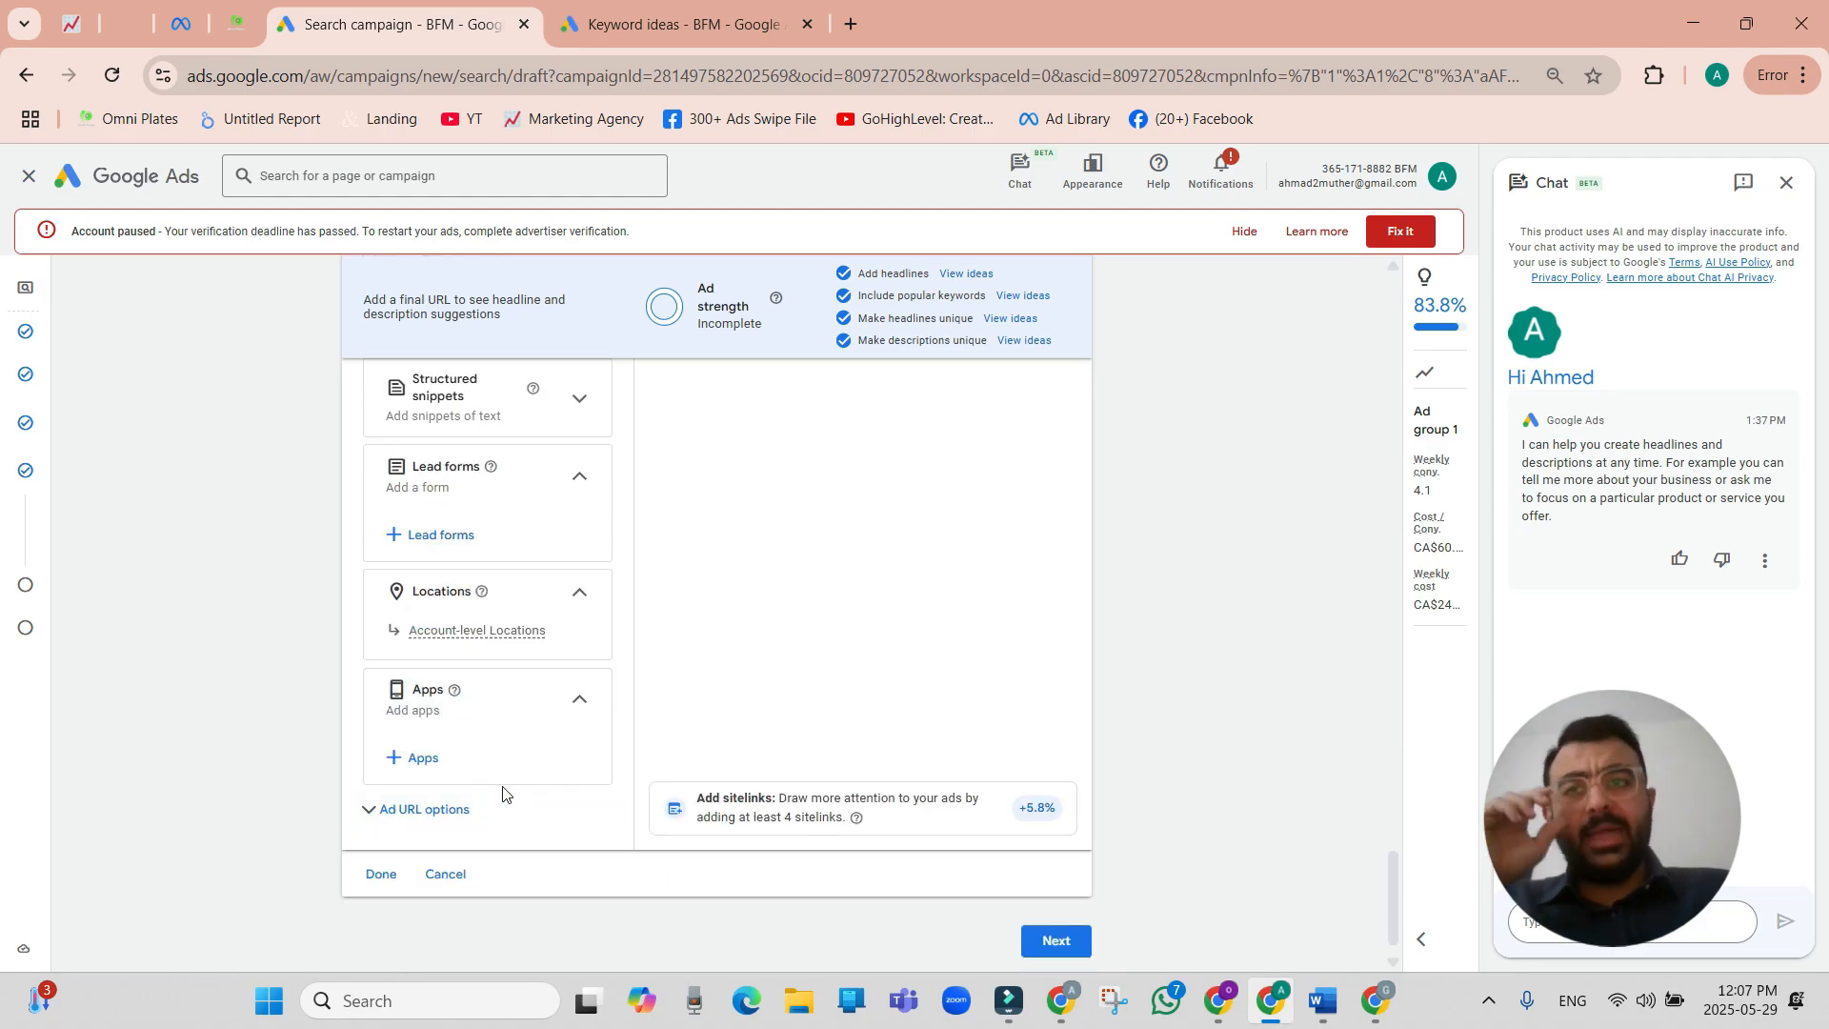
{"action": "scroll", "coordinate": [553, 682], "scroll_direction": "up", "scroll_amount": 10}
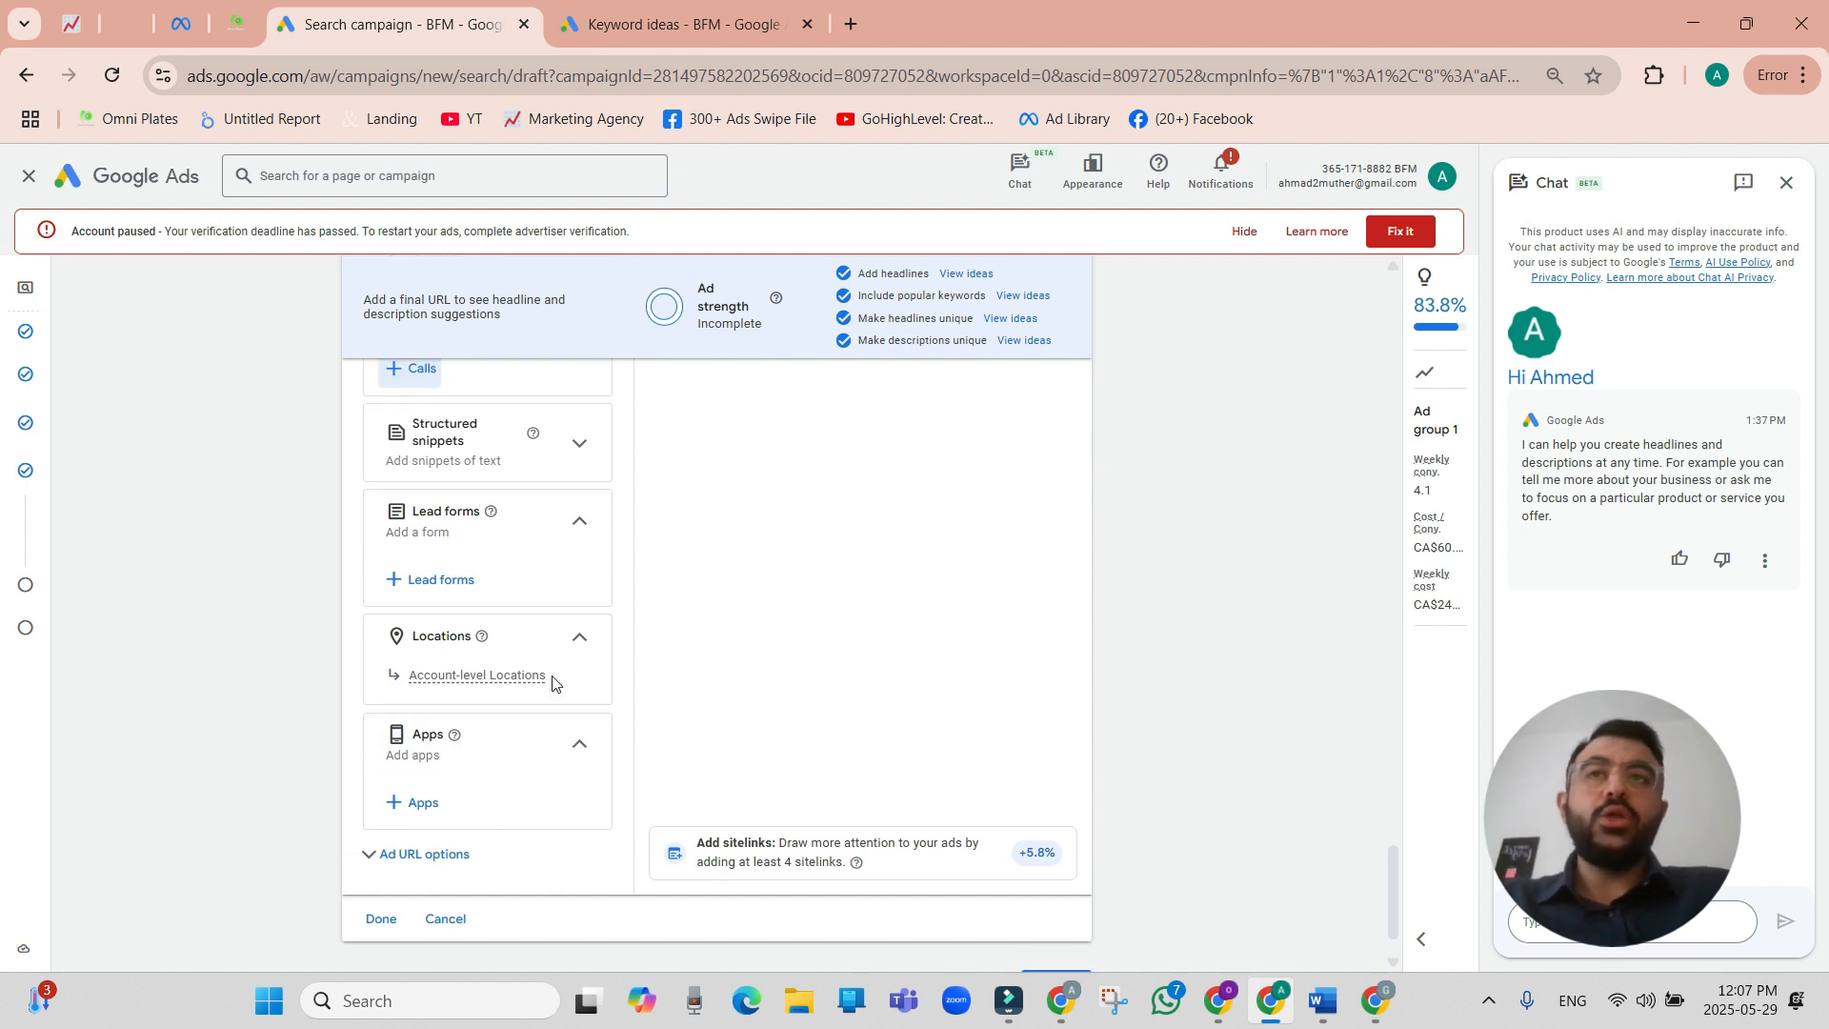
Fill in the ad's final URL and continue to the campaign's budget settings.
{"action": "scroll", "coordinate": [552, 682], "scroll_direction": "up", "scroll_amount": 8}
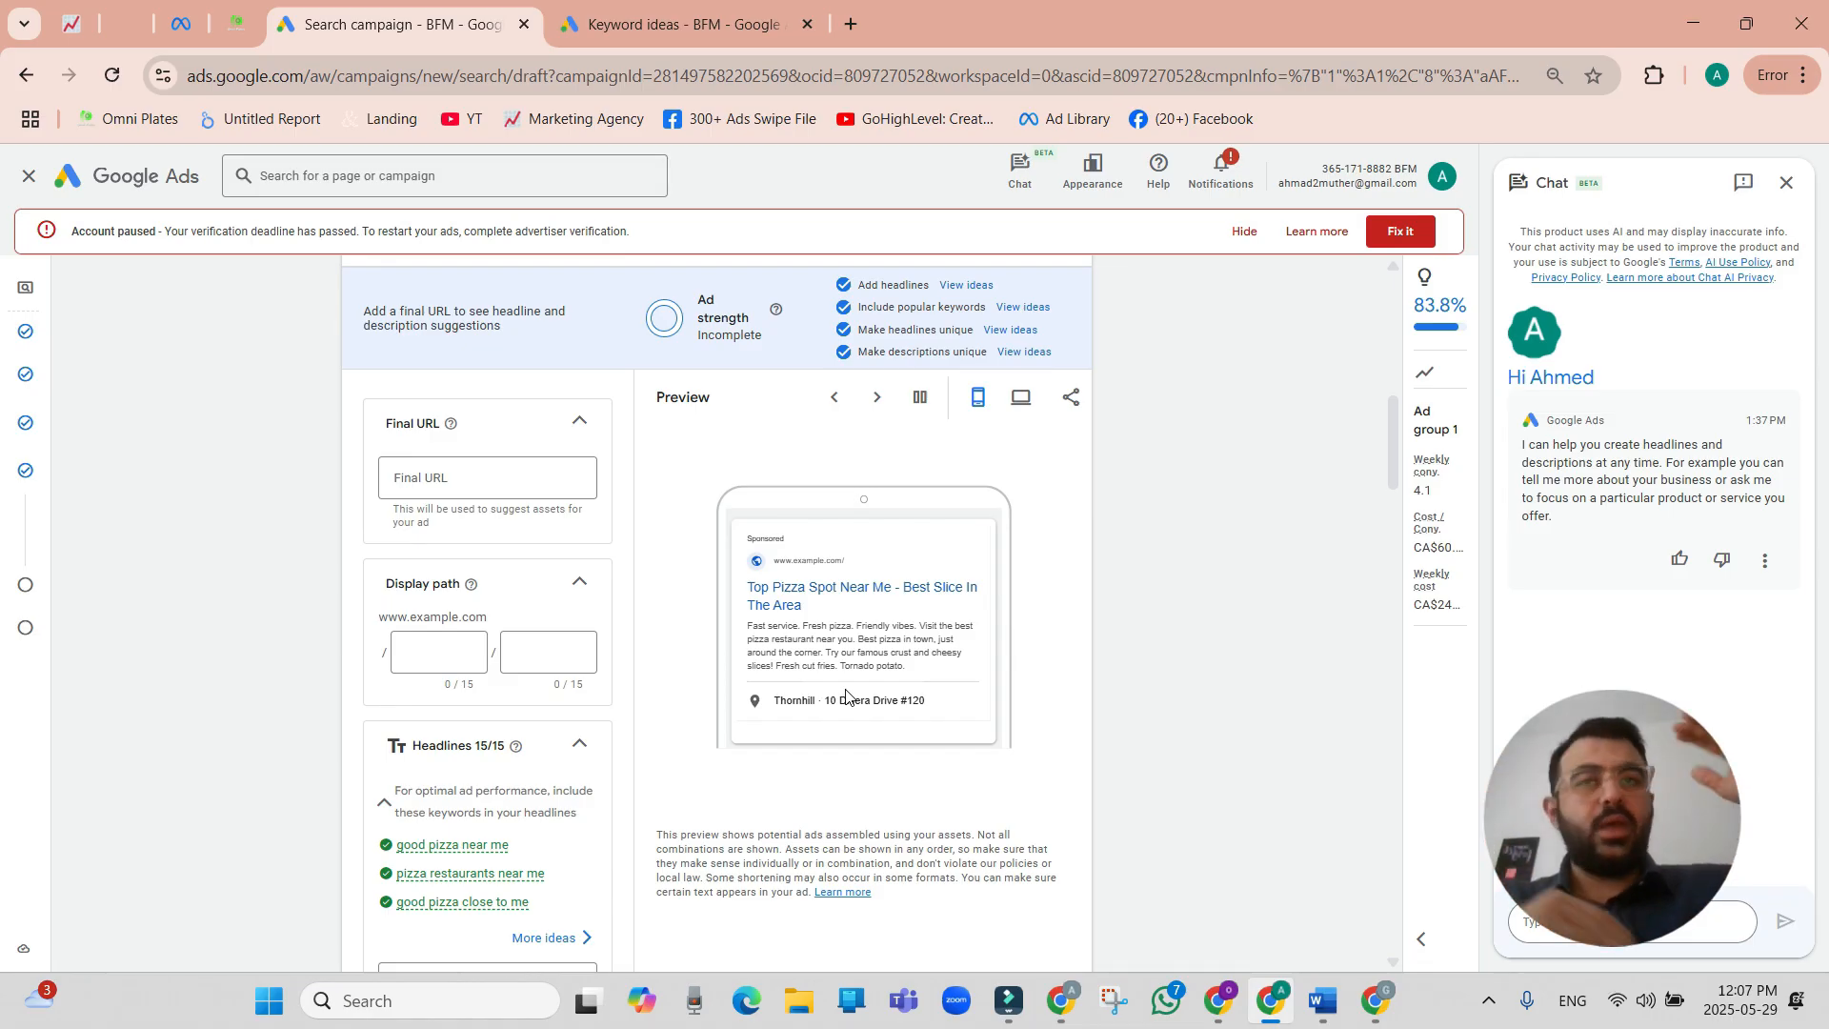
{"action": "left_click", "coordinate": [431, 653]}
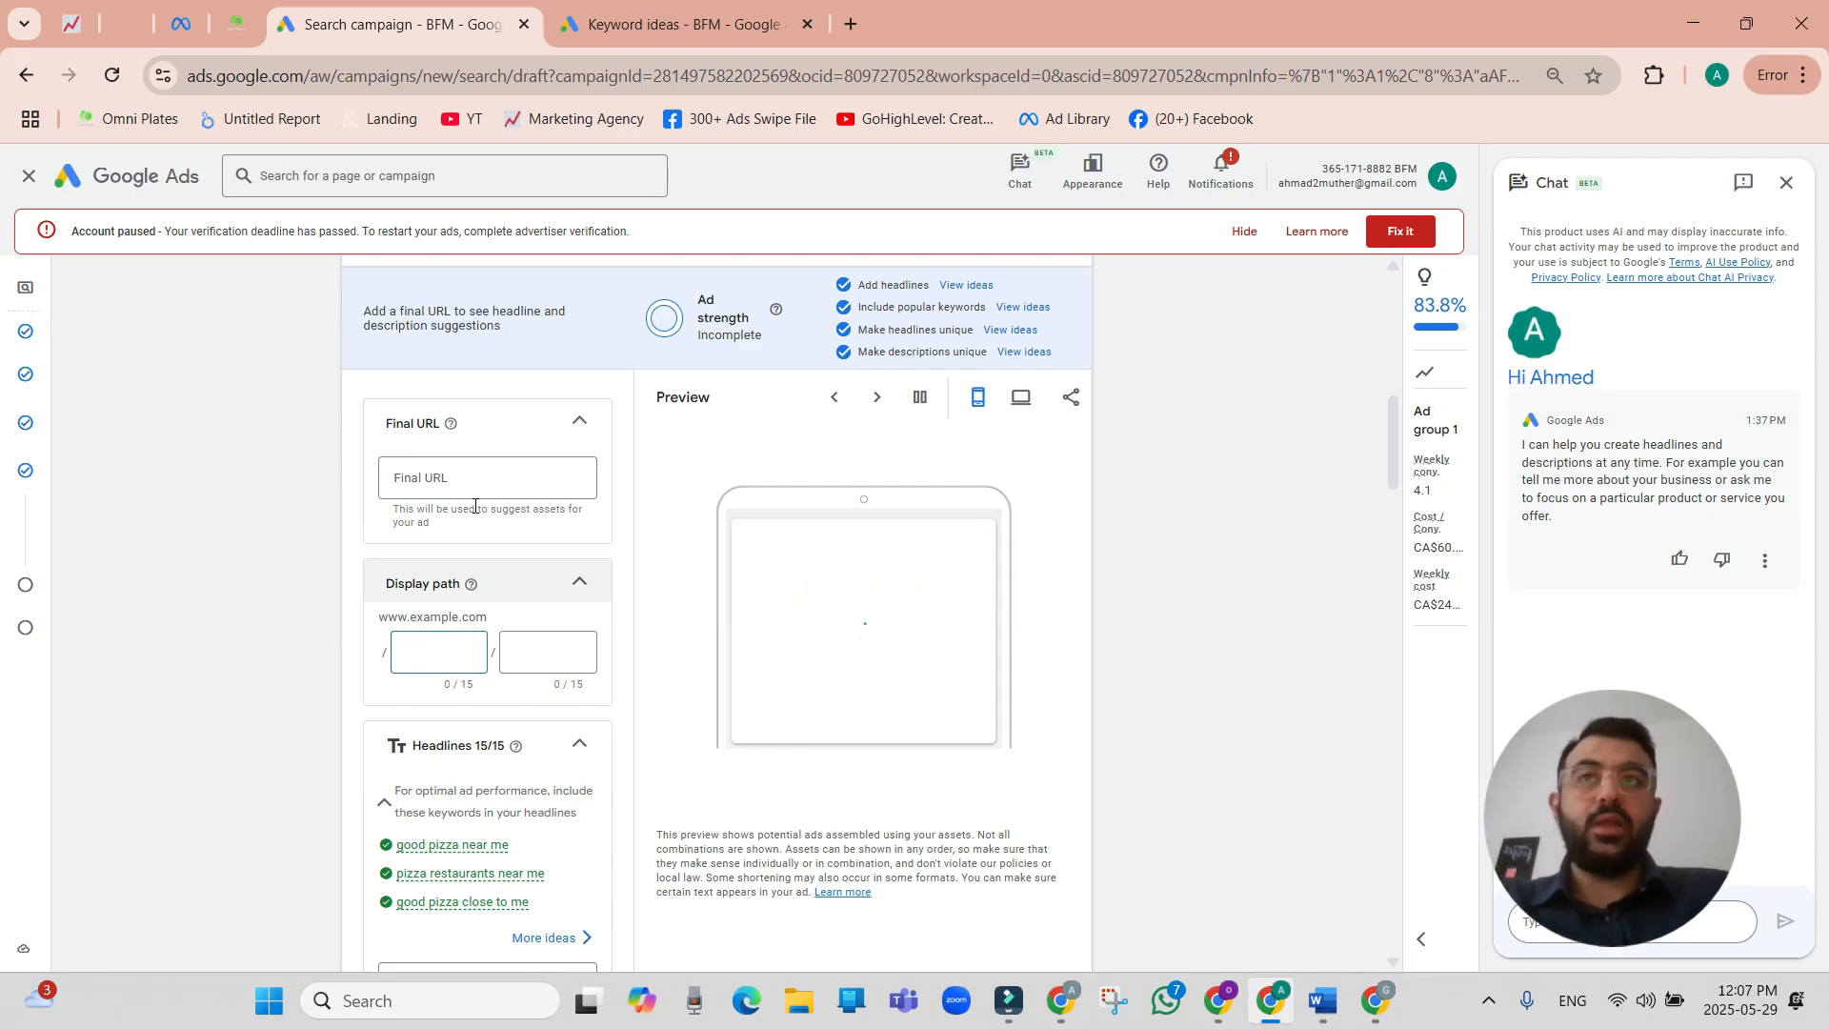
{"action": "left_click", "coordinate": [453, 480]}
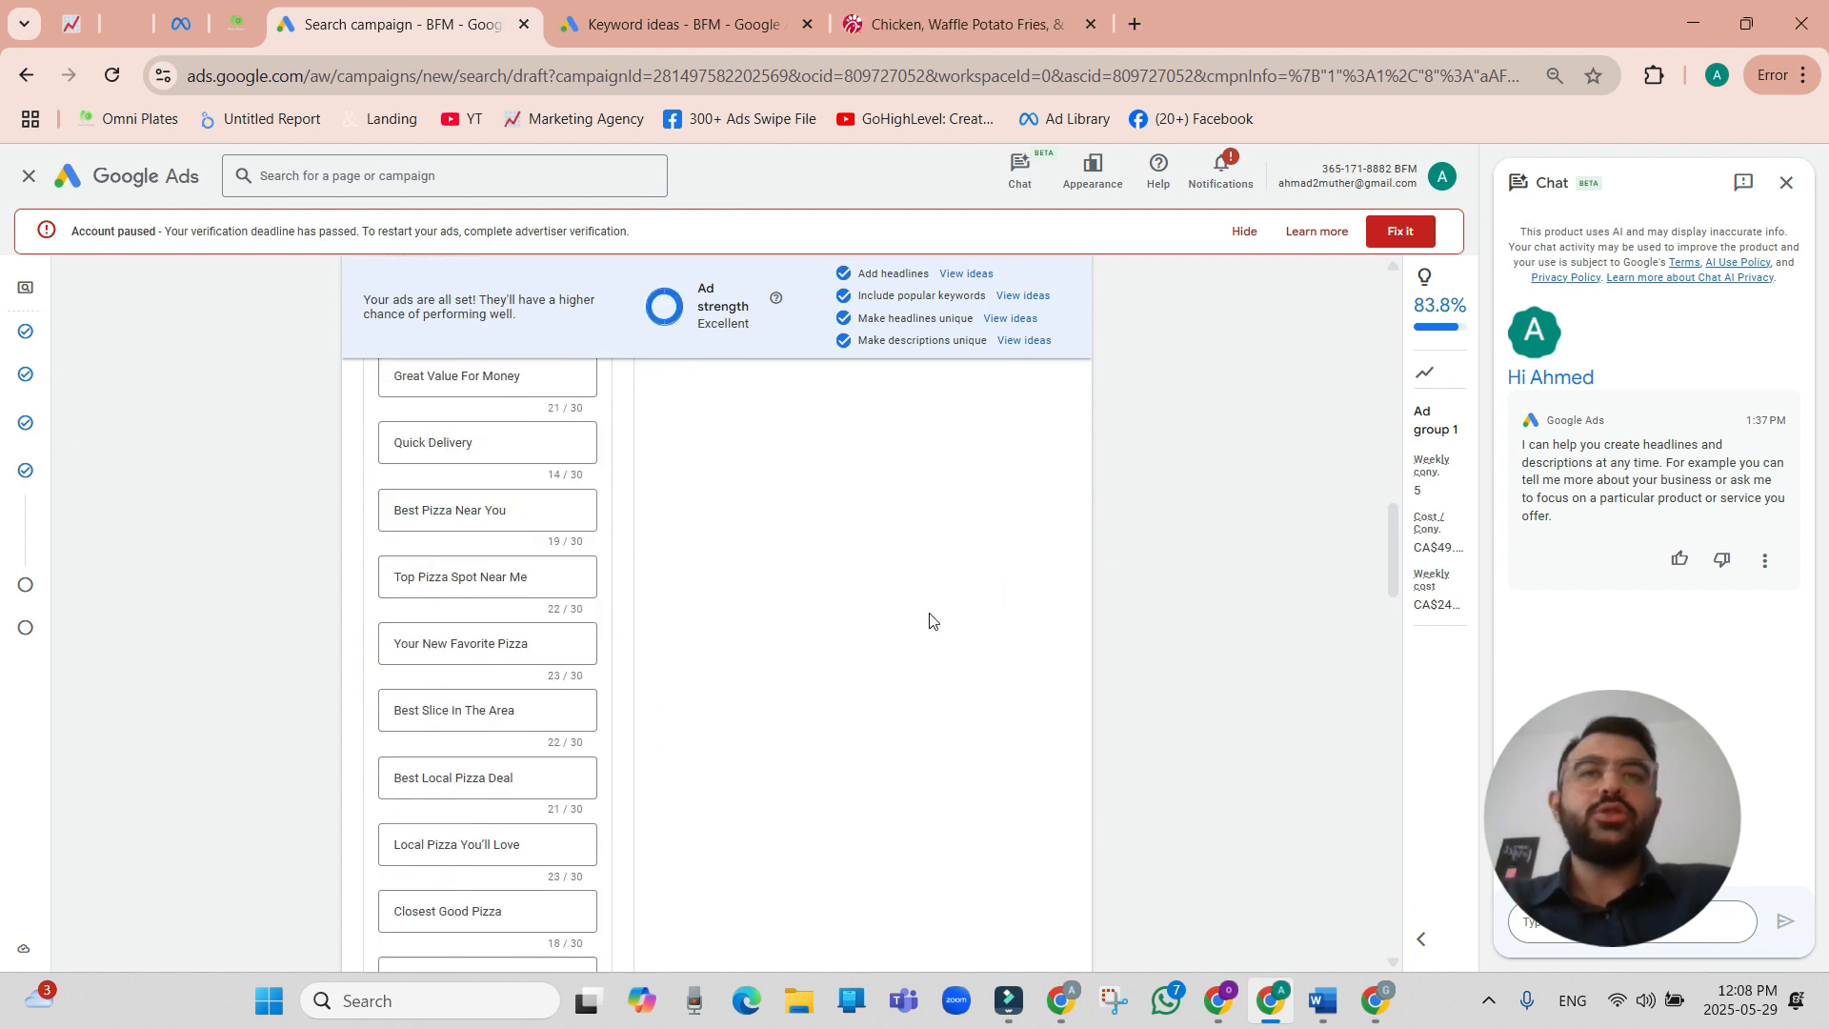
{"action": "scroll", "coordinate": [931, 621], "scroll_direction": "down", "scroll_amount": 15}
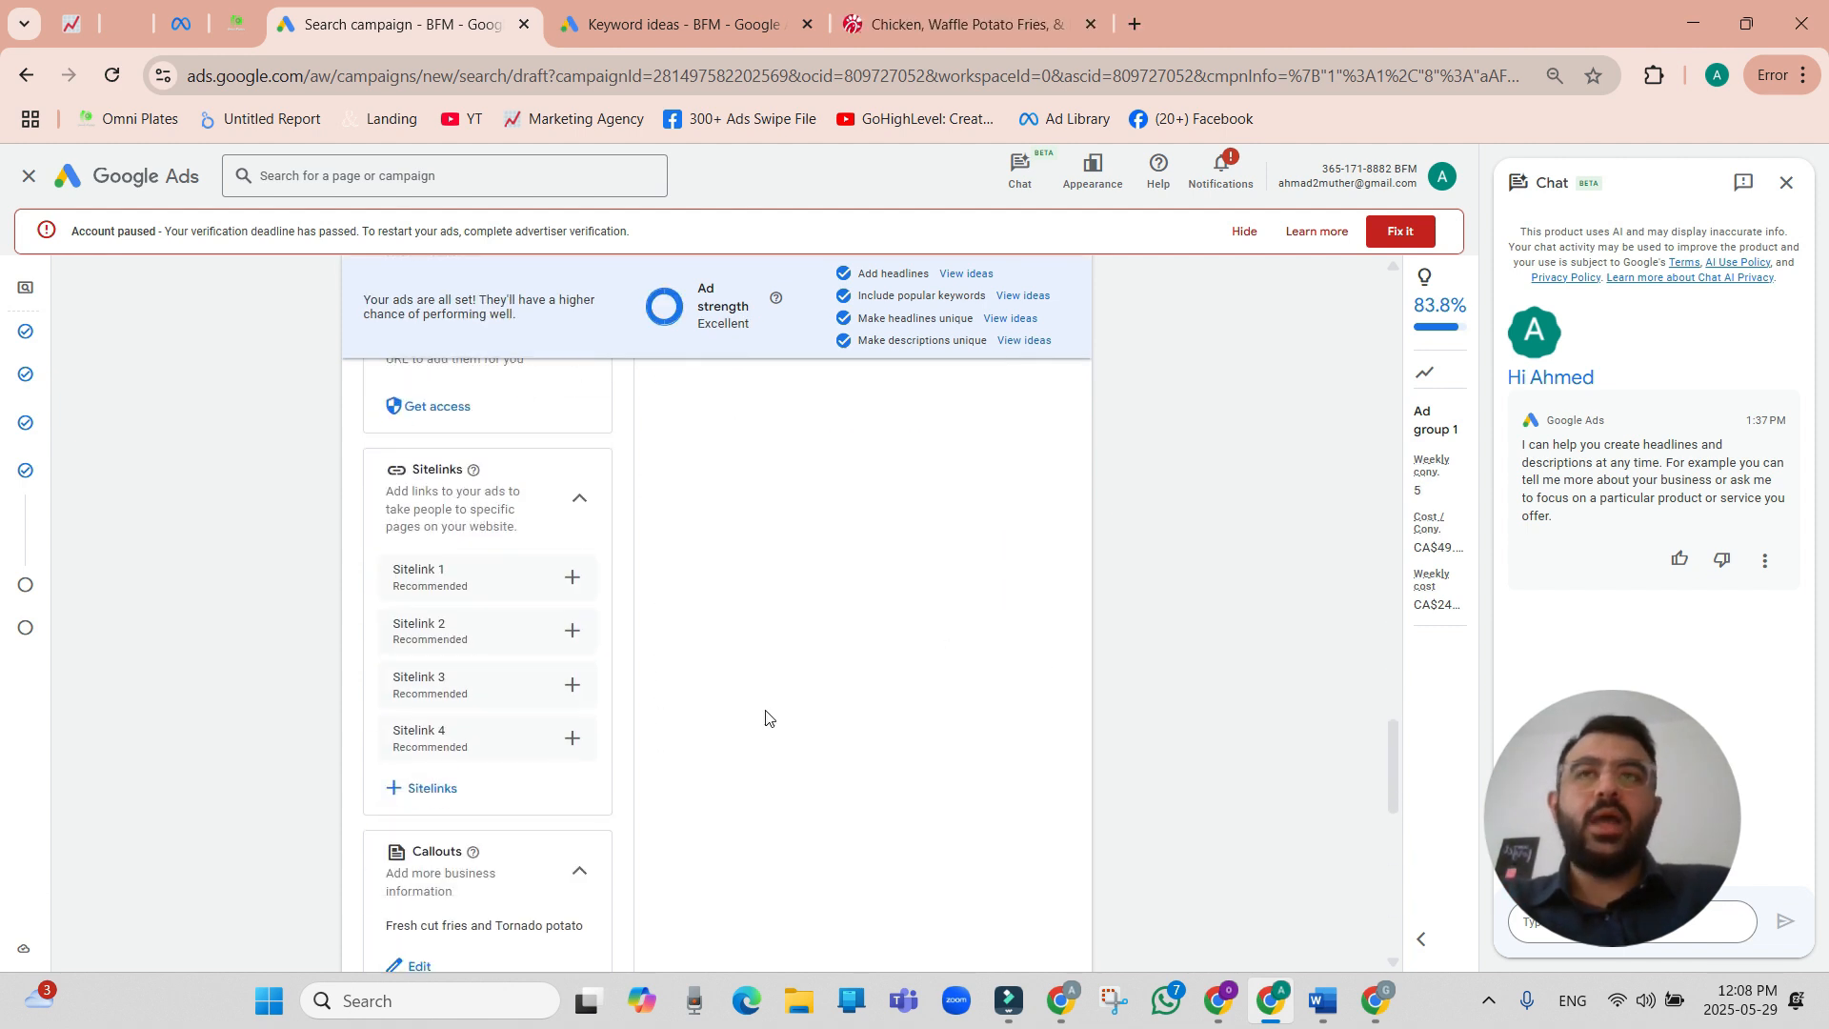
{"action": "scroll", "coordinate": [444, 803], "scroll_direction": "down", "scroll_amount": 5}
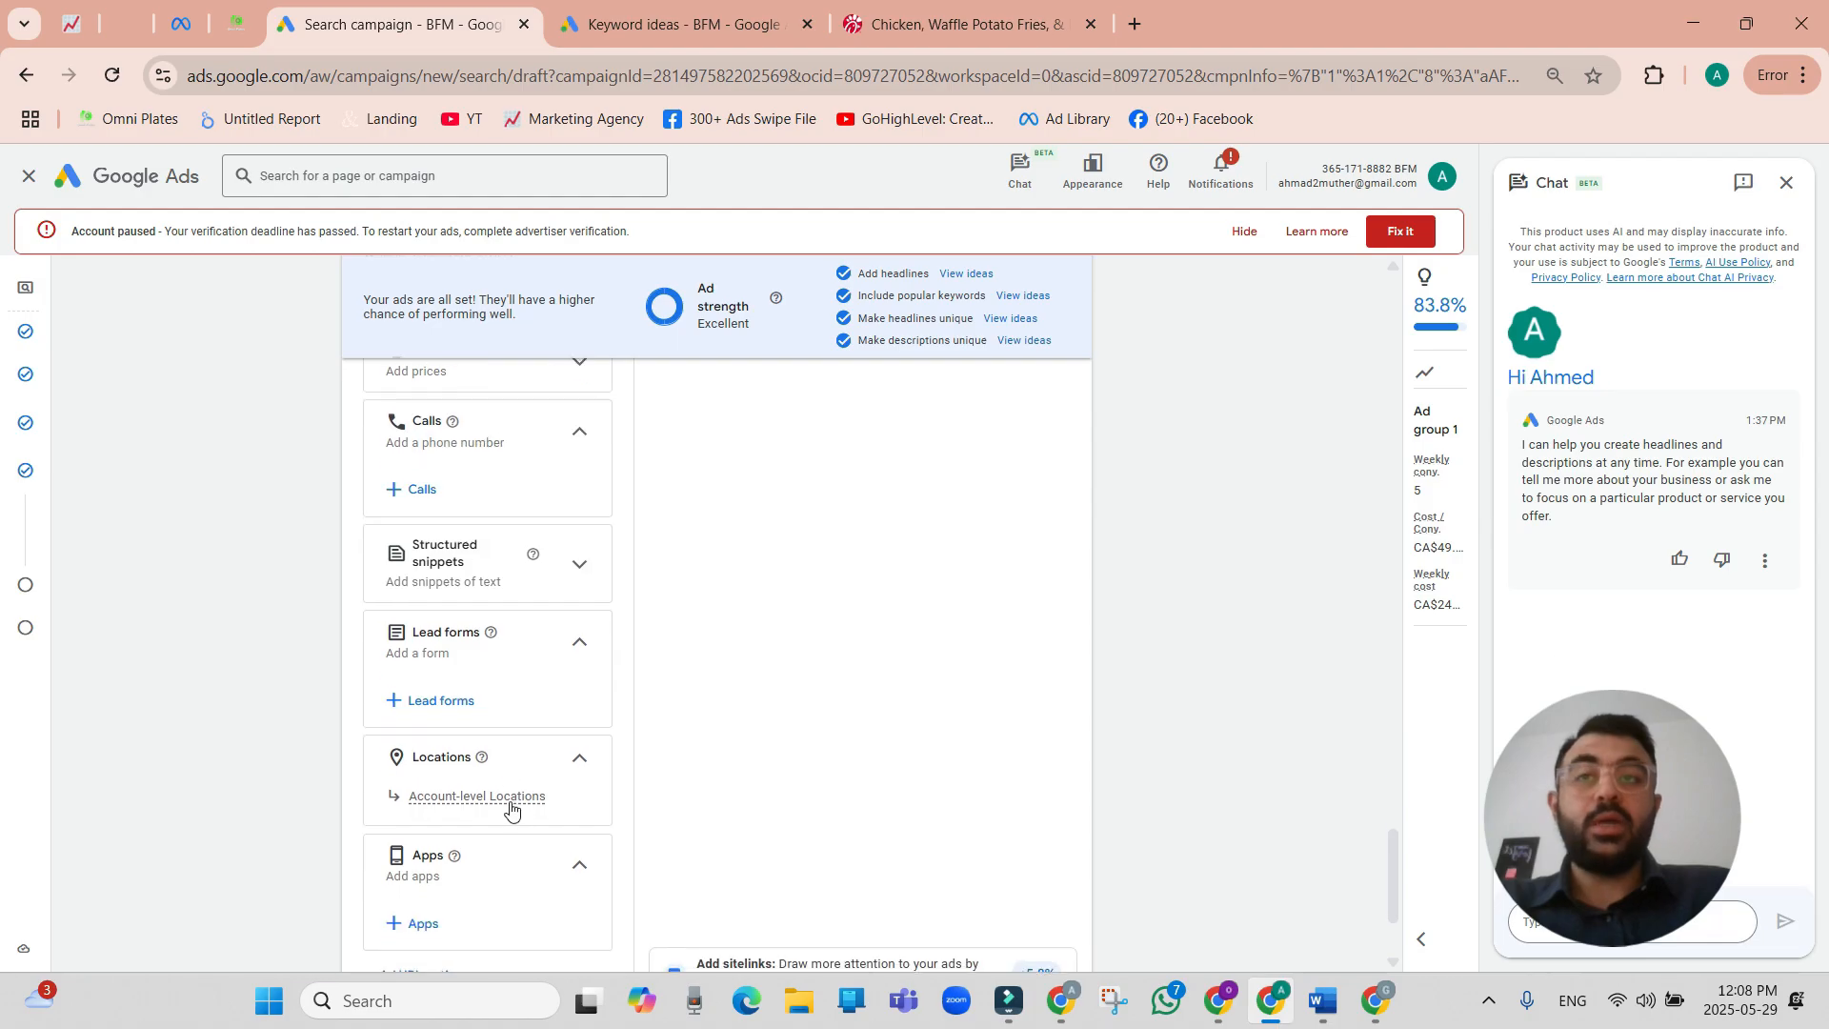
{"action": "left_click", "coordinate": [1059, 915]}
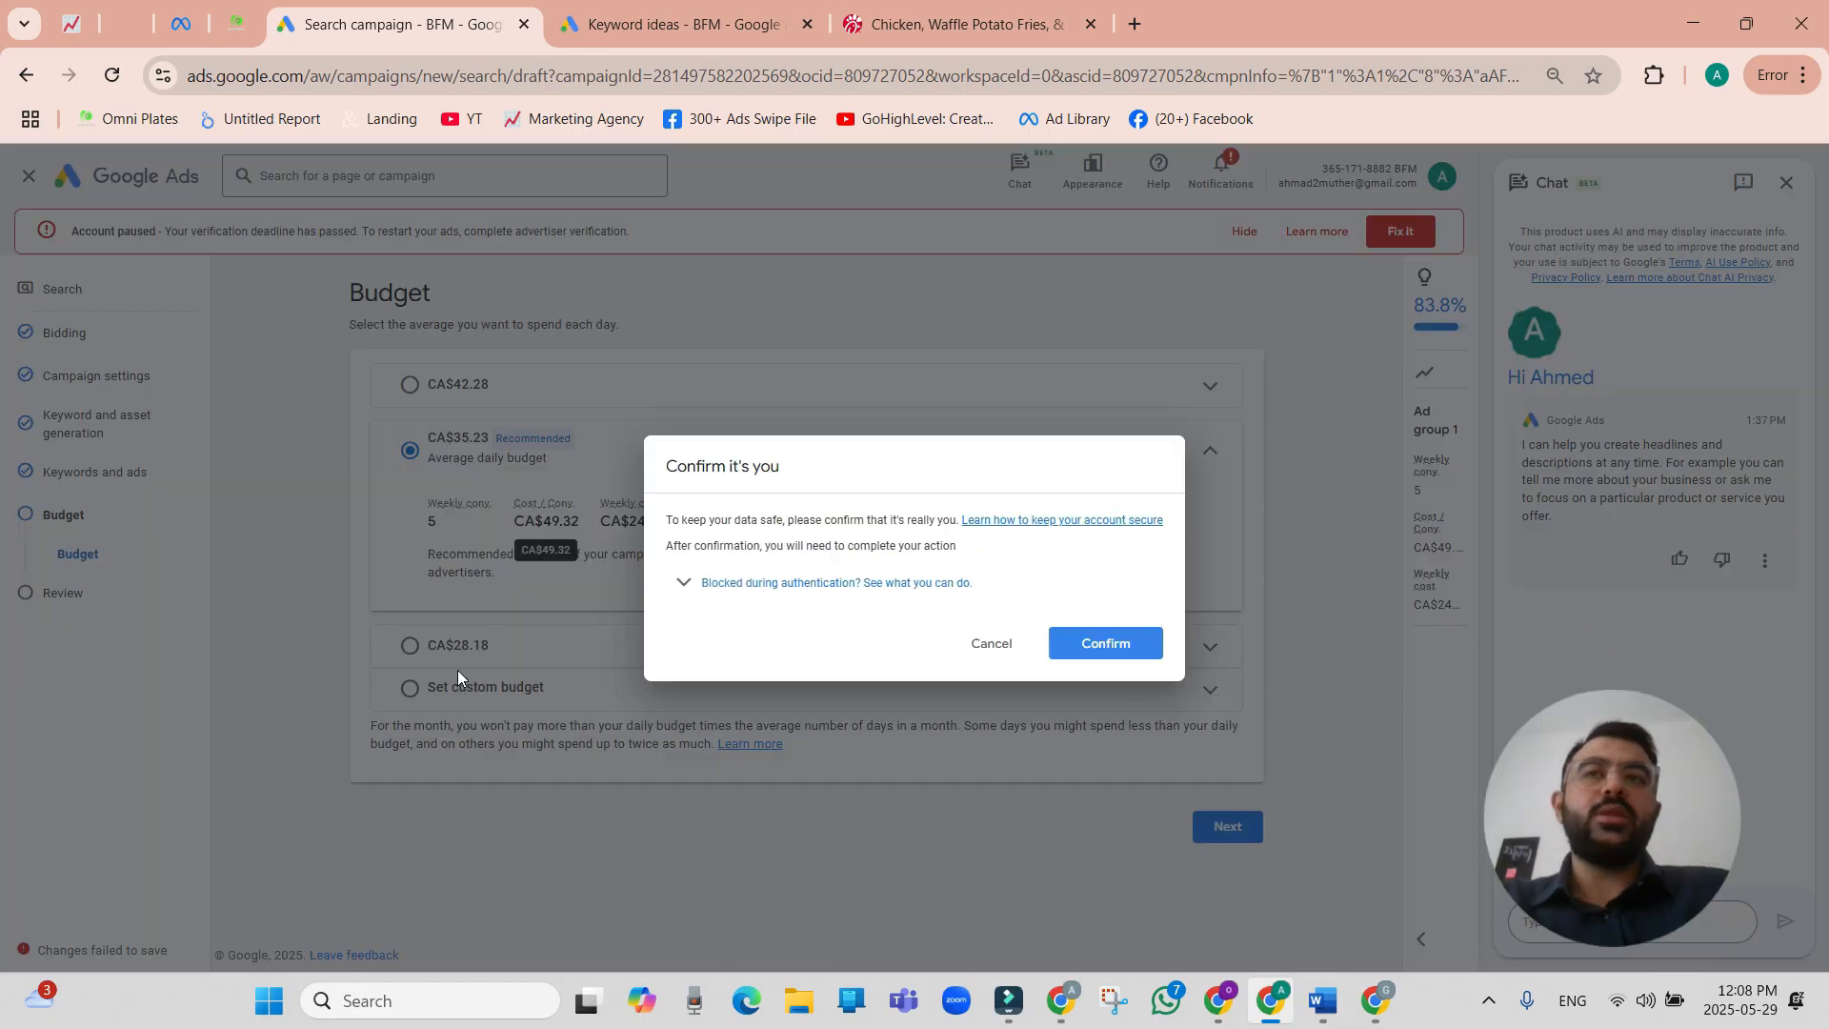
Choose a custom average daily budget of CA$10 and check its estimated weekly conversions.
{"action": "left_click", "coordinate": [1052, 642]}
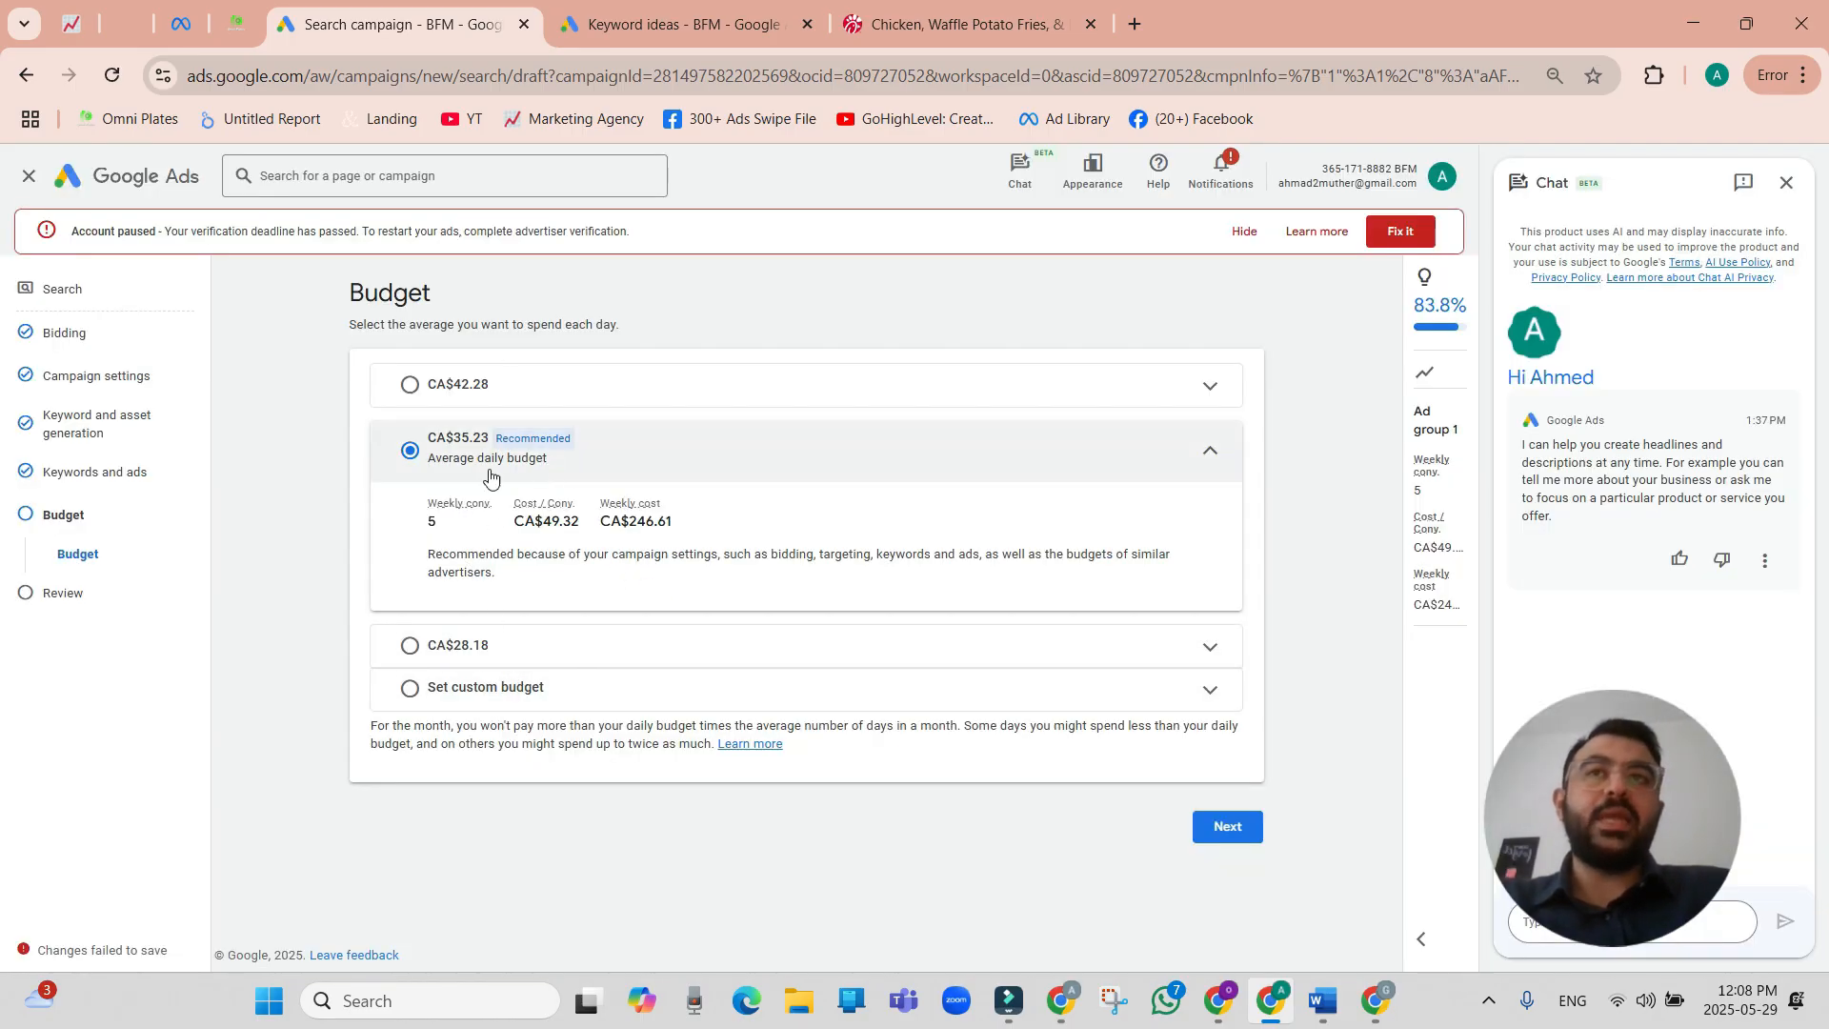
{"action": "left_click", "coordinate": [798, 688]}
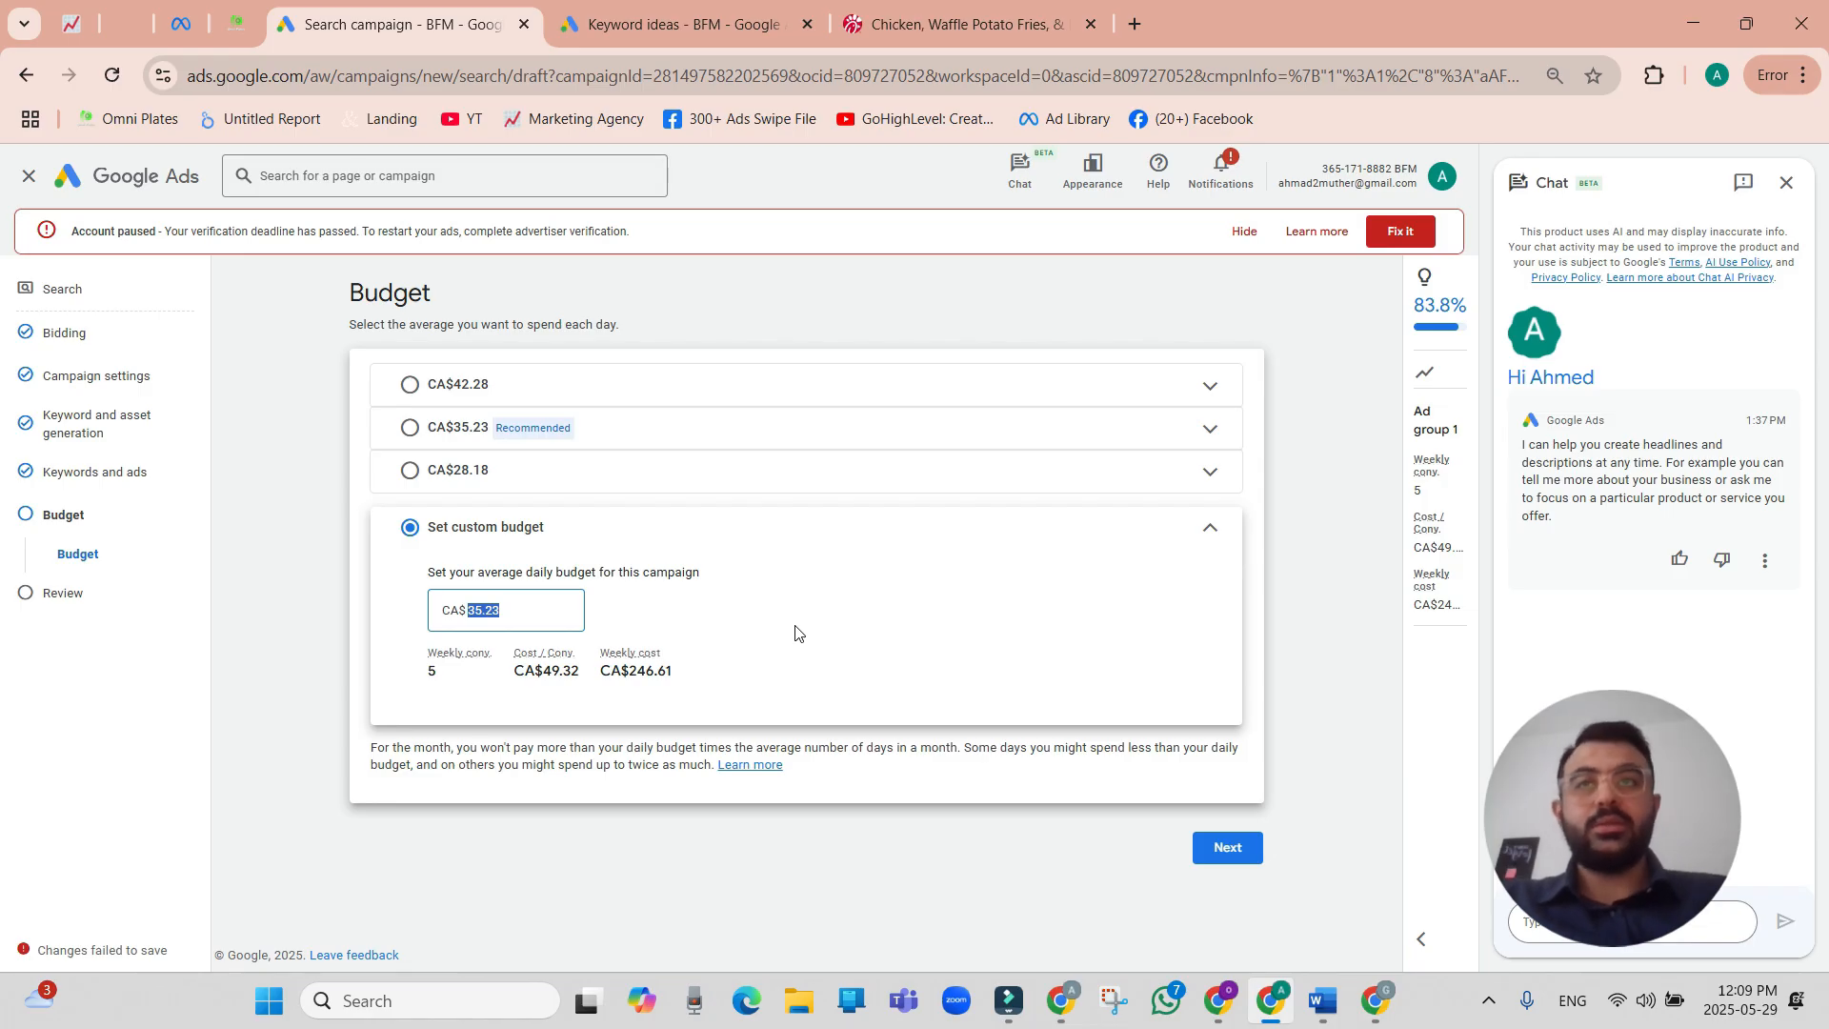
{"action": "type", "text": "1"}
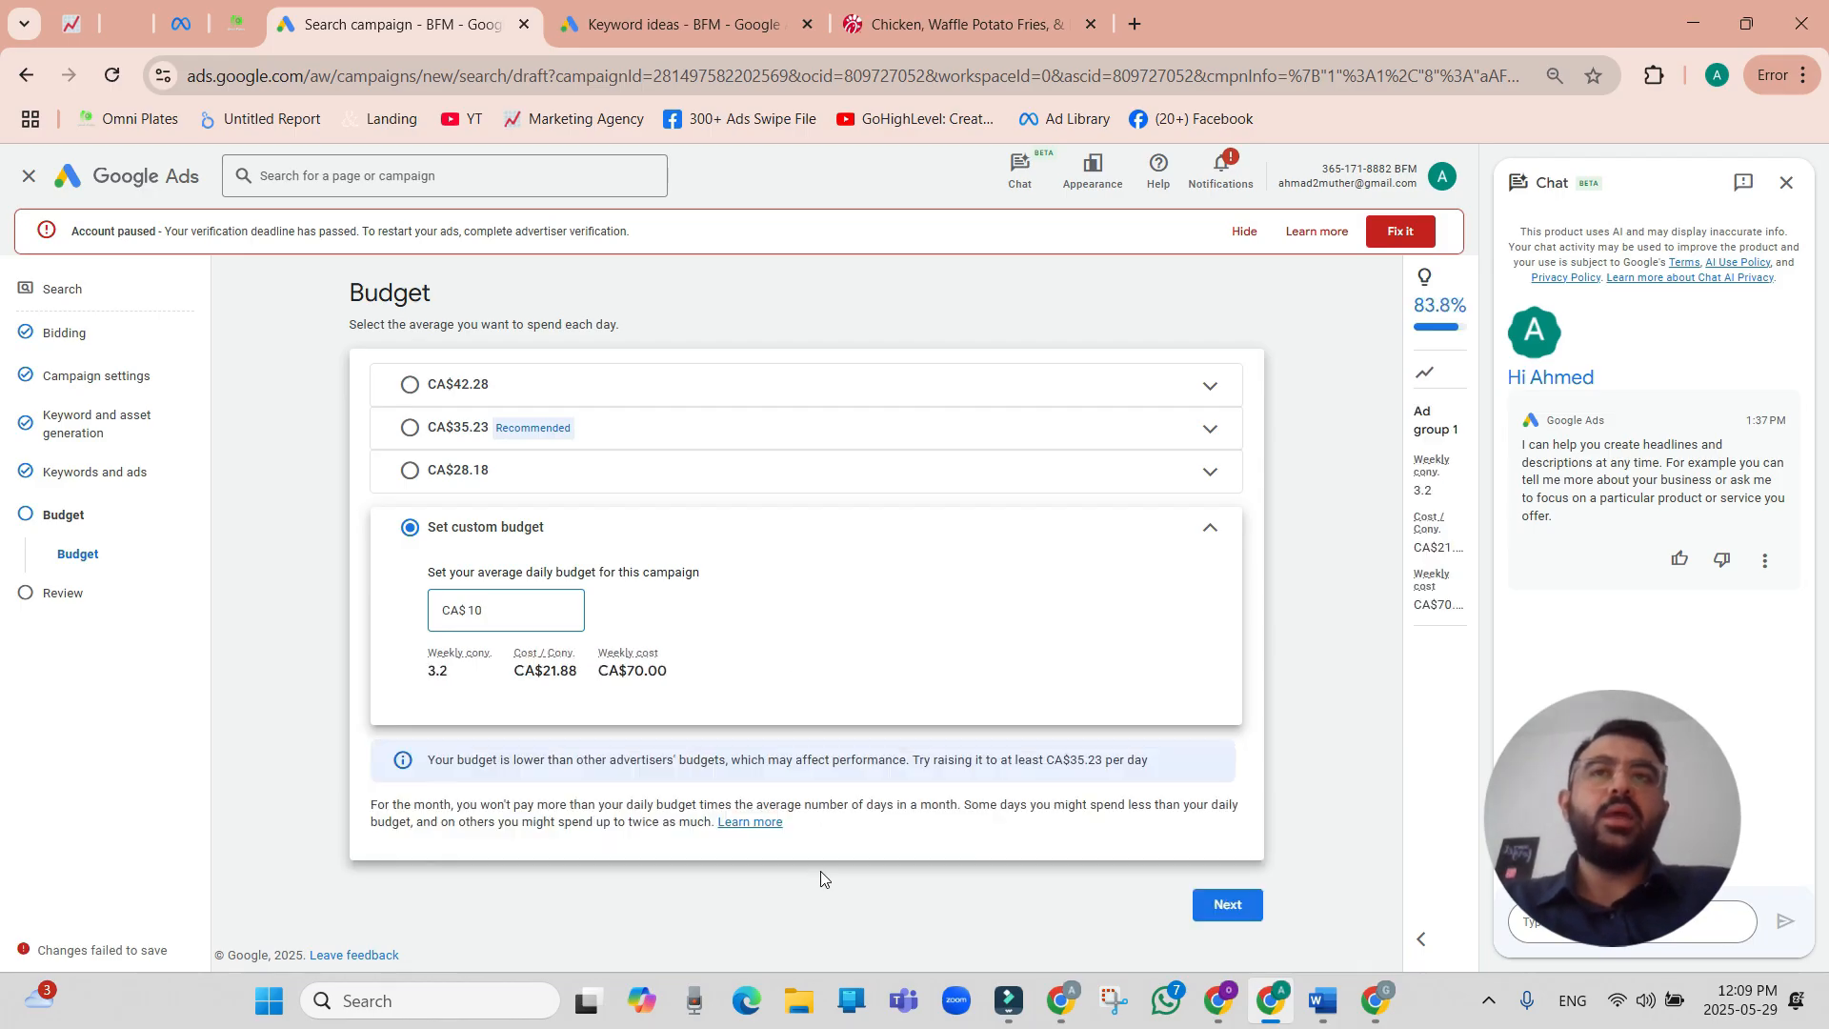
{"action": "type", "text": "0"}
{"action": "left_click", "coordinate": [810, 900]}
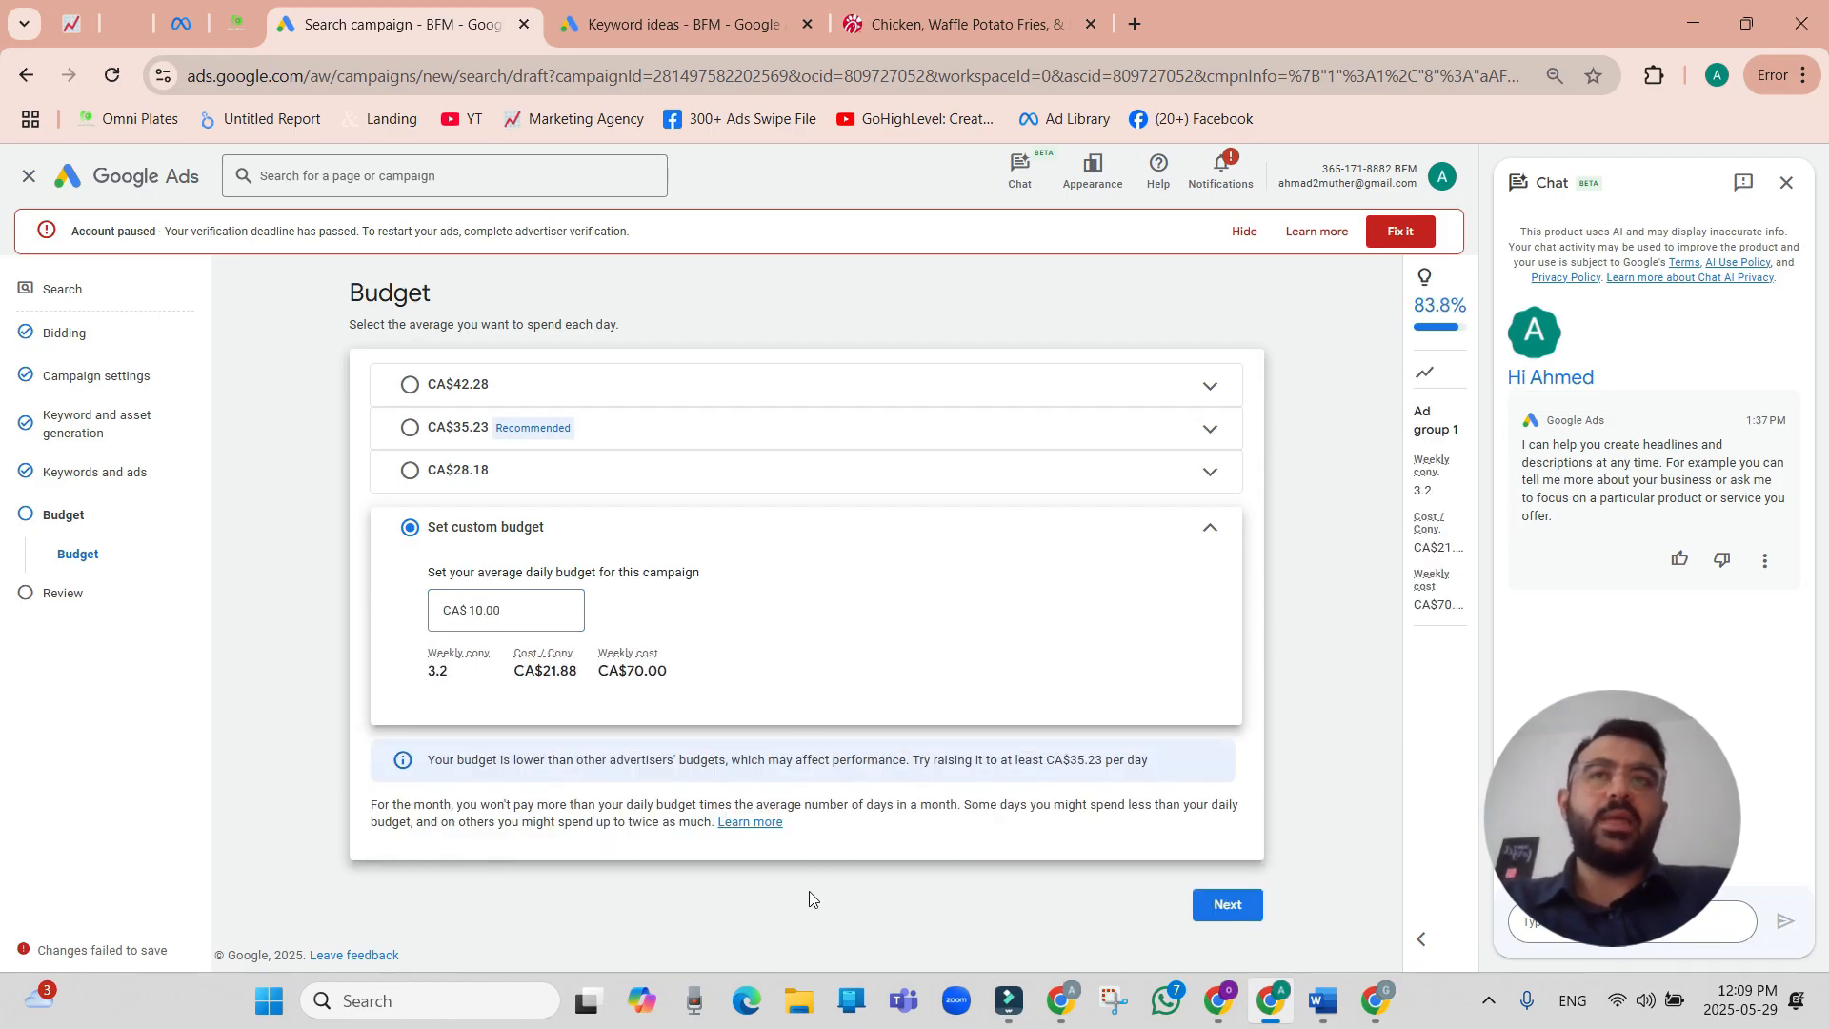
{"action": "double_click", "coordinate": [454, 670]}
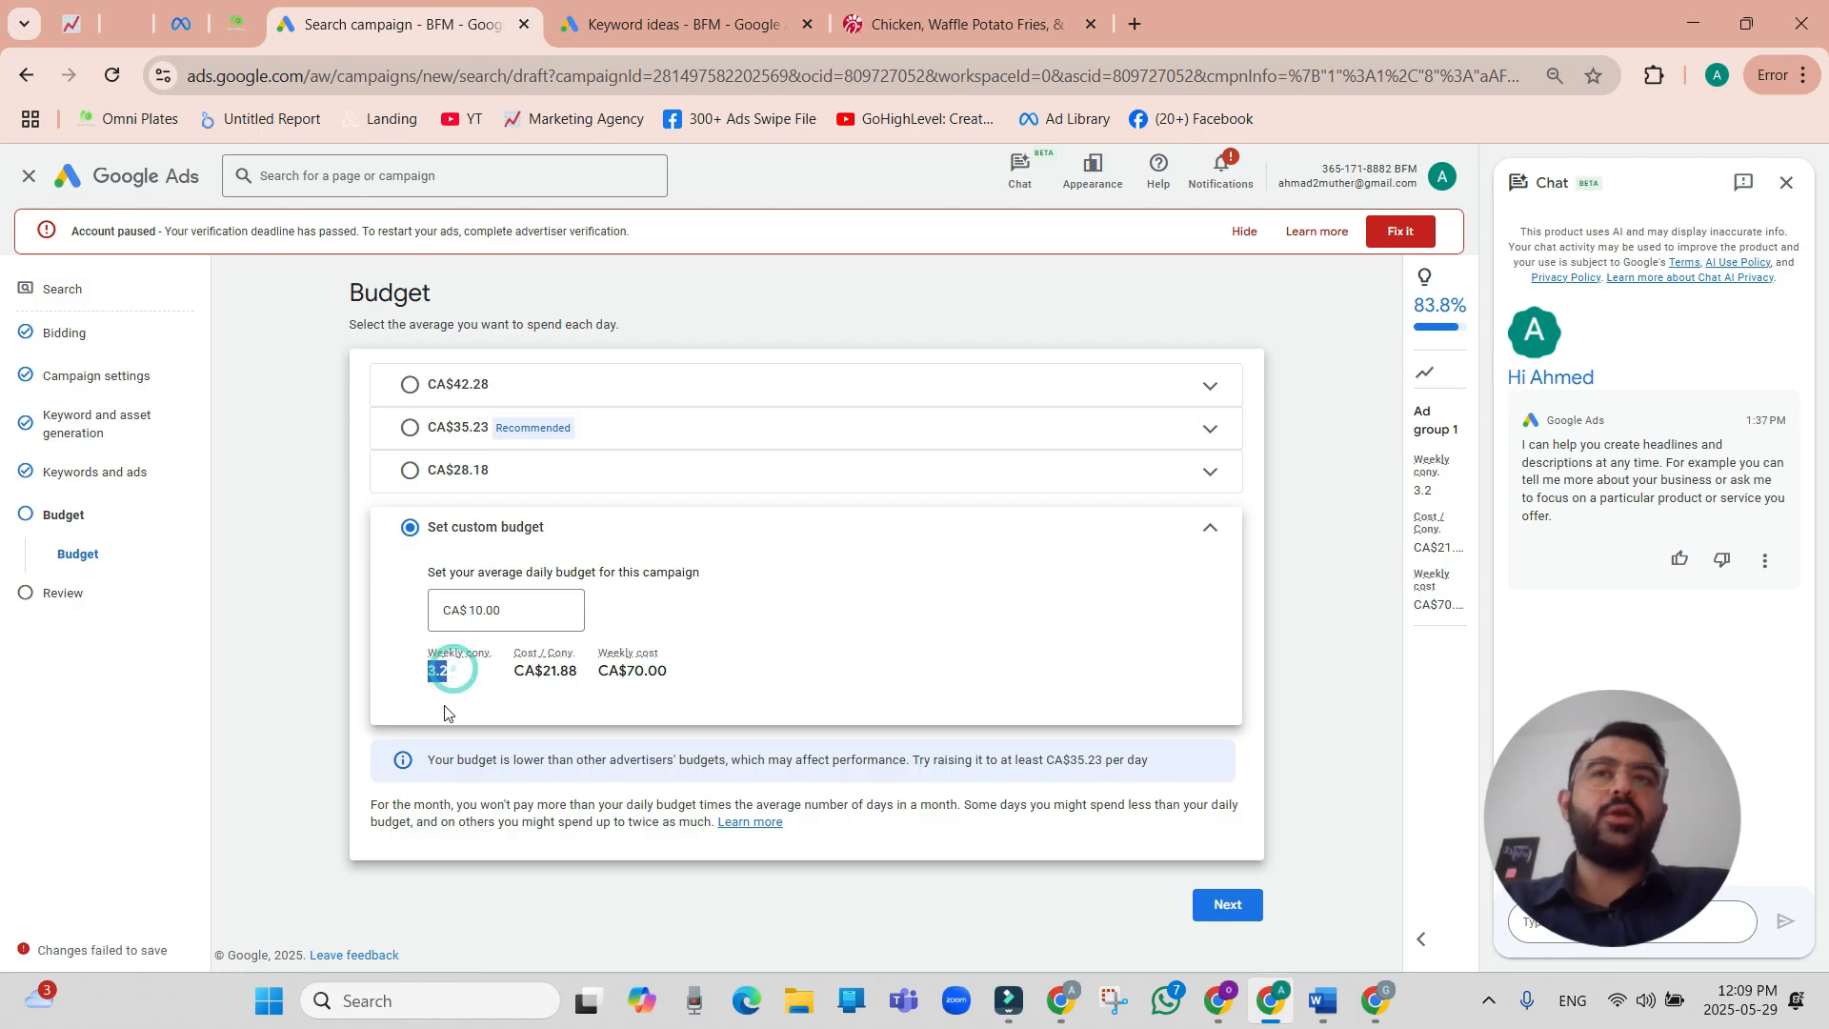
{"action": "left_click", "coordinate": [540, 911]}
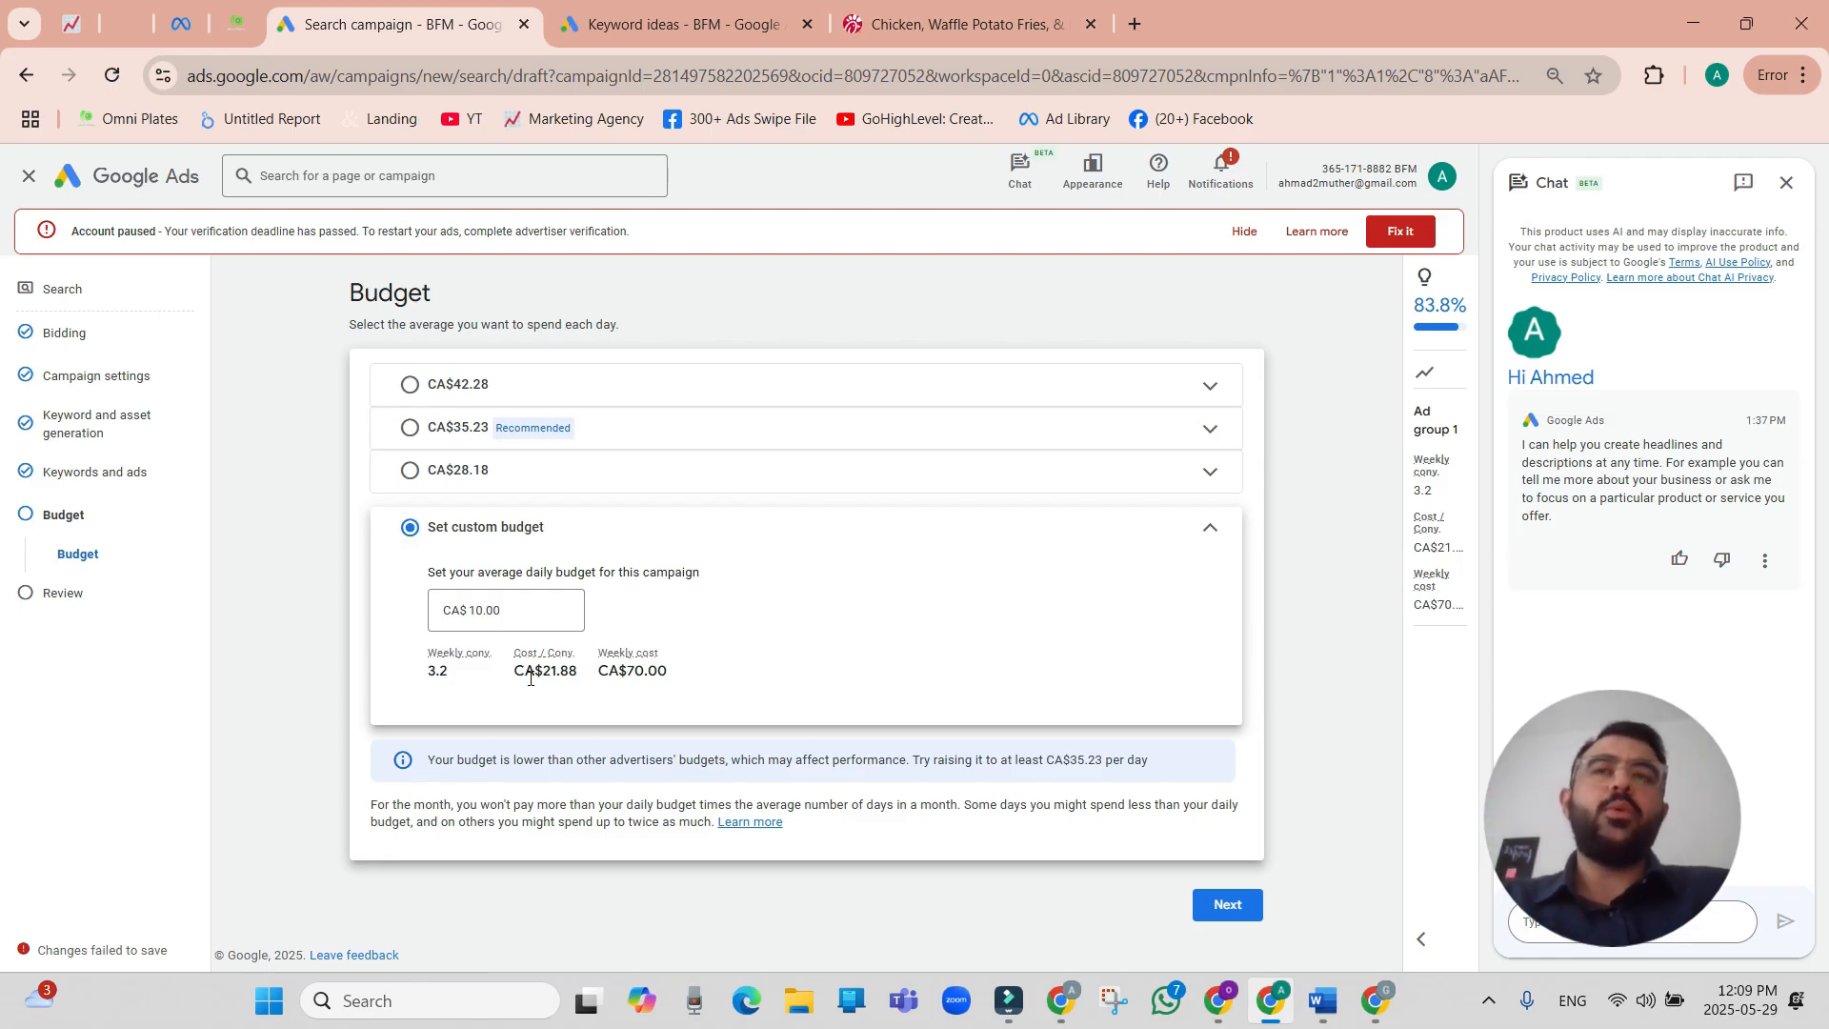
Set the campaign's custom average daily budget to CA$20.
{"action": "double_click", "coordinate": [484, 613]}
{"action": "left_click_drag", "start_coordinate": [489, 614], "coordinate": [461, 614]}
{"action": "type", "text": "2"}
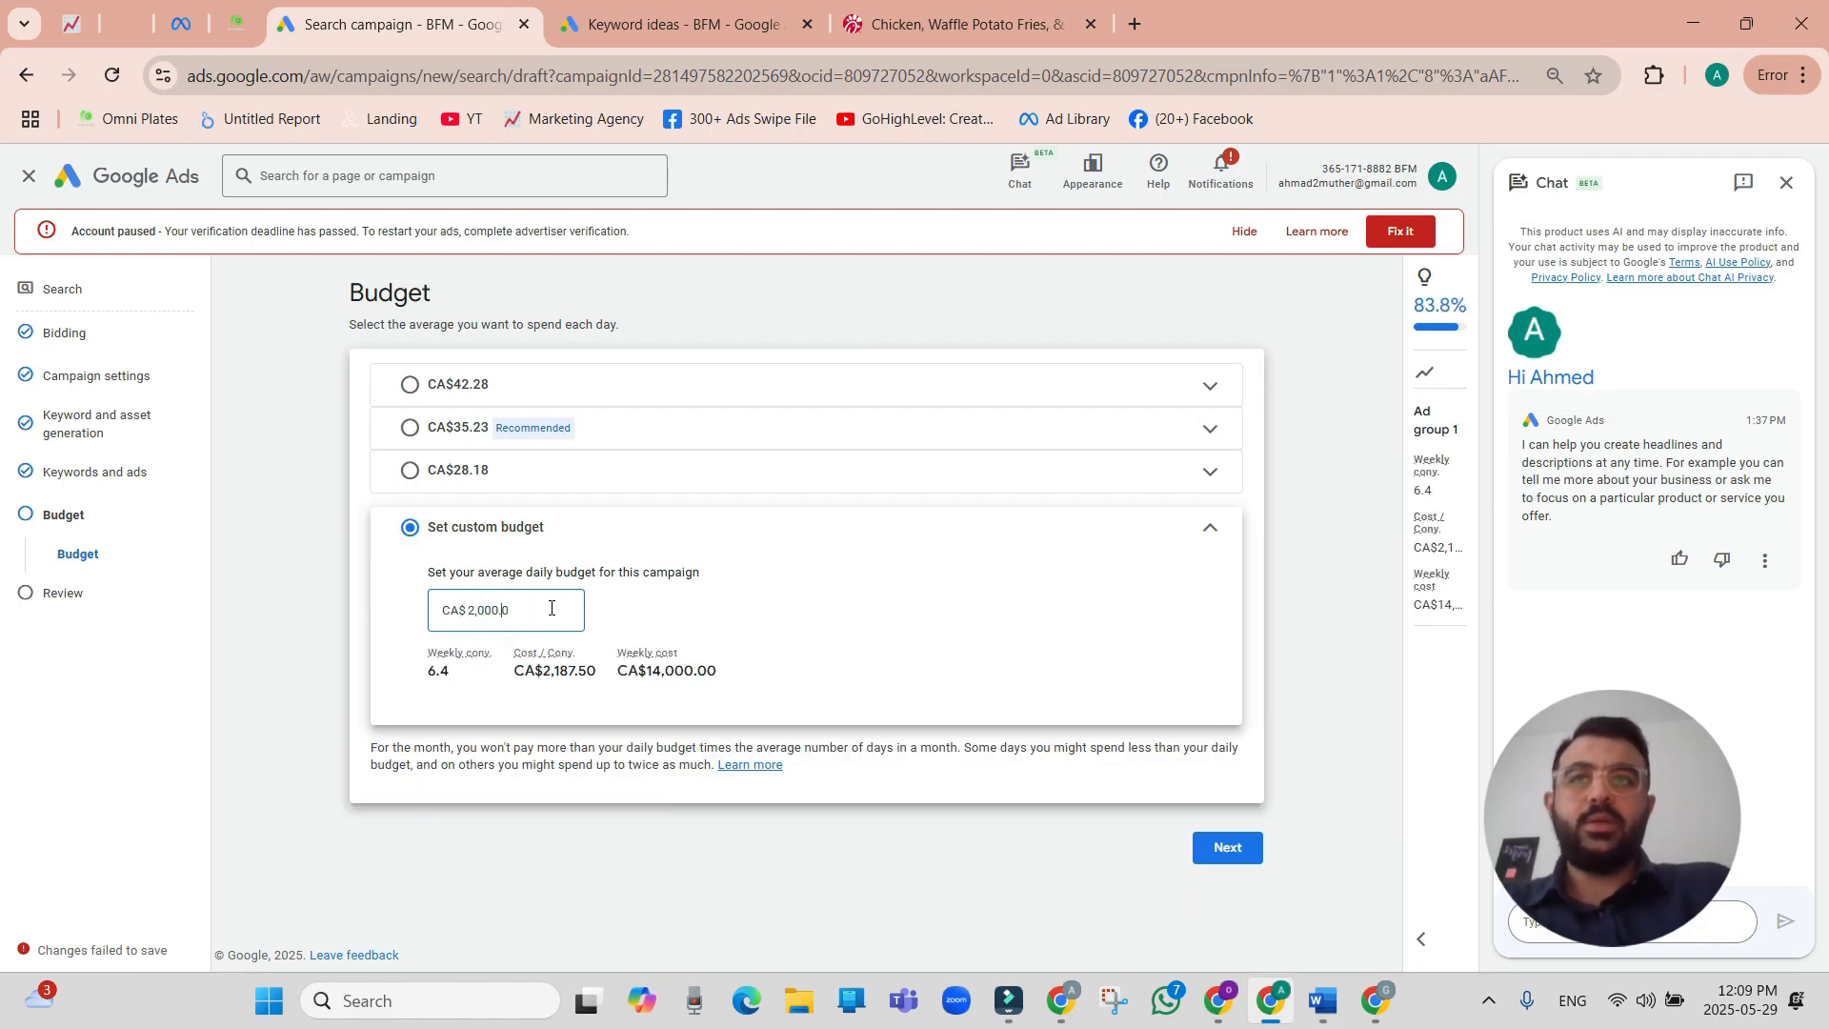
{"action": "key", "text": "BackSpace"}
{"action": "key", "text": "BackSpace"}
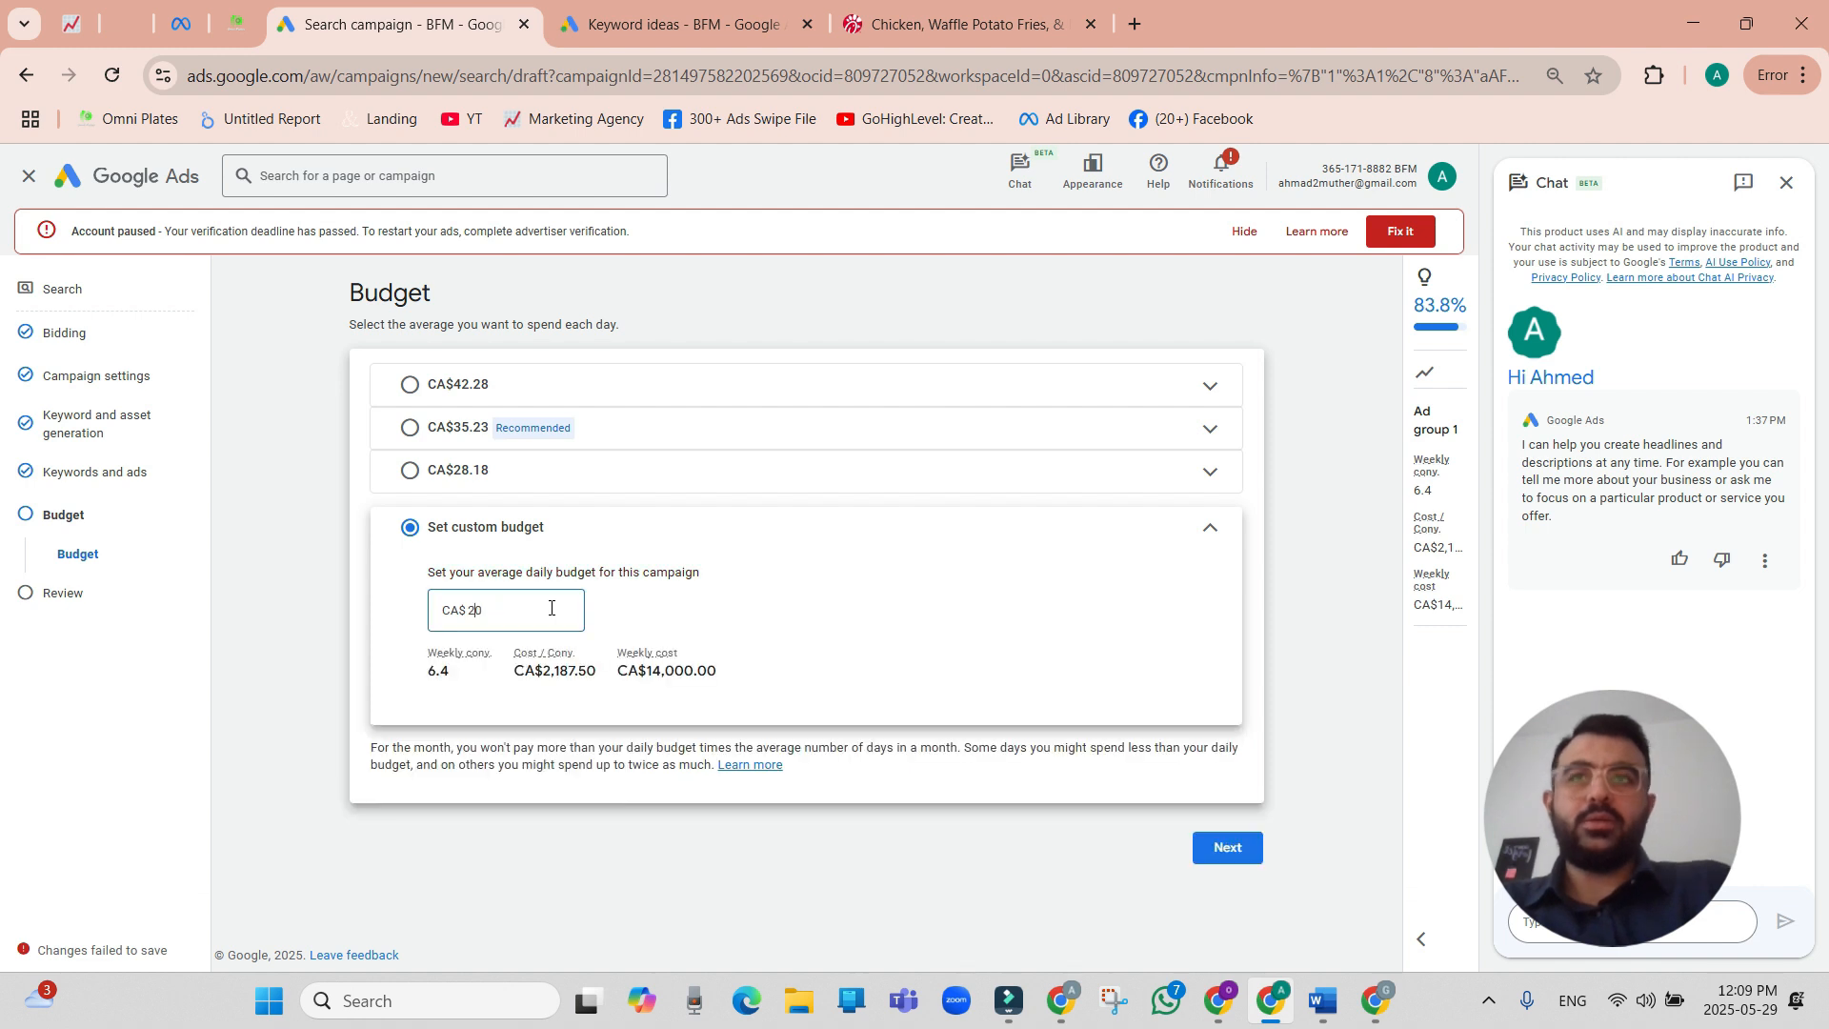
{"action": "left_click", "coordinate": [497, 699]}
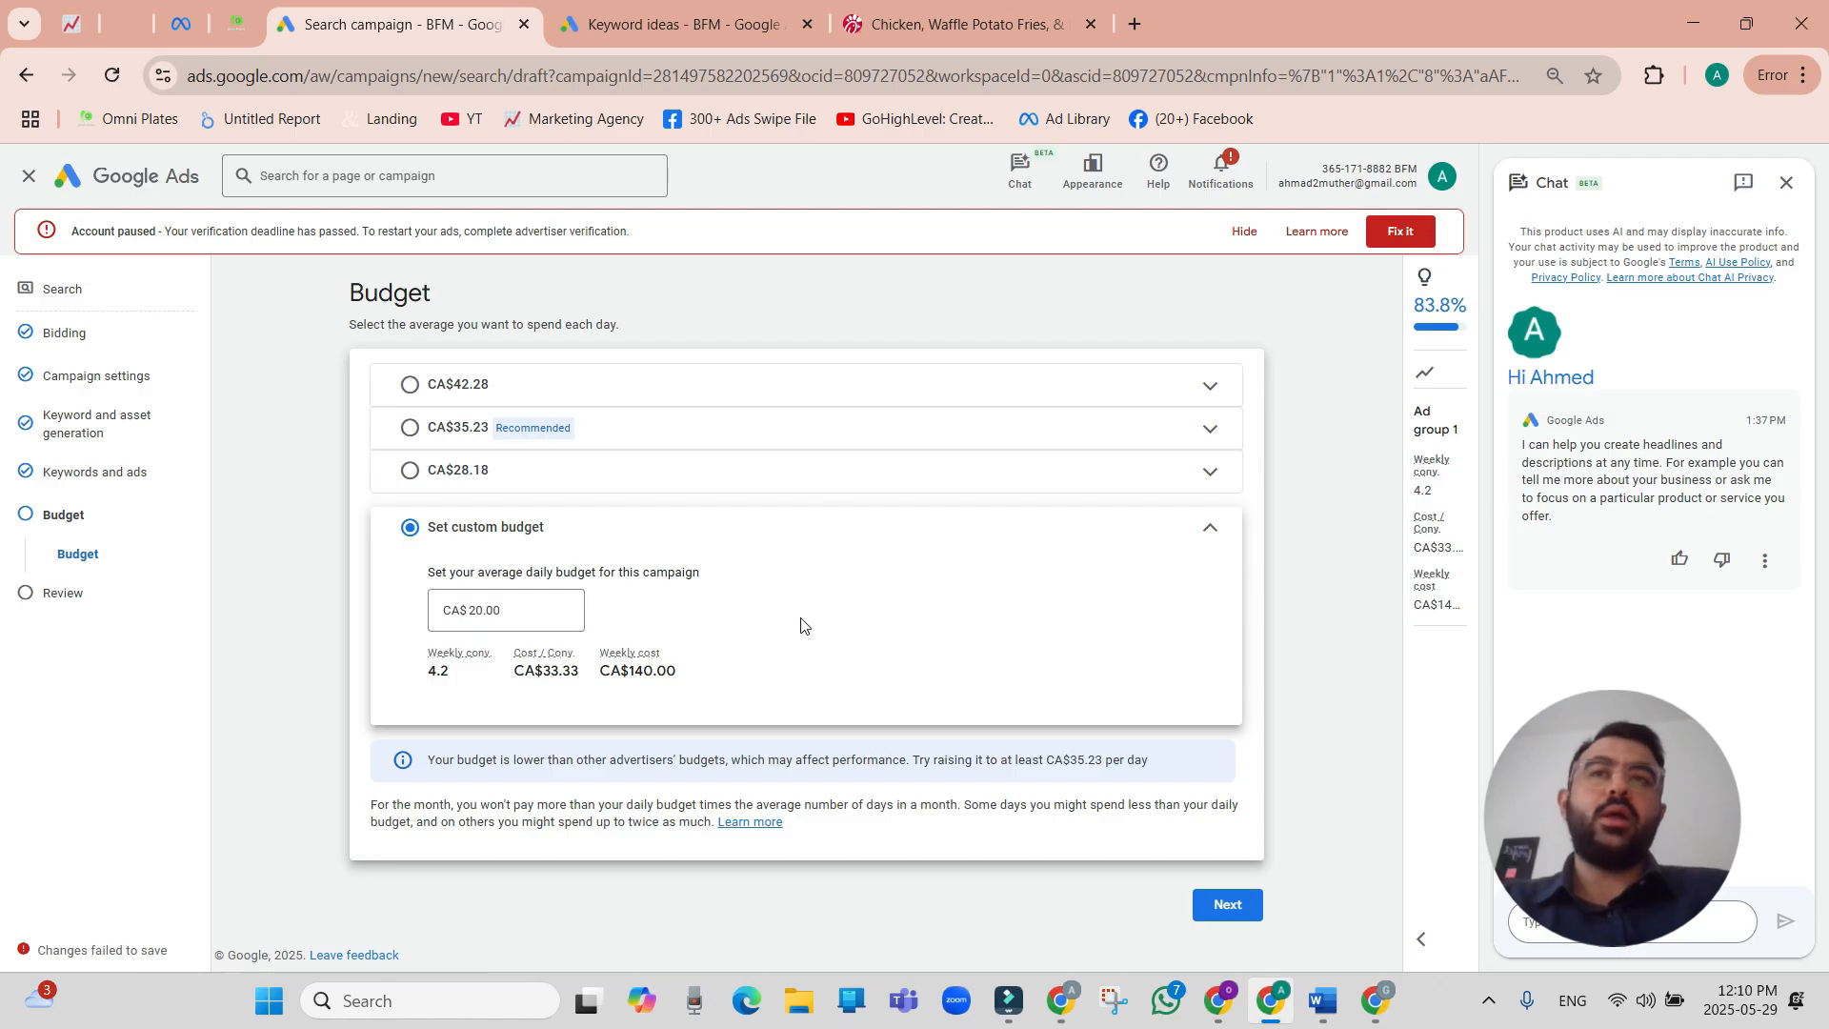
Continue to the campaign review and look through the summary of bidding, campaign settings, keywords and ads.
{"action": "left_click", "coordinate": [1228, 910]}
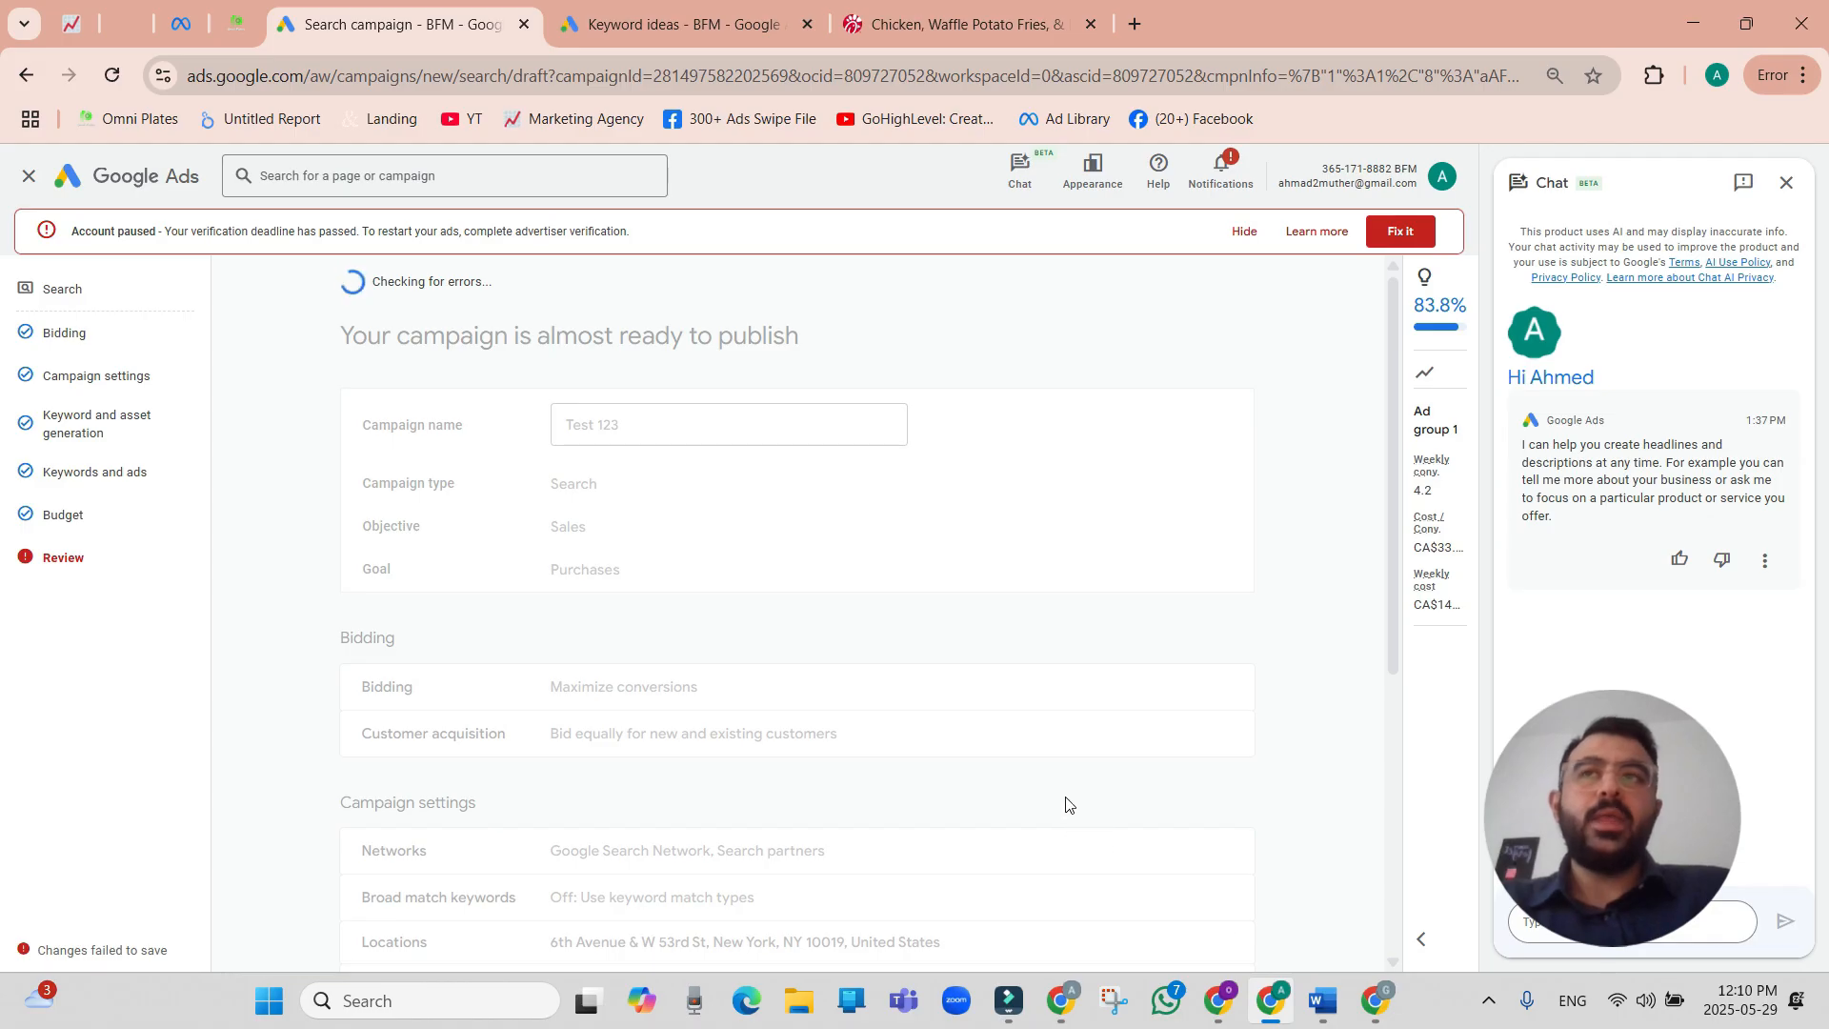
{"action": "scroll", "coordinate": [952, 781], "scroll_direction": "down", "scroll_amount": 5}
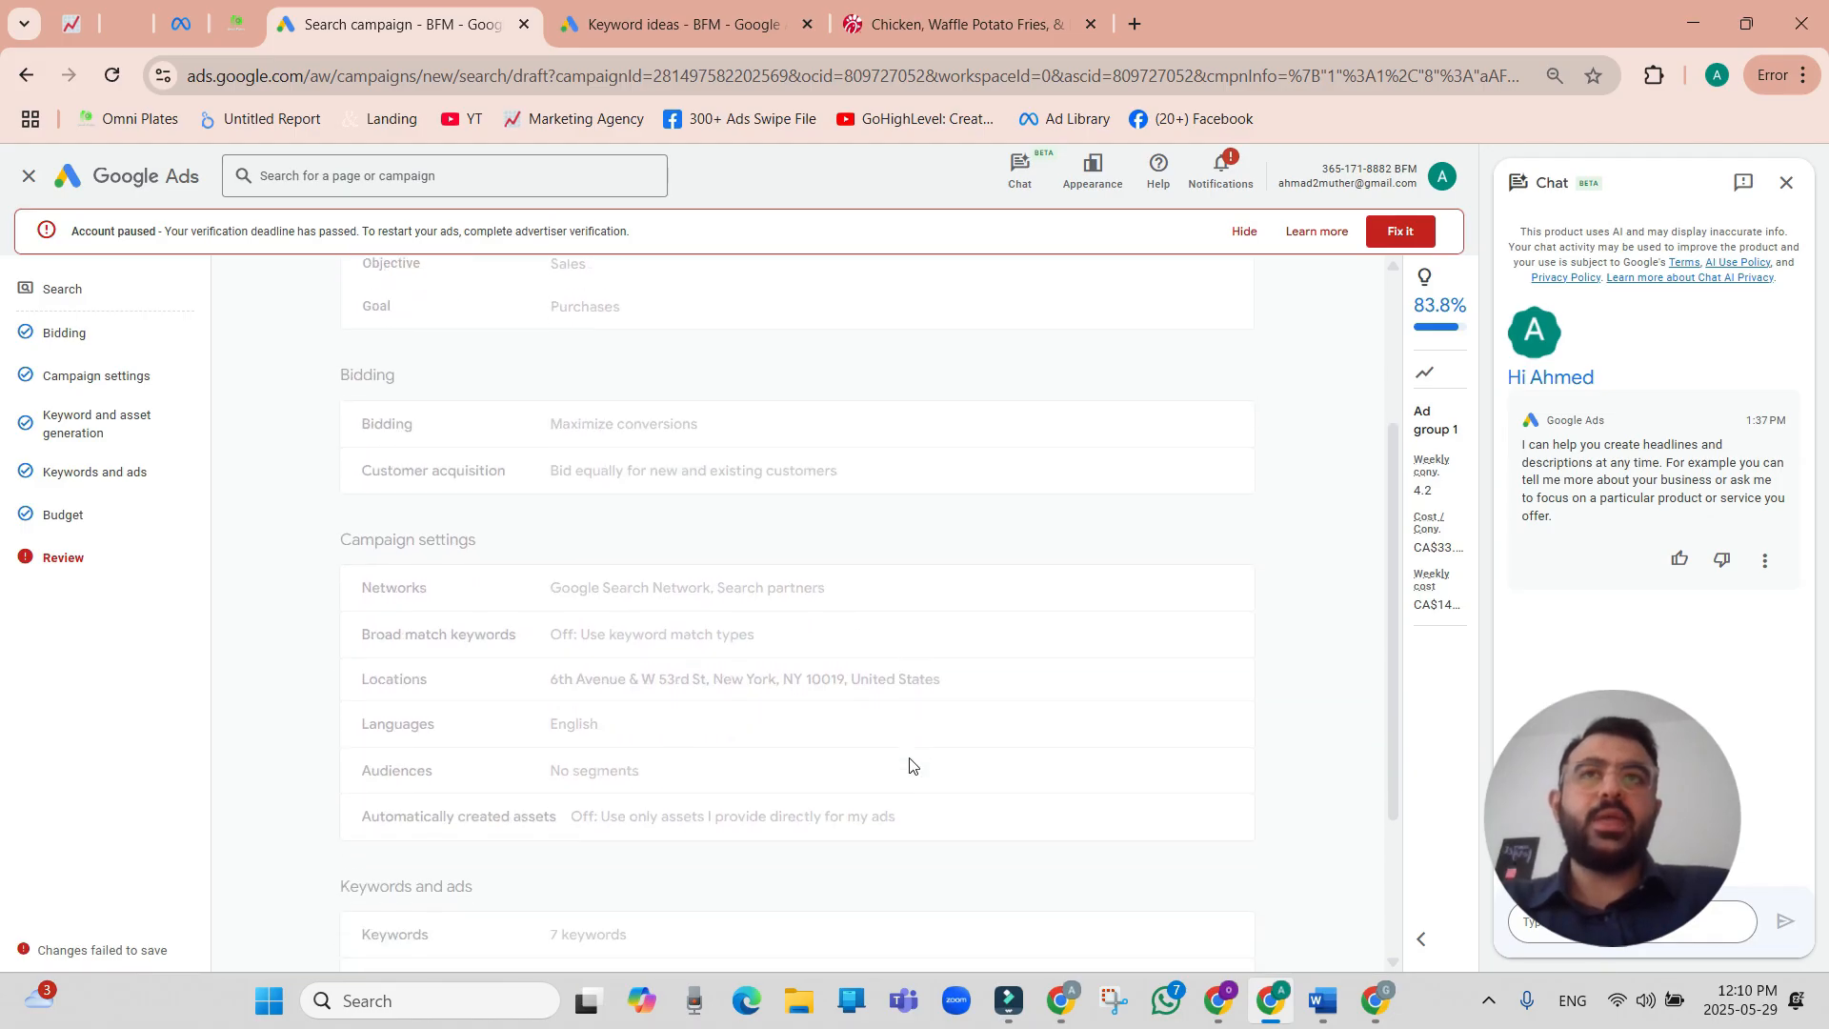
{"action": "scroll", "coordinate": [910, 765], "scroll_direction": "up", "scroll_amount": 5}
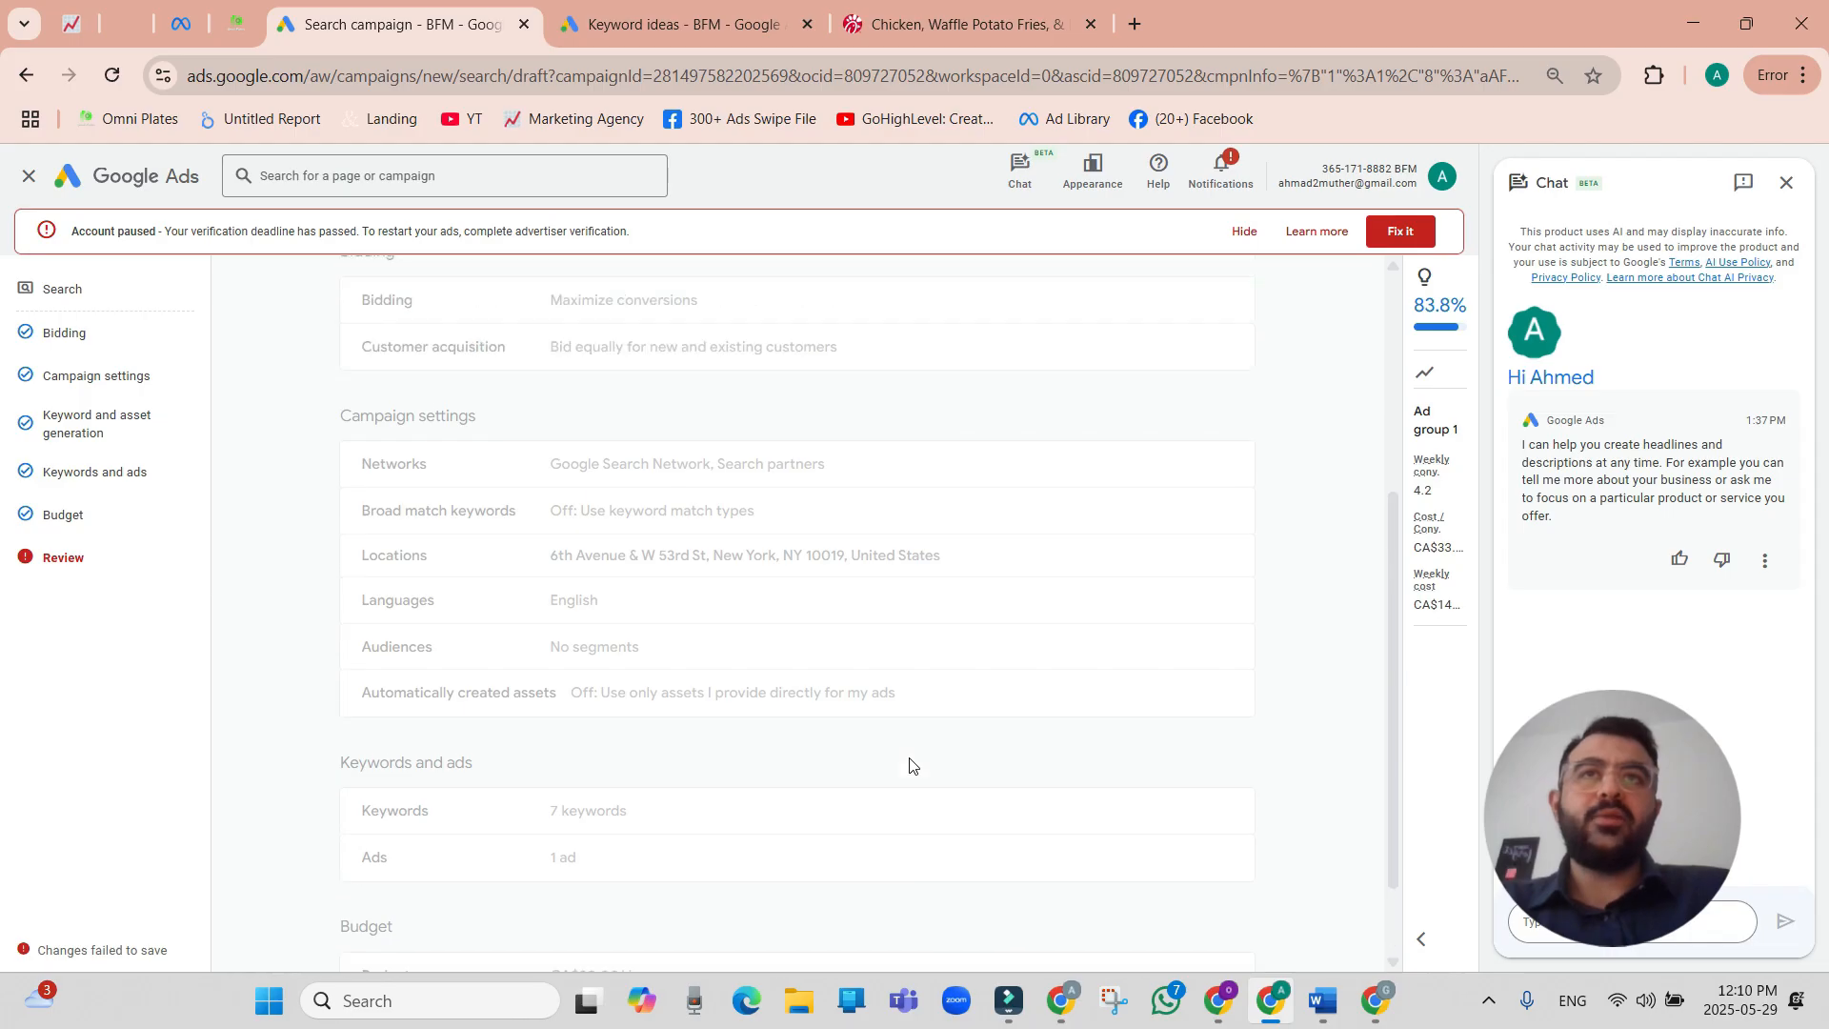